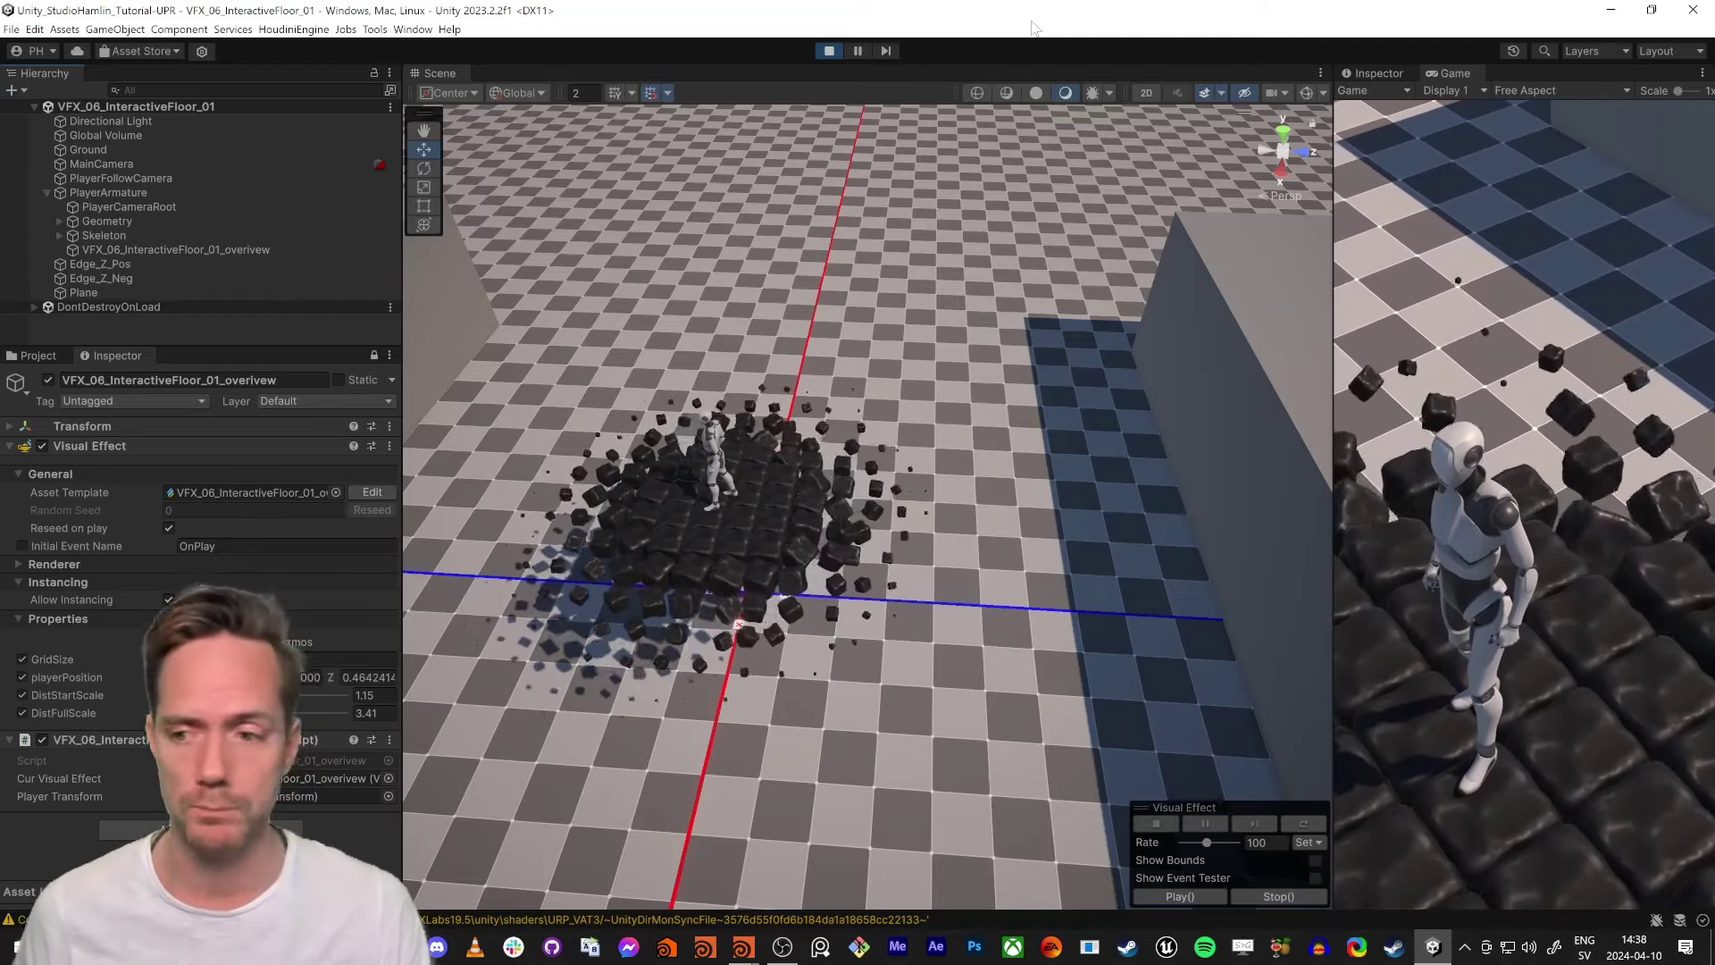
Walk the character across the cube floor in play mode, viewing it in a temporarily enlarged Game view.
{"action": "key", "text": "a"}
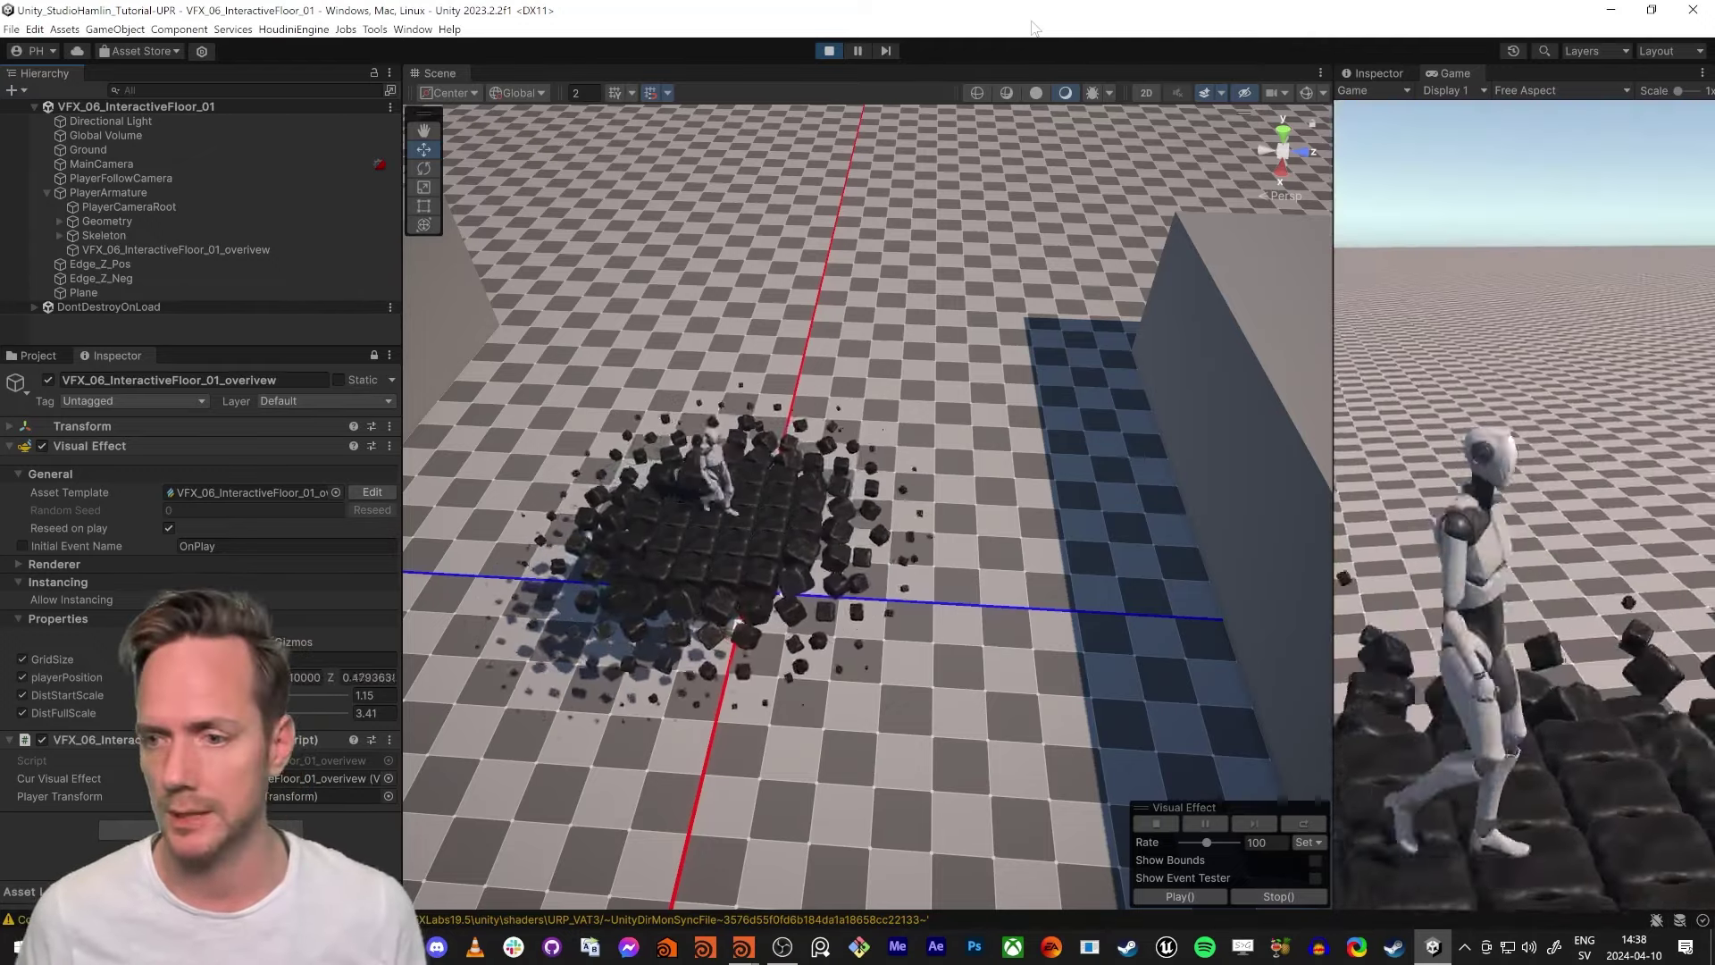
{"action": "key", "text": "a"}
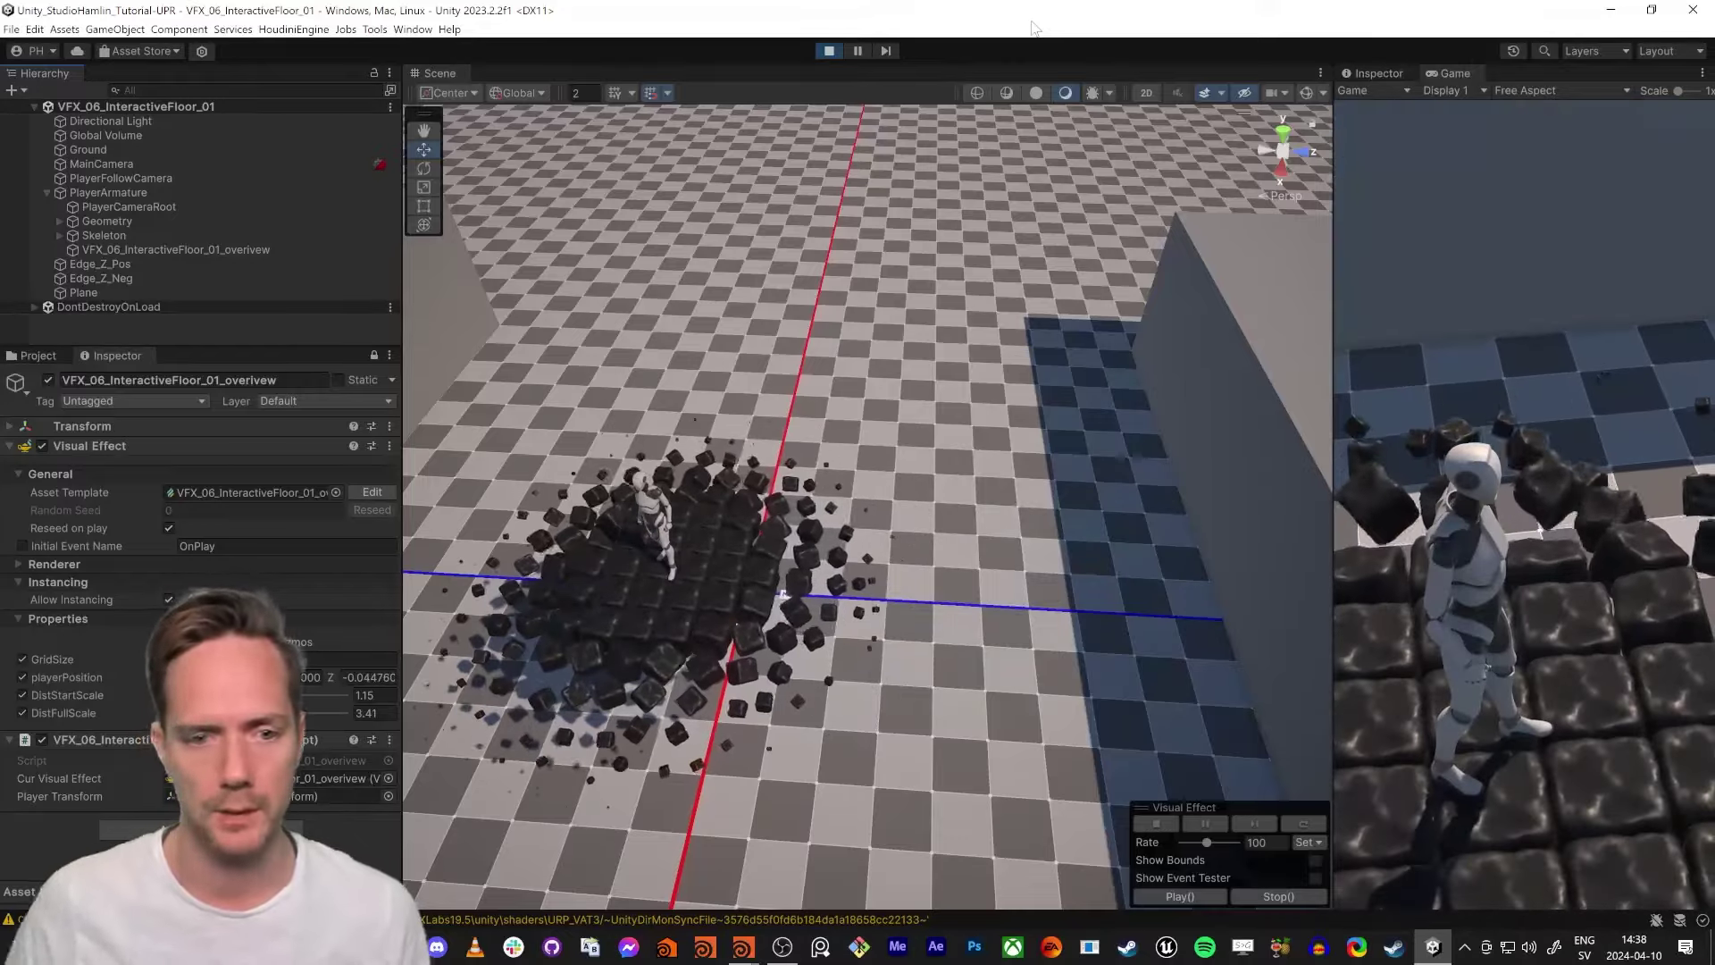
{"action": "left_click_drag", "start_coordinate": [1331, 321], "coordinate": [649, 344]}
{"action": "key", "text": "s"}
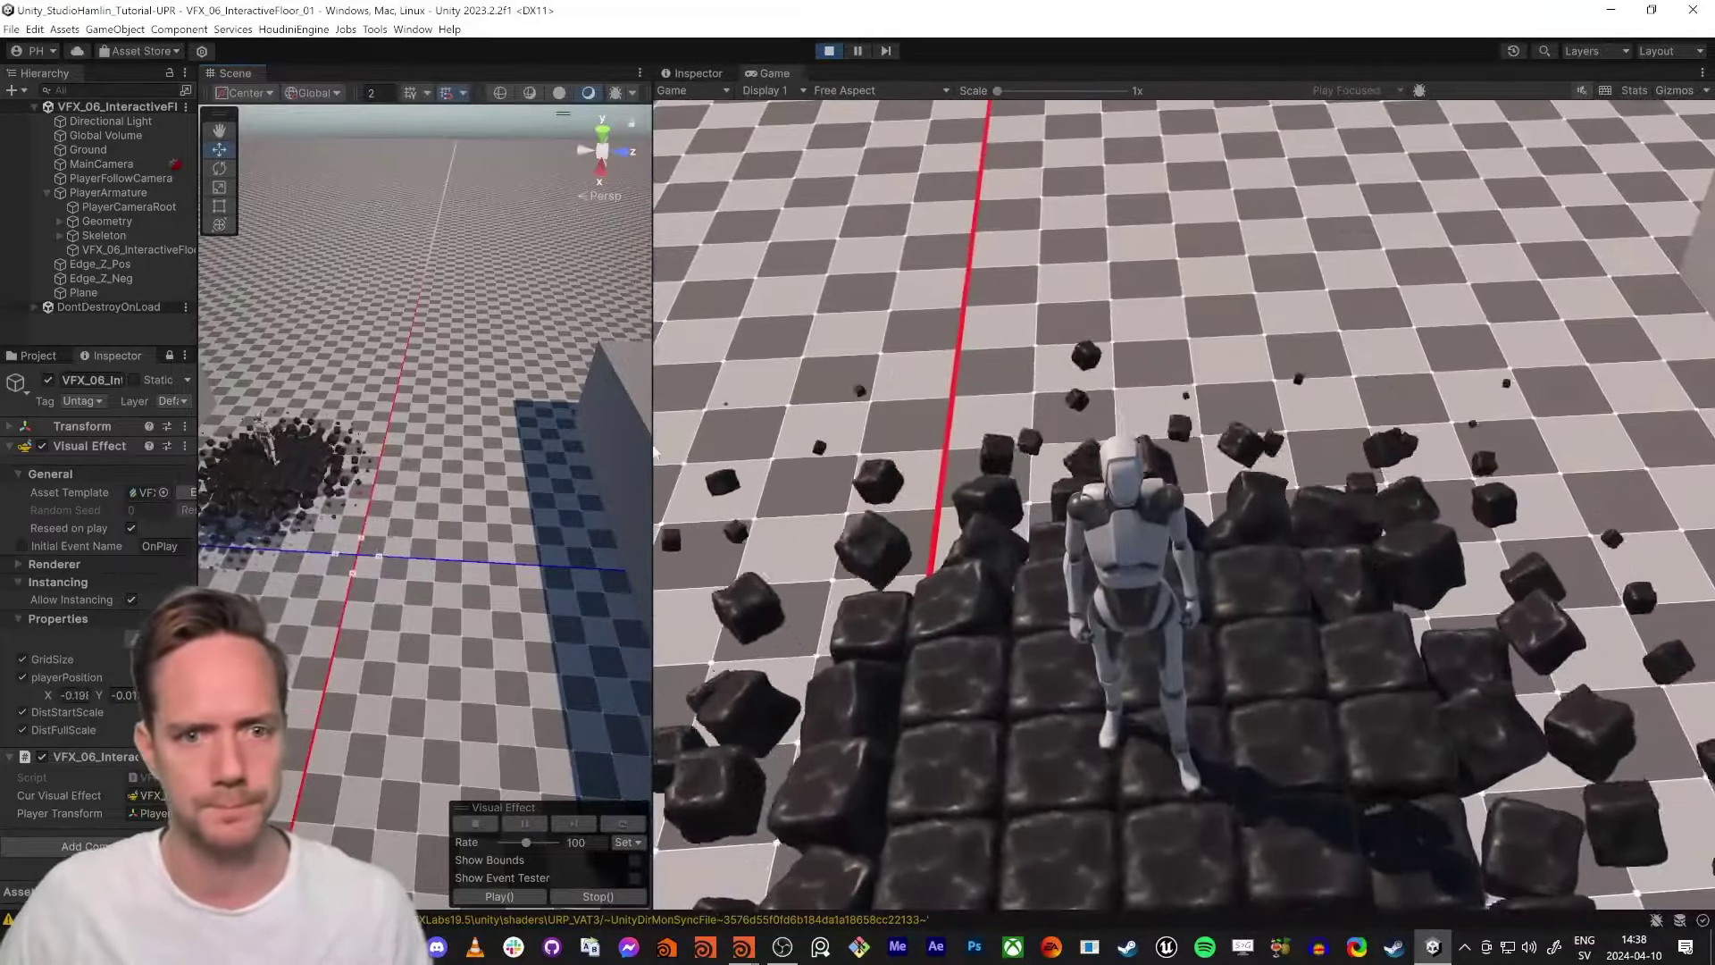
{"action": "left_click_drag", "start_coordinate": [650, 456], "coordinate": [1354, 459]}
Raise the effect's DistStartScale to 4.13 and DistFullScale to 6.36, and walk the character onto the side block.
{"action": "right_click_drag", "start_coordinate": [902, 460], "coordinate": [874, 547]}
{"action": "mouse_move", "coordinate": [234, 713]}
{"action": "left_mouse_down"}
{"action": "mouse_move", "coordinate": [287, 713]}
{"action": "mouse_move", "coordinate": [221, 695]}
{"action": "mouse_move", "coordinate": [247, 695]}
{"action": "left_mouse_up"}
{"action": "right_click_drag", "start_coordinate": [906, 616], "coordinate": [915, 655]}
{"action": "key", "text": "s"}
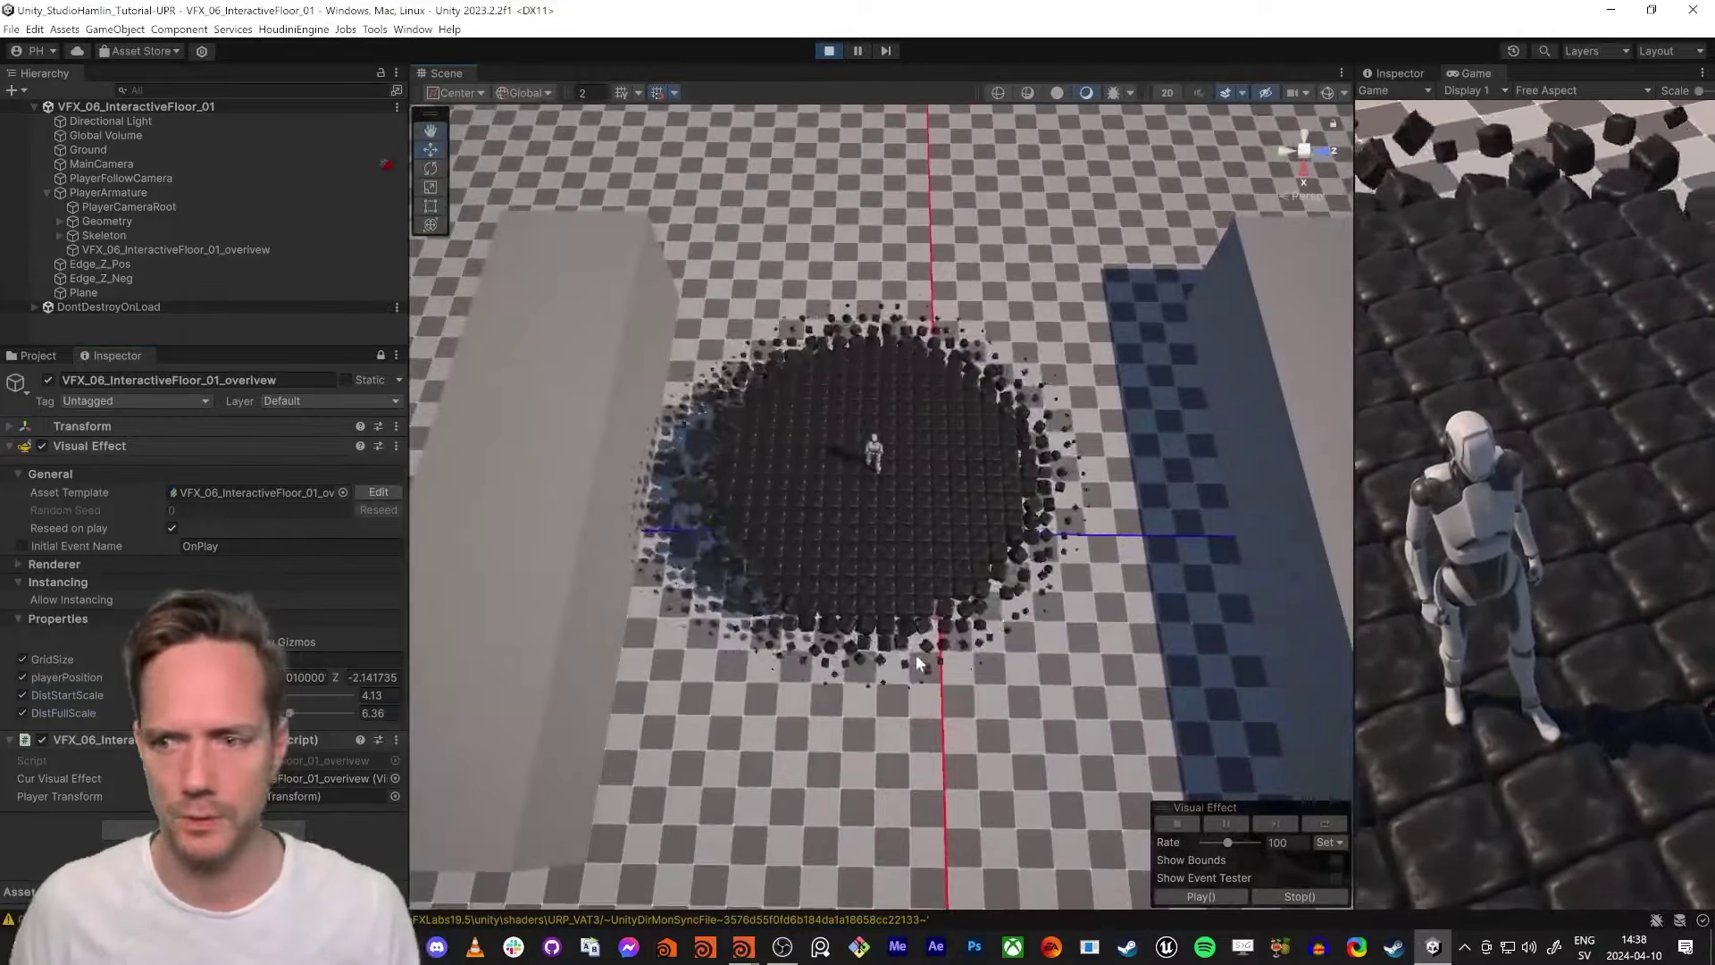
{"action": "key", "text": "d"}
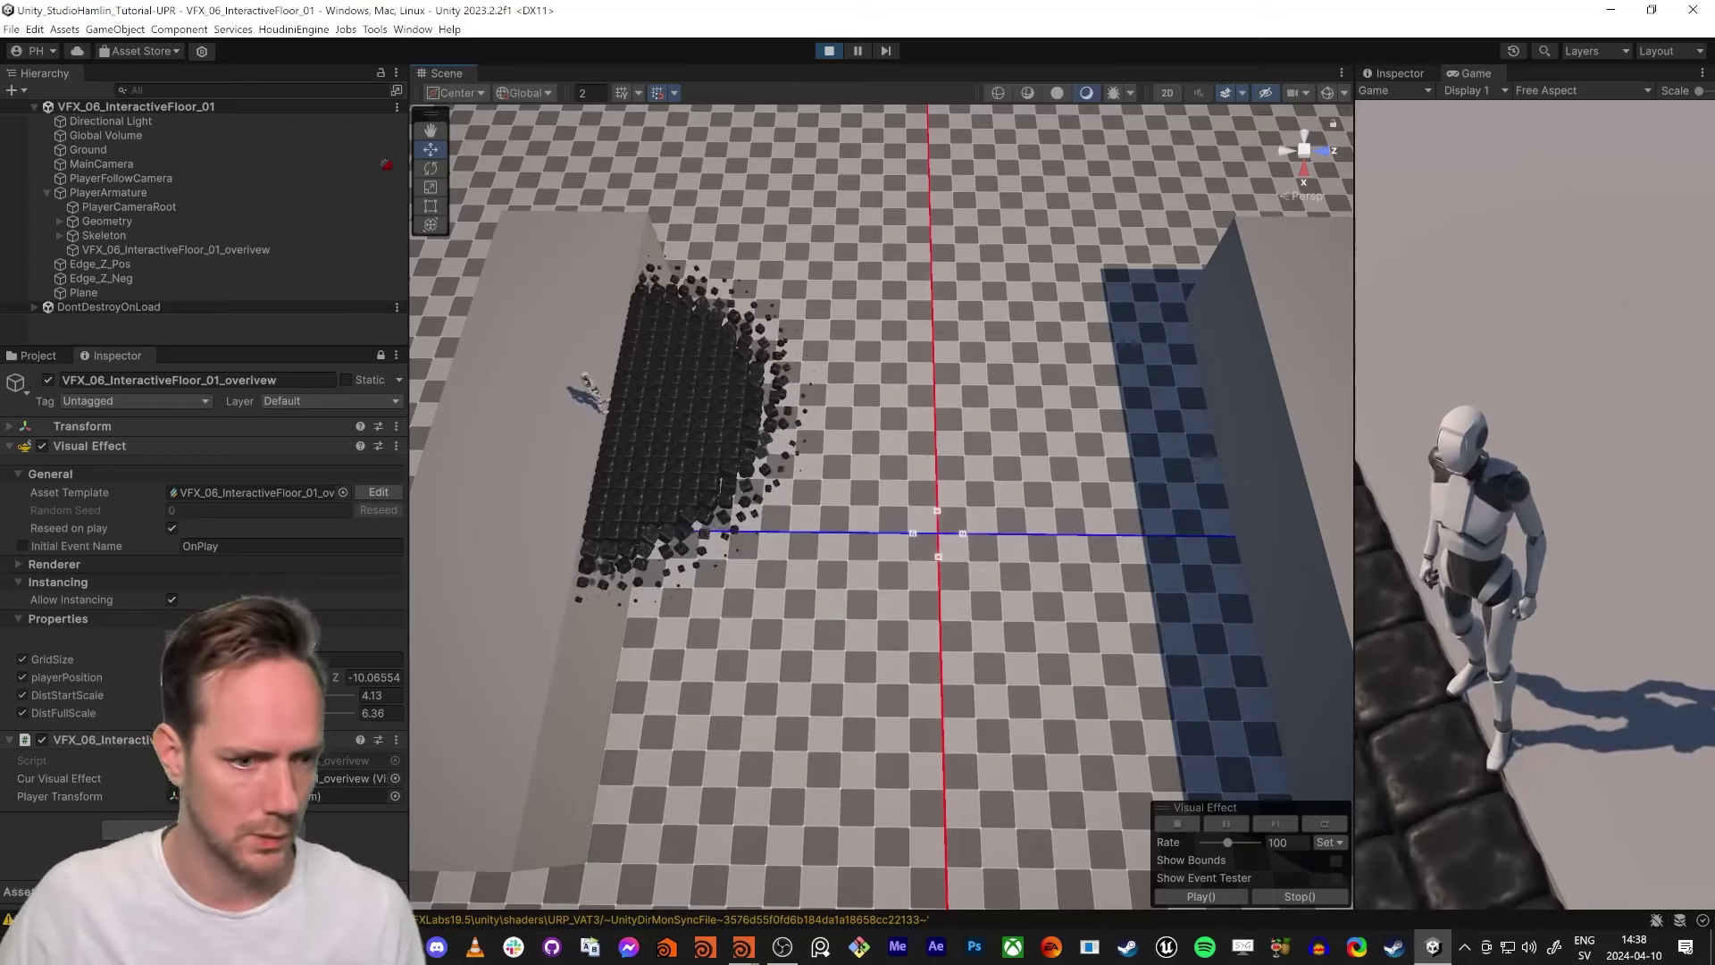
Reduce DistStartScale to 0.49 and DistFullScale to 1.54, and walk the character back over the gap between the blocks.
{"action": "left_click_drag", "start_coordinate": [247, 695], "coordinate": [180, 695]}
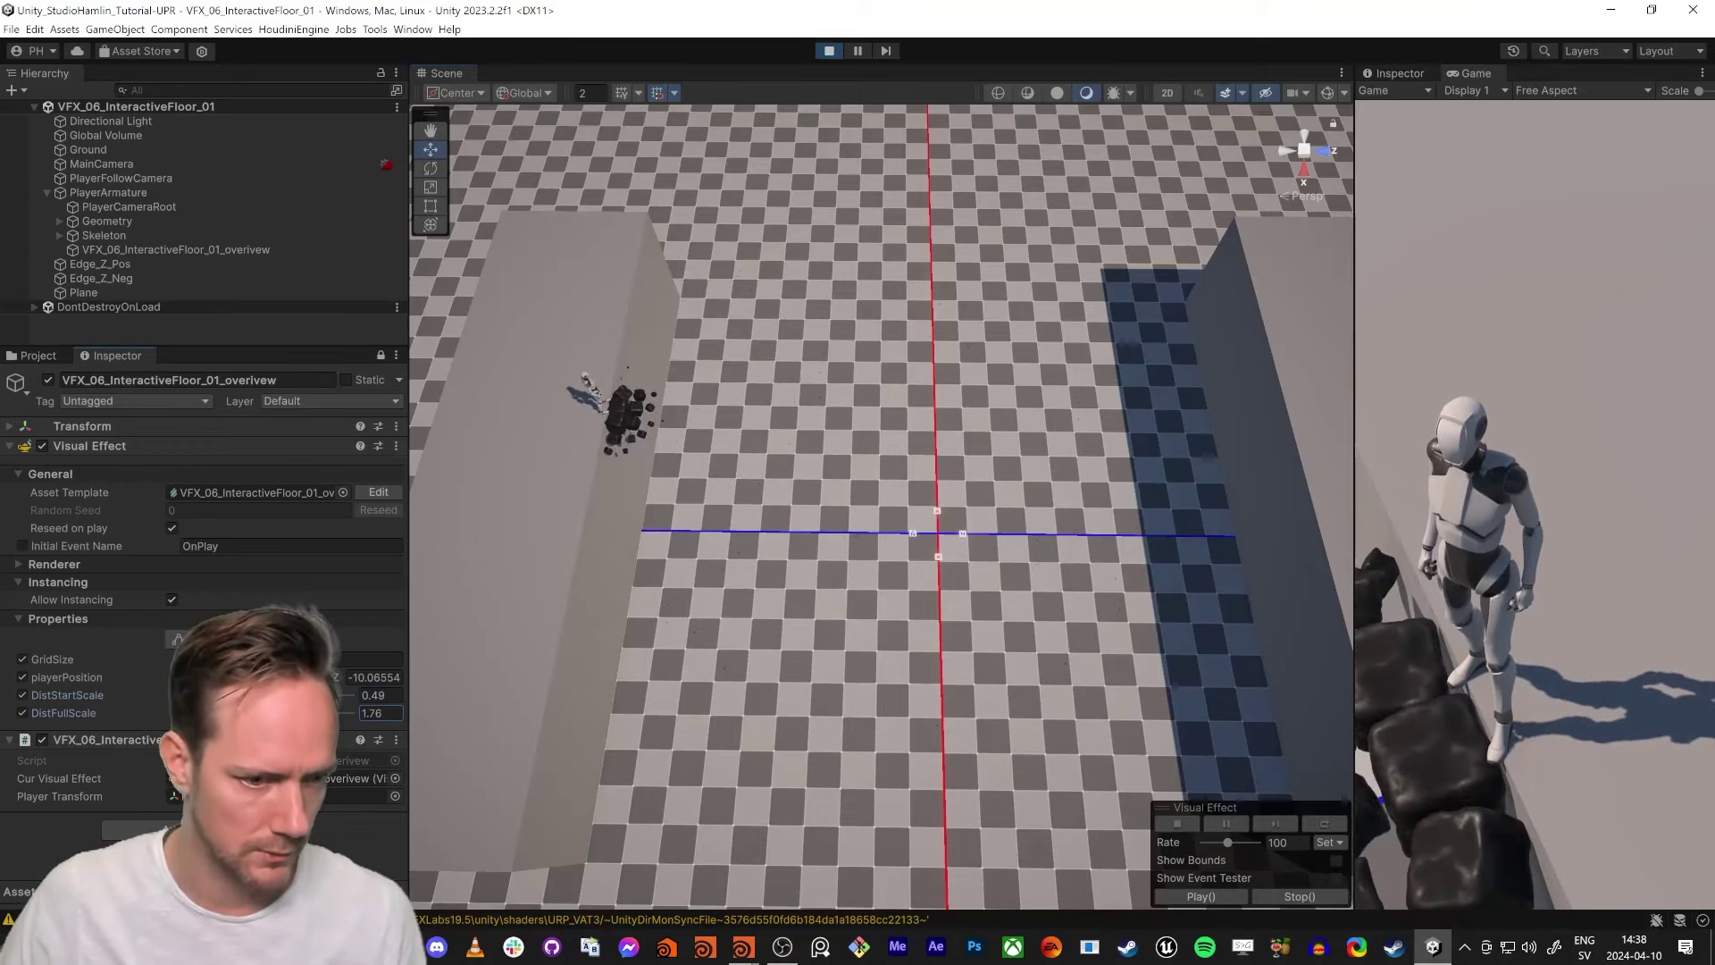
{"action": "key", "text": "a"}
{"action": "key", "text": "space"}
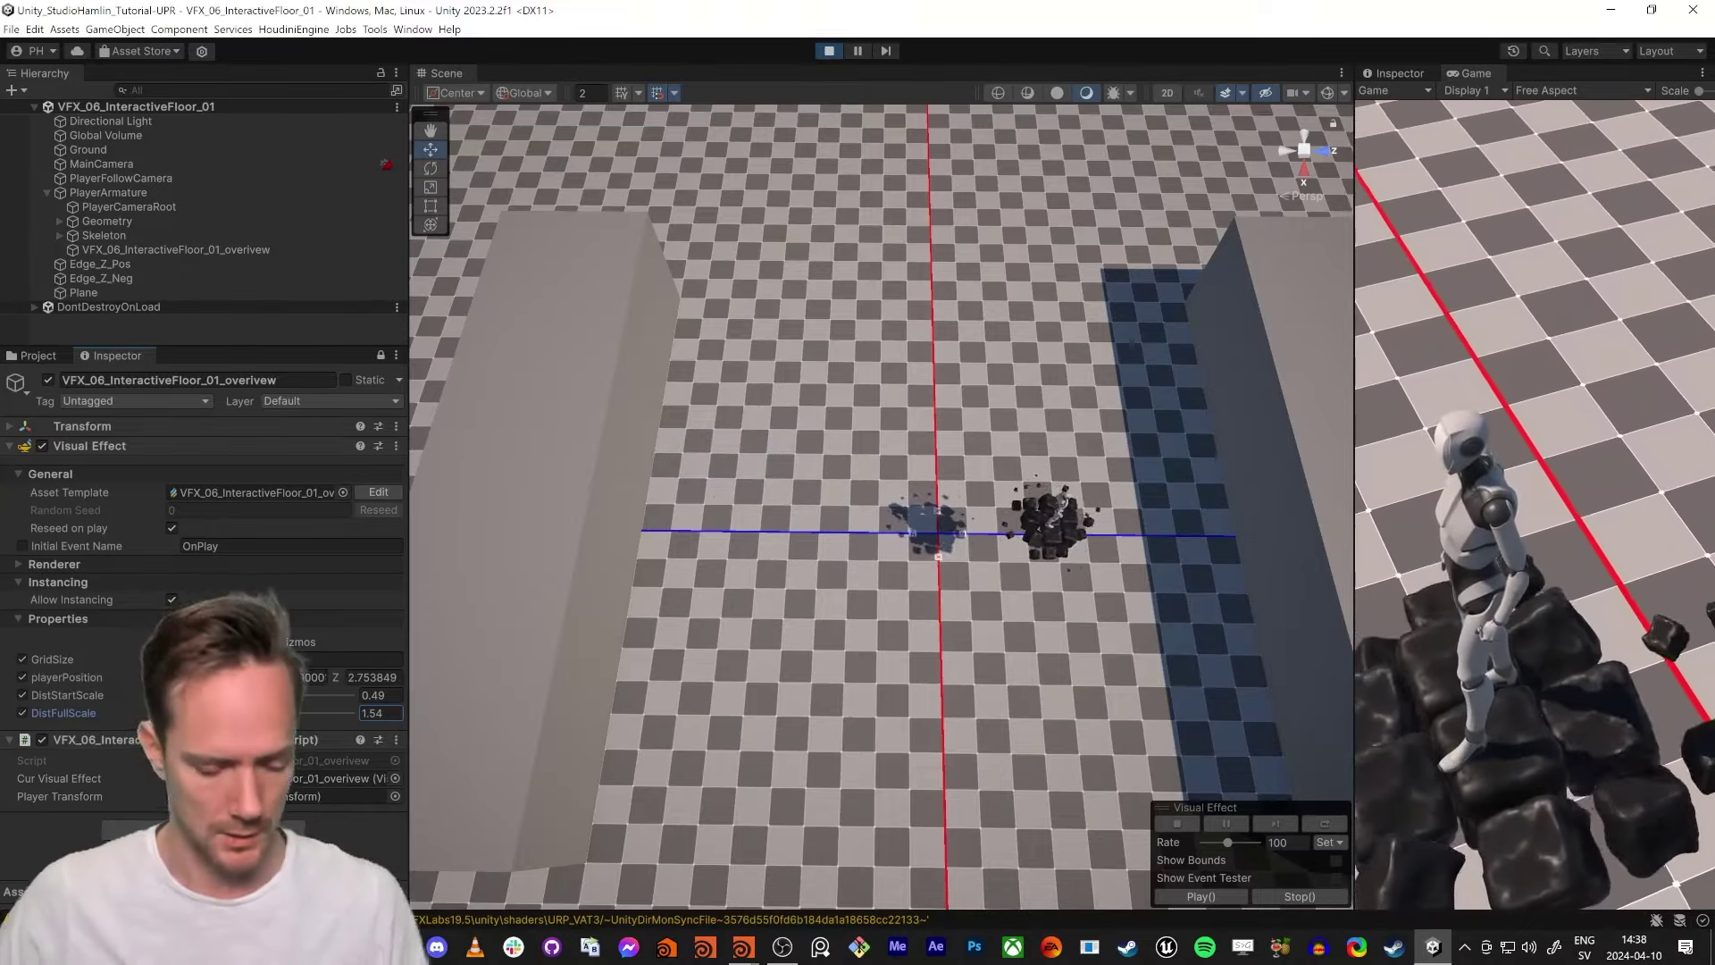
Examine the cubes around the character's feet up close in the scene and stop play mode.
{"action": "right_click_drag", "start_coordinate": [880, 579], "coordinate": [790, 581]}
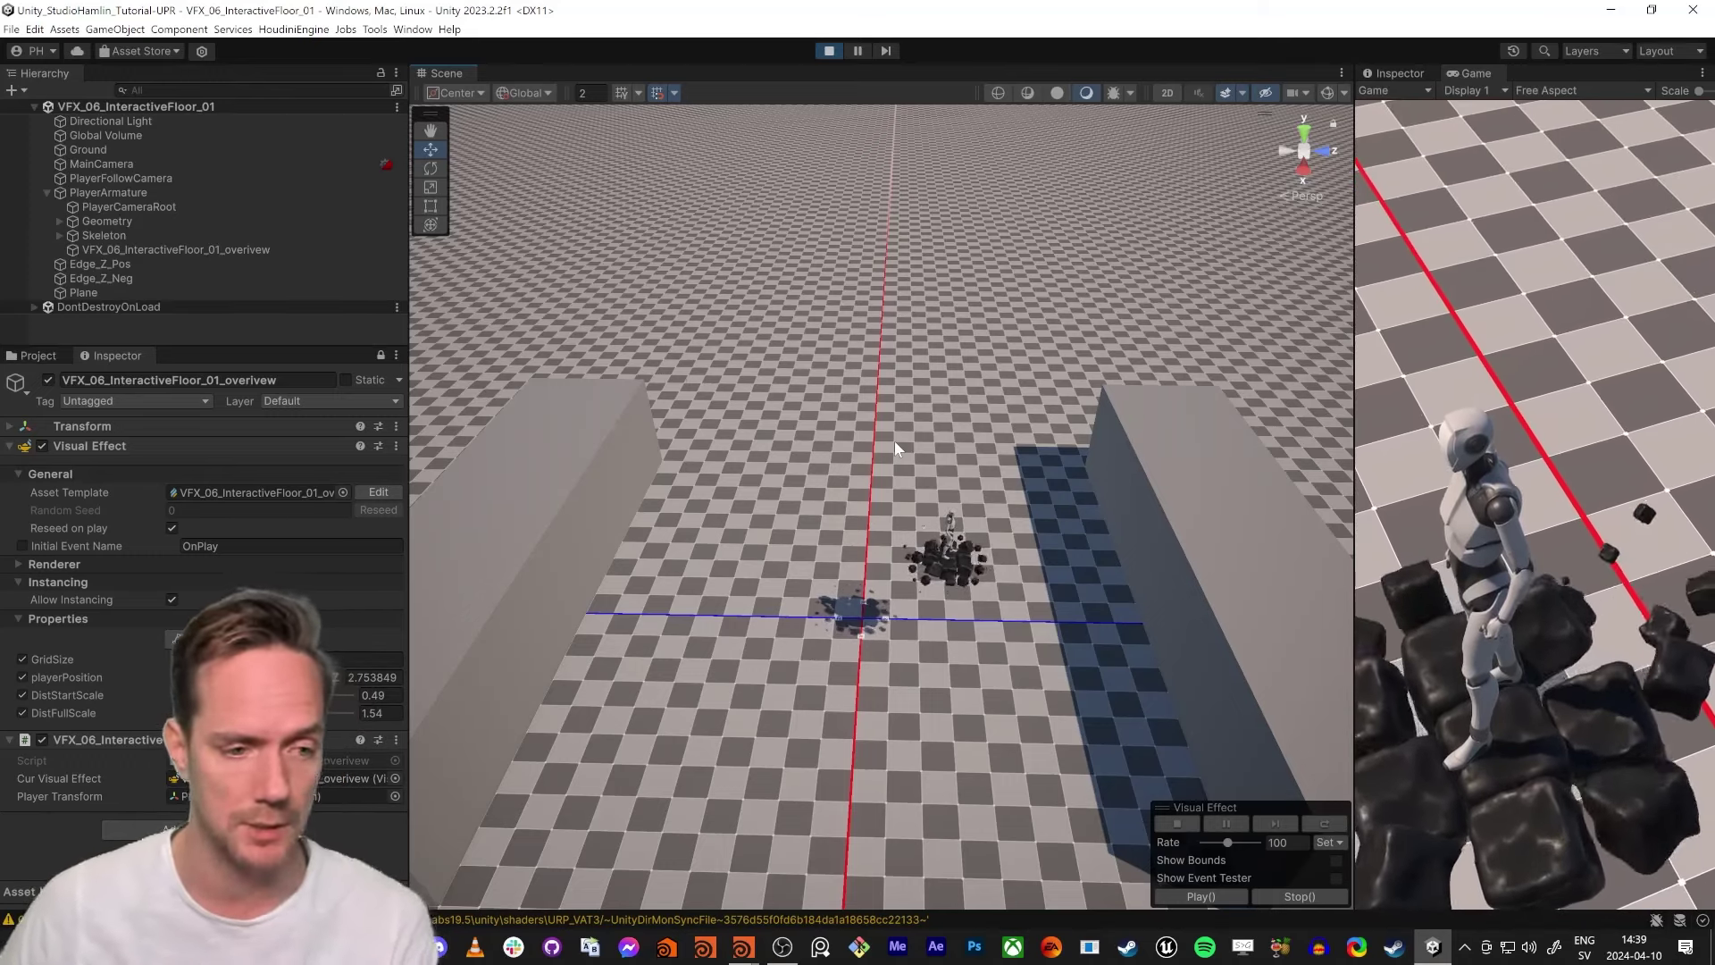
{"action": "mouse_move", "coordinate": [931, 562]}
{"action": "right_mouse_down"}
{"action": "mouse_move", "coordinate": [963, 558]}
{"action": "mouse_move", "coordinate": [926, 487]}
{"action": "mouse_move", "coordinate": [913, 574]}
{"action": "right_mouse_up"}
{"action": "key", "text": "w"}
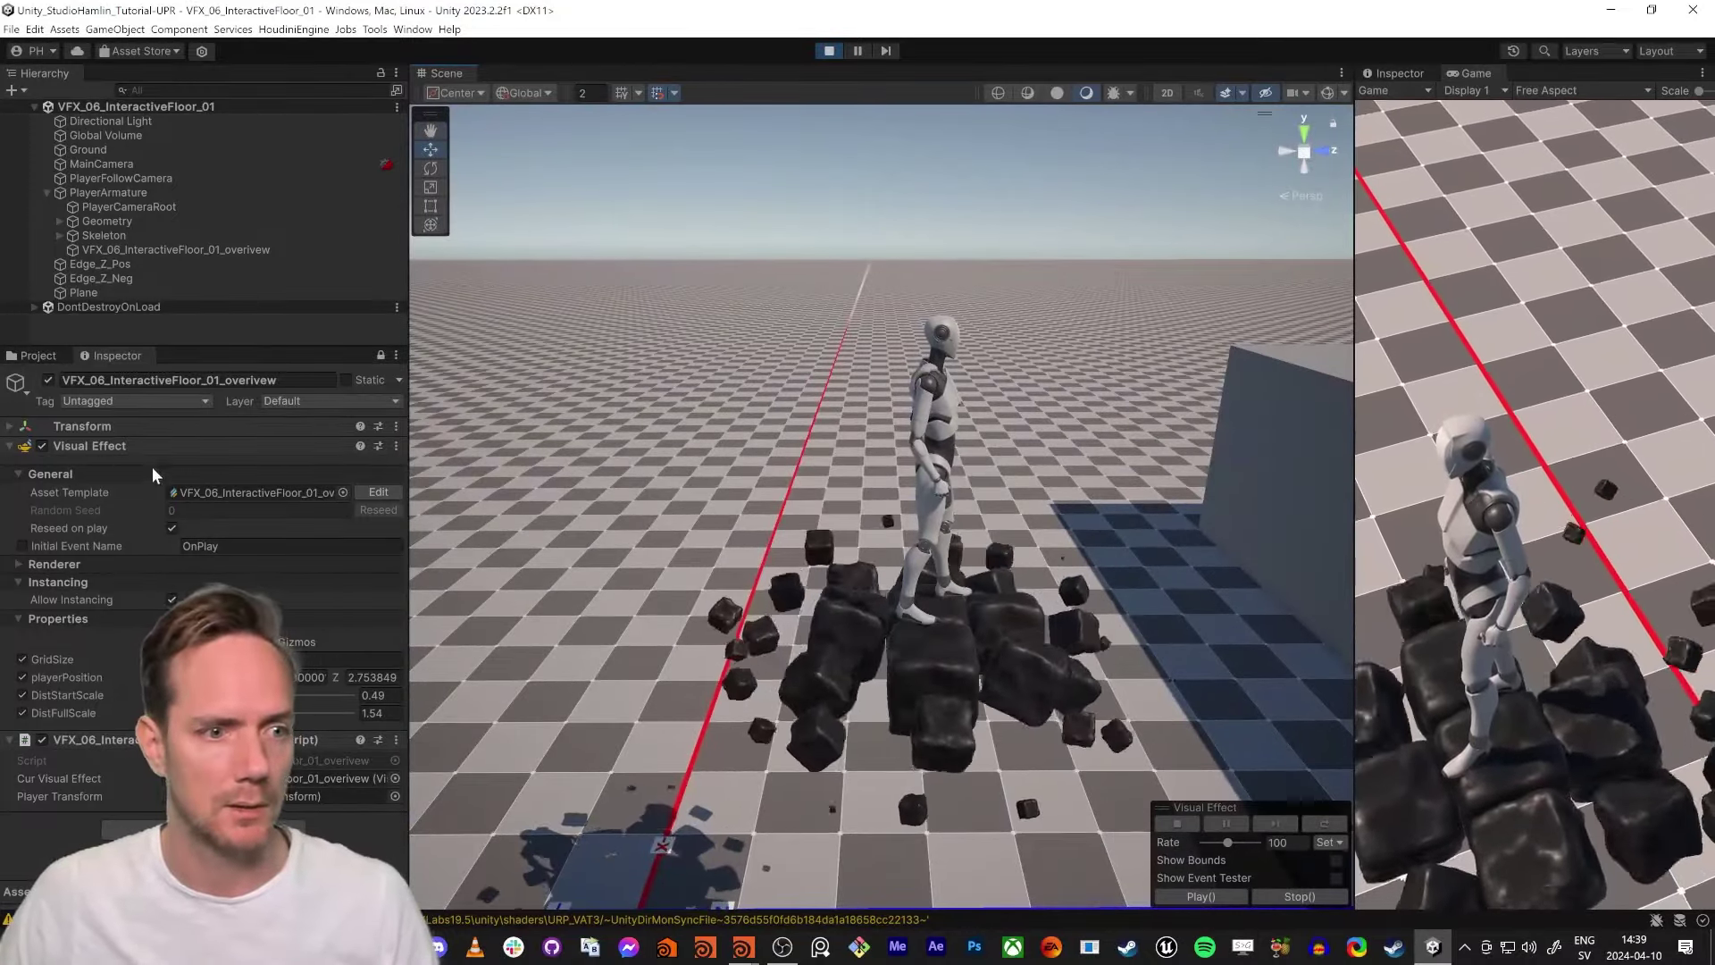
{"action": "scroll", "coordinate": [967, 568], "scroll_direction": "down", "scroll_amount": 5}
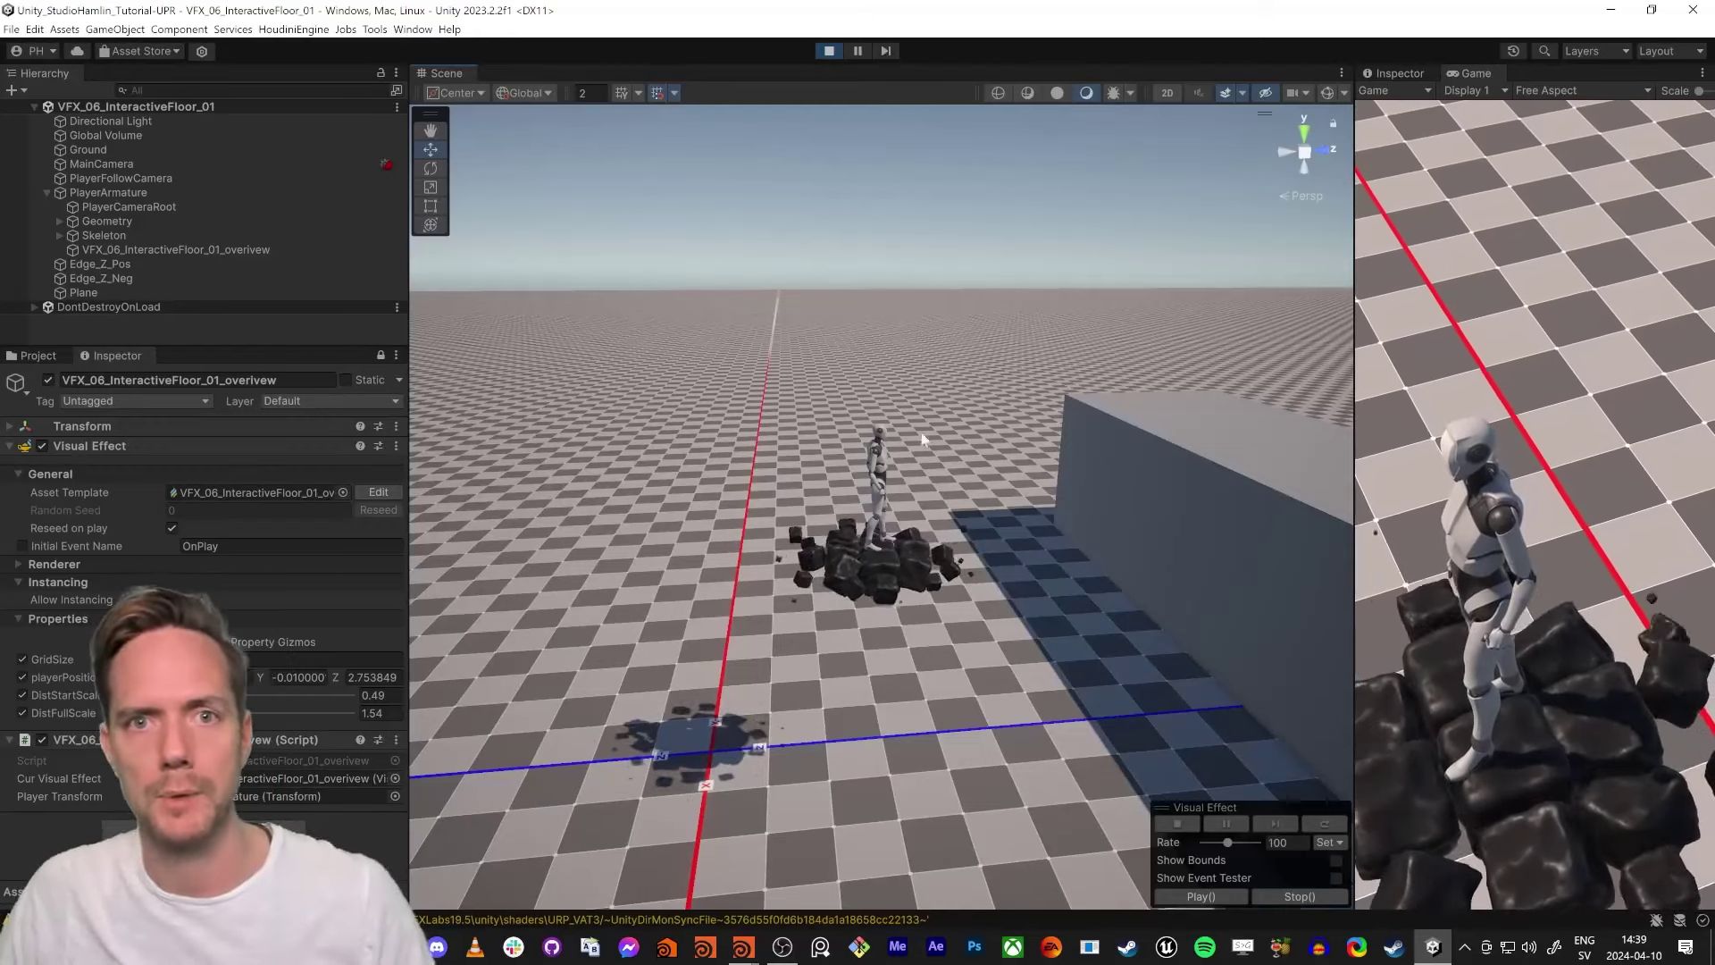
{"action": "left_click", "coordinate": [822, 52]}
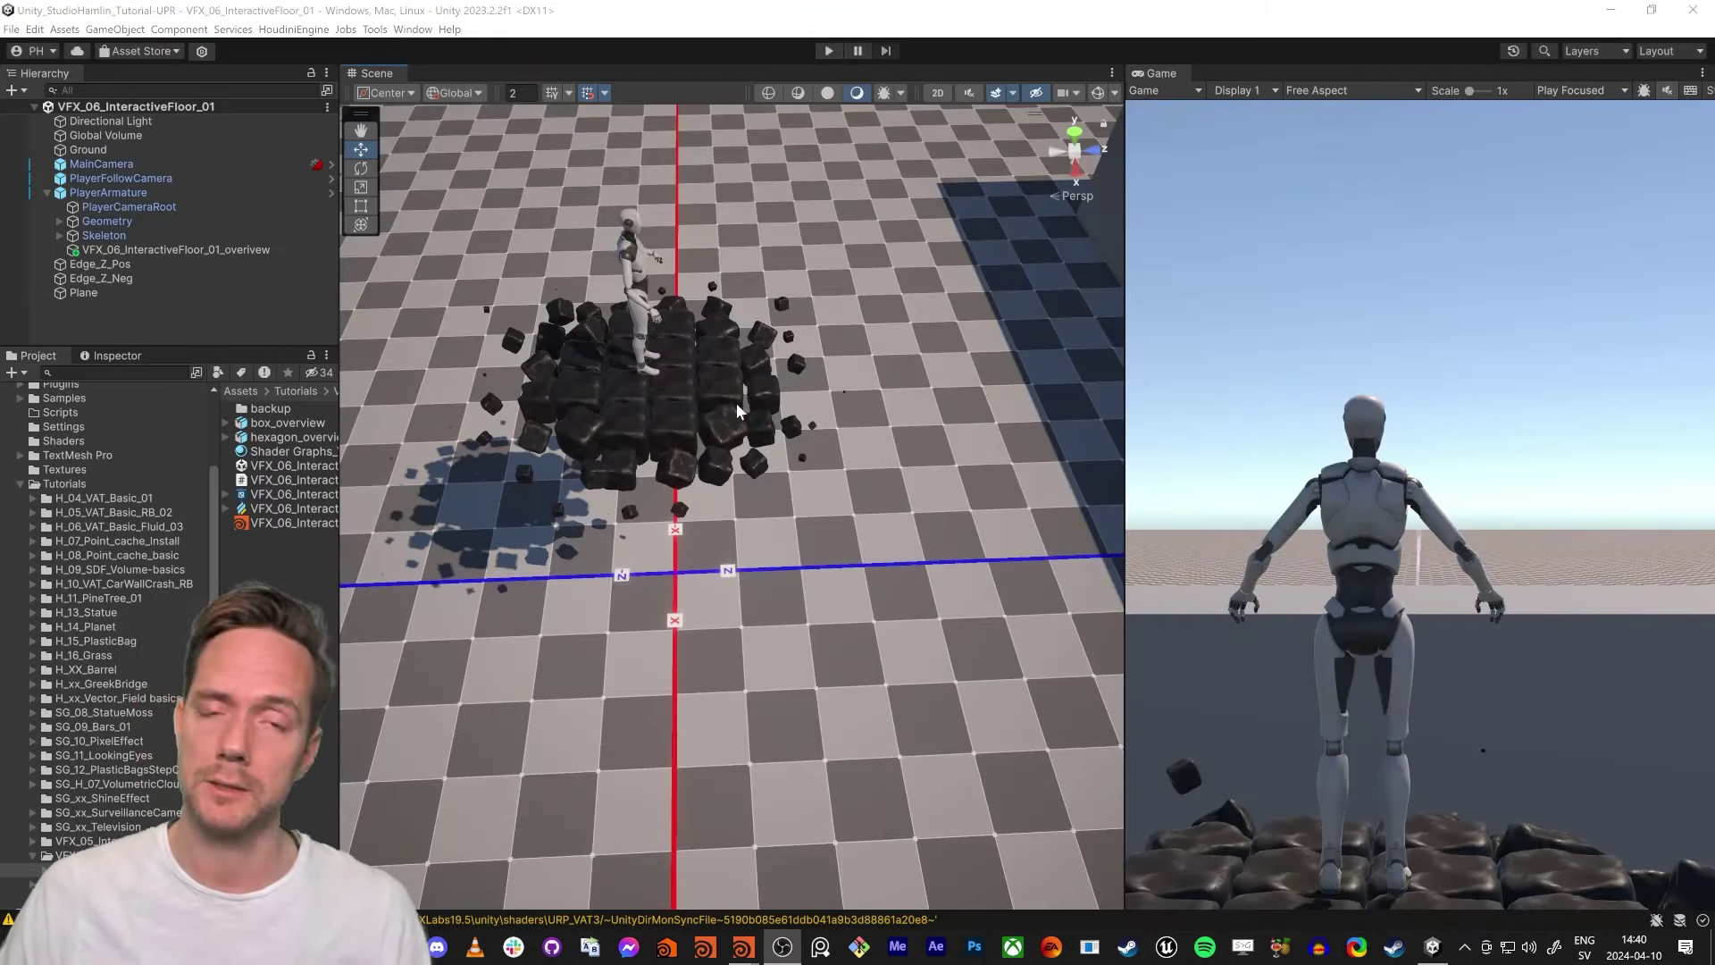
Unlock and close the Inspector docked beside the Project window, and widen the project browser.
{"action": "left_click", "coordinate": [117, 358]}
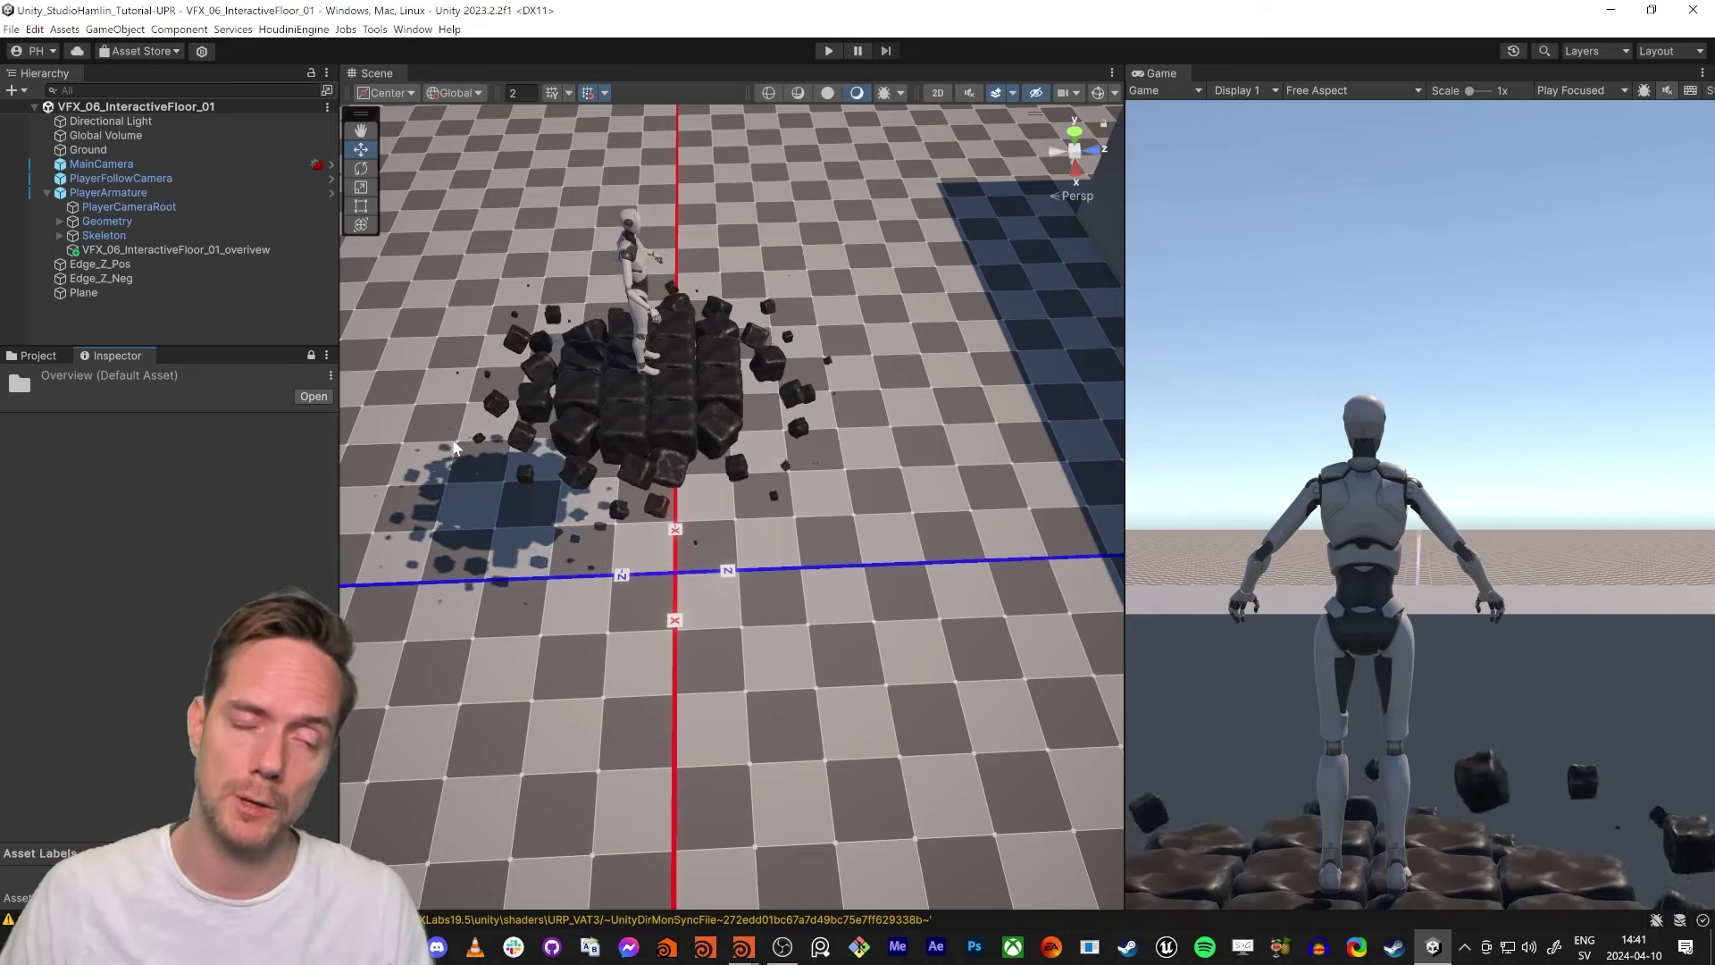
{"action": "left_click", "coordinate": [311, 355]}
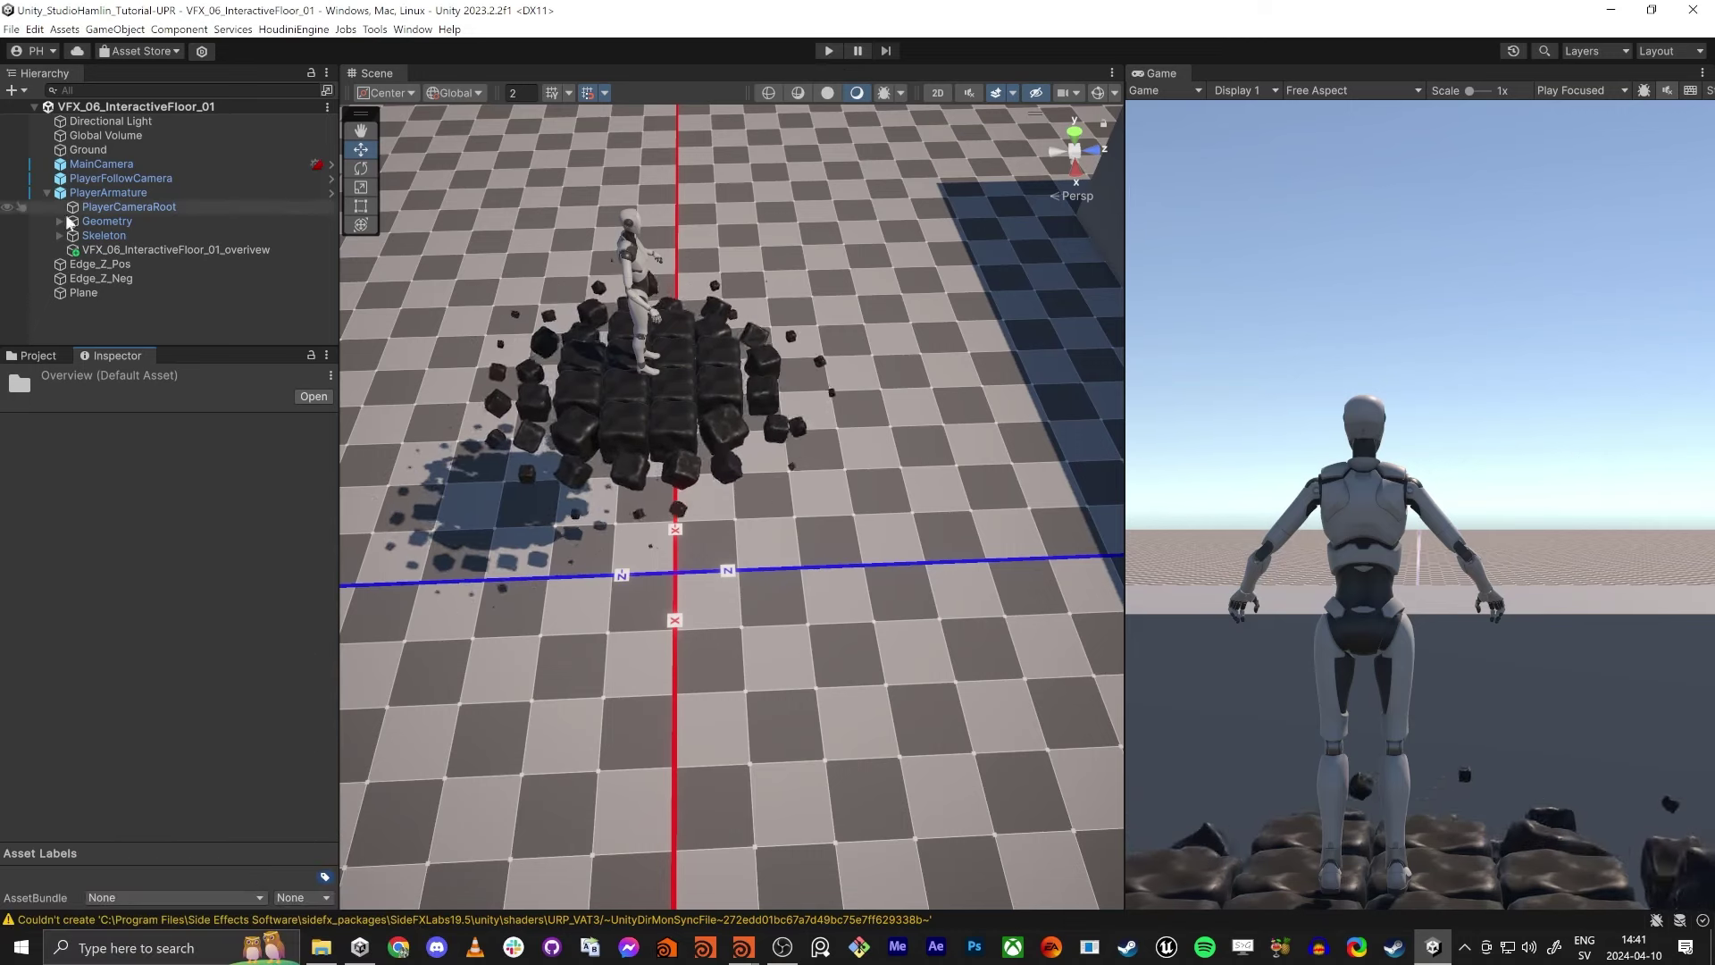
{"action": "middle_click", "coordinate": [88, 354]}
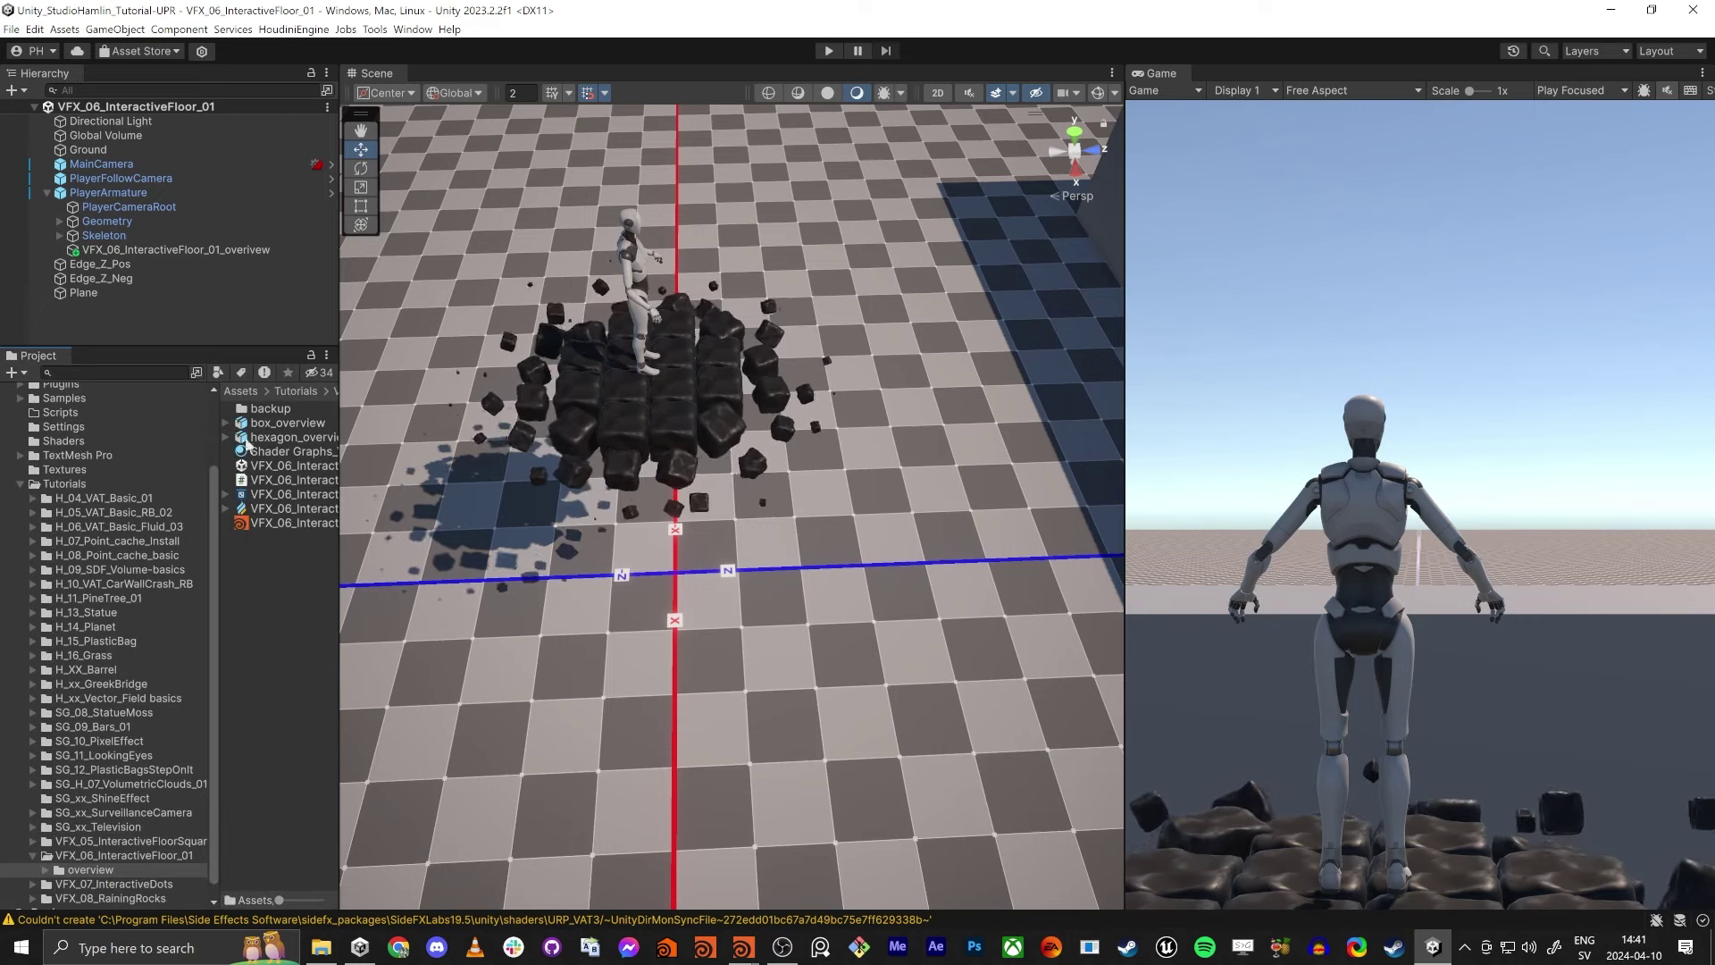
{"action": "left_click_drag", "start_coordinate": [340, 410], "coordinate": [464, 410]}
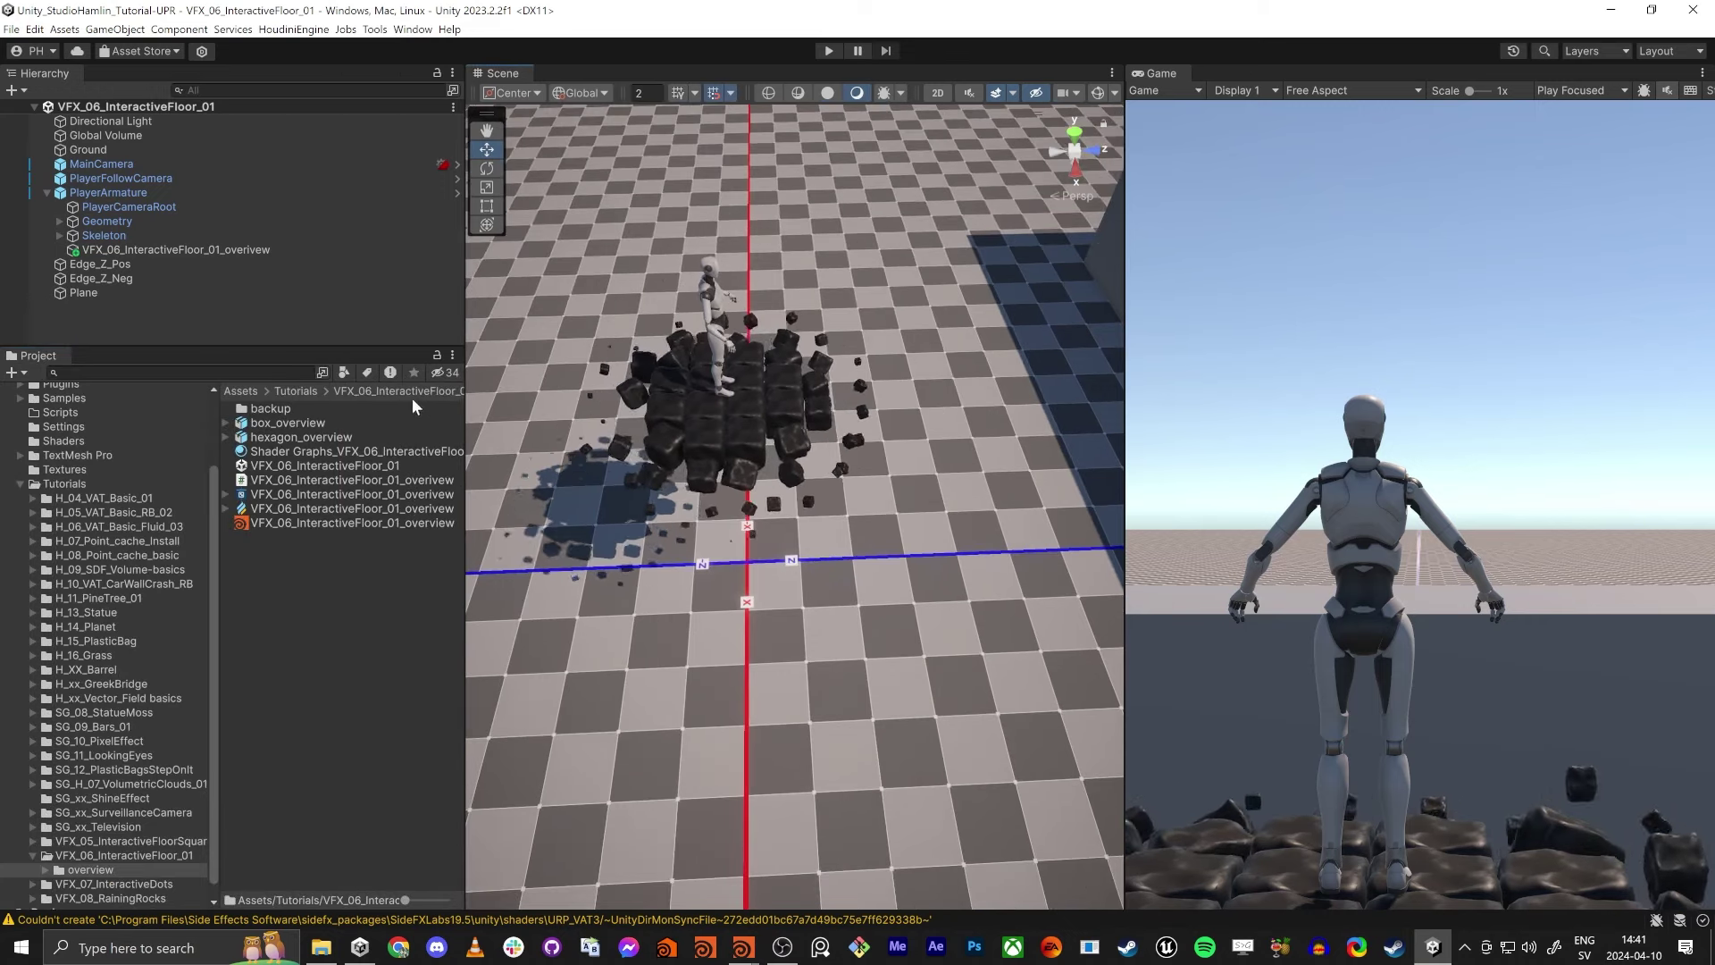
Open the VFX_06_InteractiveFloor_01 scene from its tutorial folder instead of the overview scene.
{"action": "left_click", "coordinate": [410, 390]}
{"action": "left_click", "coordinate": [288, 424]}
{"action": "double_click", "coordinate": [286, 422]}
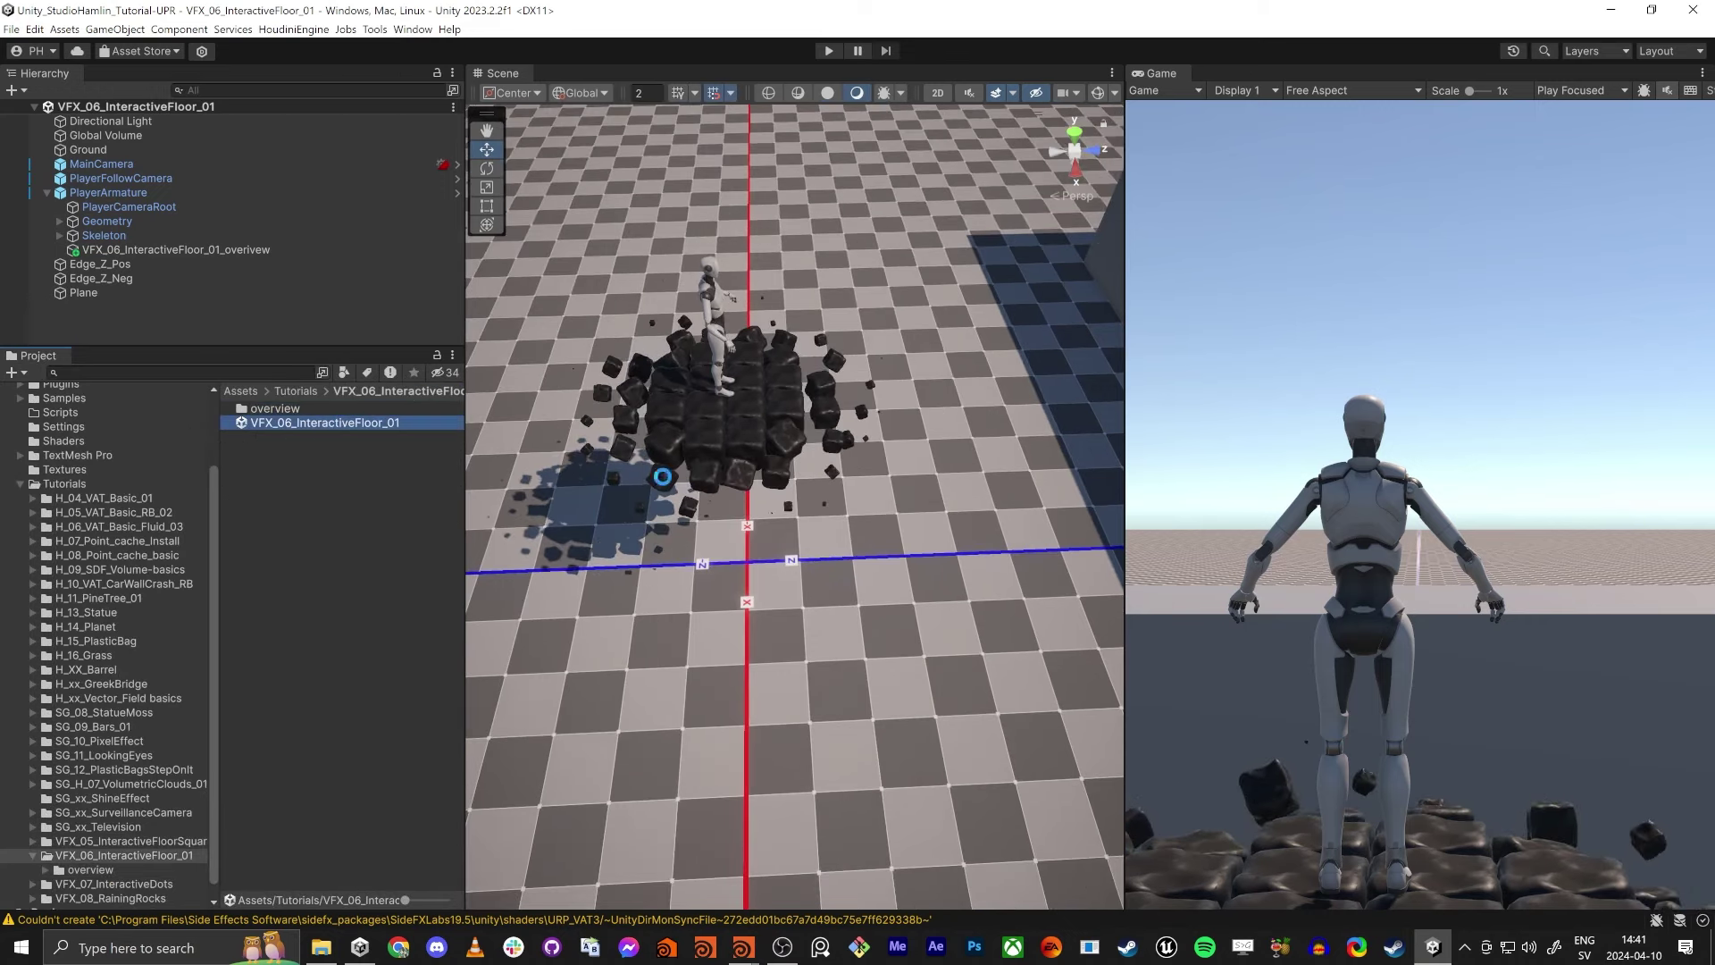
Widen the Scene view and dock an Inspector alongside the Game view.
{"action": "left_click_drag", "start_coordinate": [1129, 146], "coordinate": [1344, 134]}
{"action": "right_click", "coordinate": [1374, 78]}
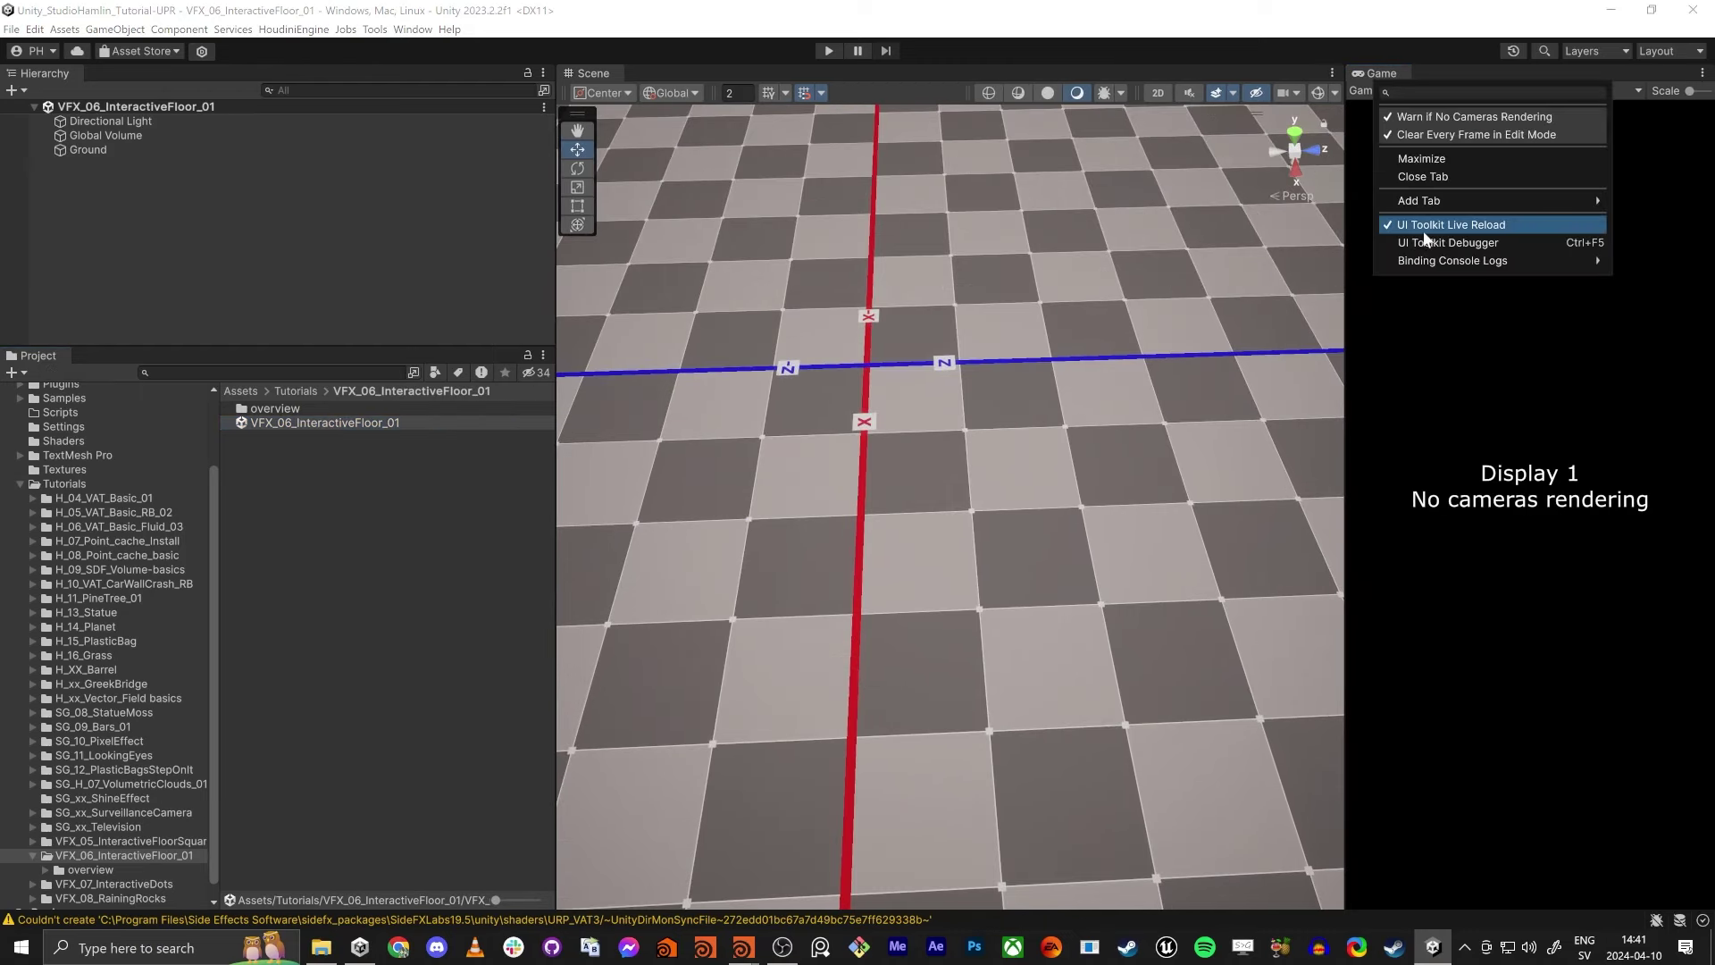
{"action": "mouse_move", "coordinate": [1479, 201]}
{"action": "left_click", "coordinate": [1343, 242]}
Add a 3D cube to the scene.
{"action": "right_click_drag", "start_coordinate": [831, 478], "coordinate": [872, 397]}
{"action": "key", "text": "s"}
{"action": "key", "text": "s"}
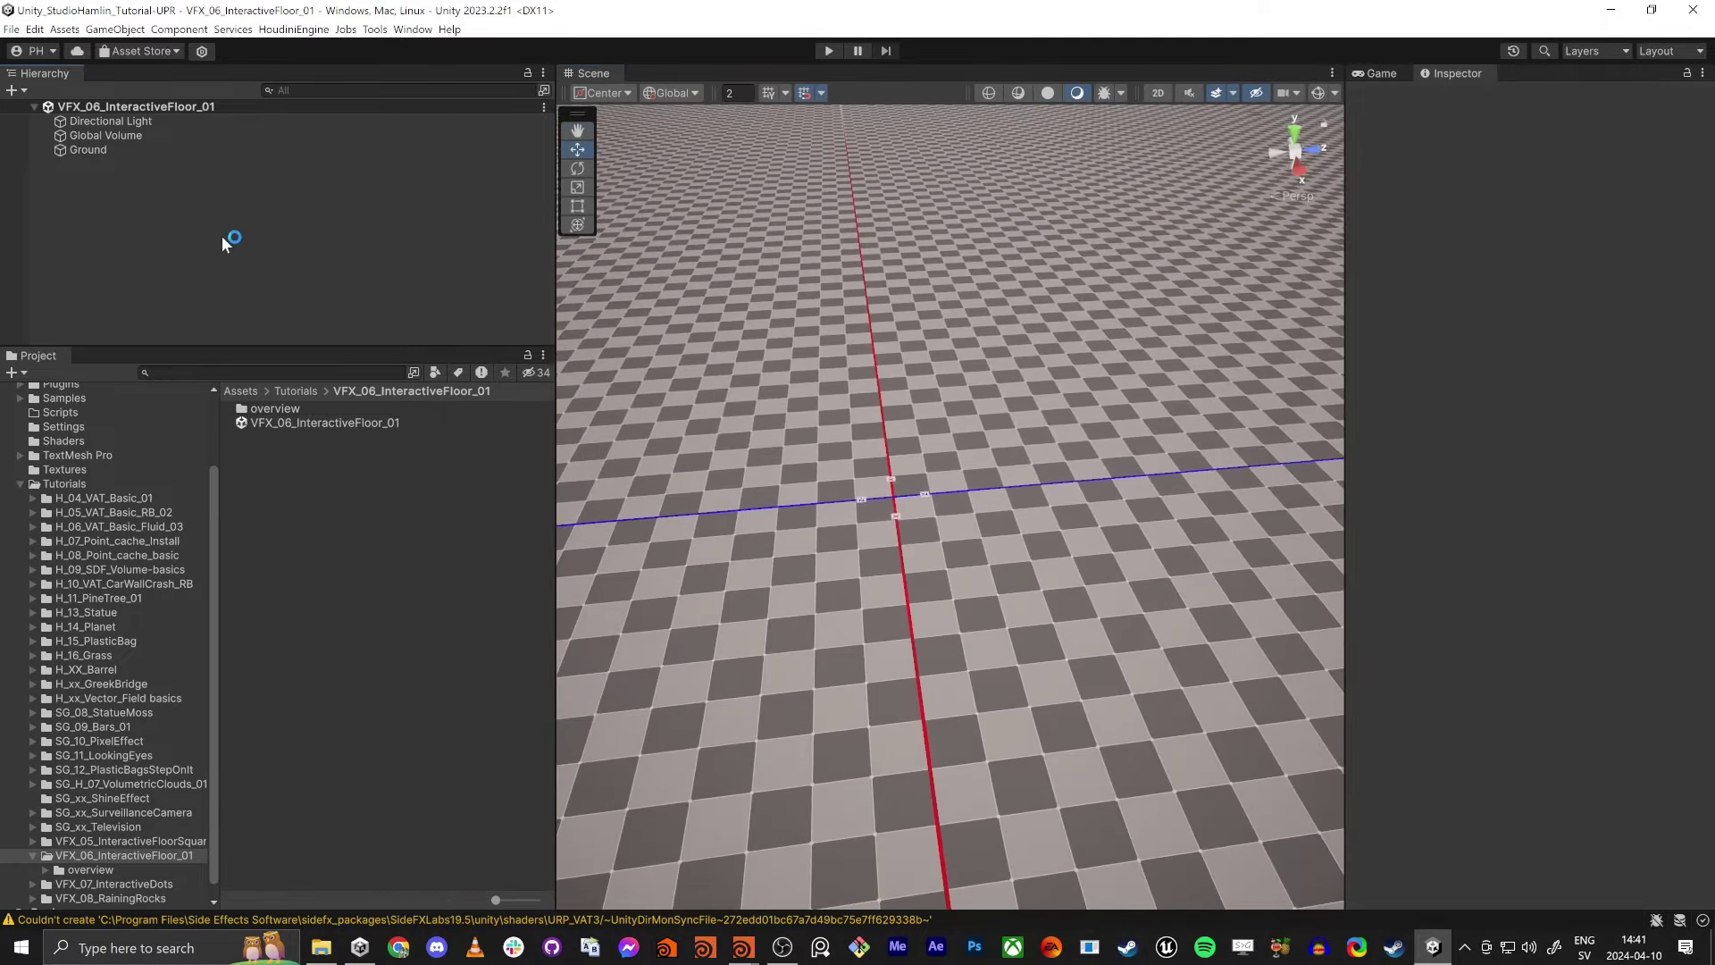
{"action": "right_click", "coordinate": [169, 218]}
{"action": "mouse_move", "coordinate": [298, 517]}
{"action": "left_click", "coordinate": [420, 516]}
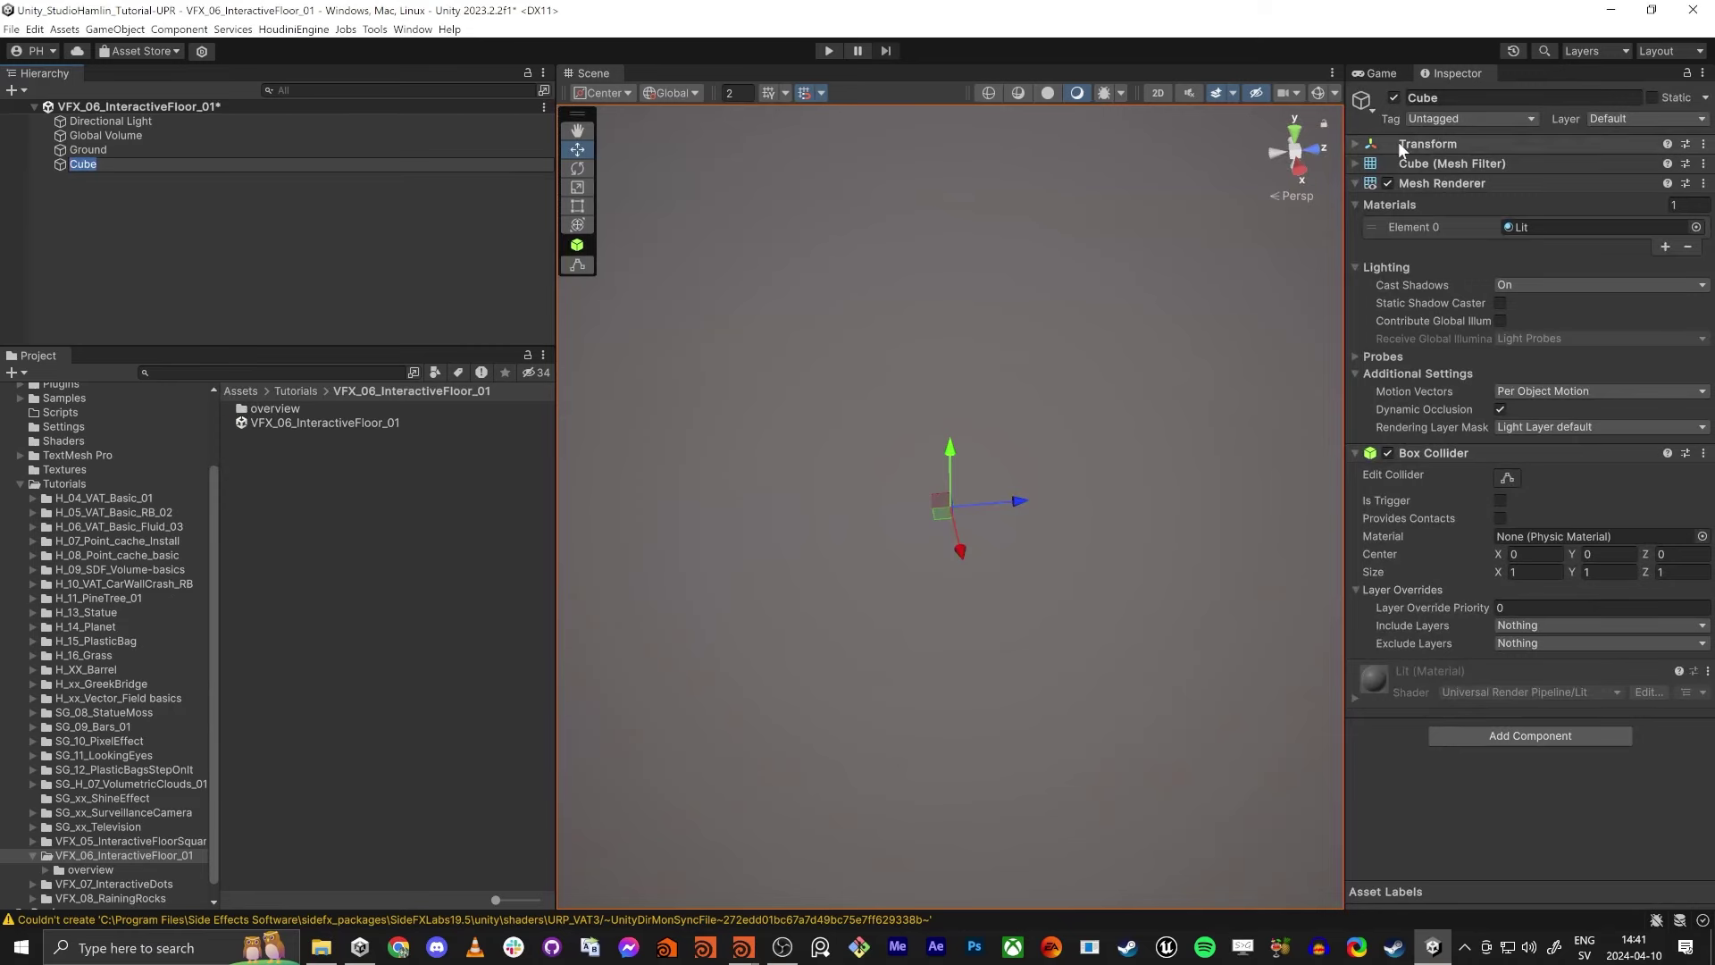
Set the cube's position to 0, 0, 0.
{"action": "left_click", "coordinate": [1362, 145]}
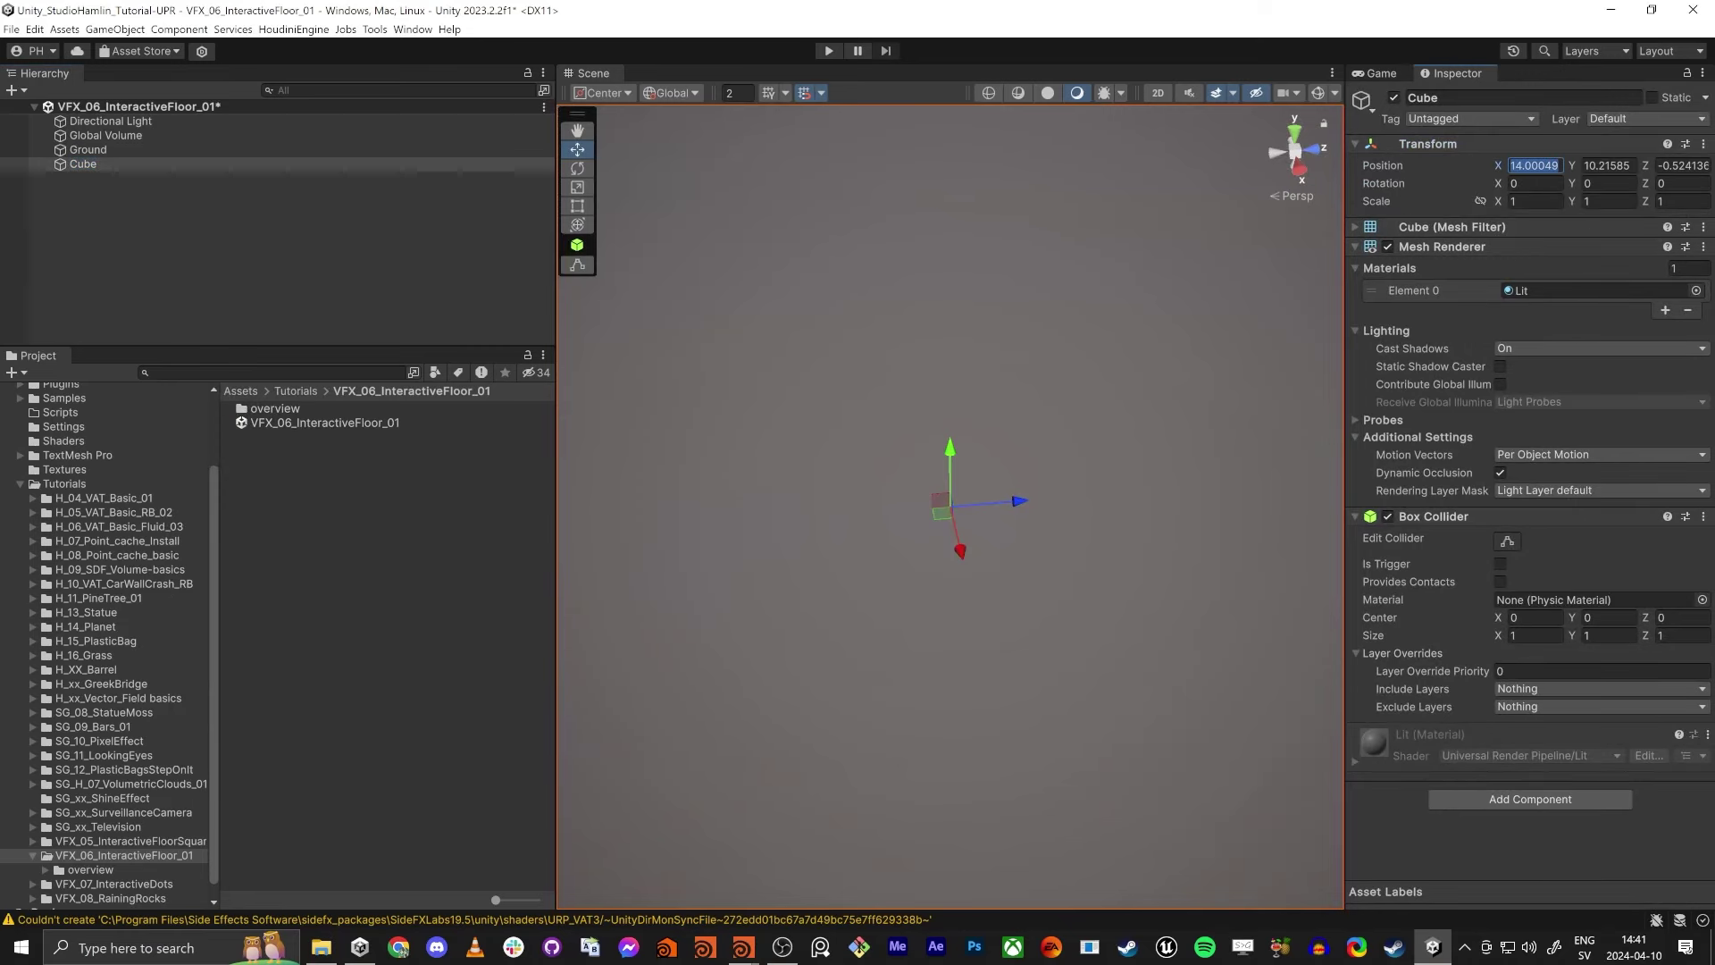
{"action": "type", "text": "0"}
{"action": "key", "text": "Tab"}
{"action": "type", "text": "0"}
{"action": "key", "text": "Tab"}
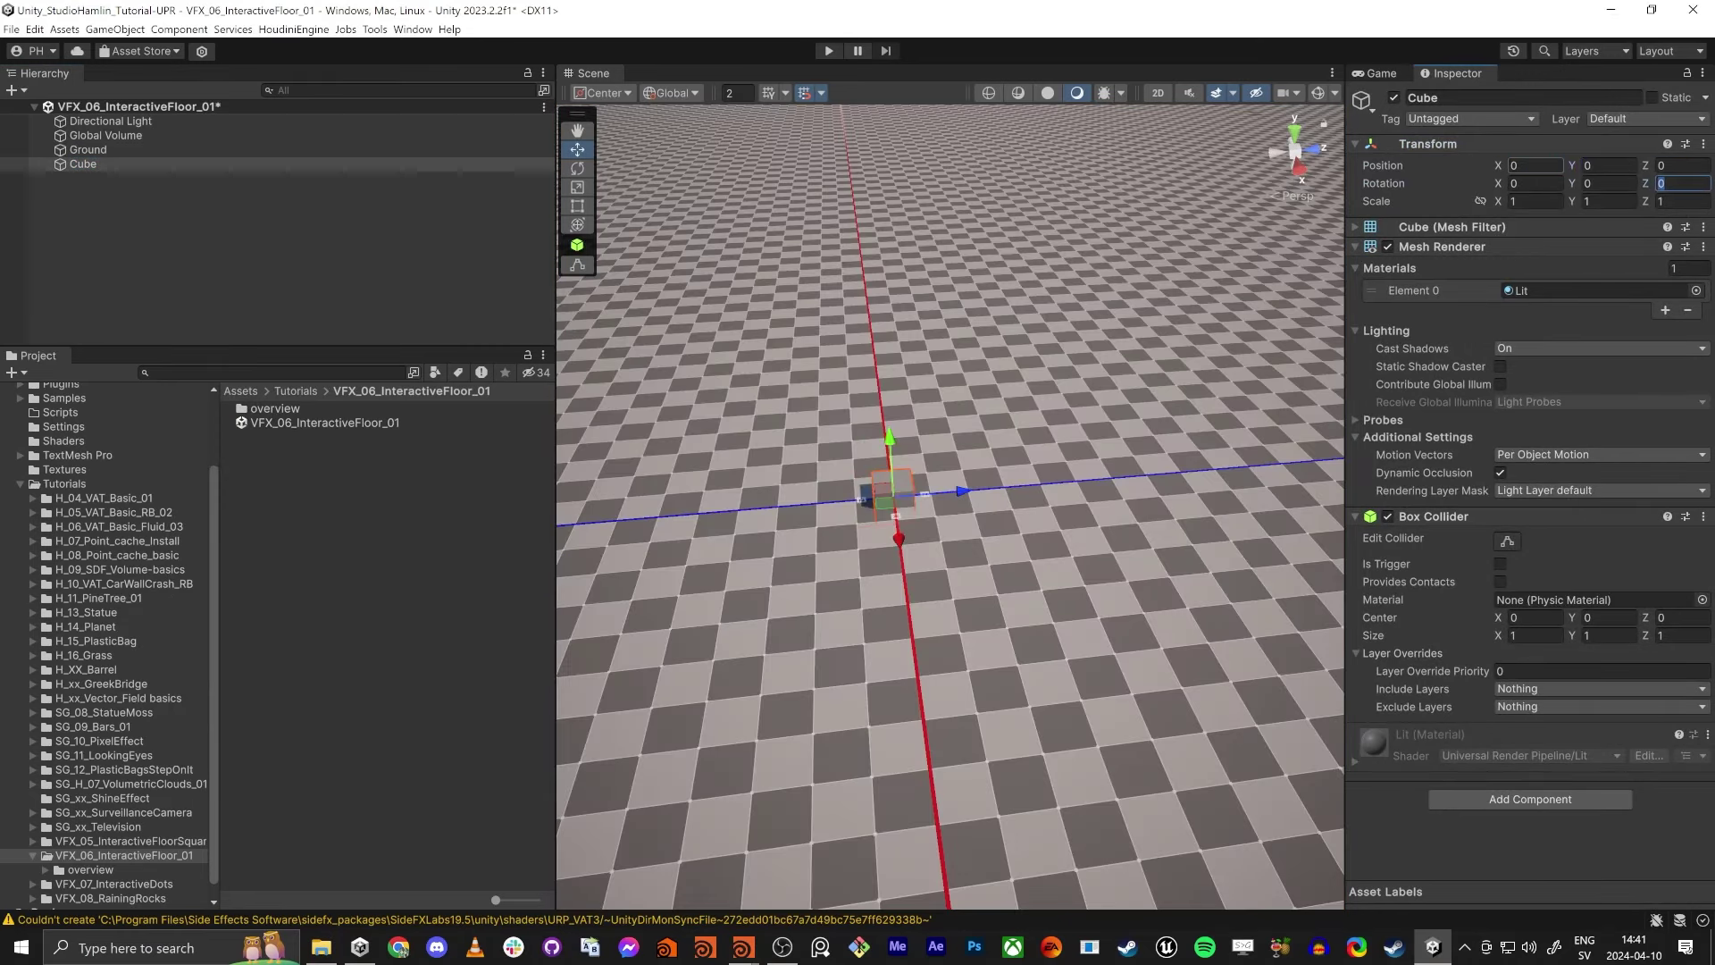
Scale the cube to X 20, Y 5 and Z 5.
{"action": "type", "text": "20"}
{"action": "key", "text": "Tab"}
{"action": "type", "text": "5"}
{"action": "key", "text": "Tab"}
{"action": "type", "text": "5"}
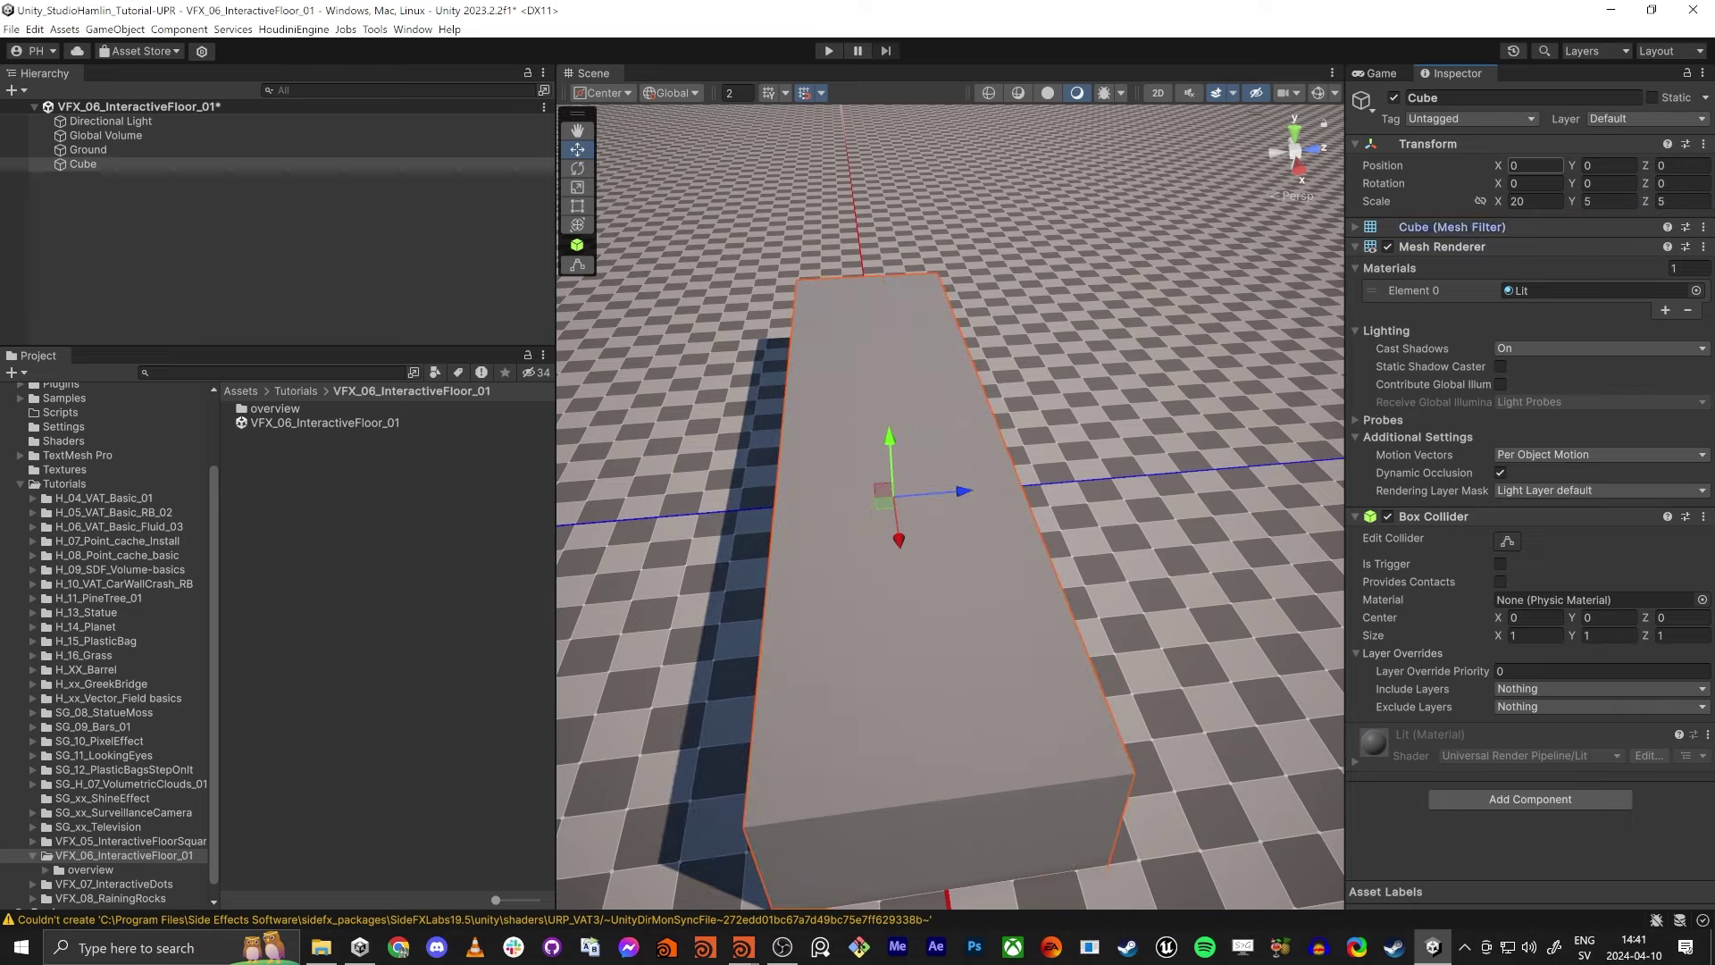
Set the cube's position to Y -2.5 and Z 12.5.
{"action": "left_click_drag", "start_coordinate": [917, 510], "coordinate": [830, 532], "text": "alt"}
{"action": "scroll", "coordinate": [831, 533], "scroll_direction": "down", "scroll_amount": 3}
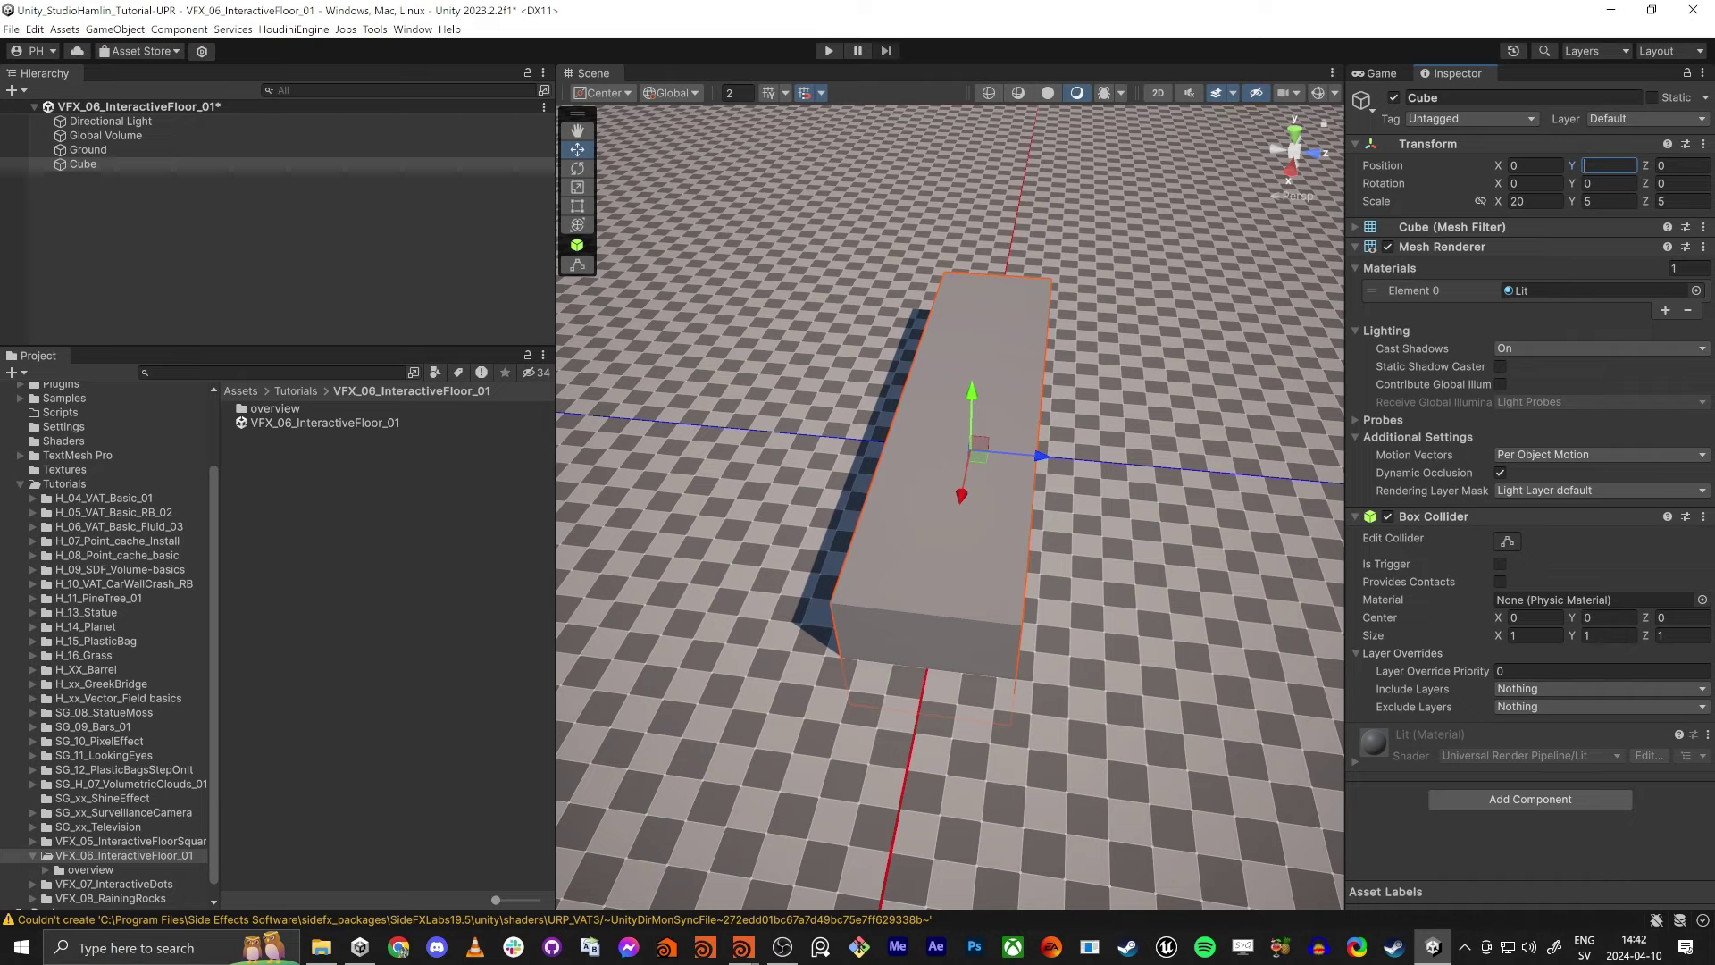
{"action": "type", "text": "2.5"}
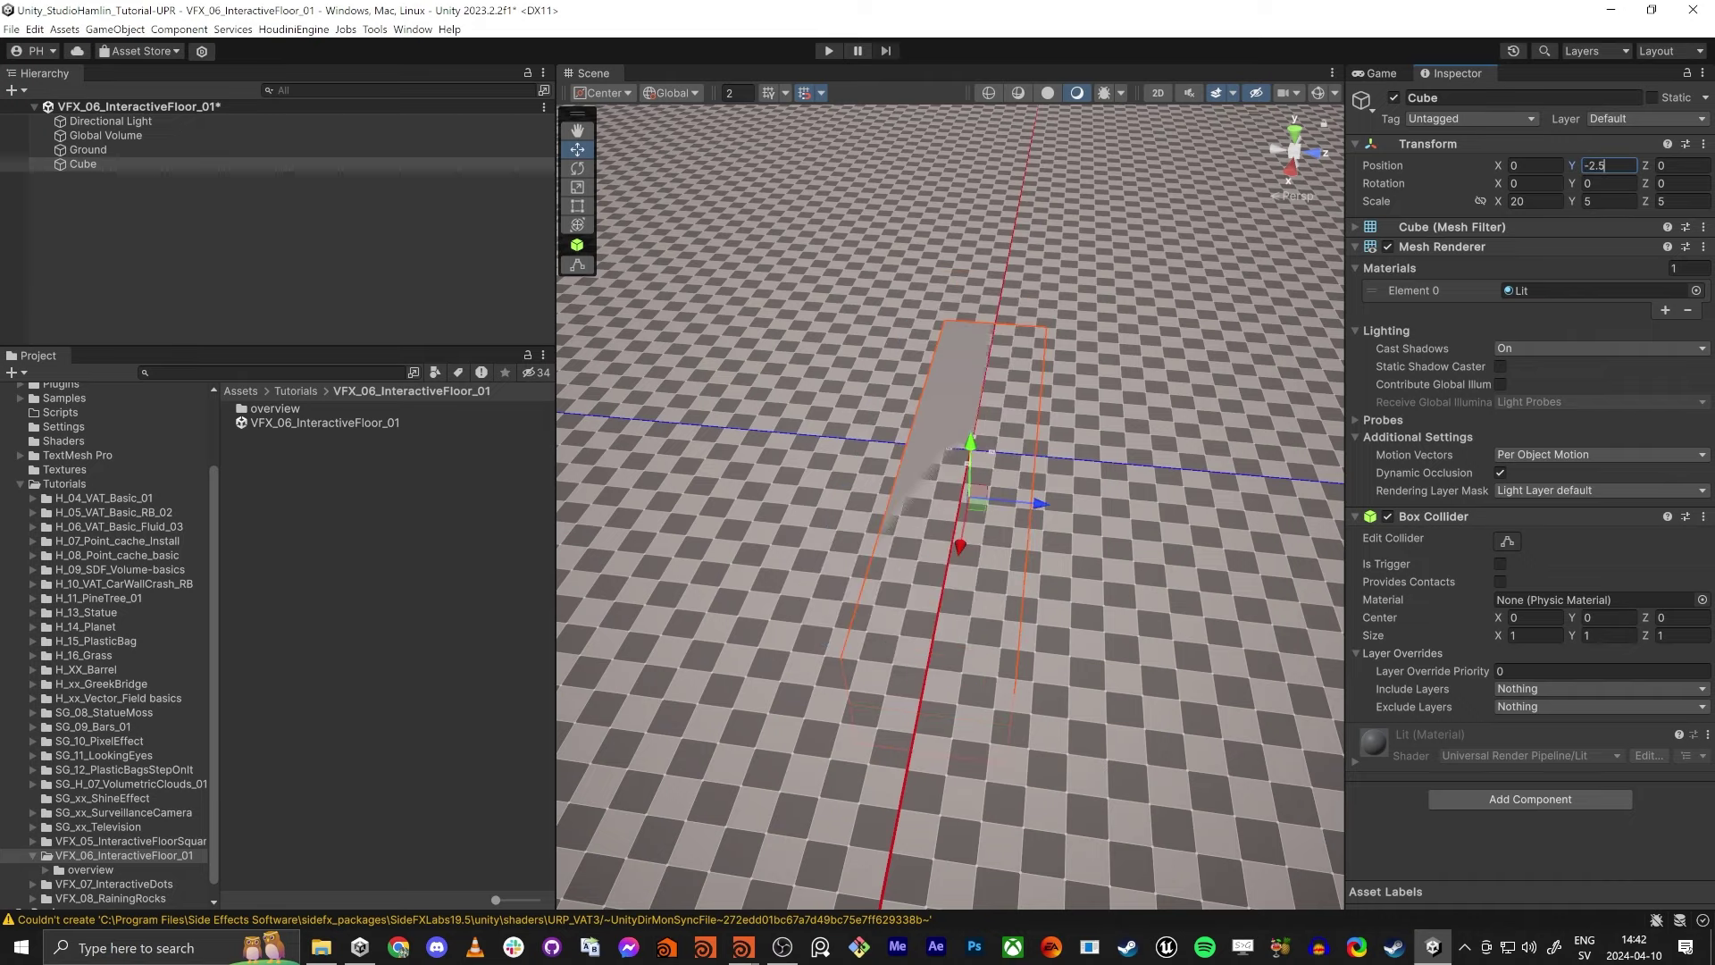
{"action": "key", "text": "w"}
{"action": "mouse_move", "coordinate": [767, 565]}
{"action": "right_mouse_down"}
{"action": "mouse_move", "coordinate": [827, 548]}
{"action": "mouse_move", "coordinate": [790, 542]}
{"action": "mouse_move", "coordinate": [793, 570]}
{"action": "mouse_move", "coordinate": [786, 550]}
{"action": "right_mouse_up"}
{"action": "key", "text": "s"}
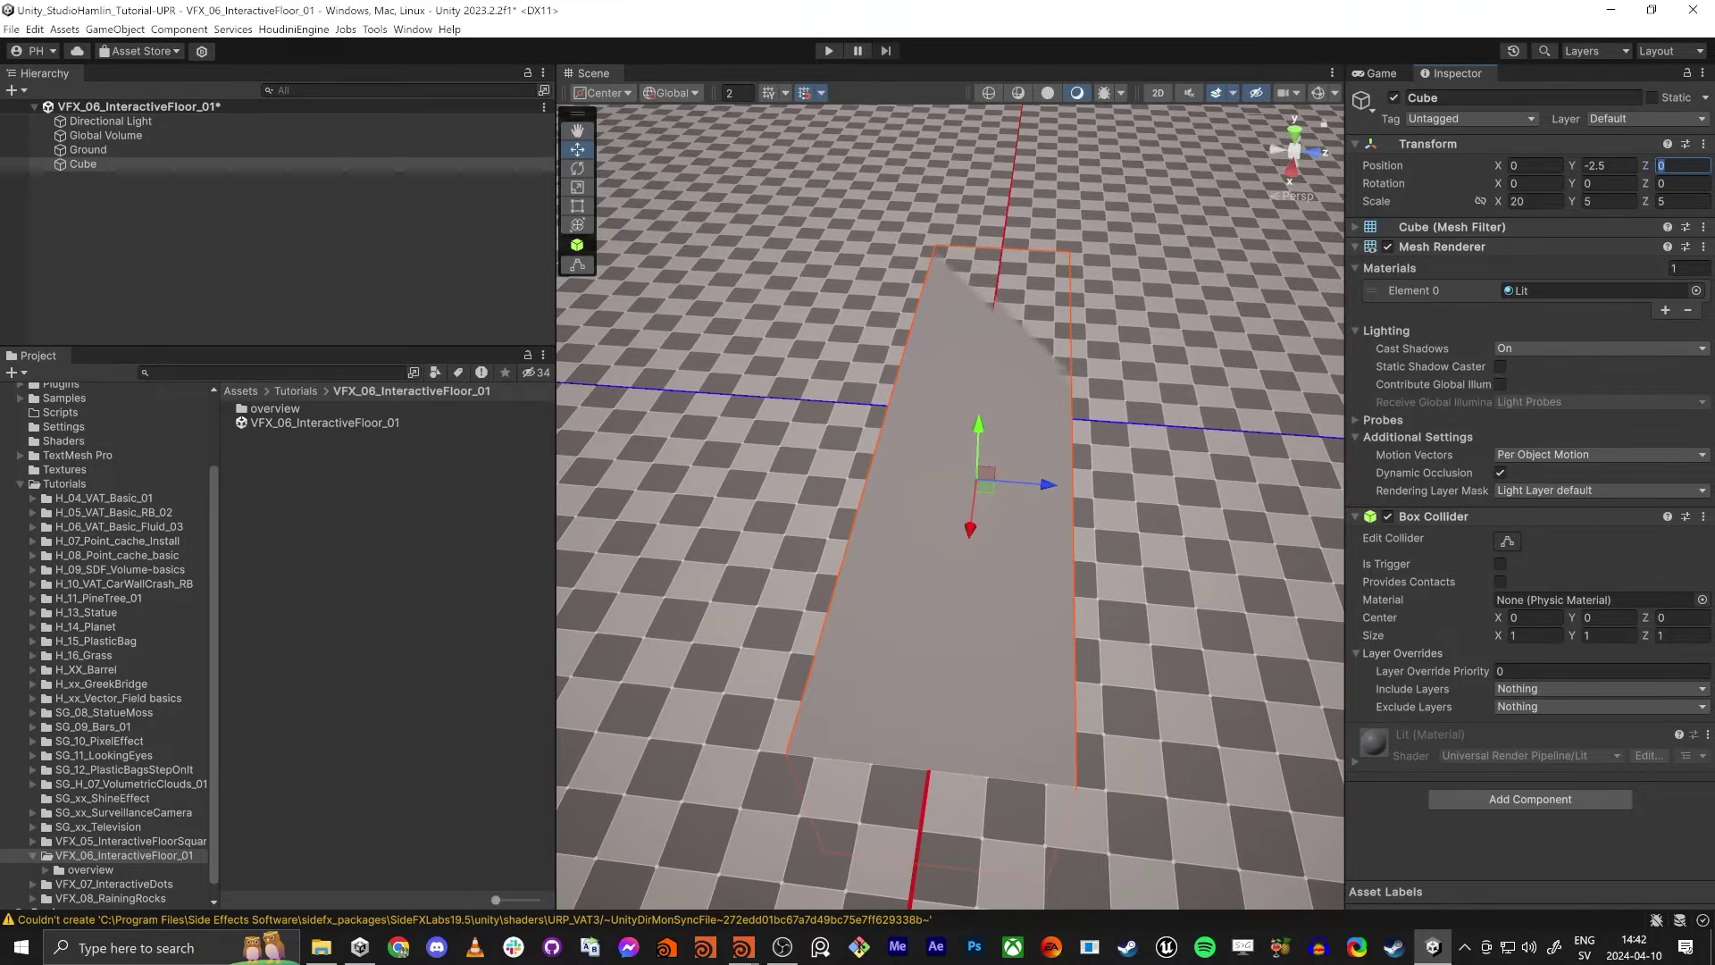
{"action": "type", "text": "12.5"}
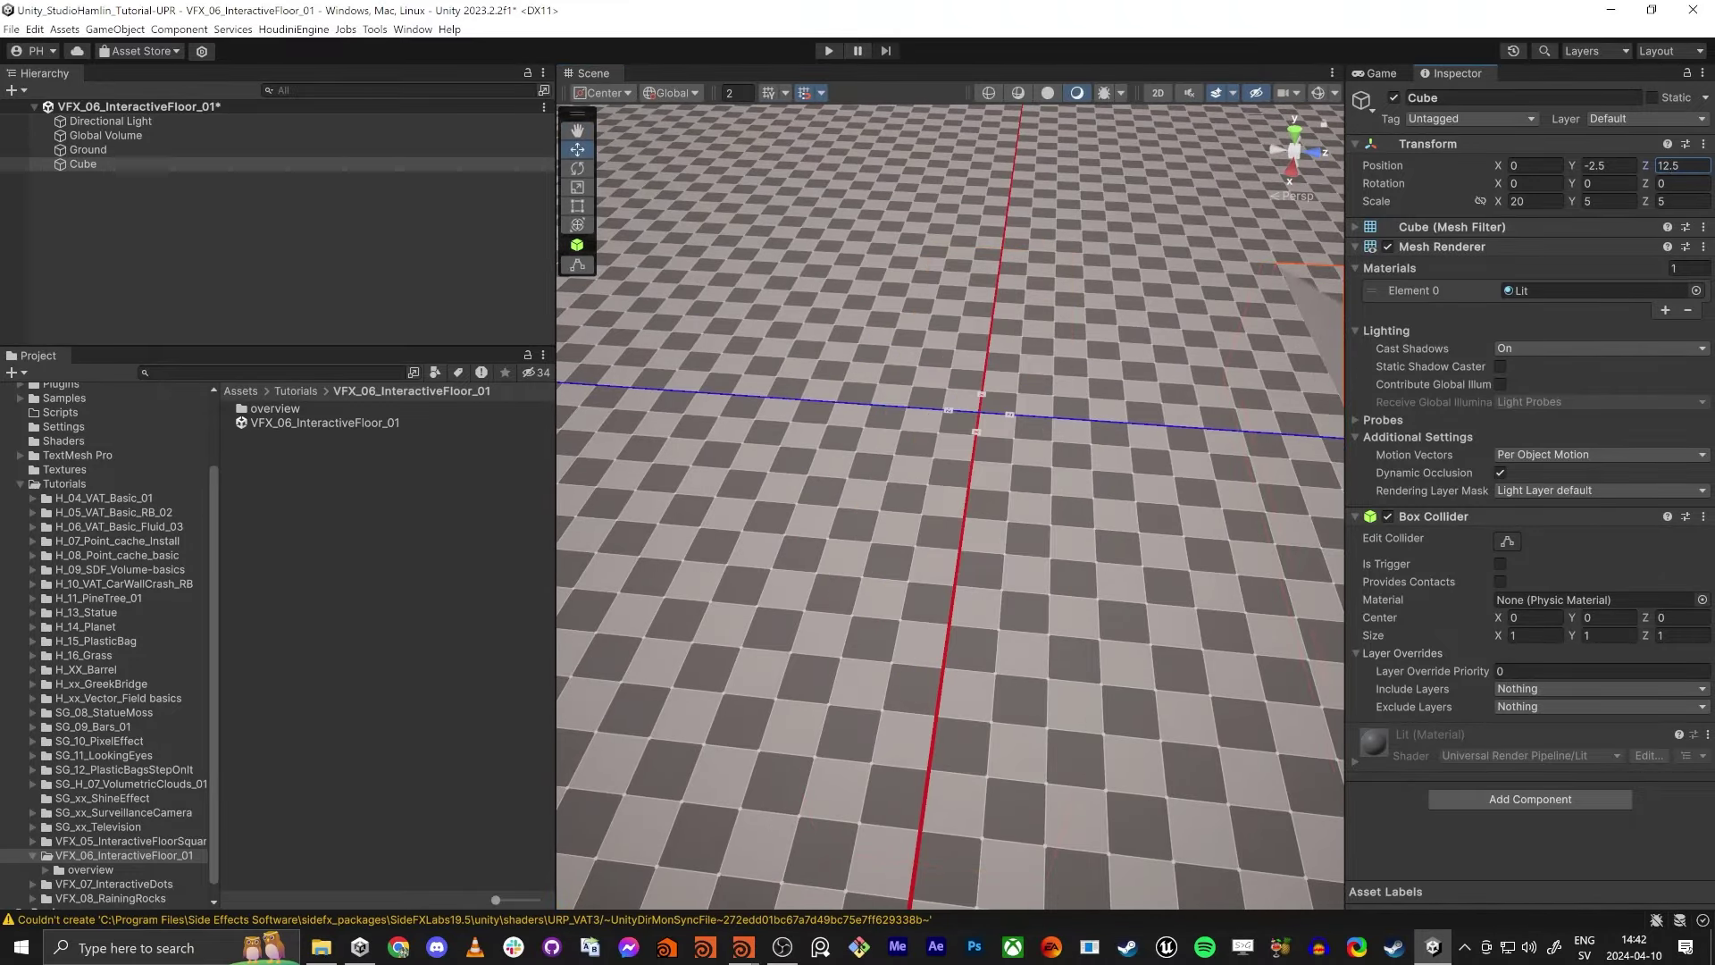
Lower the Ground object to Y -5.05 so it lies beneath the cube.
{"action": "right_click_drag", "start_coordinate": [1010, 420], "coordinate": [1089, 438]}
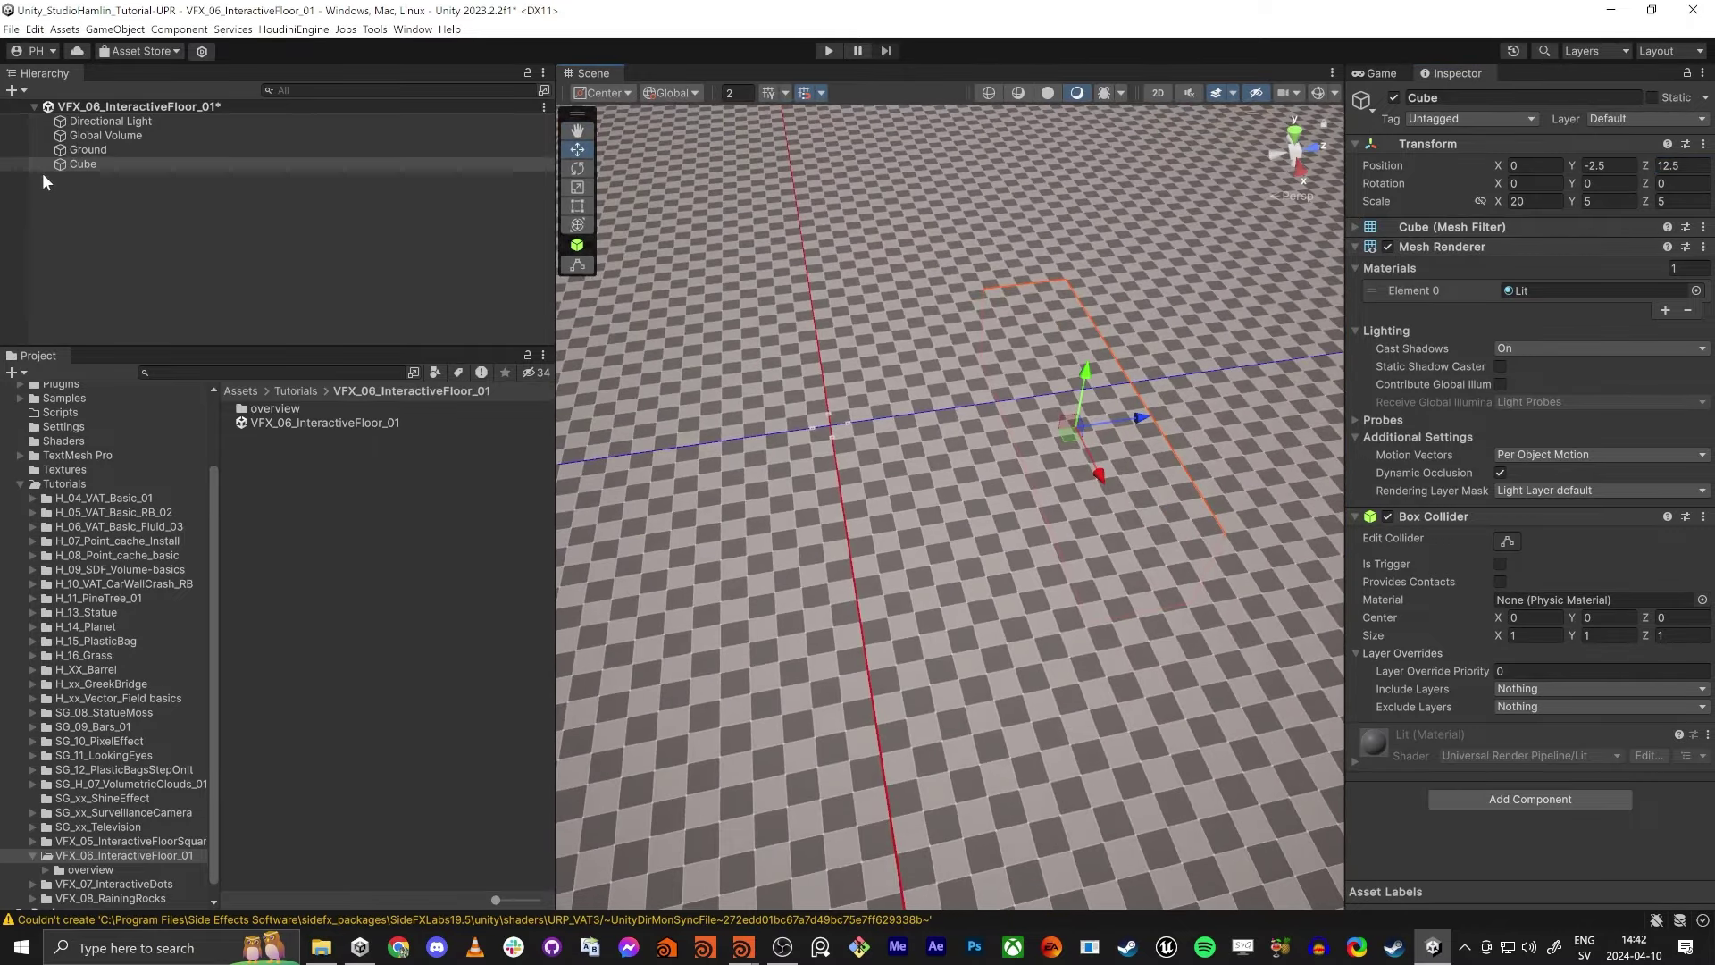
{"action": "left_click", "coordinate": [100, 149]}
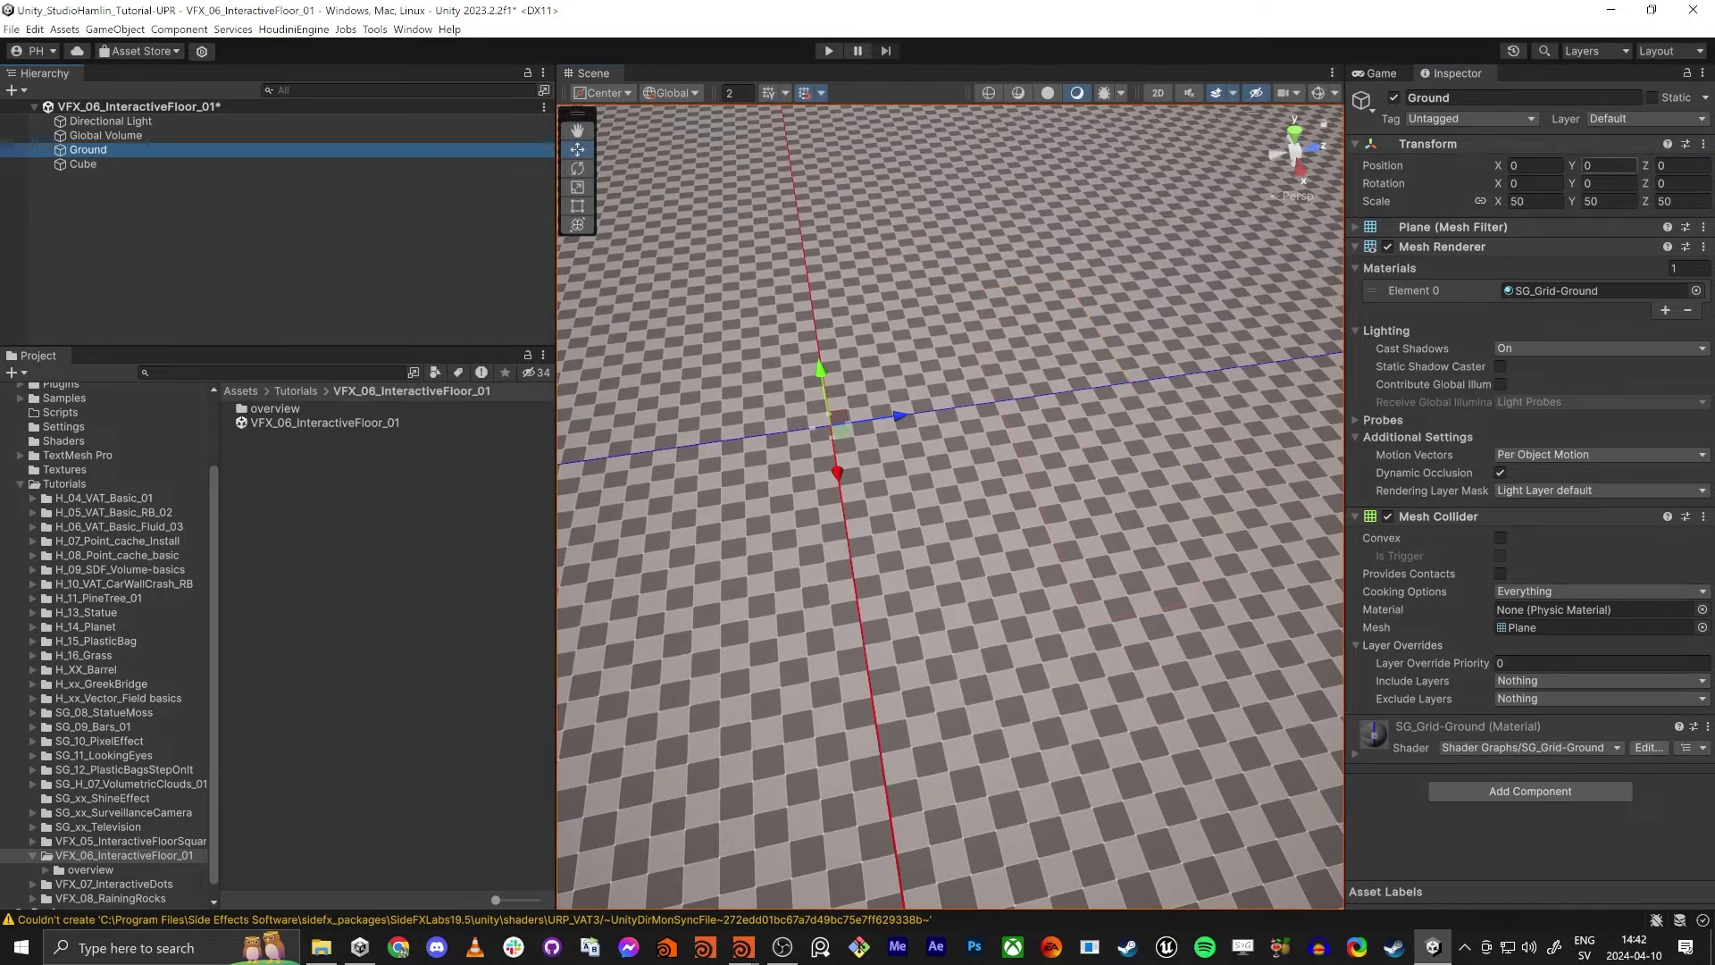
{"action": "left_click_drag", "start_coordinate": [1574, 165], "coordinate": [1422, 175]}
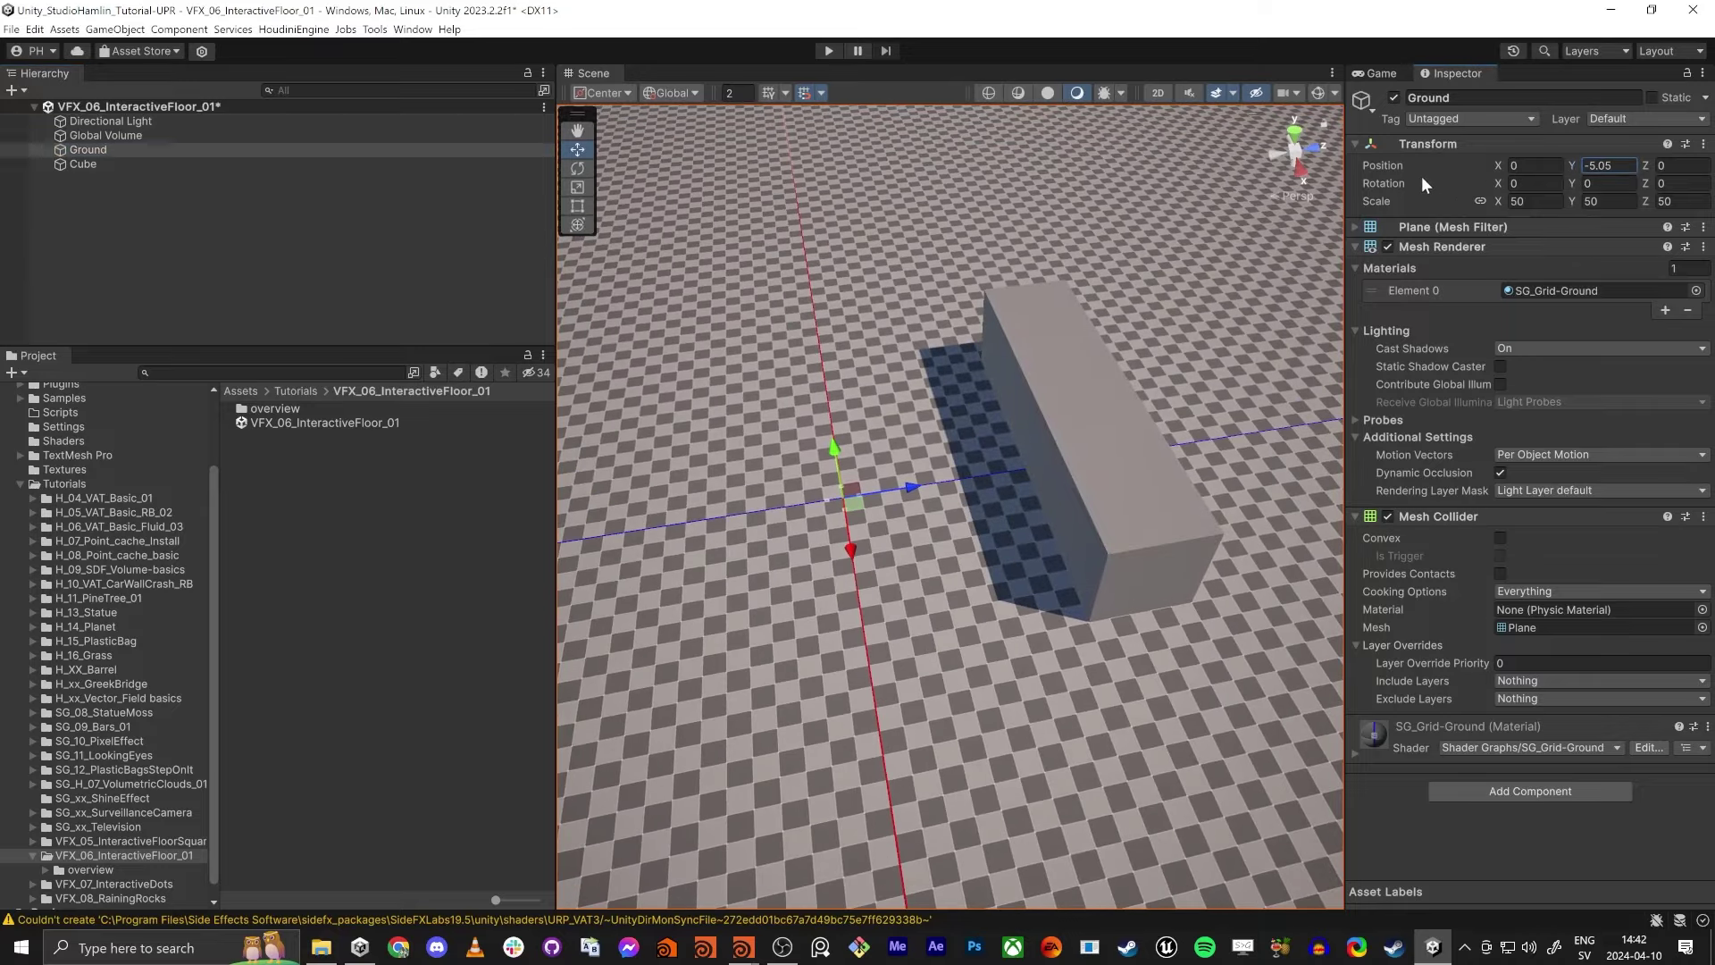
Add a 3D plane to the scene.
{"action": "right_click_drag", "start_coordinate": [671, 455], "coordinate": [681, 407]}
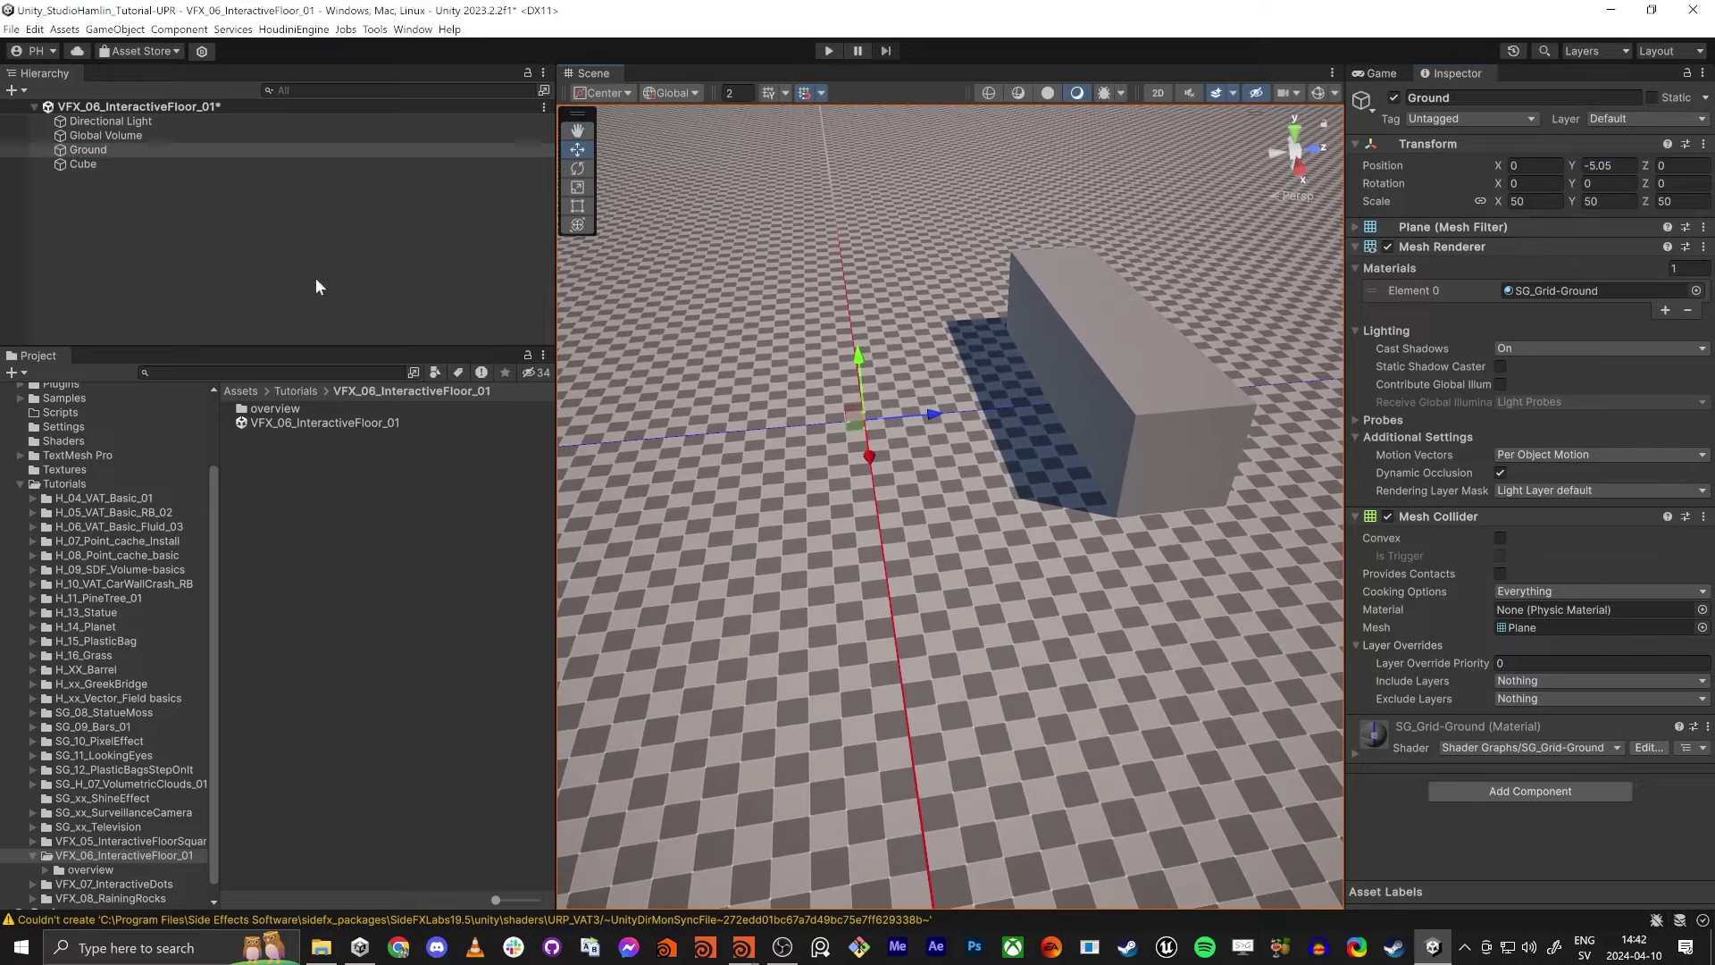
{"action": "left_click", "coordinate": [187, 240]}
{"action": "right_click", "coordinate": [187, 247]}
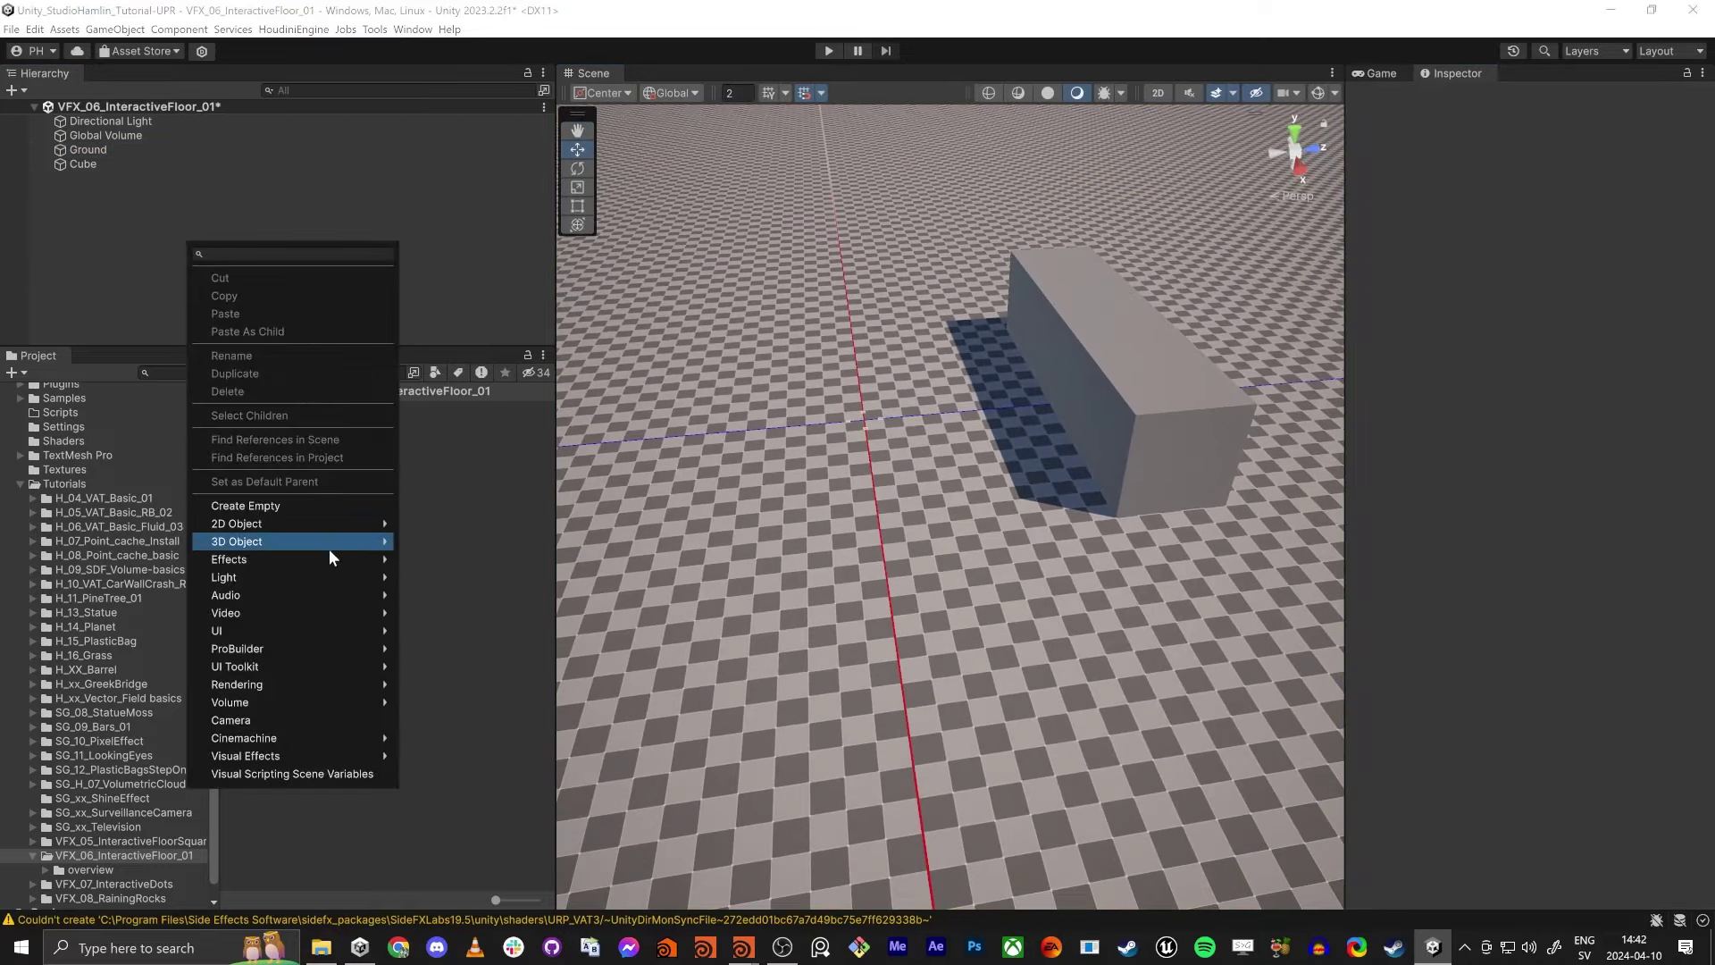
{"action": "mouse_move", "coordinate": [329, 545]}
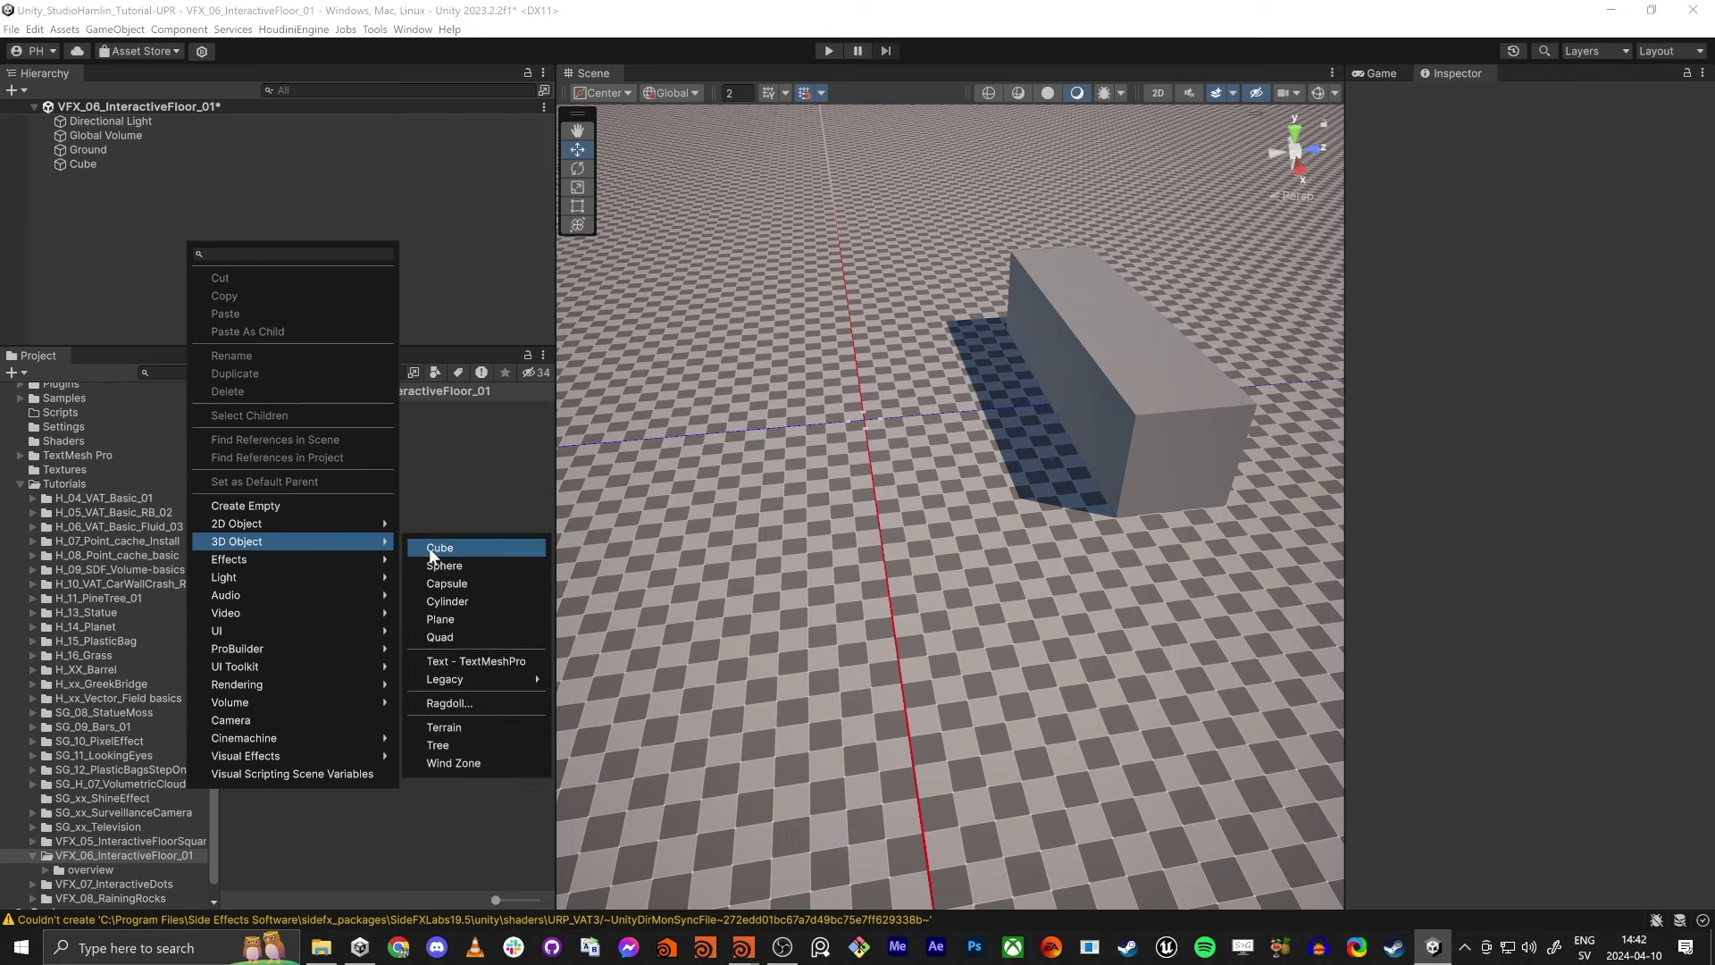
{"action": "left_click", "coordinate": [451, 620]}
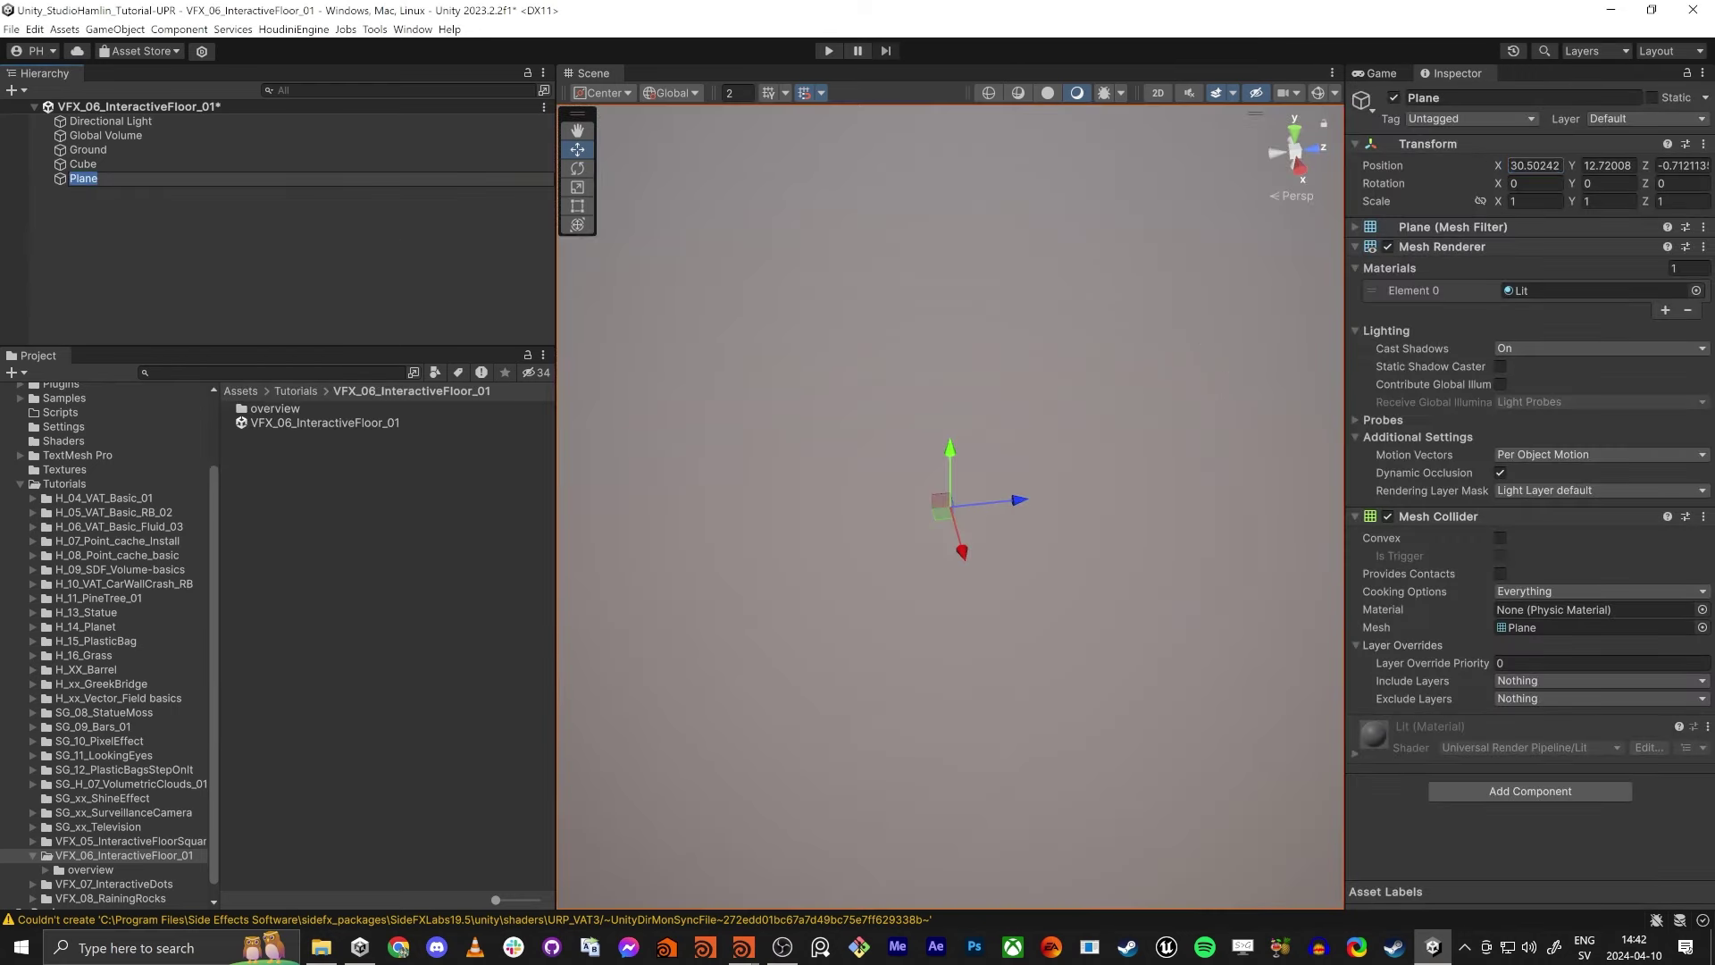
Place the plane at position 0, 0, 0 and scale it to 2 on all axes.
{"action": "type", "text": "0"}
{"action": "key", "text": "Tab"}
{"action": "type", "text": "0"}
{"action": "key", "text": "Tab"}
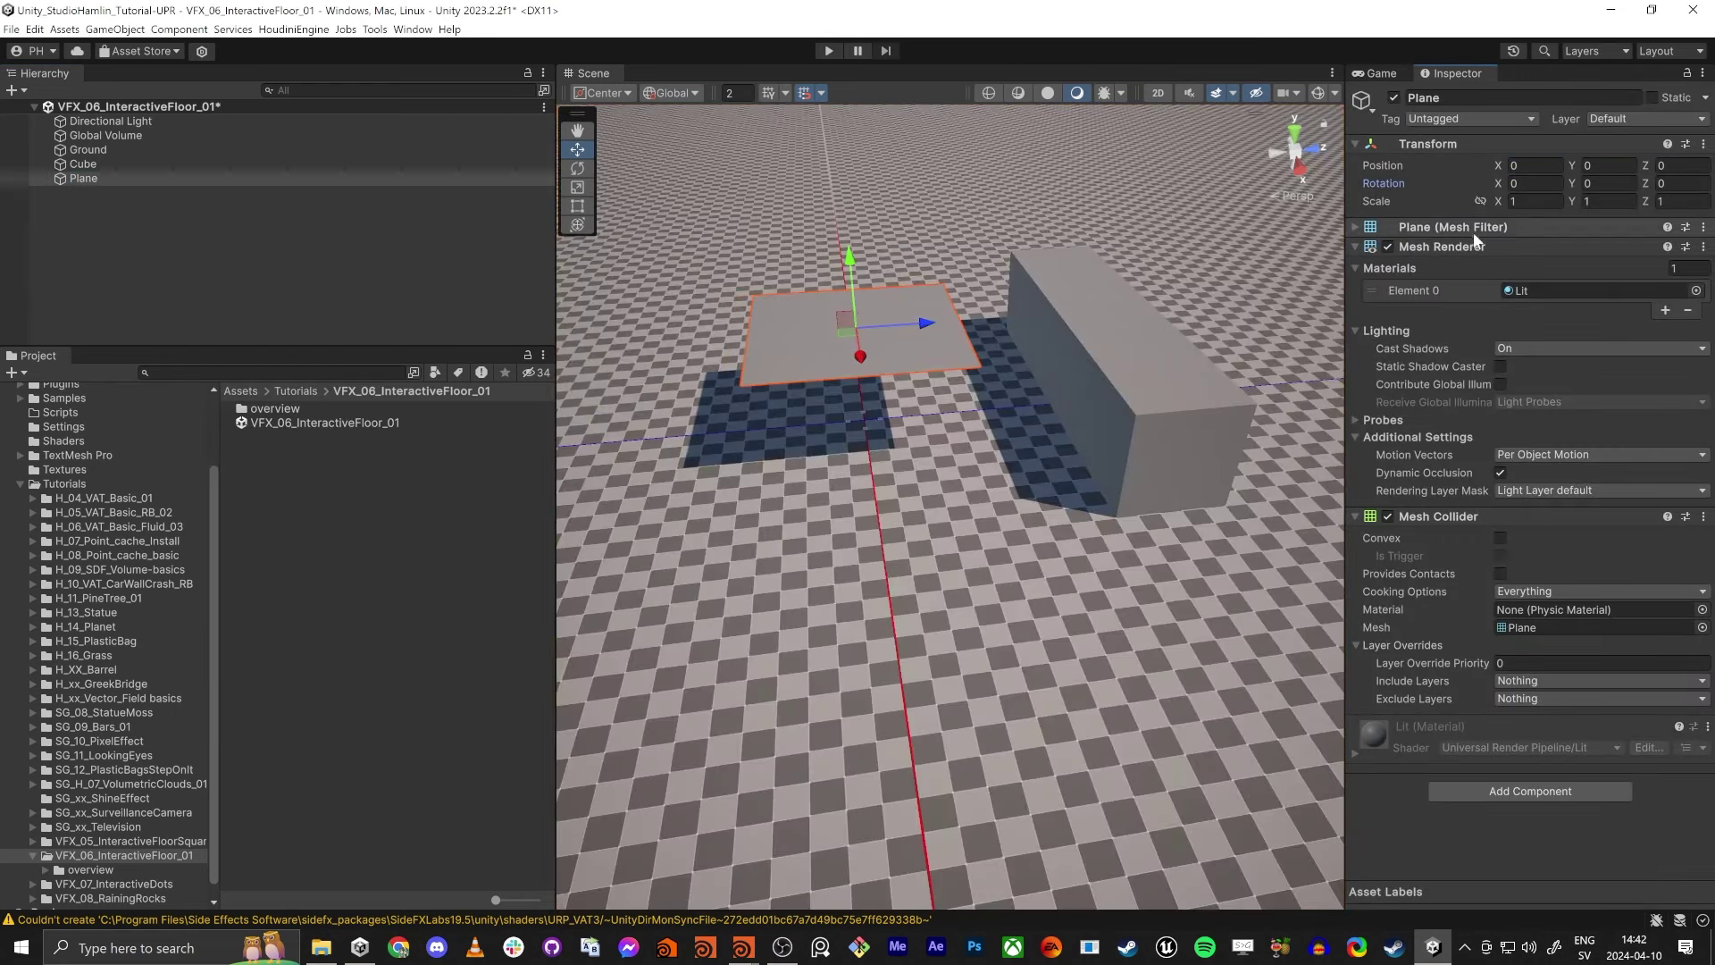
{"action": "type", "text": "2"}
{"action": "key", "text": "Tab"}
{"action": "type", "text": "2"}
{"action": "key", "text": "Return"}
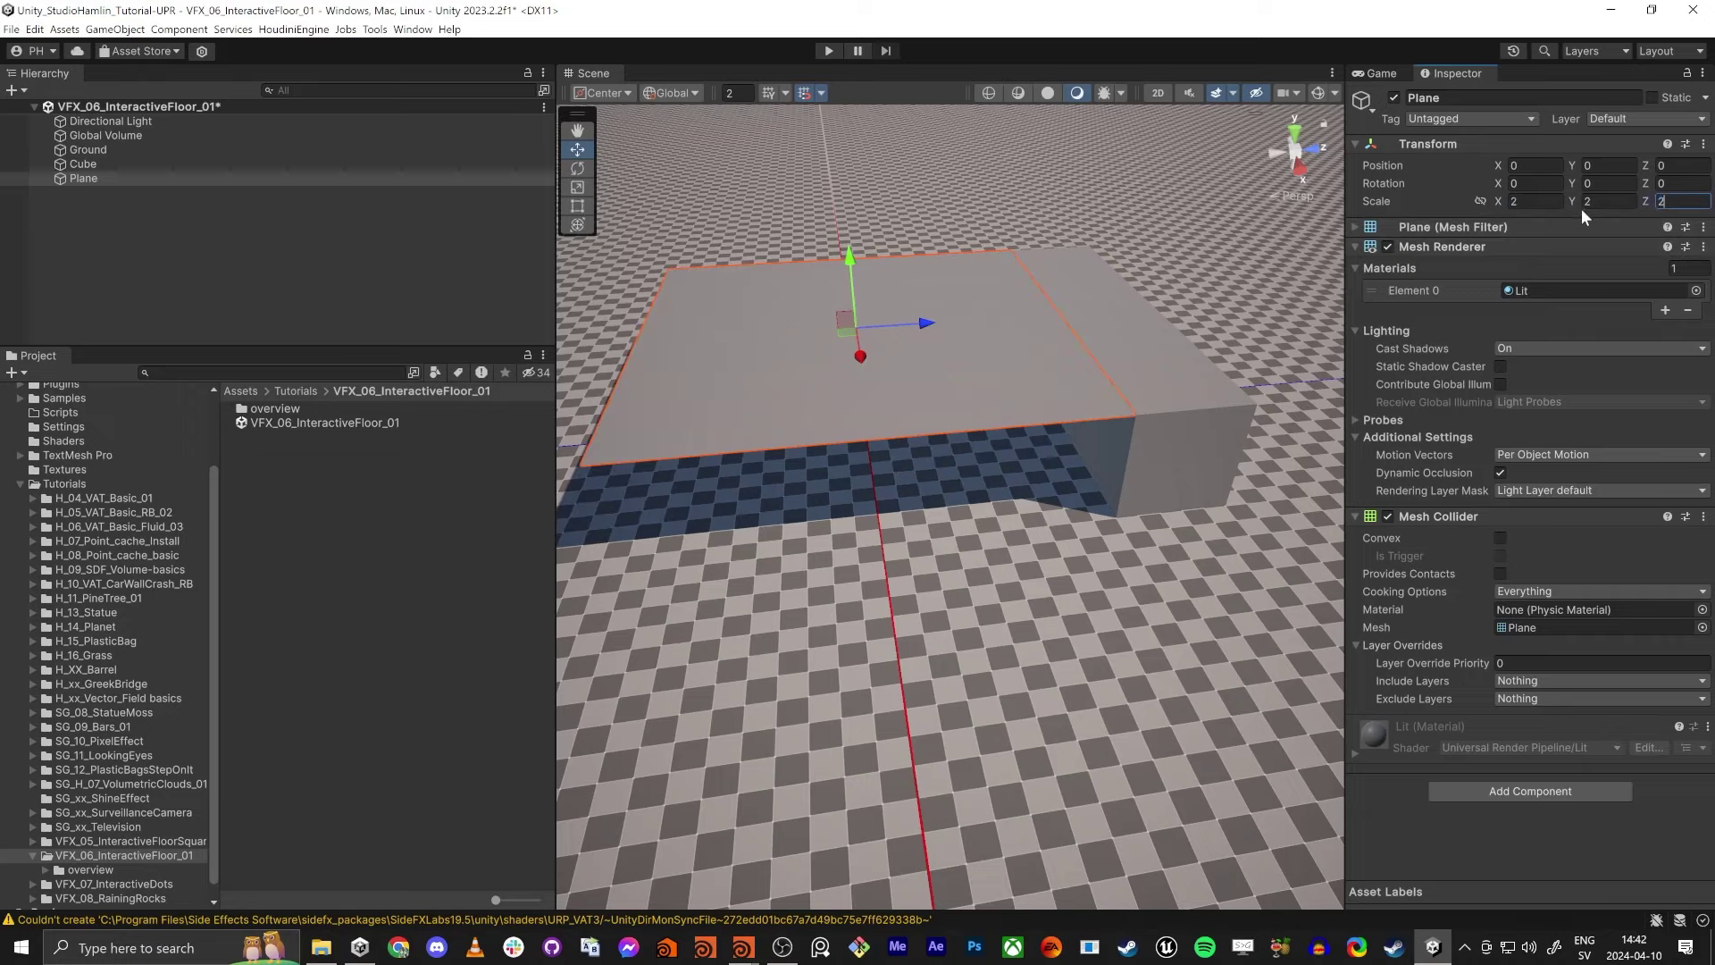
Duplicate the cube and move the copy along Z to the opposite side of the plane, at about Z -14.
{"action": "left_click_drag", "start_coordinate": [1057, 300], "coordinate": [827, 240], "text": "alt"}
{"action": "right_click_drag", "start_coordinate": [921, 461], "coordinate": [947, 430]}
{"action": "left_click", "coordinate": [1225, 459]}
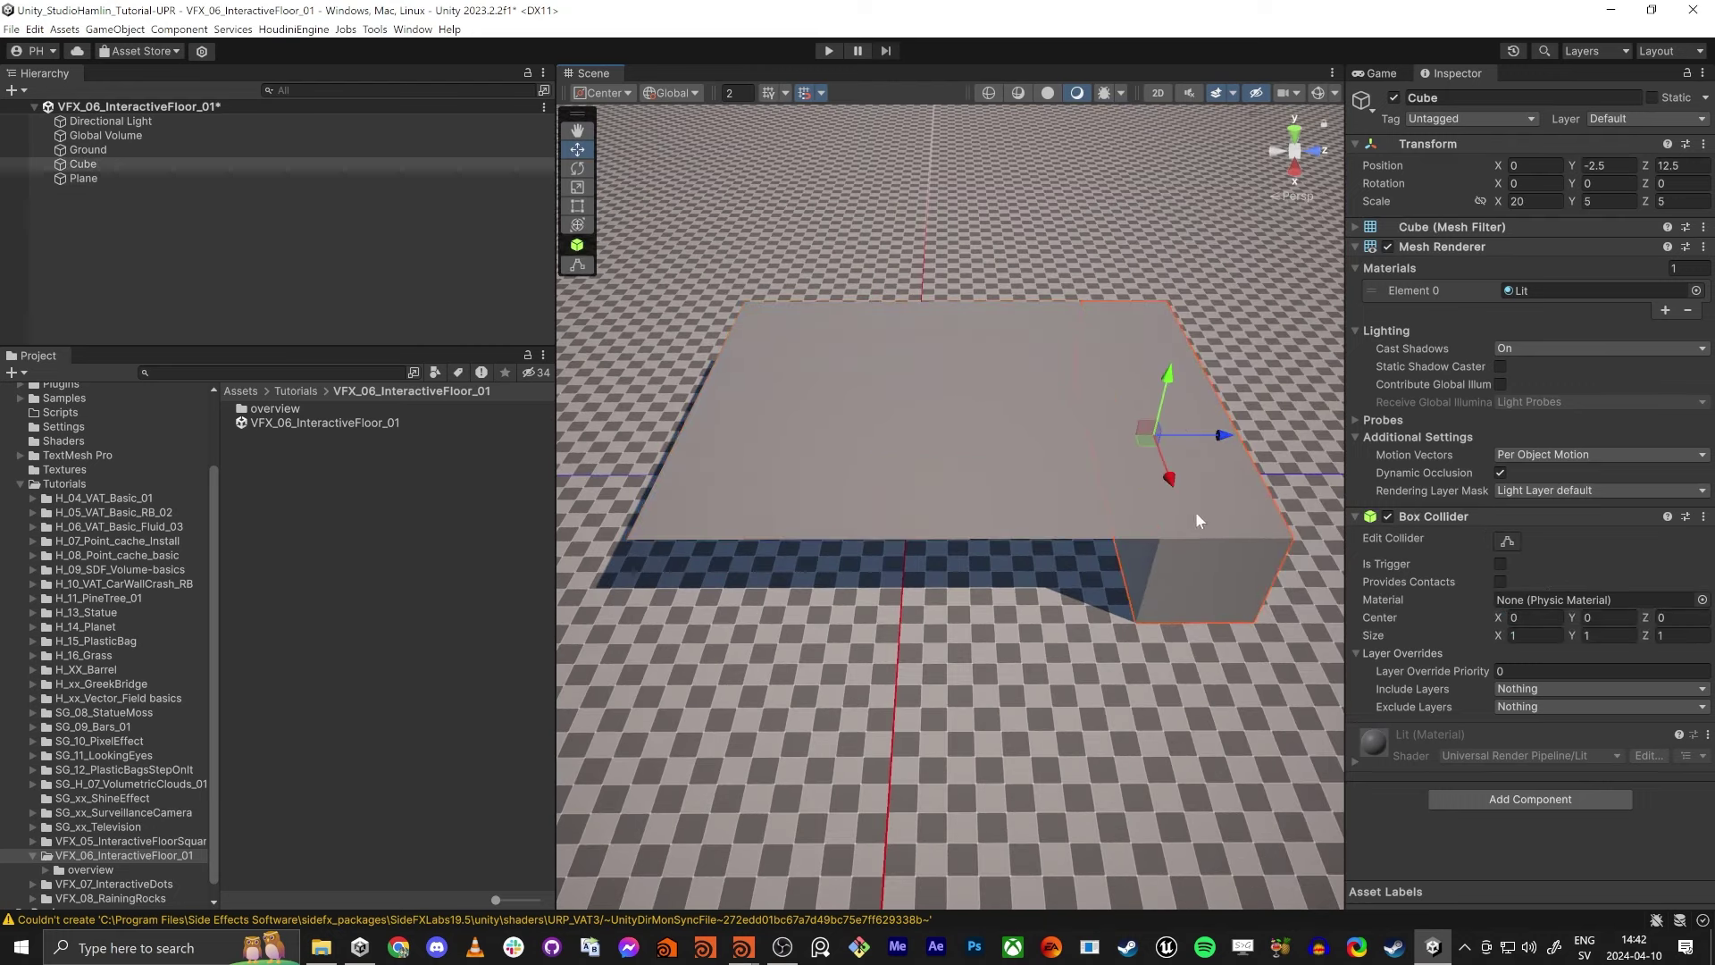
{"action": "left_click_drag", "start_coordinate": [1198, 453], "coordinate": [722, 447]}
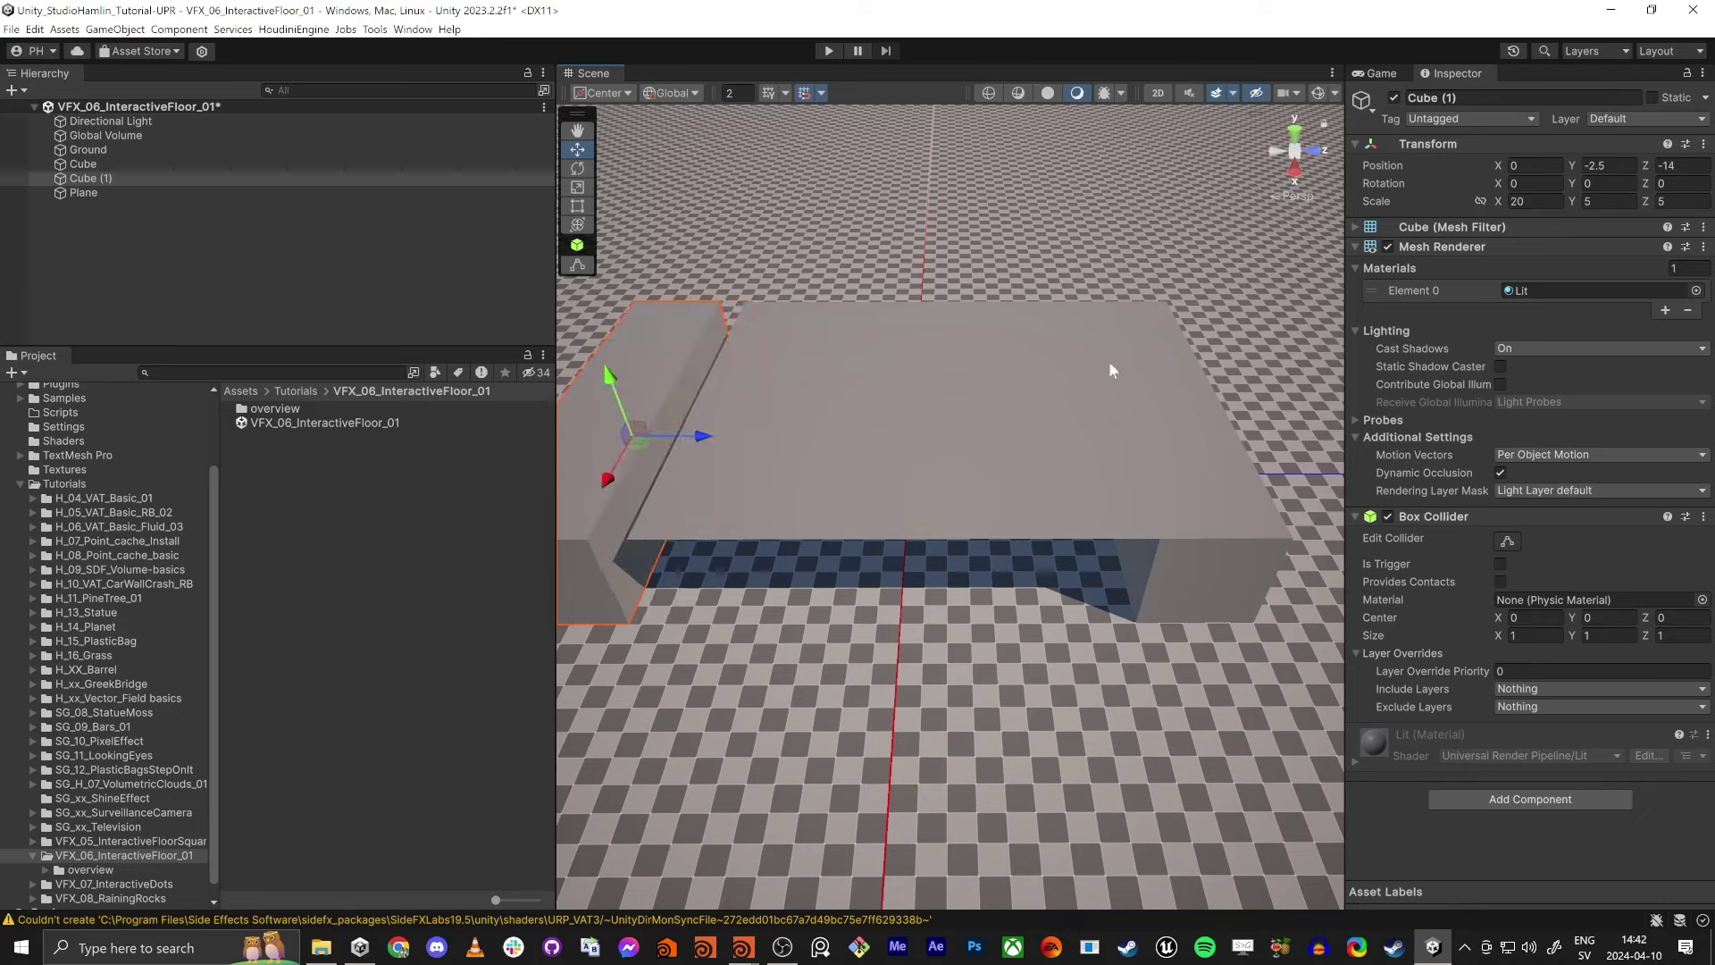
Rename the original cube as Edge_Z_Pos.
{"action": "left_click", "coordinate": [1670, 167]}
{"action": "left_click", "coordinate": [125, 165]}
{"action": "left_click", "coordinate": [84, 164]}
{"action": "type", "text": "Edge_Z_Pos"}
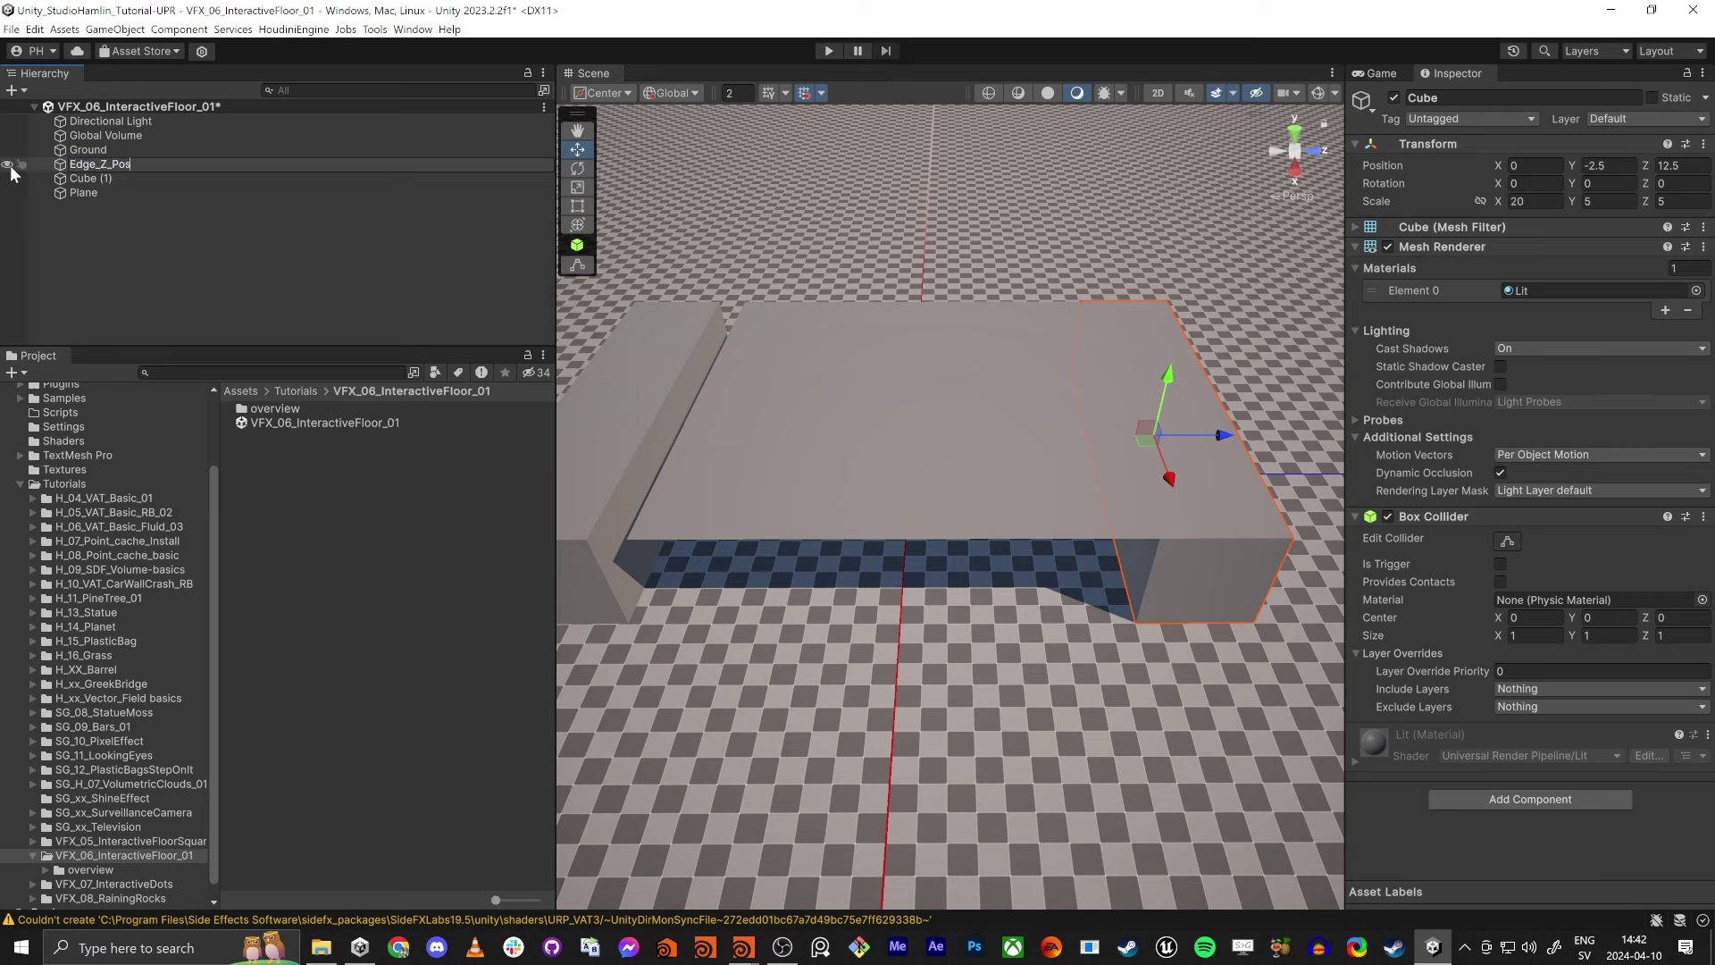
{"action": "key", "text": "Return"}
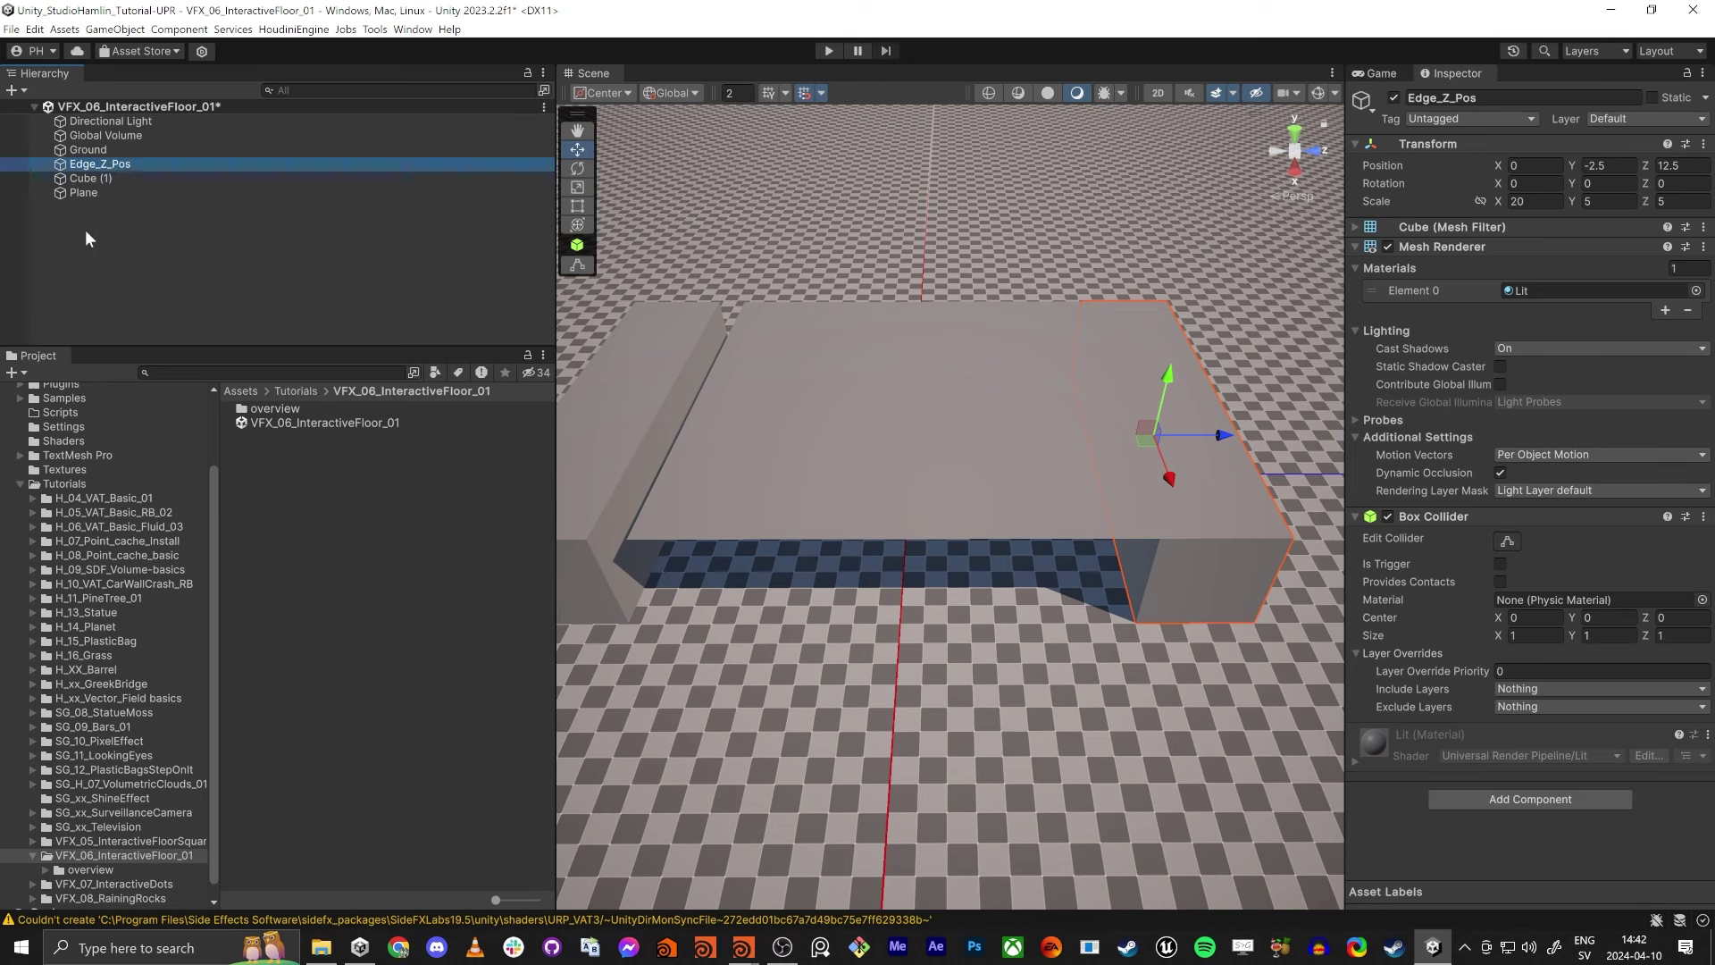
Rename the duplicated cube as Edge_Z_Neg.
{"action": "left_click", "coordinate": [95, 173]}
{"action": "left_click", "coordinate": [104, 177]}
{"action": "type", "text": "Edgeg_"}
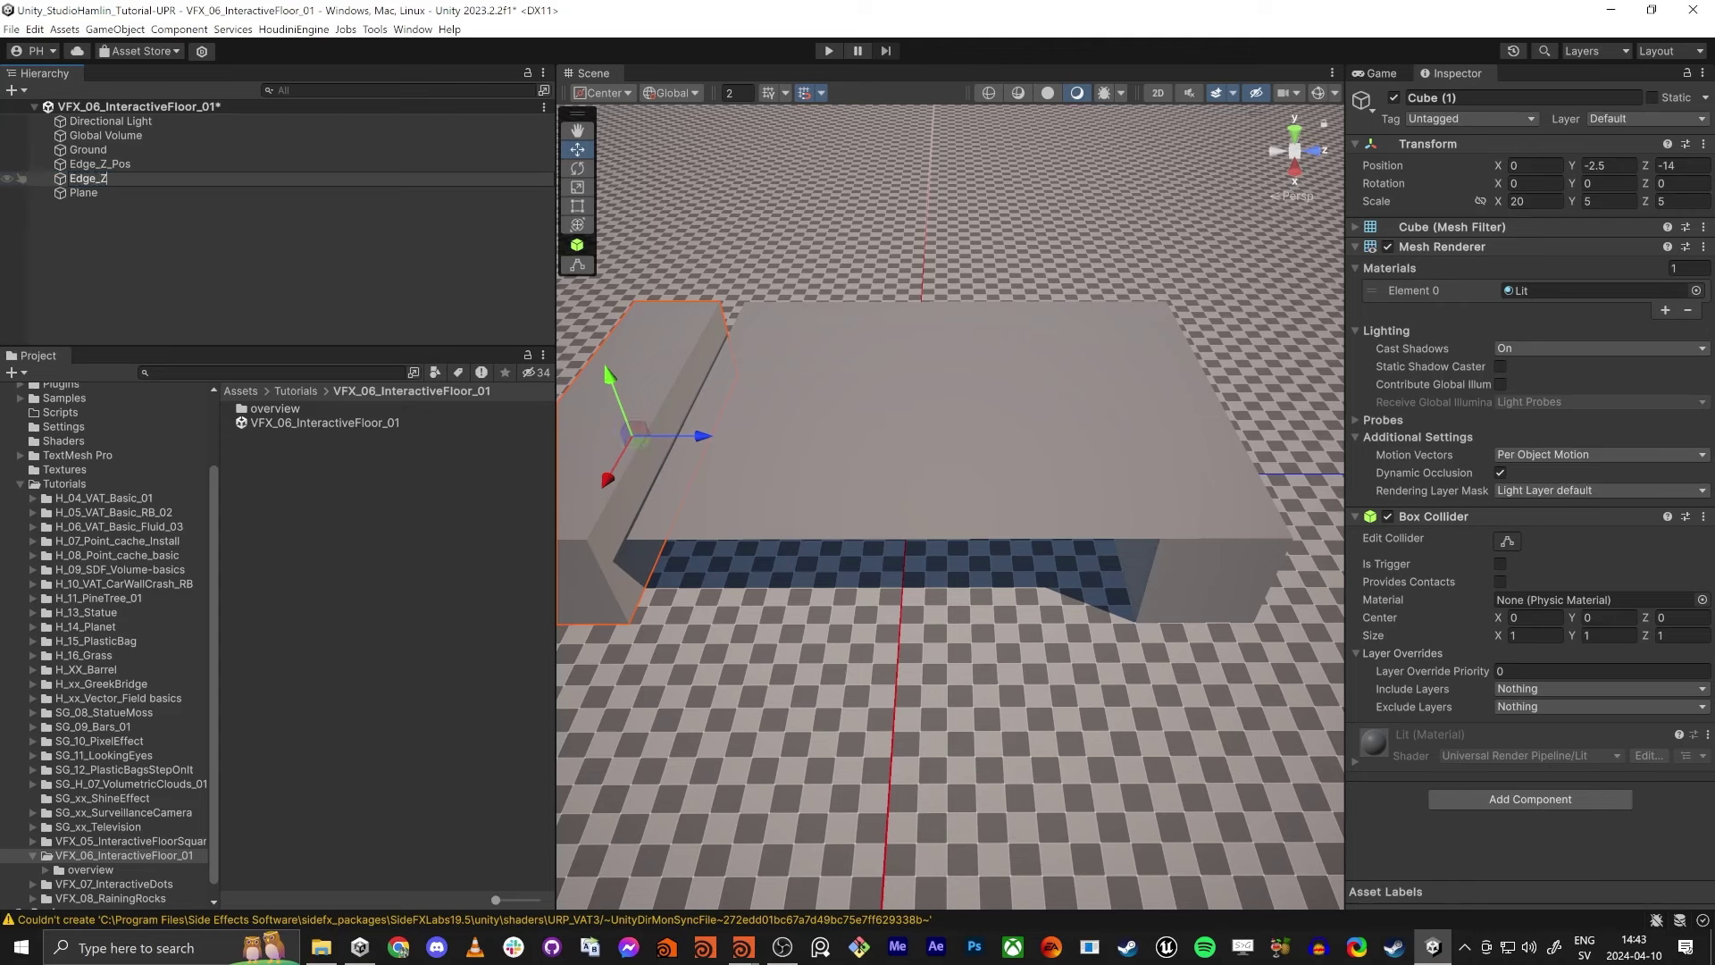
{"action": "type", "text": "Z_Neg"}
{"action": "key", "text": "Return"}
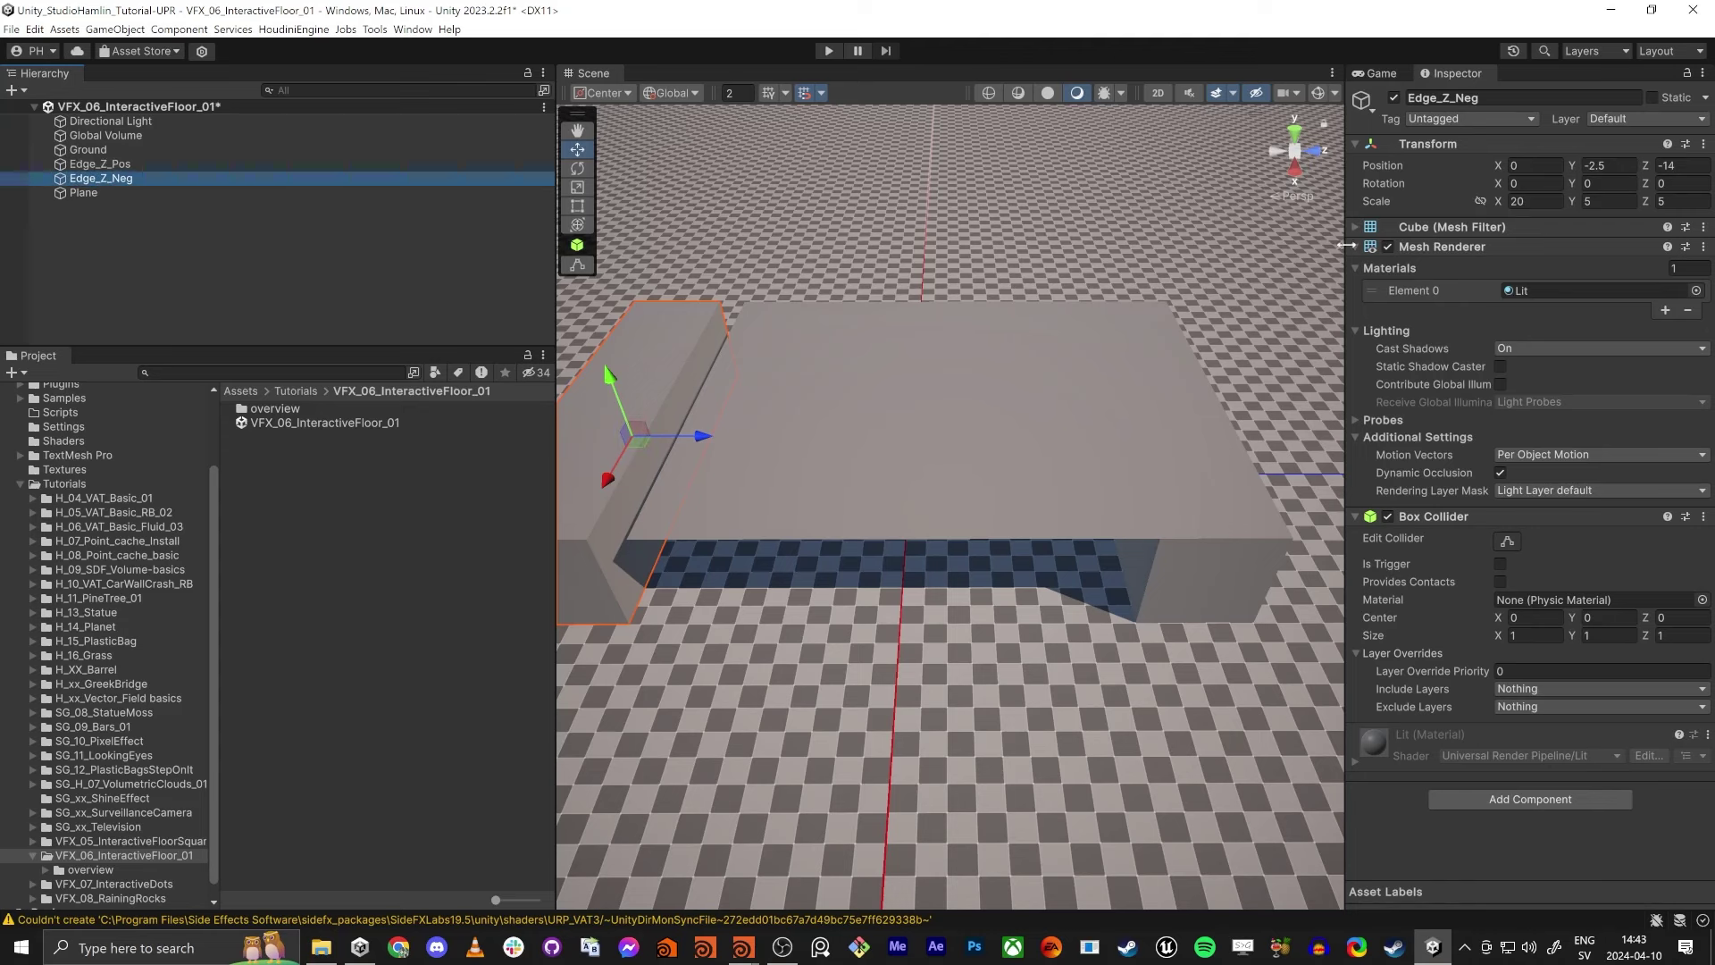
Set the Z position of Edge_Z_Neg to -12.5 so it meets the plane's edge.
{"action": "left_click", "coordinate": [1669, 166]}
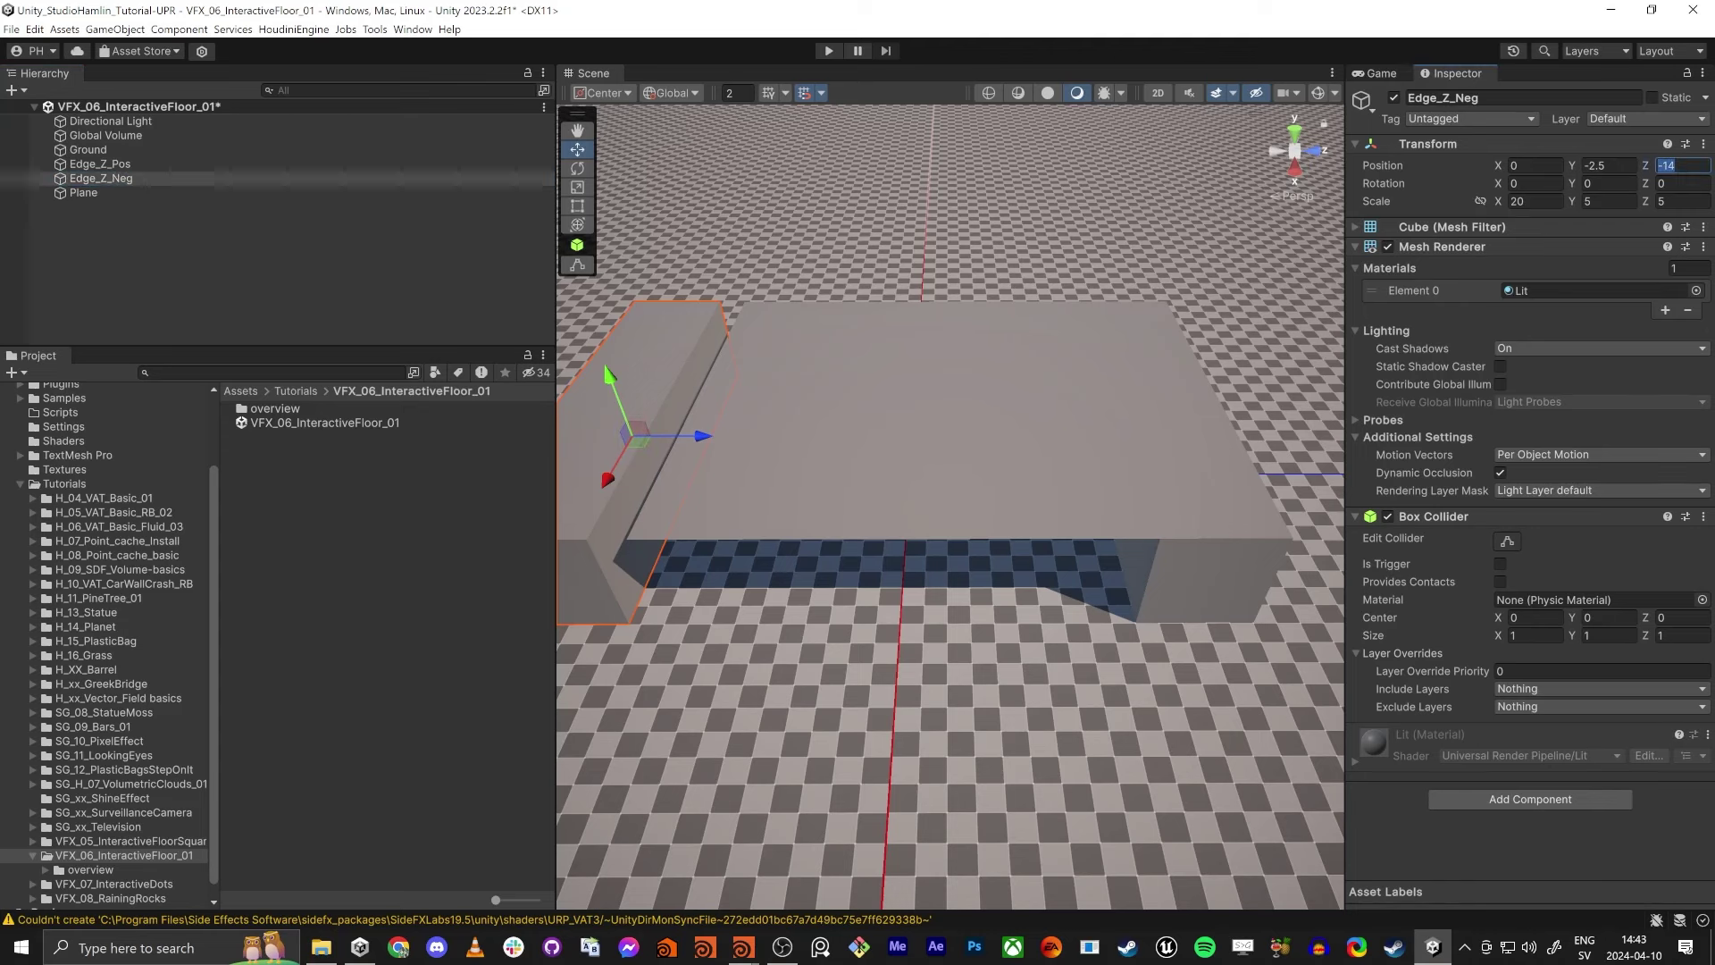
{"action": "type", "text": "-12.4"}
{"action": "key", "text": "BackSpace"}
{"action": "type", "text": "5"}
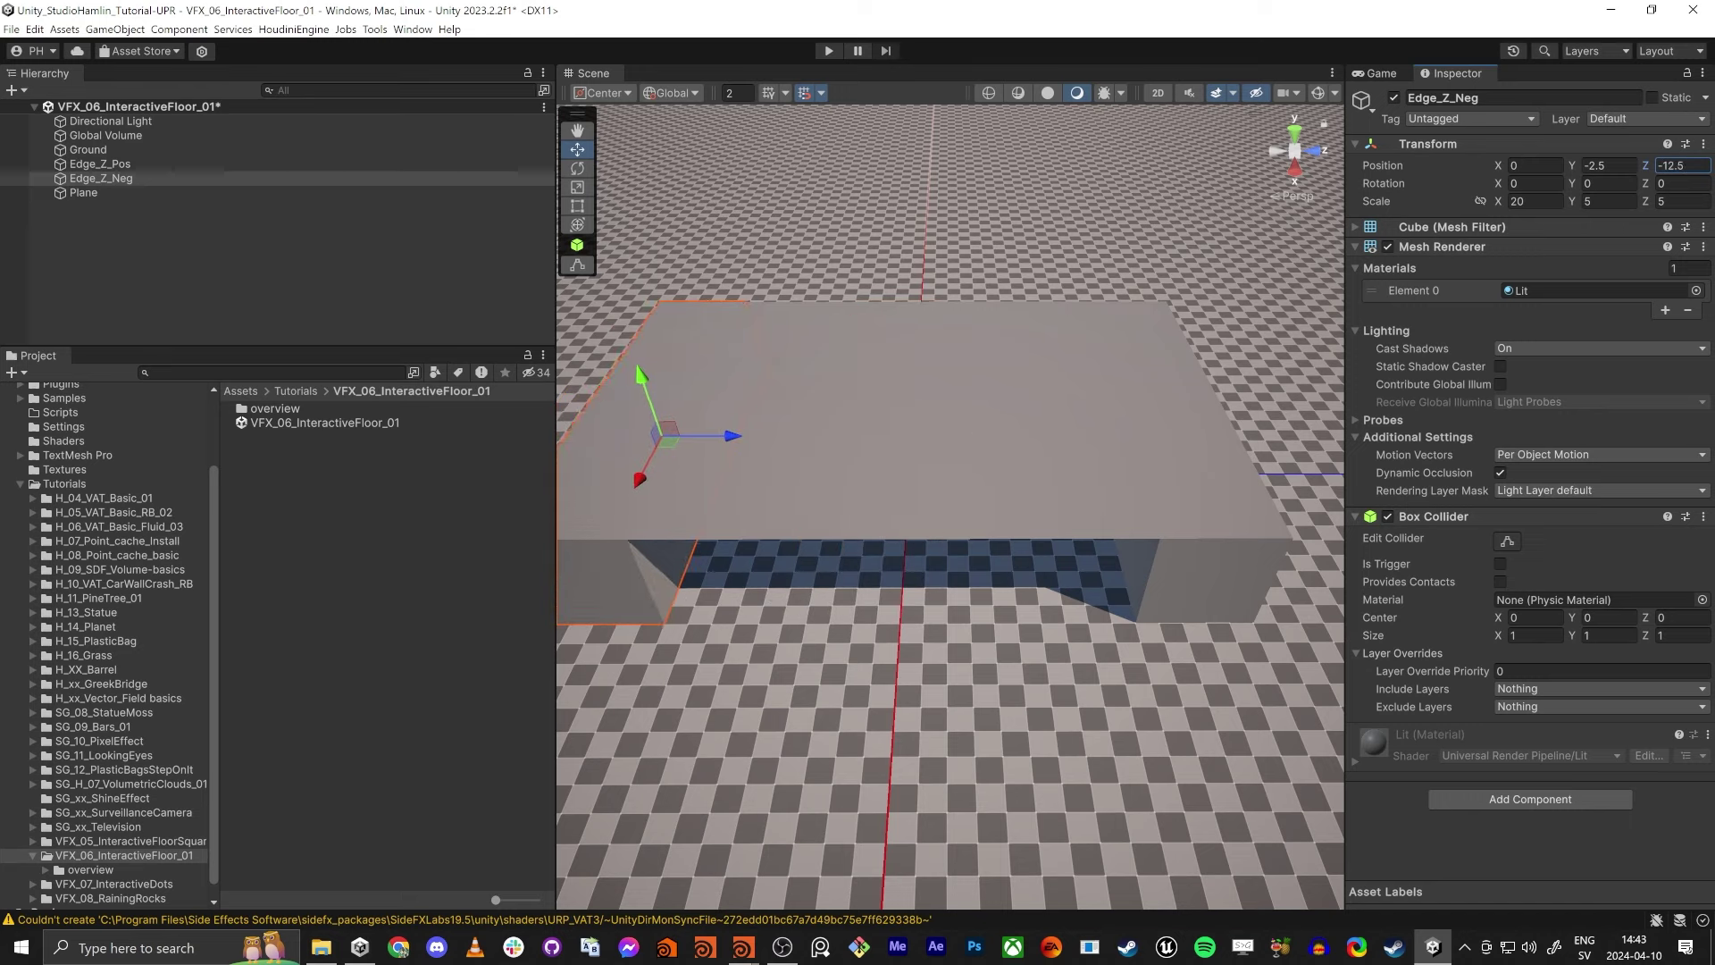
Disable the Plane's Mesh Renderer while keeping its Mesh Collider active, and check the gap between the two edge blocks.
{"action": "left_click", "coordinate": [1005, 434]}
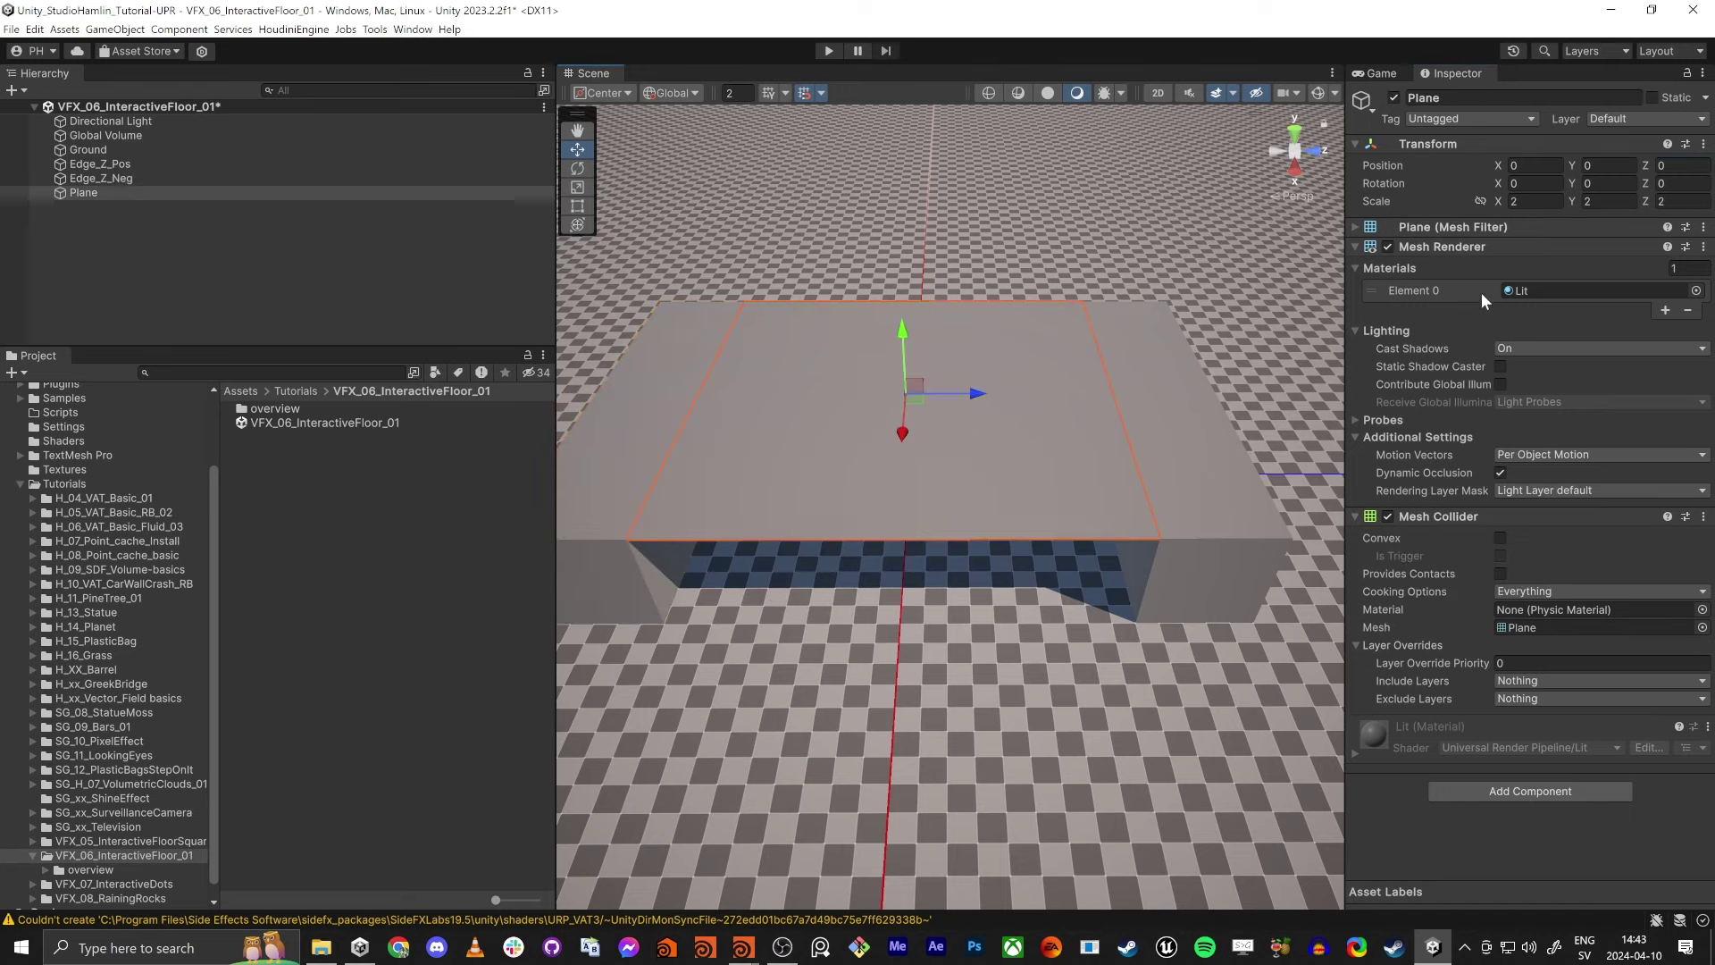
{"action": "left_click", "coordinate": [1388, 247]}
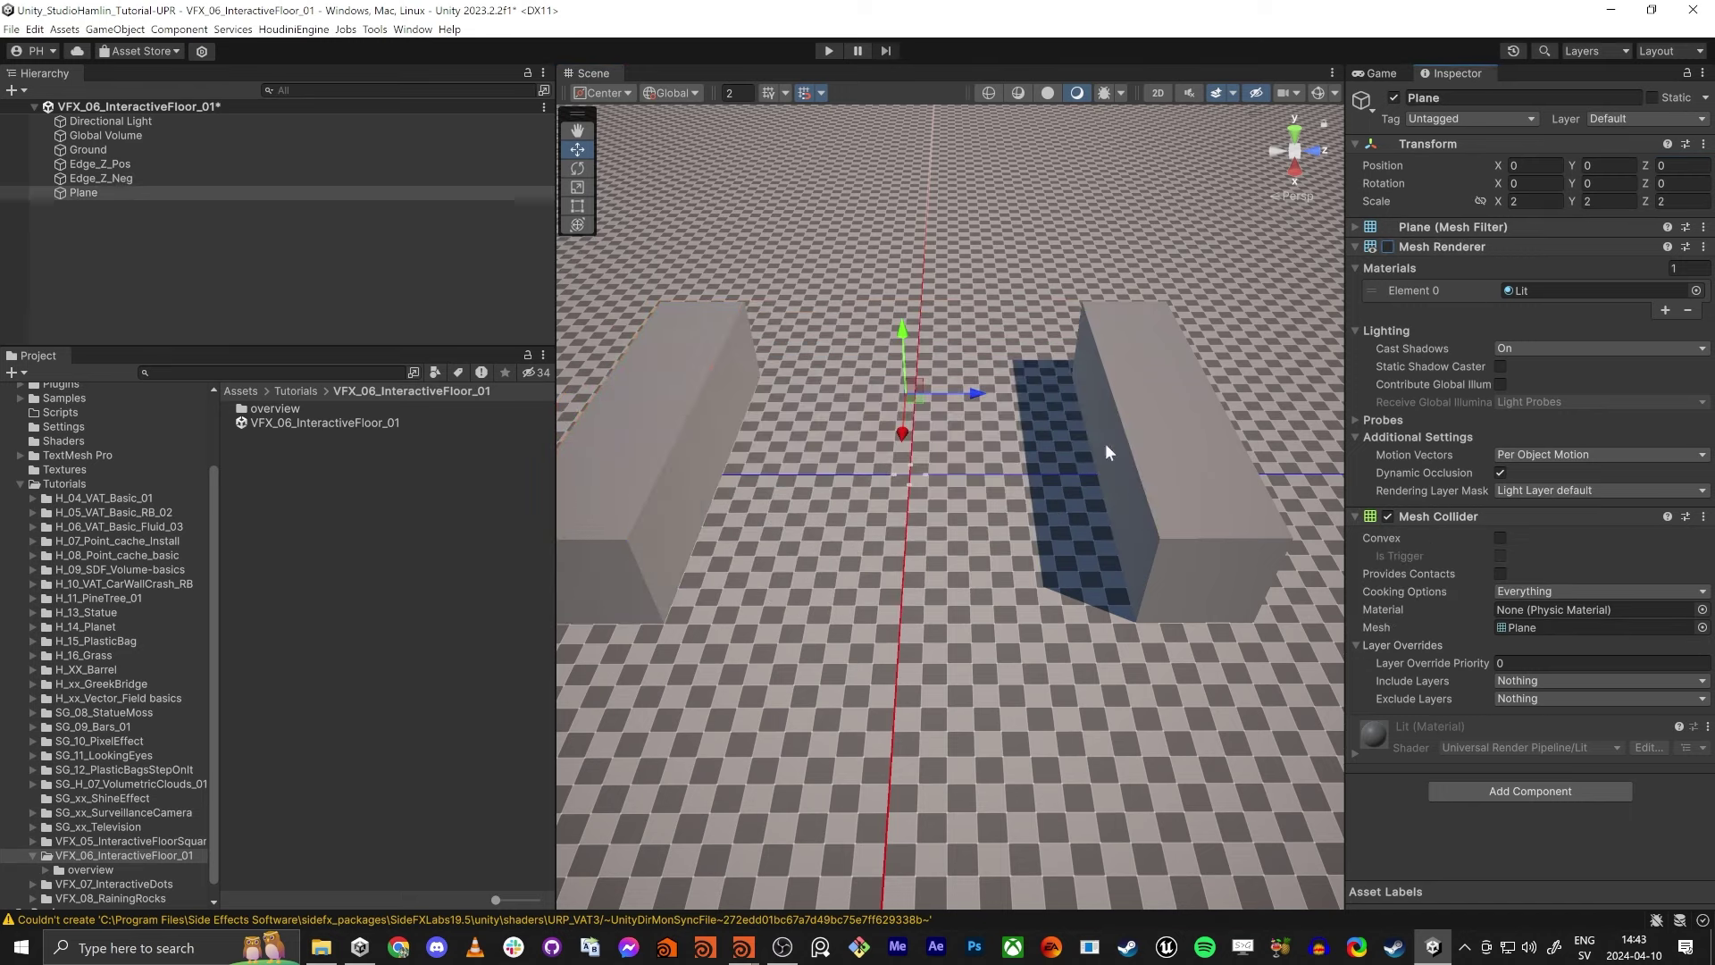
{"action": "left_click", "coordinate": [1388, 247]}
{"action": "left_click_drag", "start_coordinate": [1148, 416], "coordinate": [973, 457], "text": "alt"}
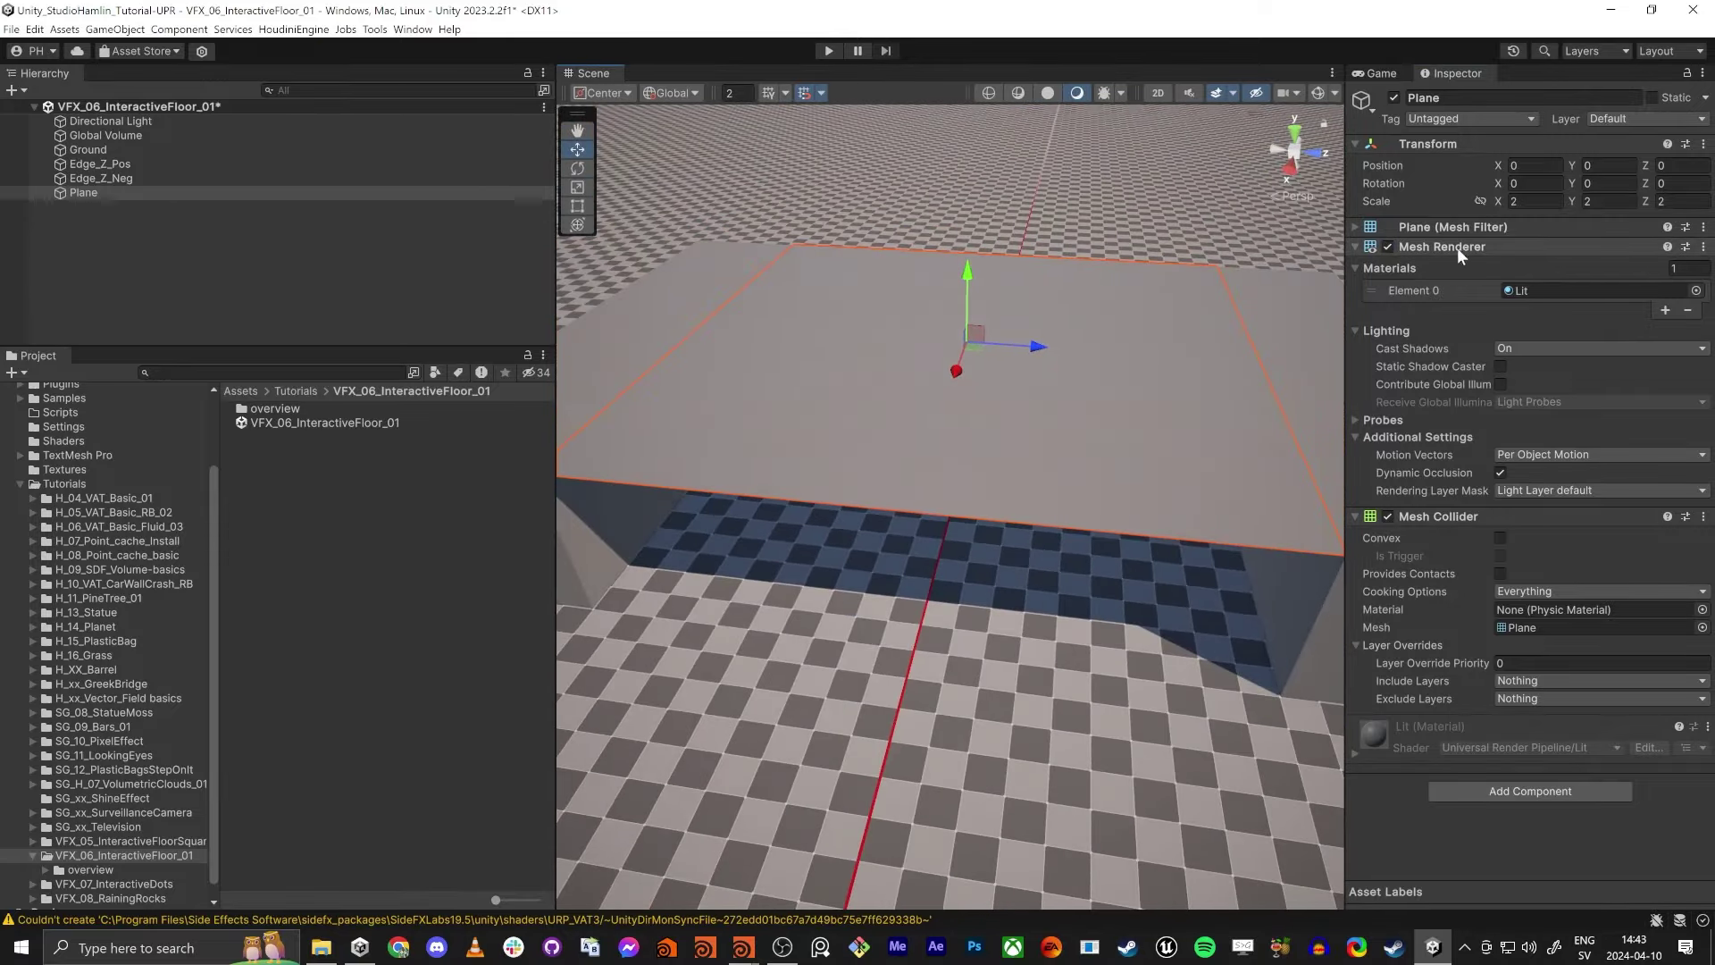
{"action": "left_click", "coordinate": [1387, 248]}
{"action": "left_click_drag", "start_coordinate": [1036, 375], "coordinate": [1203, 374], "text": "alt"}
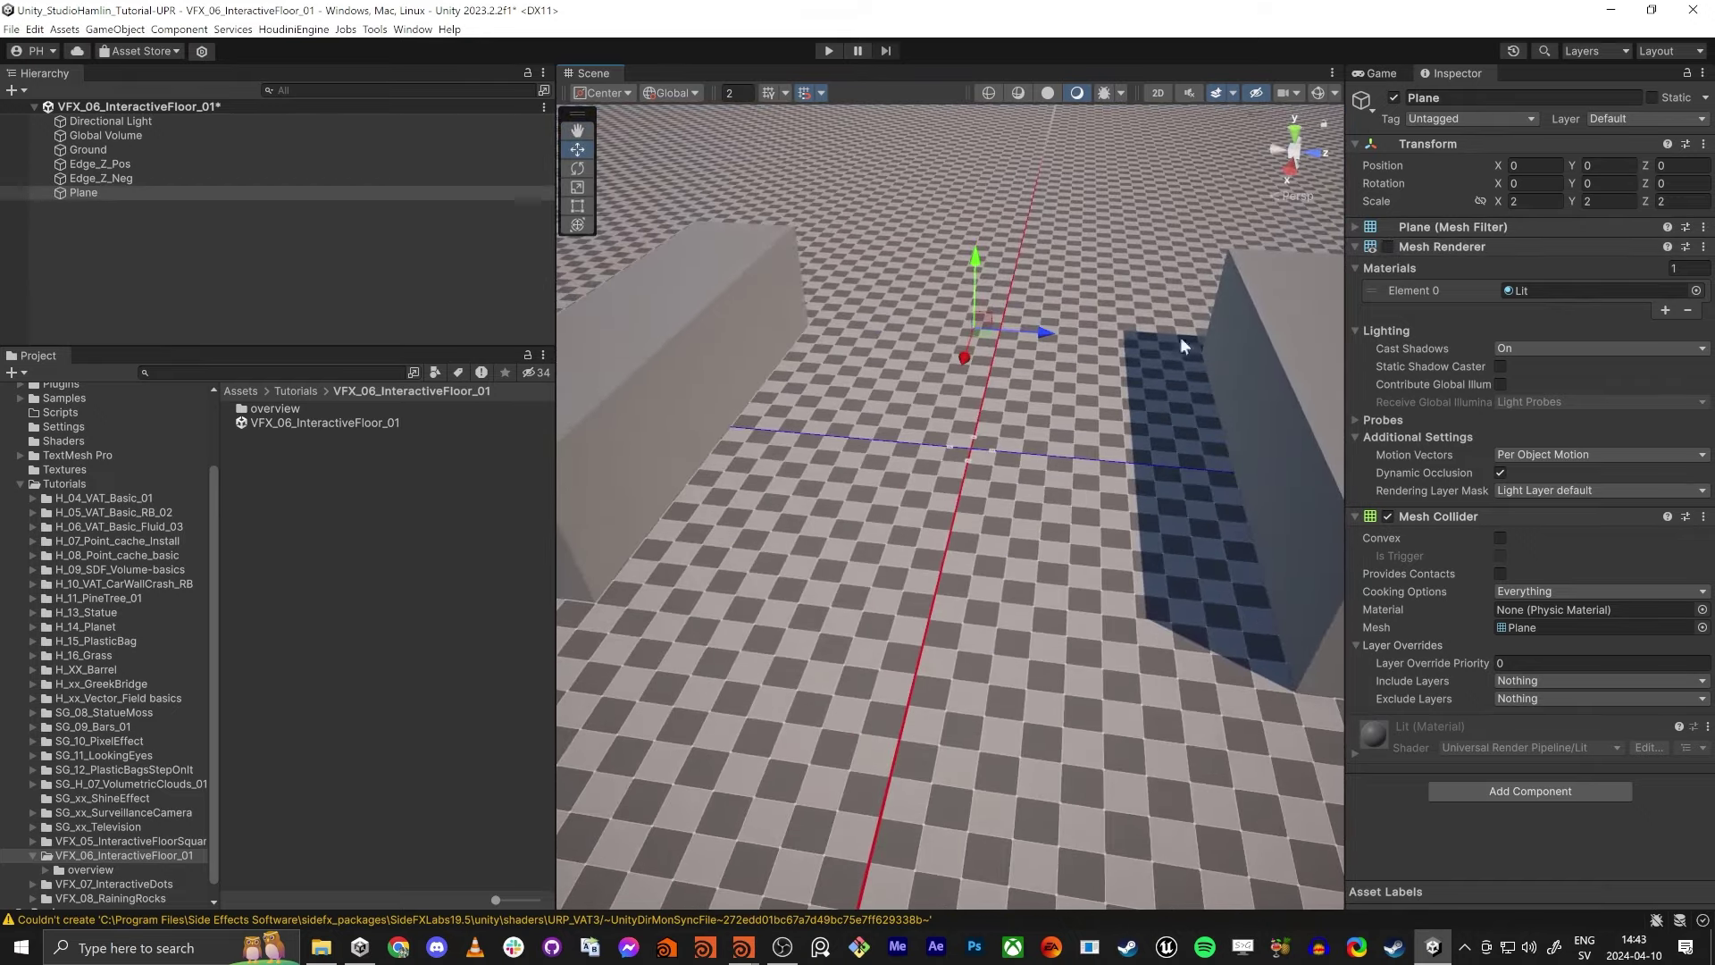
{"action": "left_click_drag", "start_coordinate": [837, 415], "coordinate": [941, 416], "text": "alt"}
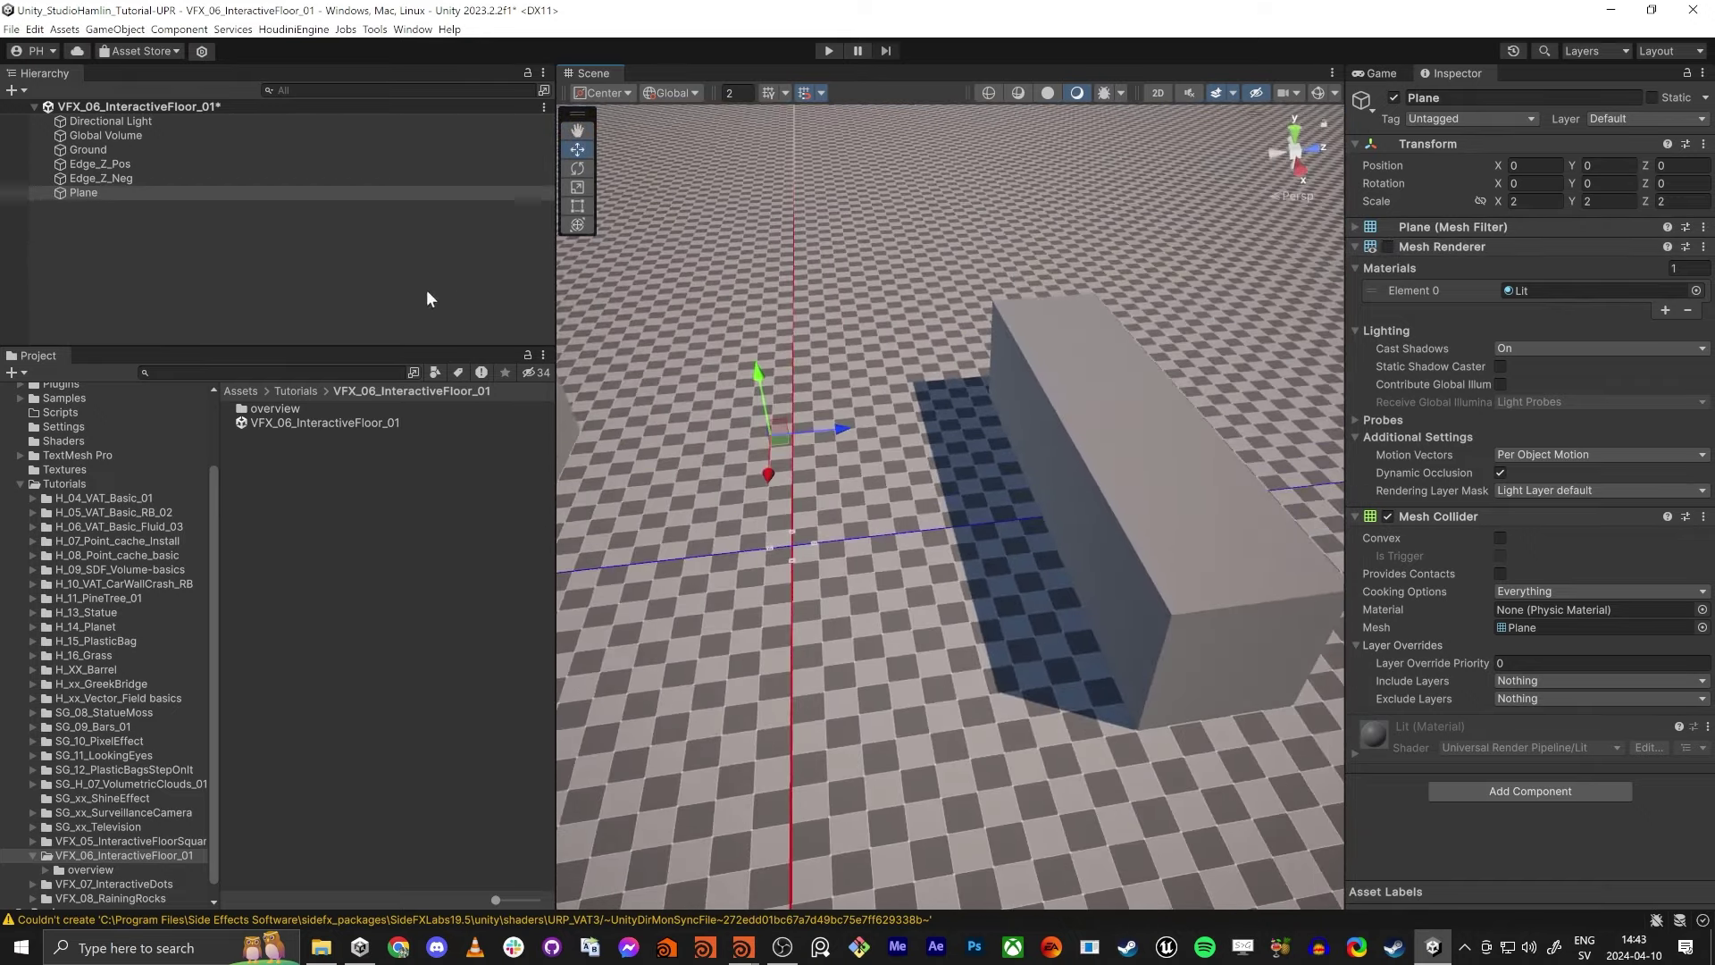
Load the Playground scene from the Starter Assets ThirdPersonController sample folder alongside the current scene.
{"action": "left_click", "coordinate": [20, 484]}
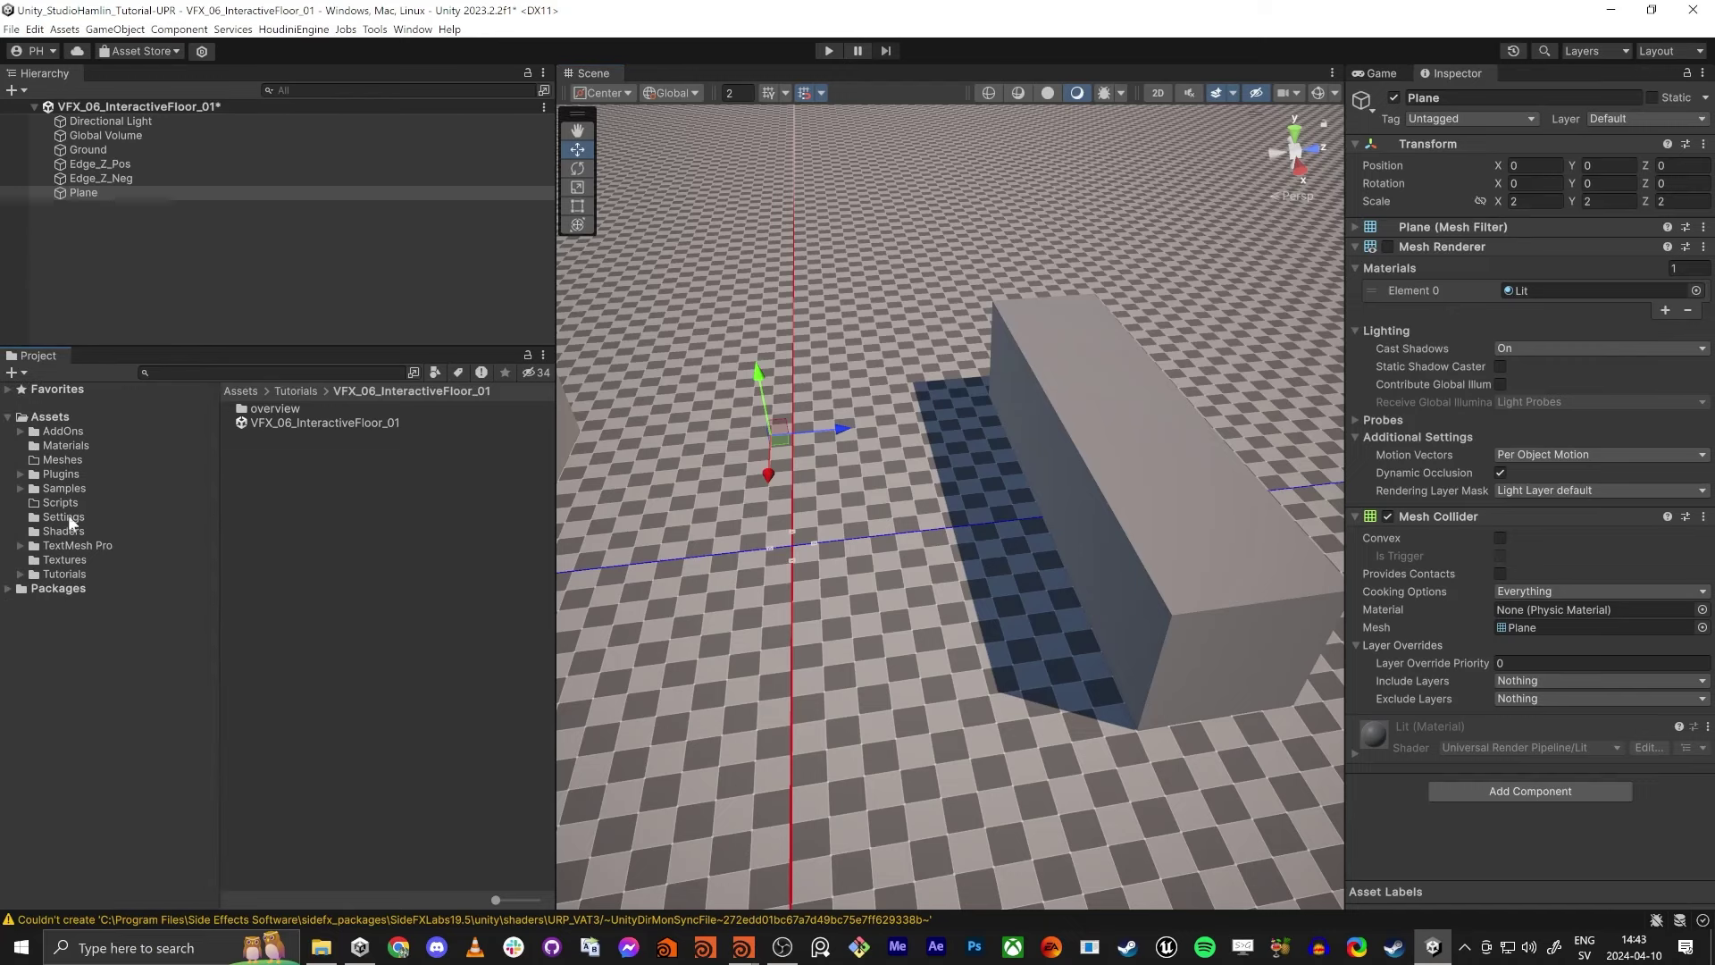
{"action": "left_click", "coordinate": [20, 488]}
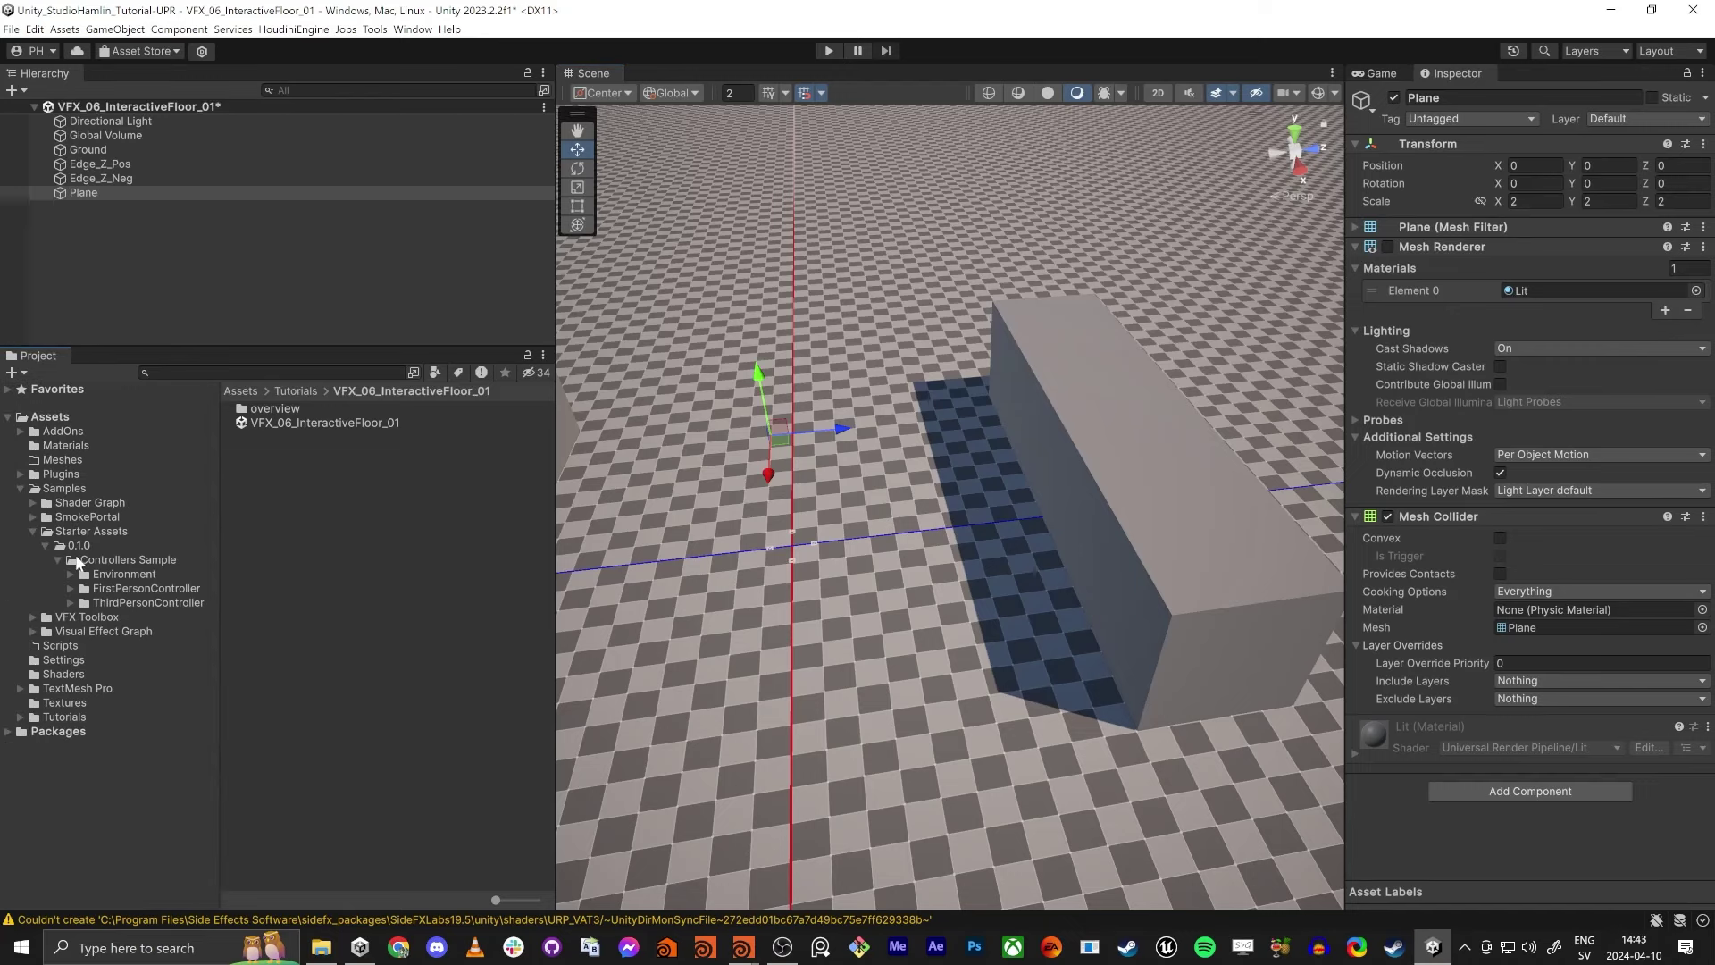
{"action": "left_click", "coordinate": [121, 604]}
{"action": "left_click_drag", "start_coordinate": [277, 425], "coordinate": [239, 270]}
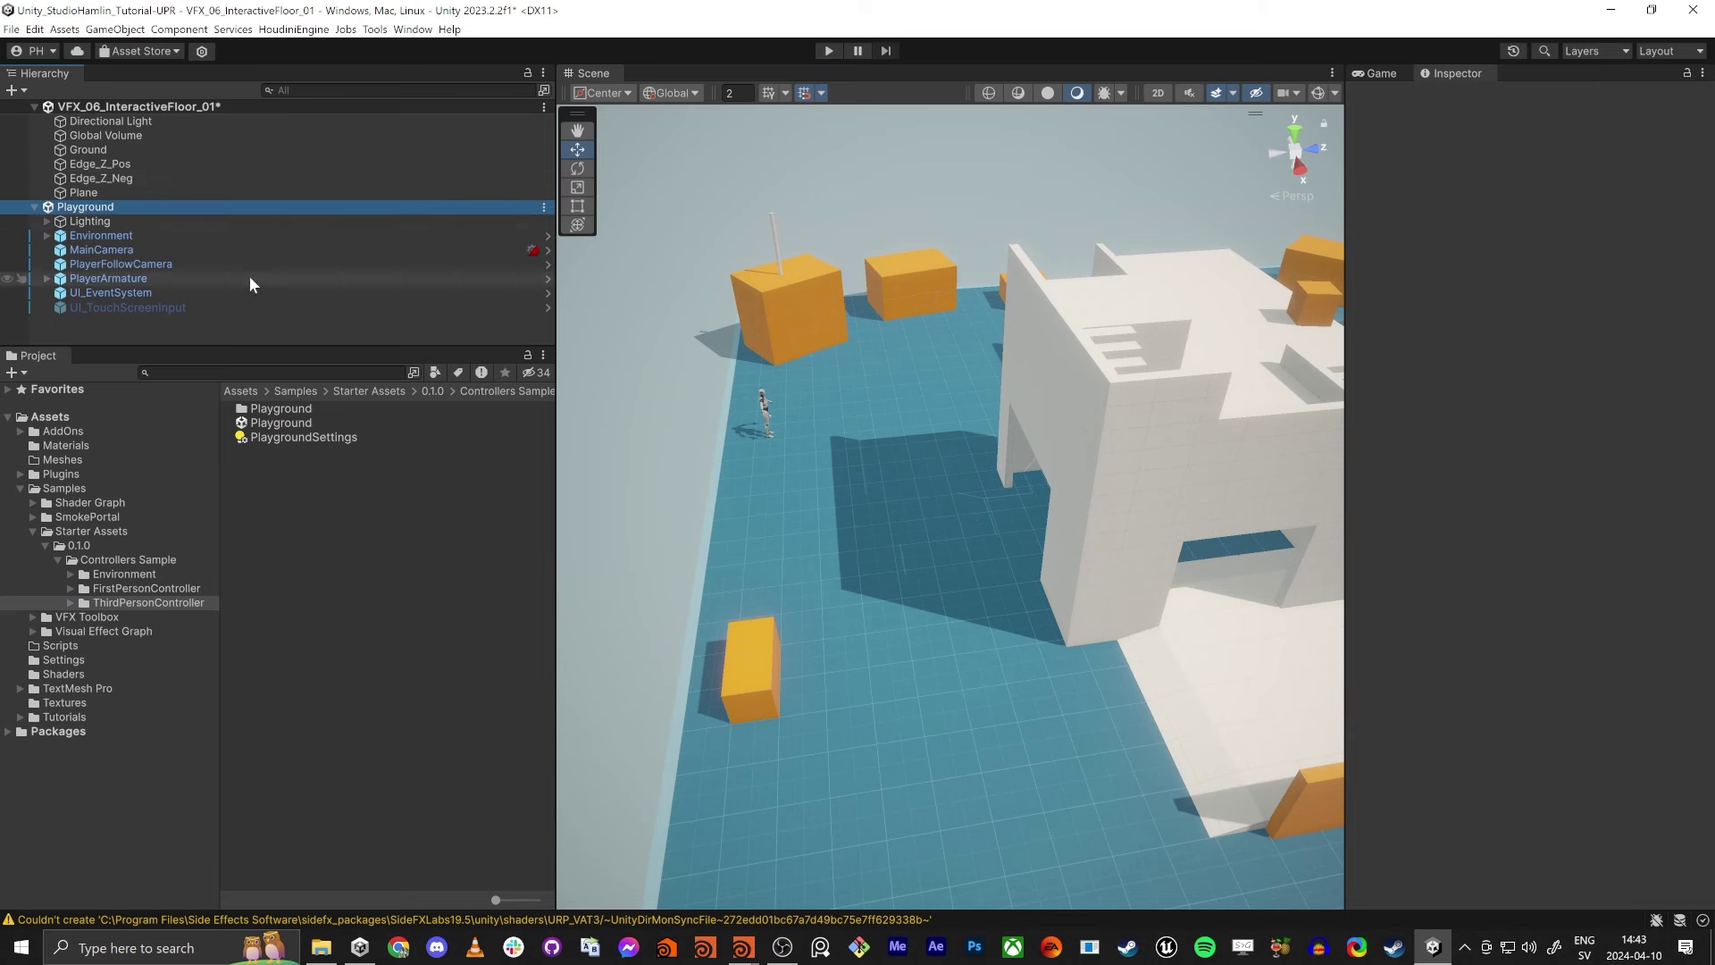
Move MainCamera, PlayerFollowCamera and PlayerArmature from the Playground scene into the VFX_06_InteractiveFloor_01 scene.
{"action": "left_click", "coordinate": [122, 274]}
{"action": "left_click", "coordinate": [120, 265], "text": "ctrl"}
{"action": "left_click", "coordinate": [99, 247], "text": "ctrl"}
{"action": "left_click_drag", "start_coordinate": [107, 250], "coordinate": [117, 198]}
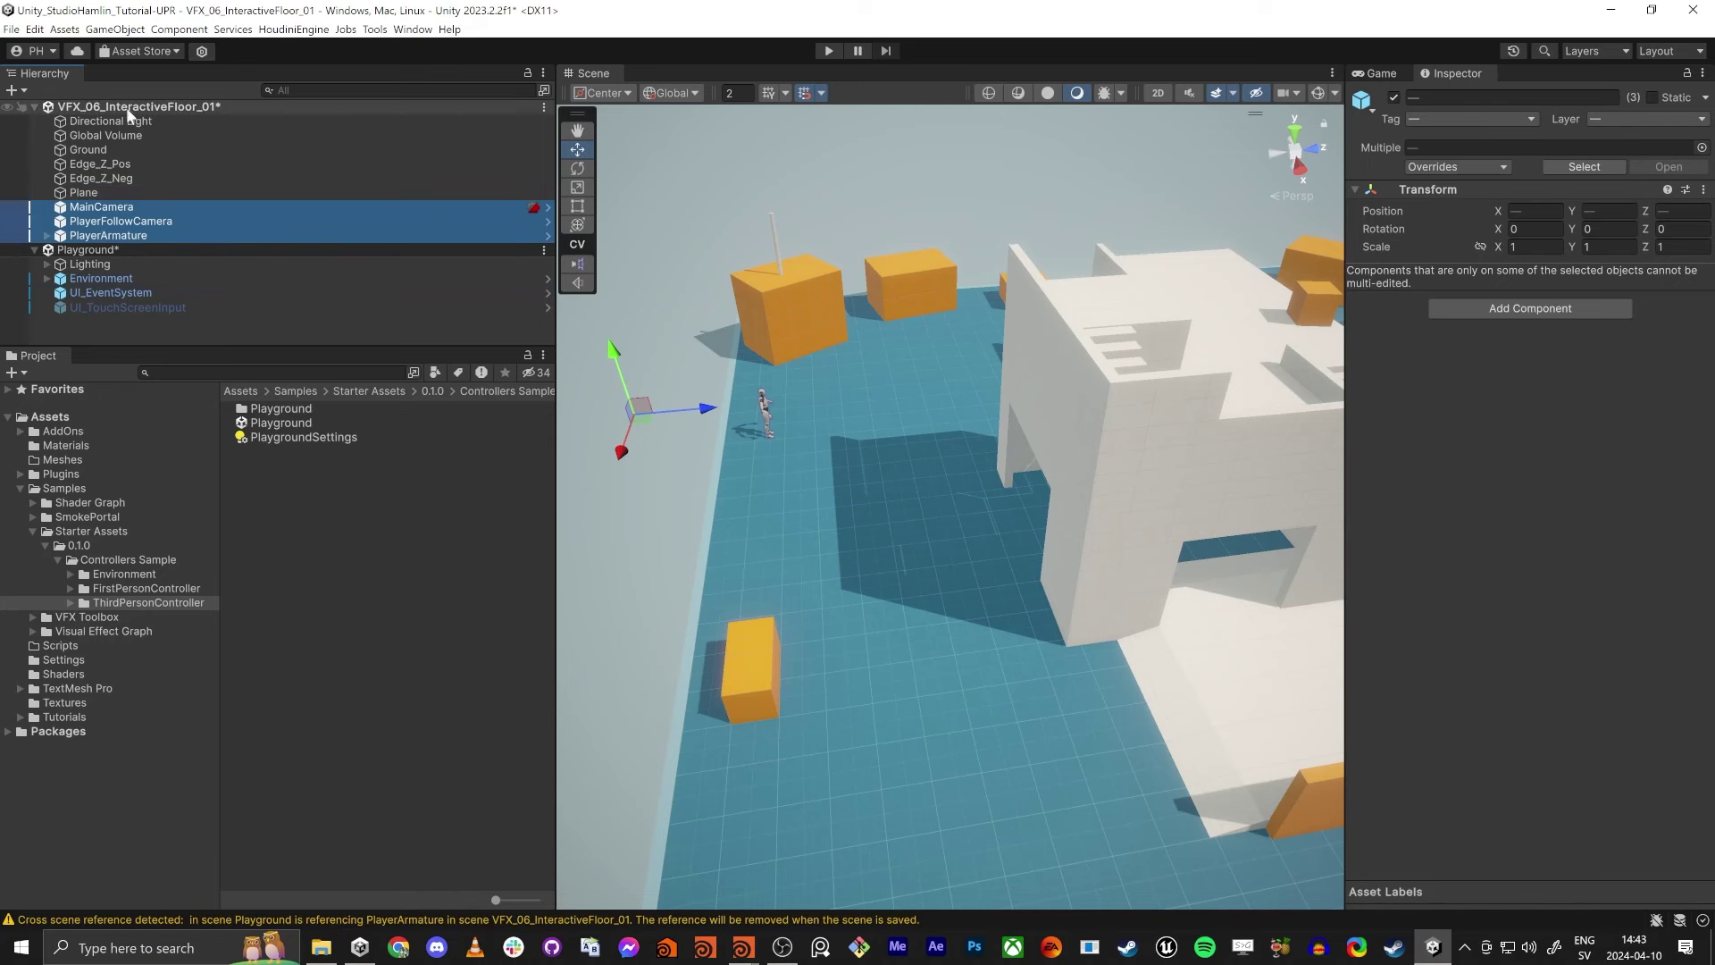
Remove the Playground scene from the hierarchy.
{"action": "right_click", "coordinate": [91, 249]}
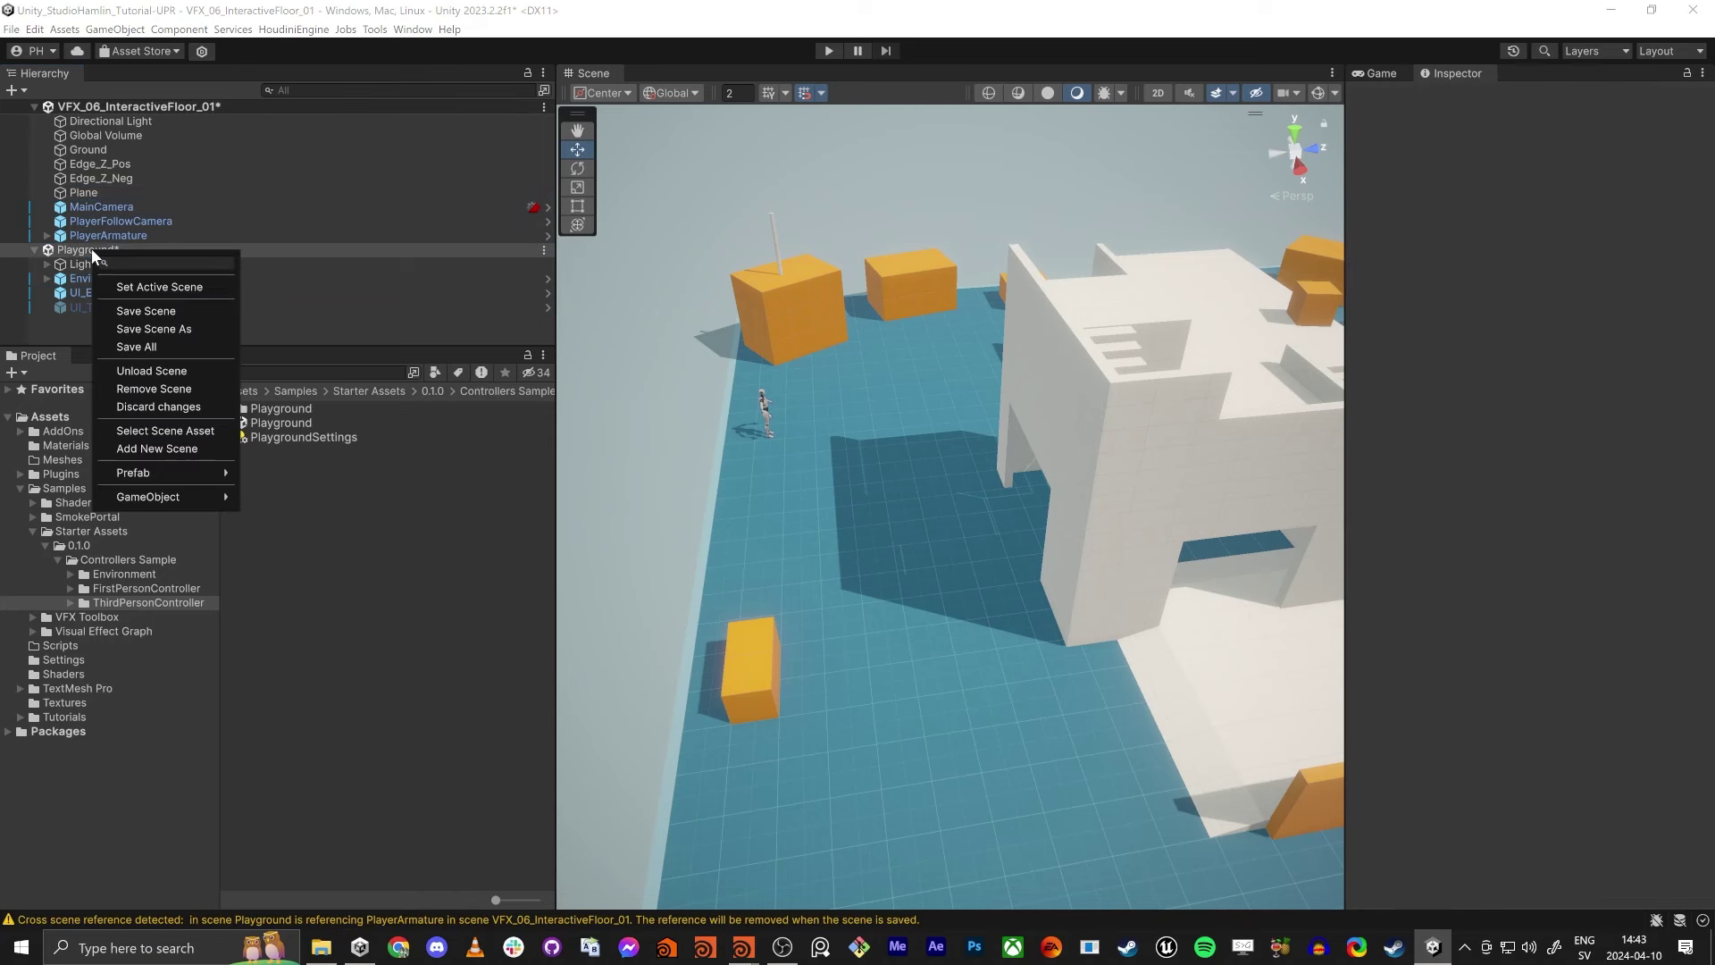
{"action": "left_click", "coordinate": [165, 389]}
{"action": "left_click", "coordinate": [911, 507]}
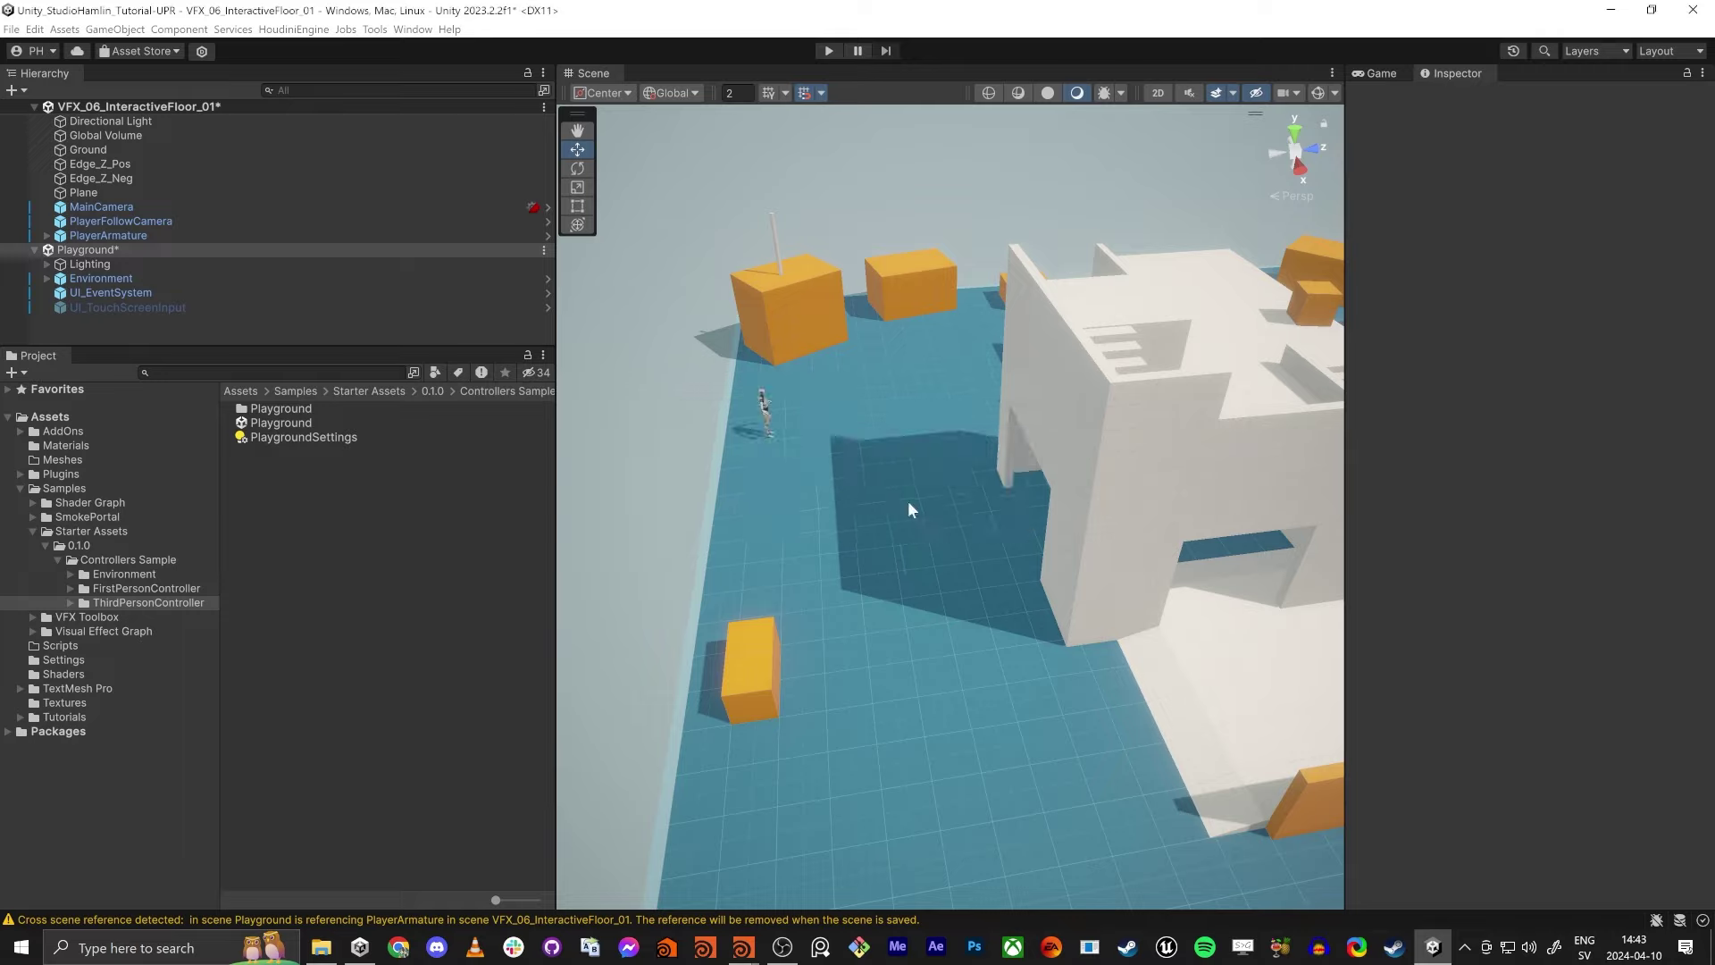
Play the scene and run the character across the invisible plane to test its collision.
{"action": "right_click_drag", "start_coordinate": [930, 532], "coordinate": [831, 81]}
{"action": "left_click", "coordinate": [829, 51]}
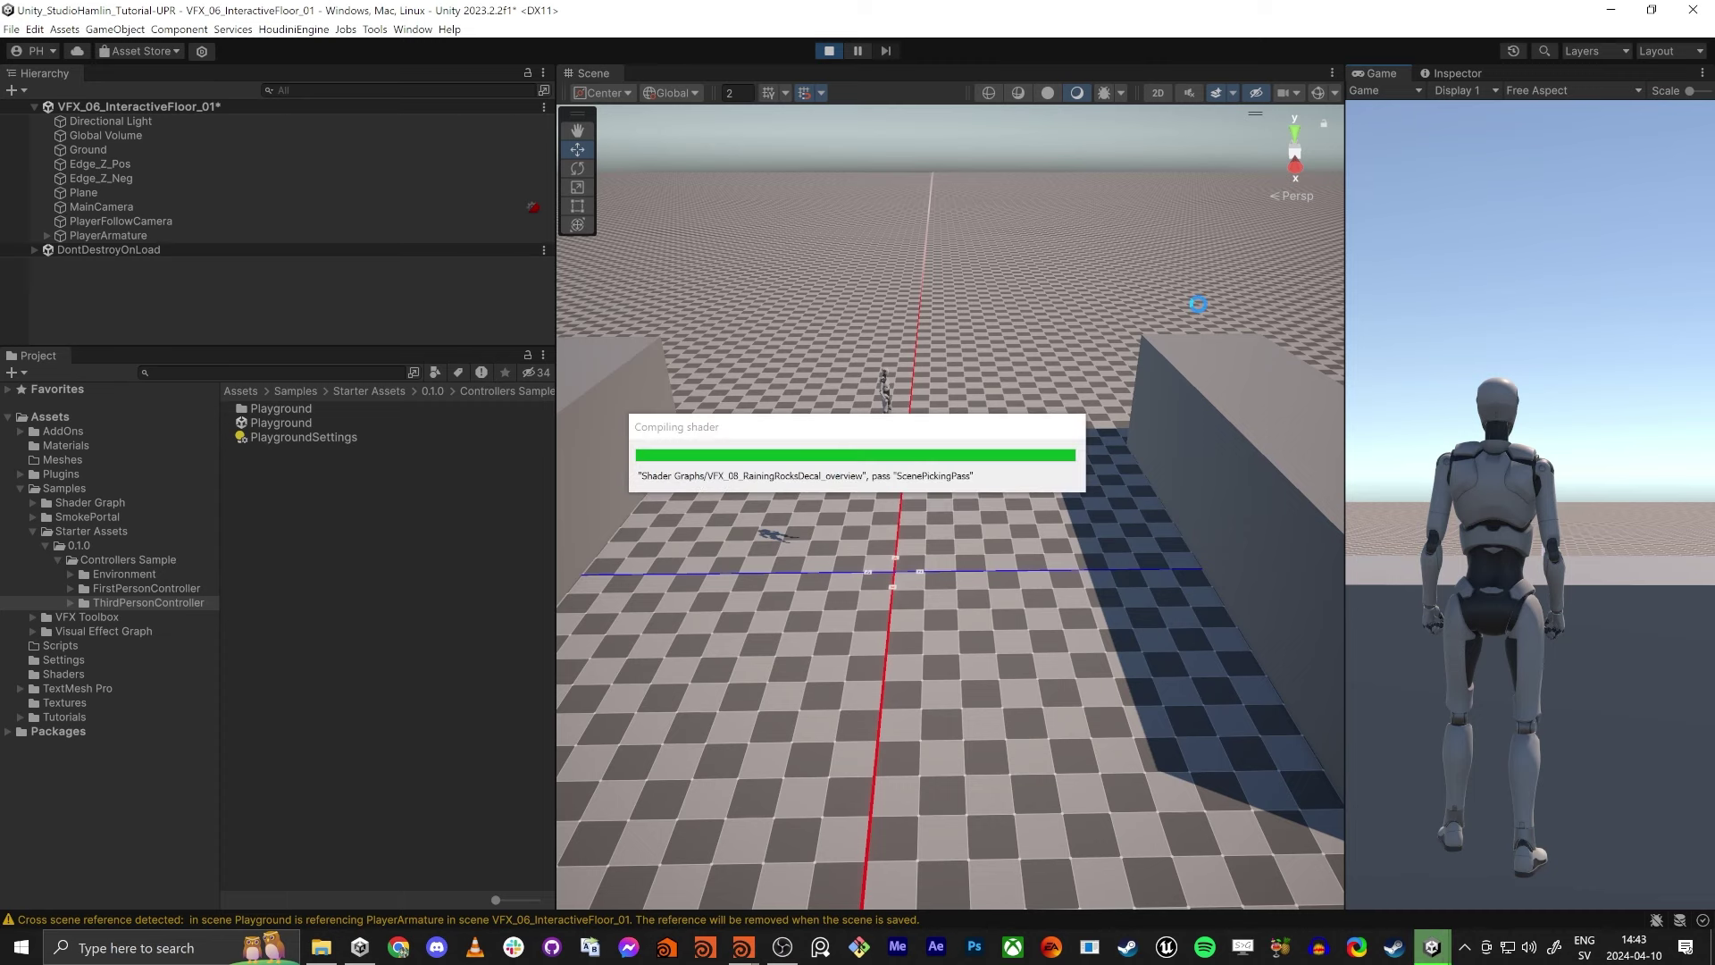
{"action": "key", "text": "shift+w"}
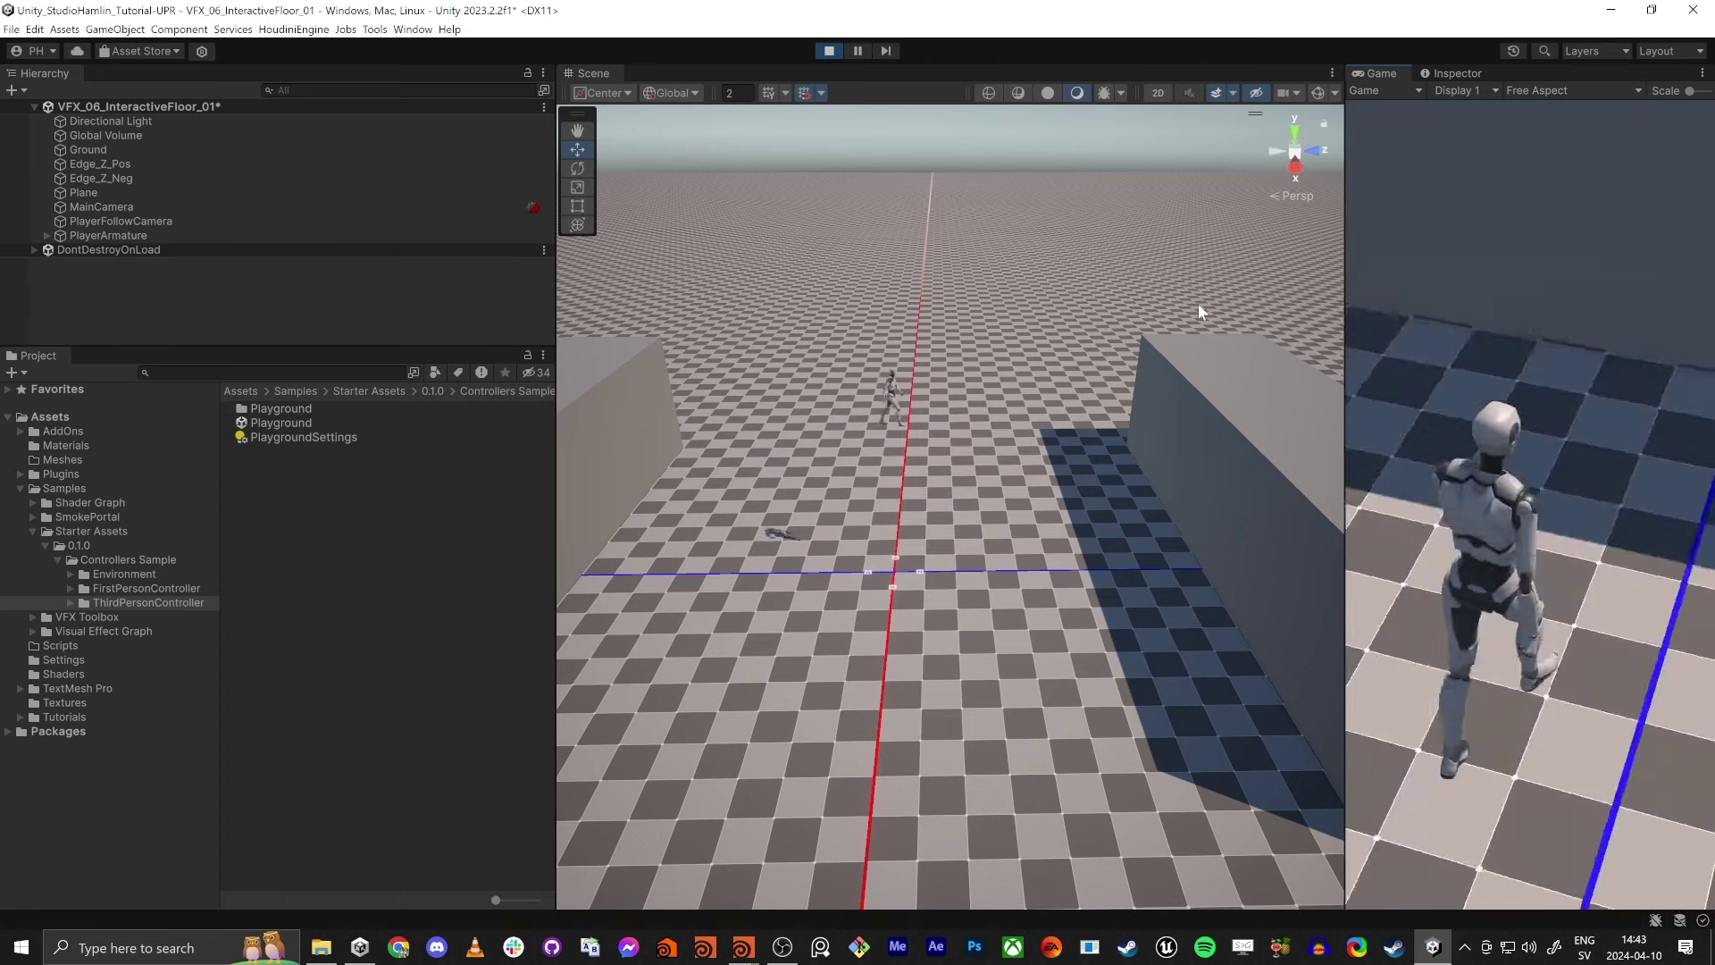
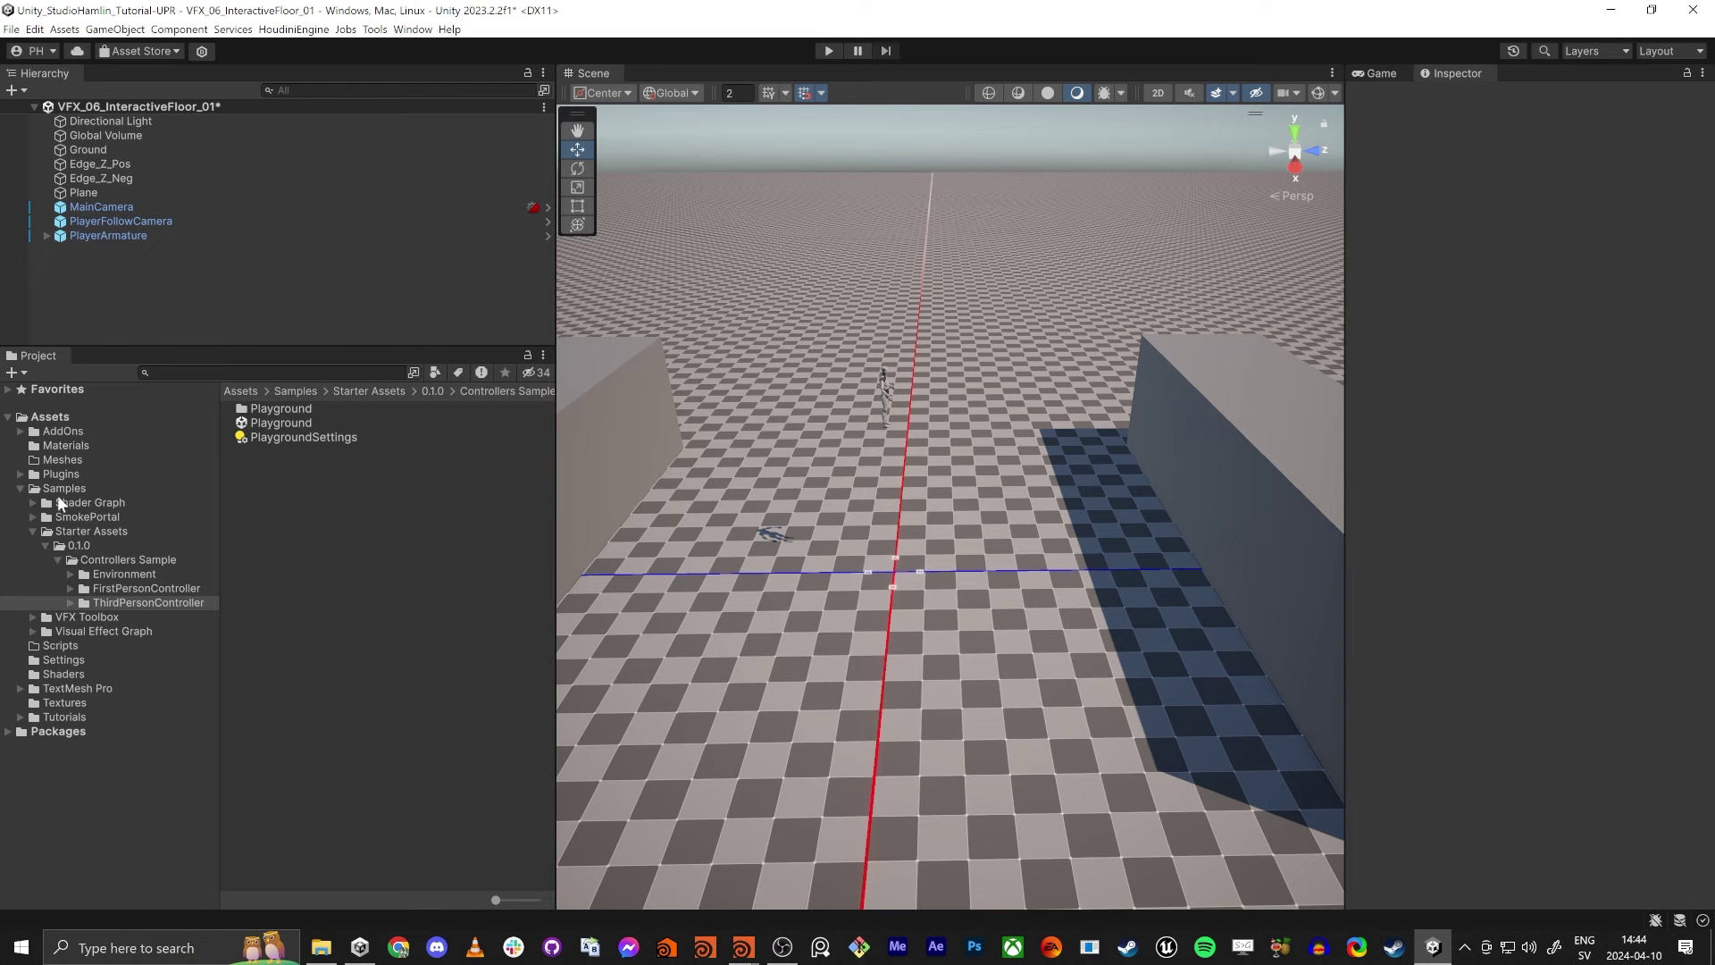
Create a Visual Effect Graph from the Minimal System template in the Tutorials subfolder VFX_06_InteractiveFloor_01.
{"action": "left_click", "coordinate": [84, 238]}
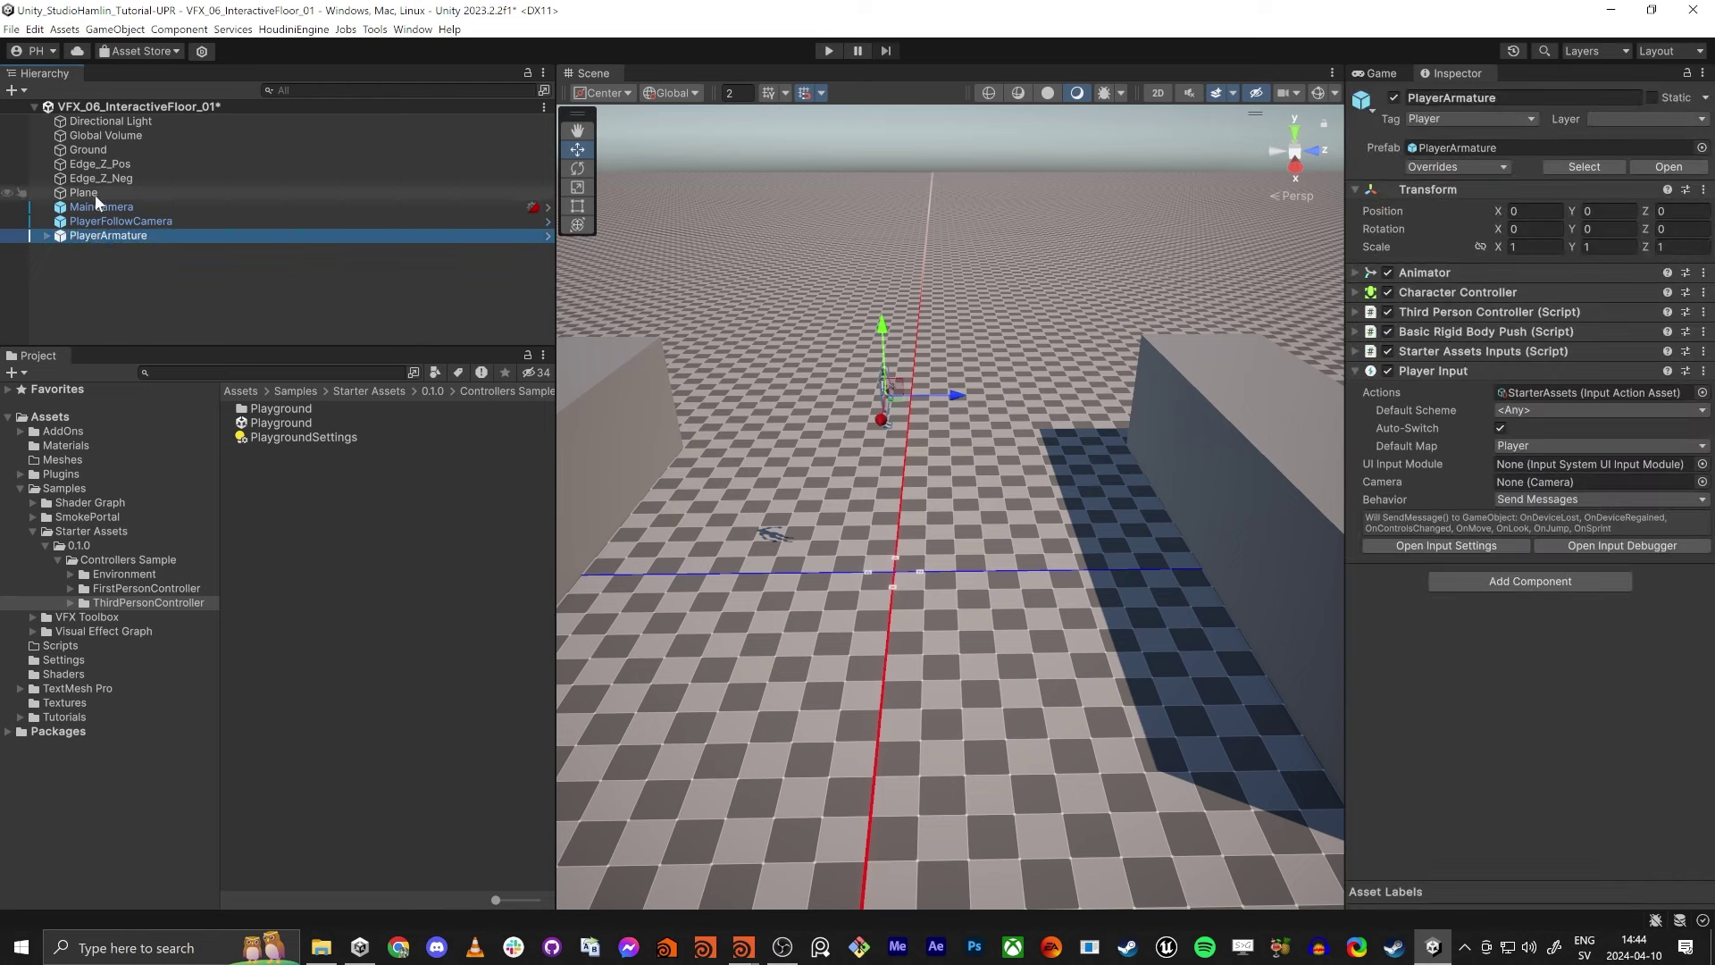
{"action": "left_click", "coordinate": [20, 489]}
{"action": "left_click", "coordinate": [20, 574]}
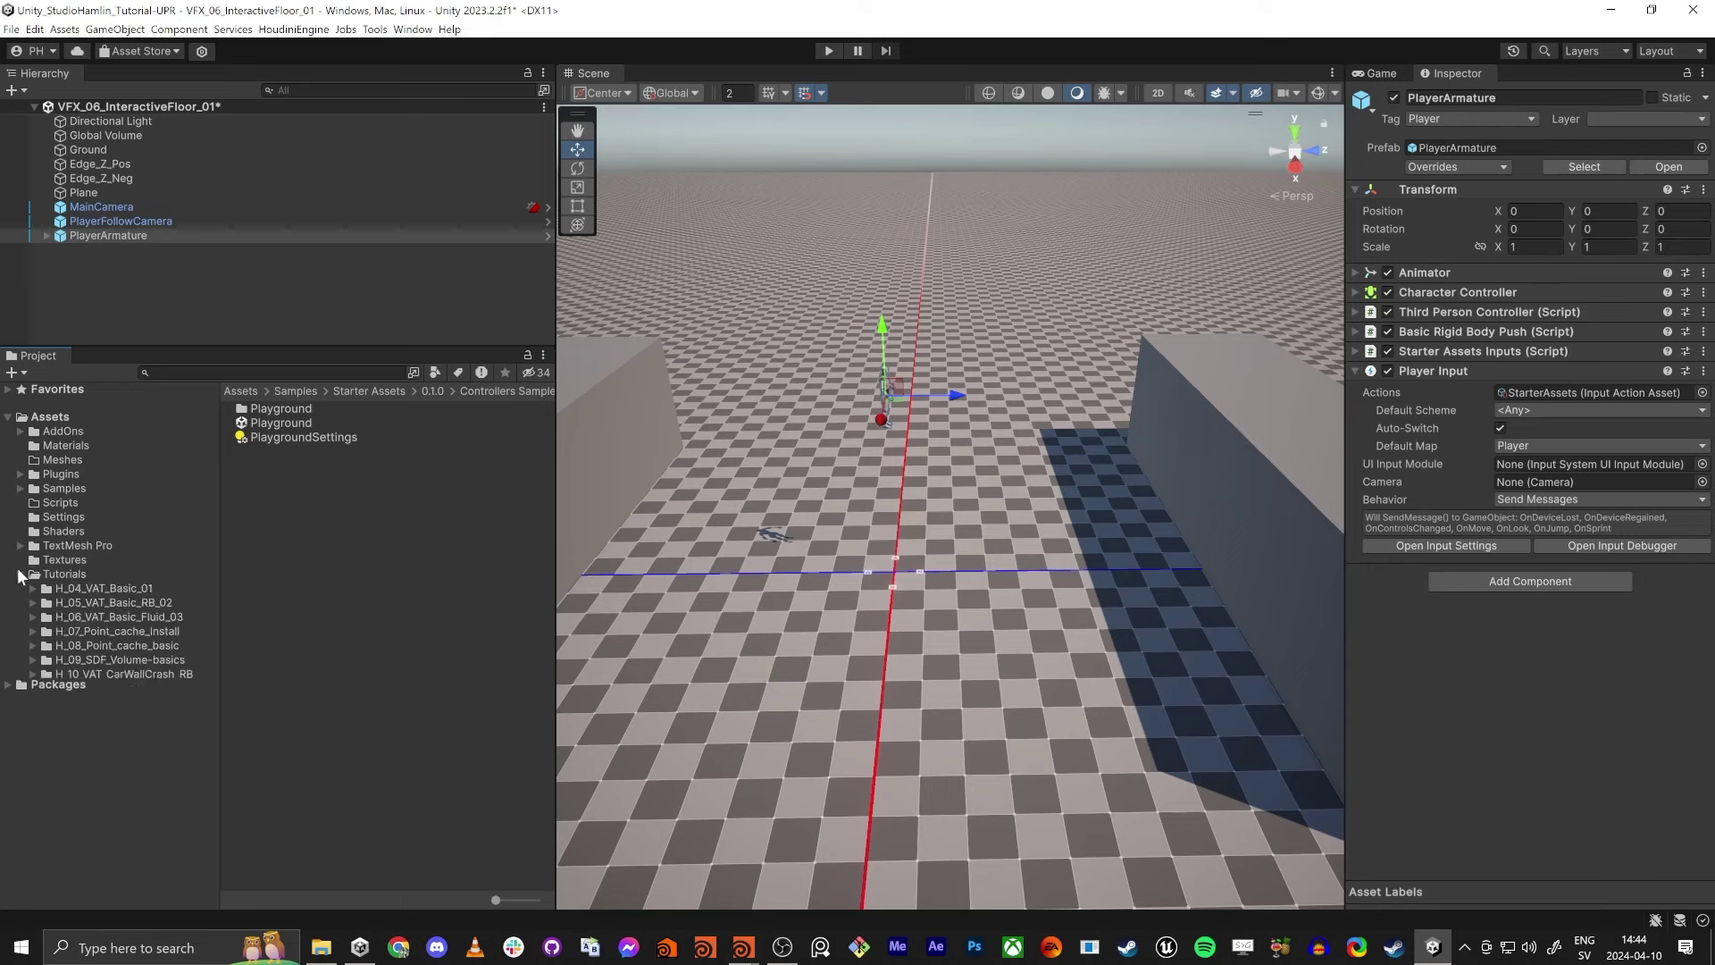
{"action": "scroll", "coordinate": [110, 720], "scroll_direction": "down", "scroll_amount": 3}
{"action": "left_click", "coordinate": [93, 842]}
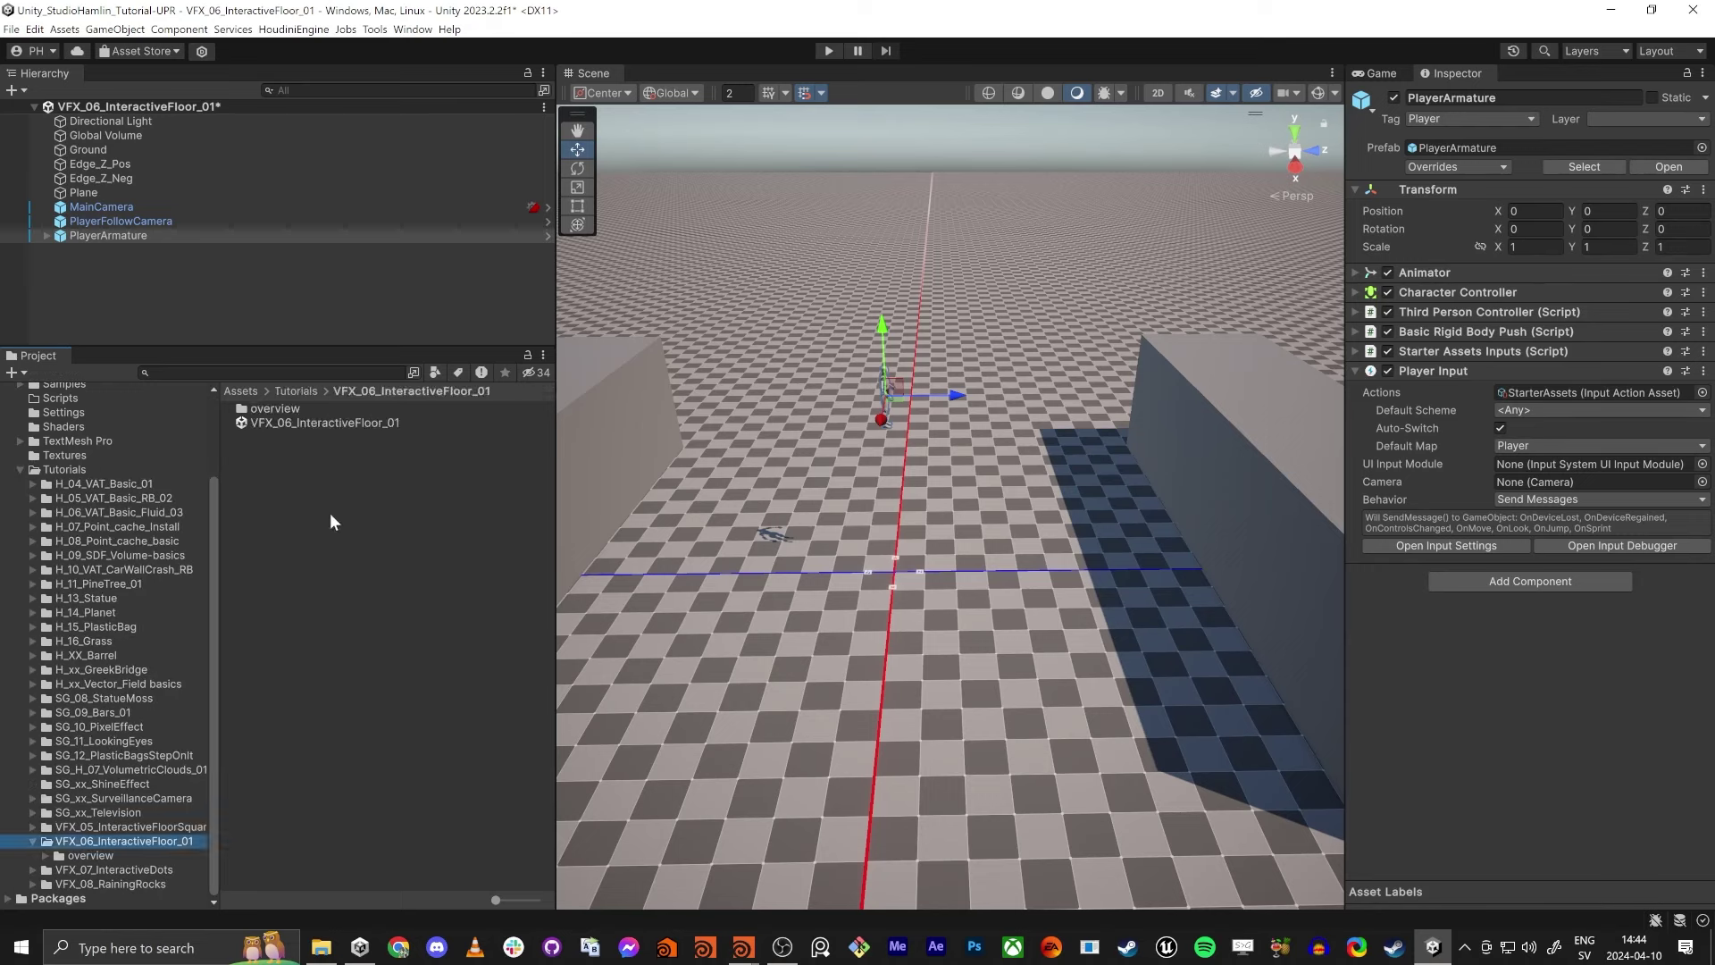
{"action": "right_click", "coordinate": [304, 467]}
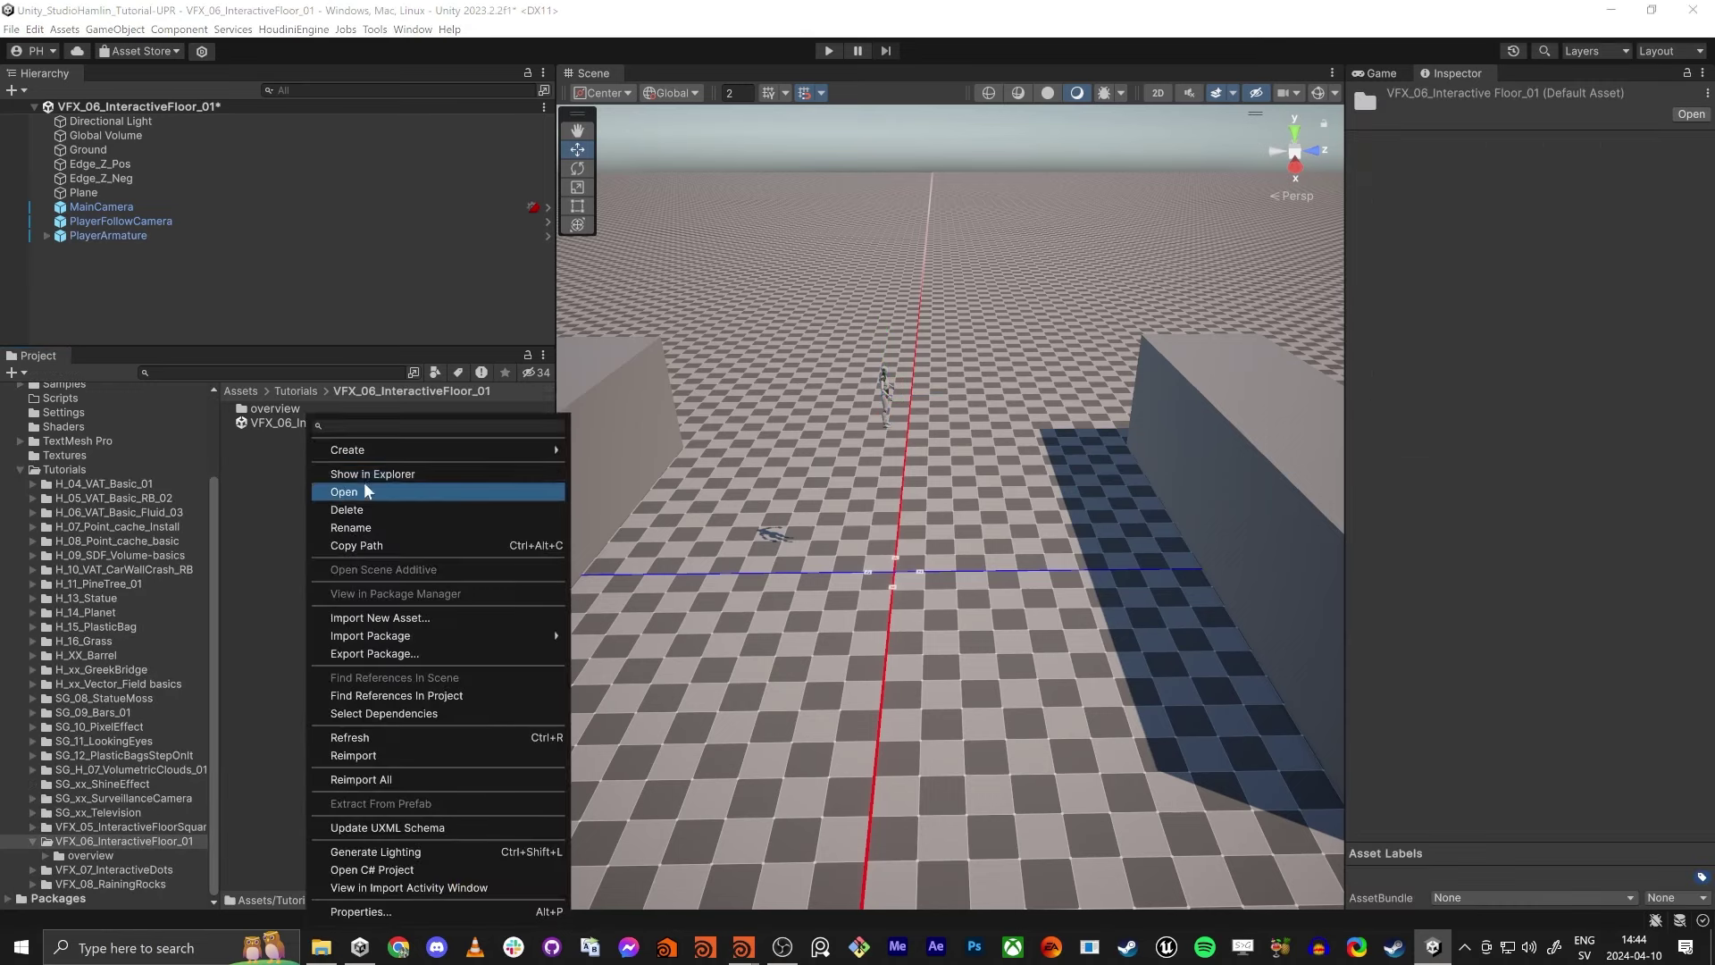
{"action": "mouse_move", "coordinate": [384, 451]}
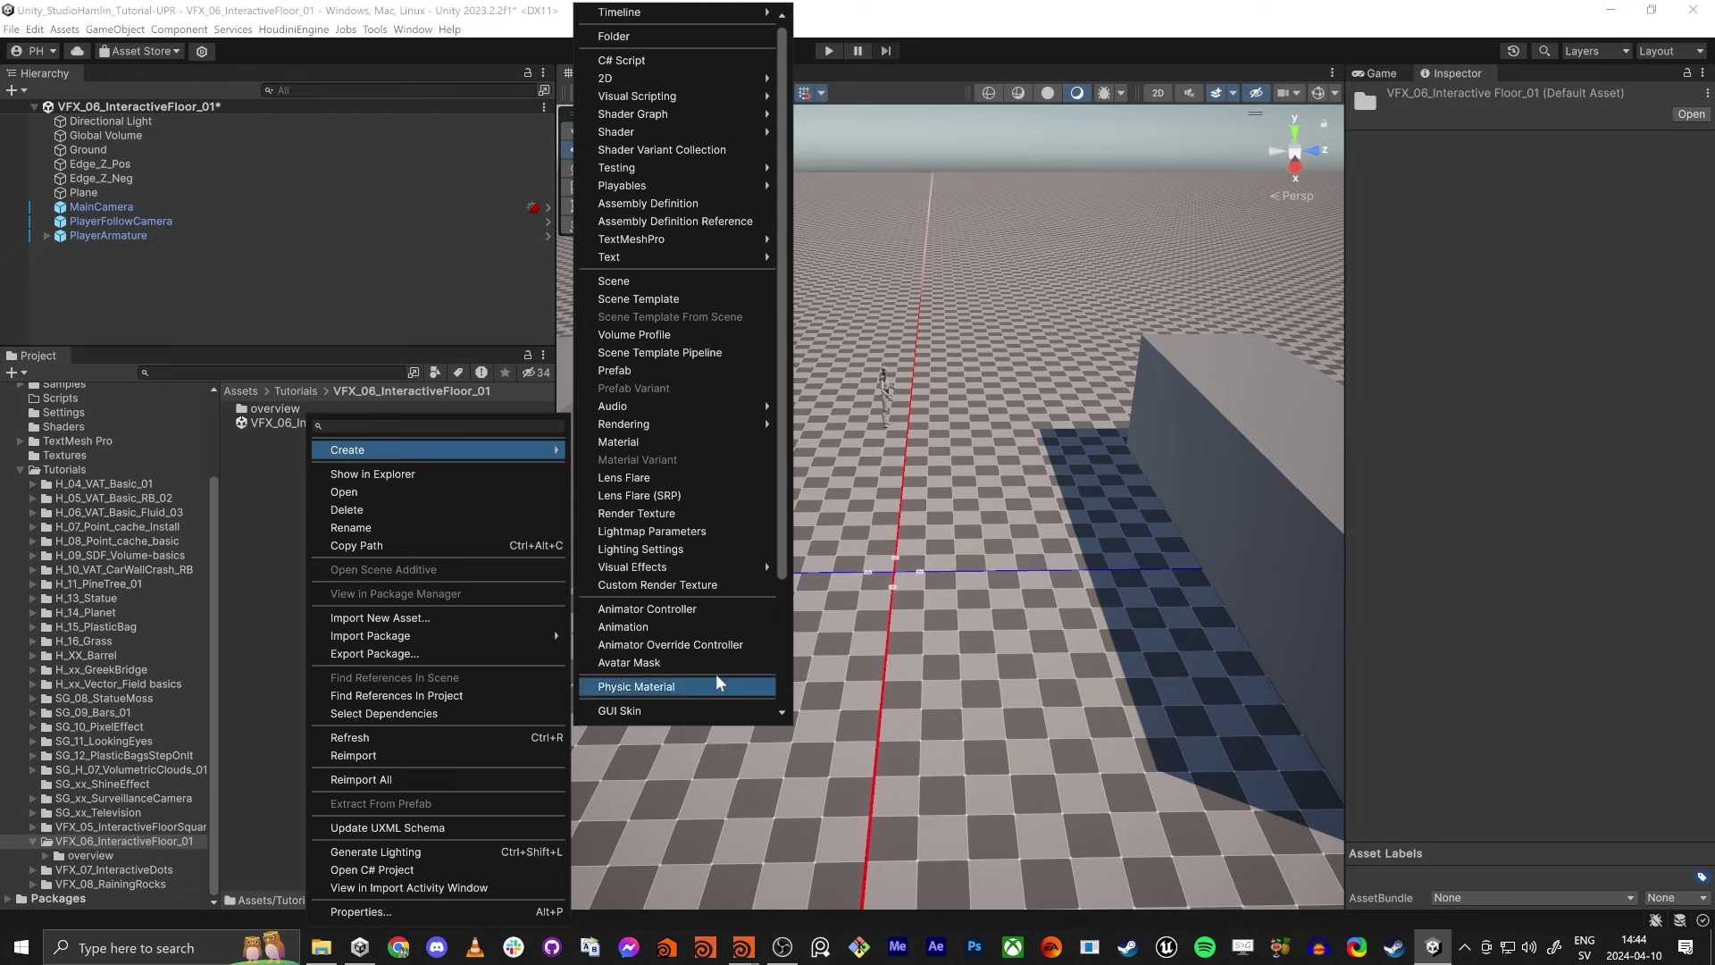
{"action": "mouse_move", "coordinate": [671, 569]}
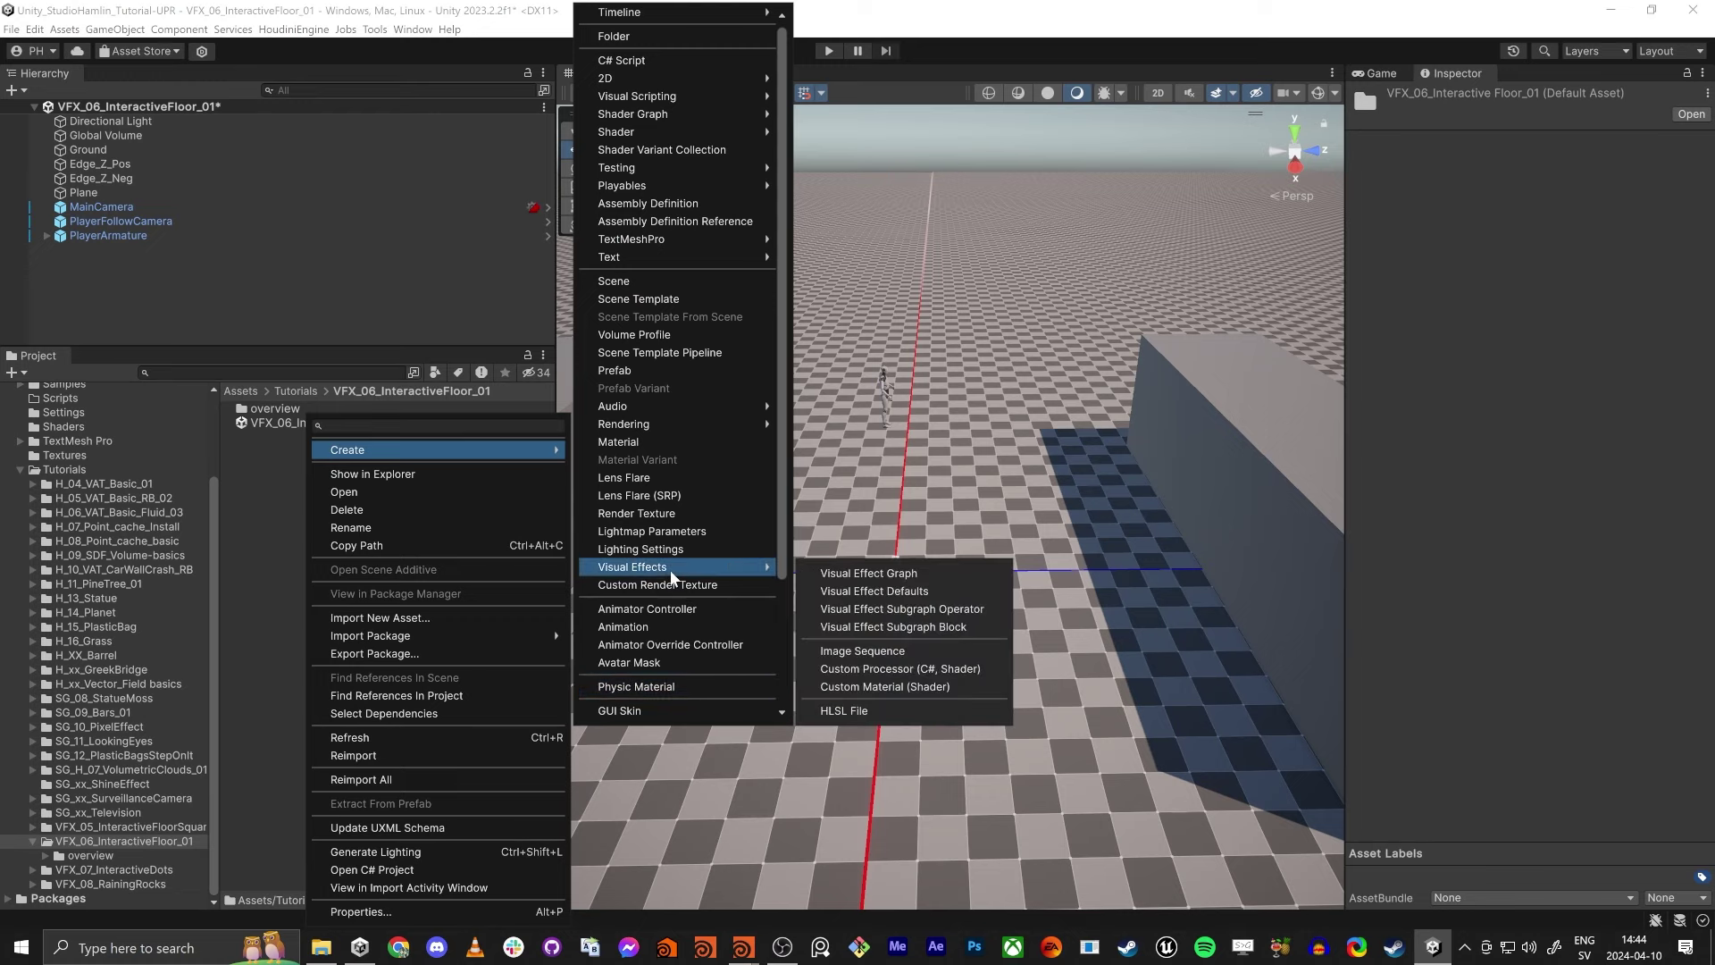
{"action": "left_click", "coordinate": [858, 574]}
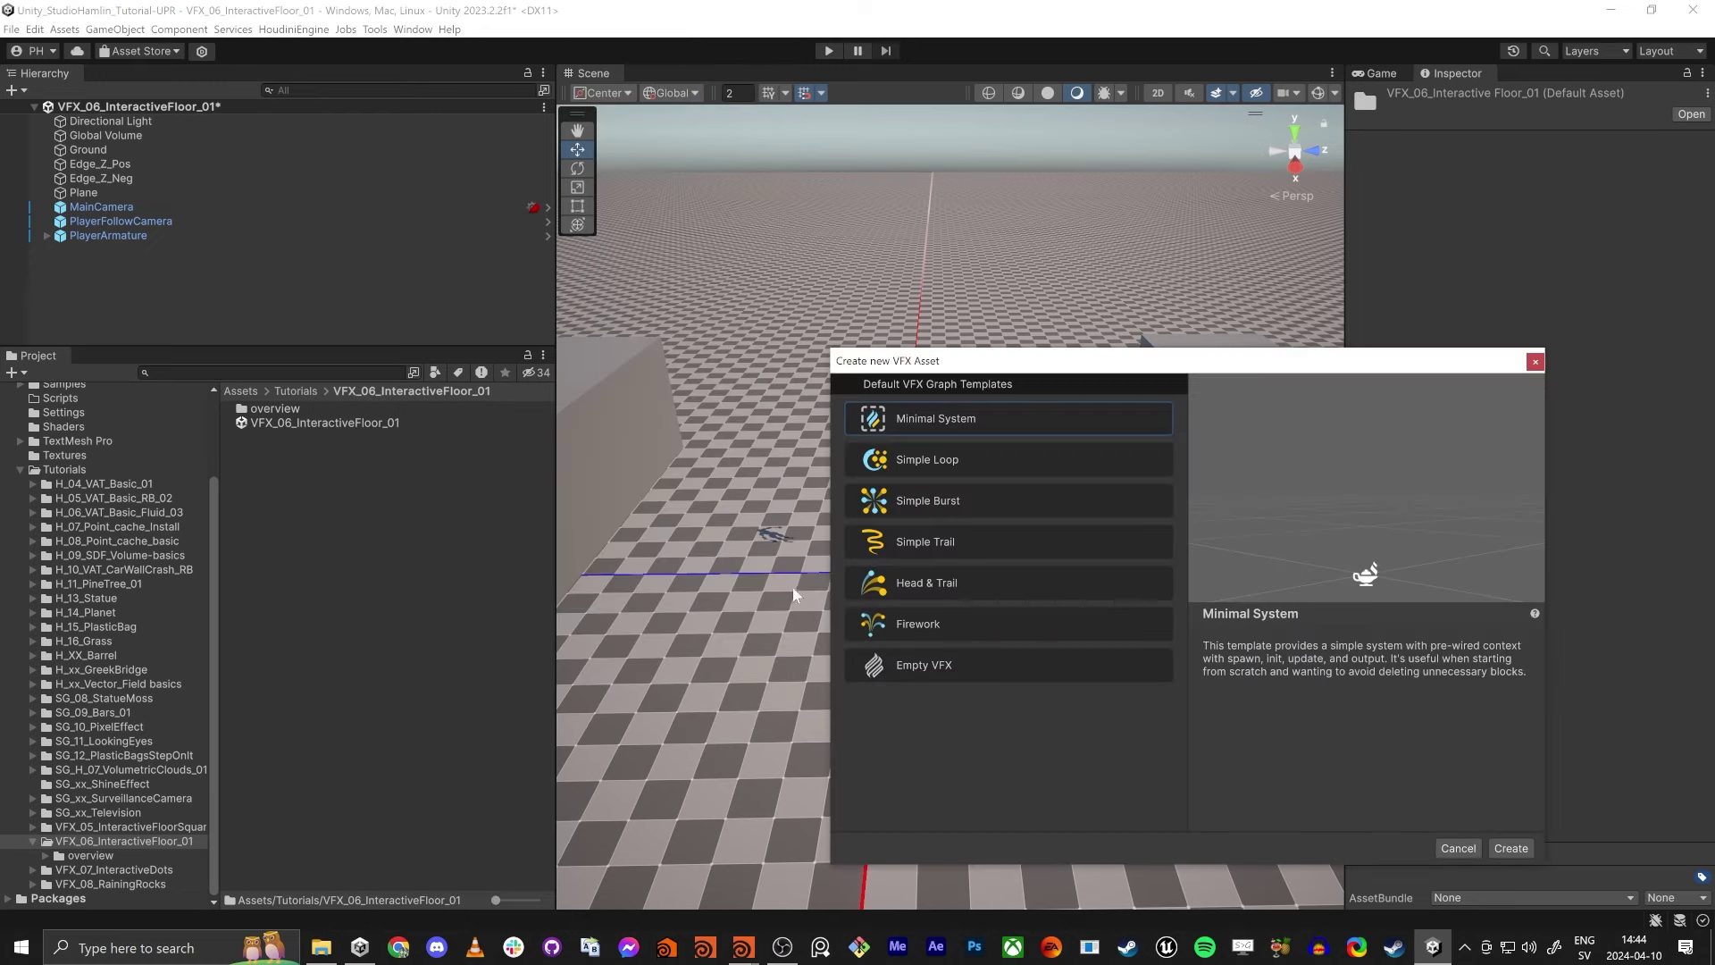
{"action": "double_click", "coordinate": [959, 418]}
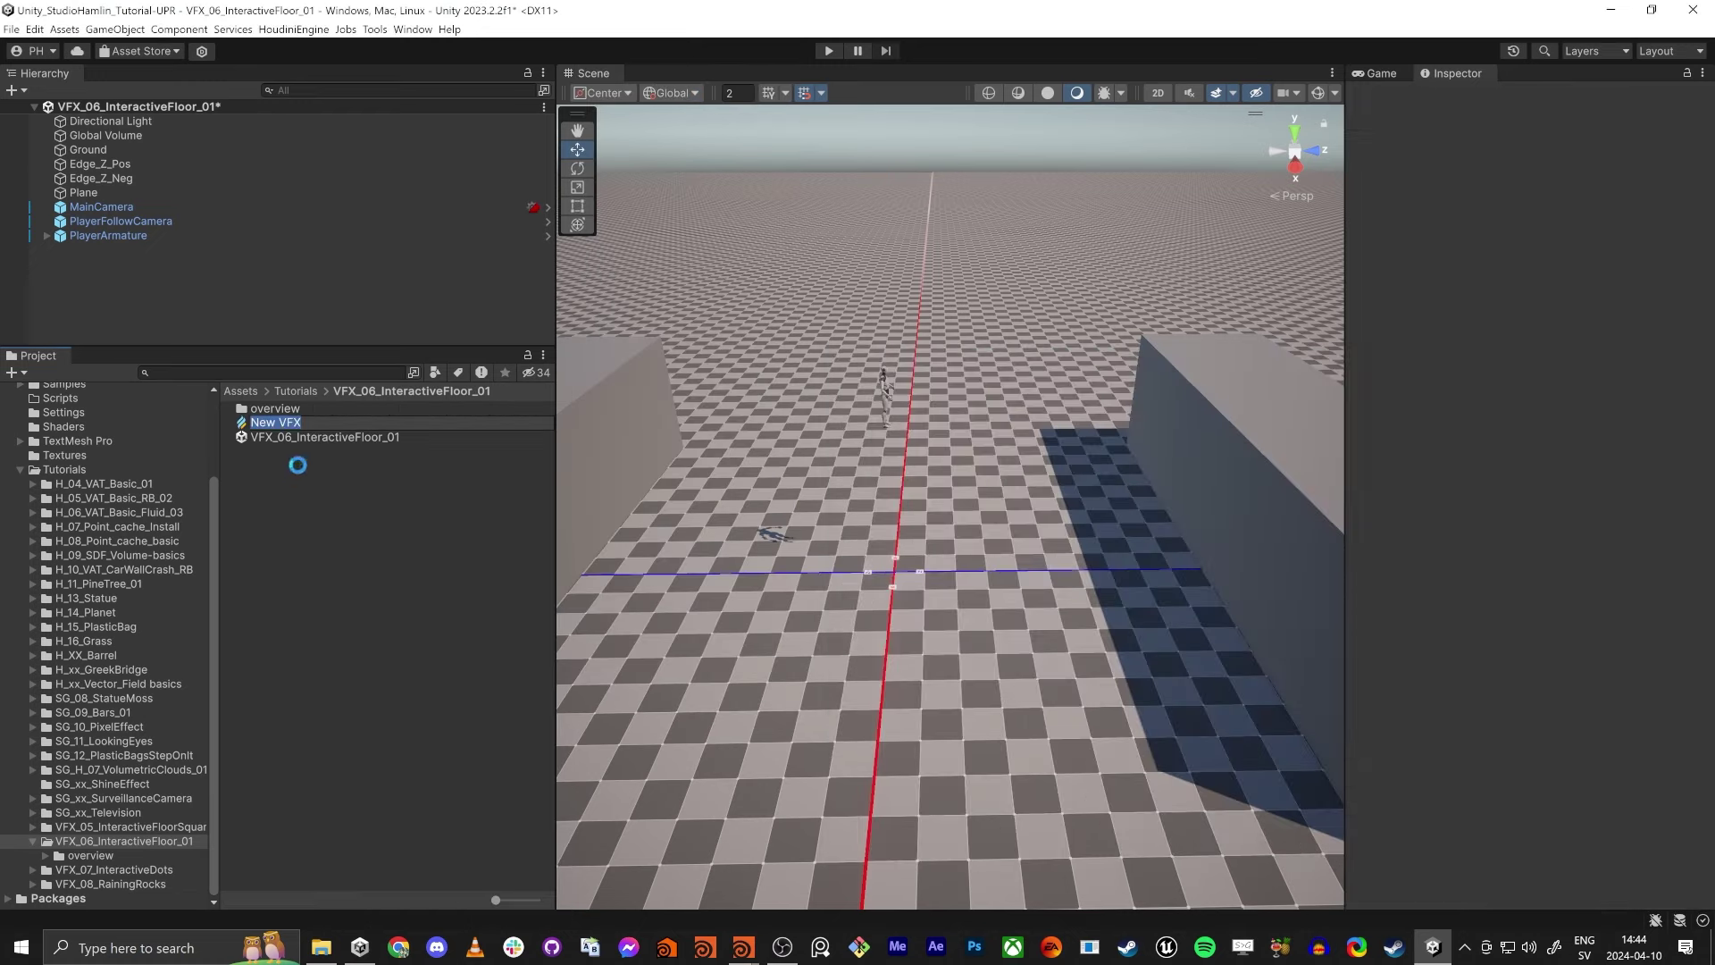
Rename the new visual effect asset as VFX_06_InteractiveFloor_01.
{"action": "left_click", "coordinate": [295, 436]}
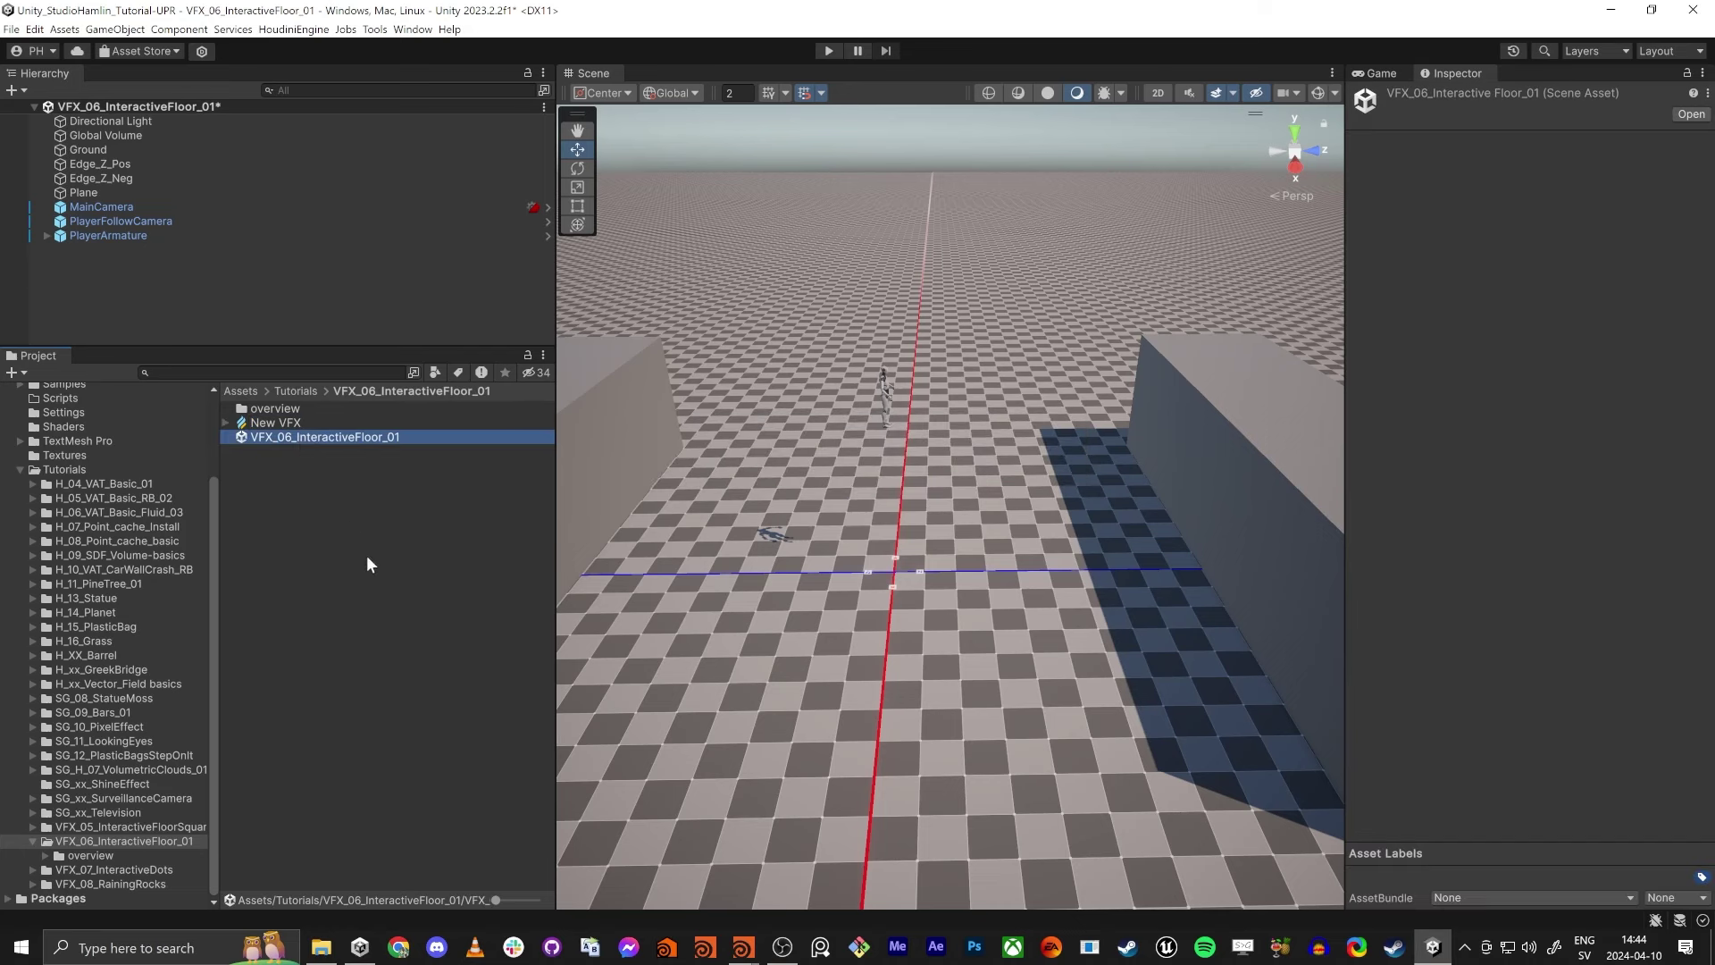
{"action": "left_click", "coordinate": [291, 423]}
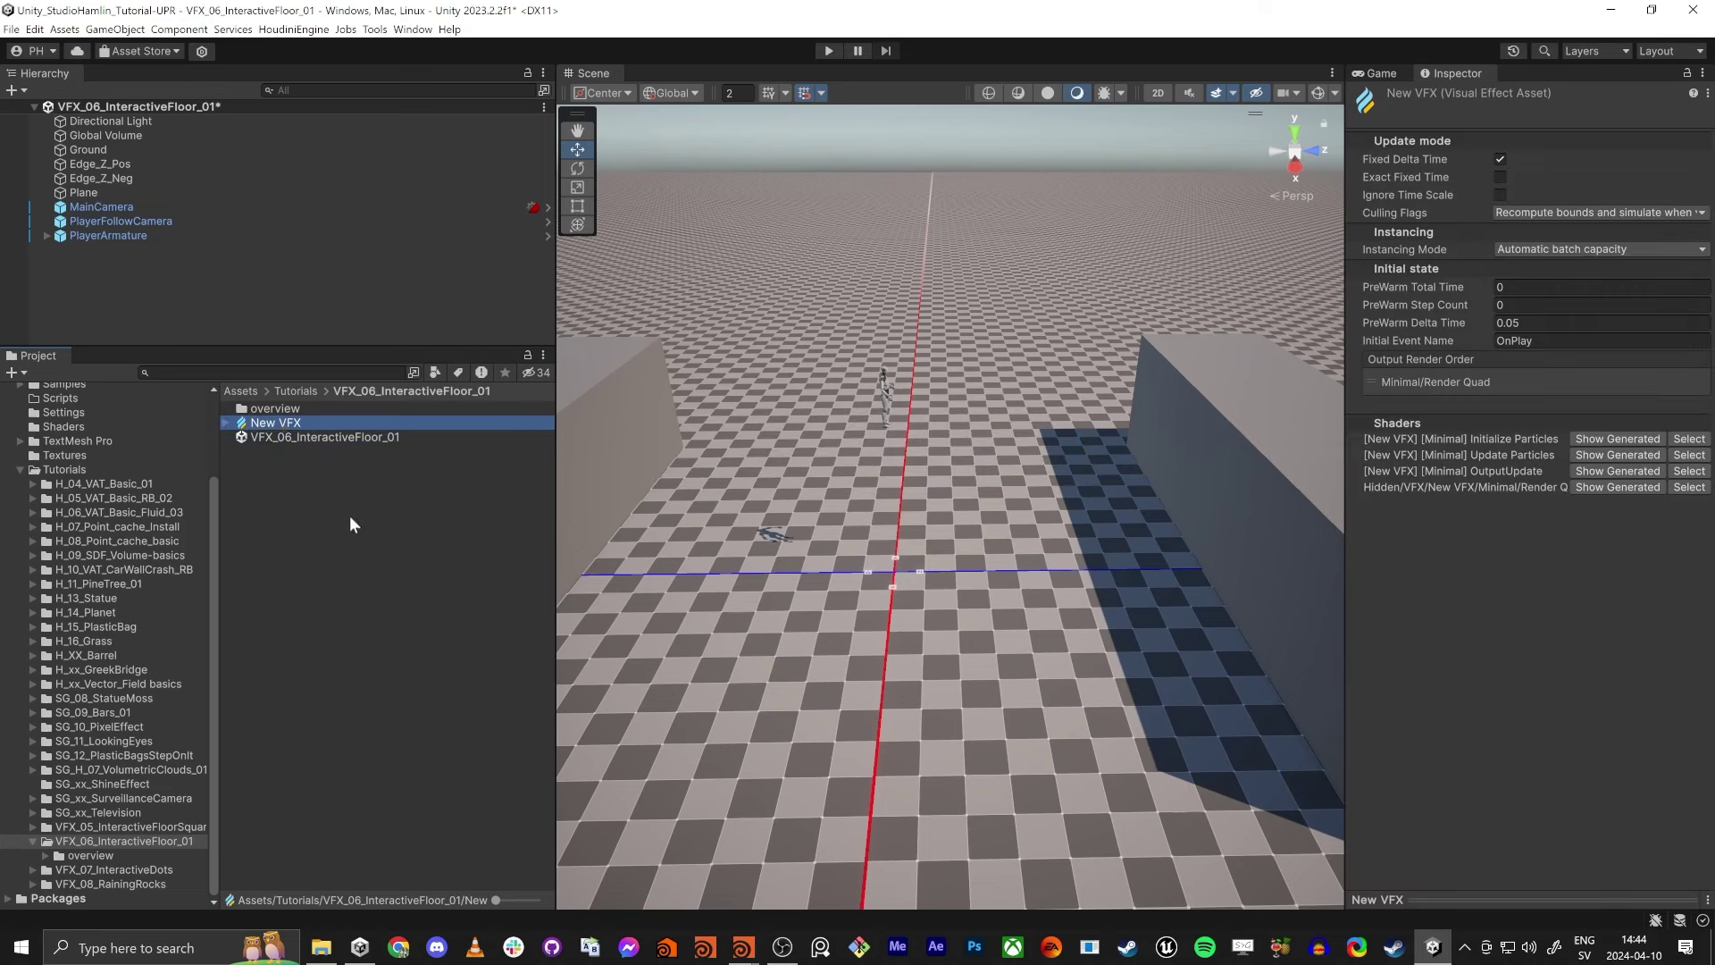
{"action": "key", "text": "F2"}
{"action": "type", "text": "VFX_06_InteractiveFloor_01"}
{"action": "key", "text": "Return"}
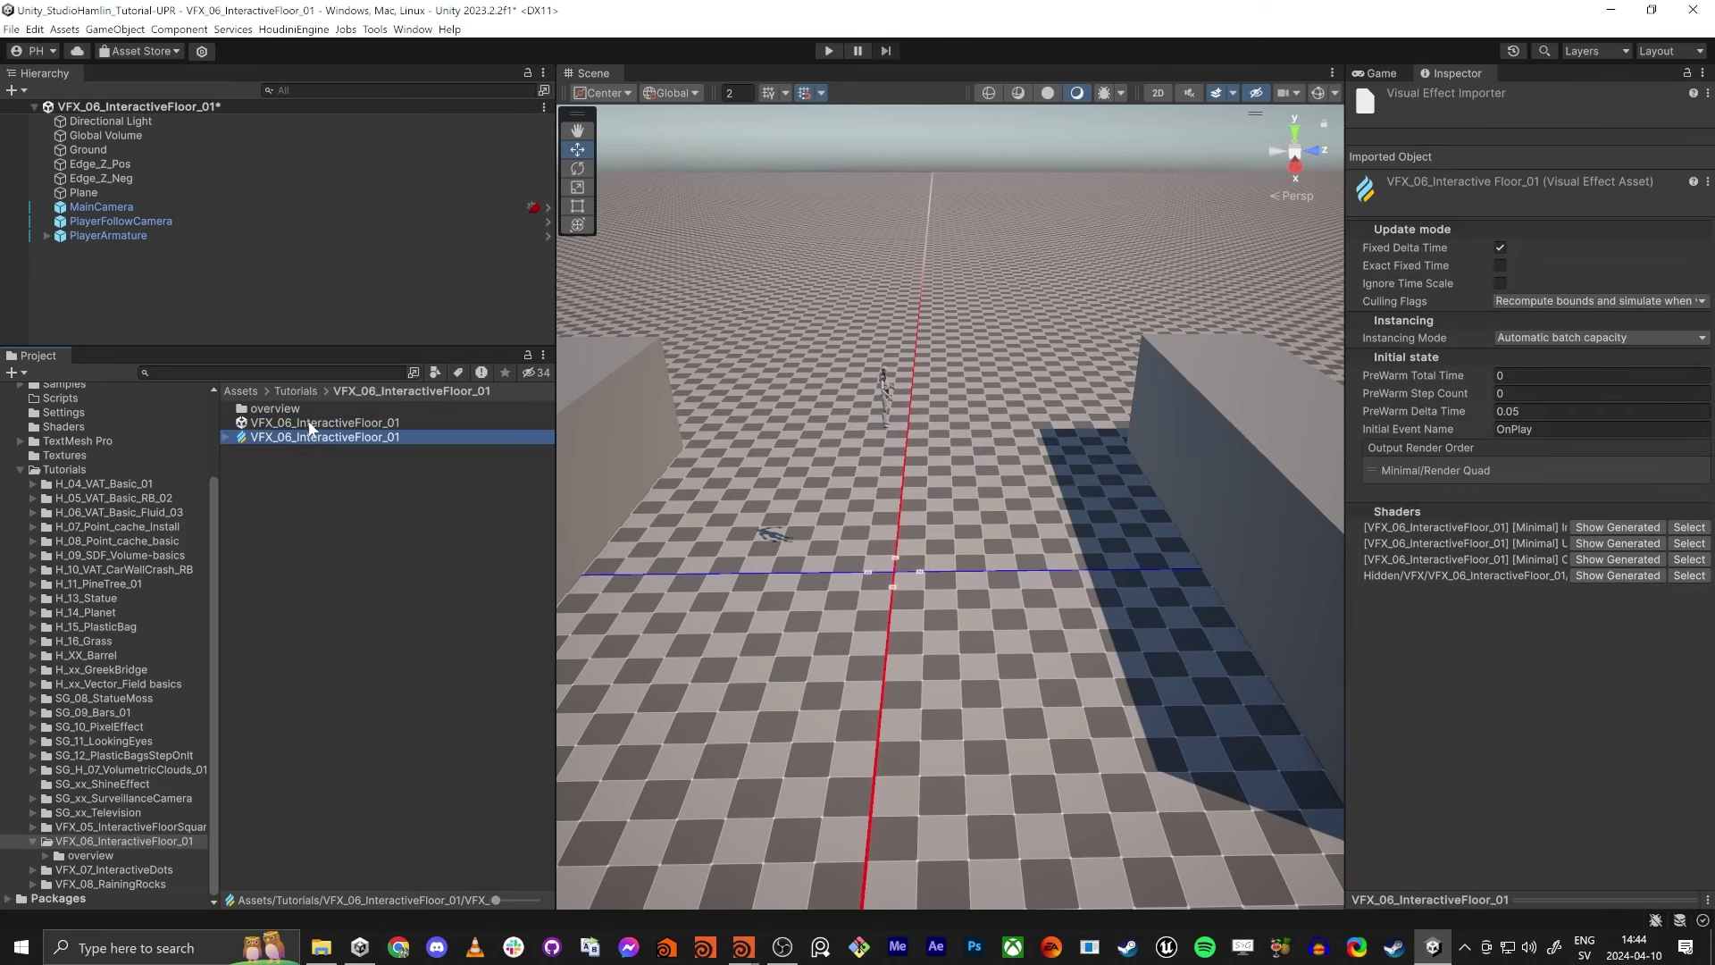
Examine the PlayerArmature object, its child objects and its placement in the Scene and Game views.
{"action": "left_click_drag", "start_coordinate": [262, 426], "coordinate": [99, 238]}
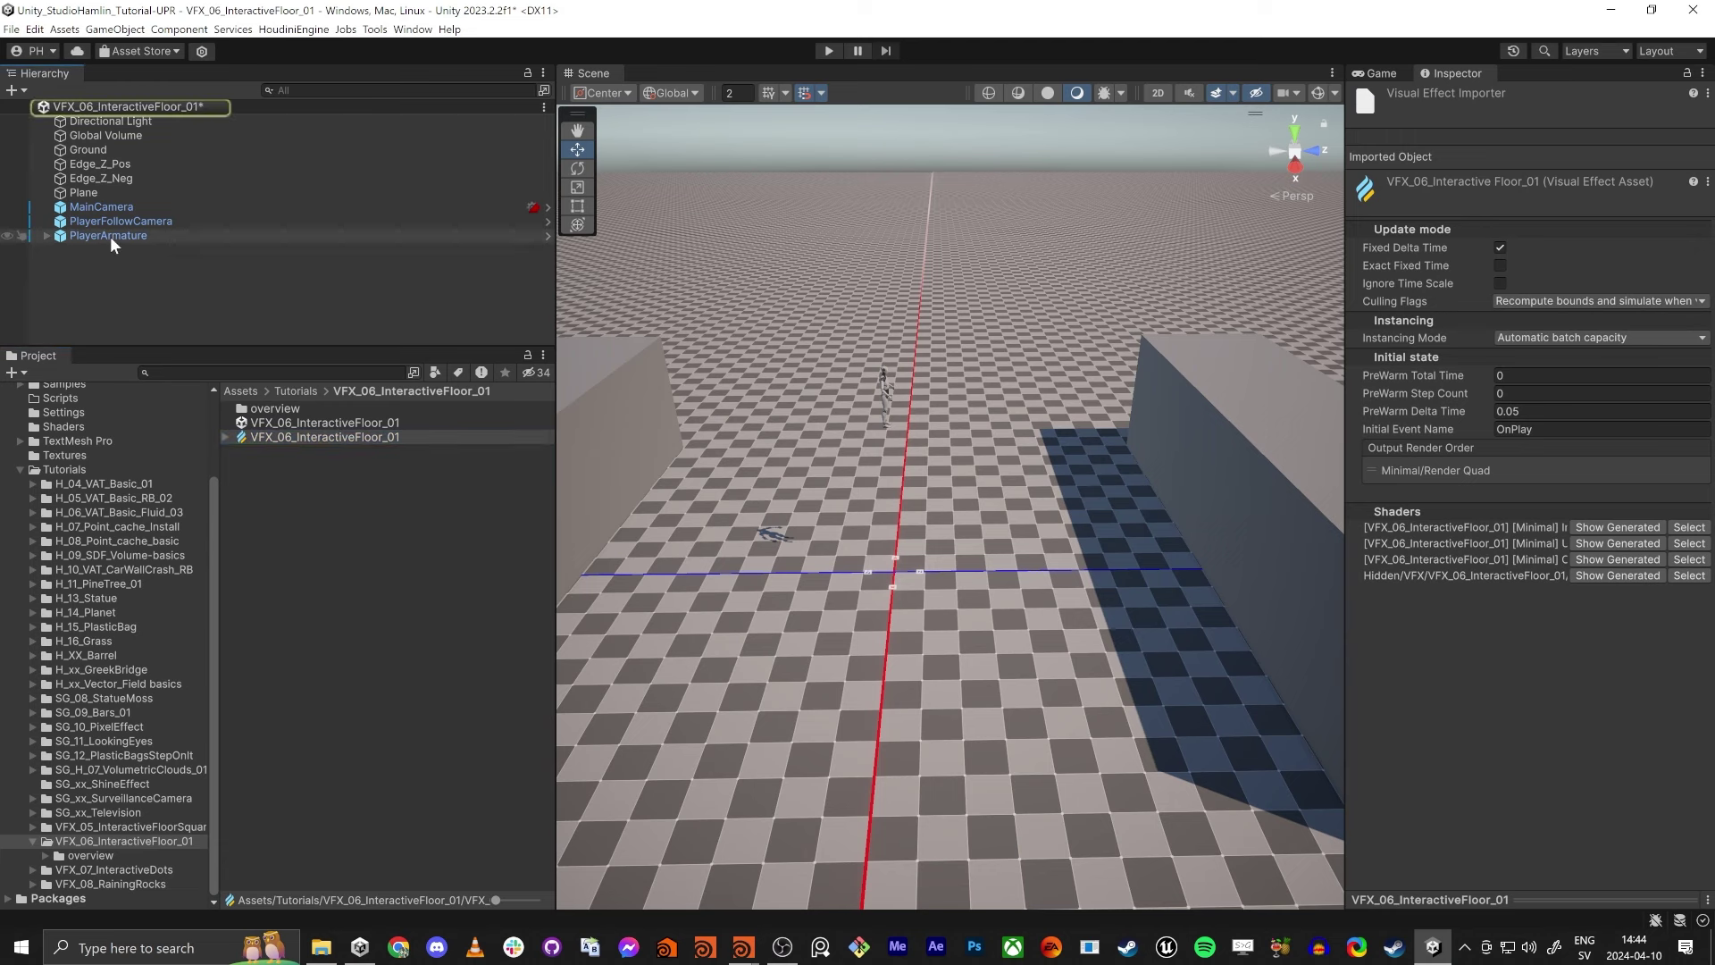
{"action": "left_click", "coordinate": [110, 236]}
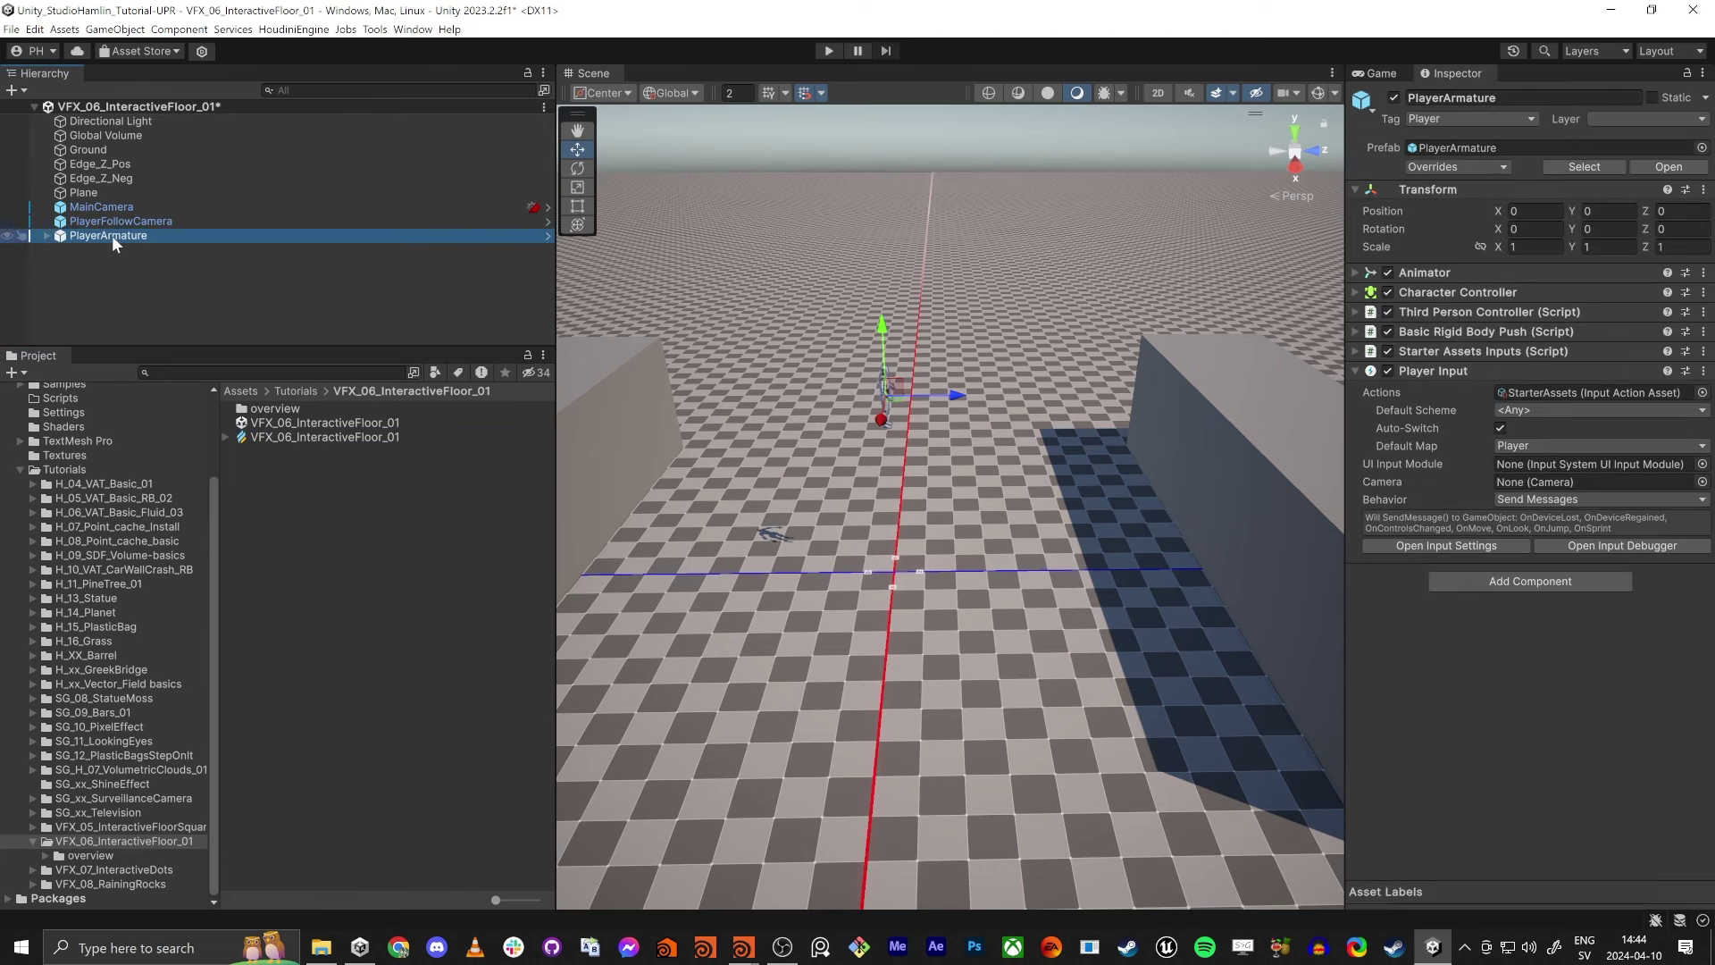
{"action": "left_click", "coordinate": [46, 236]}
{"action": "left_click_drag", "start_coordinate": [816, 445], "coordinate": [836, 395], "text": "alt"}
{"action": "key", "text": "d"}
{"action": "right_click_drag", "start_coordinate": [836, 394], "coordinate": [760, 447]}
{"action": "key", "text": "w"}
{"action": "left_click", "coordinate": [1378, 72]}
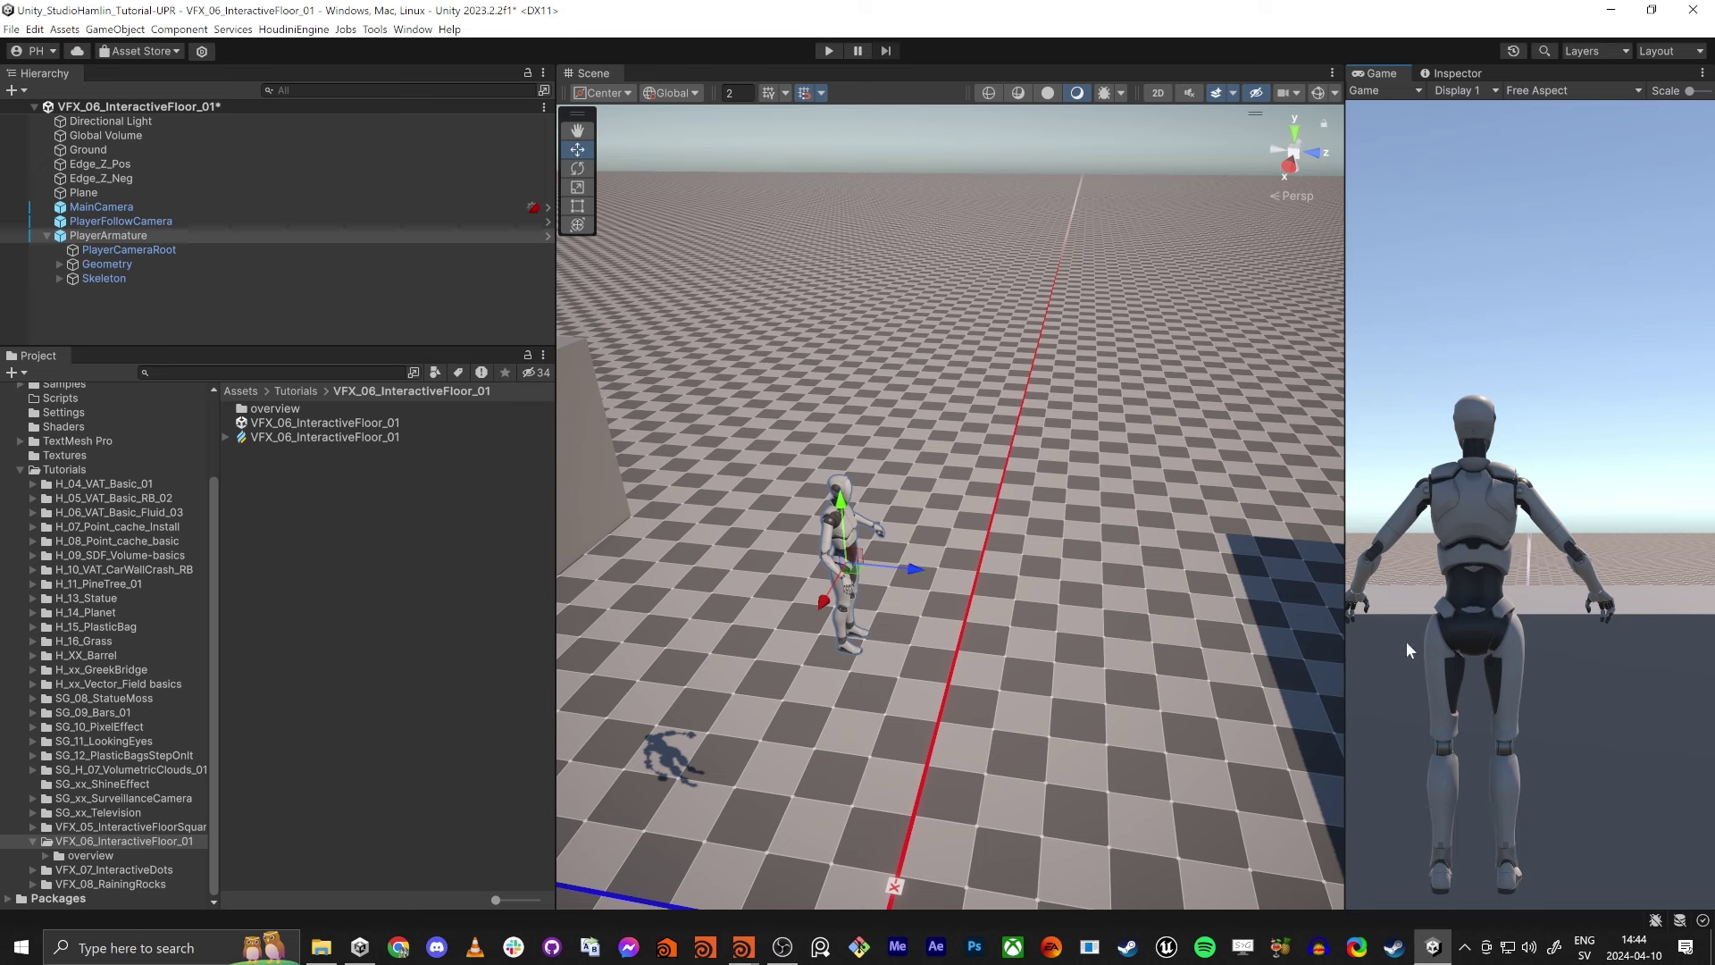
Add the VFX_06_InteractiveFloor_01 visual effect asset to the scene as a child of PlayerArmature.
{"action": "left_click", "coordinate": [123, 236]}
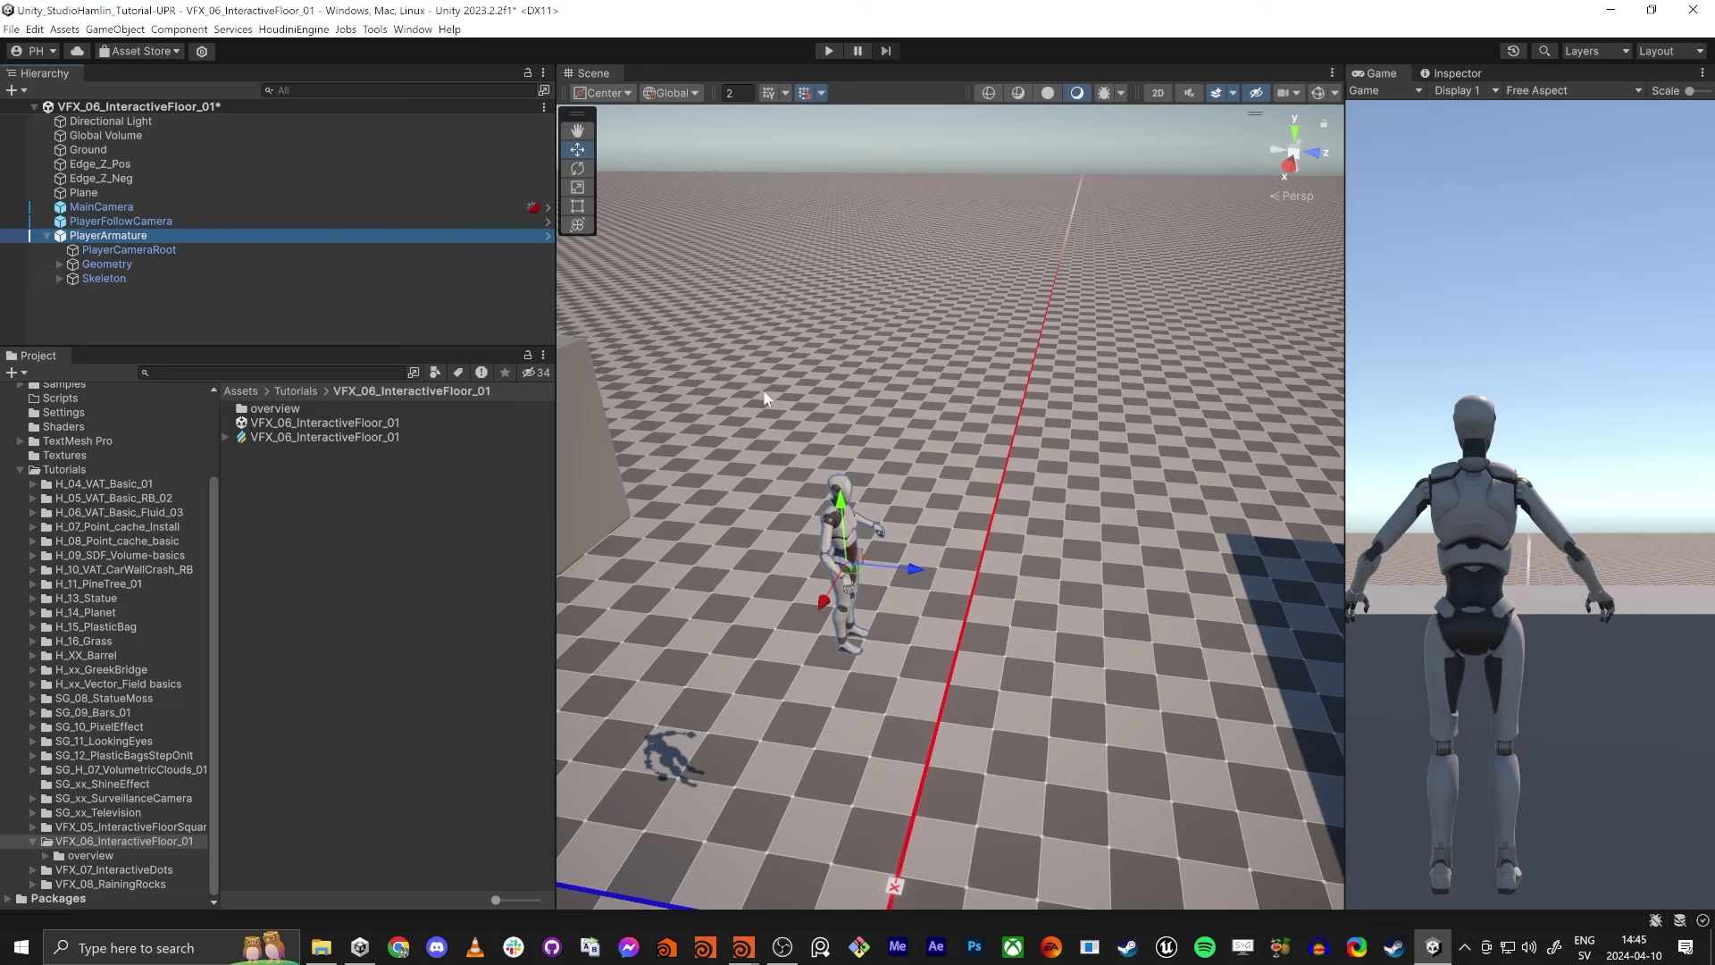
{"action": "left_click", "coordinate": [97, 235]}
{"action": "left_click", "coordinate": [1464, 75]}
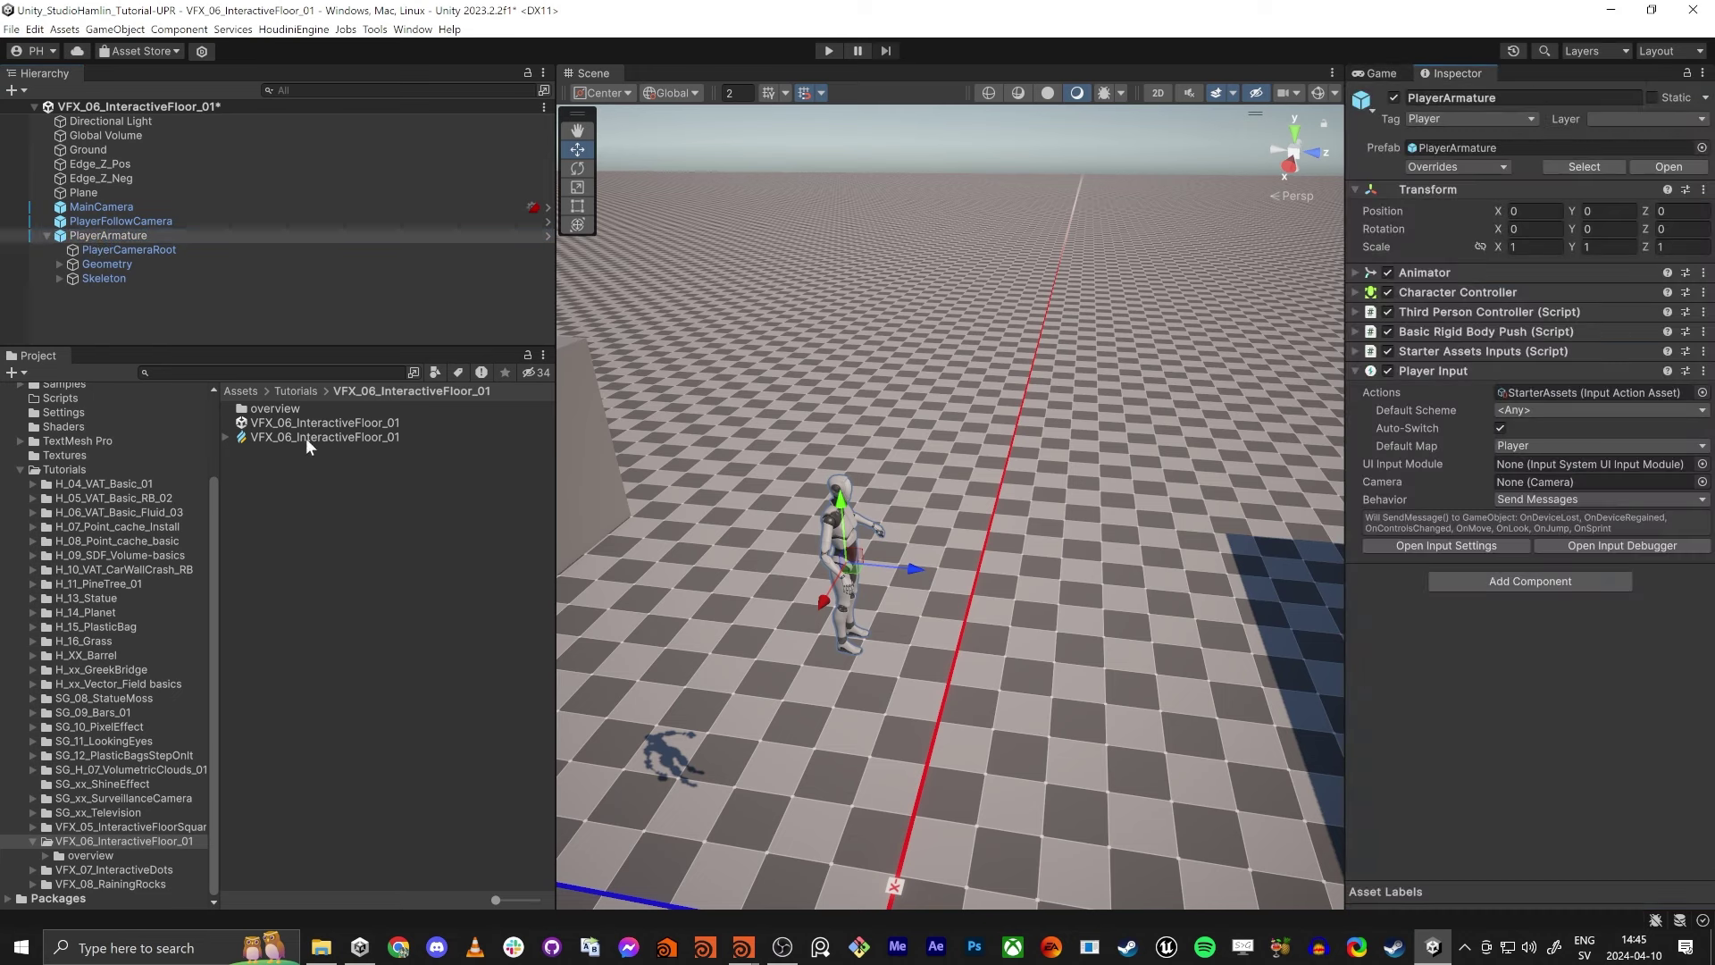
{"action": "left_click_drag", "start_coordinate": [305, 438], "coordinate": [97, 233]}
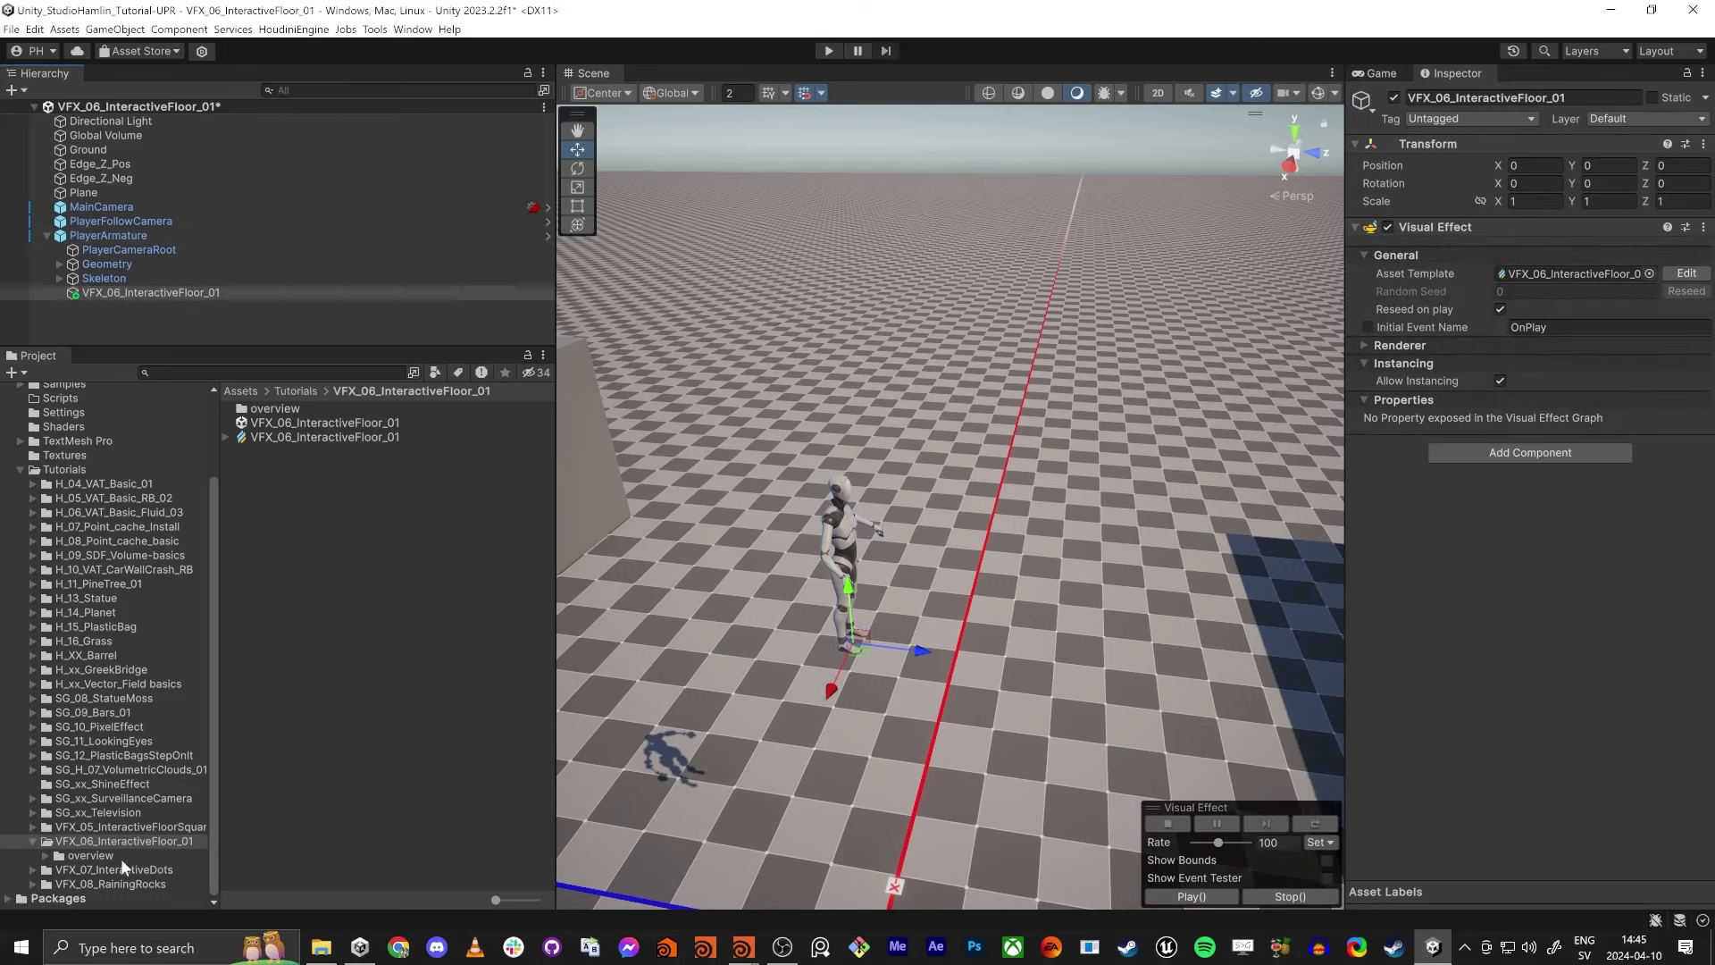
Attach the VFX_06_InteractiveFloor_01_overivew script from the overview folder to the new visual effect object under PlayerArmature.
{"action": "left_click", "coordinate": [90, 855]}
{"action": "left_click_drag", "start_coordinate": [280, 481], "coordinate": [1526, 550]}
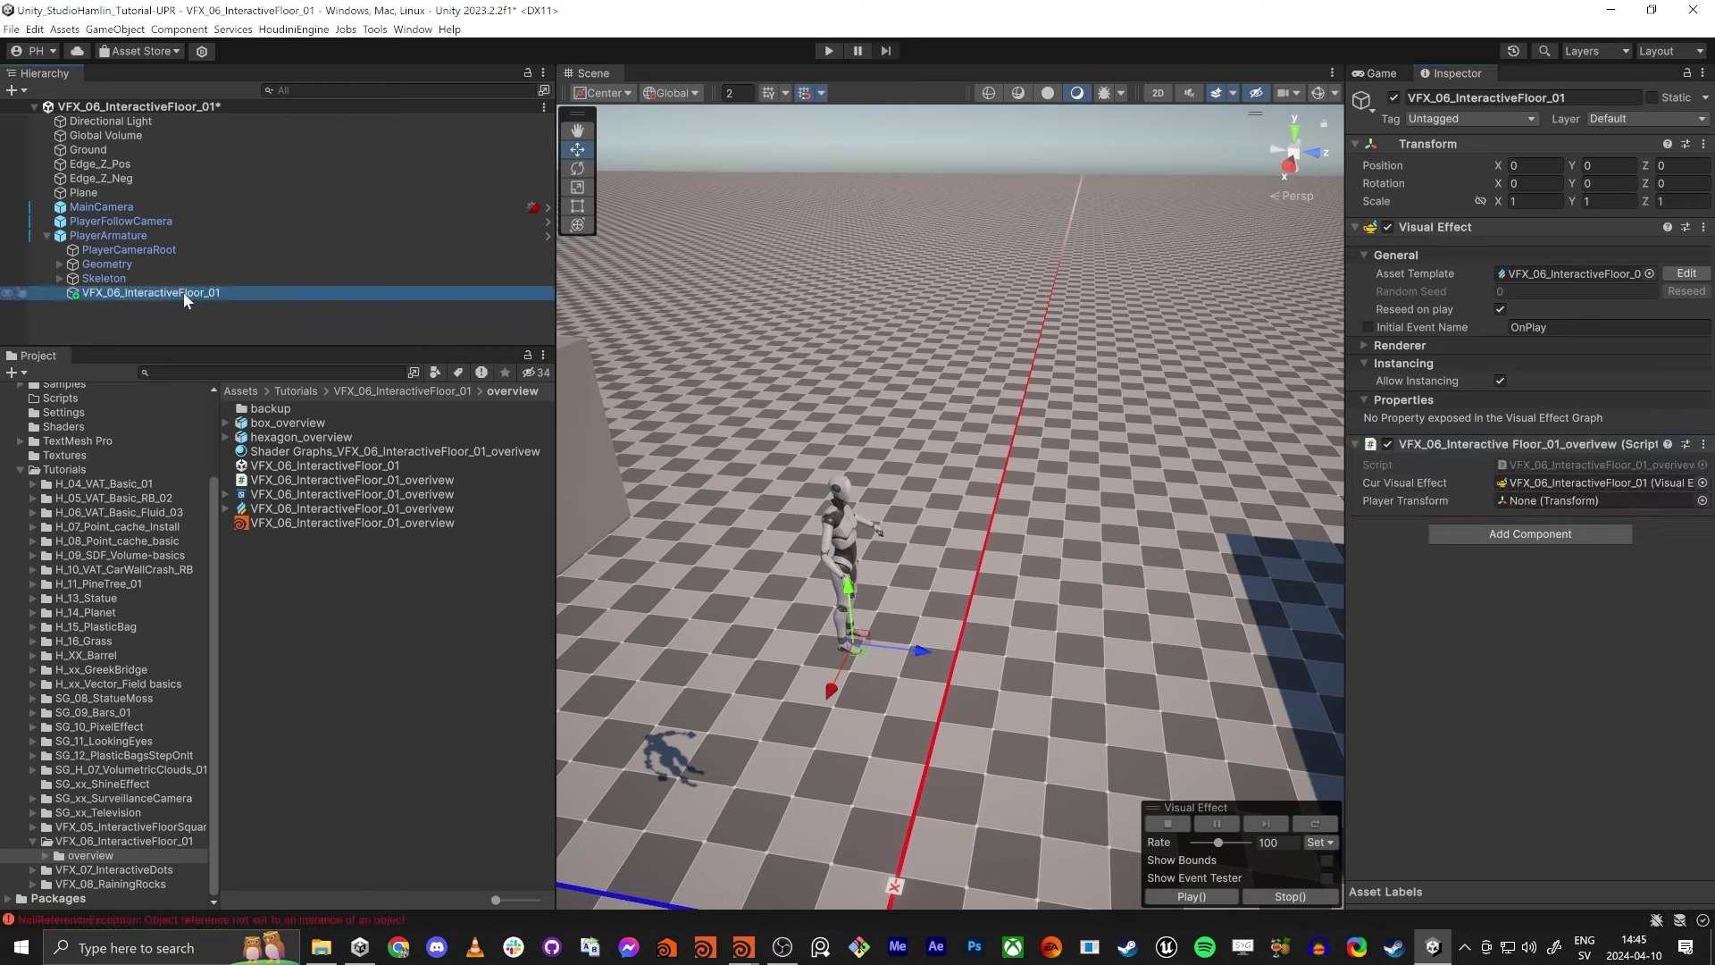
{"action": "left_click", "coordinate": [111, 238]}
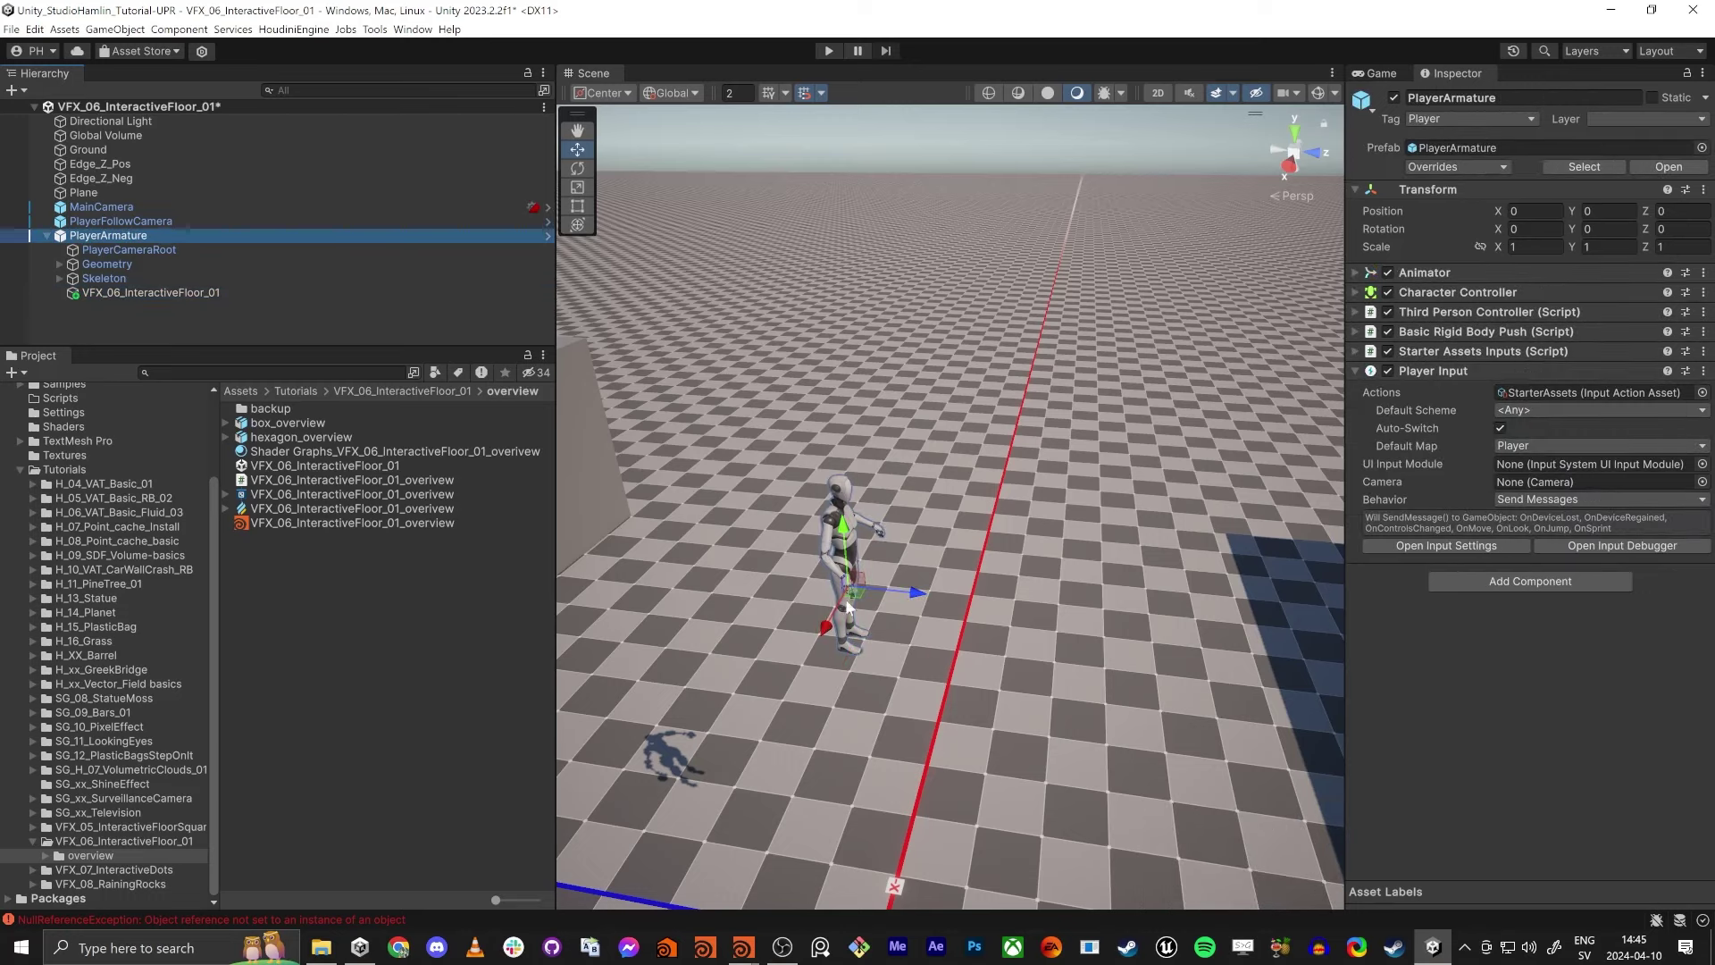
{"action": "right_click_drag", "start_coordinate": [863, 610], "coordinate": [877, 554]}
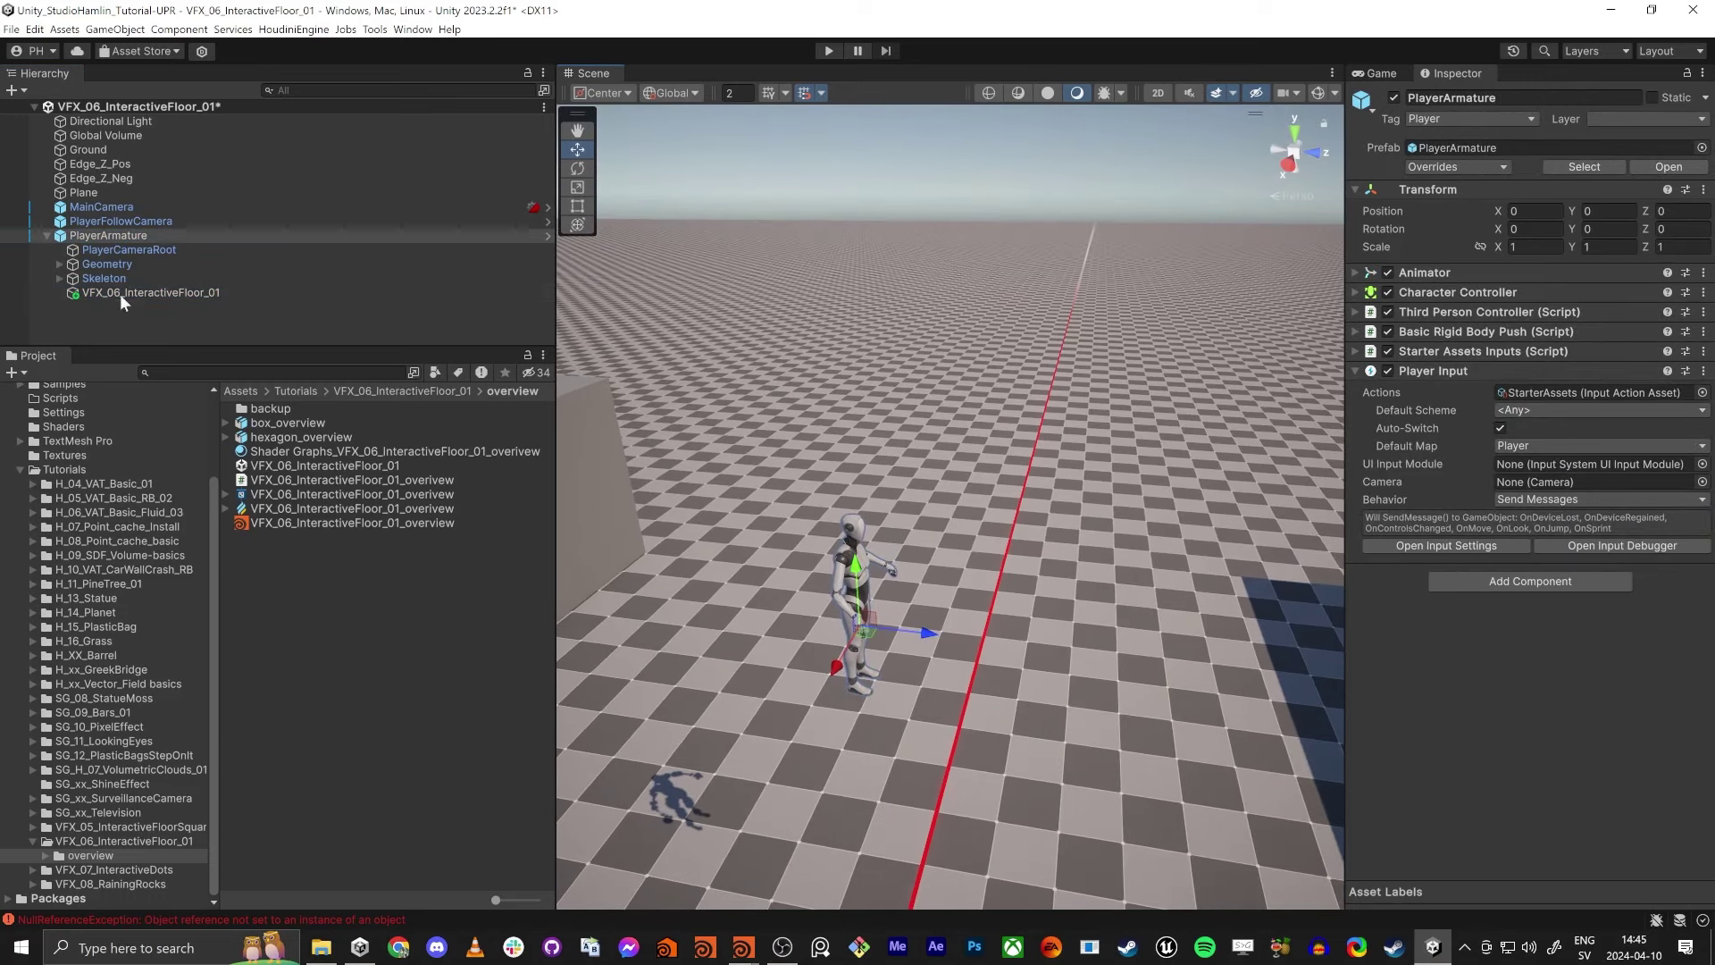
{"action": "left_click", "coordinate": [151, 294]}
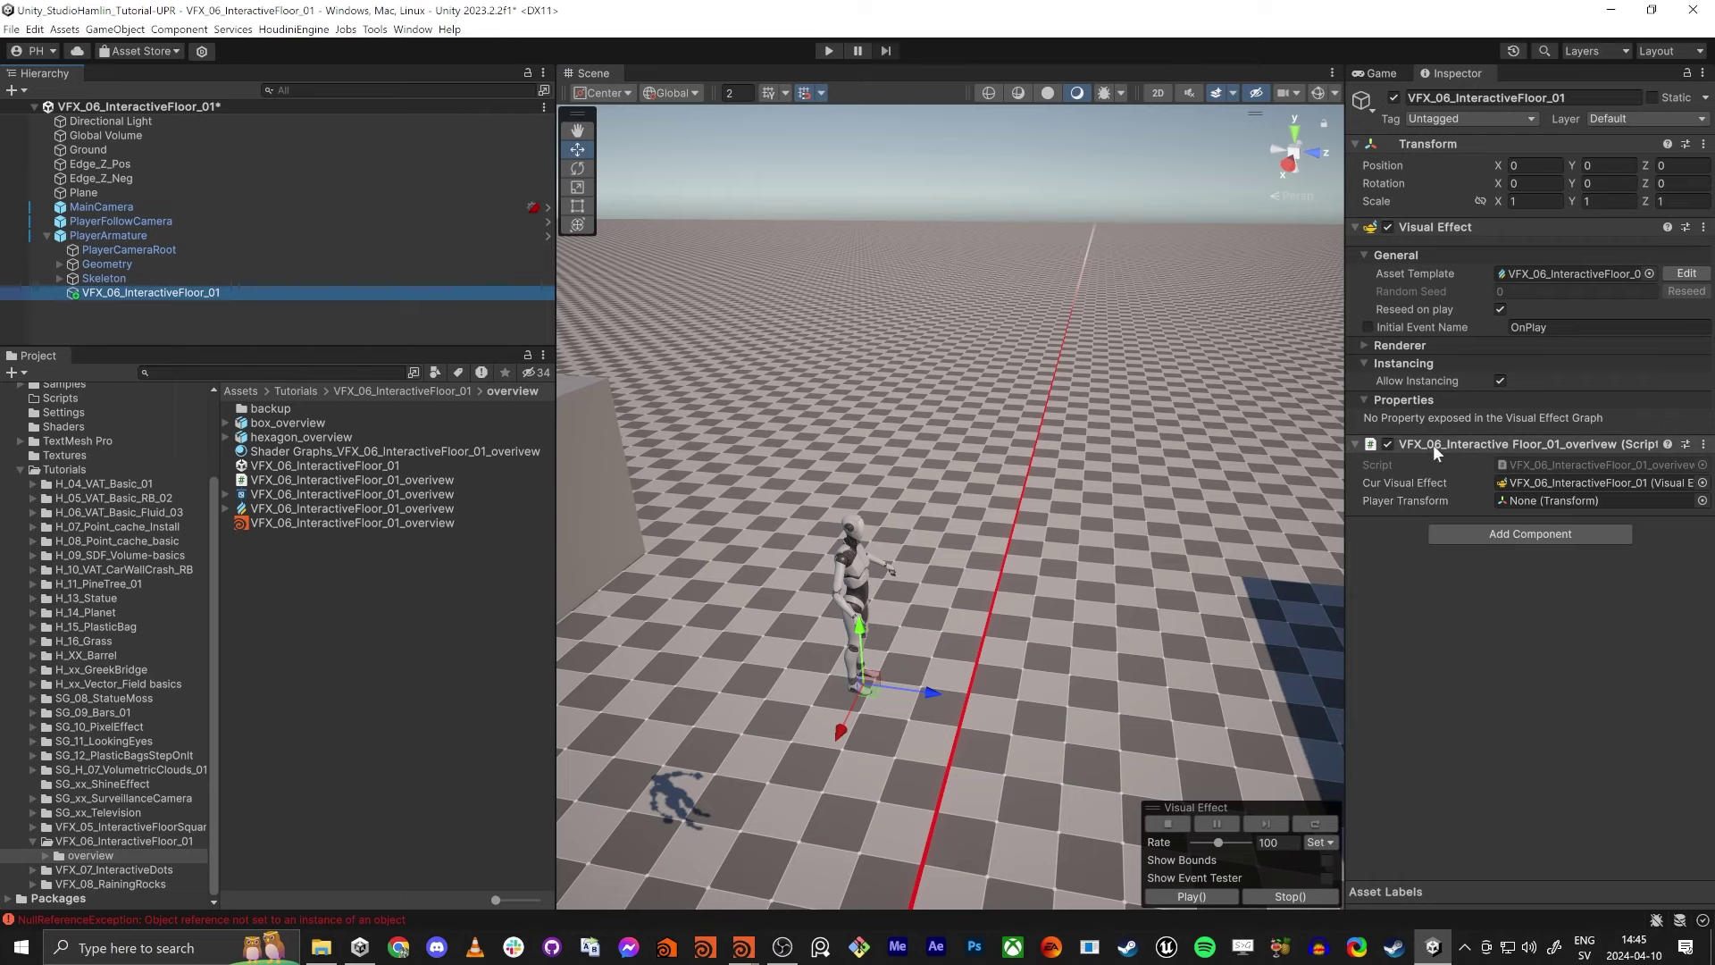
Open the attached script in Visual Studio, close the VFX_07 script, and examine the ExecuteInEditMode attribute, VFX namespace and public variables.
{"action": "left_click", "coordinate": [1531, 468]}
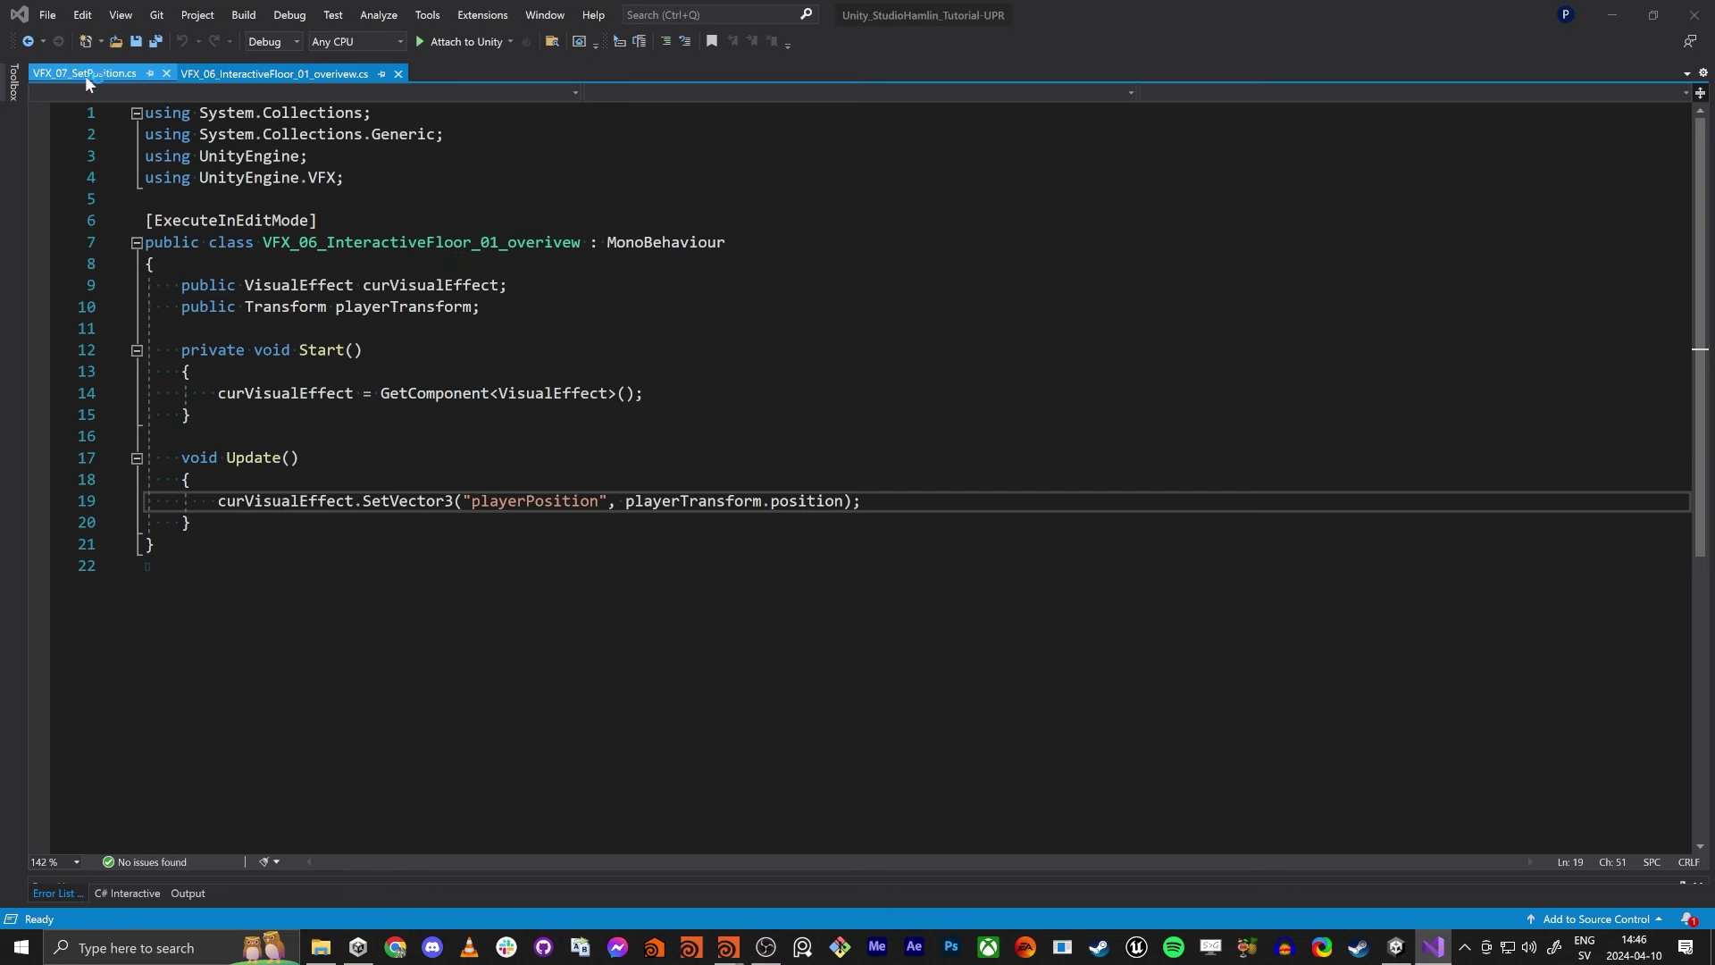
{"action": "middle_click", "coordinate": [83, 75]}
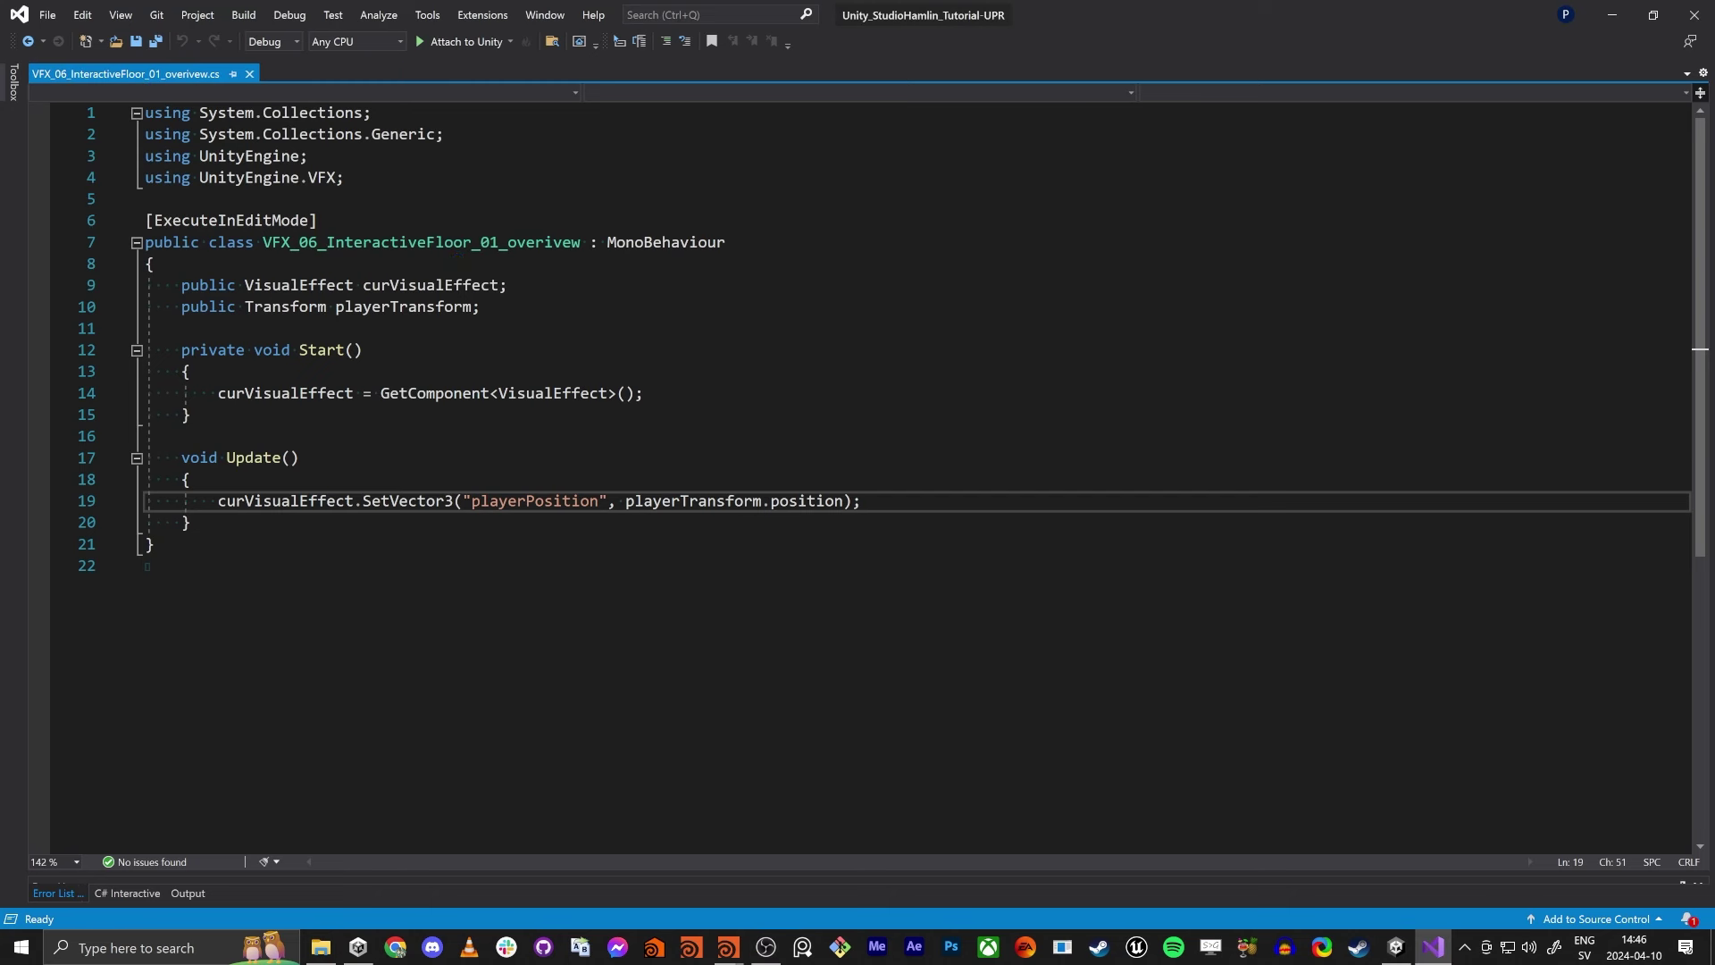
{"action": "triple_click", "coordinate": [293, 223]}
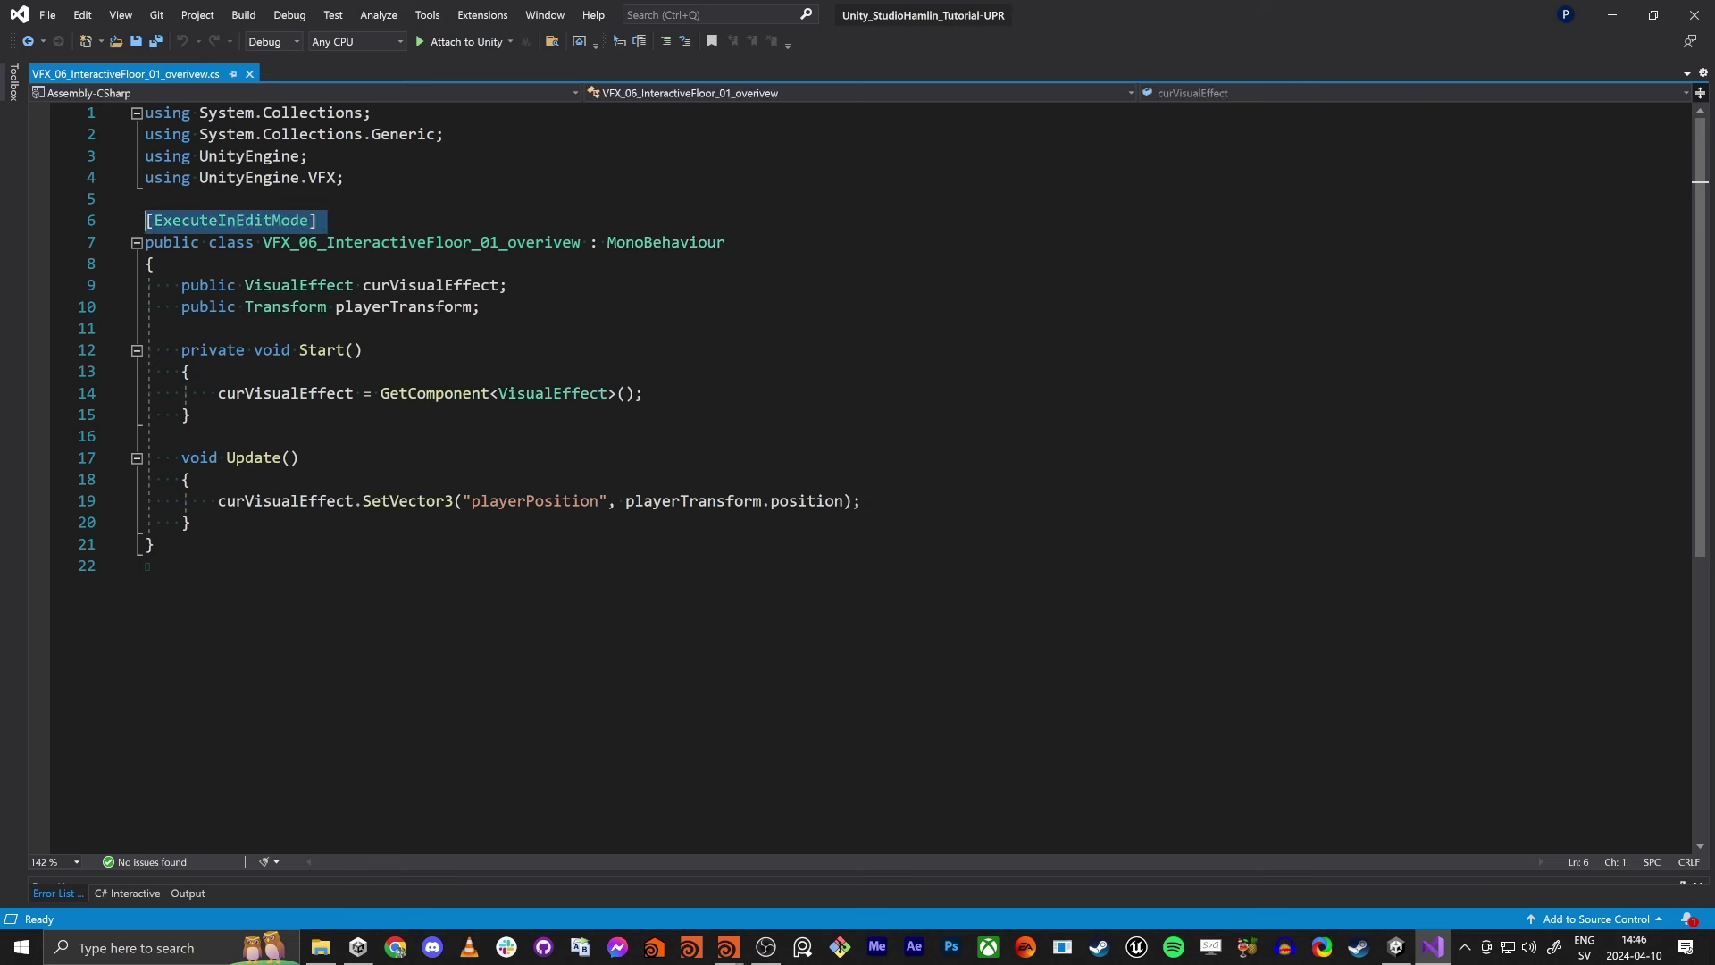
{"action": "left_click", "coordinate": [228, 220]}
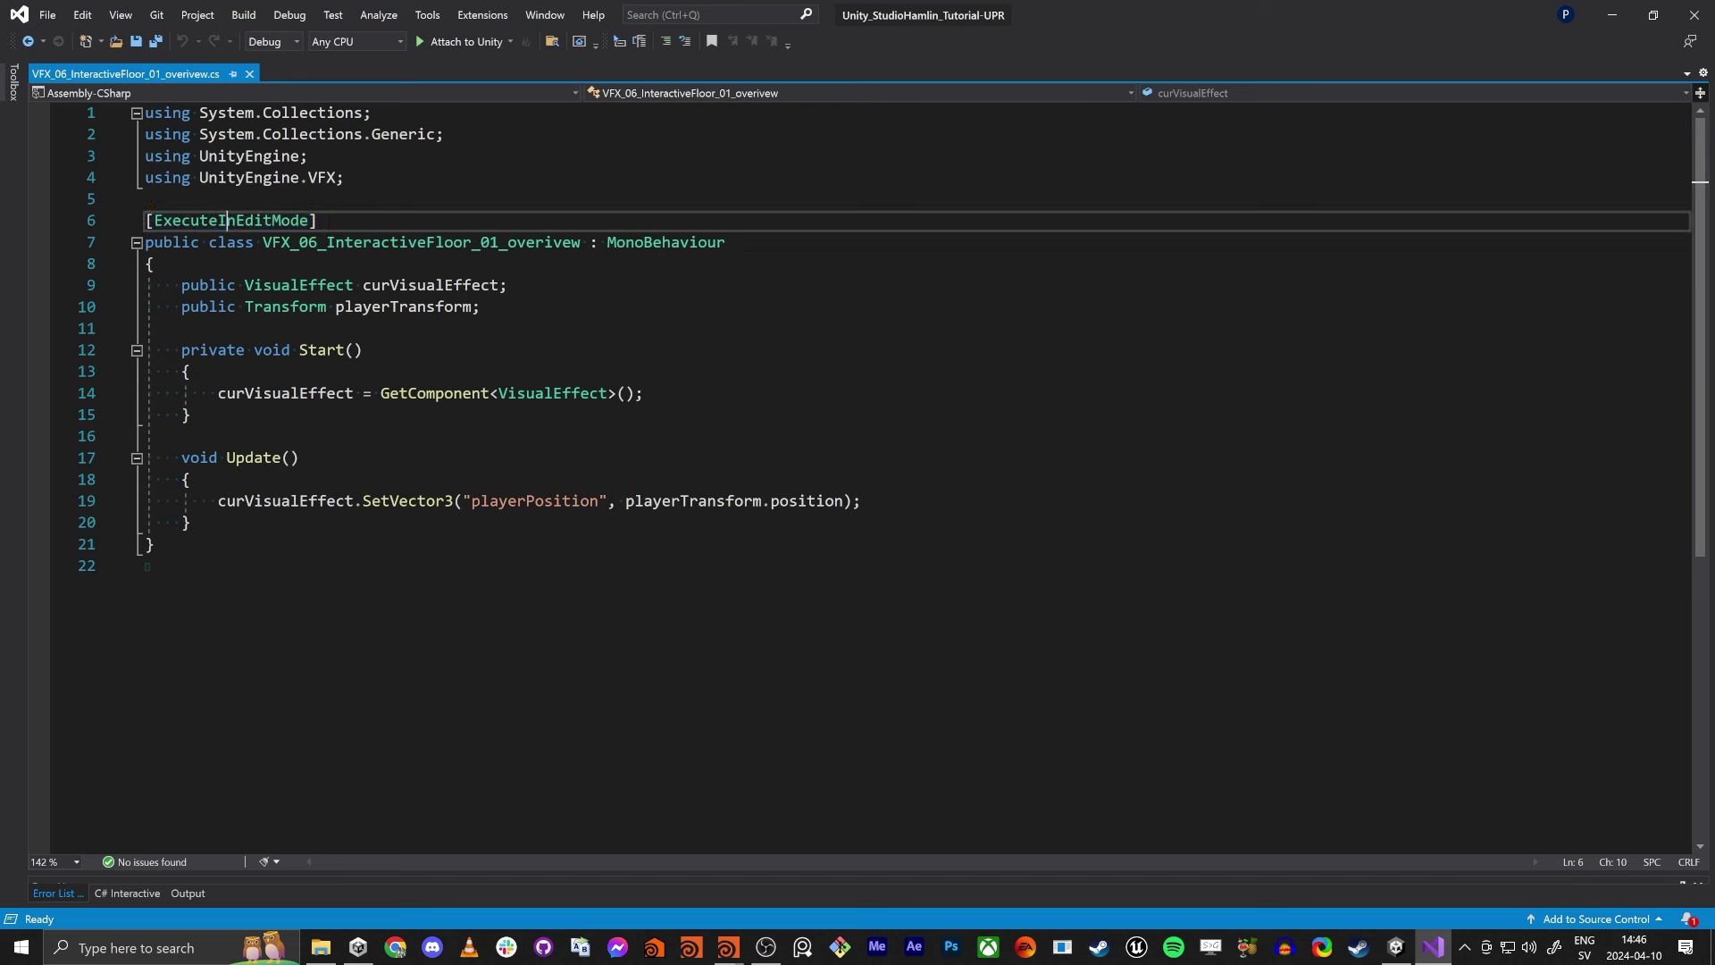
{"action": "double_click", "coordinate": [241, 221]}
{"action": "triple_click", "coordinate": [259, 177]}
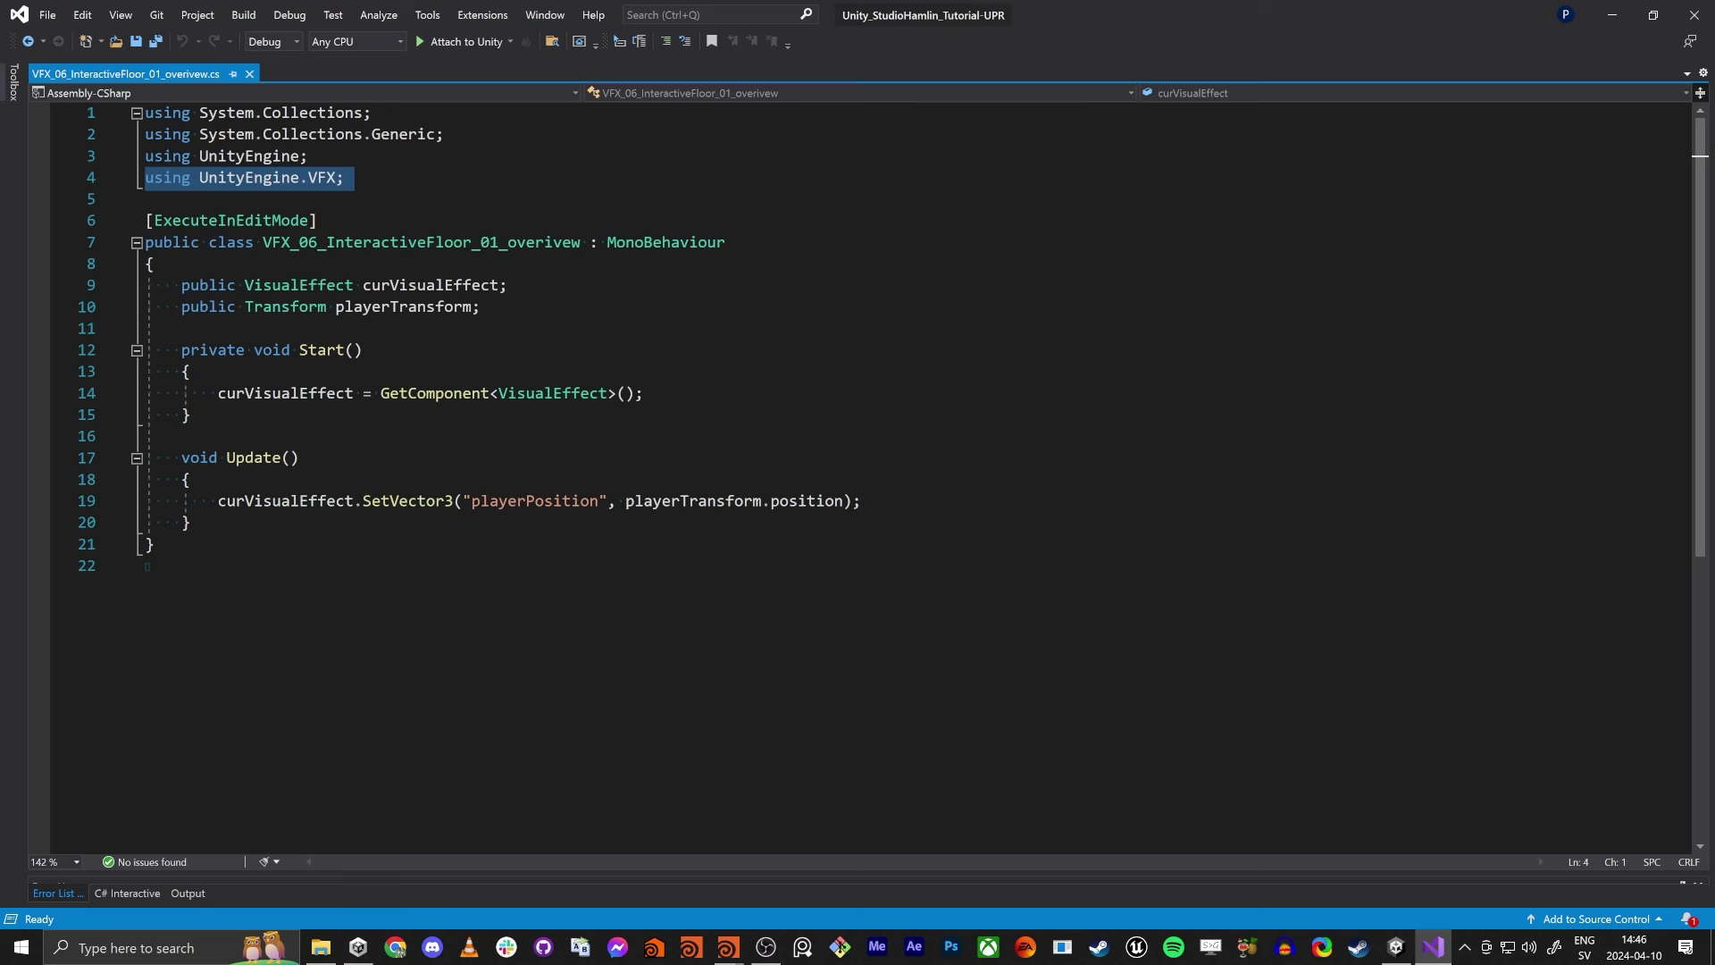
{"action": "double_click", "coordinate": [303, 285]}
{"action": "double_click", "coordinate": [286, 306]}
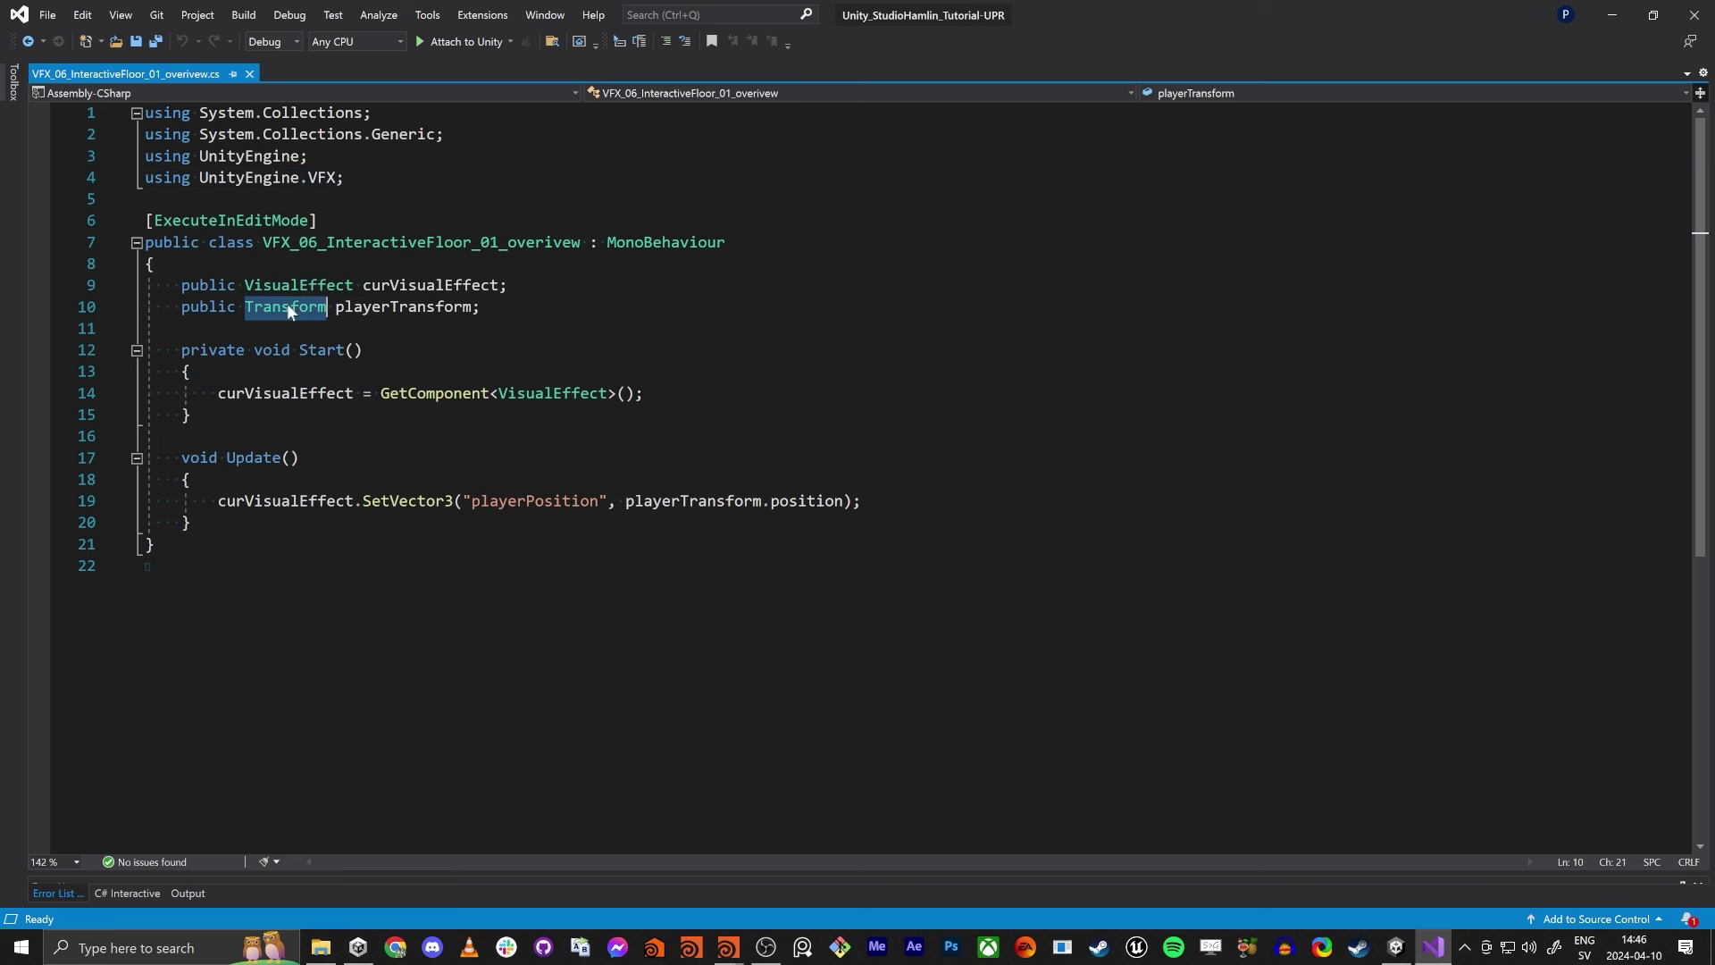
{"action": "double_click", "coordinate": [397, 307]}
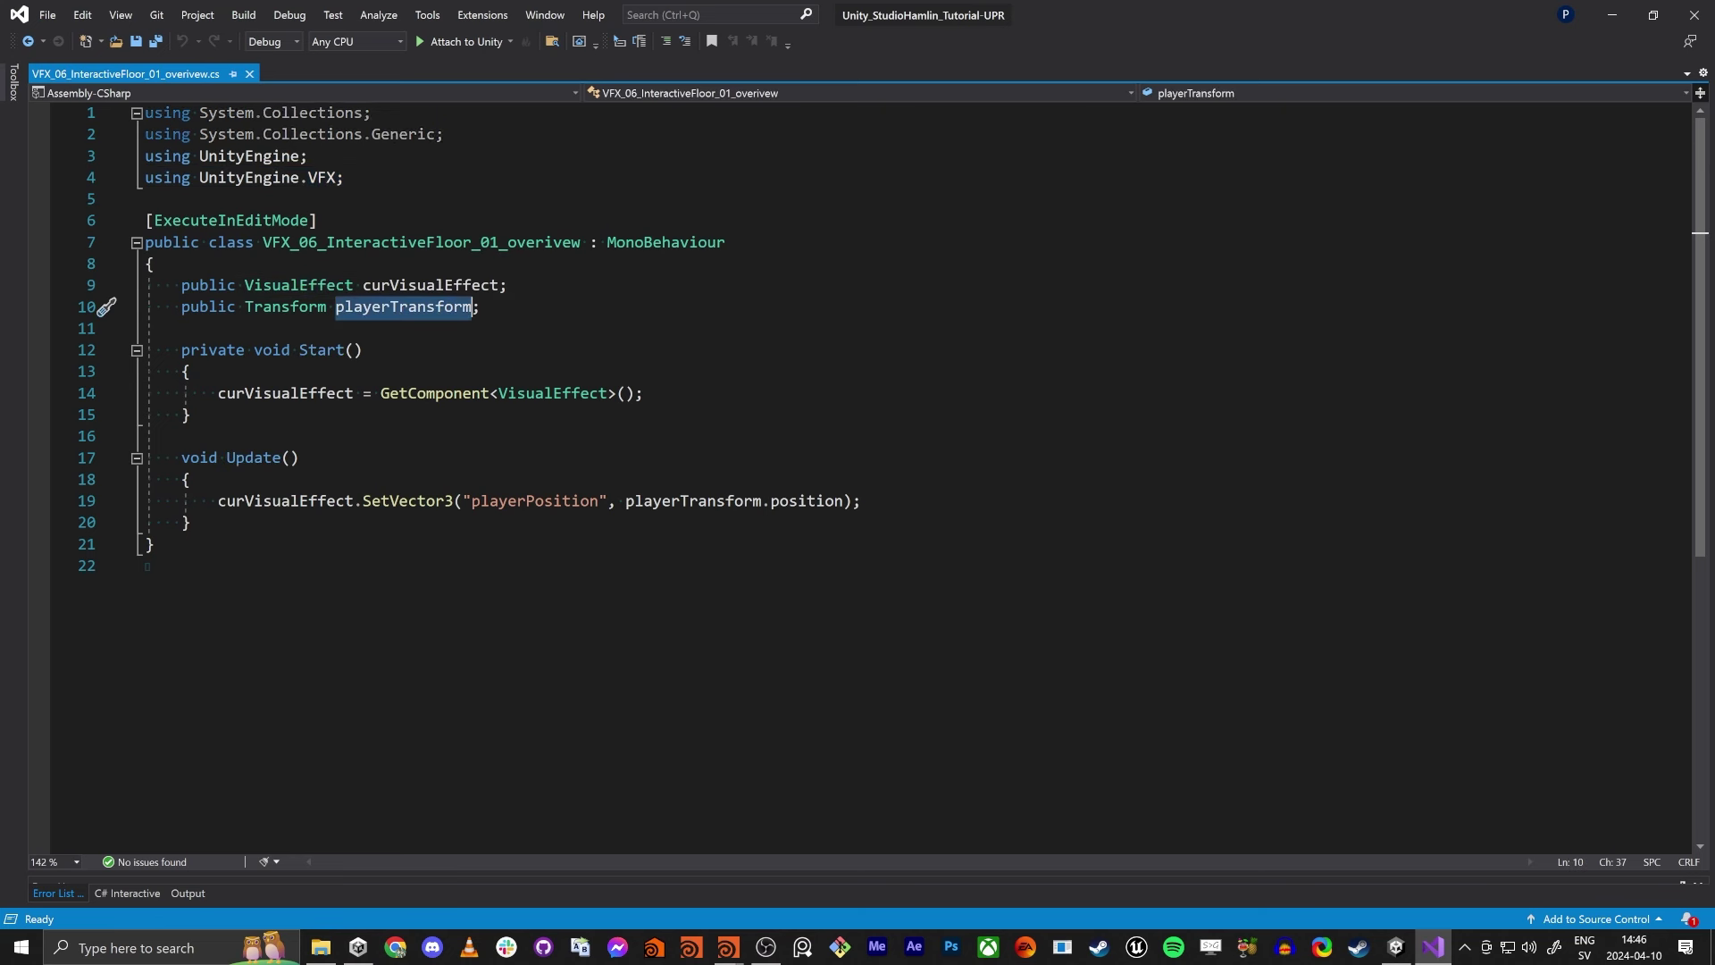
Examine how the Start and Update methods get the VisualEffect component and pass the player's position to the playerPosition property.
{"action": "double_click", "coordinate": [268, 394]}
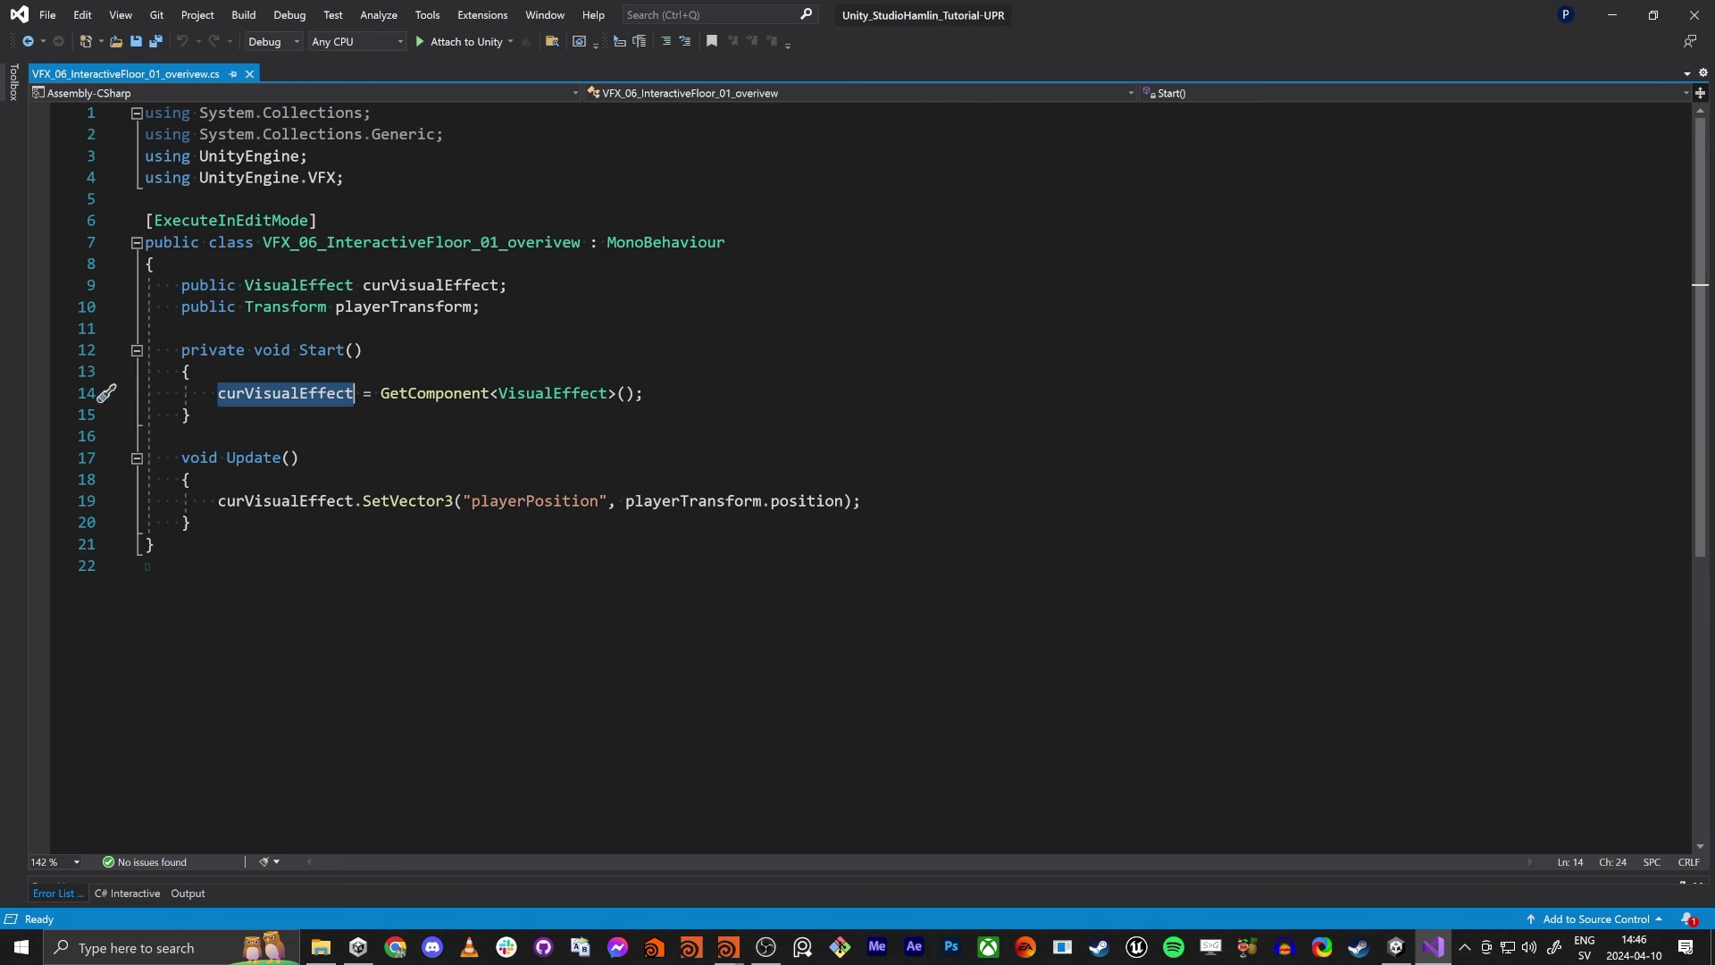
{"action": "double_click", "coordinate": [286, 501]}
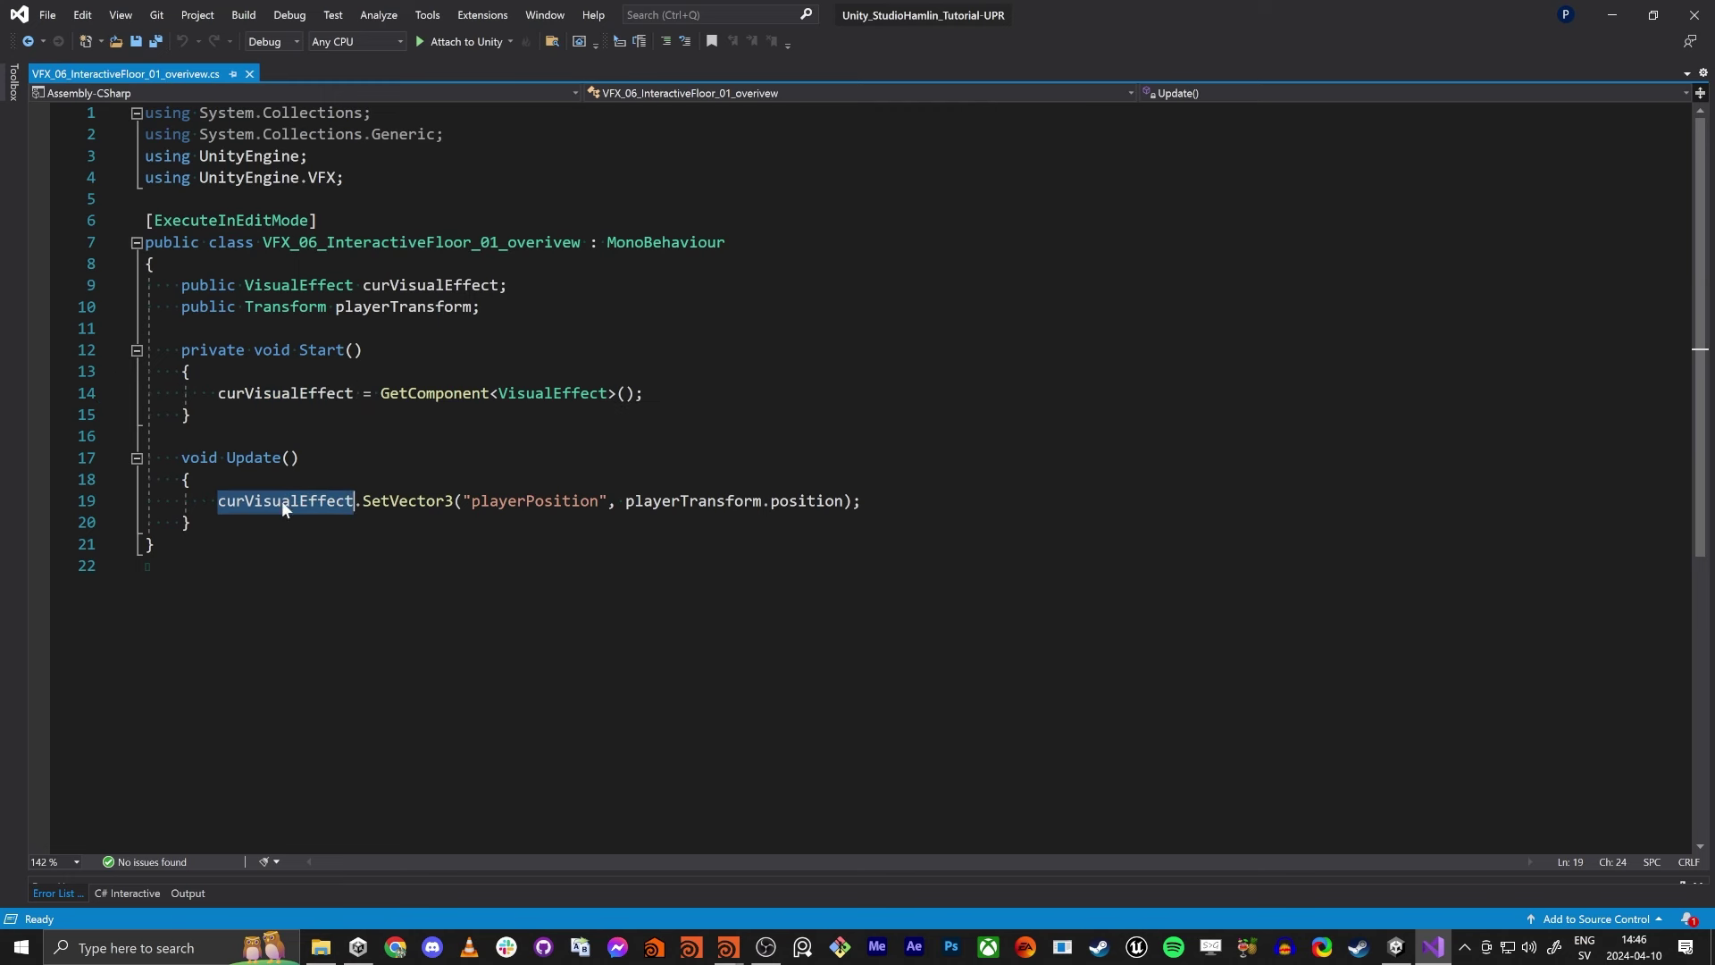
{"action": "double_click", "coordinate": [558, 505]}
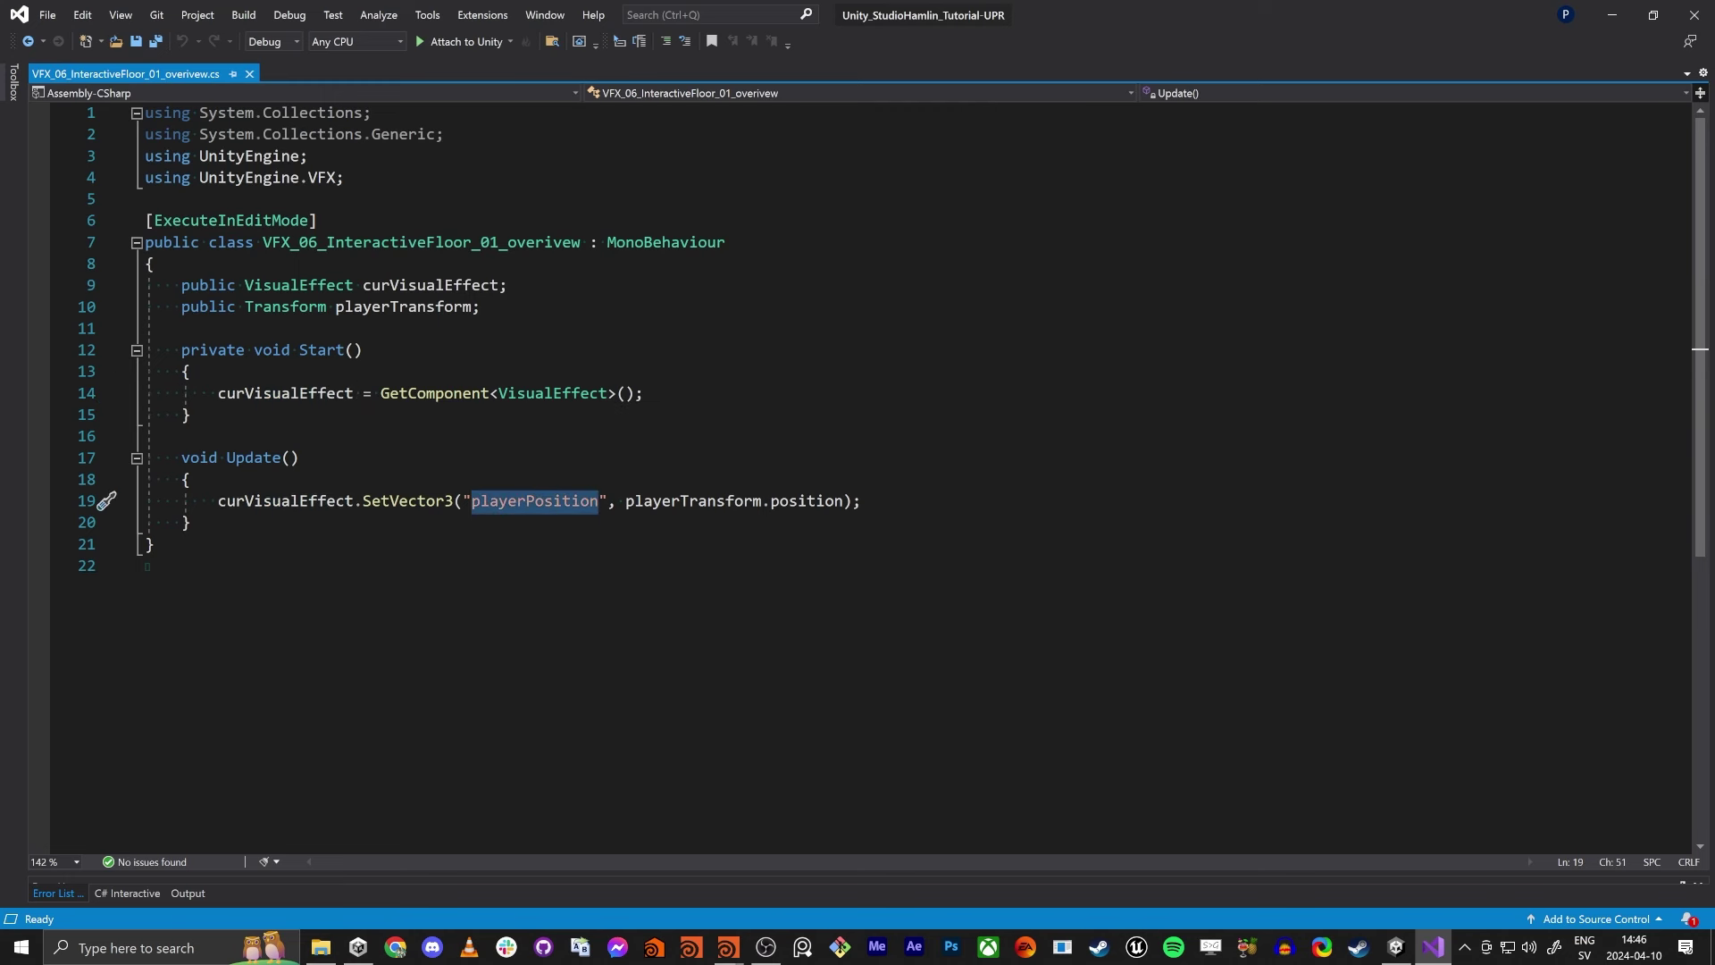
{"action": "double_click", "coordinate": [833, 508]}
{"action": "left_click", "coordinate": [873, 591]}
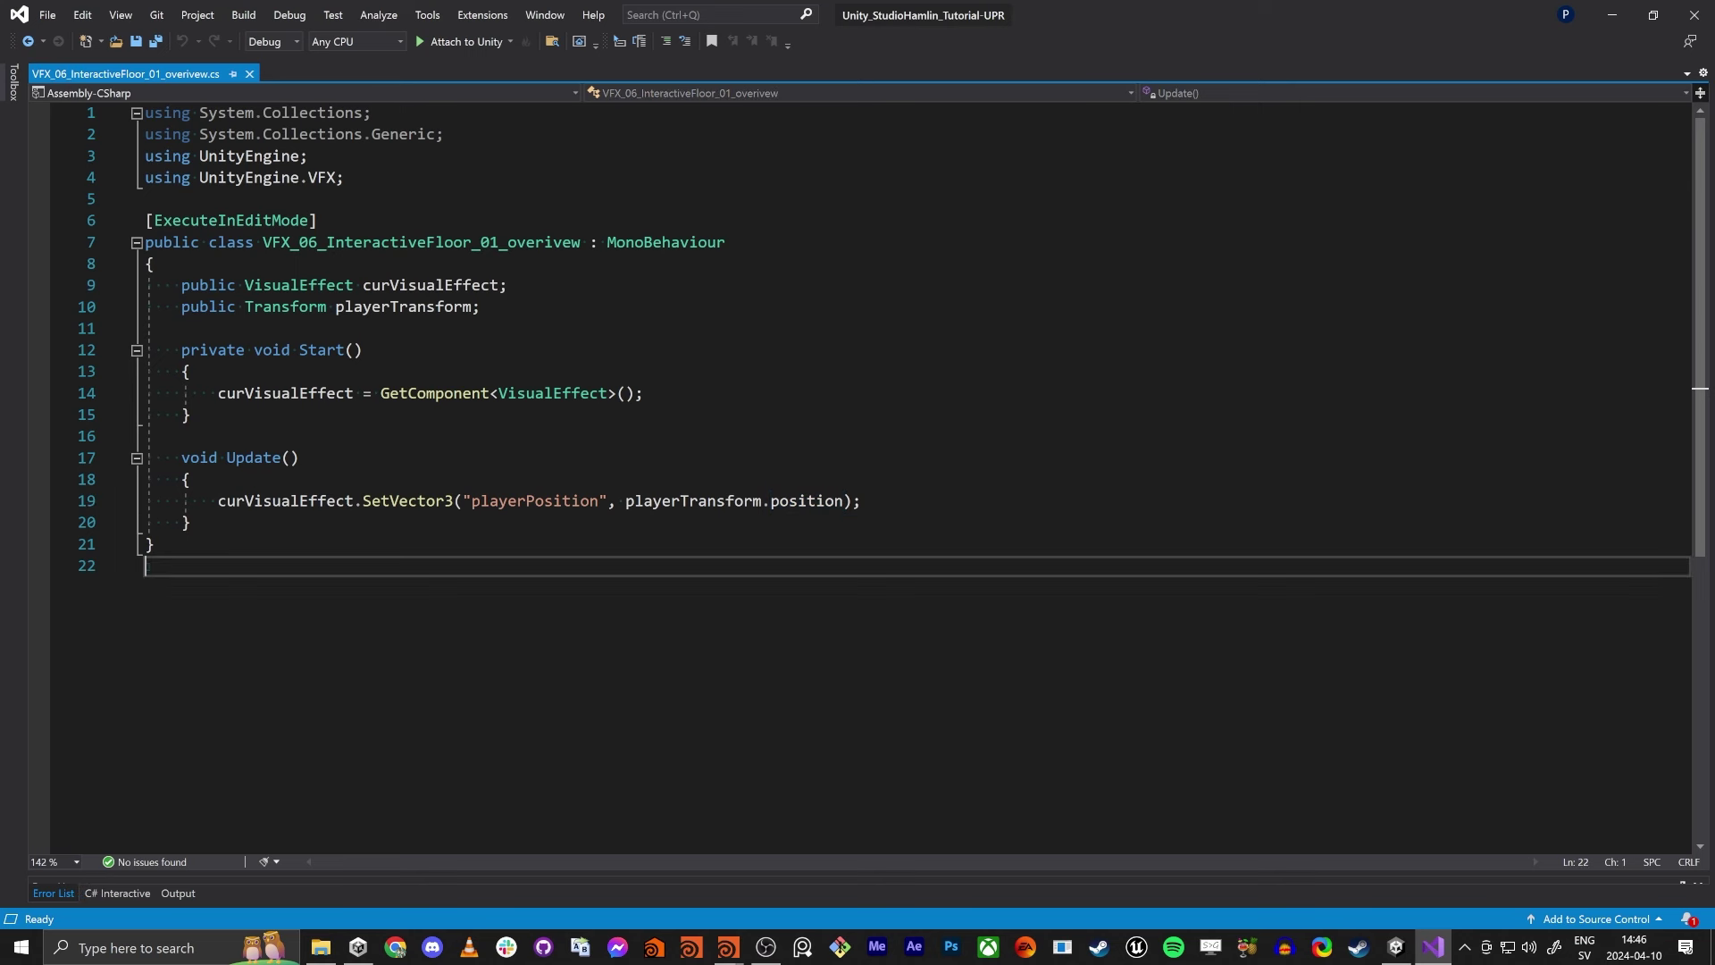
{"action": "left_click_drag", "start_coordinate": [218, 501], "coordinate": [863, 501]}
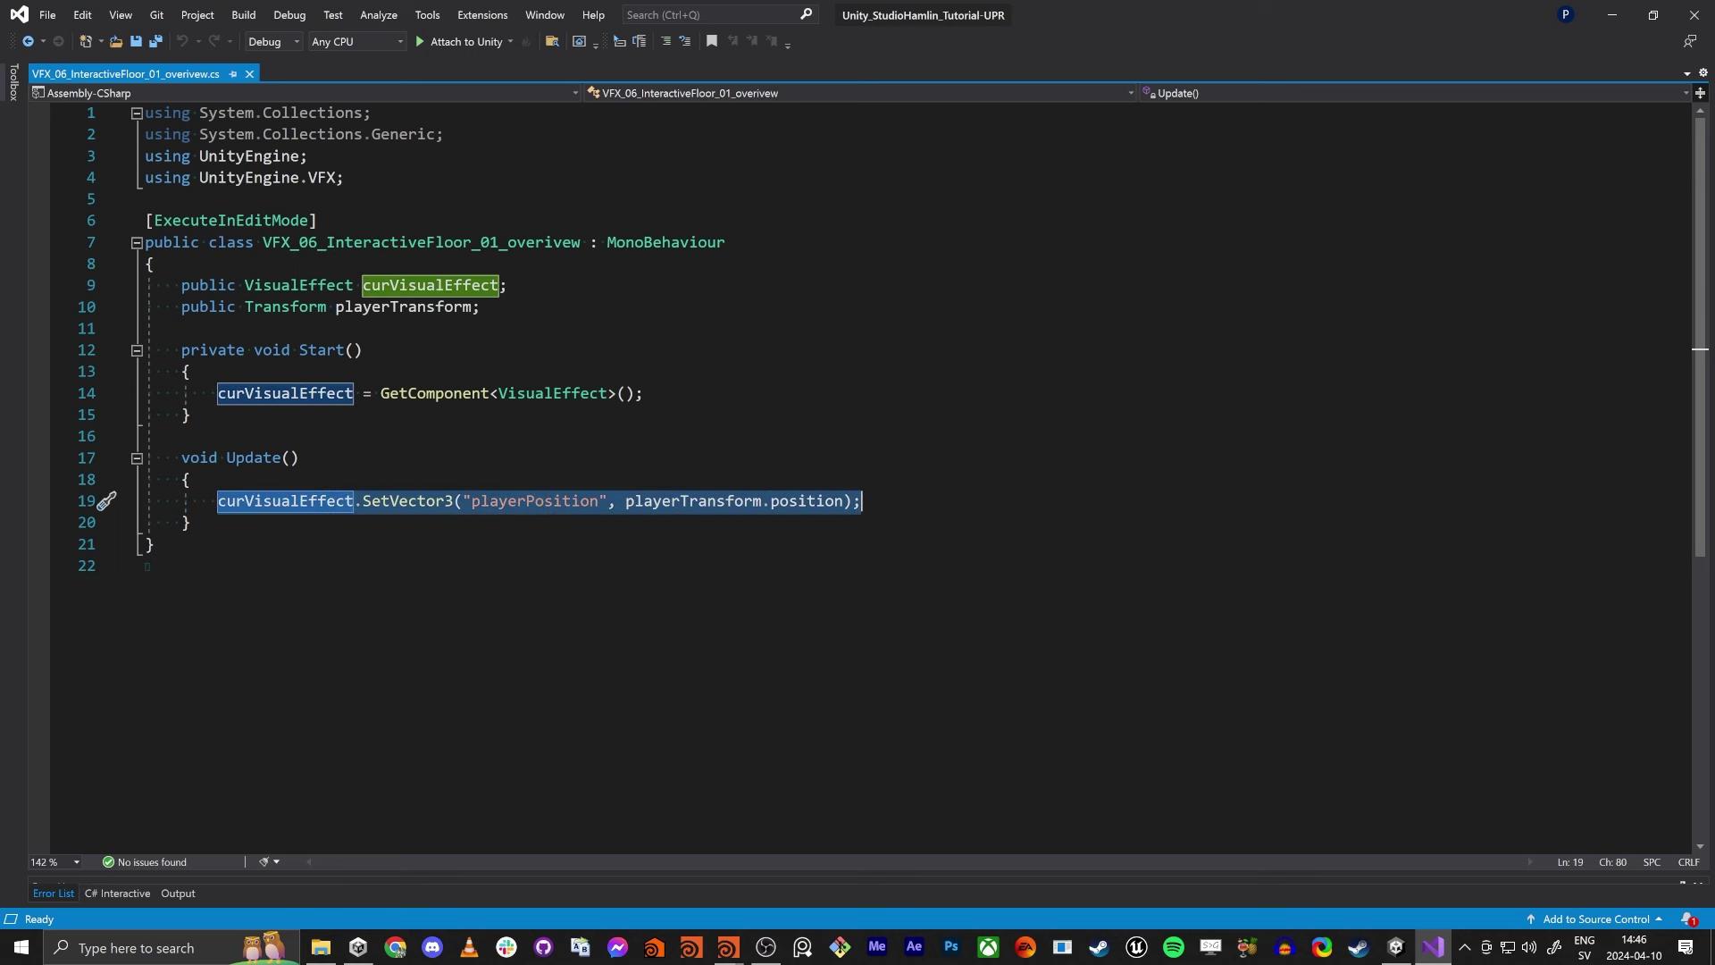
{"action": "left_click", "coordinate": [697, 572]}
{"action": "double_click", "coordinate": [541, 501]}
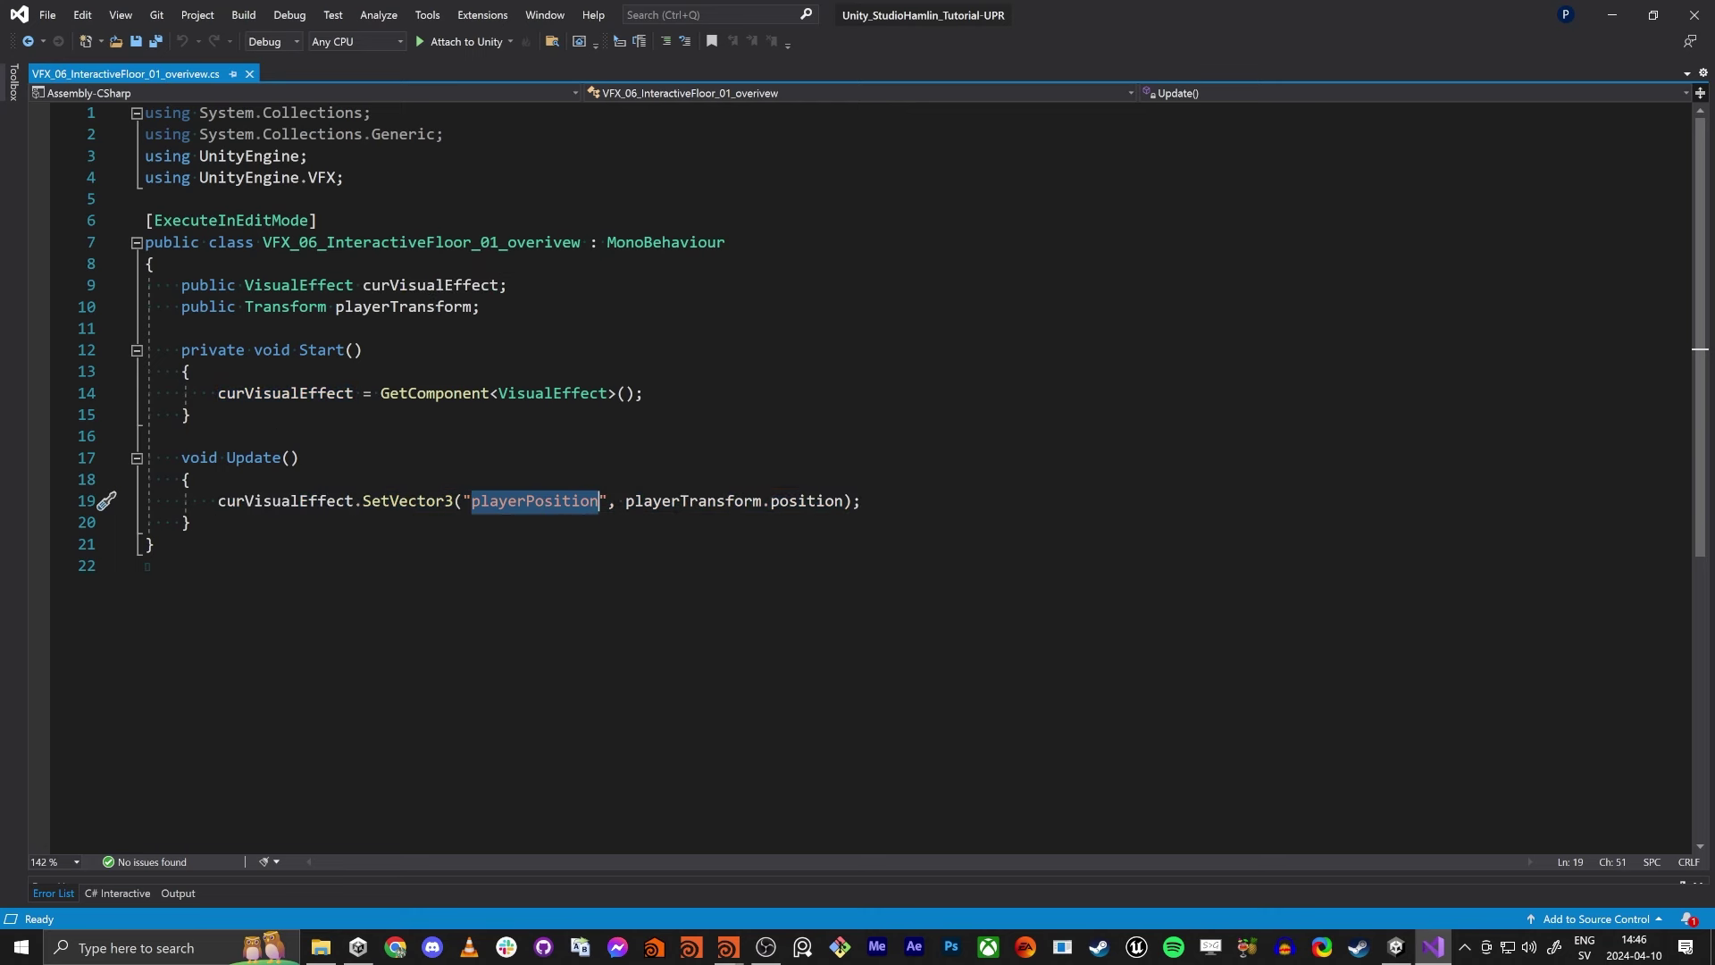
Switch back to Unity and open the VFX_06_InteractiveFloor_01 visual effect asset from its tutorial folder for editing.
{"action": "left_click", "coordinate": [1604, 15]}
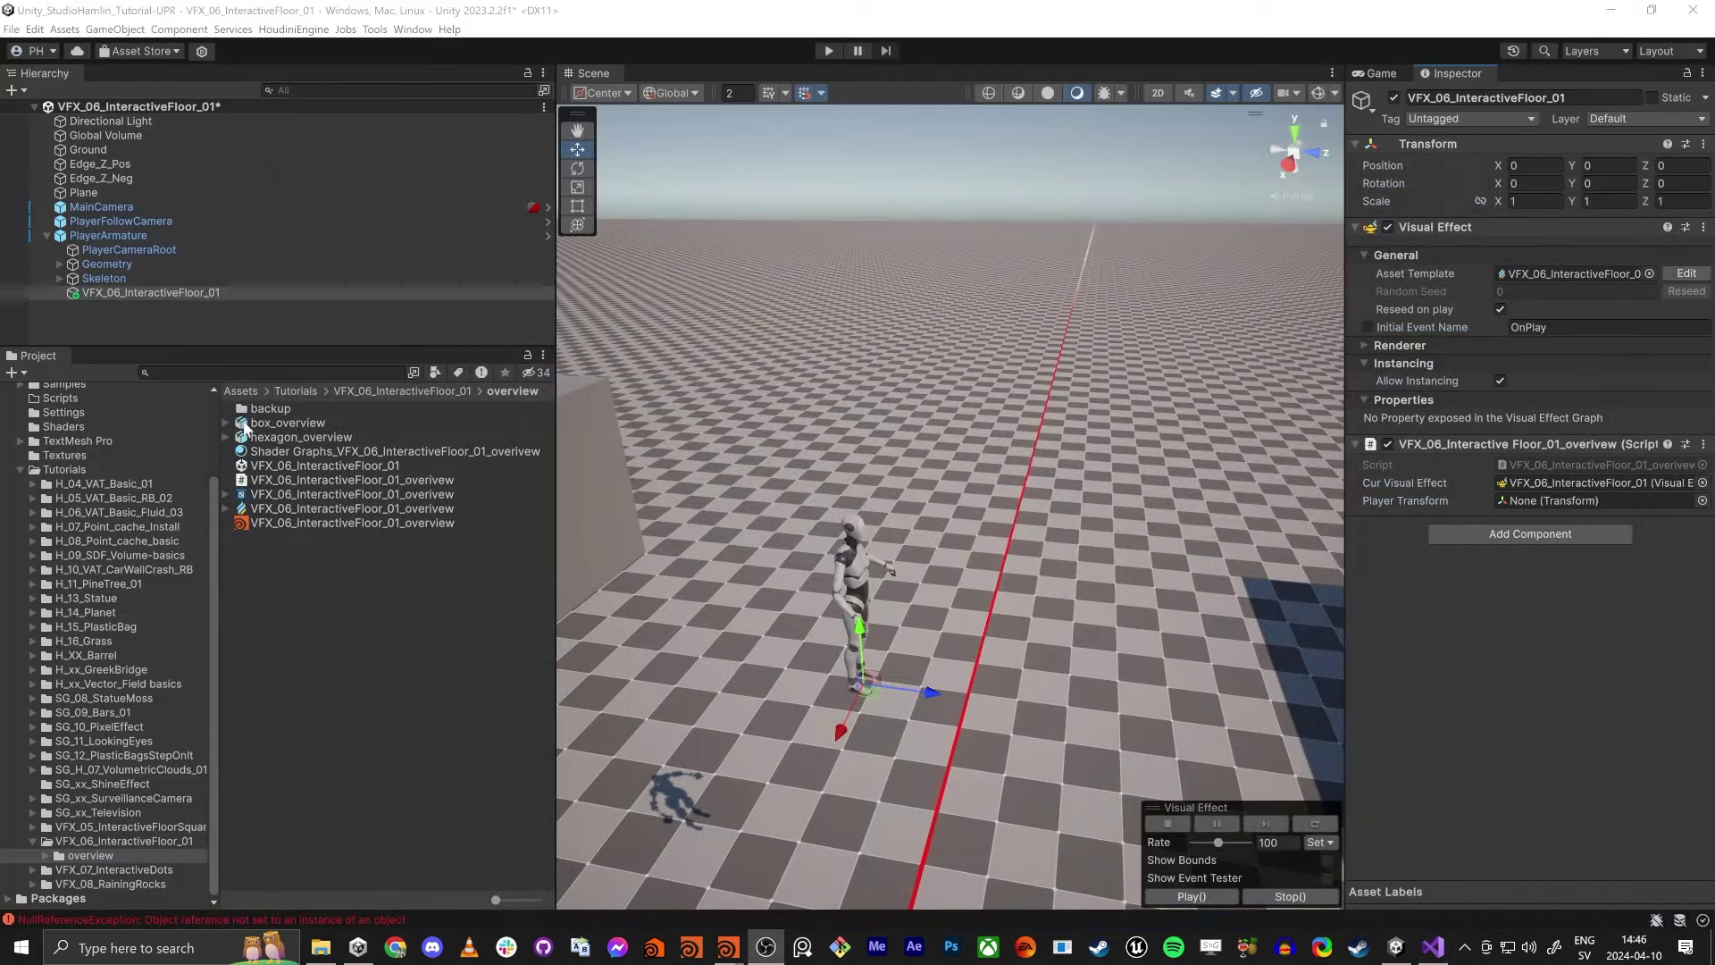
{"action": "left_click", "coordinate": [304, 509]}
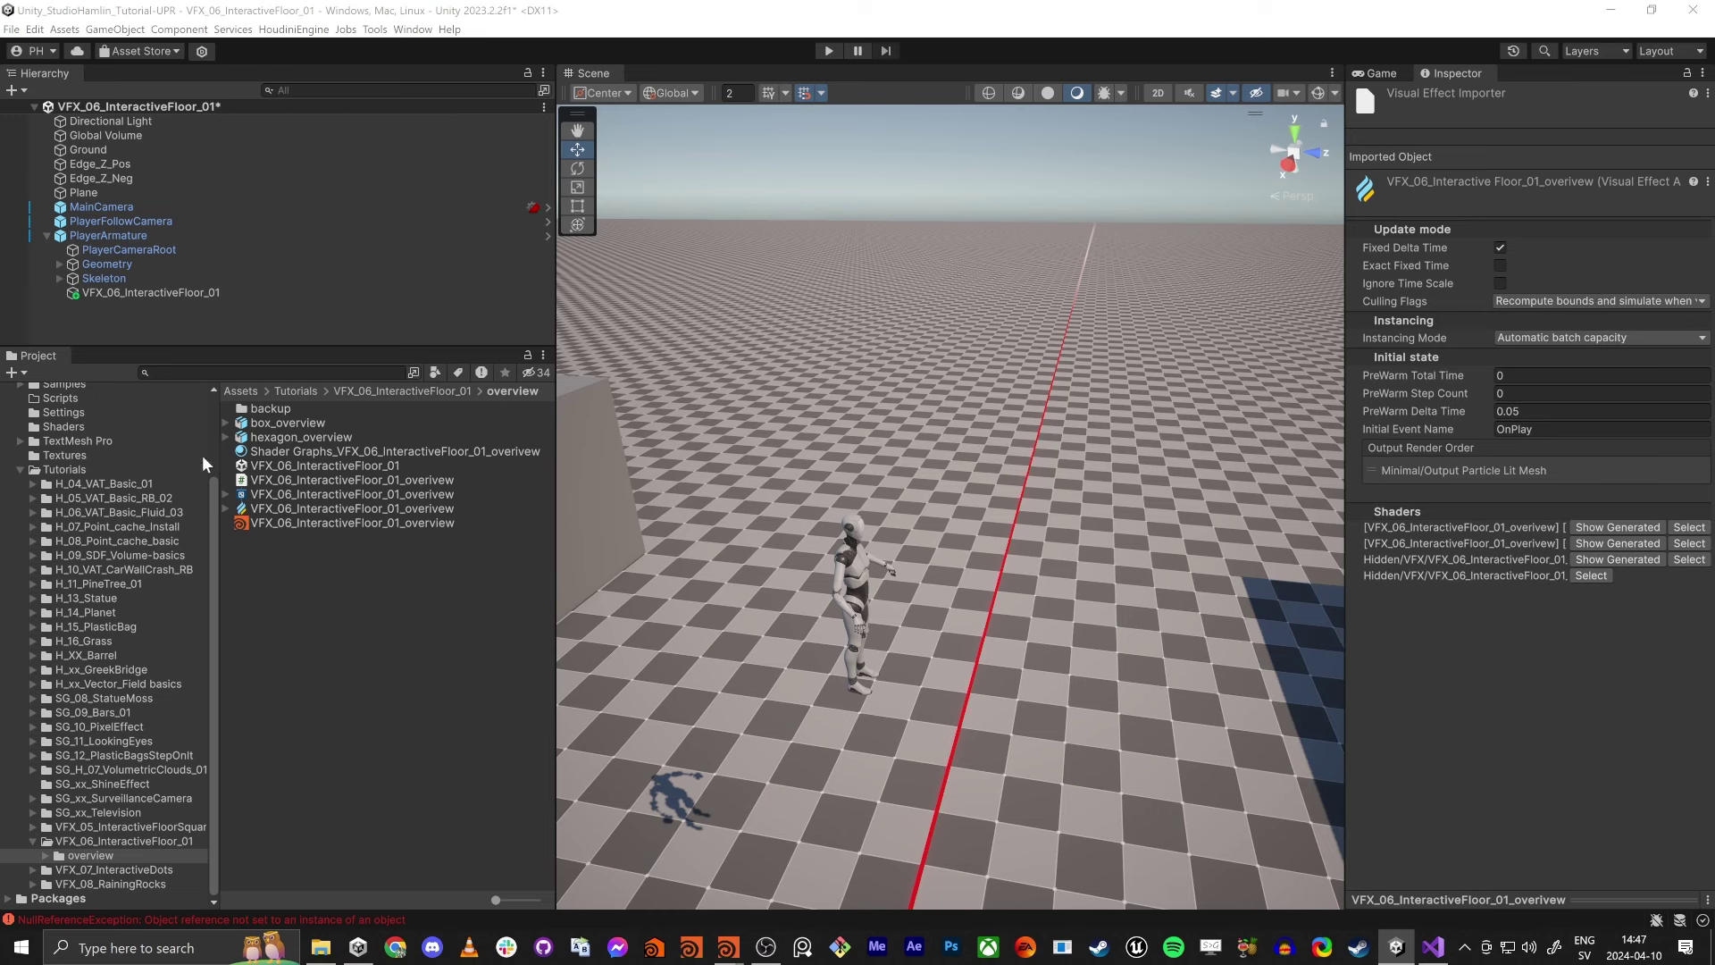
{"action": "left_click", "coordinate": [439, 391]}
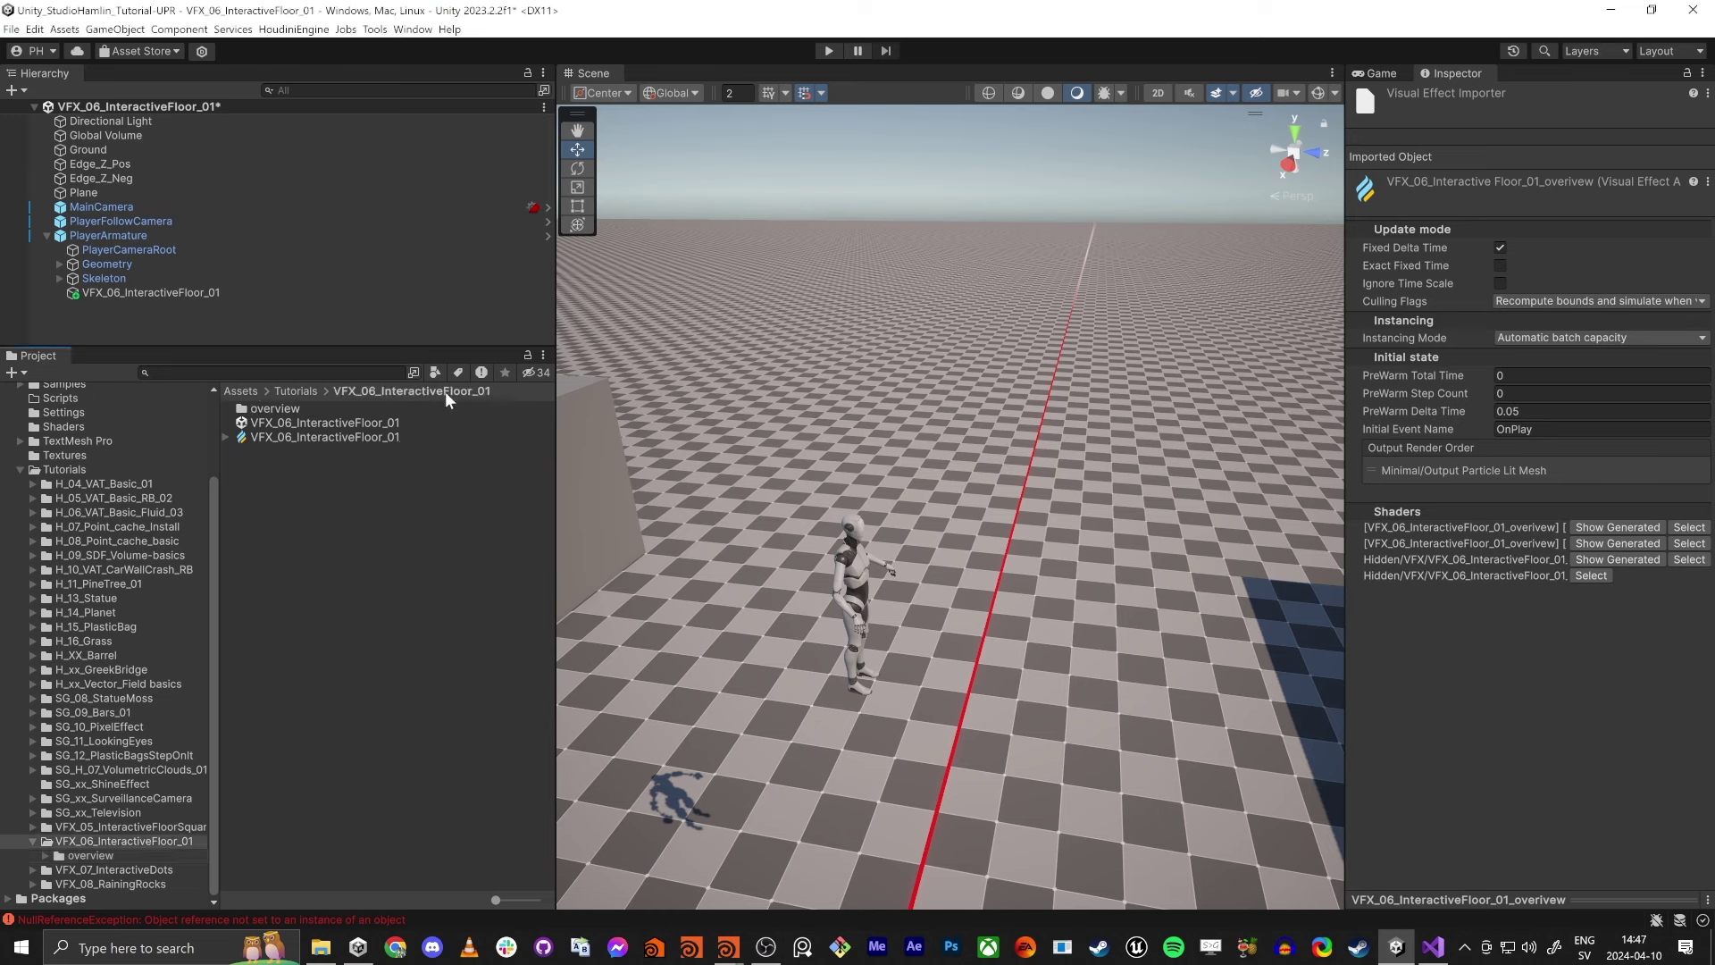
{"action": "left_click", "coordinate": [278, 437]}
{"action": "double_click", "coordinate": [278, 436]}
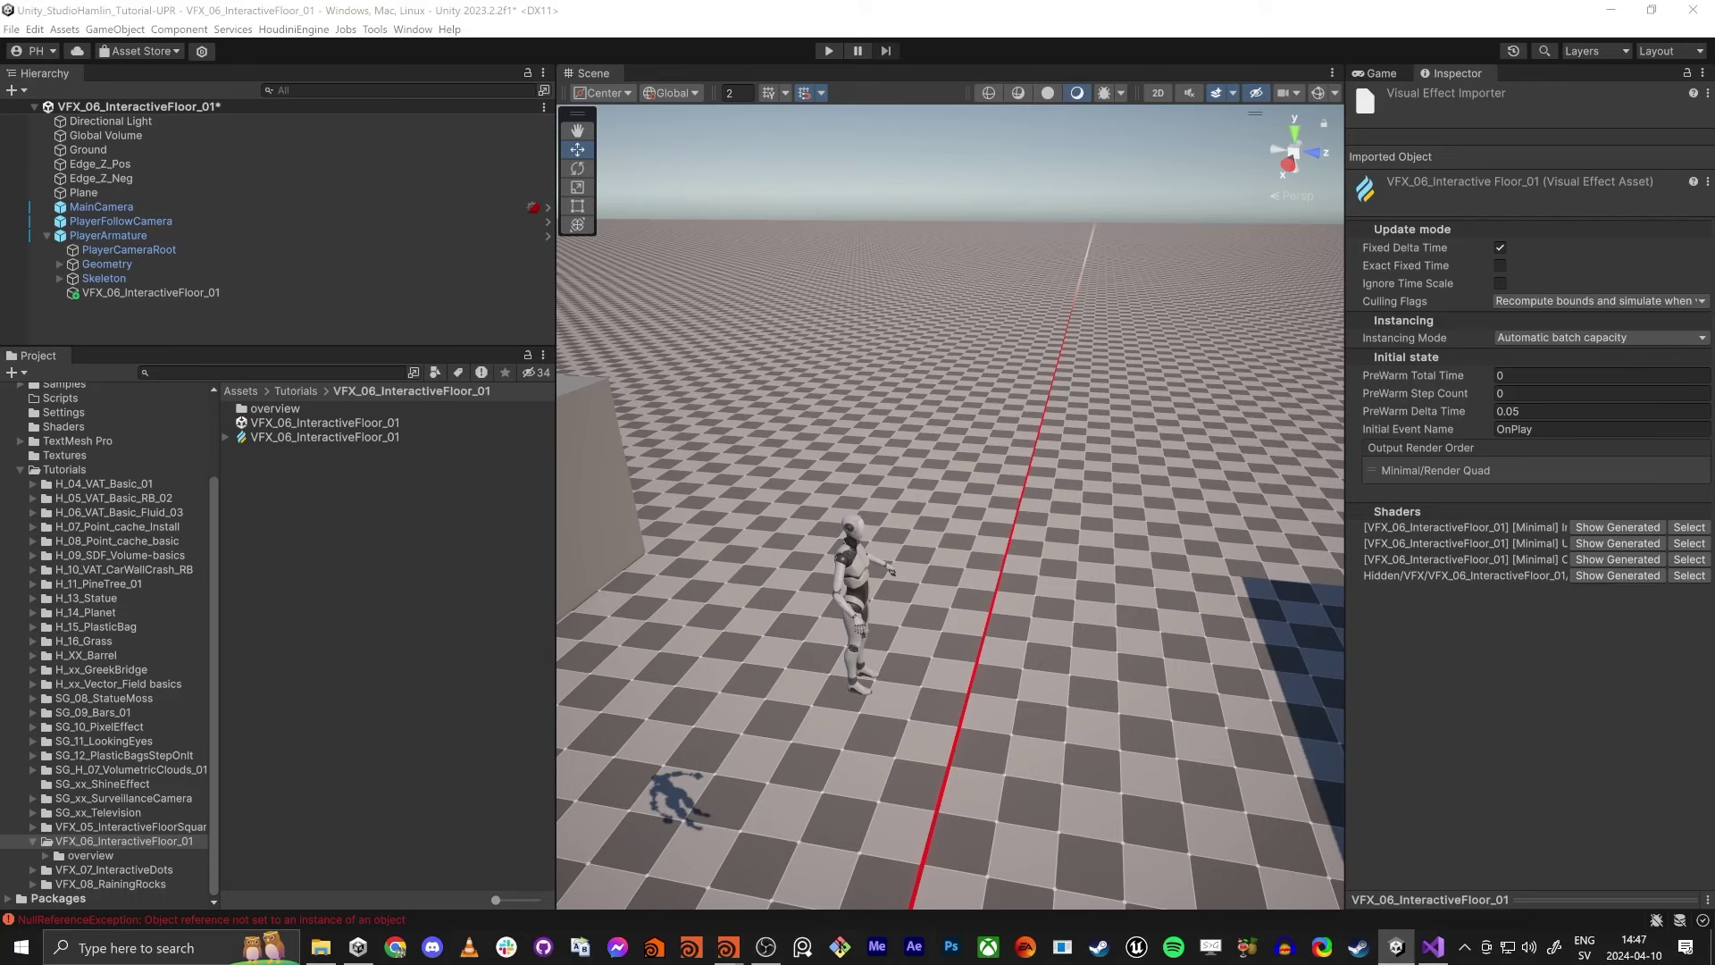
{"action": "left_click_drag", "start_coordinate": [605, 72], "coordinate": [613, 89]}
{"action": "scroll", "coordinate": [844, 336], "scroll_direction": "down", "scroll_amount": 6}
{"action": "middle_click_drag", "start_coordinate": [849, 363], "coordinate": [989, 329]}
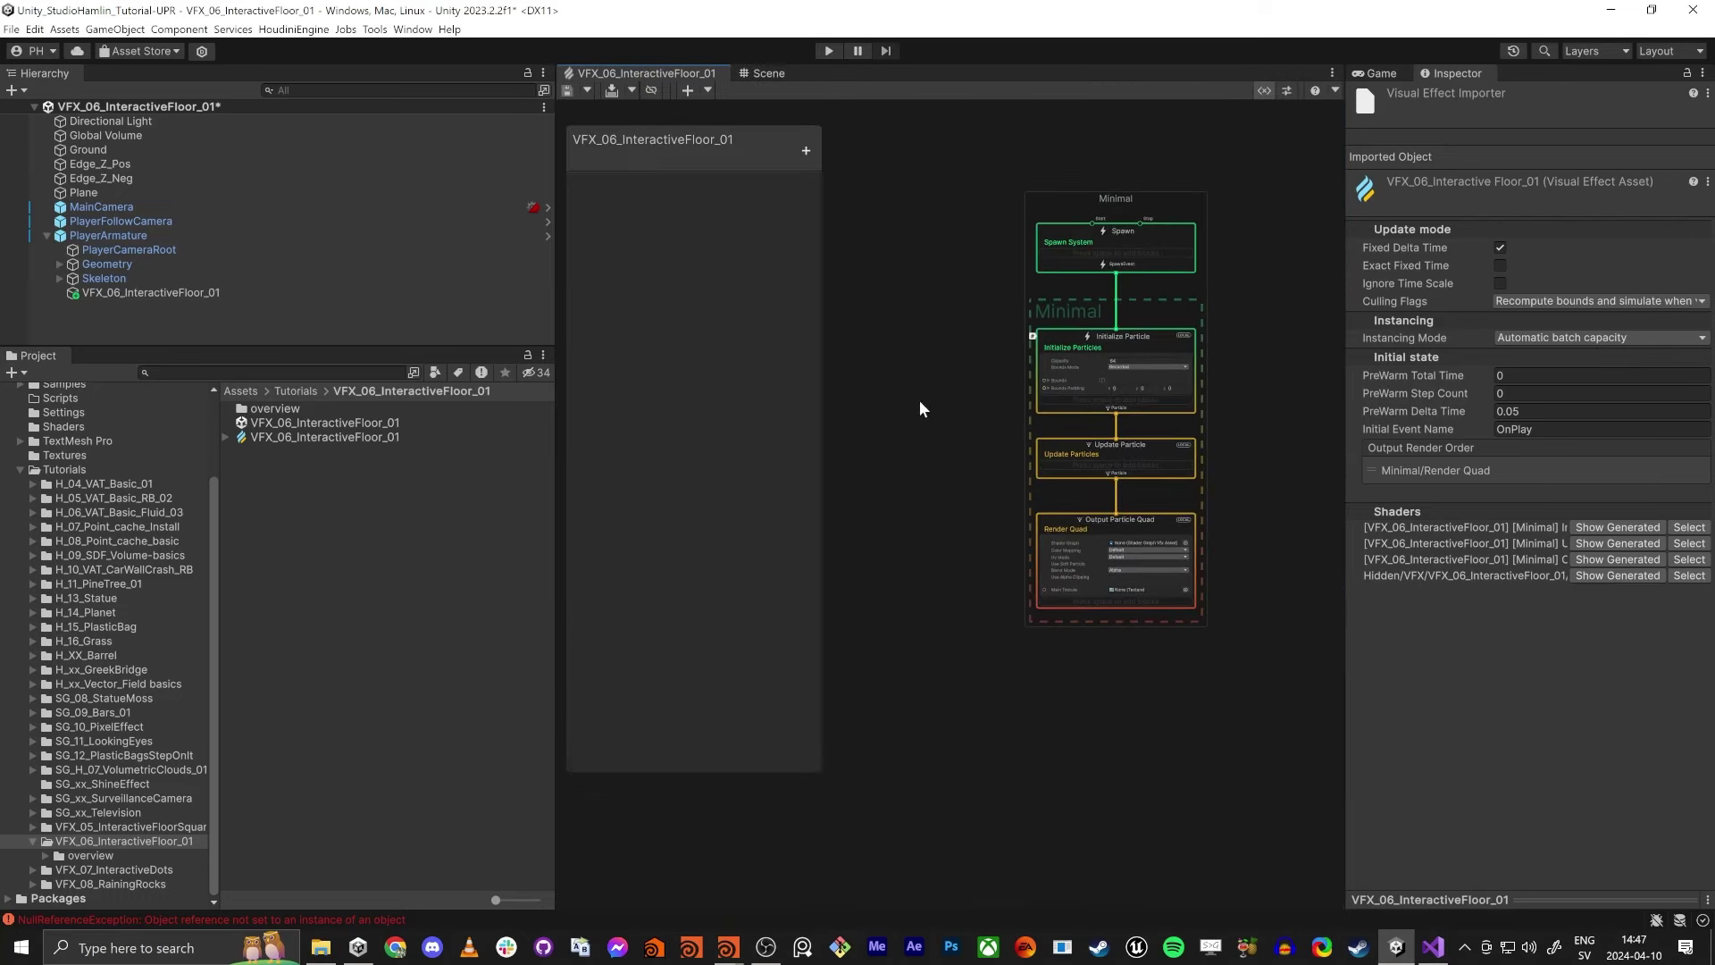
Add an exposed Vector3 property named playerPosition to the graph's blackboard and expand its settings.
{"action": "left_click", "coordinate": [804, 150]}
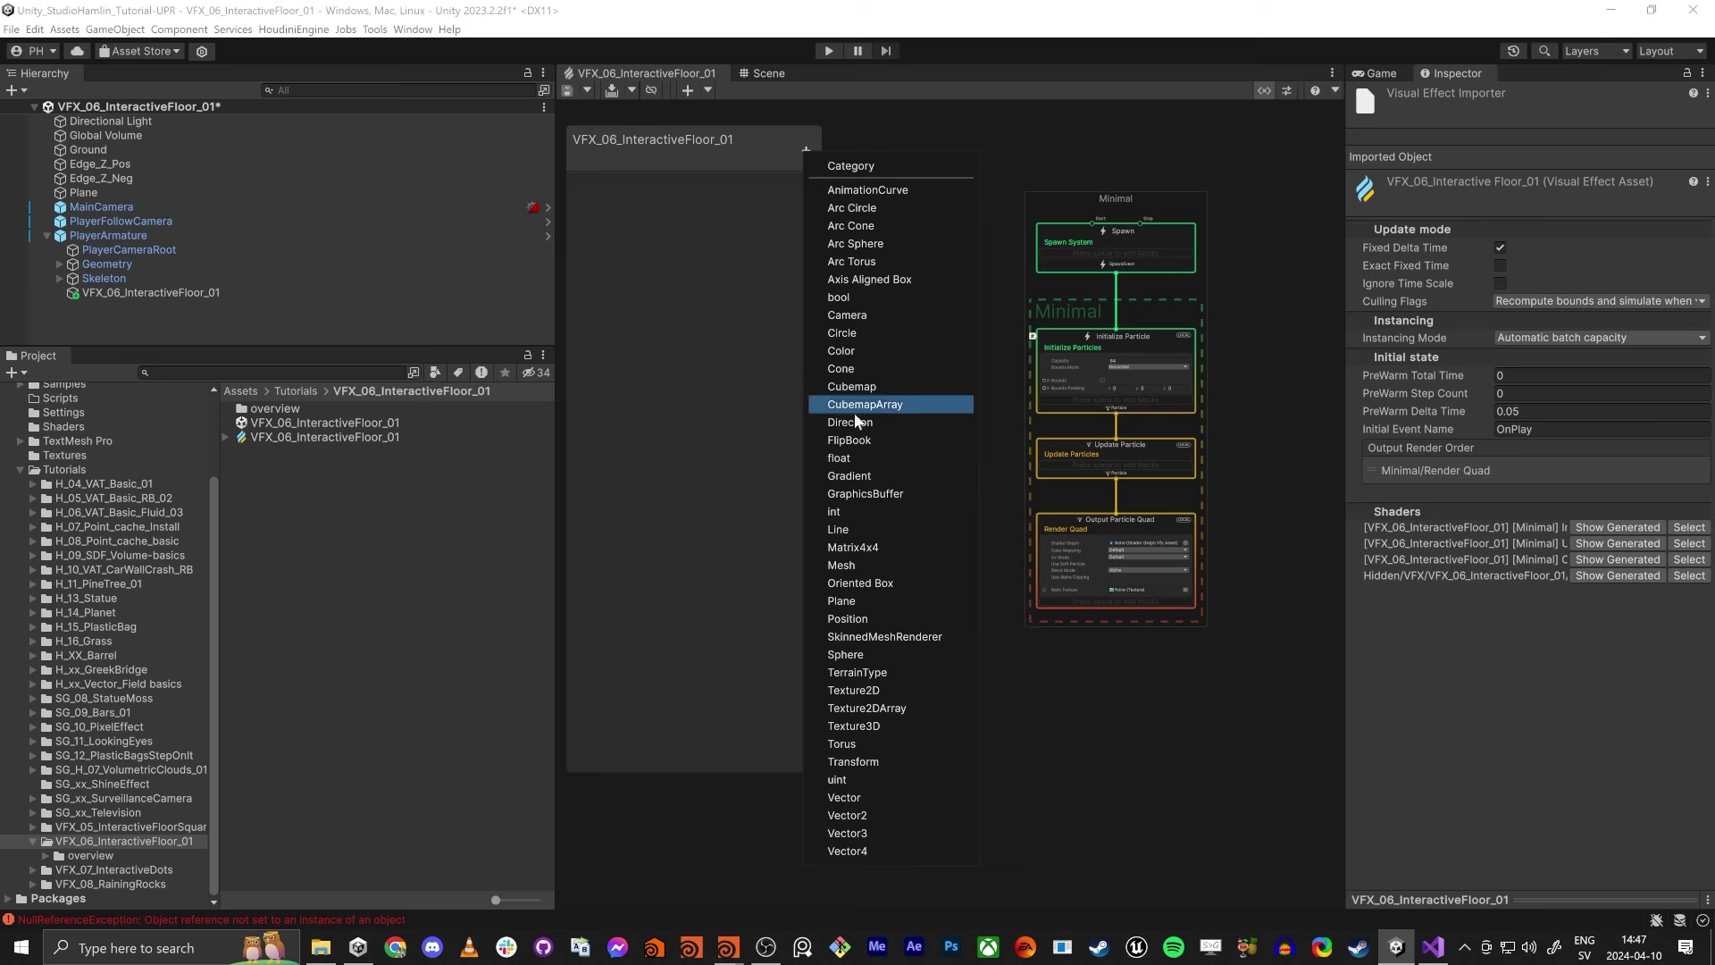
{"action": "left_click", "coordinate": [868, 827]}
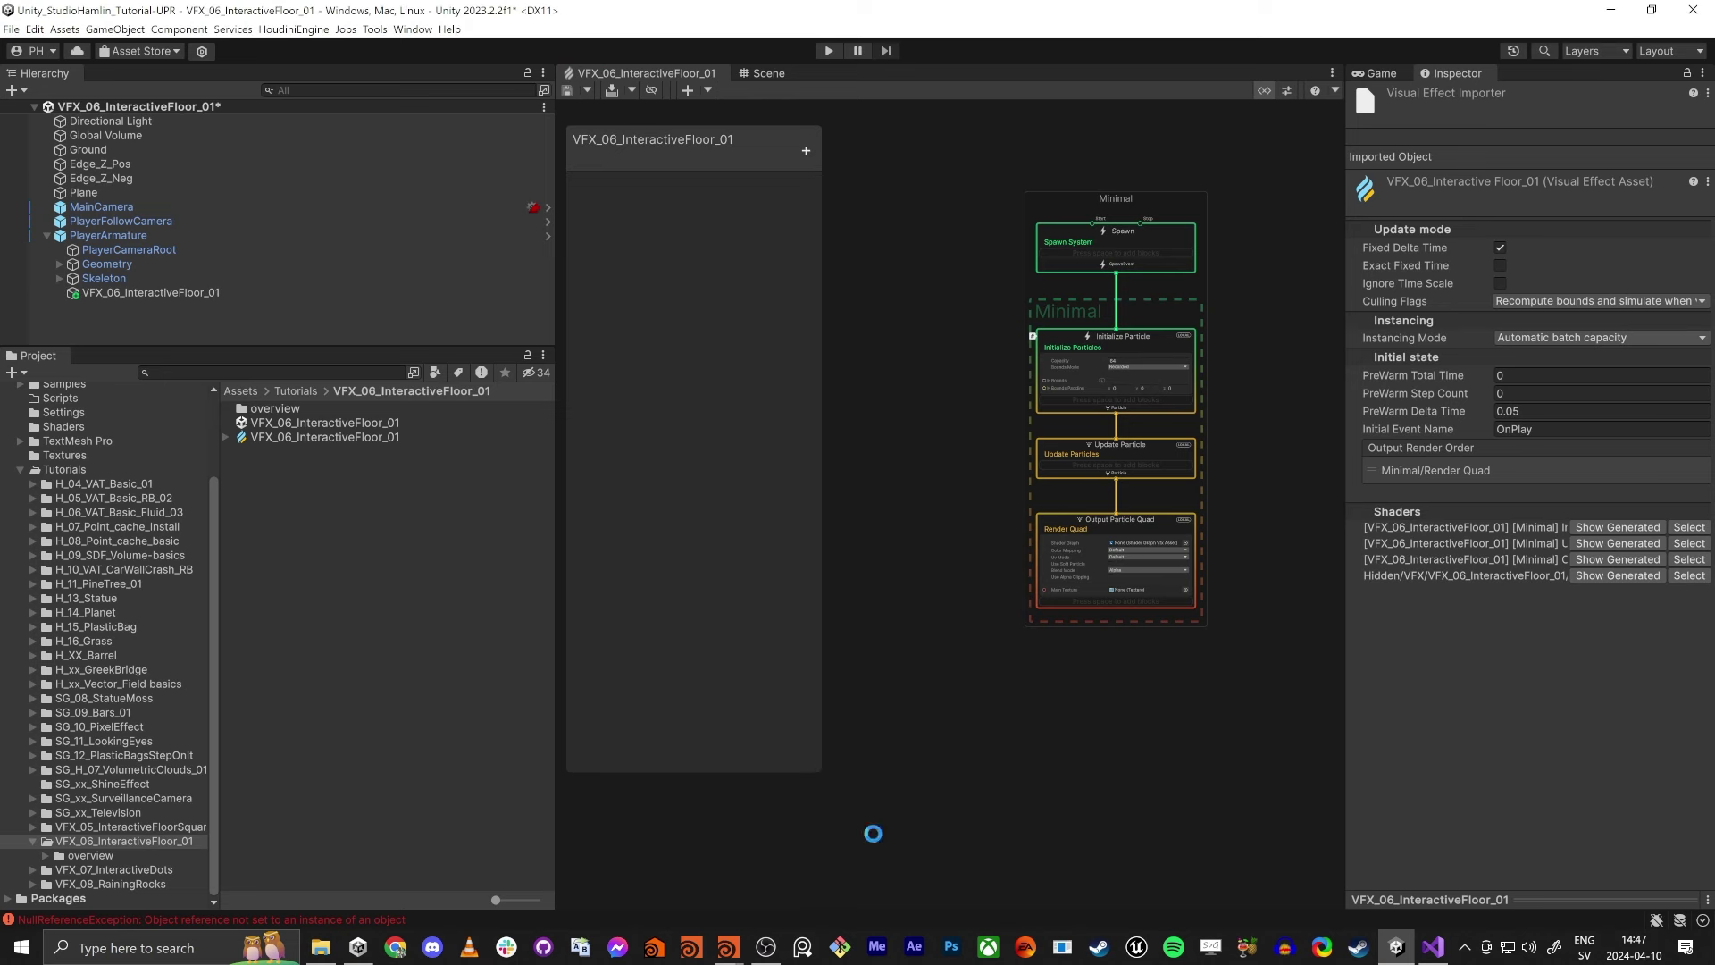
{"action": "double_click", "coordinate": [649, 186]}
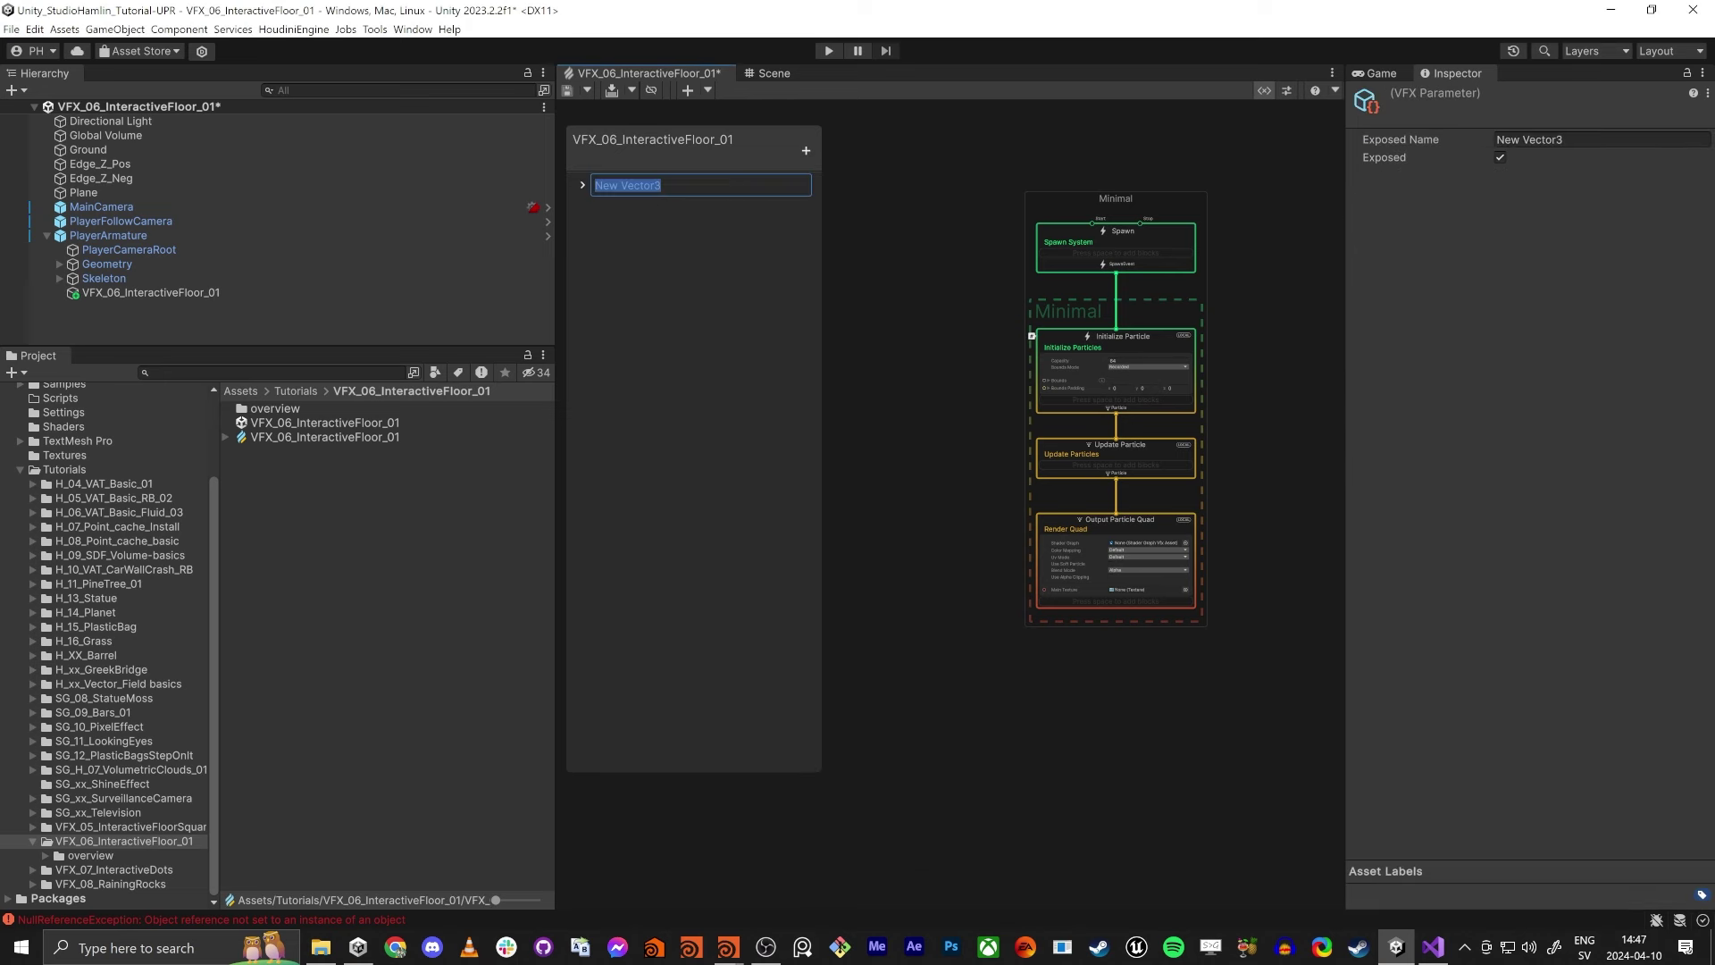
{"action": "type", "text": "playerPosition"}
{"action": "key", "text": "Return"}
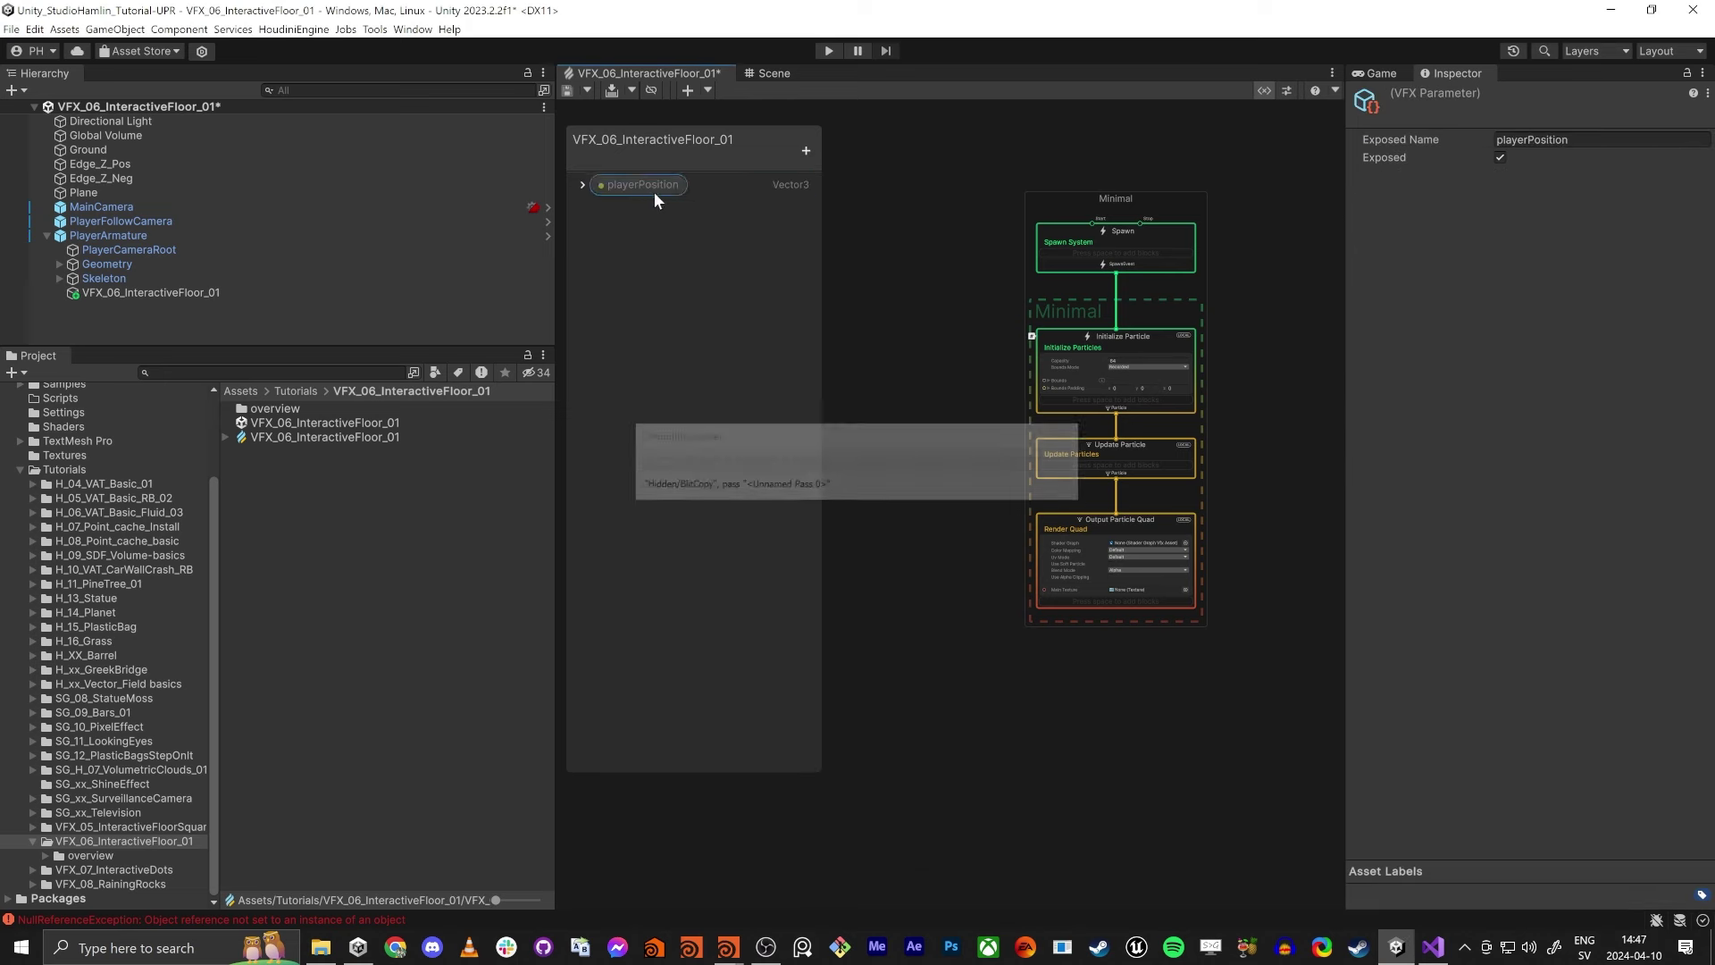
{"action": "left_click", "coordinate": [582, 184]}
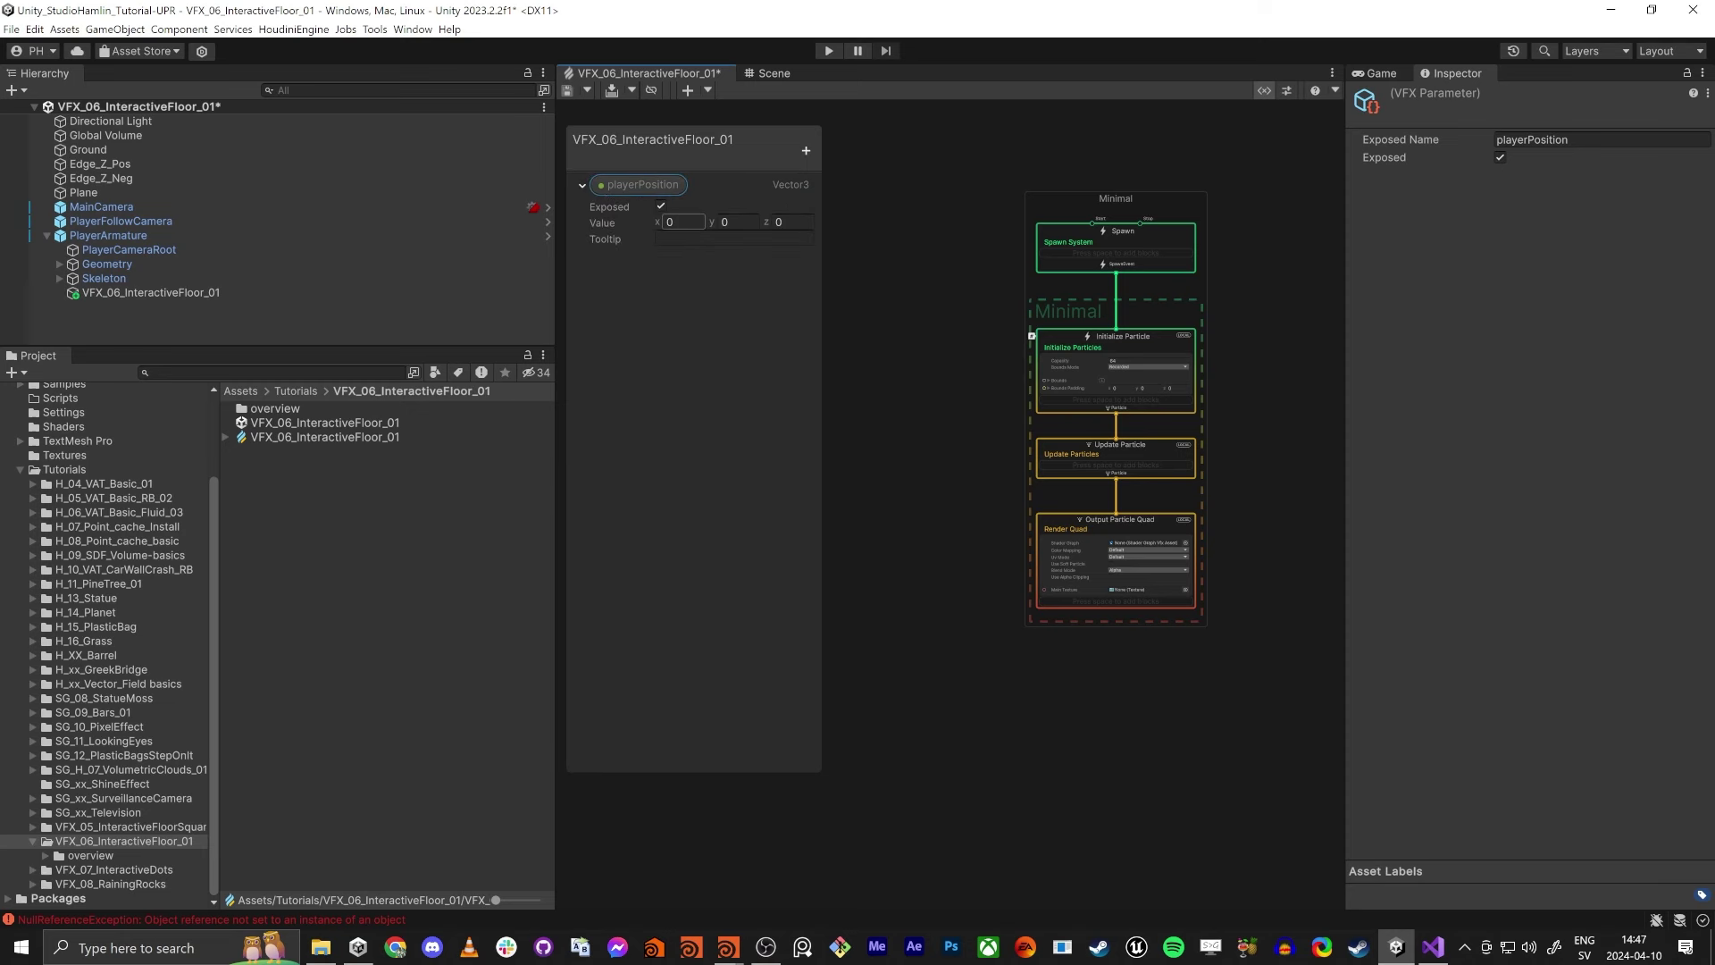
Switch to Visual Studio and check the SetVector3 line that uses the playerPosition name.
{"action": "key", "text": "alt+Tab"}
{"action": "key", "text": "alt+Tab"}
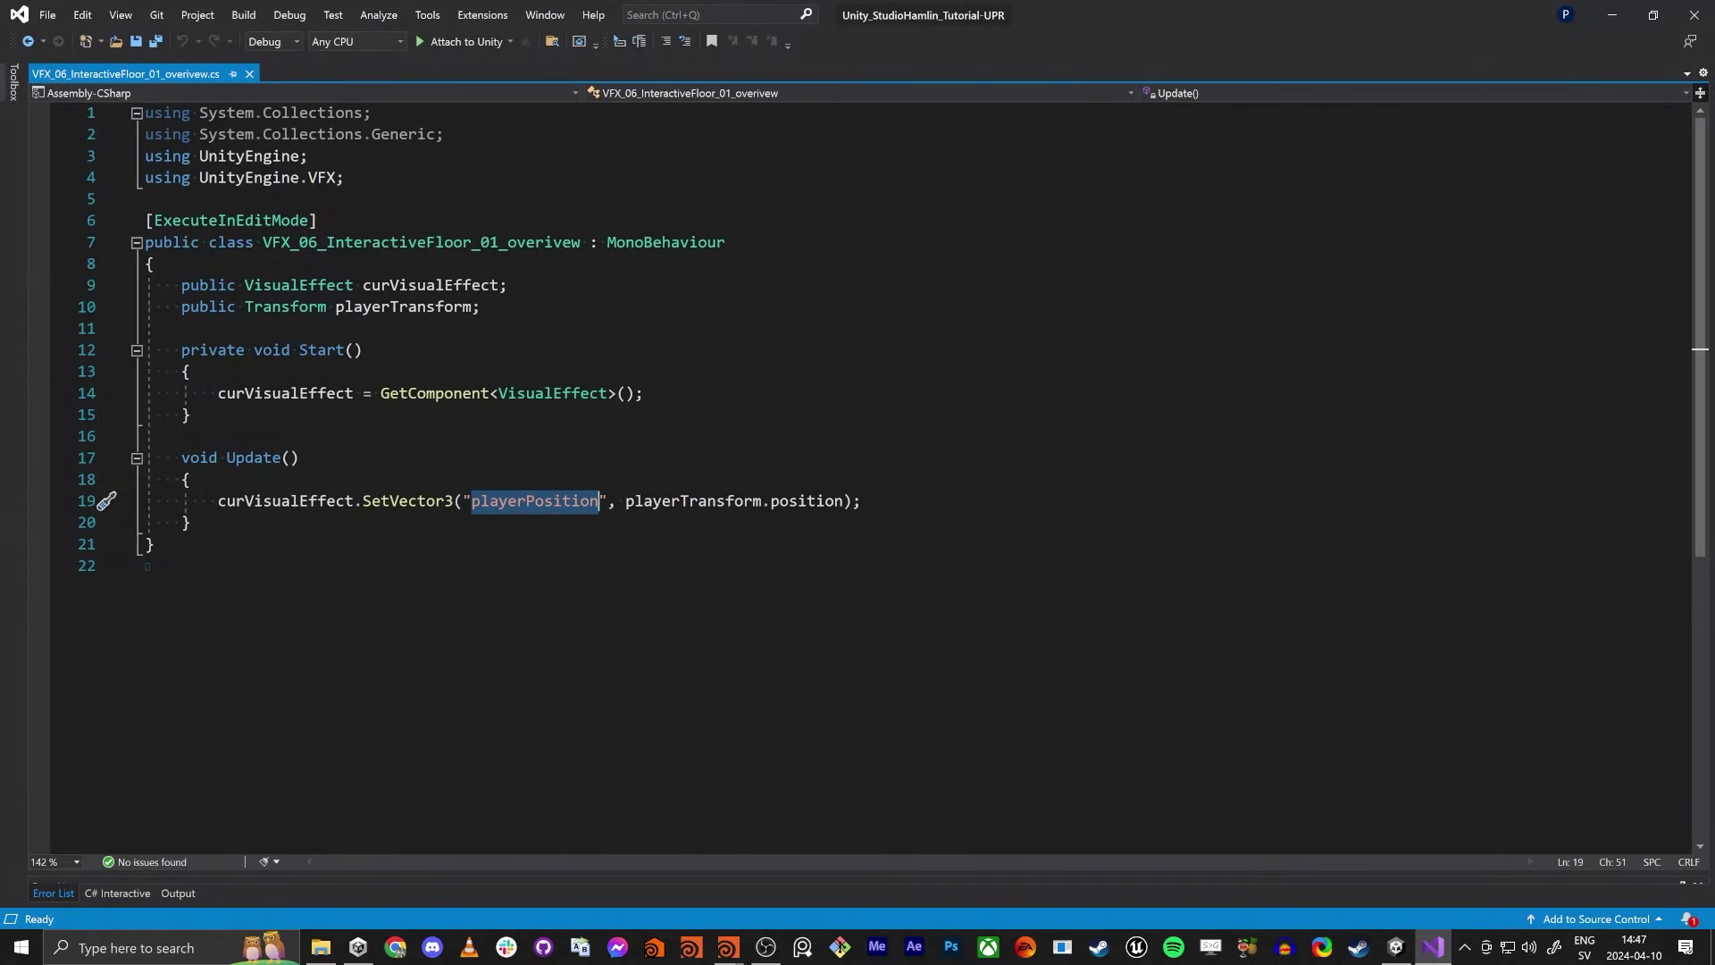
{"action": "triple_click", "coordinate": [411, 504]}
{"action": "left_click", "coordinate": [738, 371]}
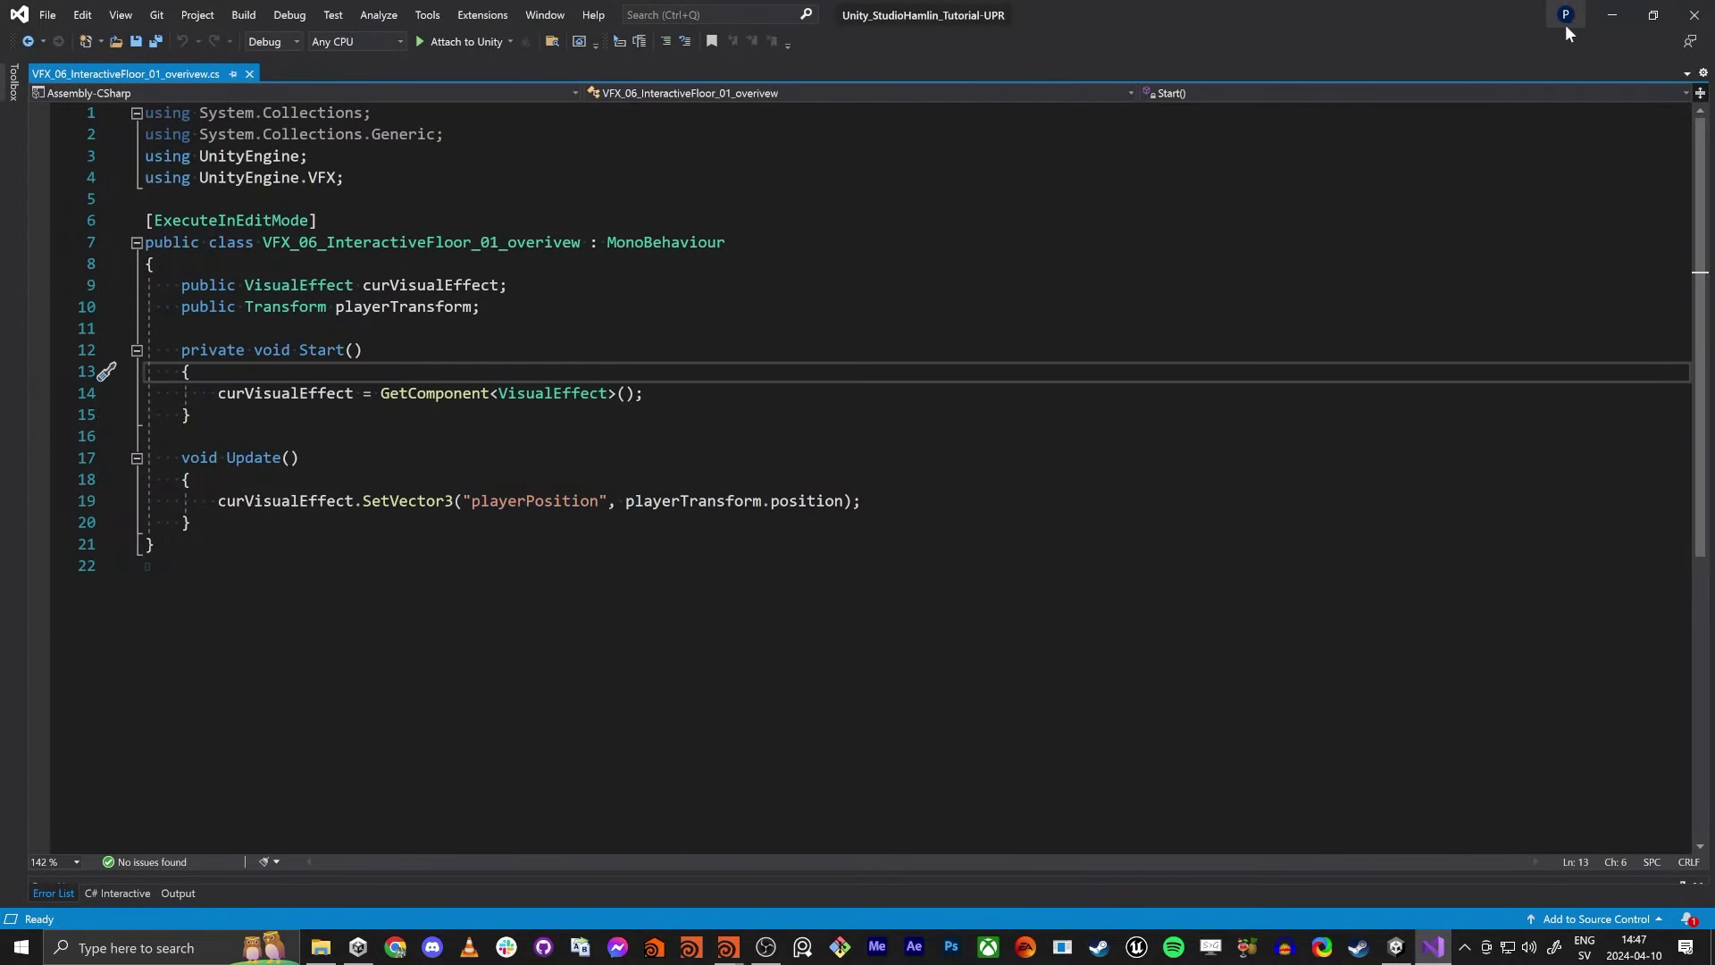
Return to Unity's Scene view and assign PlayerArmature as the Player Transform of the VFX_06_InteractiveFloor_01 object's script.
{"action": "left_click", "coordinate": [1613, 15]}
{"action": "left_click", "coordinate": [764, 73]}
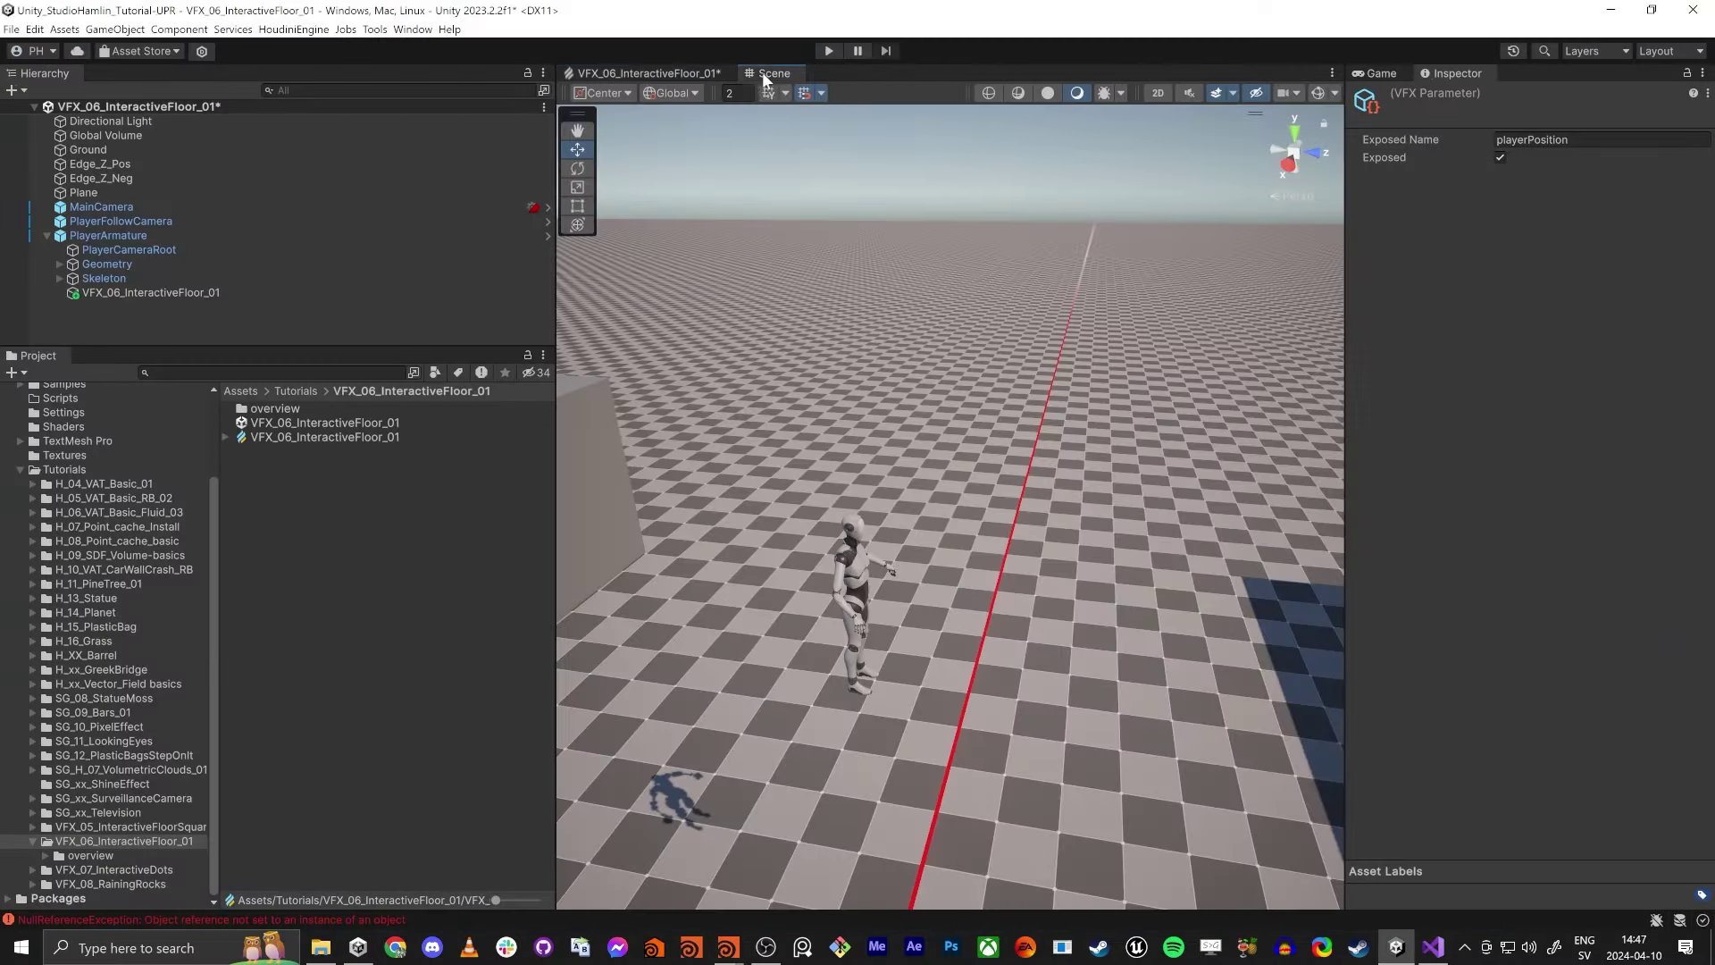
{"action": "left_click", "coordinate": [127, 292]}
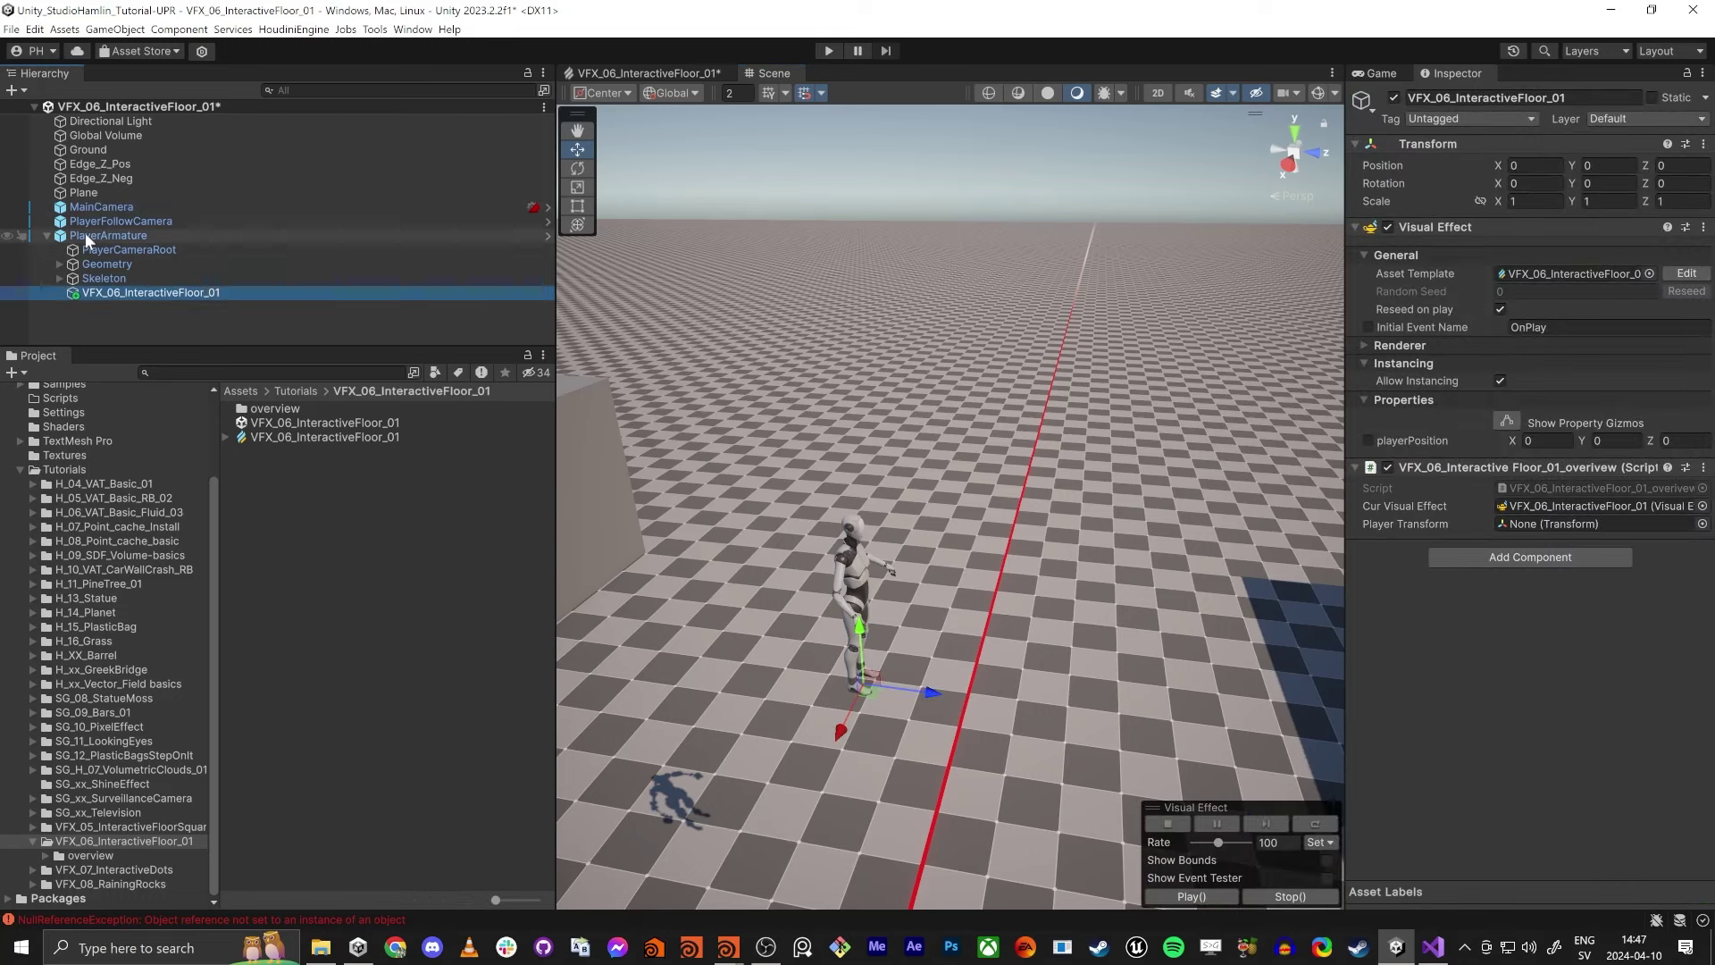
{"action": "left_click_drag", "start_coordinate": [82, 234], "coordinate": [1555, 528]}
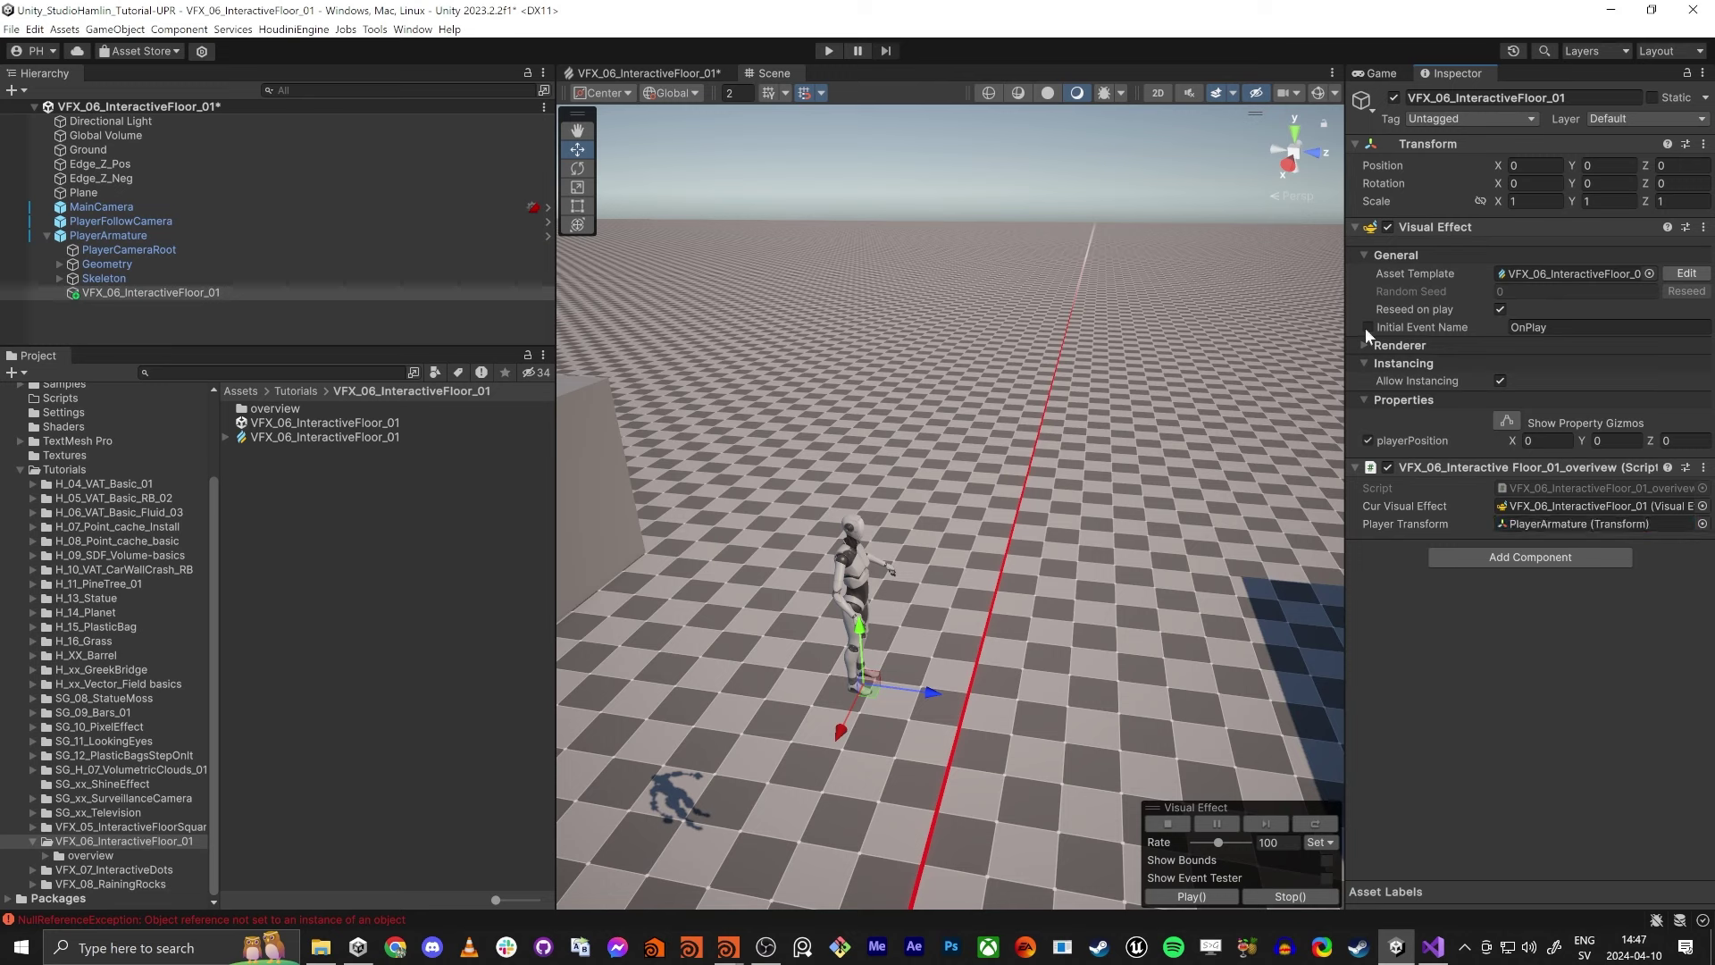
Move PlayerArmature across the floor to X -2, Z 2 and check the playerPosition value on the VFX_06_InteractiveFloor_01 object.
{"action": "left_click", "coordinate": [138, 238]}
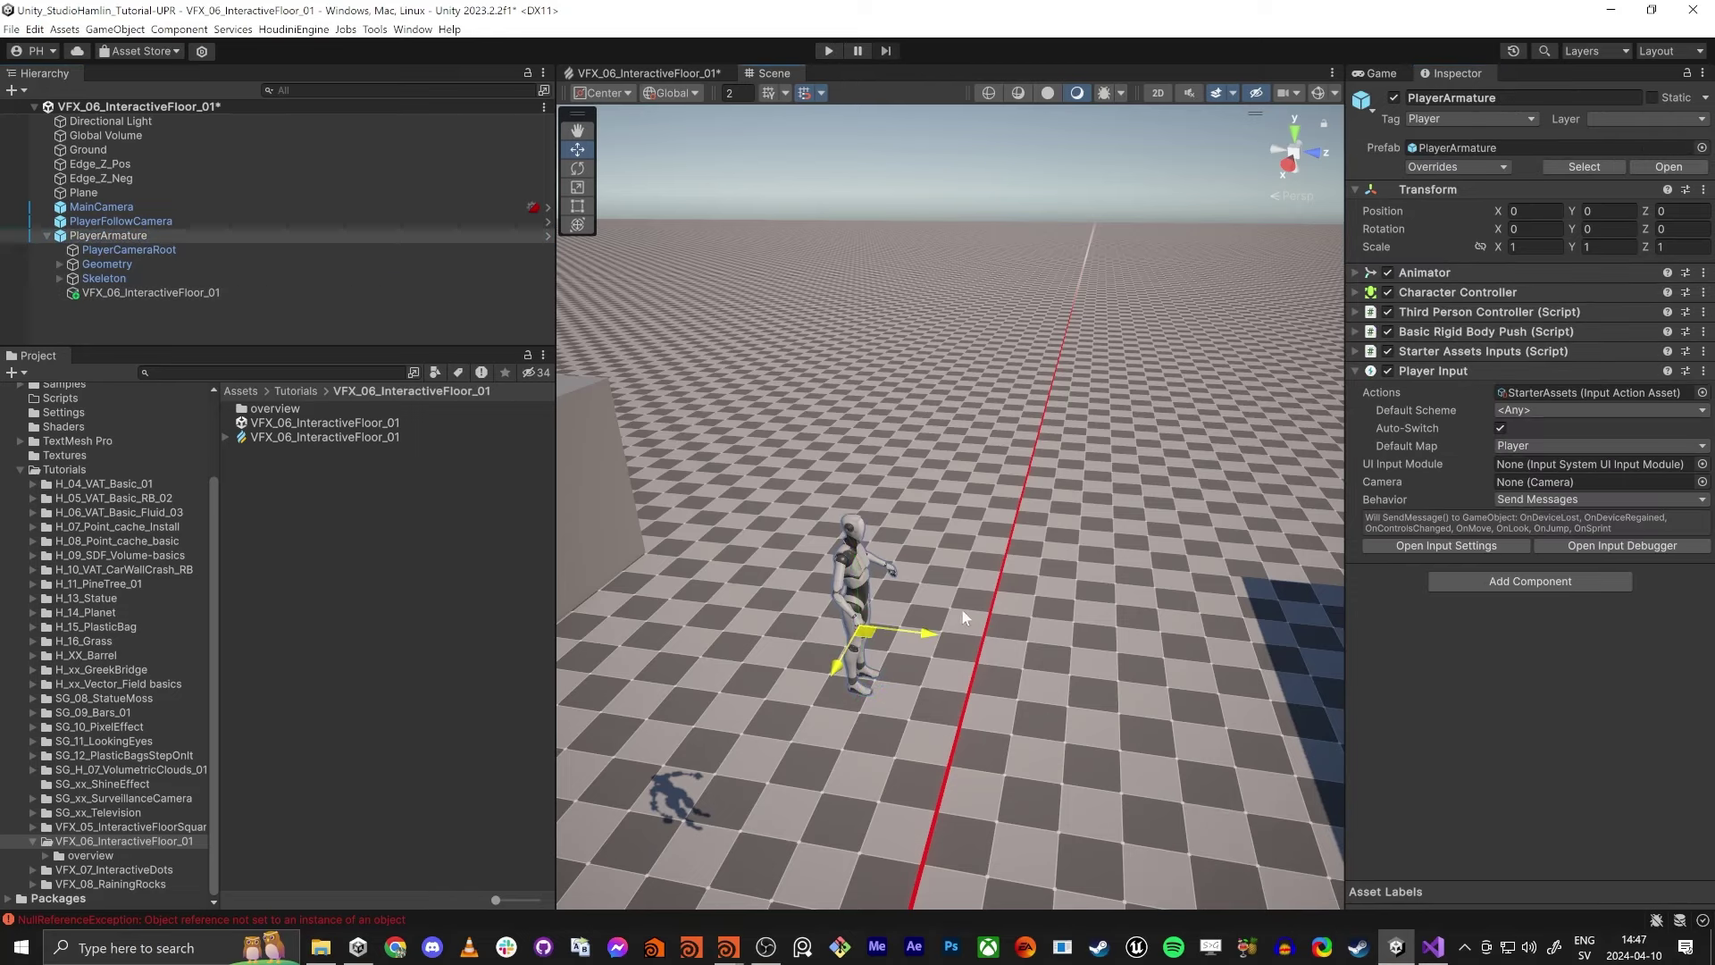
{"action": "left_click", "coordinate": [871, 642]}
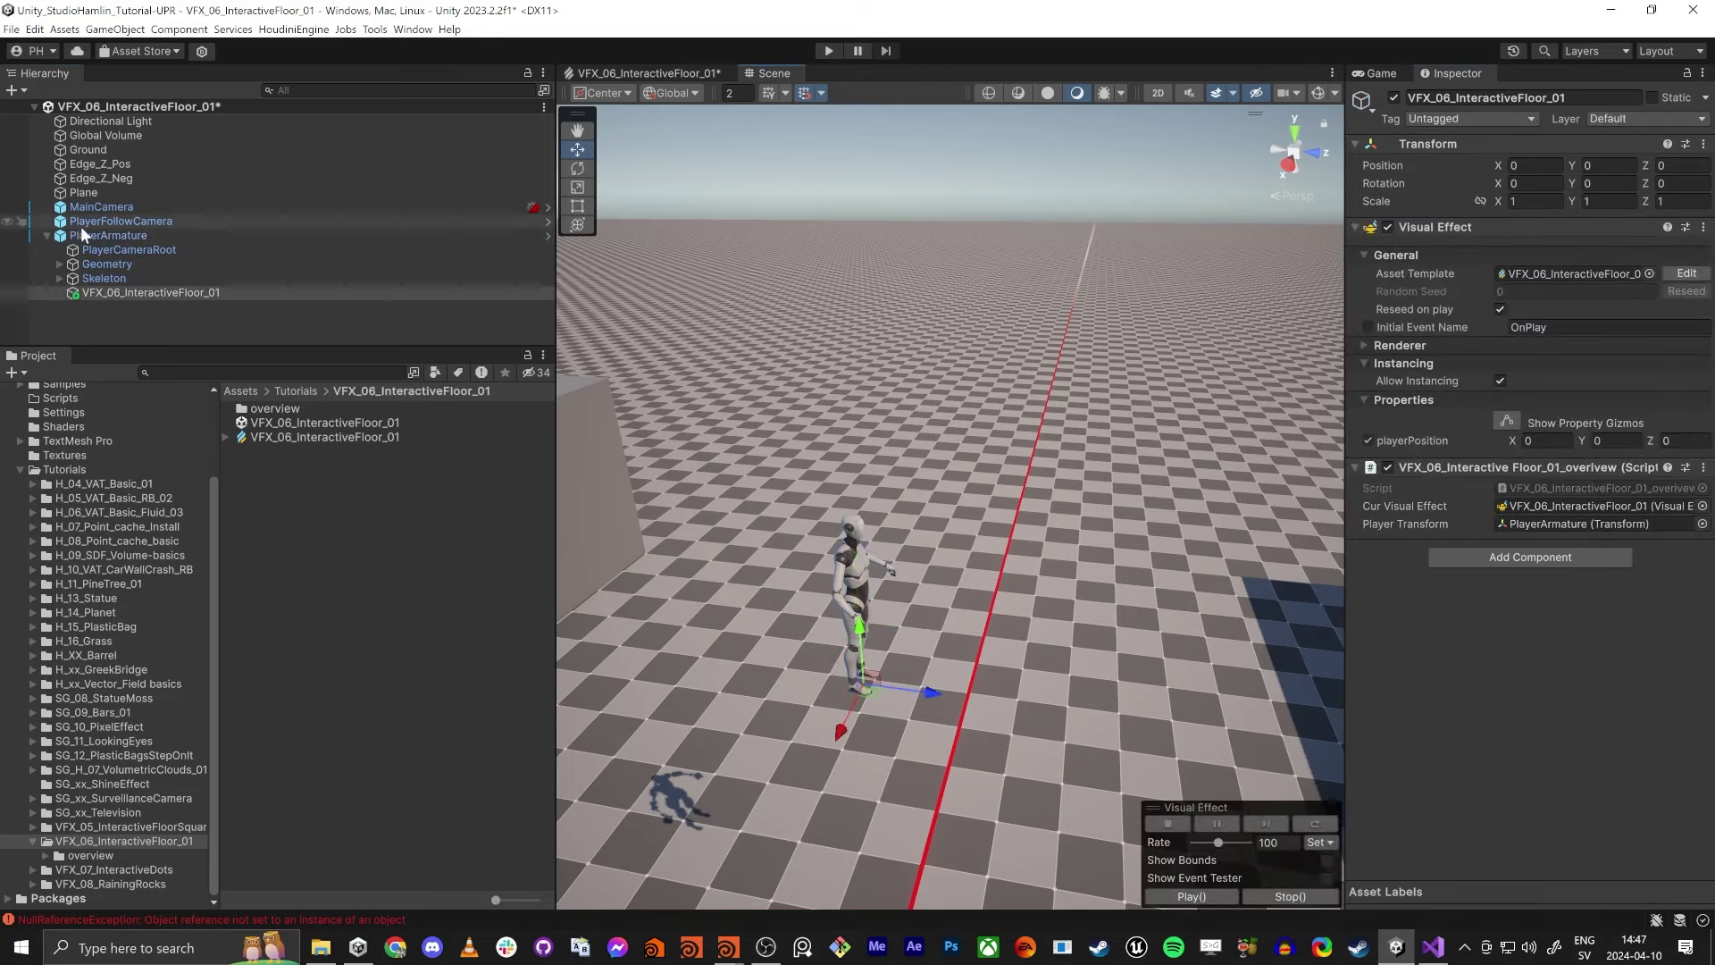
{"action": "left_click", "coordinate": [863, 633]}
{"action": "left_click_drag", "start_coordinate": [872, 637], "coordinate": [1019, 570]}
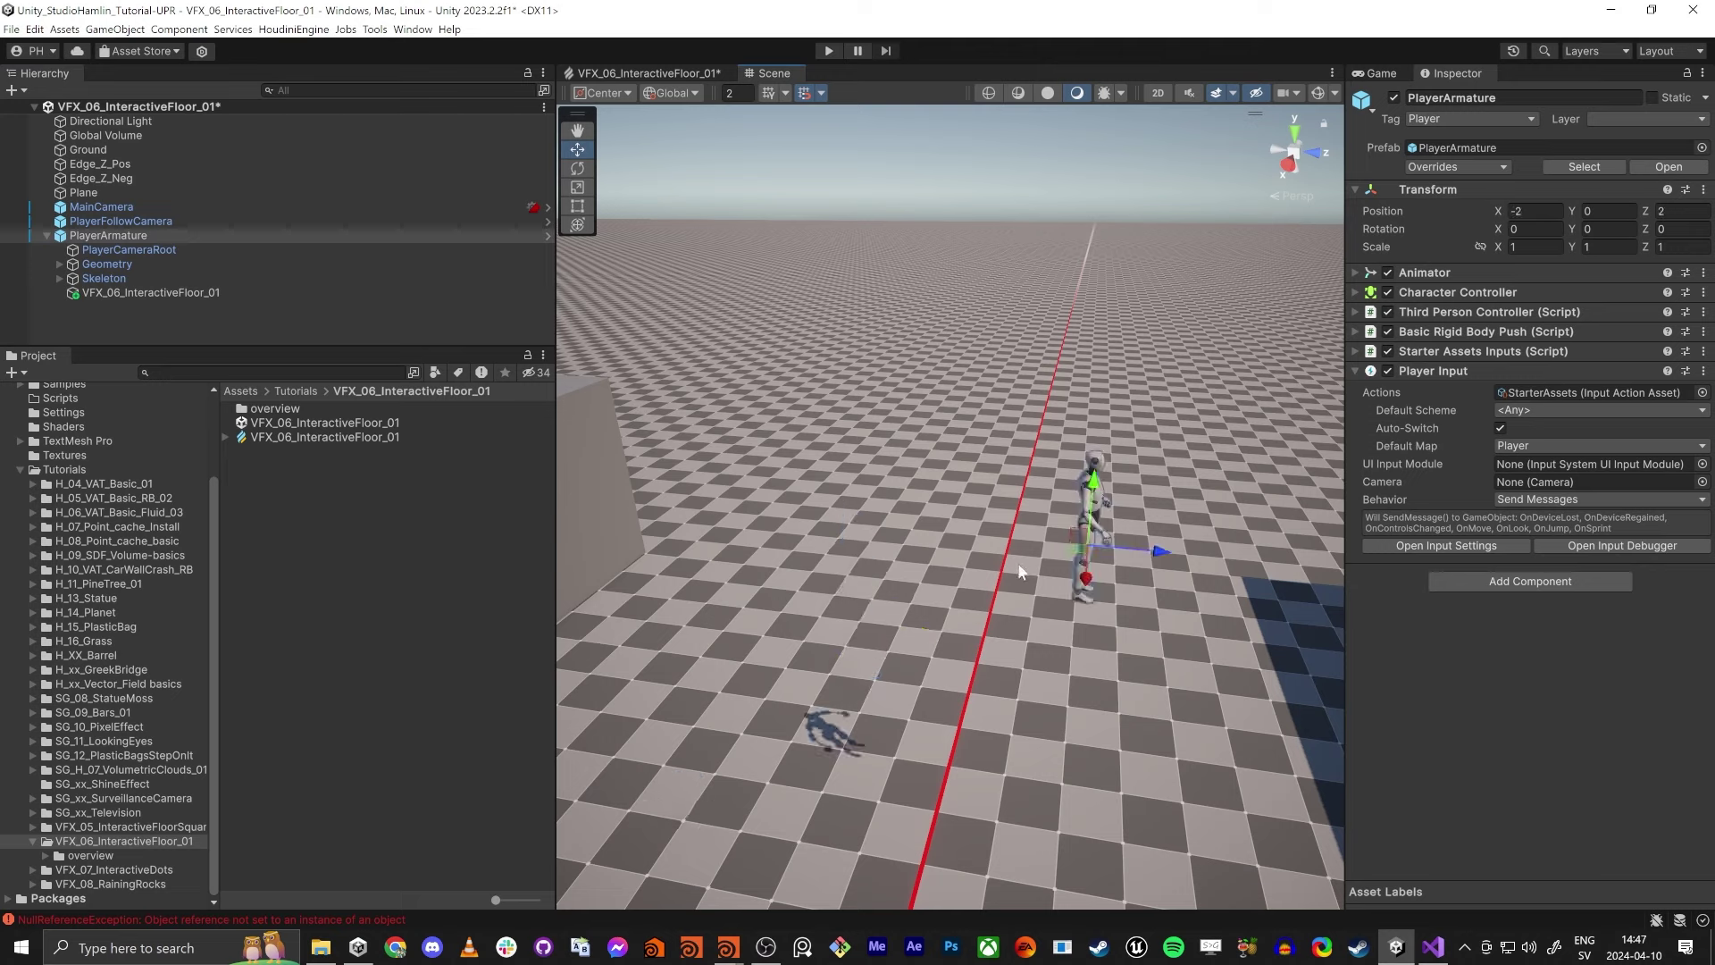
{"action": "left_click", "coordinate": [223, 293]}
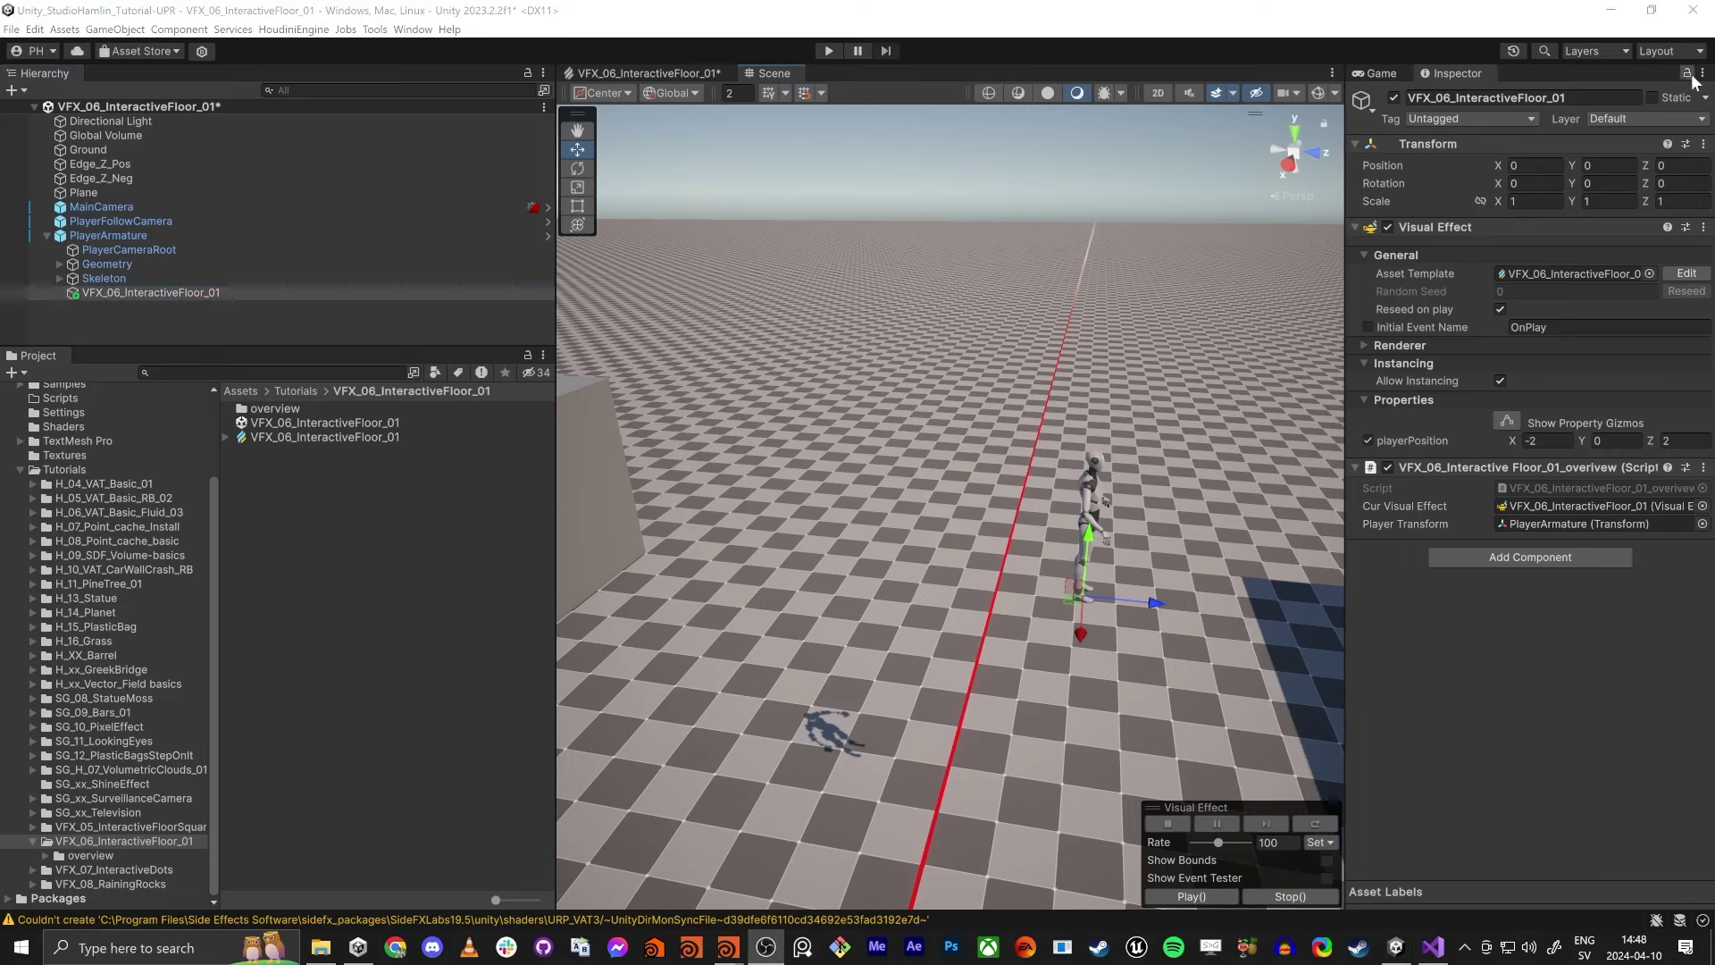
Lock the Inspector on the VFX_06_InteractiveFloor_01 object and move PlayerArmature to about X -0.474, Z 1.093.
{"action": "left_click", "coordinate": [1688, 73]}
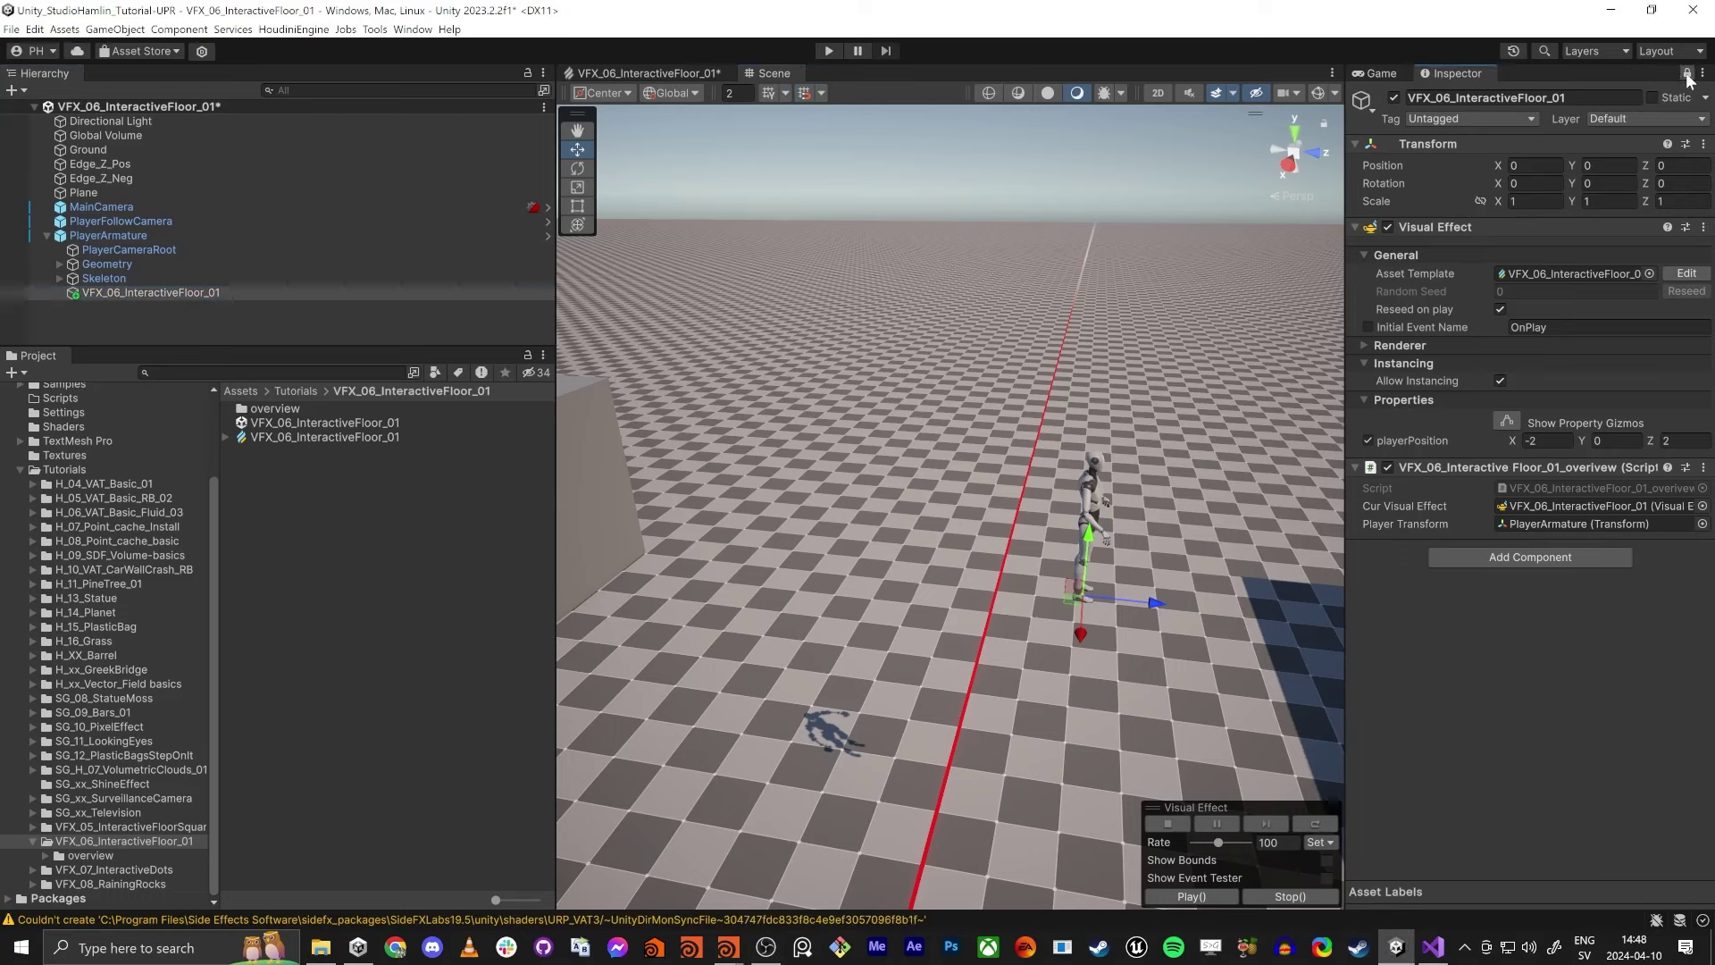
{"action": "left_click", "coordinate": [175, 239]}
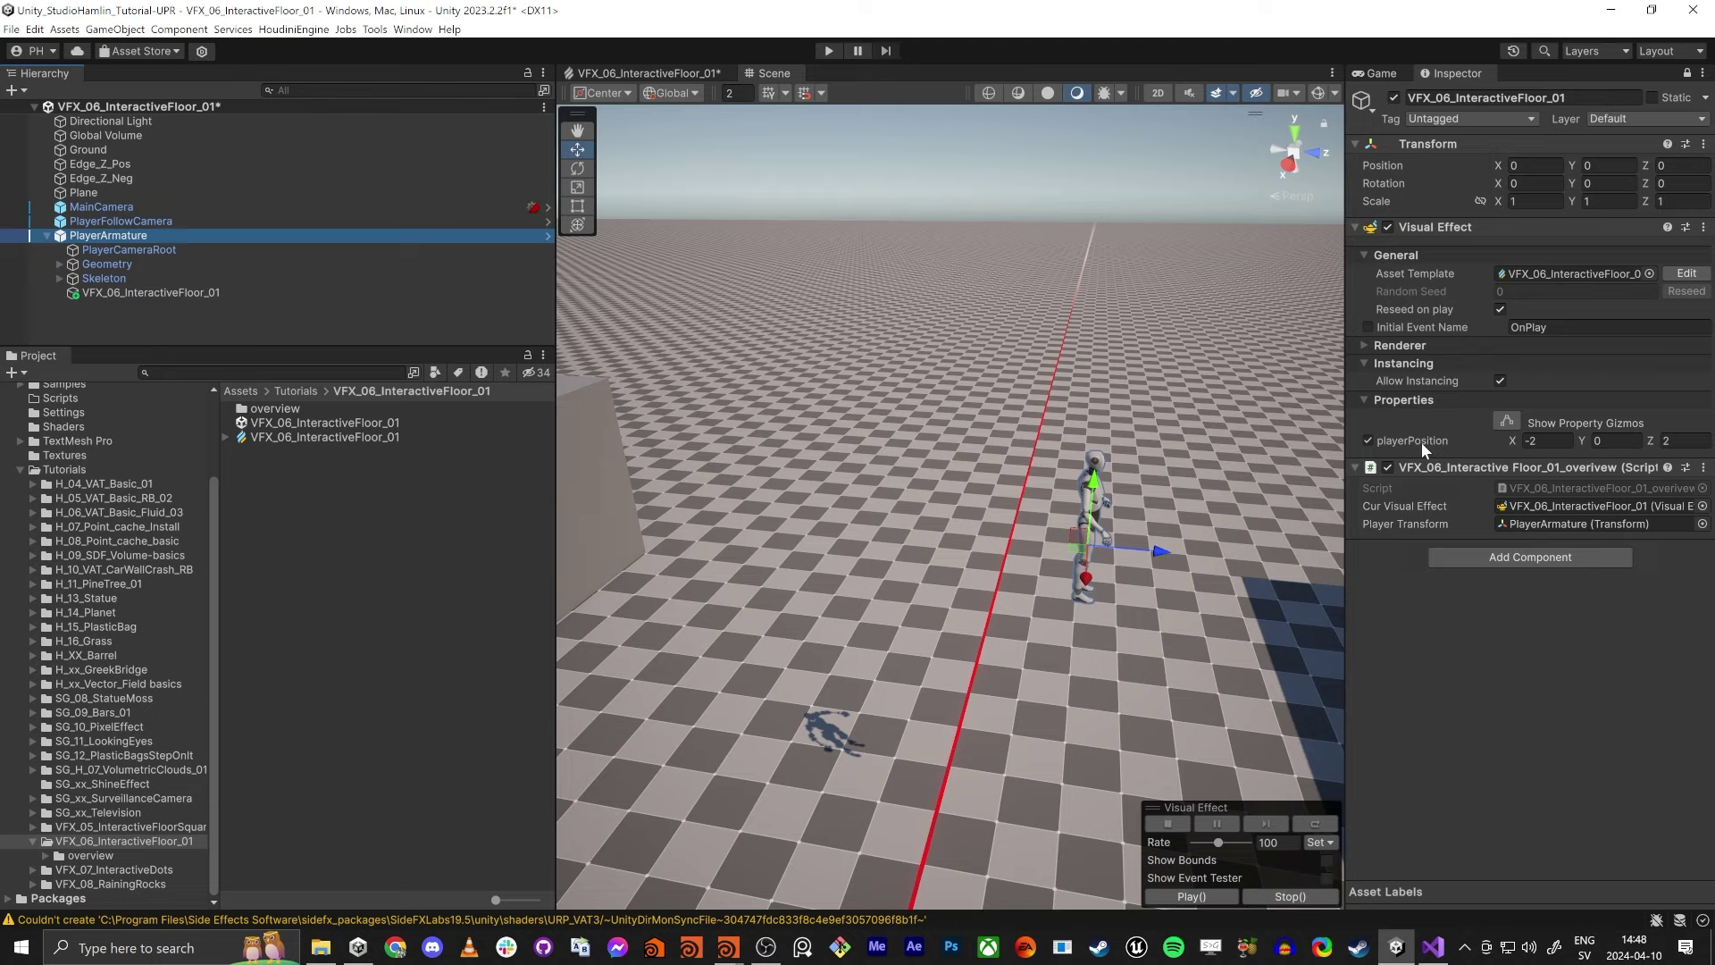
{"action": "left_click_drag", "start_coordinate": [1078, 553], "coordinate": [999, 612]}
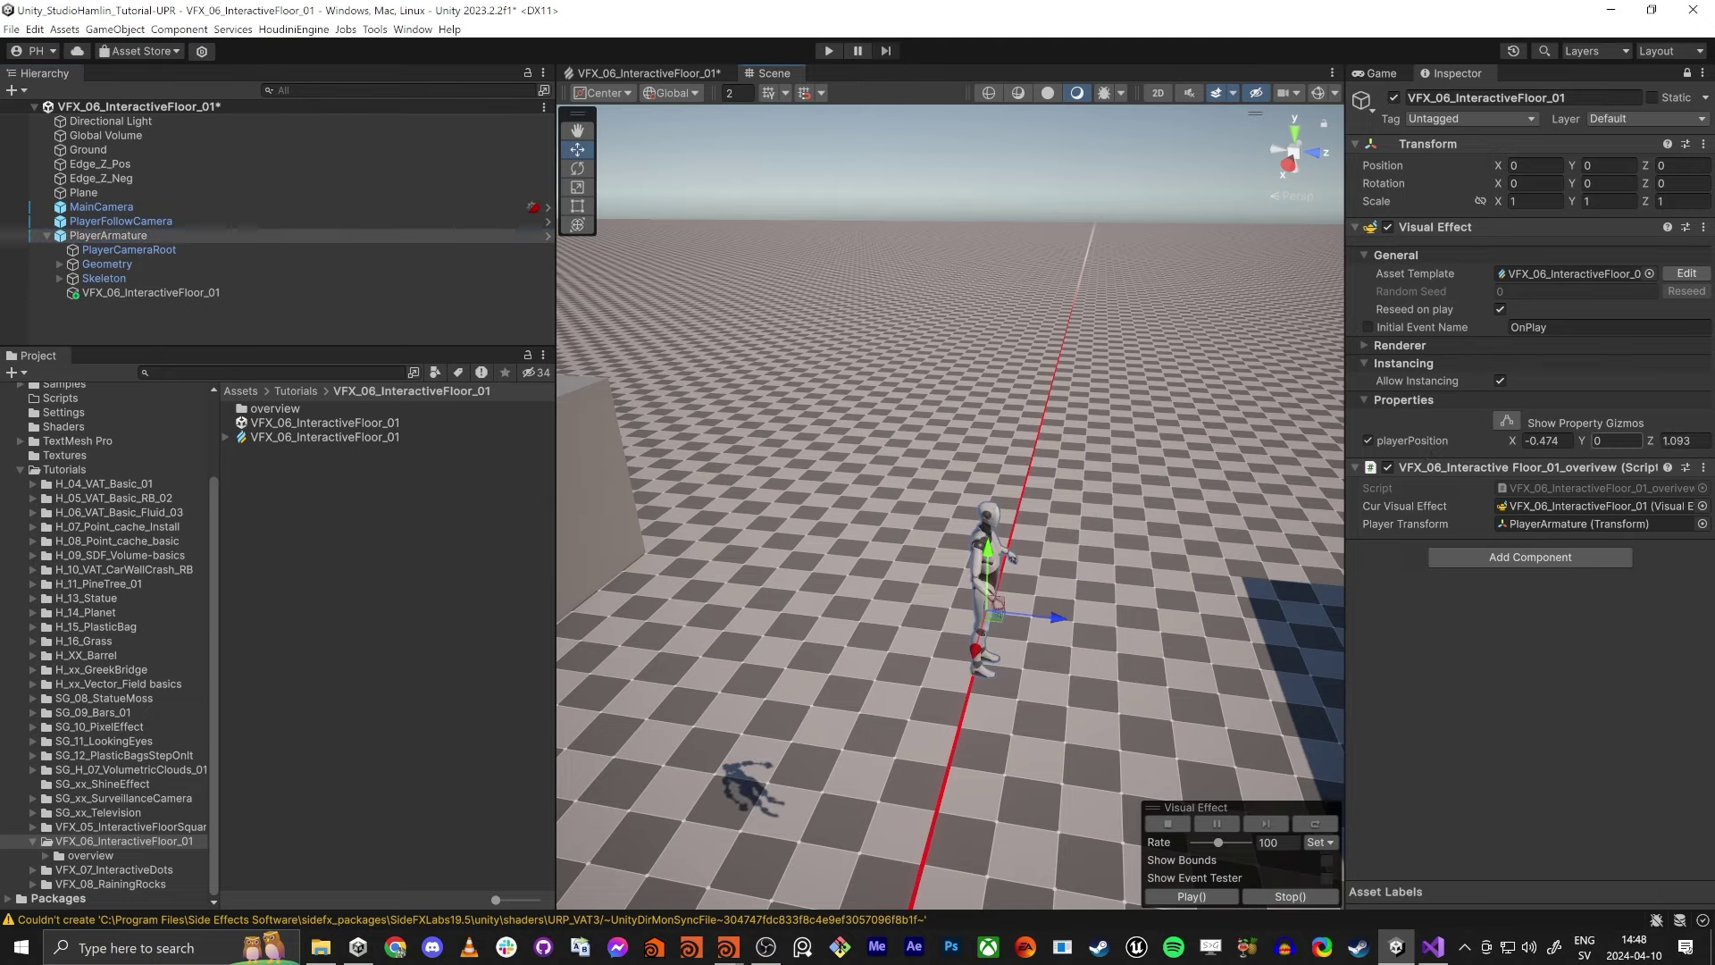
Check the ExecuteInEditMode attribute above the script's class in Visual Studio and return to Unity.
{"action": "key", "text": "alt+Tab"}
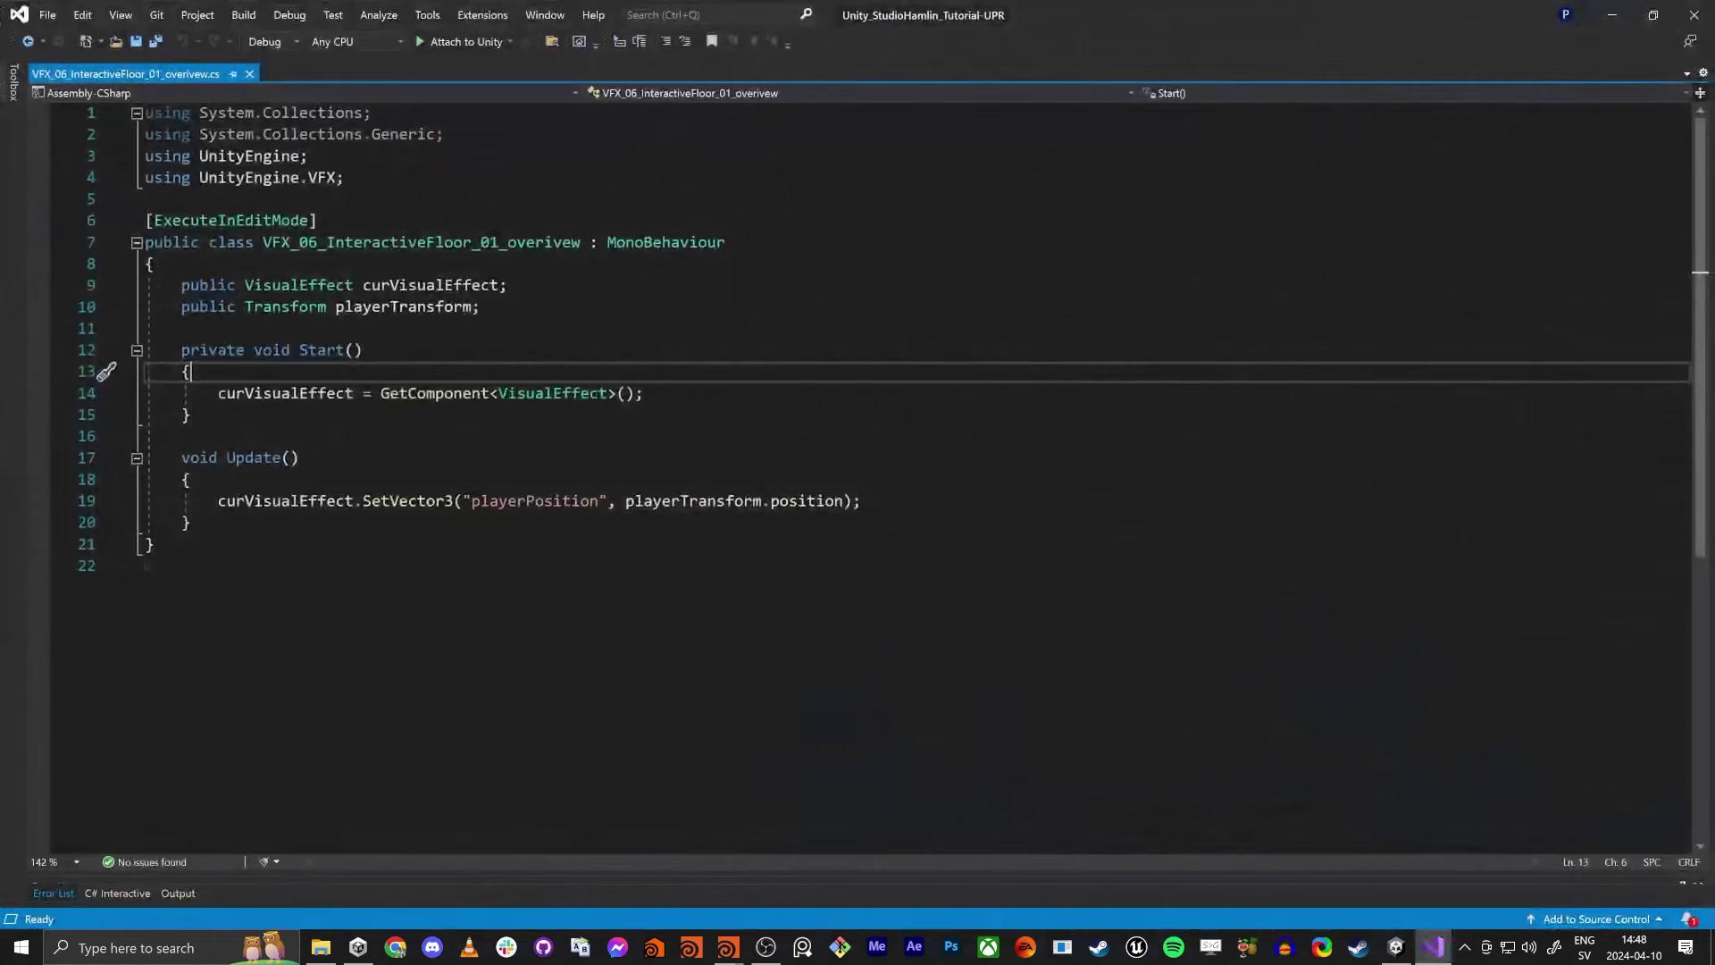
{"action": "left_click", "coordinate": [318, 220]}
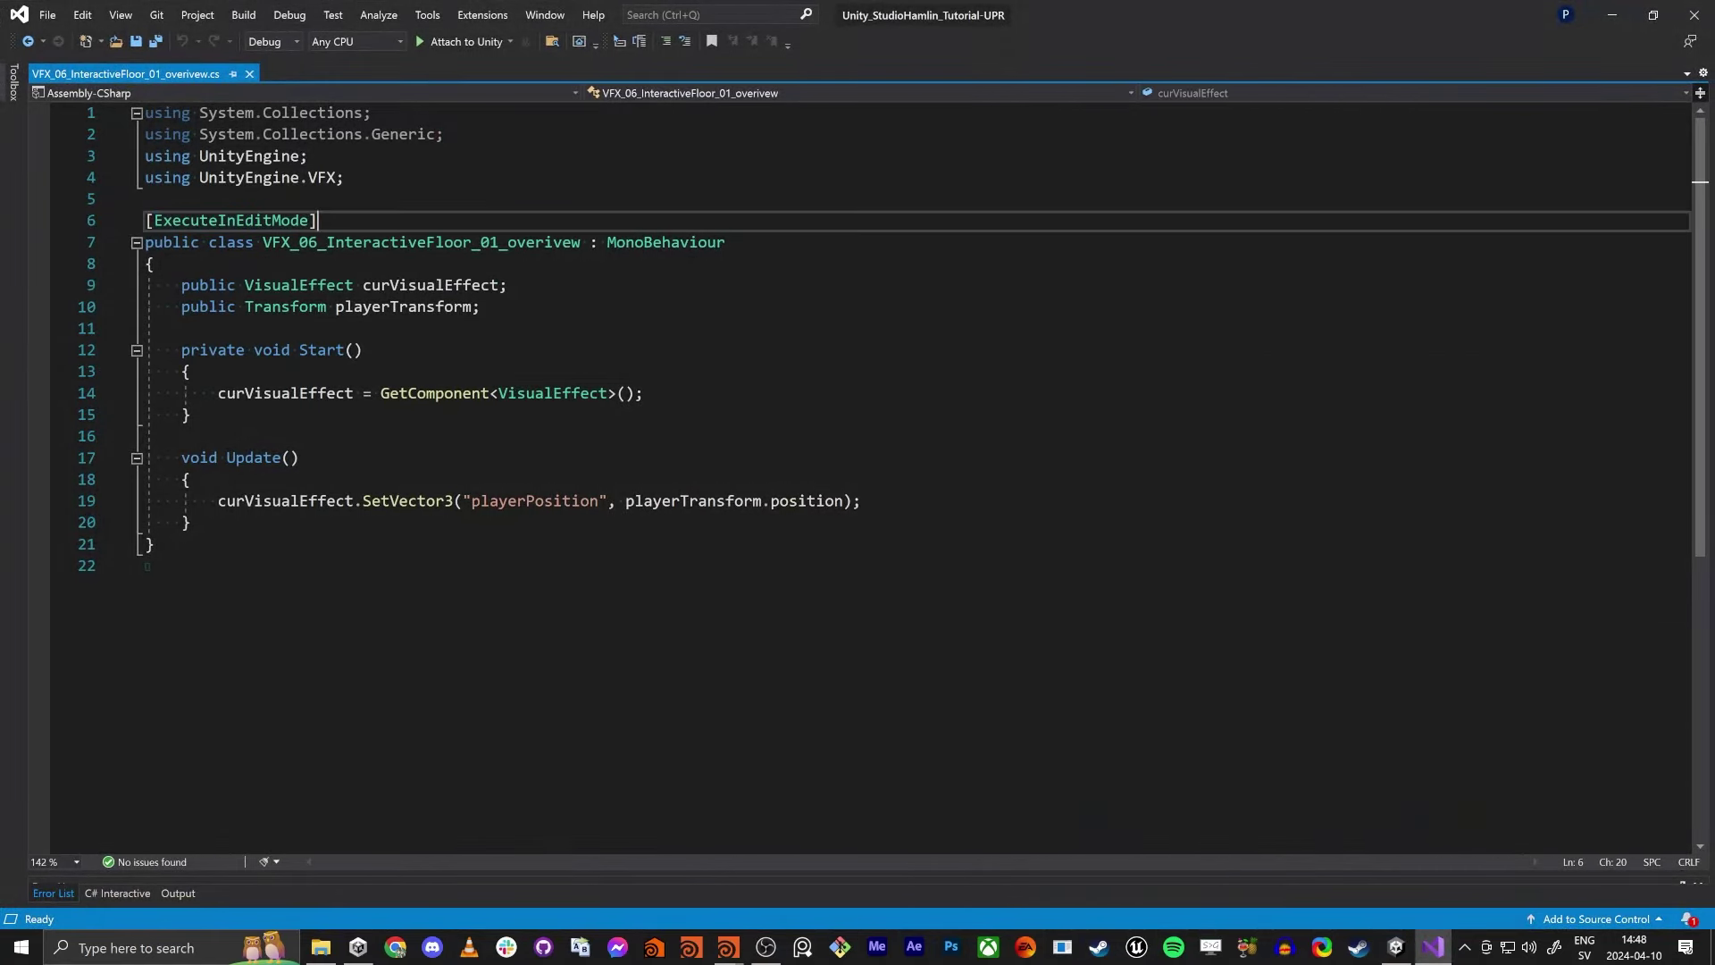
{"action": "left_click", "coordinate": [1612, 14]}
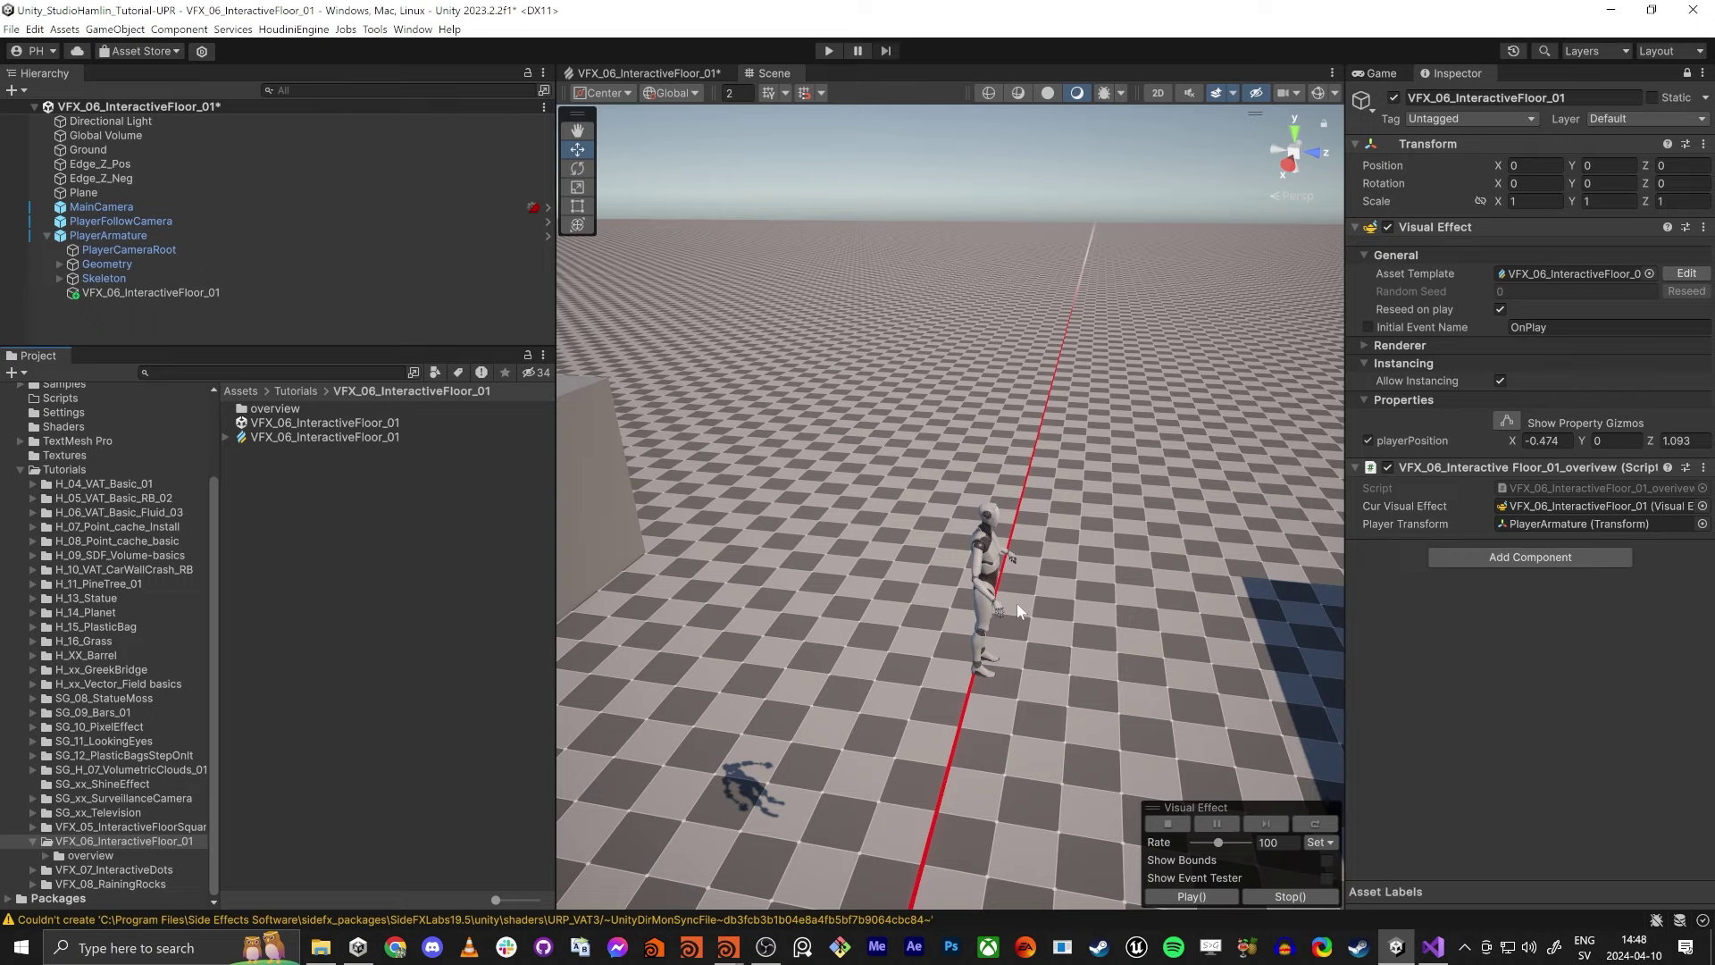
Add a default Cube 3D object to the root of the scene and select it for inspection.
{"action": "key", "text": "s"}
{"action": "right_click_drag", "start_coordinate": [732, 510], "coordinate": [786, 561]}
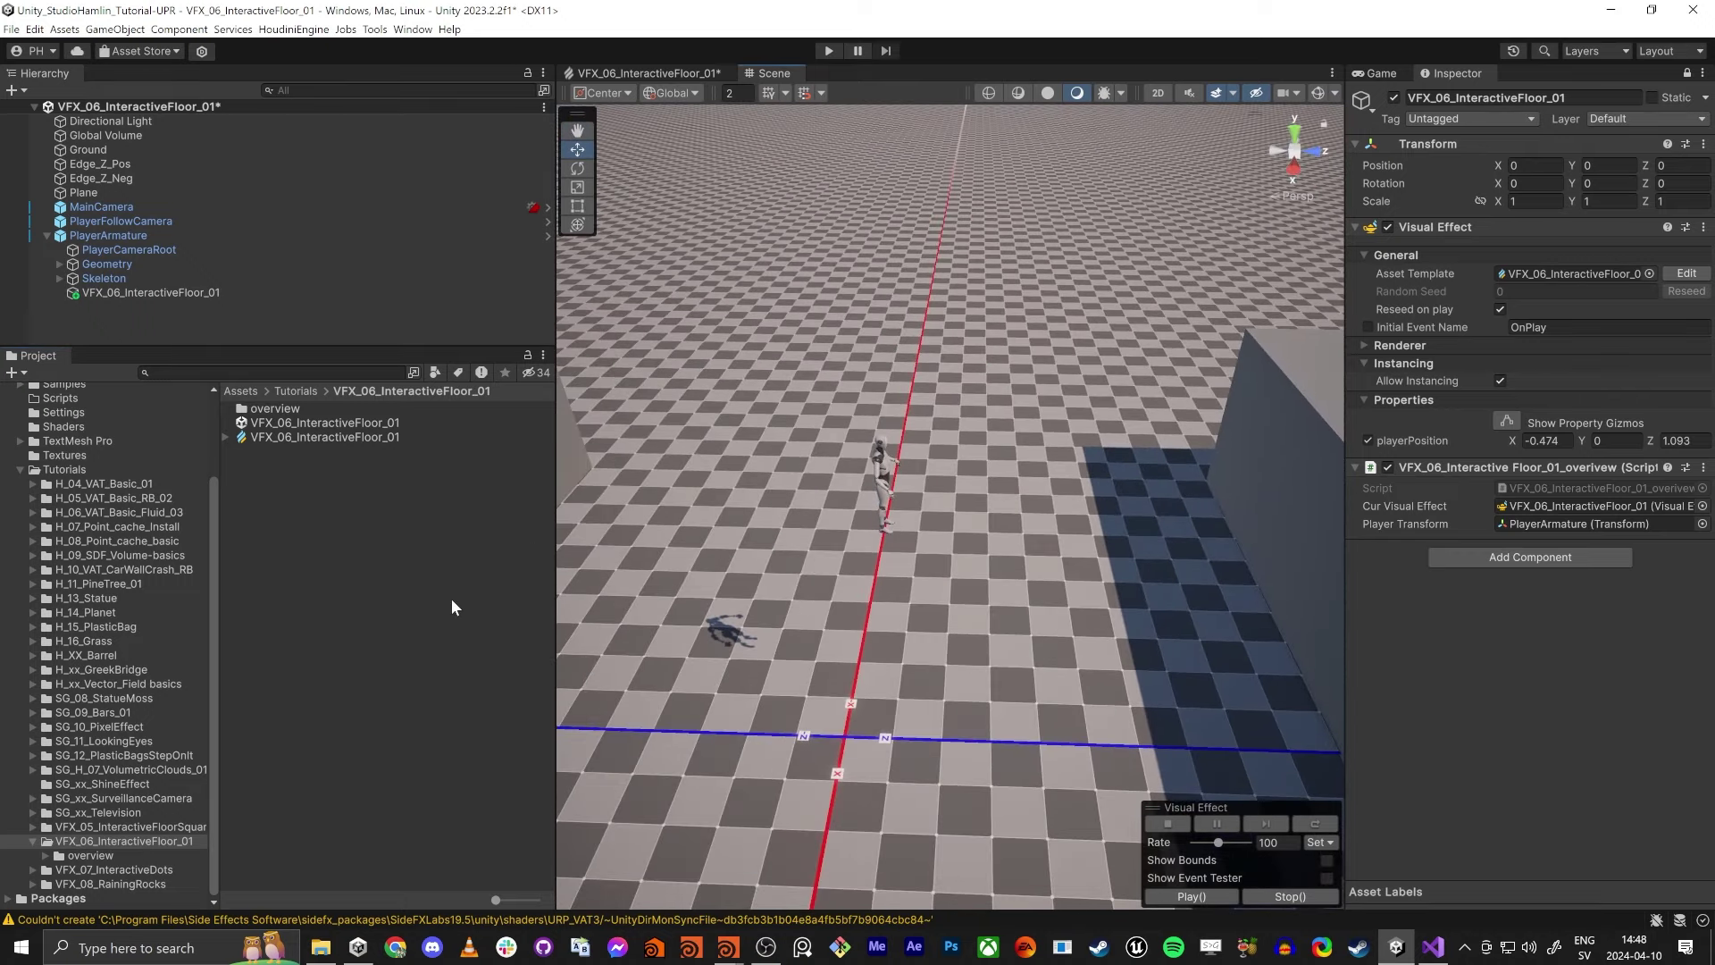
{"action": "right_click", "coordinate": [330, 582]}
{"action": "key", "text": "Escape"}
{"action": "right_click", "coordinate": [223, 318]}
{"action": "mouse_move", "coordinate": [404, 615]}
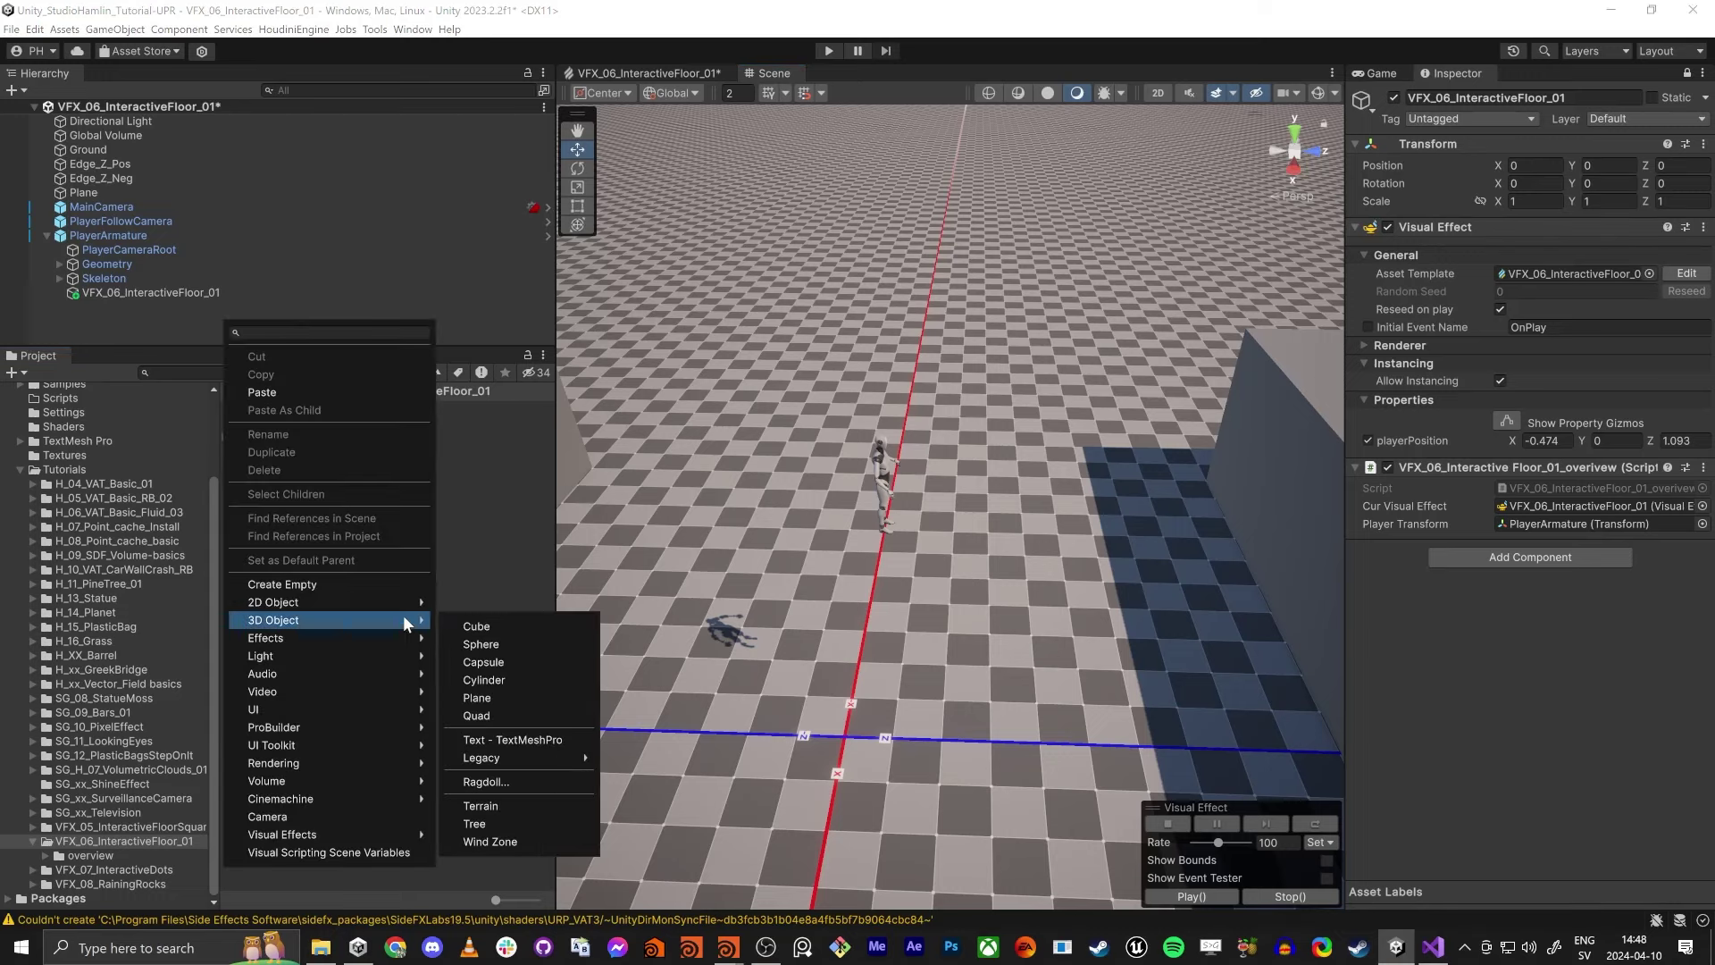
{"action": "left_click", "coordinate": [490, 626]}
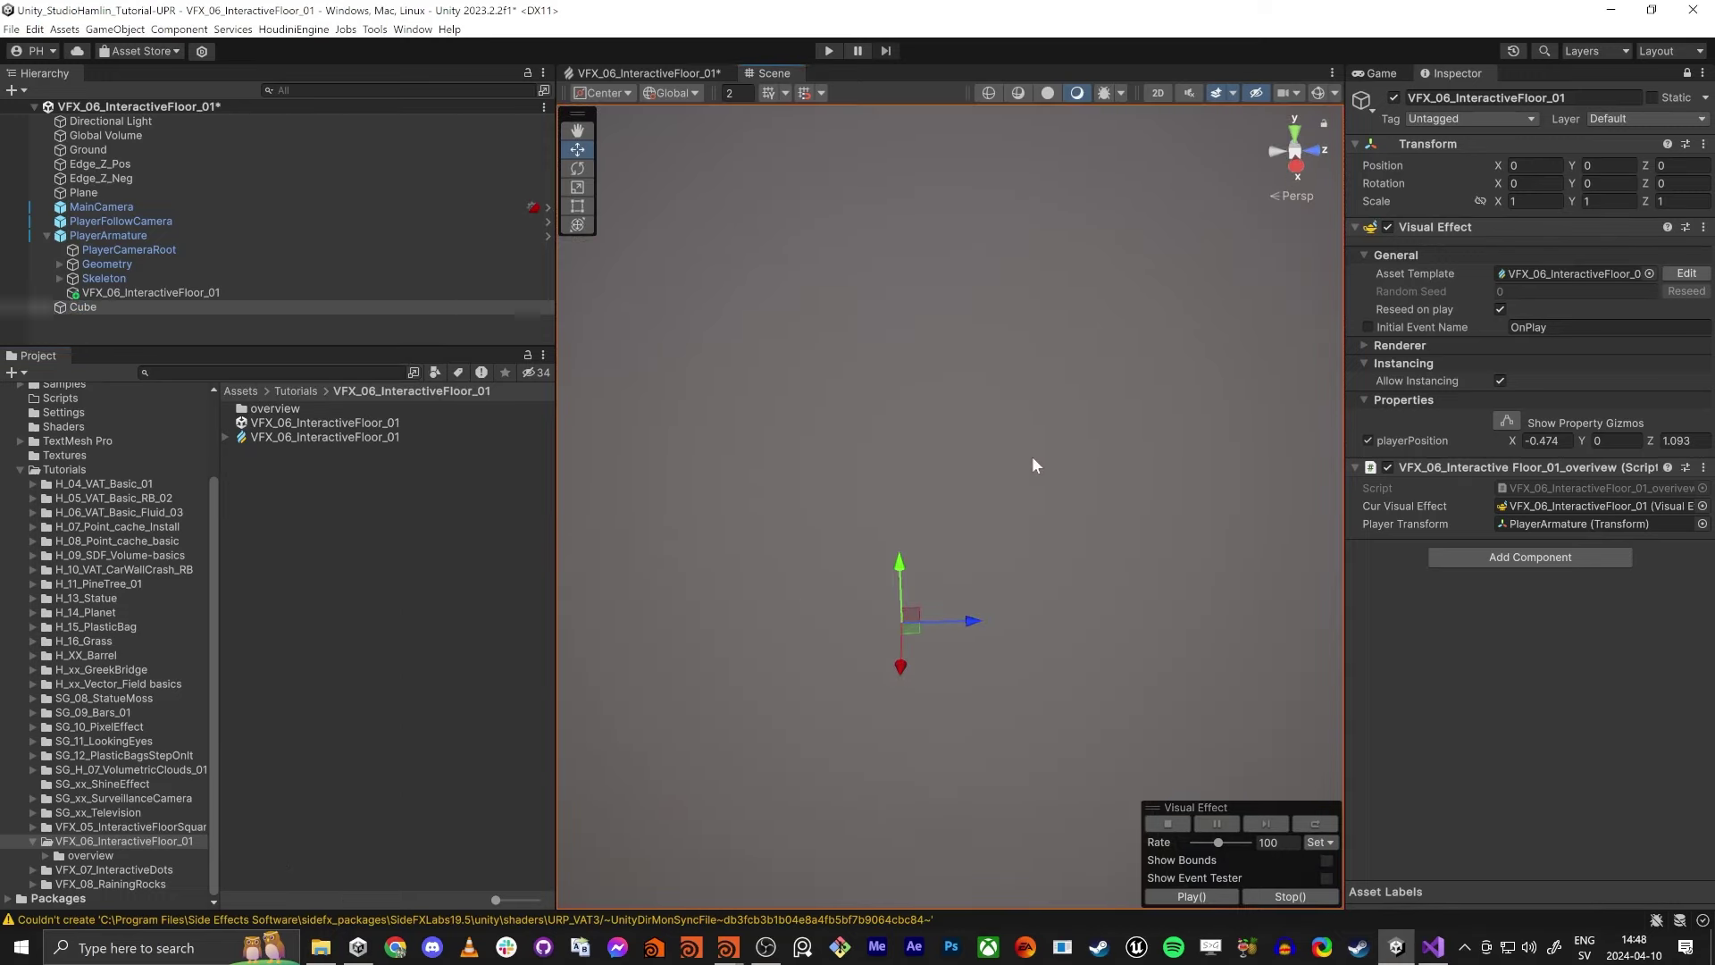
{"action": "left_click", "coordinate": [139, 308]}
{"action": "right_click_drag", "start_coordinate": [996, 446], "coordinate": [902, 560]}
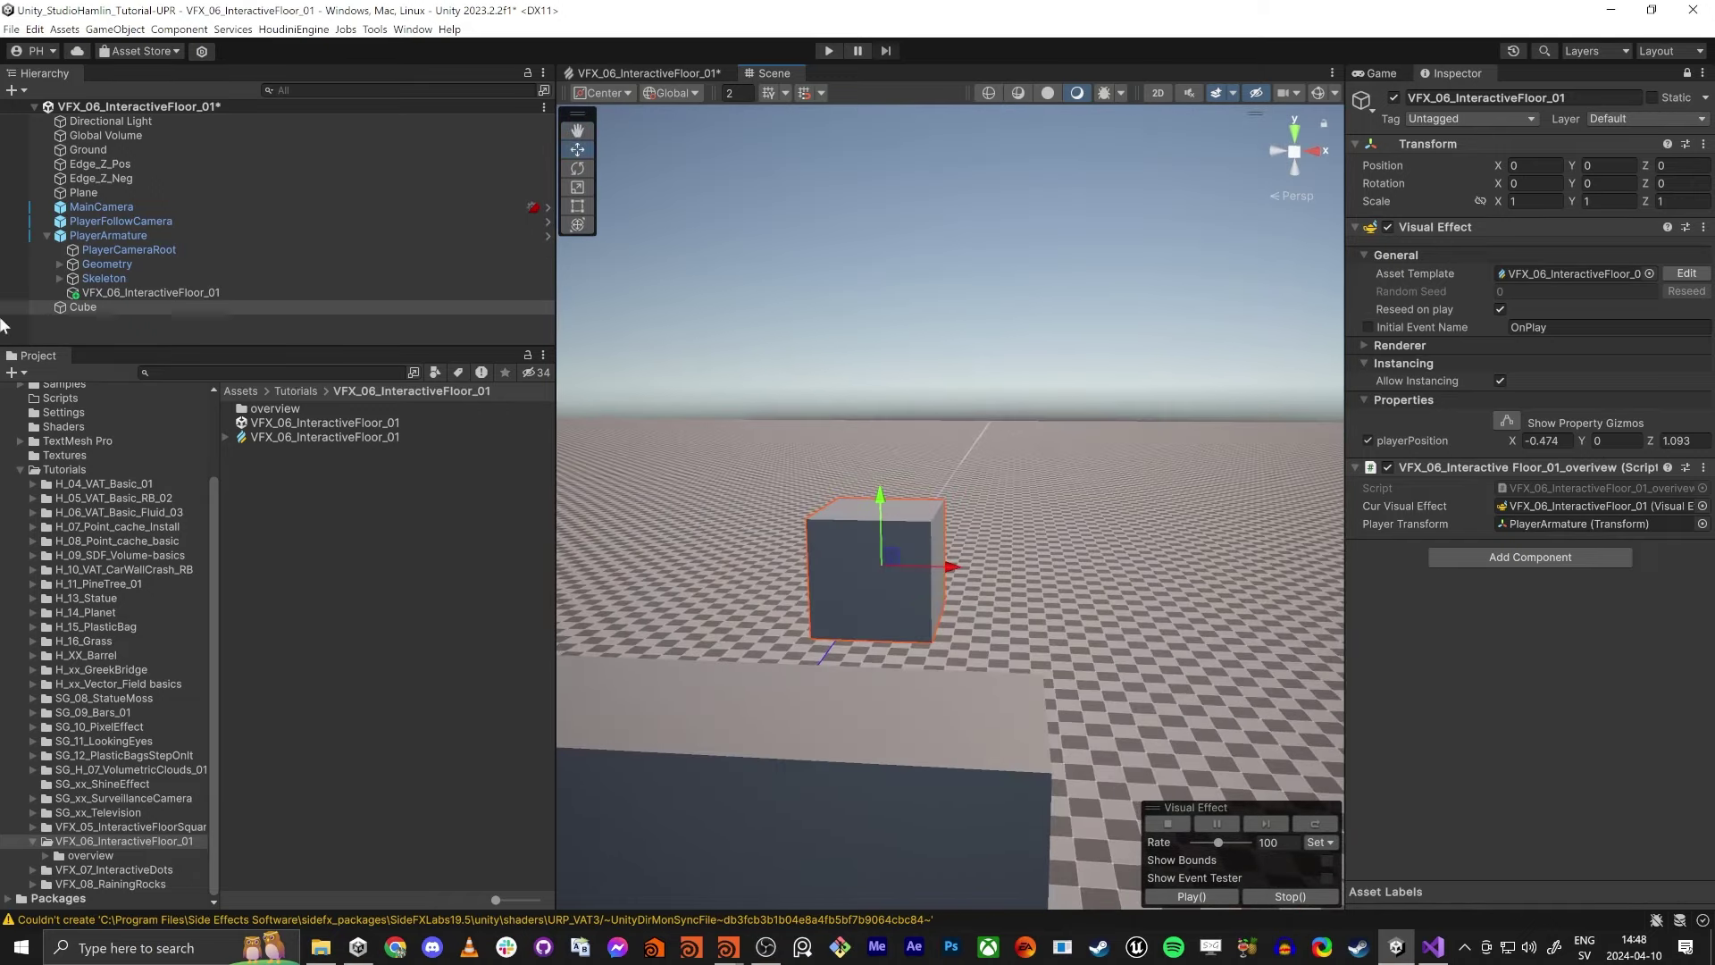
Reorder the Cube above PlayerArmature in the hierarchy, collapse PlayerArmature and move the Cube below it.
{"action": "left_click_drag", "start_coordinate": [70, 307], "coordinate": [79, 229]}
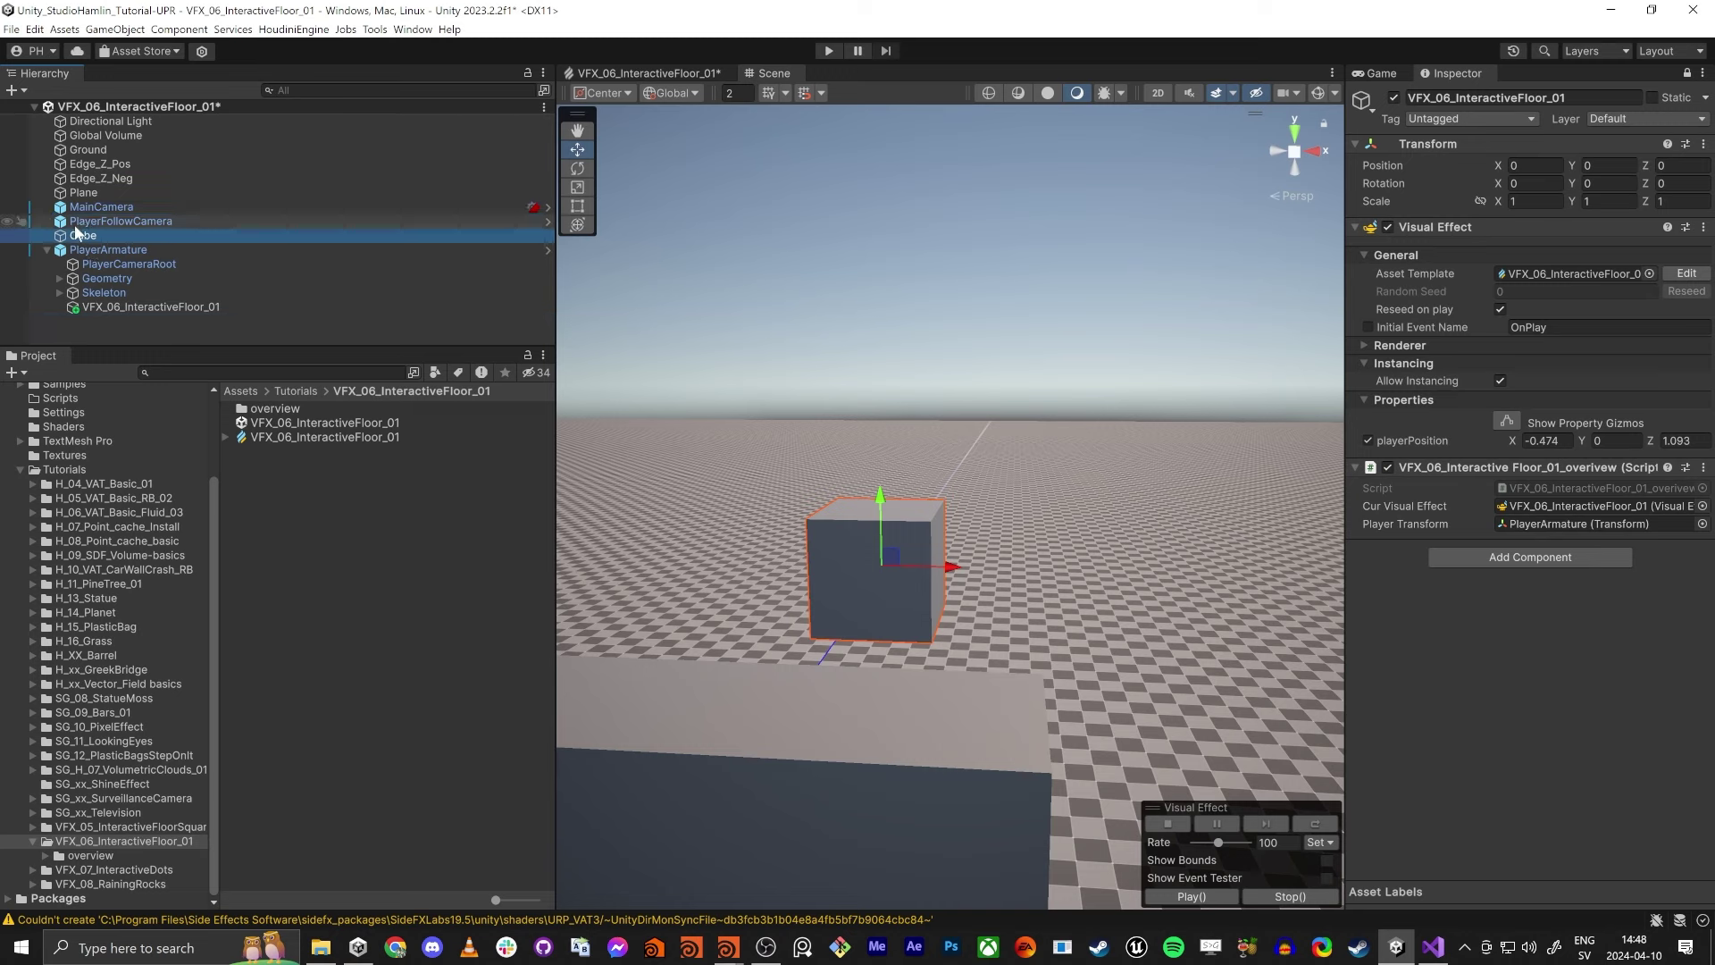
{"action": "key", "text": "s"}
{"action": "right_click_drag", "start_coordinate": [1081, 502], "coordinate": [1021, 504]}
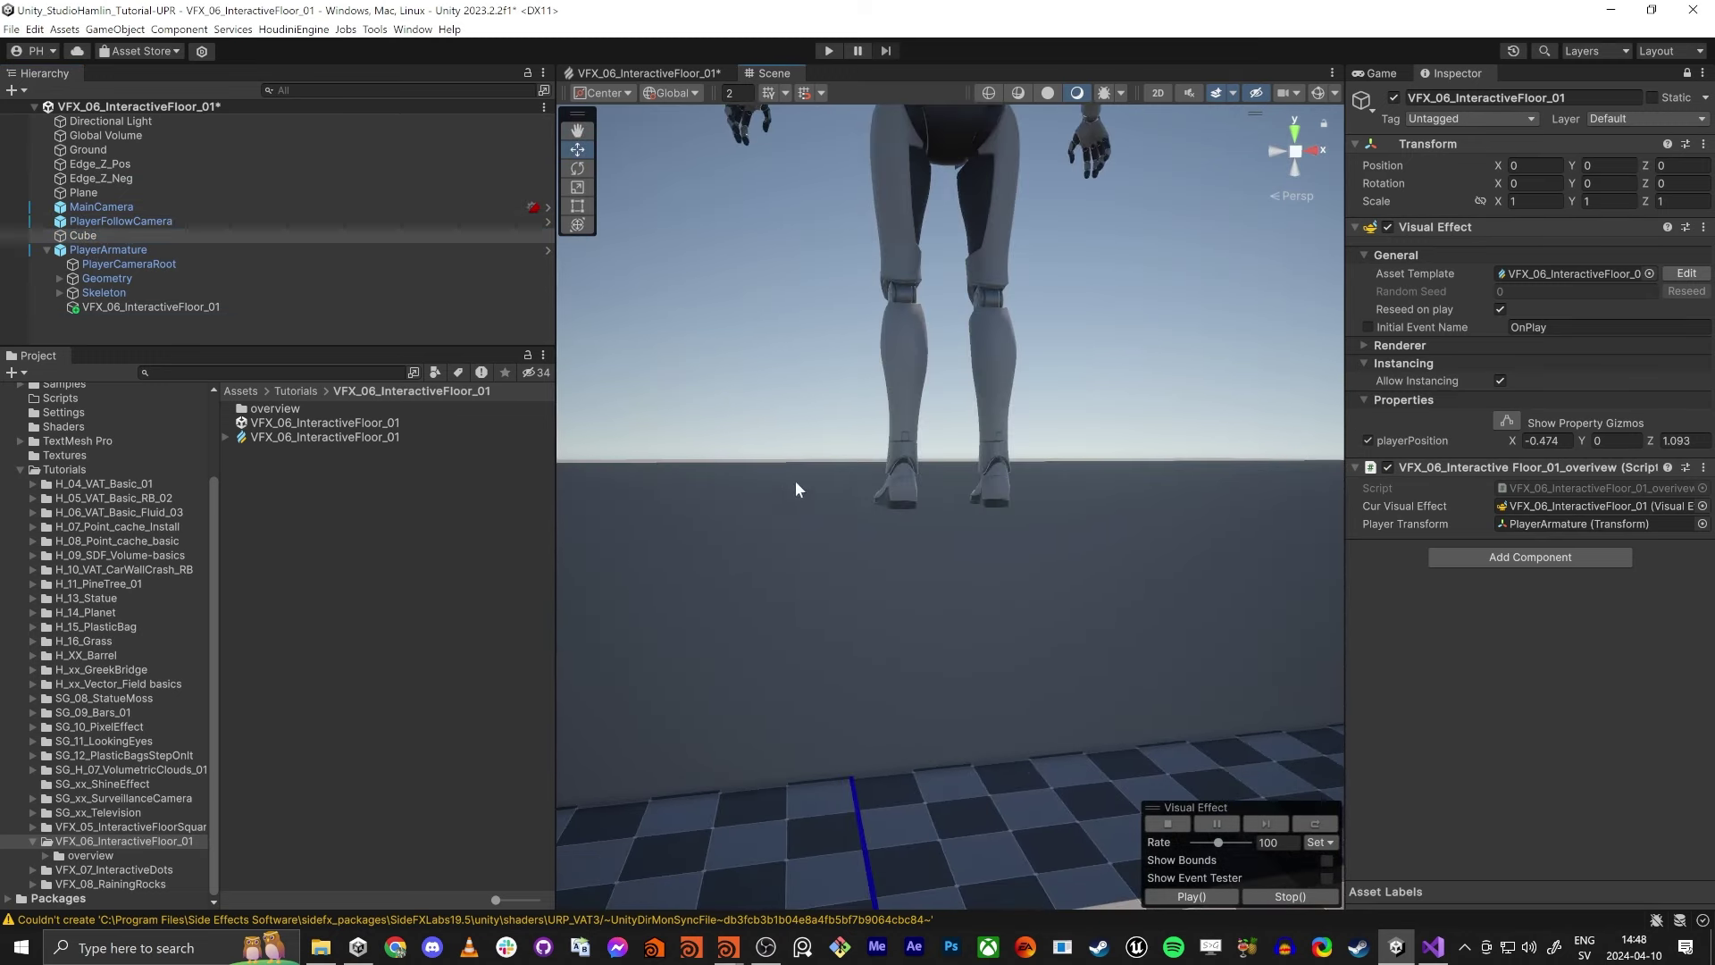
{"action": "left_click", "coordinate": [46, 250]}
{"action": "left_click", "coordinate": [90, 236]}
{"action": "left_click_drag", "start_coordinate": [91, 238], "coordinate": [88, 291]}
Delete the Cube from the scene.
{"action": "left_click_drag", "start_coordinate": [1027, 358], "coordinate": [1080, 367], "text": "alt"}
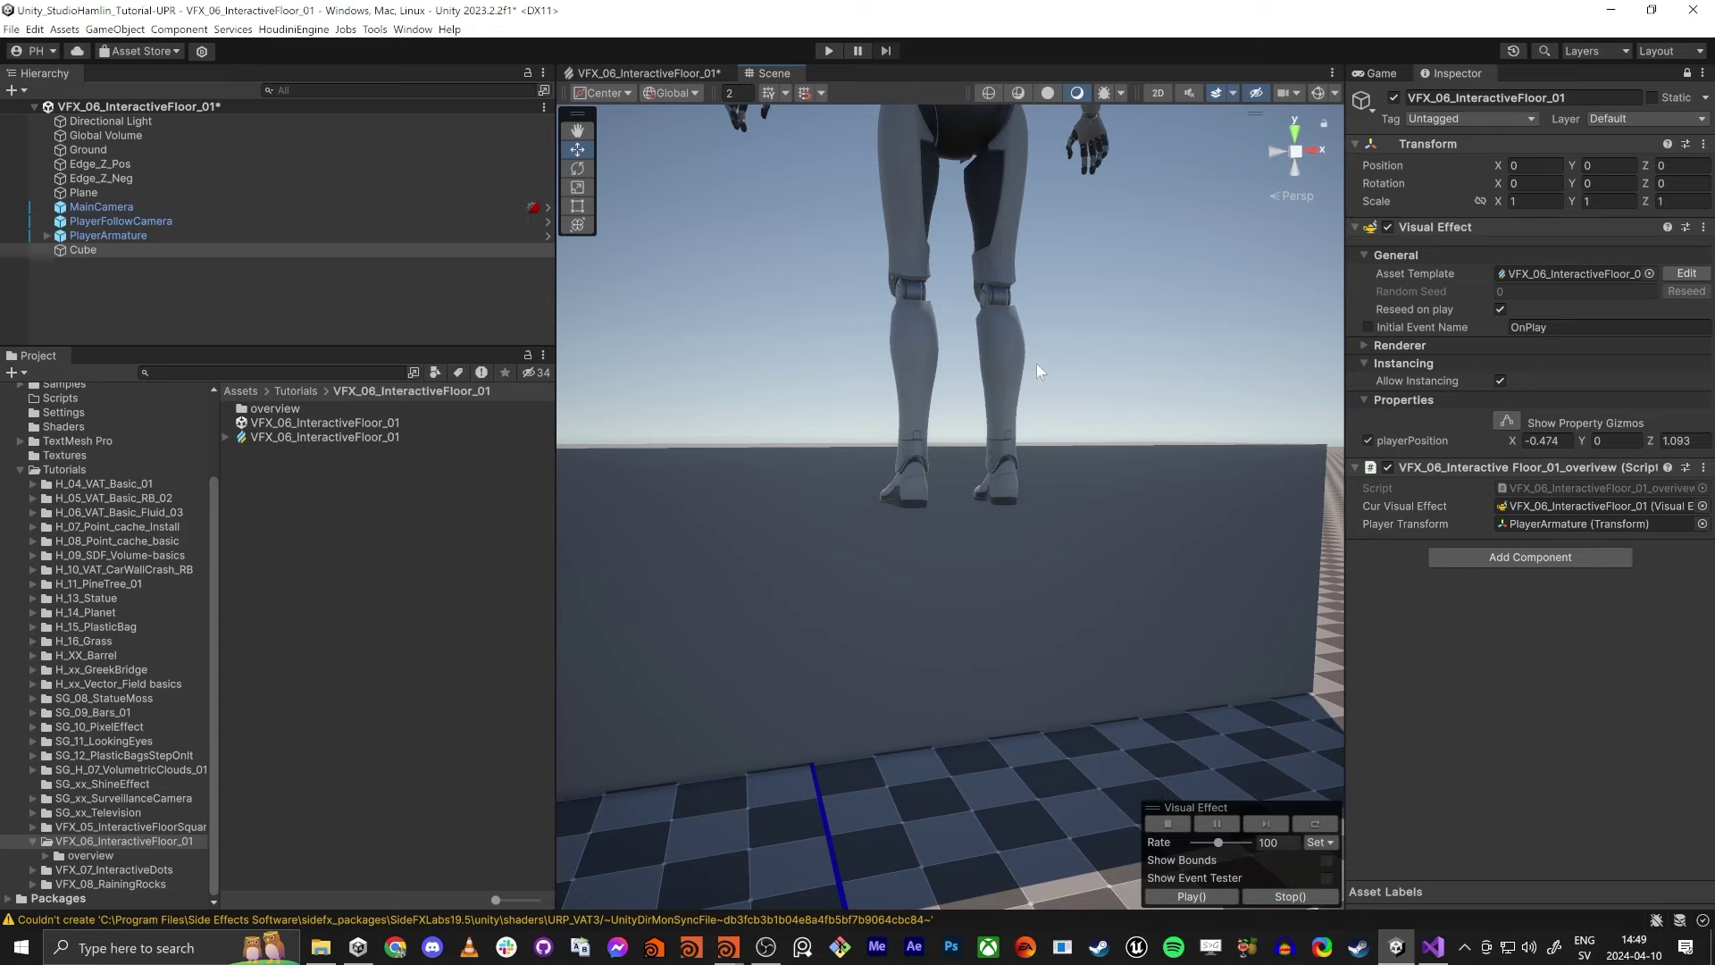
{"action": "right_click_drag", "start_coordinate": [1037, 363], "coordinate": [874, 551]}
{"action": "key", "text": "e"}
{"action": "key", "text": "w"}
{"action": "key", "text": "Delete"}
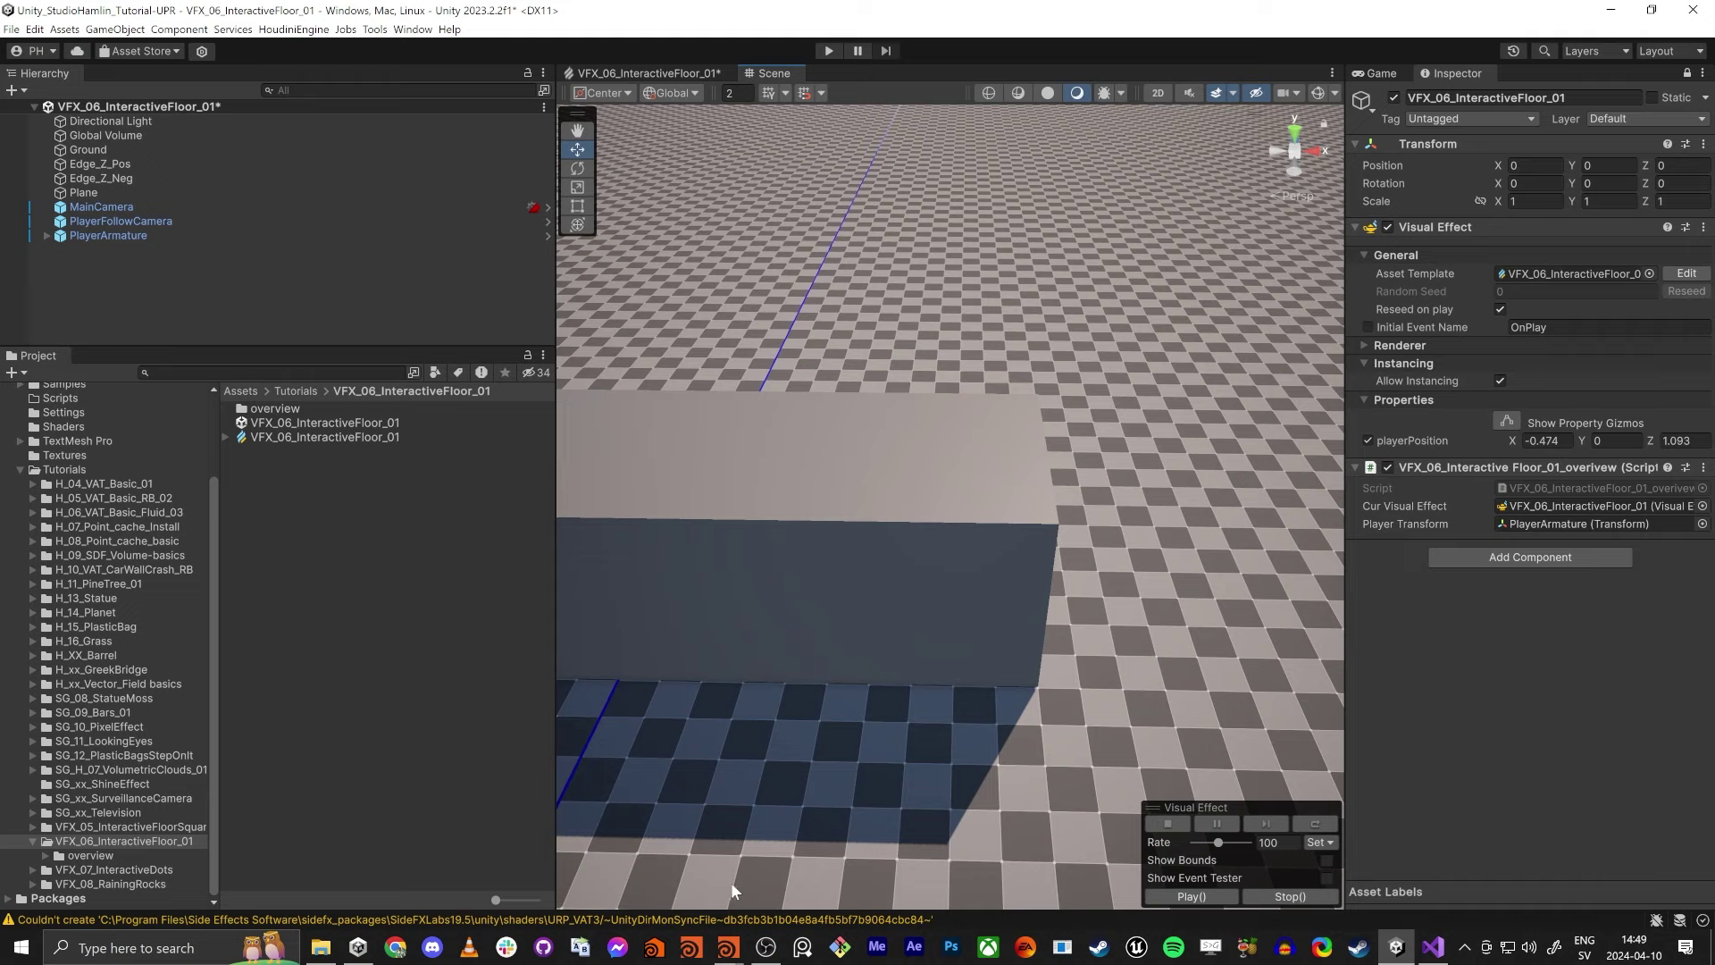
Switch to Houdini and save the scene as VFX_06_InteractiveFloor_01.hiplc in the project's Assets/Tutorials/VFX_06_InteractiveFloor_01 folder.
{"action": "key", "text": "alt+Tab"}
{"action": "left_click", "coordinate": [1263, 577]}
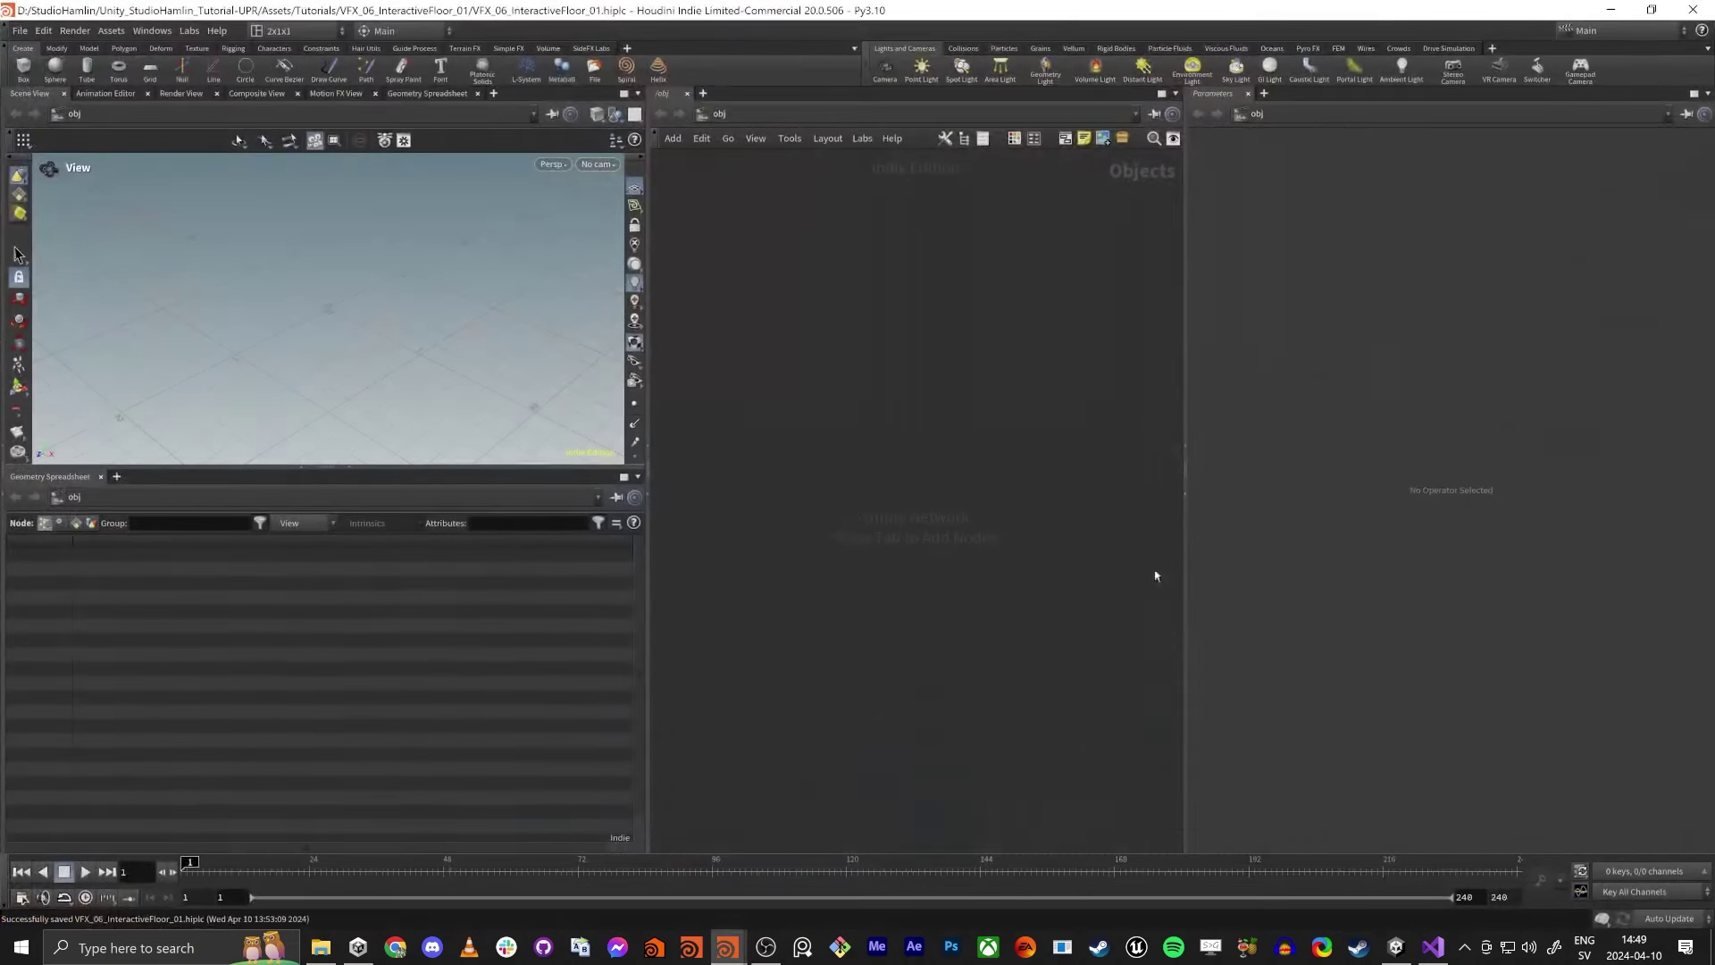
{"action": "left_click", "coordinate": [18, 34]}
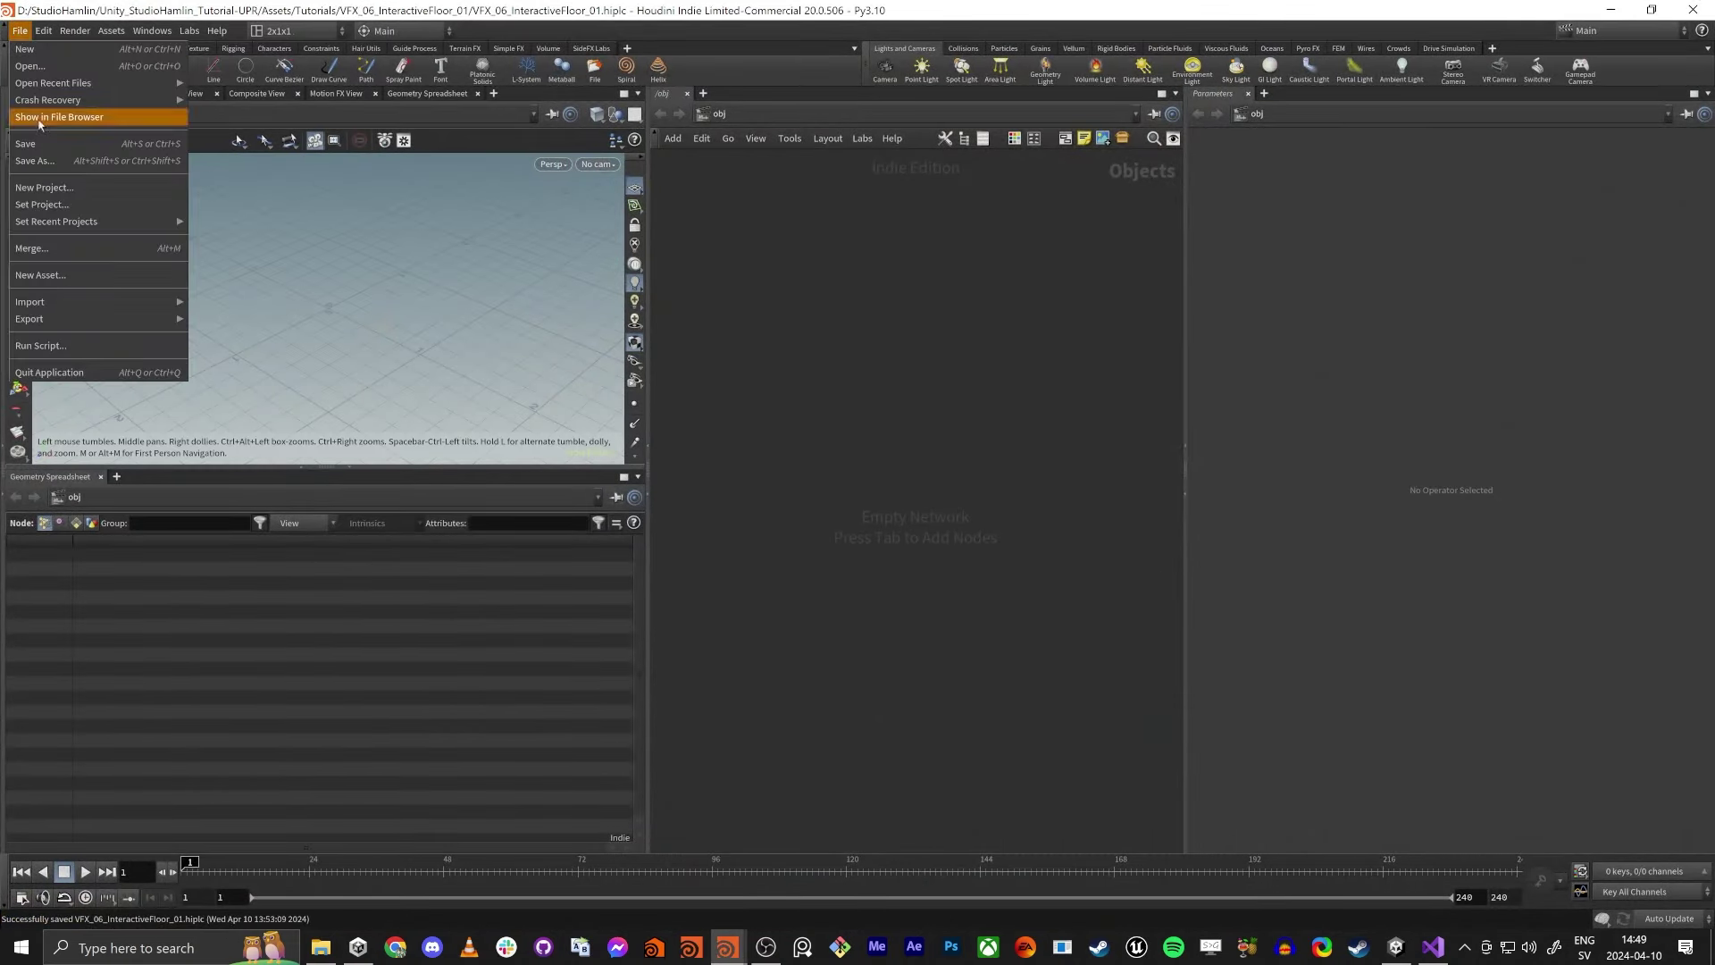
{"action": "left_click", "coordinate": [36, 164]}
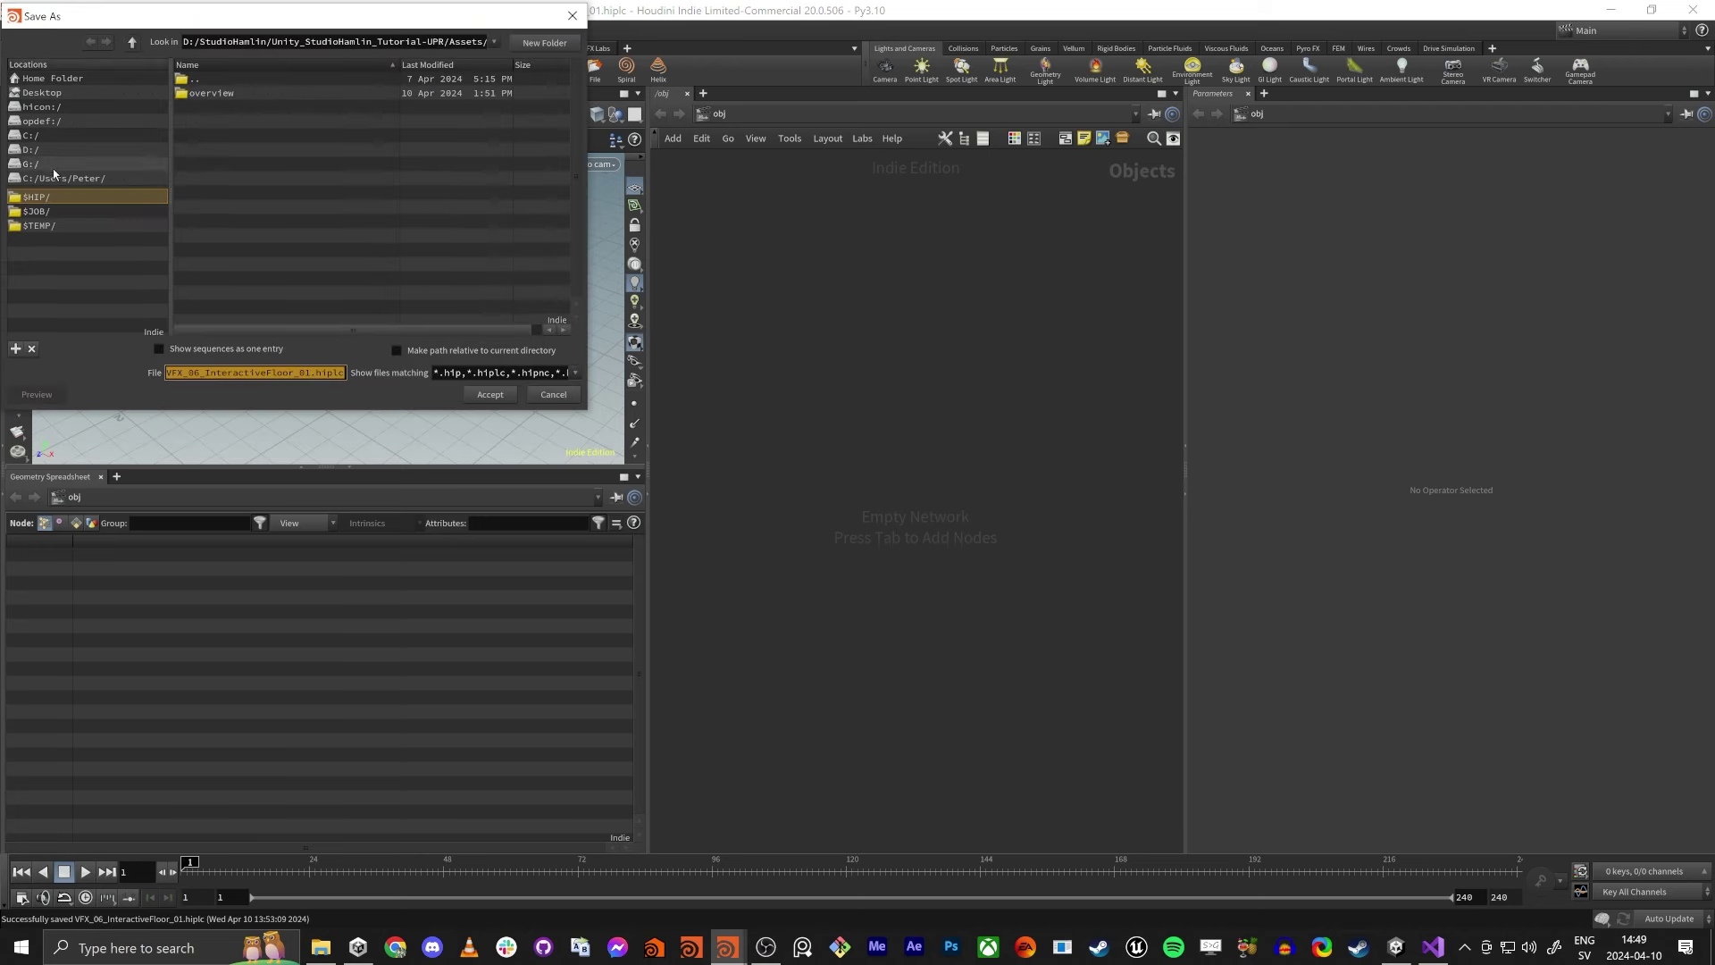
{"action": "left_click", "coordinate": [269, 374]}
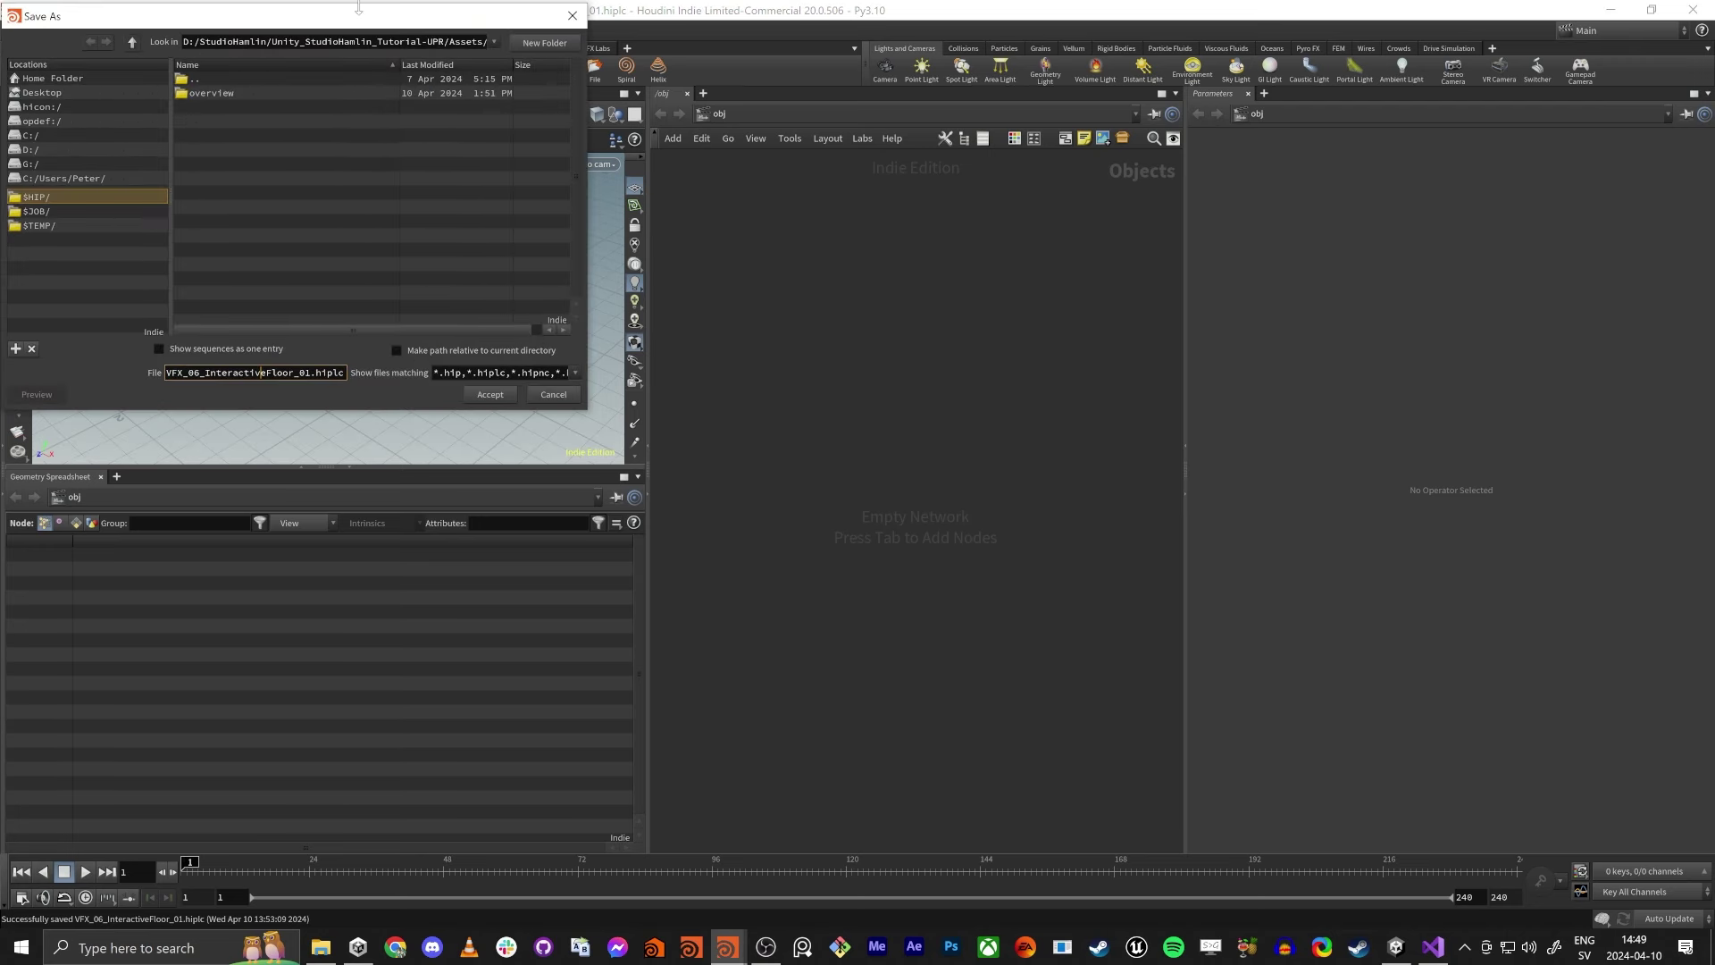
{"action": "left_click_drag", "start_coordinate": [361, 24], "coordinate": [1123, 105]}
{"action": "left_click", "coordinate": [581, 108]}
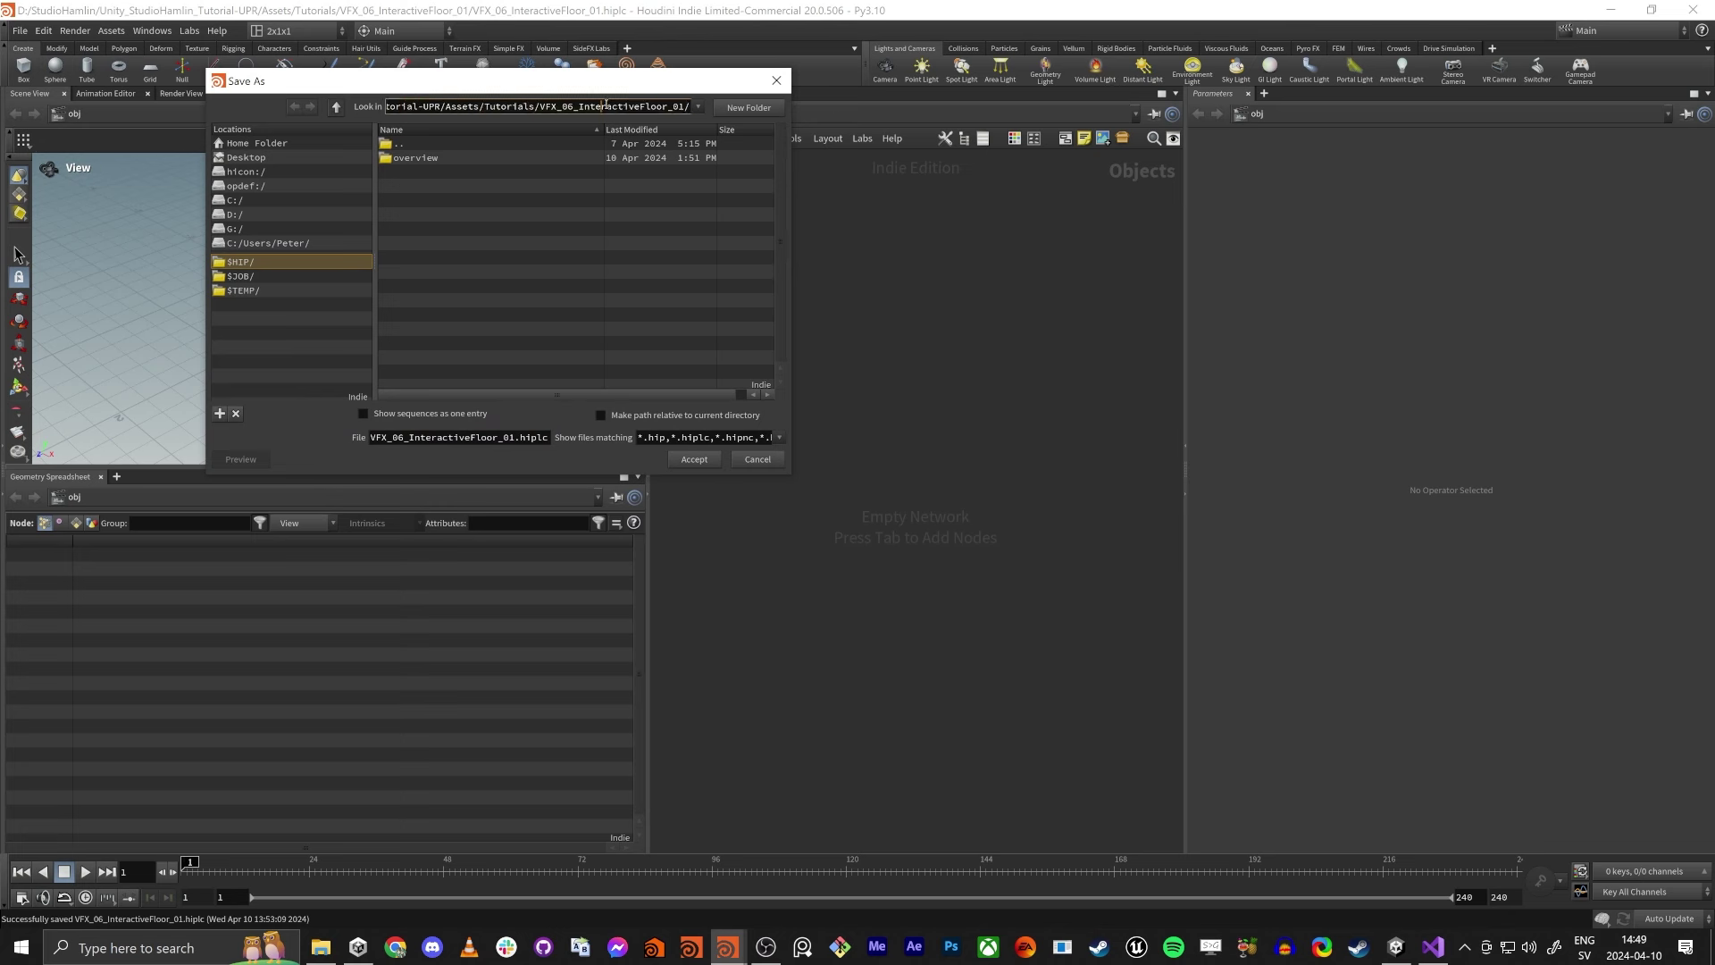
{"action": "triple_click", "coordinate": [572, 106]}
{"action": "left_click", "coordinate": [568, 105]}
{"action": "left_click", "coordinate": [694, 459]}
Switch to Unity and check the saved Houdini file in the VFX_06_InteractiveFloor_01 project folder.
{"action": "key", "text": "alt+Tab"}
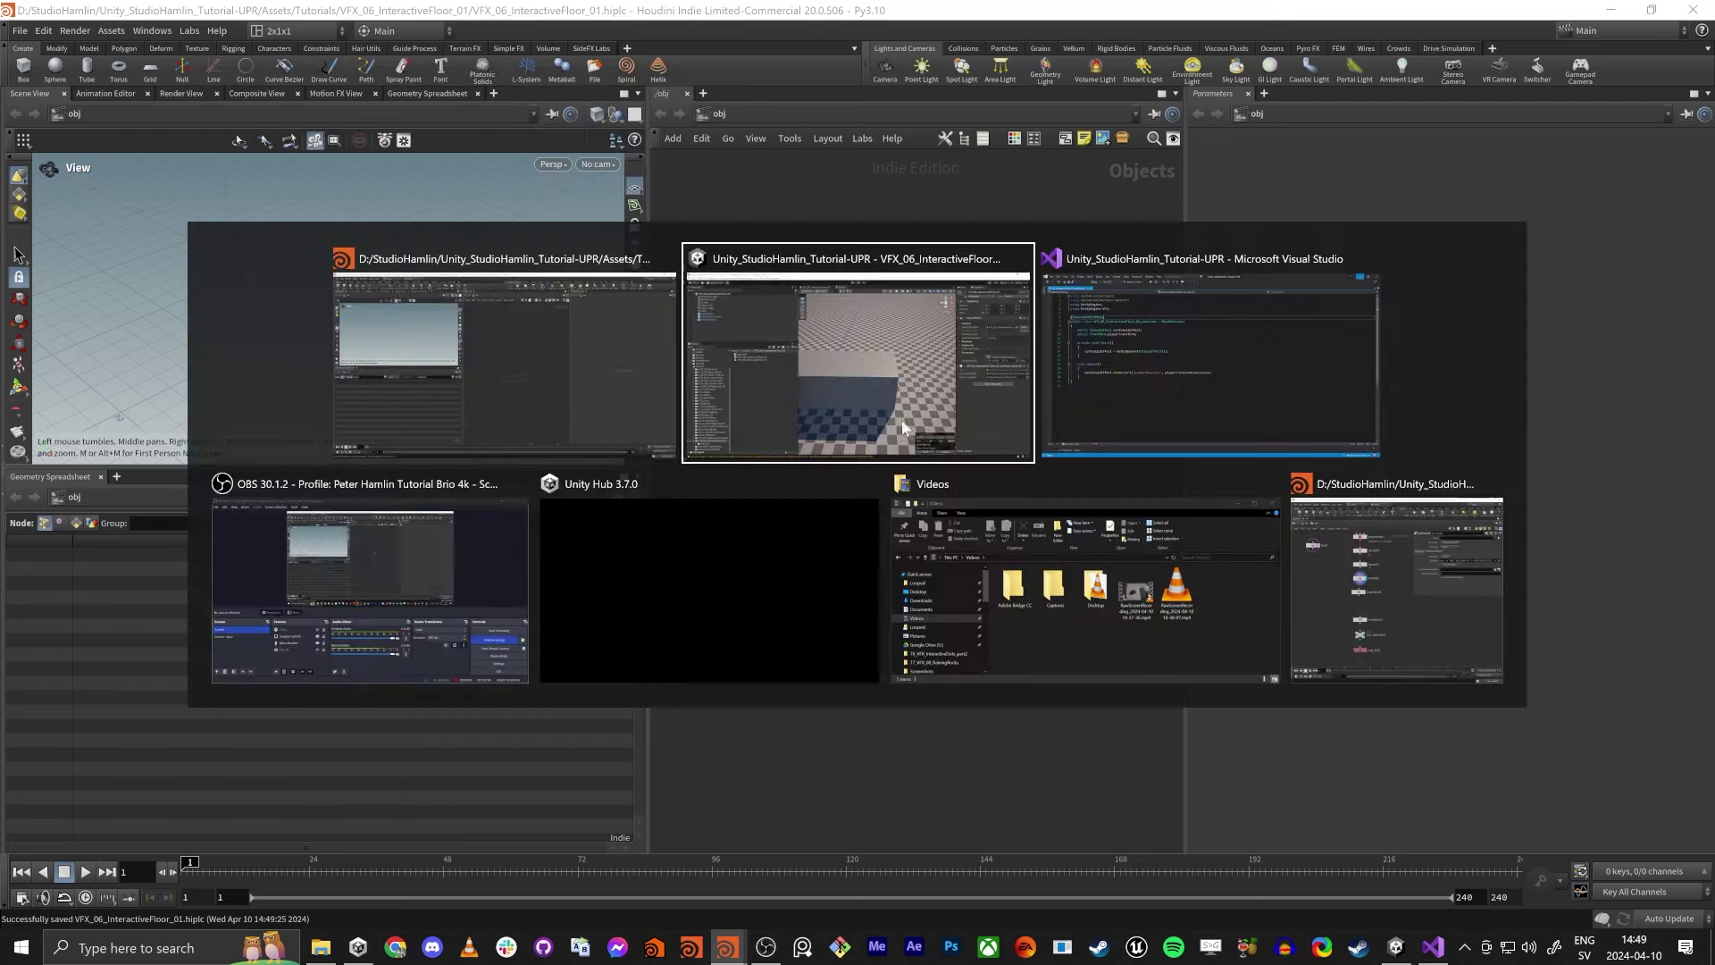
{"action": "left_click", "coordinate": [791, 386]}
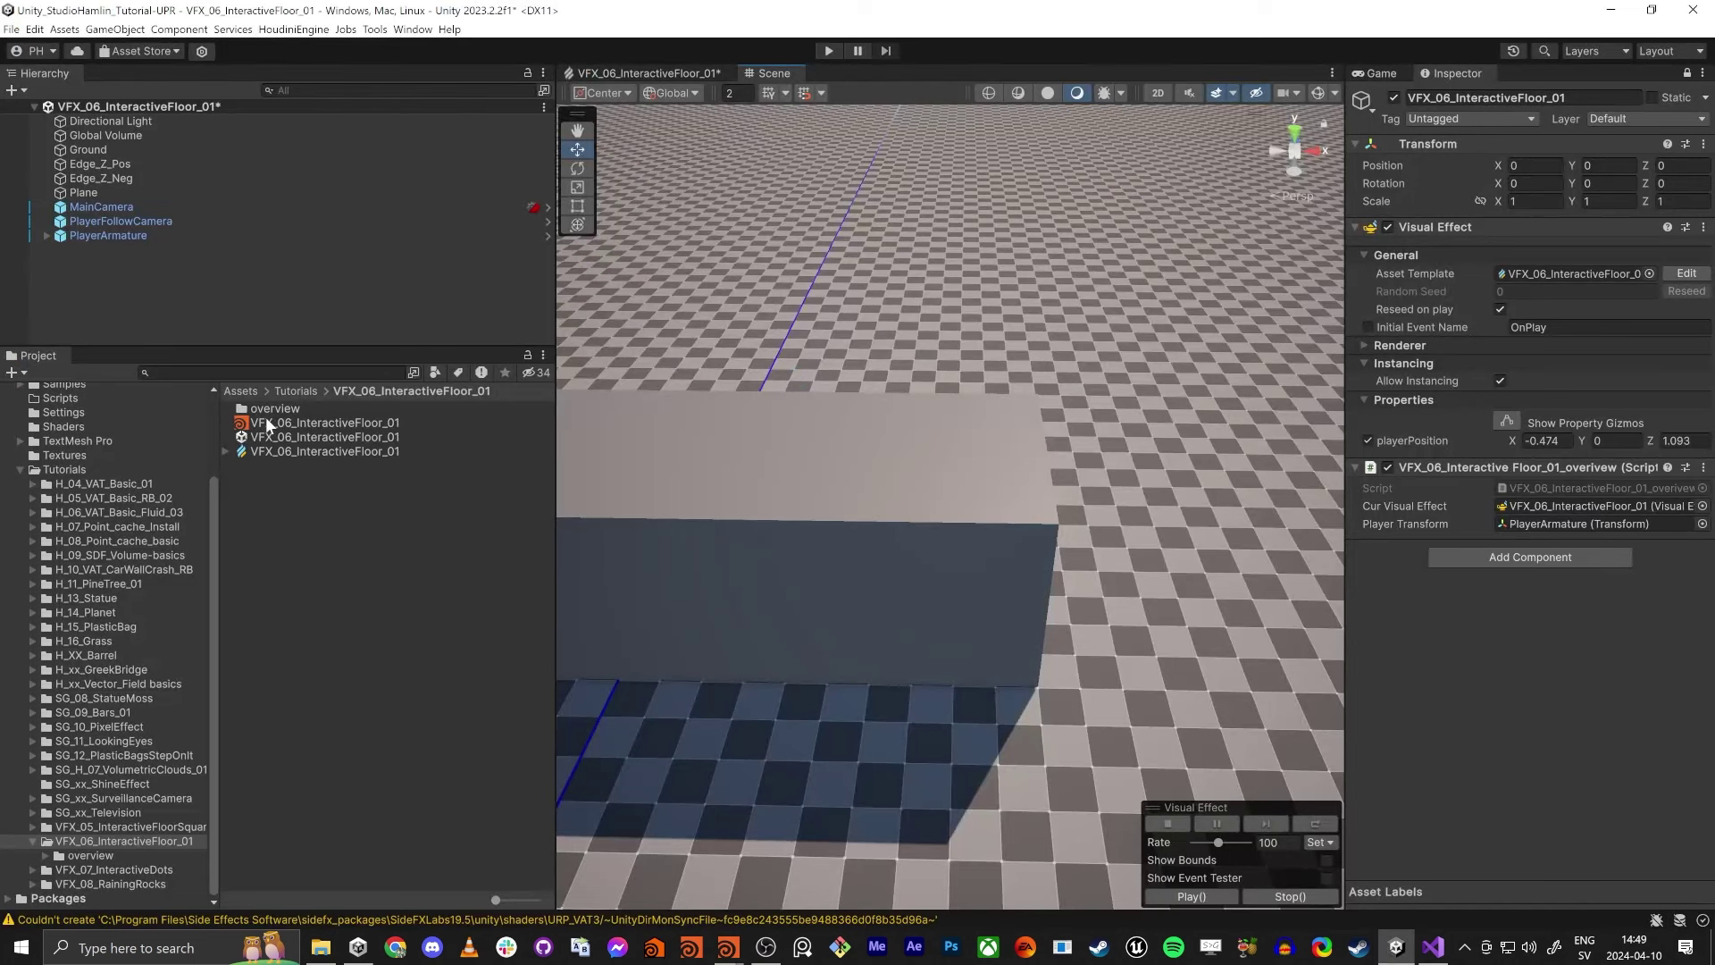
{"action": "left_click", "coordinate": [291, 423]}
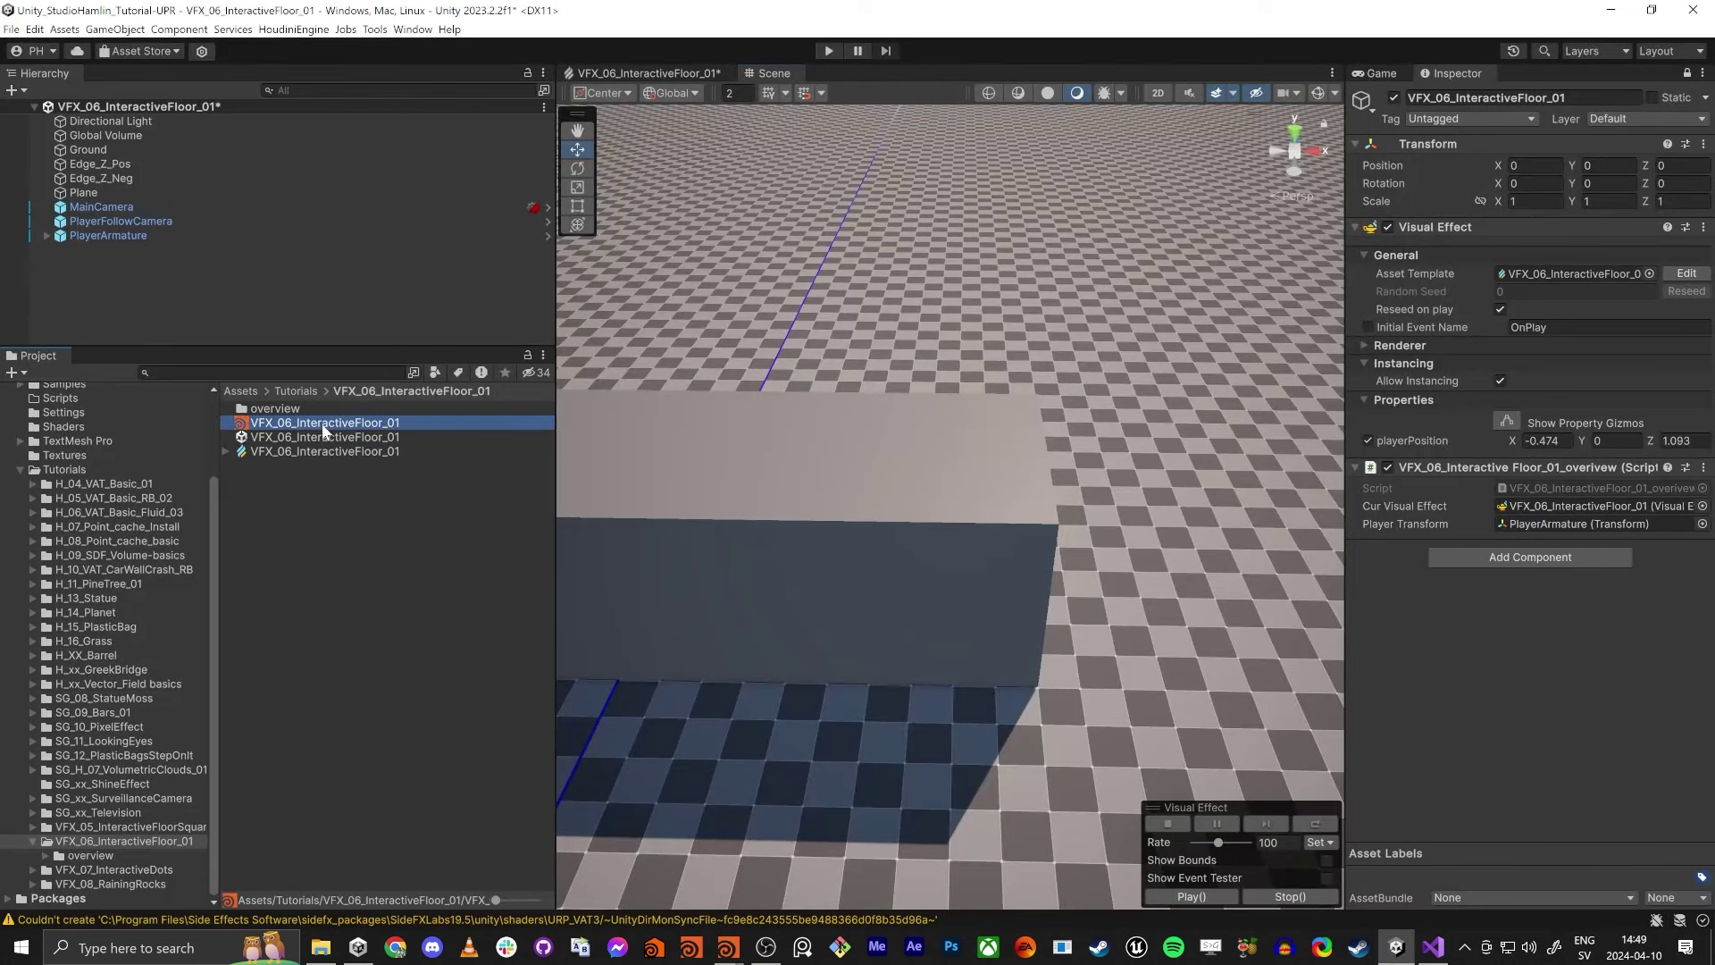
Switch back to Houdini, add a Geometry node to the empty object network and enter it.
{"action": "key", "text": "alt+Tab"}
{"action": "left_click", "coordinate": [918, 396]}
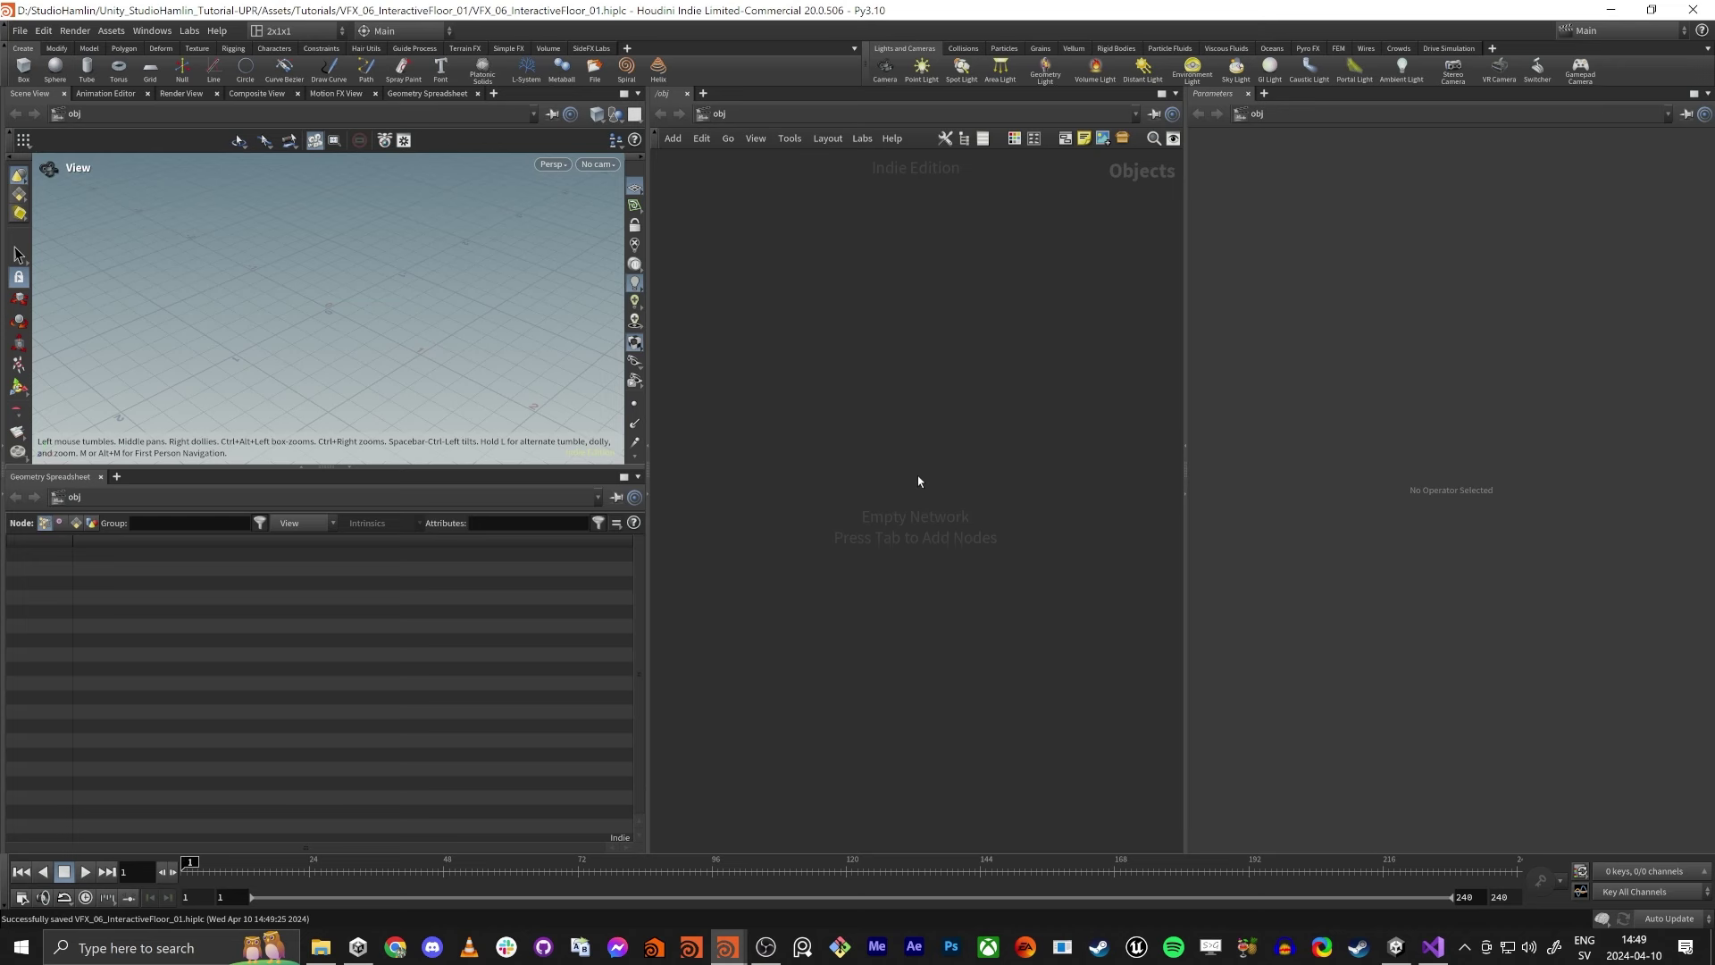
{"action": "key", "text": "Tab"}
{"action": "type", "text": "geo"}
{"action": "key", "text": "Return"}
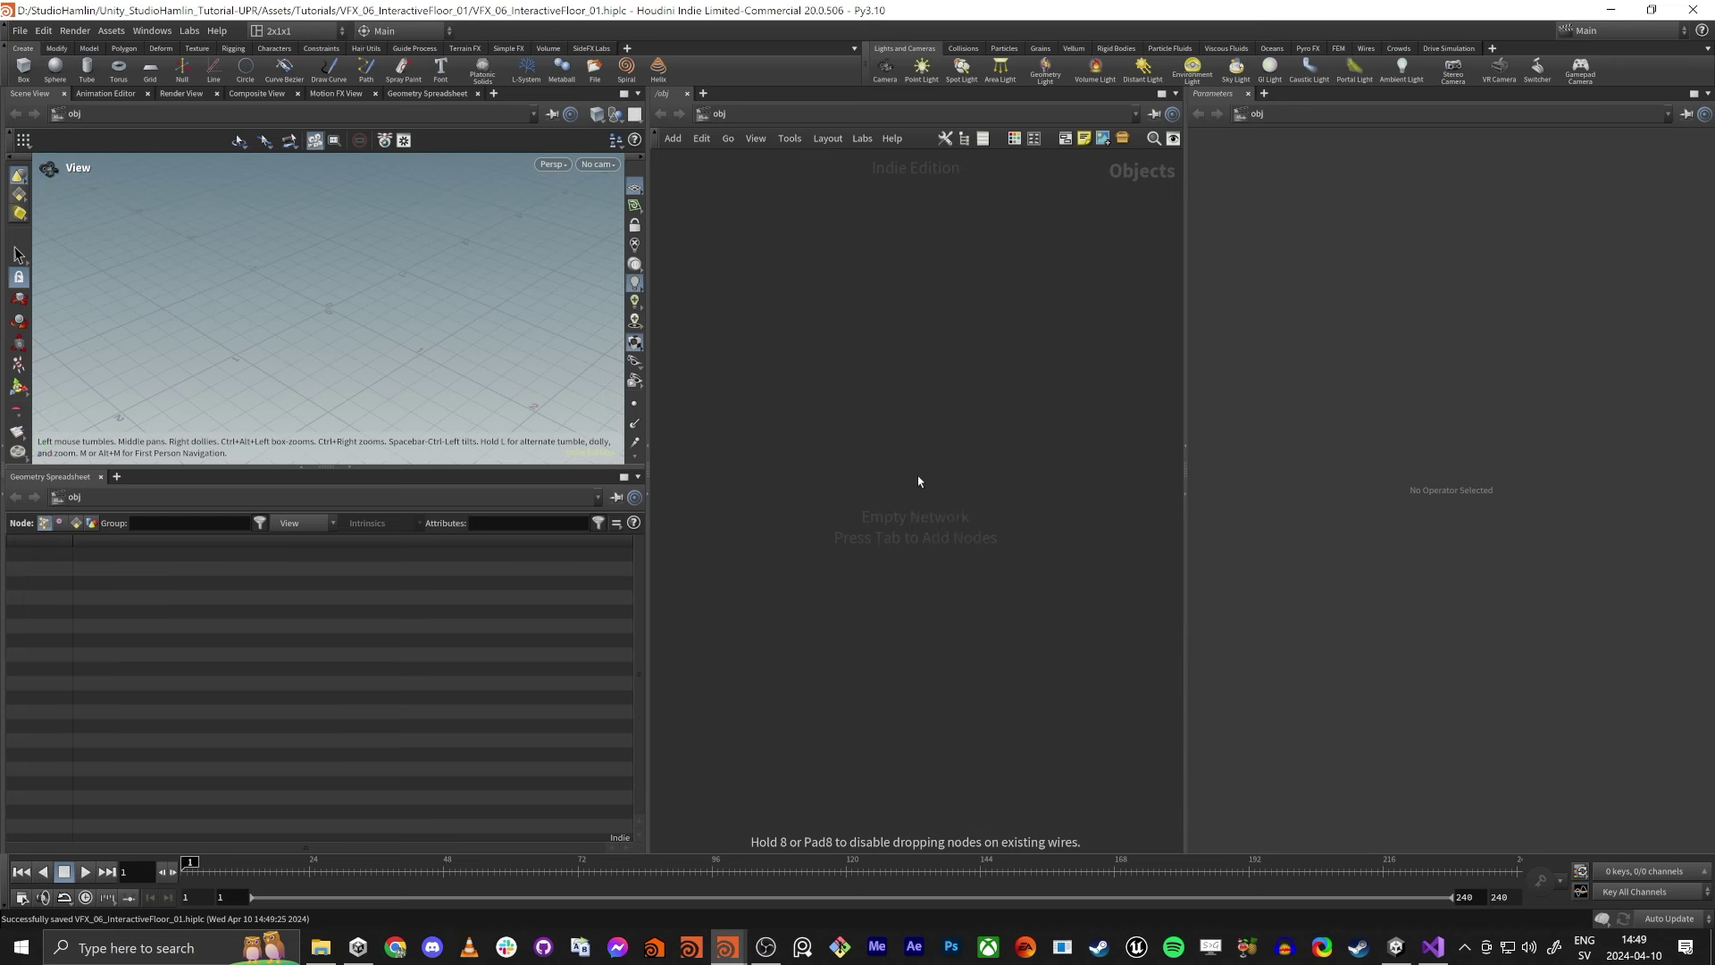
{"action": "left_click", "coordinate": [918, 481]}
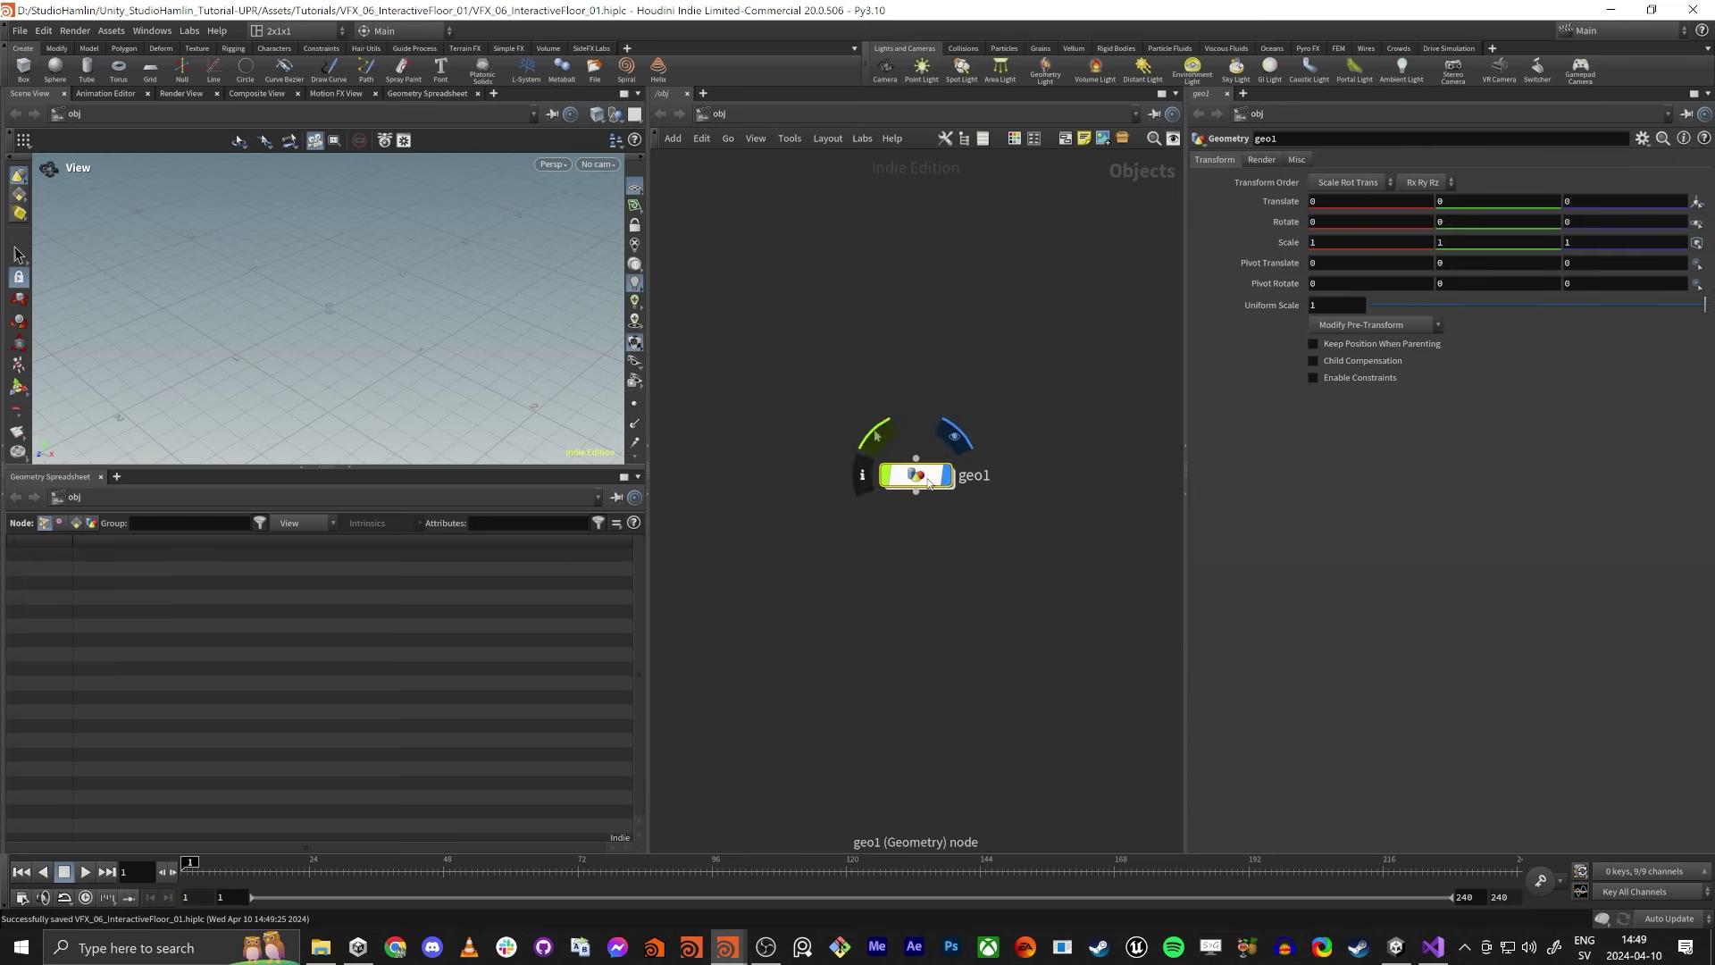
{"action": "double_click", "coordinate": [925, 482]}
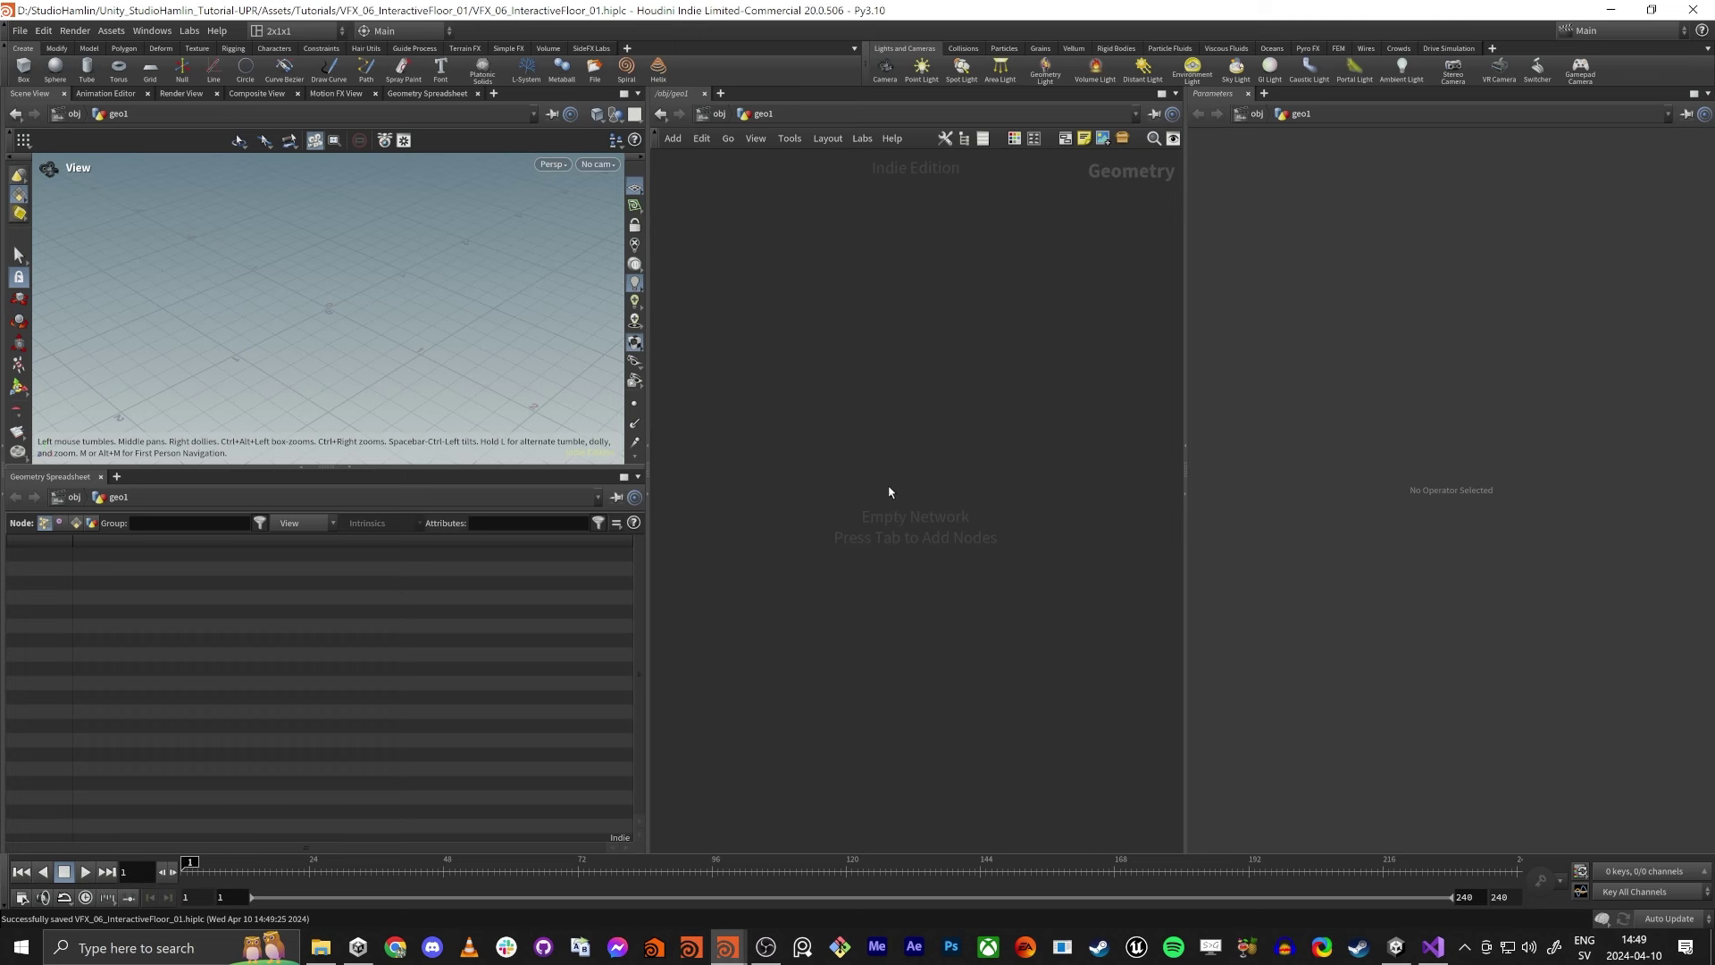
{"action": "key", "text": "alt+Tab"}
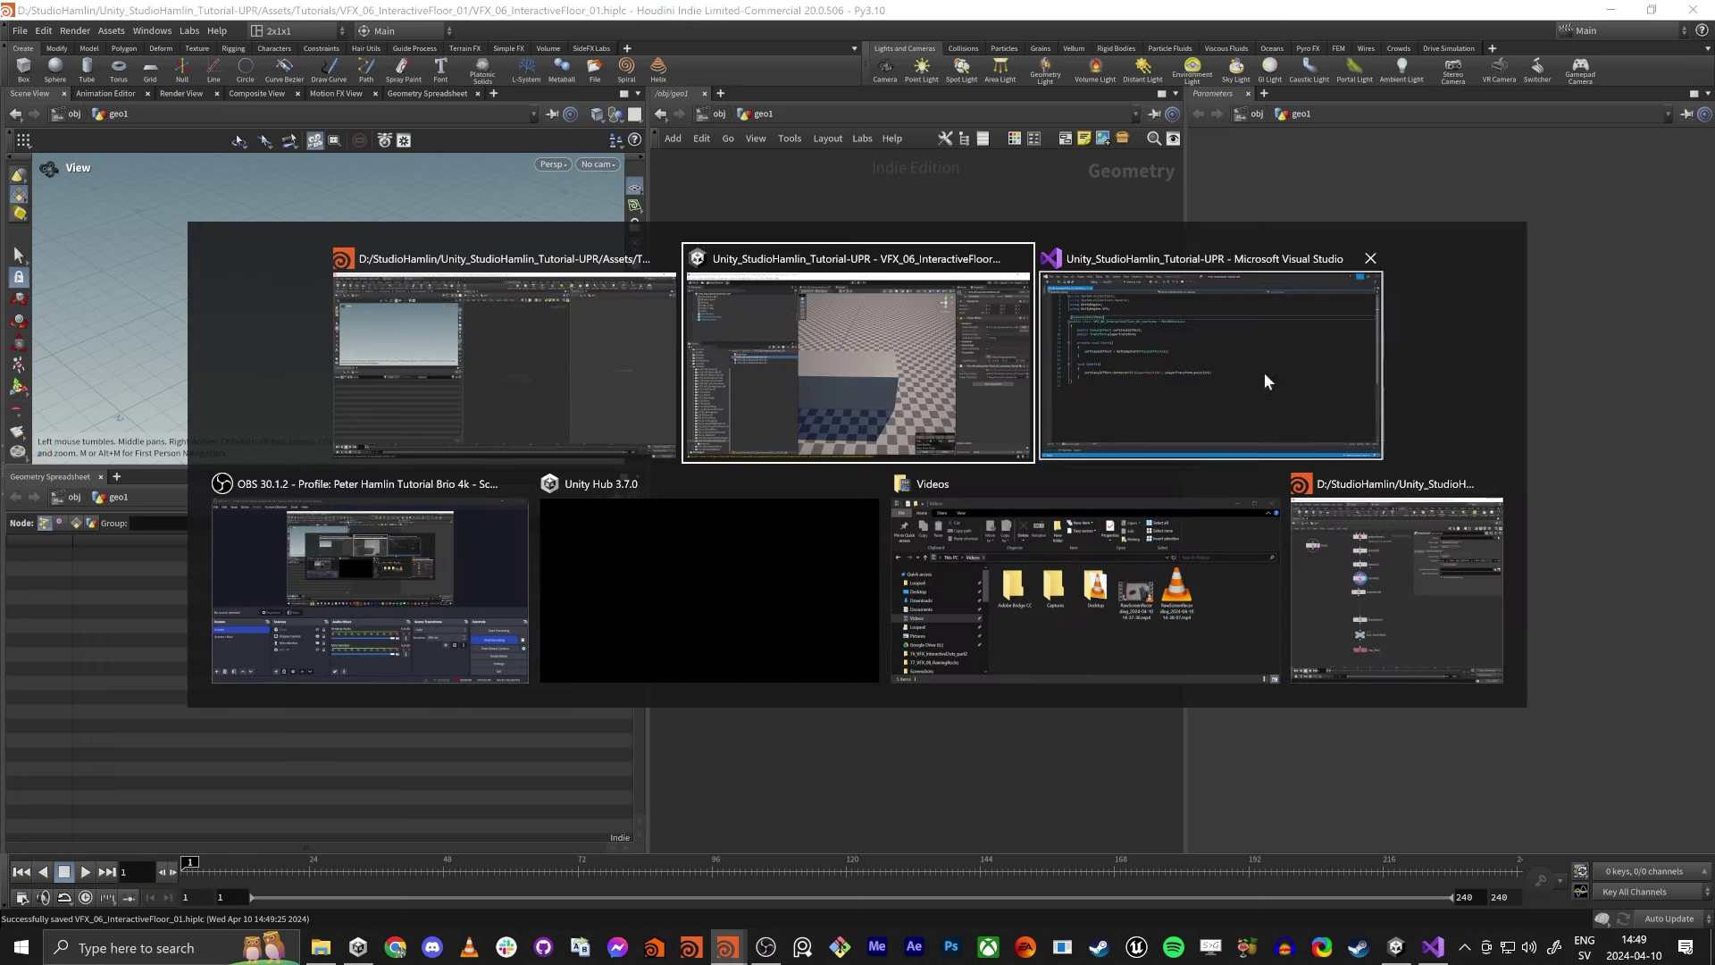
{"action": "key", "text": "Escape"}
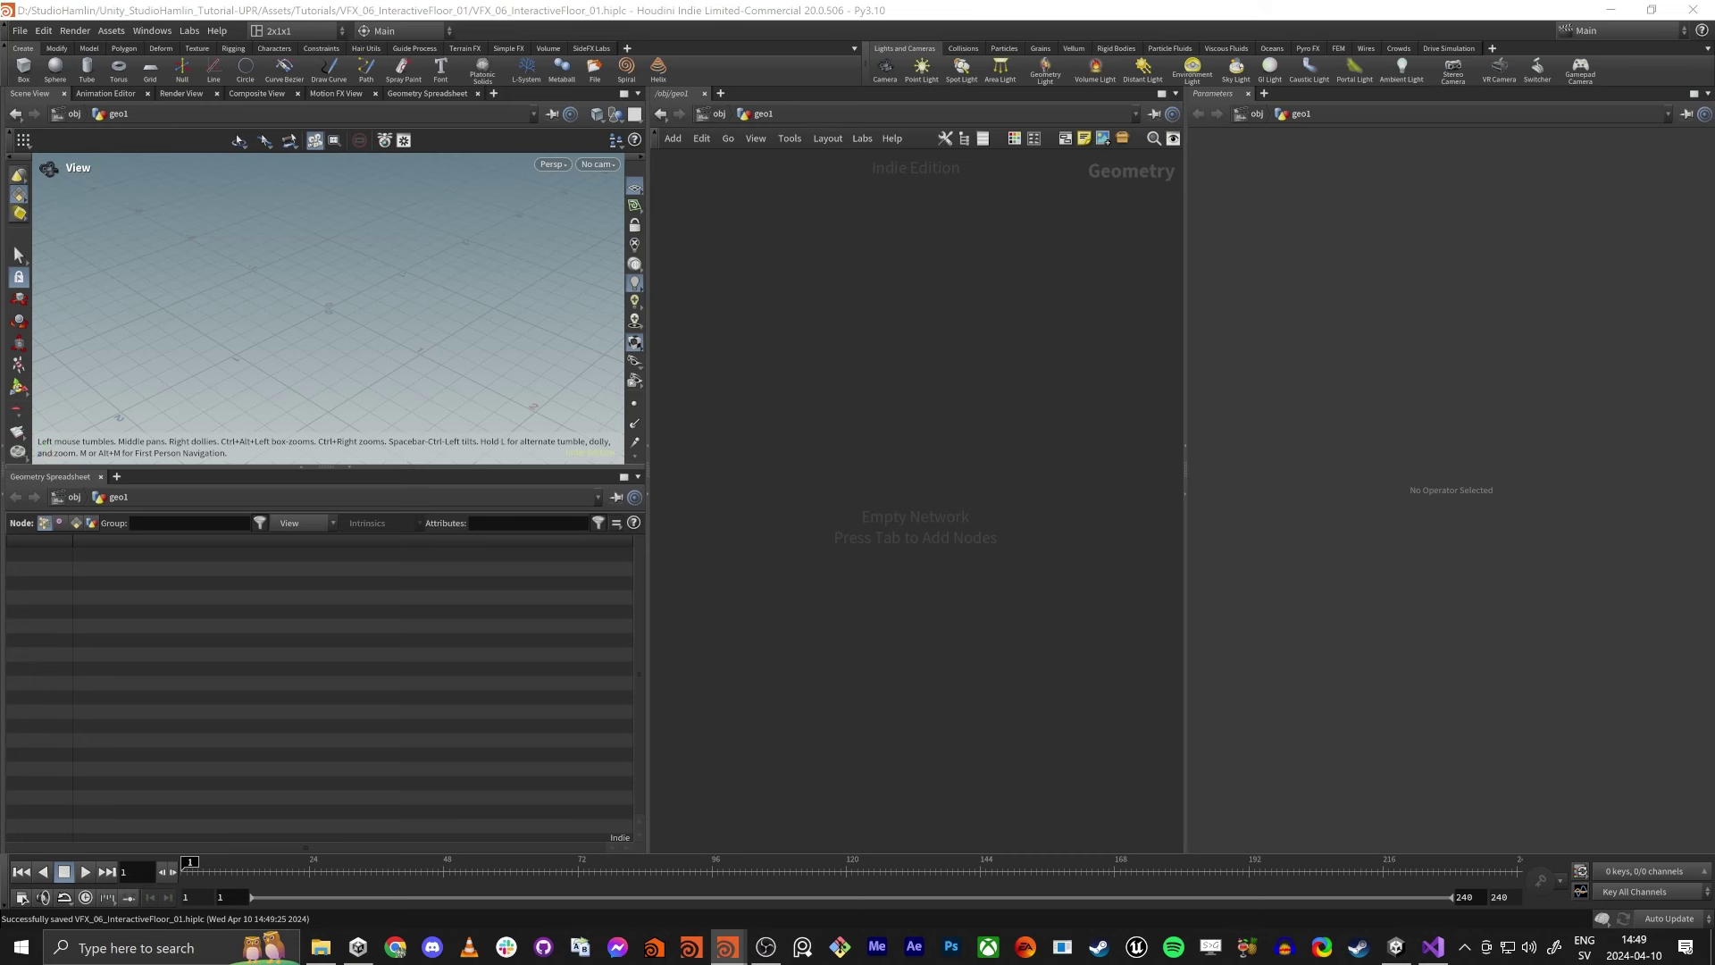
Add a Box node to the geometry network and frame the box in an enlarged scene view.
{"action": "key", "text": "Tab"}
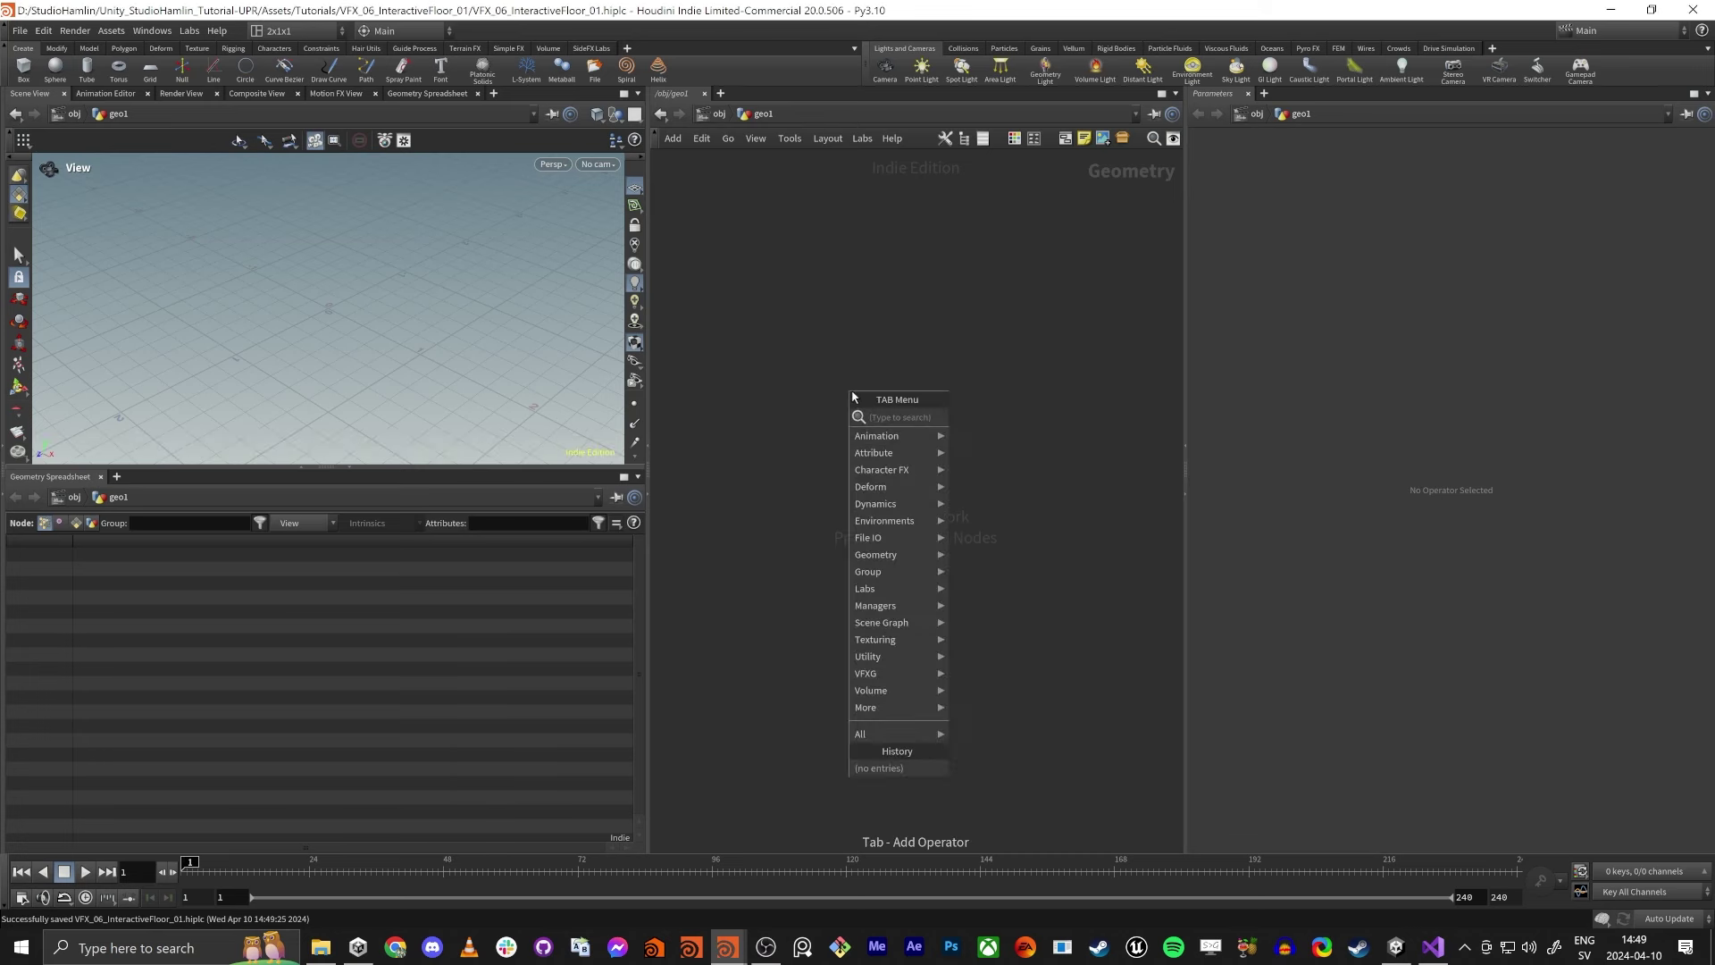
{"action": "type", "text": "box"}
{"action": "key", "text": "Return"}
{"action": "left_click", "coordinate": [852, 395]}
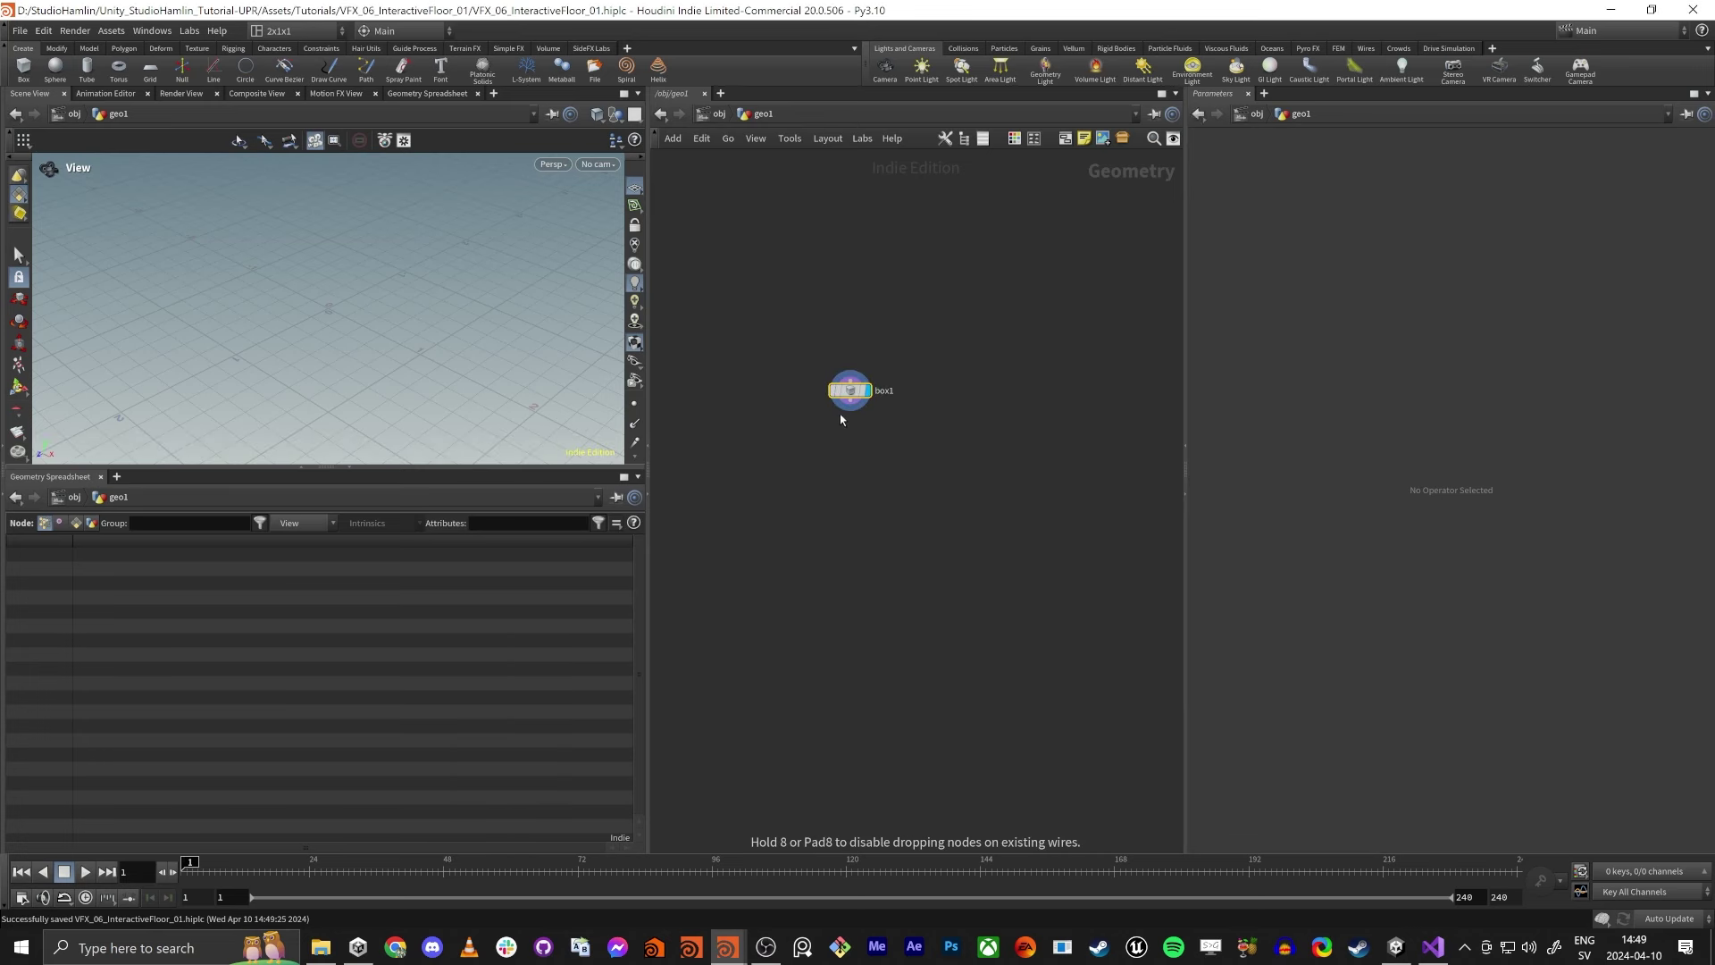
{"action": "key", "text": "f"}
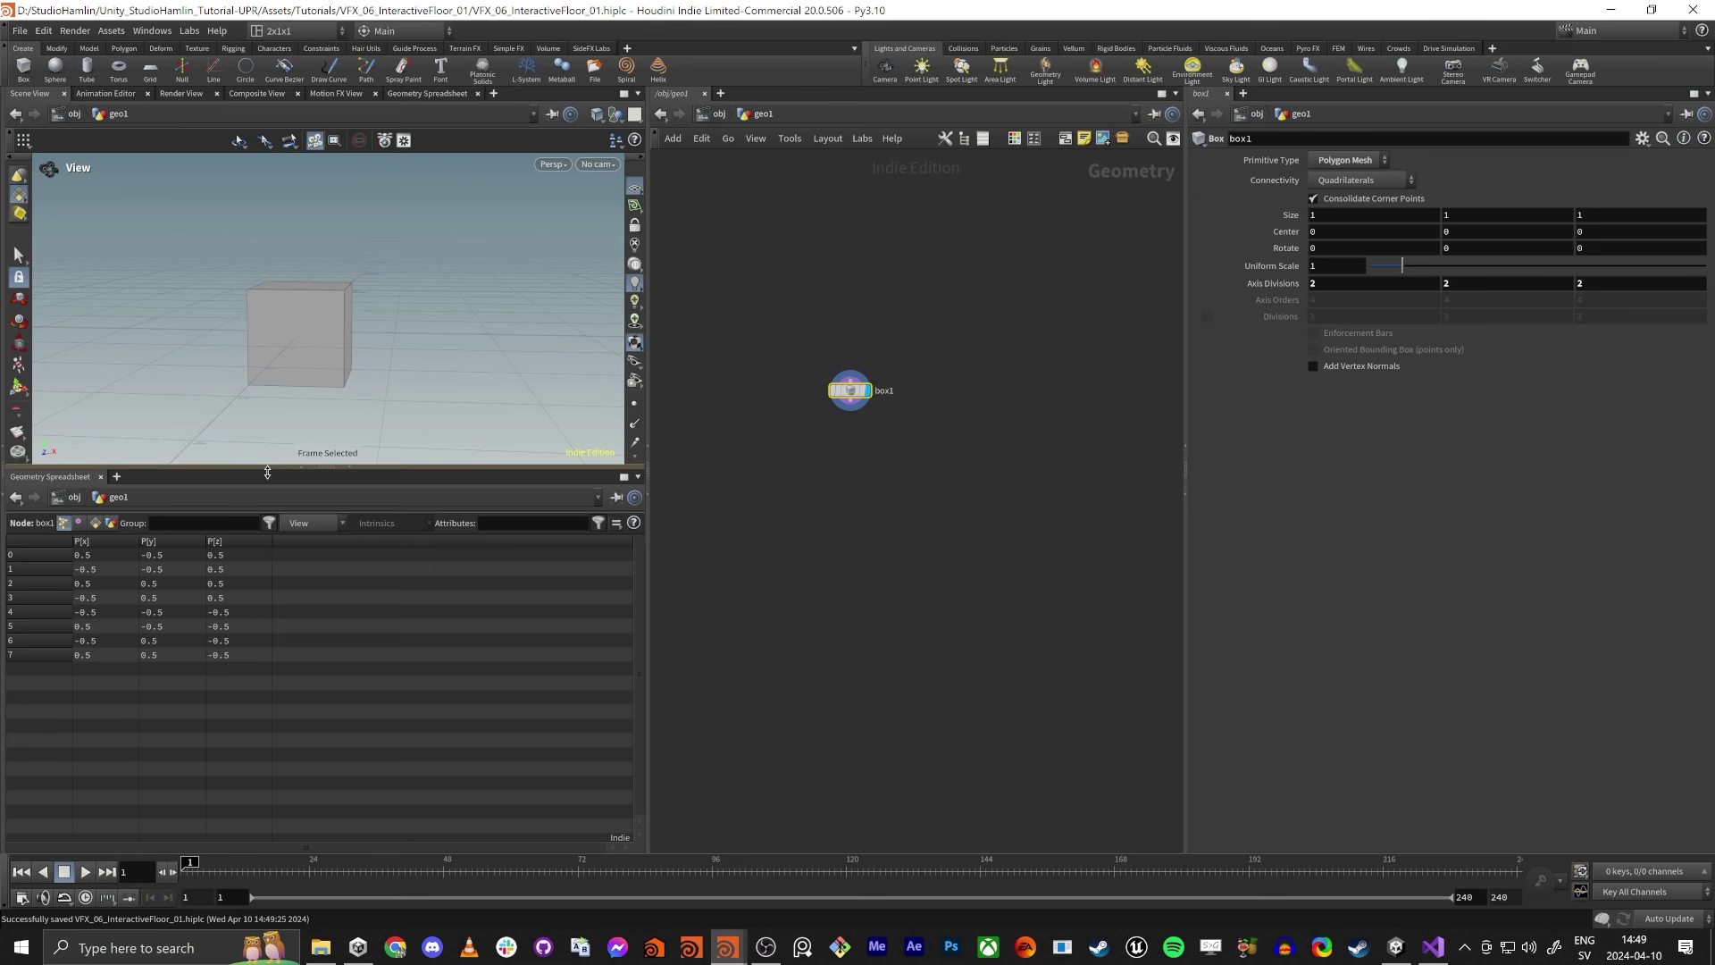
{"action": "left_click_drag", "start_coordinate": [268, 472], "coordinate": [268, 711]}
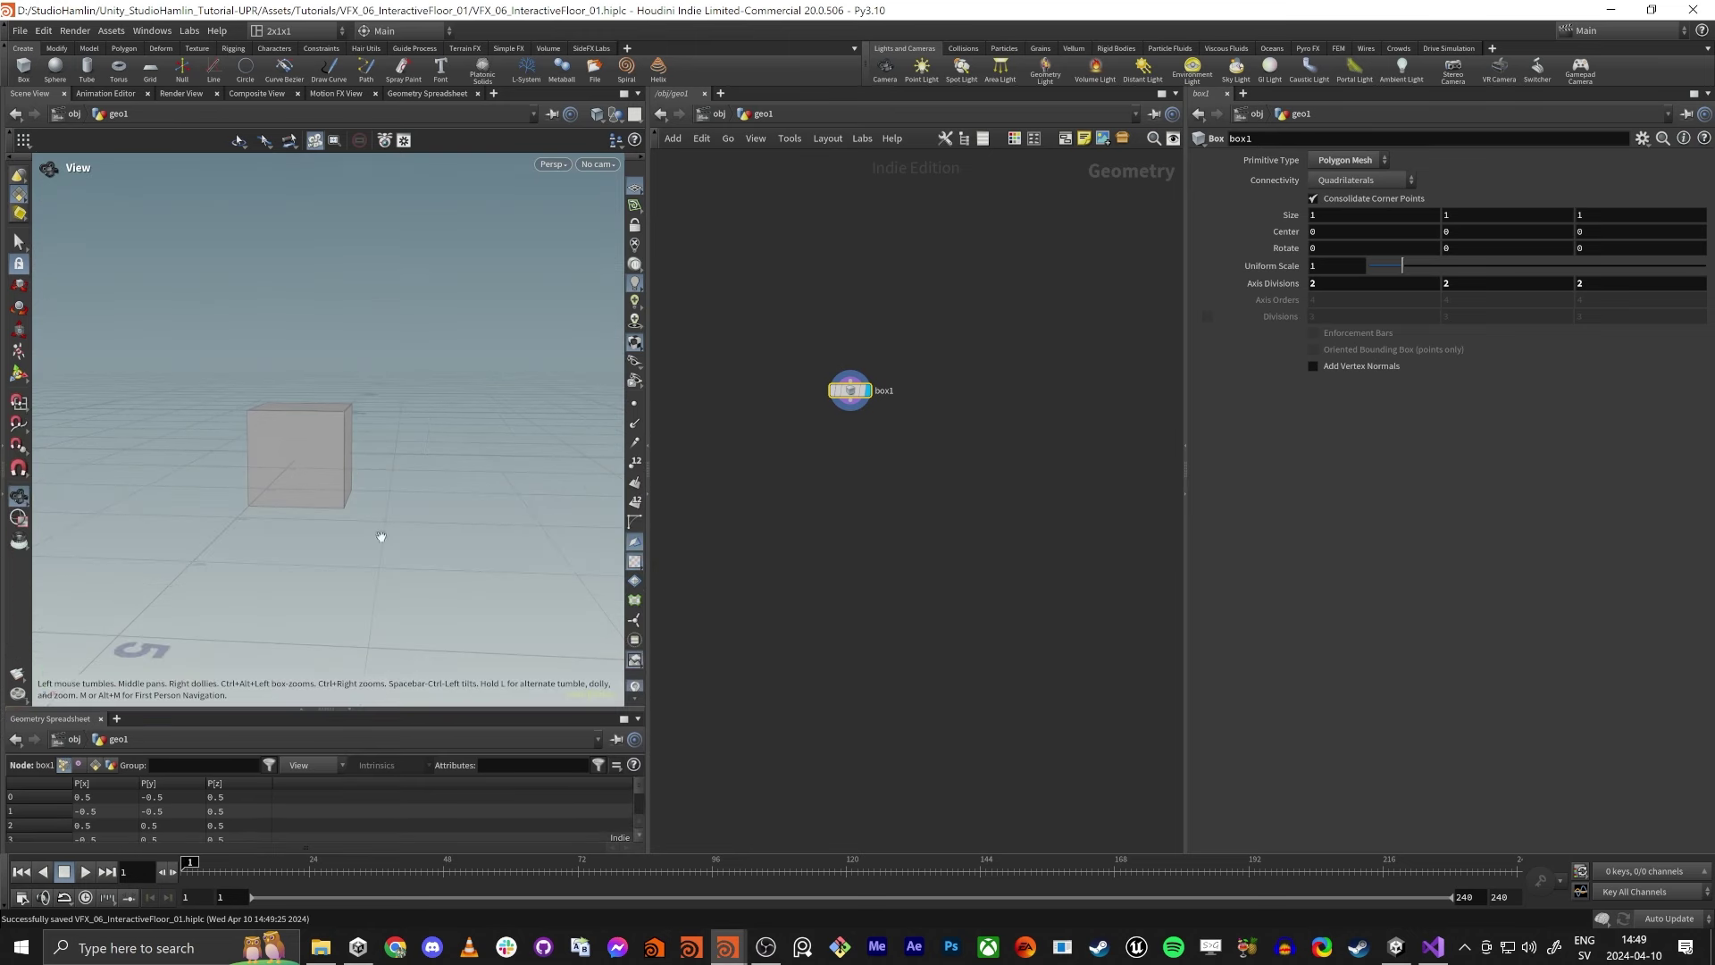
{"action": "left_click_drag", "start_coordinate": [381, 536], "coordinate": [537, 456]}
{"action": "left_click_drag", "start_coordinate": [851, 391], "coordinate": [921, 446]}
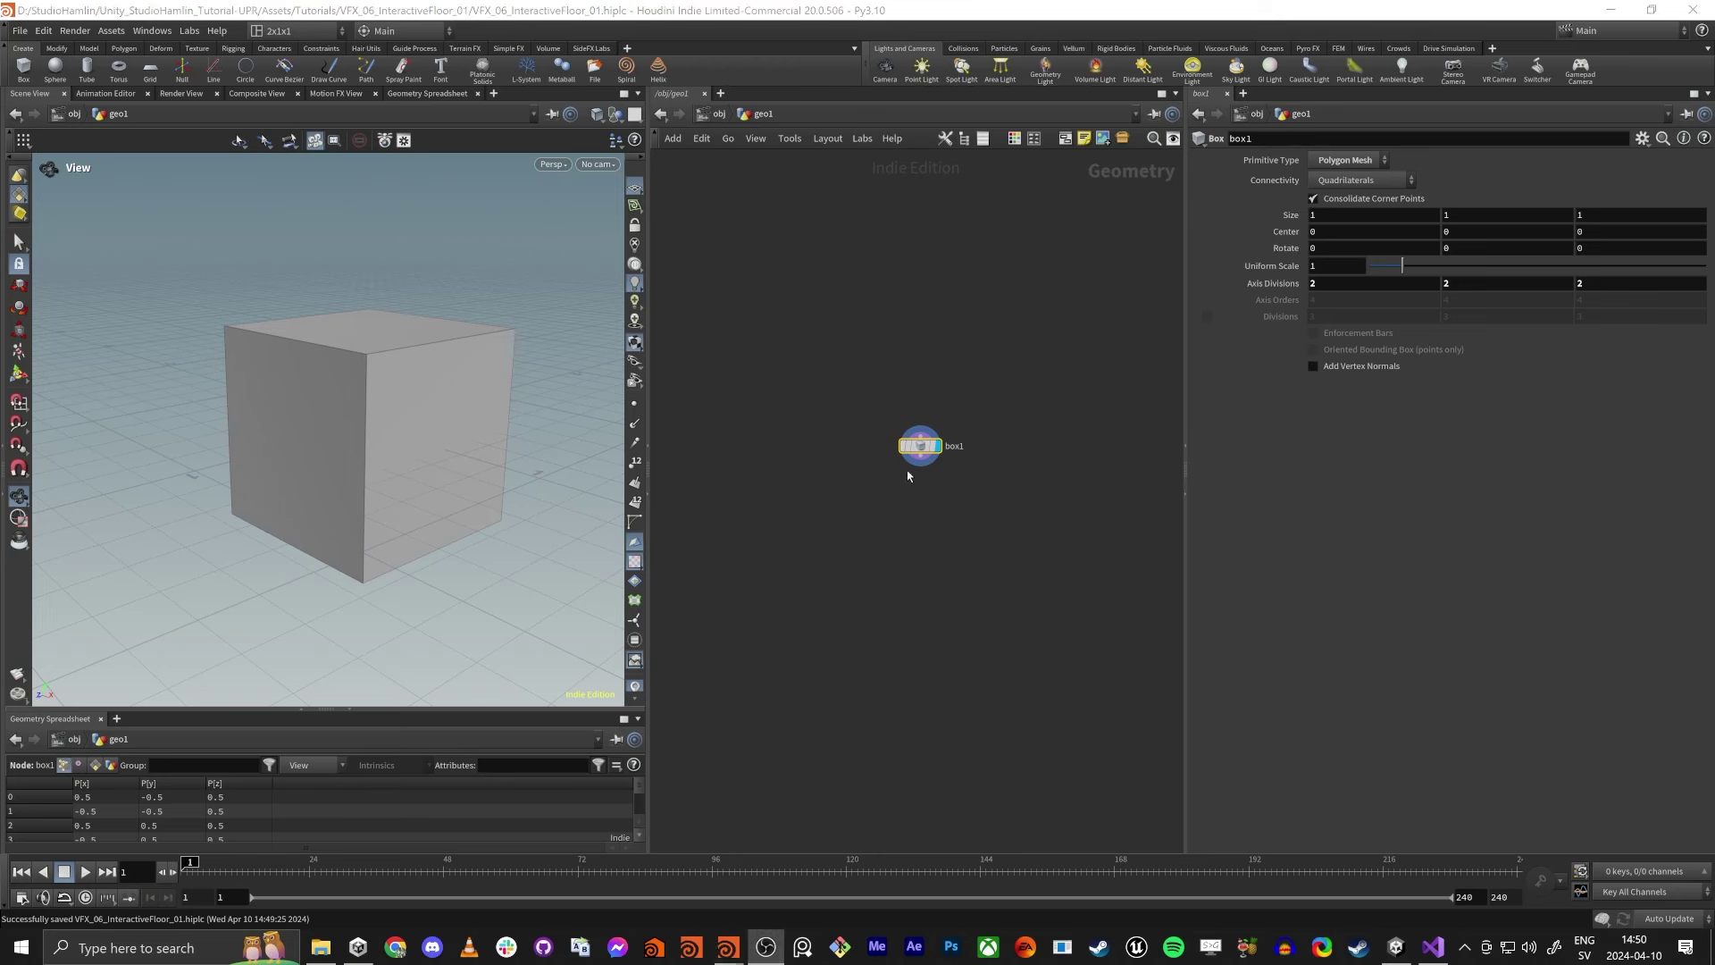
Connect a Remesh node to the box's output and display the remeshed cube.
{"action": "left_click", "coordinate": [919, 502]}
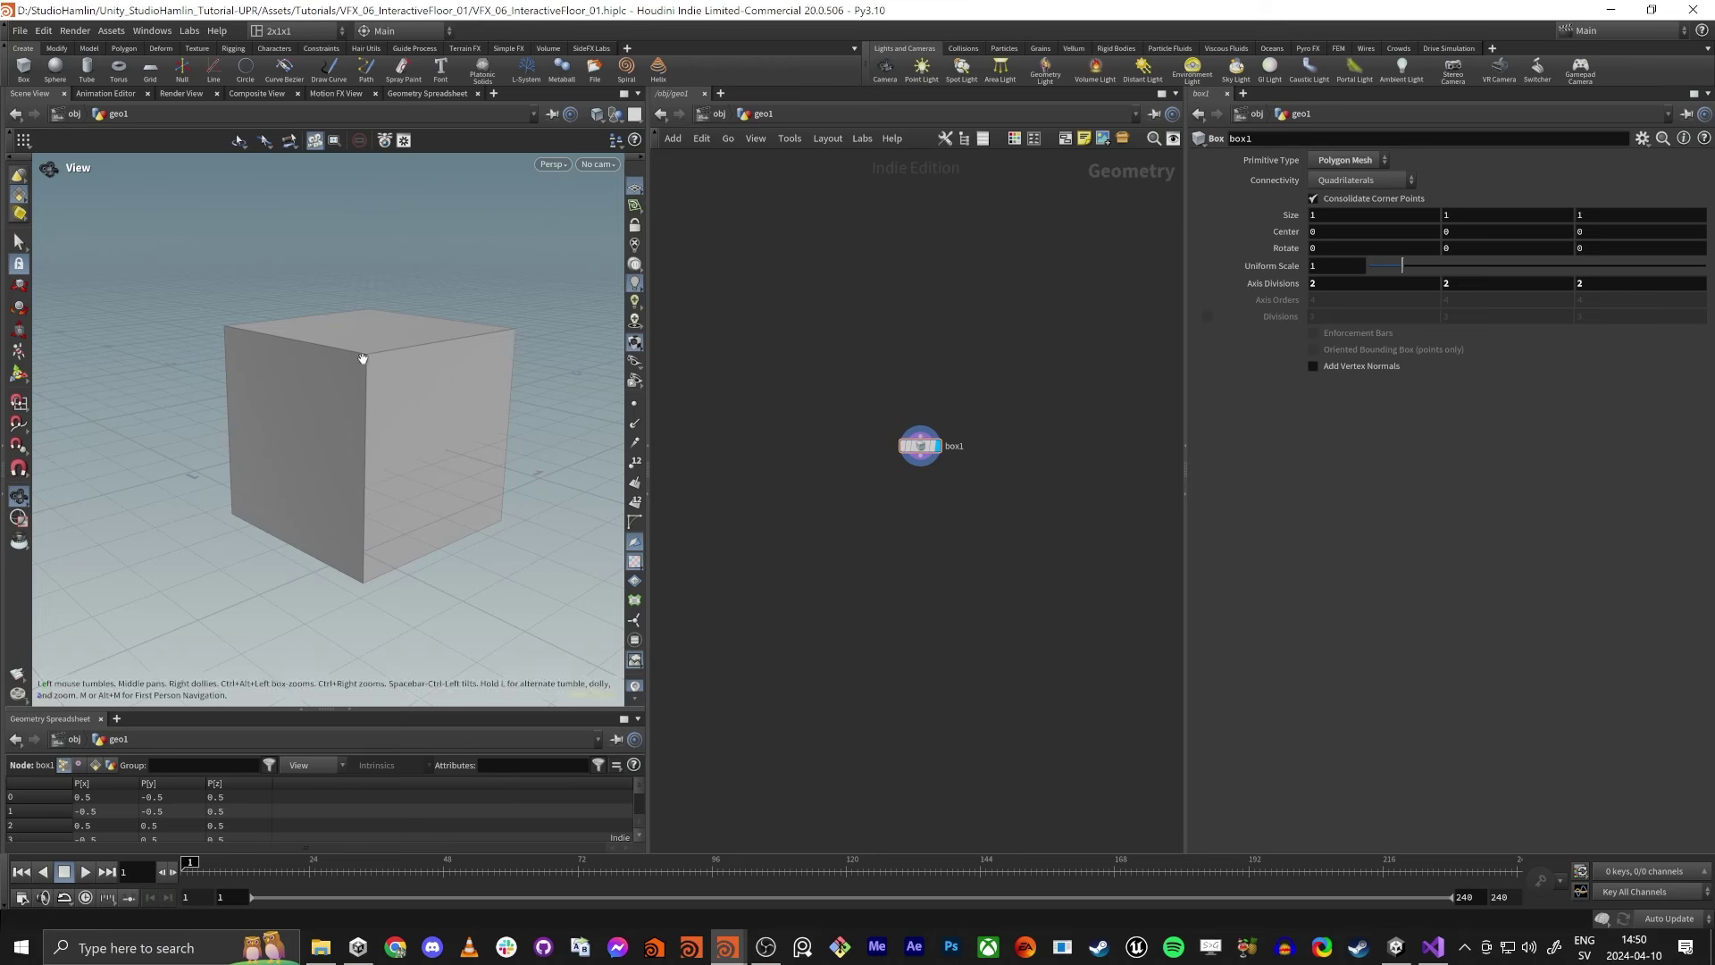
{"action": "left_click_drag", "start_coordinate": [401, 443], "coordinate": [371, 423]}
{"action": "right_click_drag", "start_coordinate": [372, 422], "coordinate": [452, 433]}
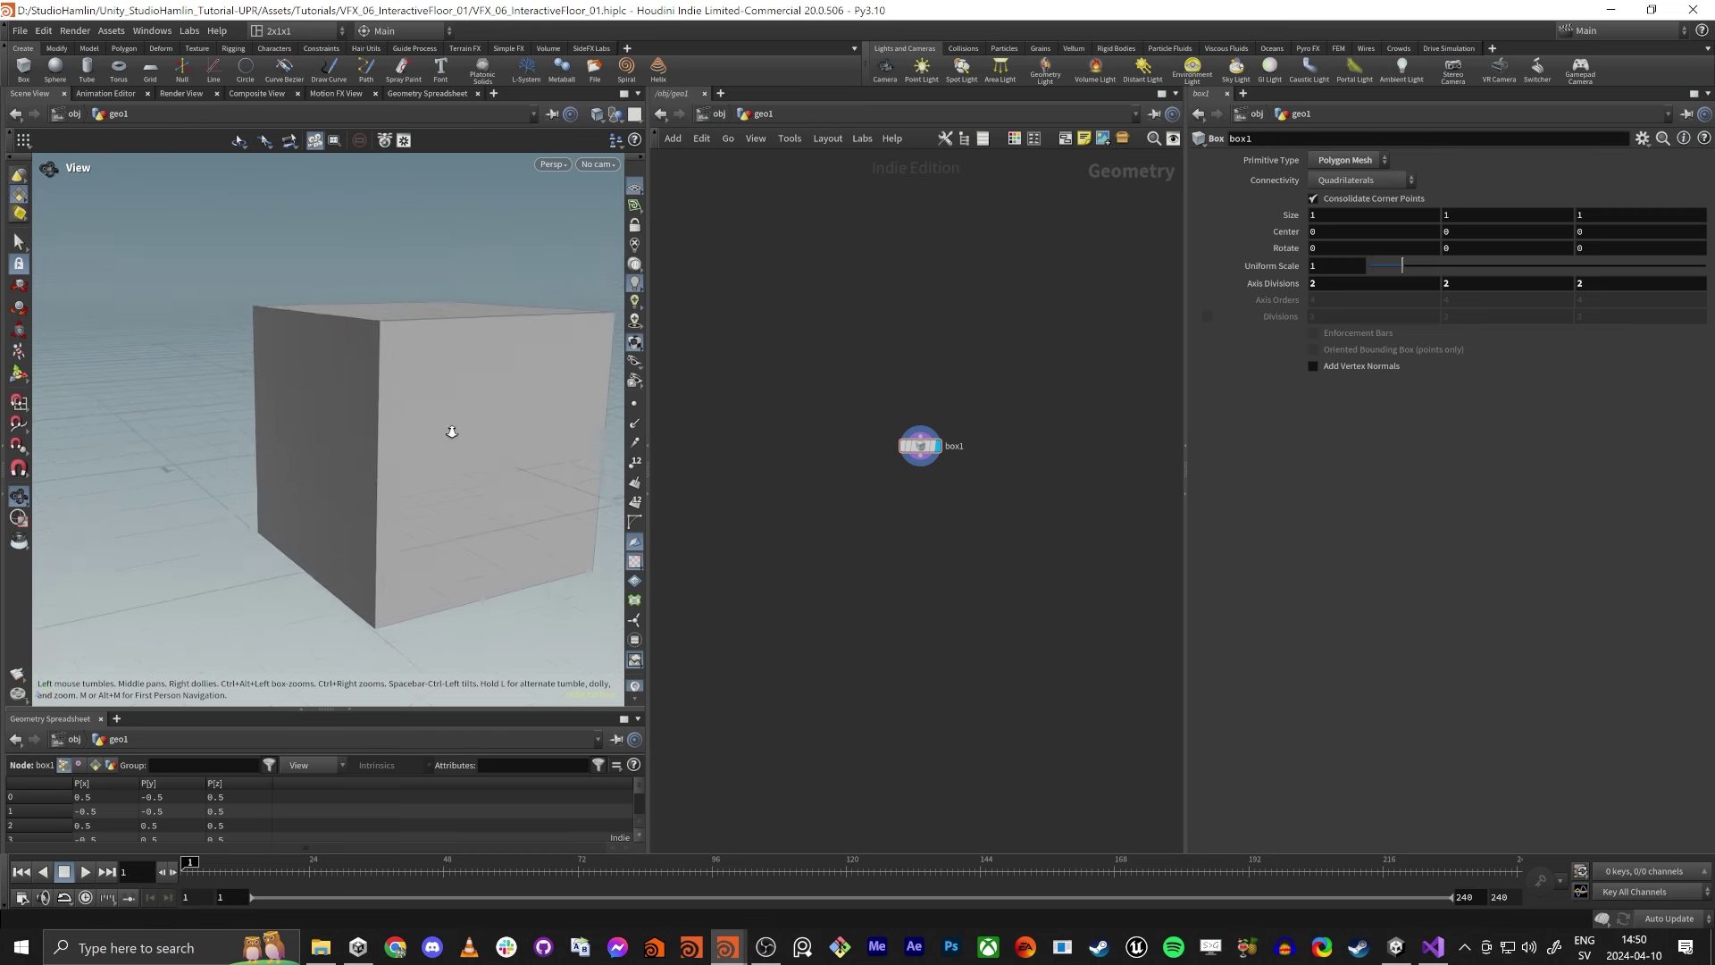
{"action": "middle_click_drag", "start_coordinate": [452, 432], "coordinate": [380, 432]}
{"action": "left_click", "coordinate": [929, 465]}
{"action": "key", "text": "Tab"}
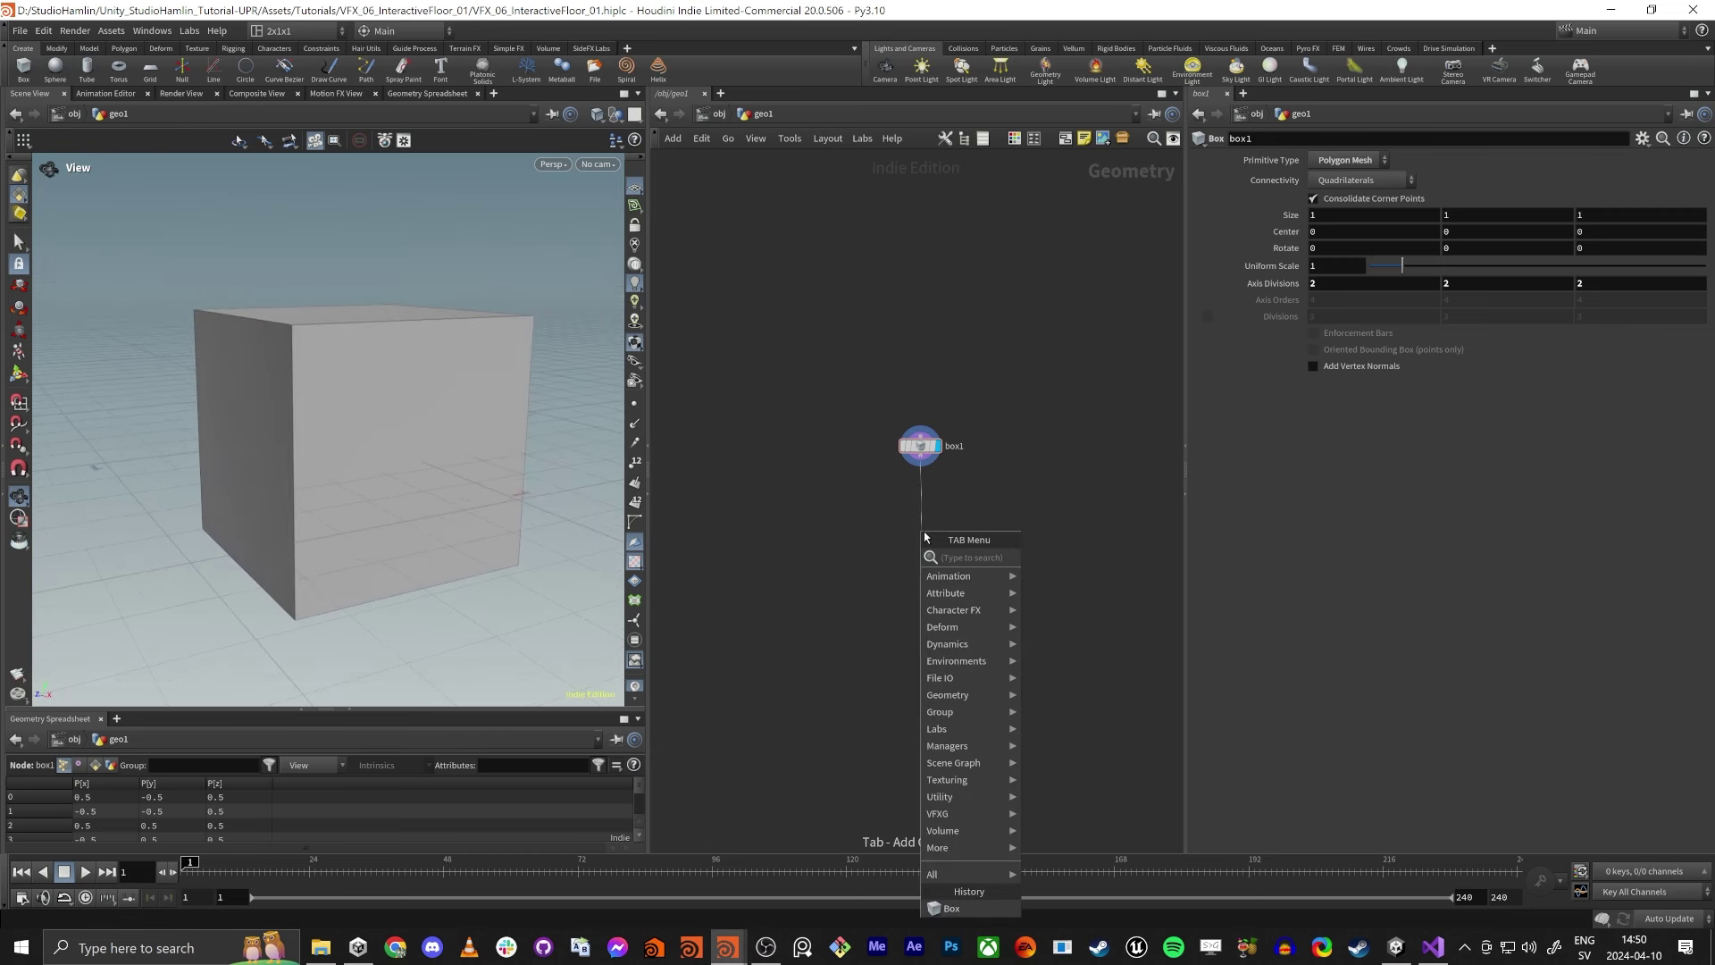
{"action": "type", "text": "remes"}
{"action": "key", "text": "Return"}
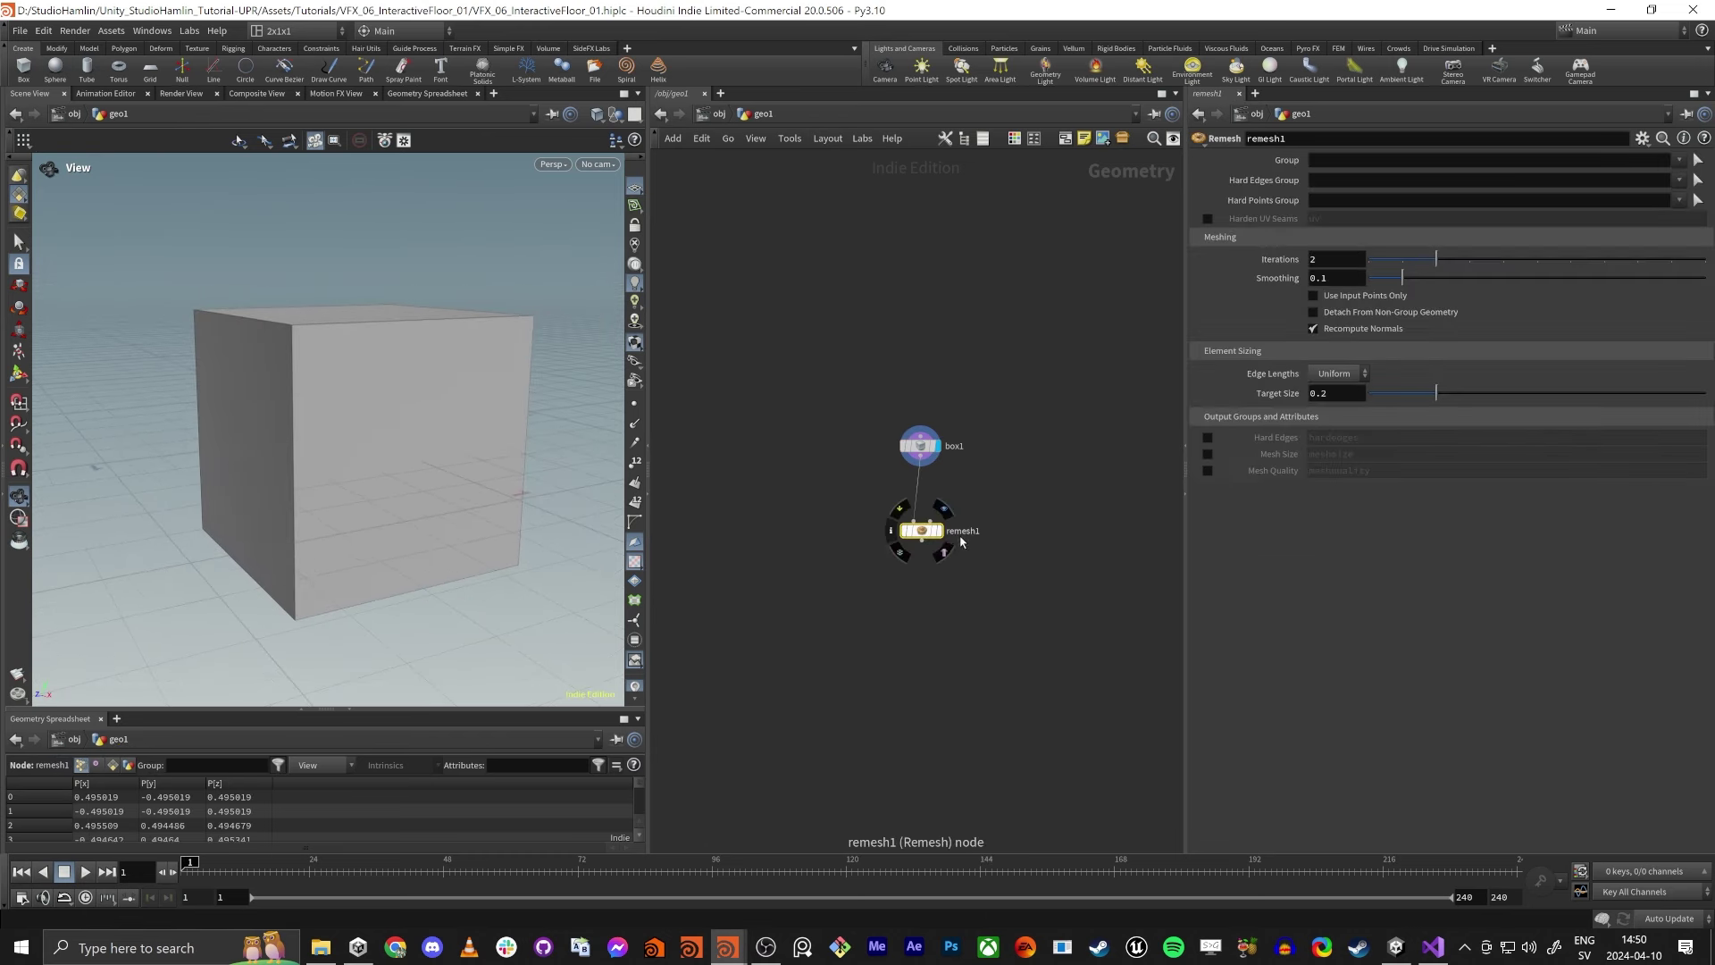
{"action": "left_click_drag", "start_coordinate": [338, 383], "coordinate": [373, 394]}
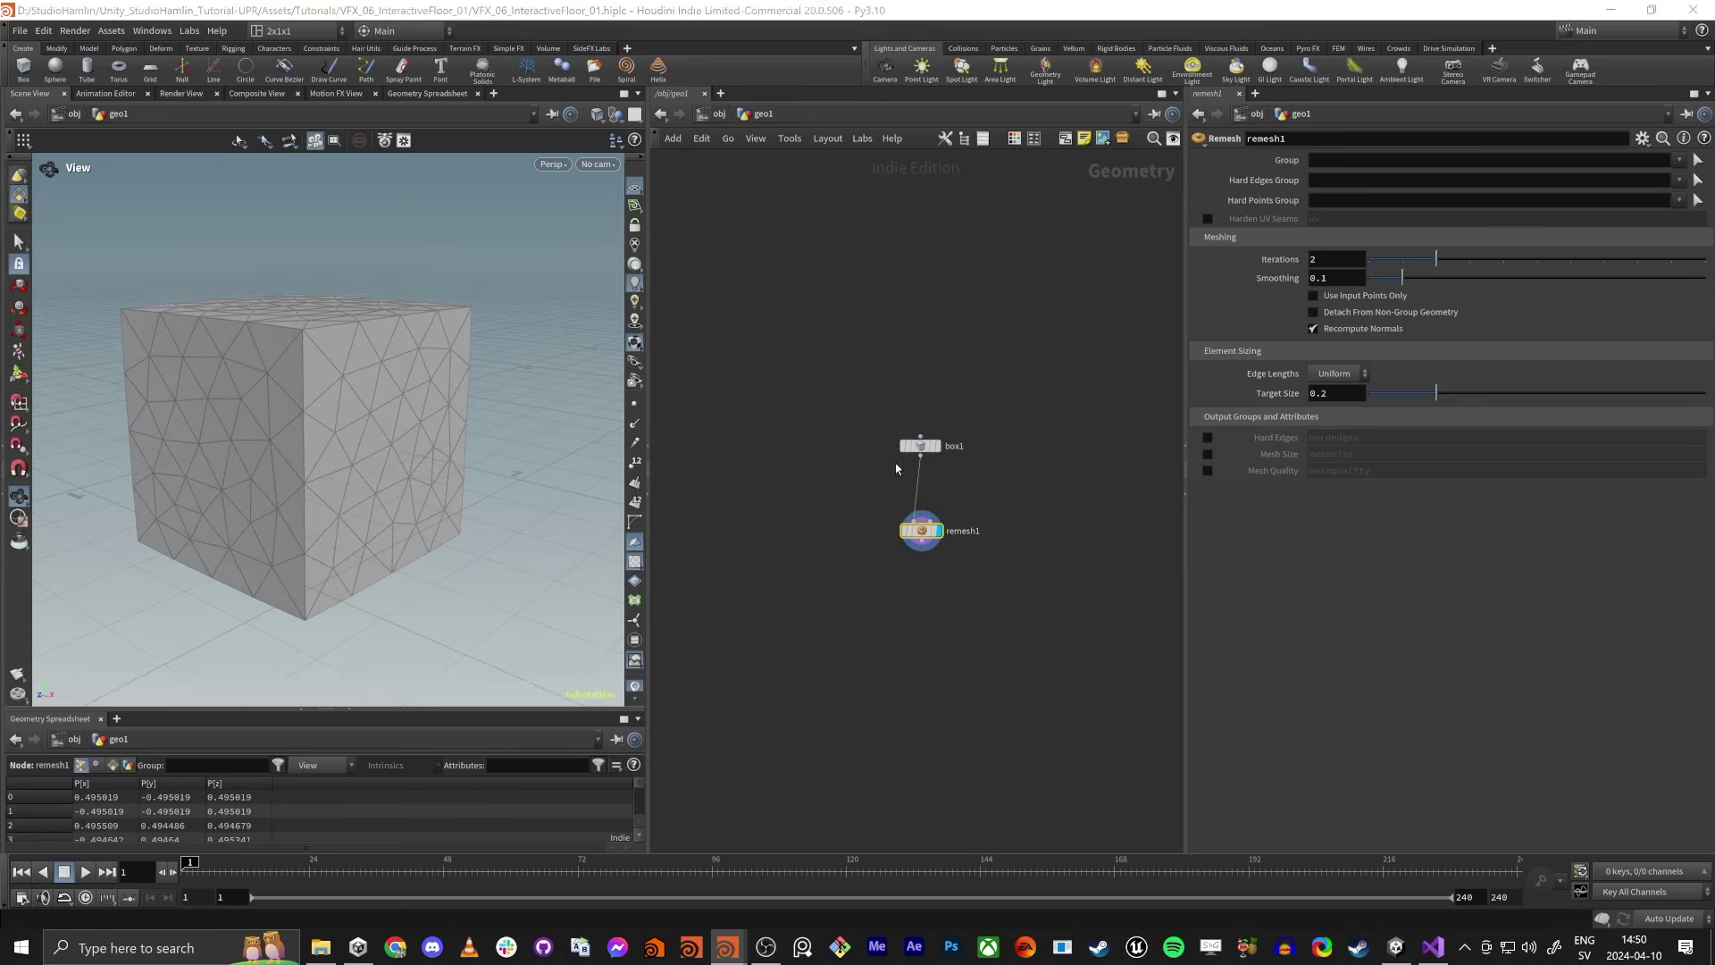
{"action": "left_click_drag", "start_coordinate": [295, 398], "coordinate": [375, 348]}
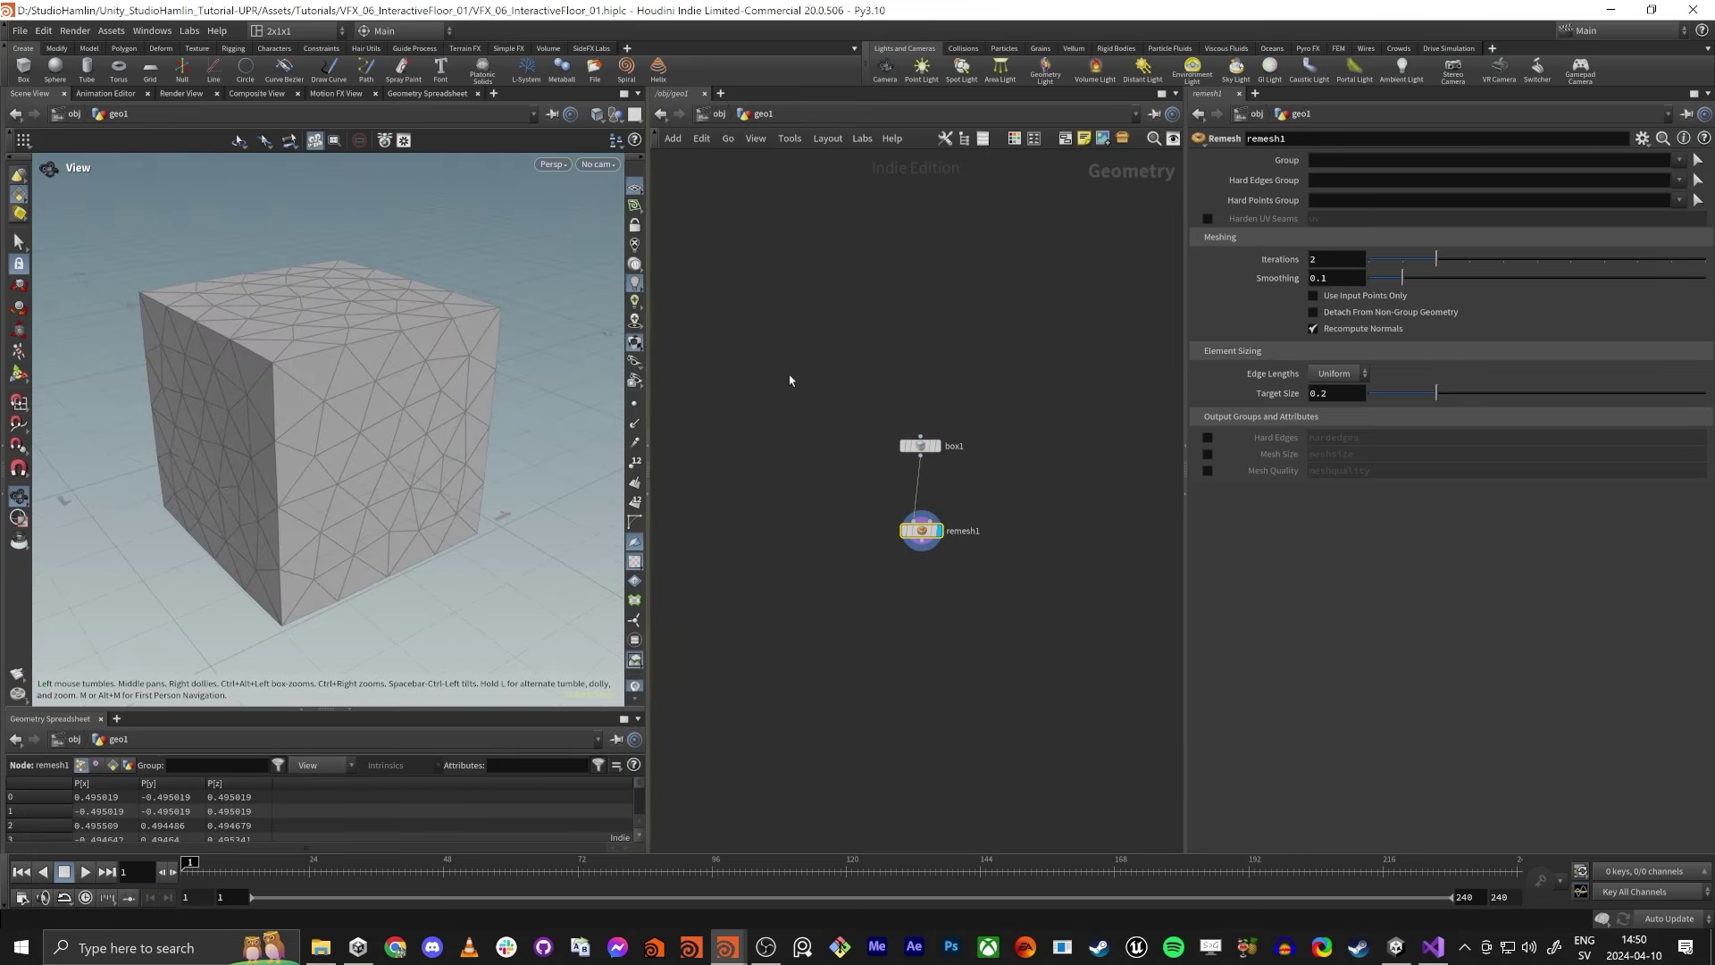
Try a Target Size of 0.01 on the Remesh node and settle on 0.05.
{"action": "double_click", "coordinate": [1323, 394]}
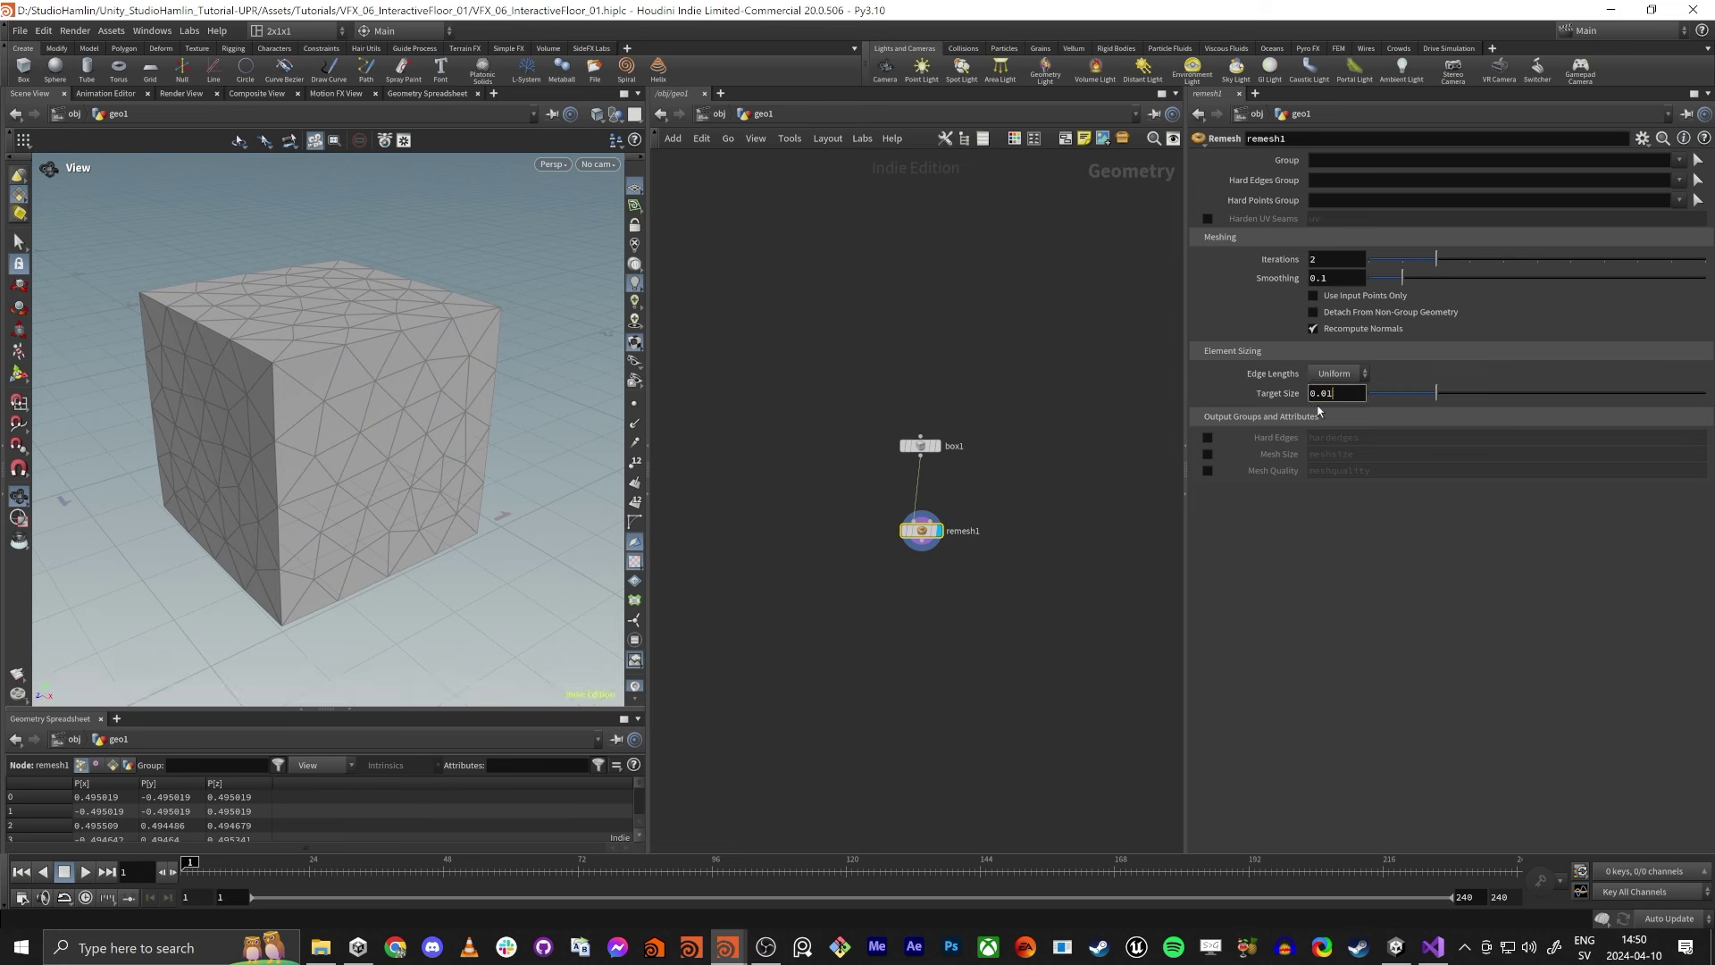
{"action": "key", "text": "Return"}
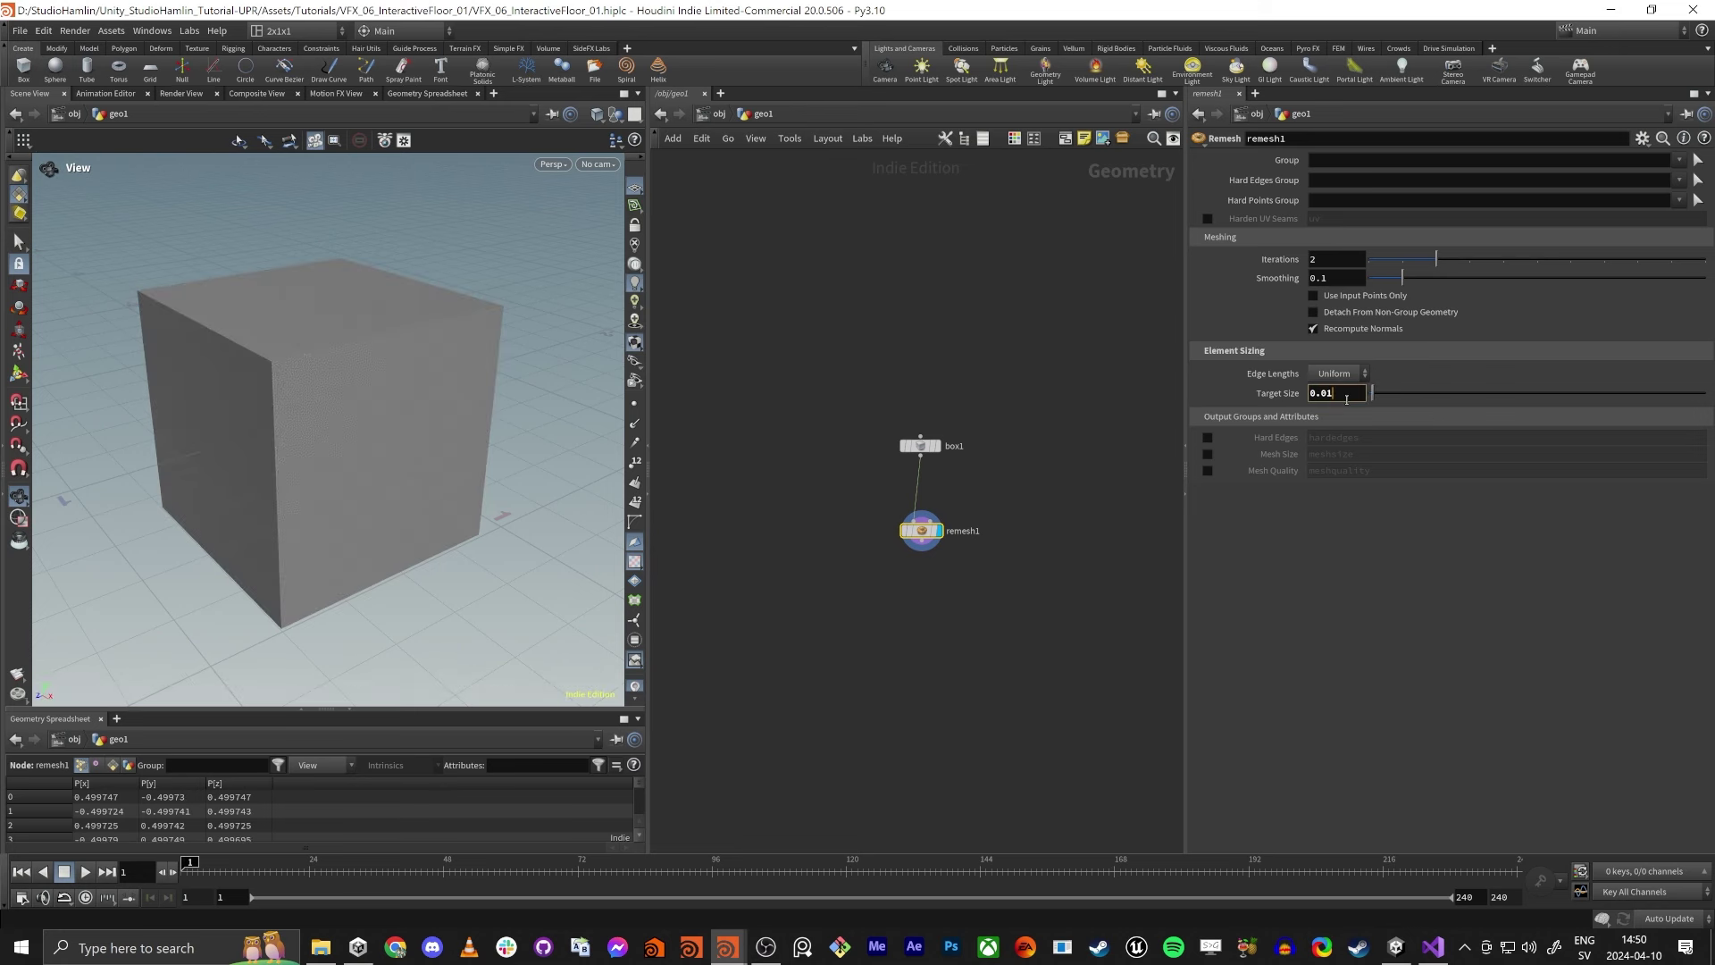
{"action": "right_click_drag", "start_coordinate": [271, 415], "coordinate": [329, 418]}
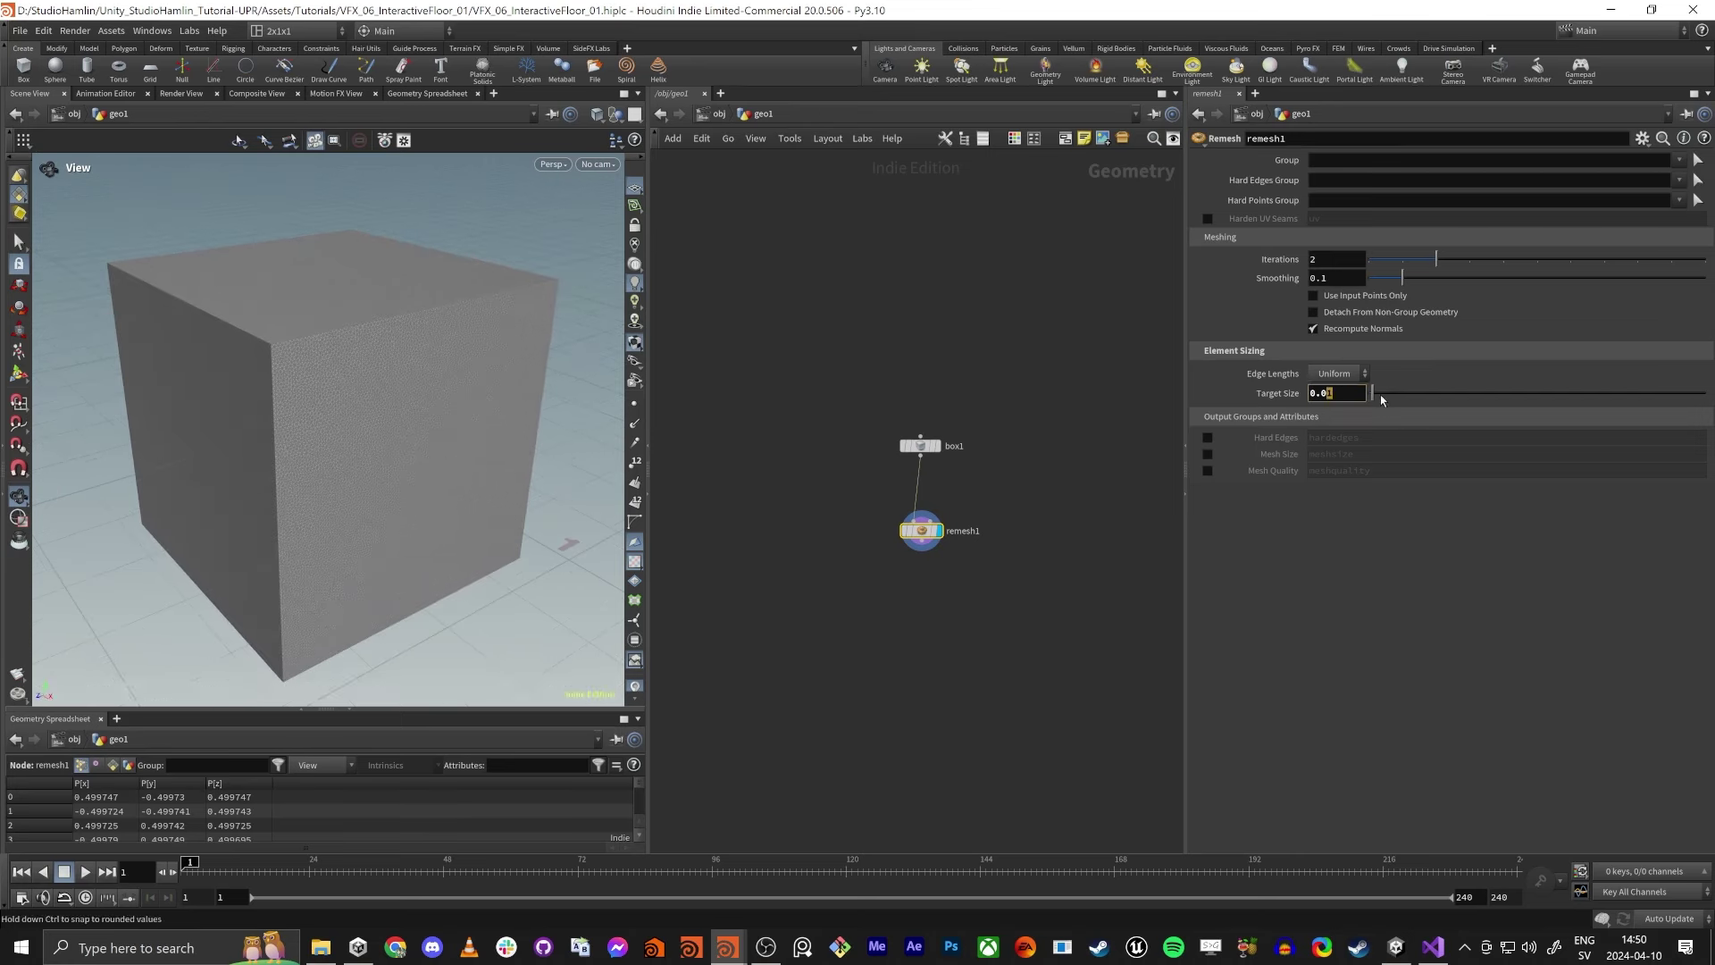
{"action": "key", "text": "Return"}
{"action": "left_click_drag", "start_coordinate": [544, 420], "coordinate": [571, 384]}
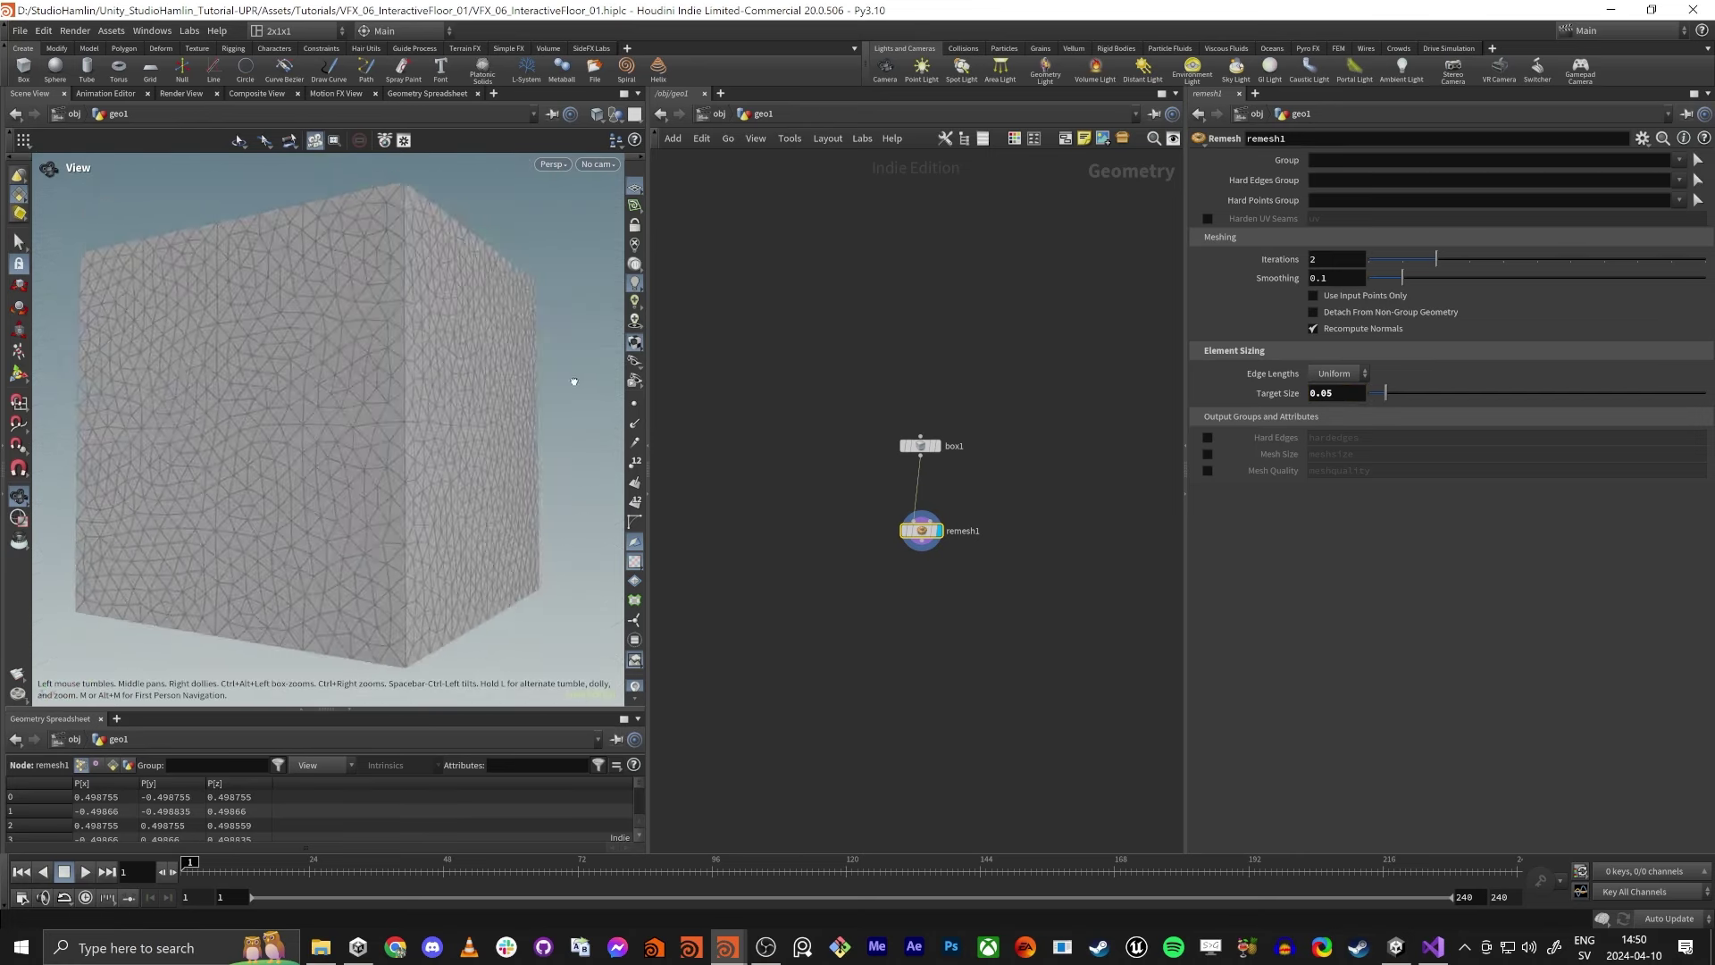
{"action": "right_click_drag", "start_coordinate": [571, 383], "coordinate": [220, 394]}
{"action": "left_click_drag", "start_coordinate": [520, 374], "coordinate": [463, 402]}
{"action": "right_click_drag", "start_coordinate": [350, 395], "coordinate": [460, 367]}
{"action": "middle_click_drag", "start_coordinate": [459, 367], "coordinate": [488, 388]}
{"action": "right_click_drag", "start_coordinate": [487, 393], "coordinate": [406, 429]}
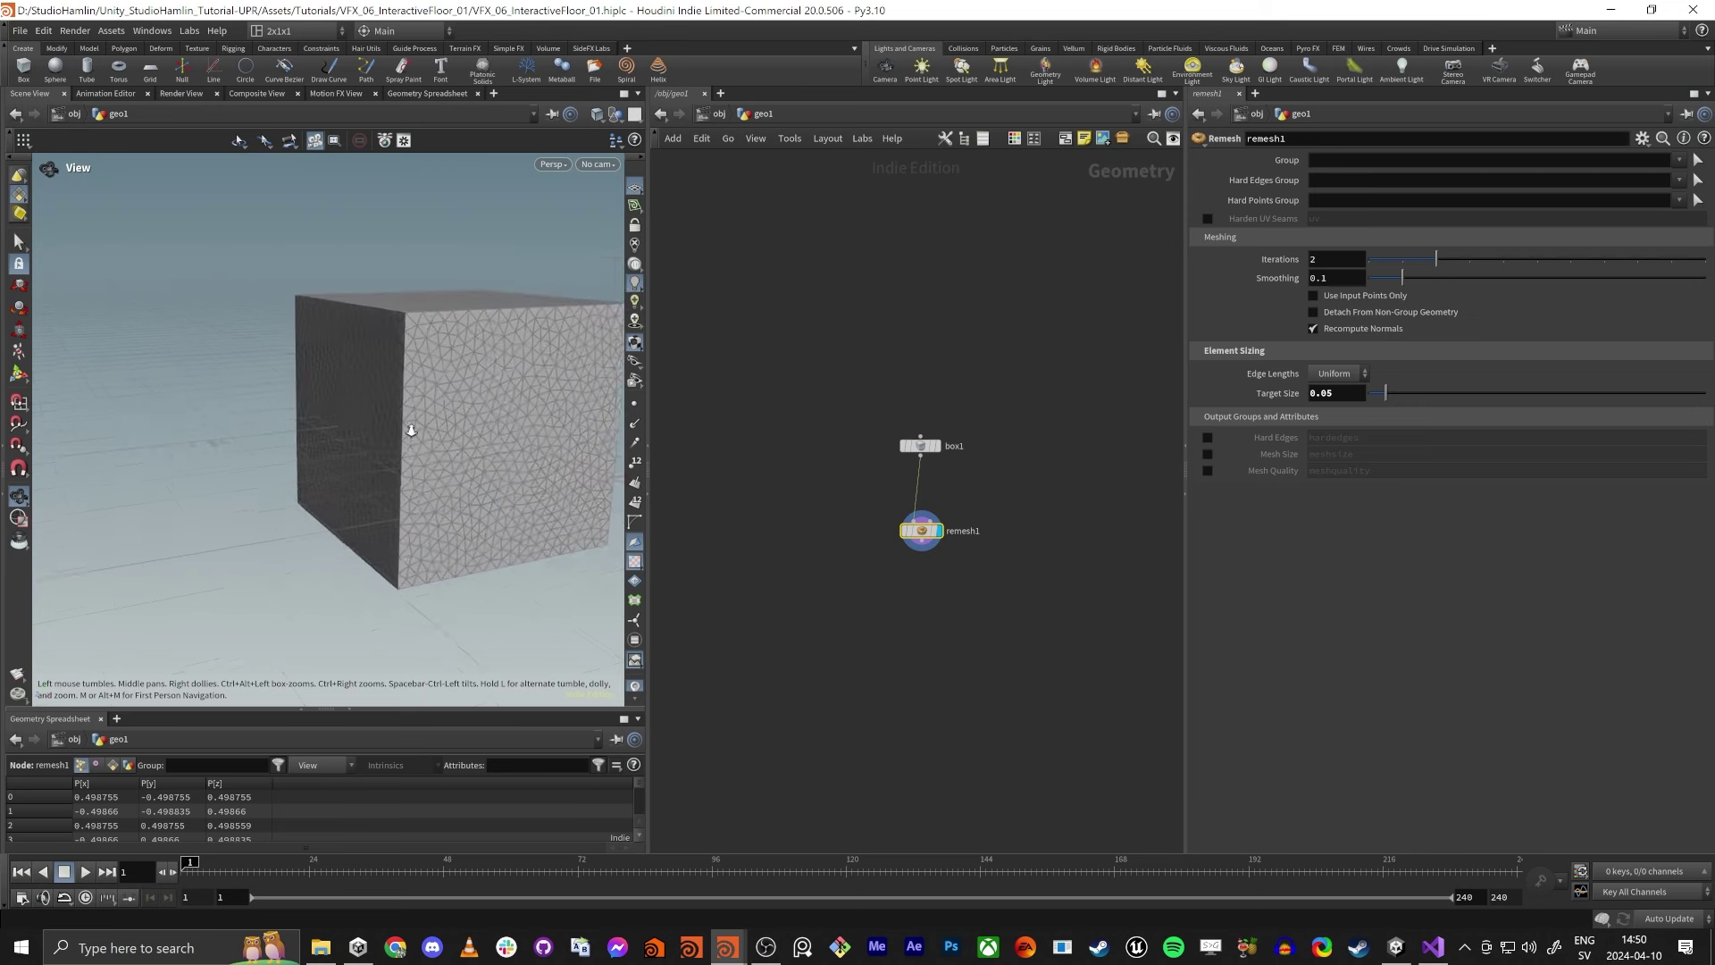
{"action": "middle_click_drag", "start_coordinate": [492, 442], "coordinate": [435, 463]}
Align the Remesh node directly below the Box node in the network.
{"action": "middle_click_drag", "start_coordinate": [1000, 582], "coordinate": [1018, 503]}
{"action": "scroll", "coordinate": [1018, 503], "scroll_direction": "up", "scroll_amount": 3}
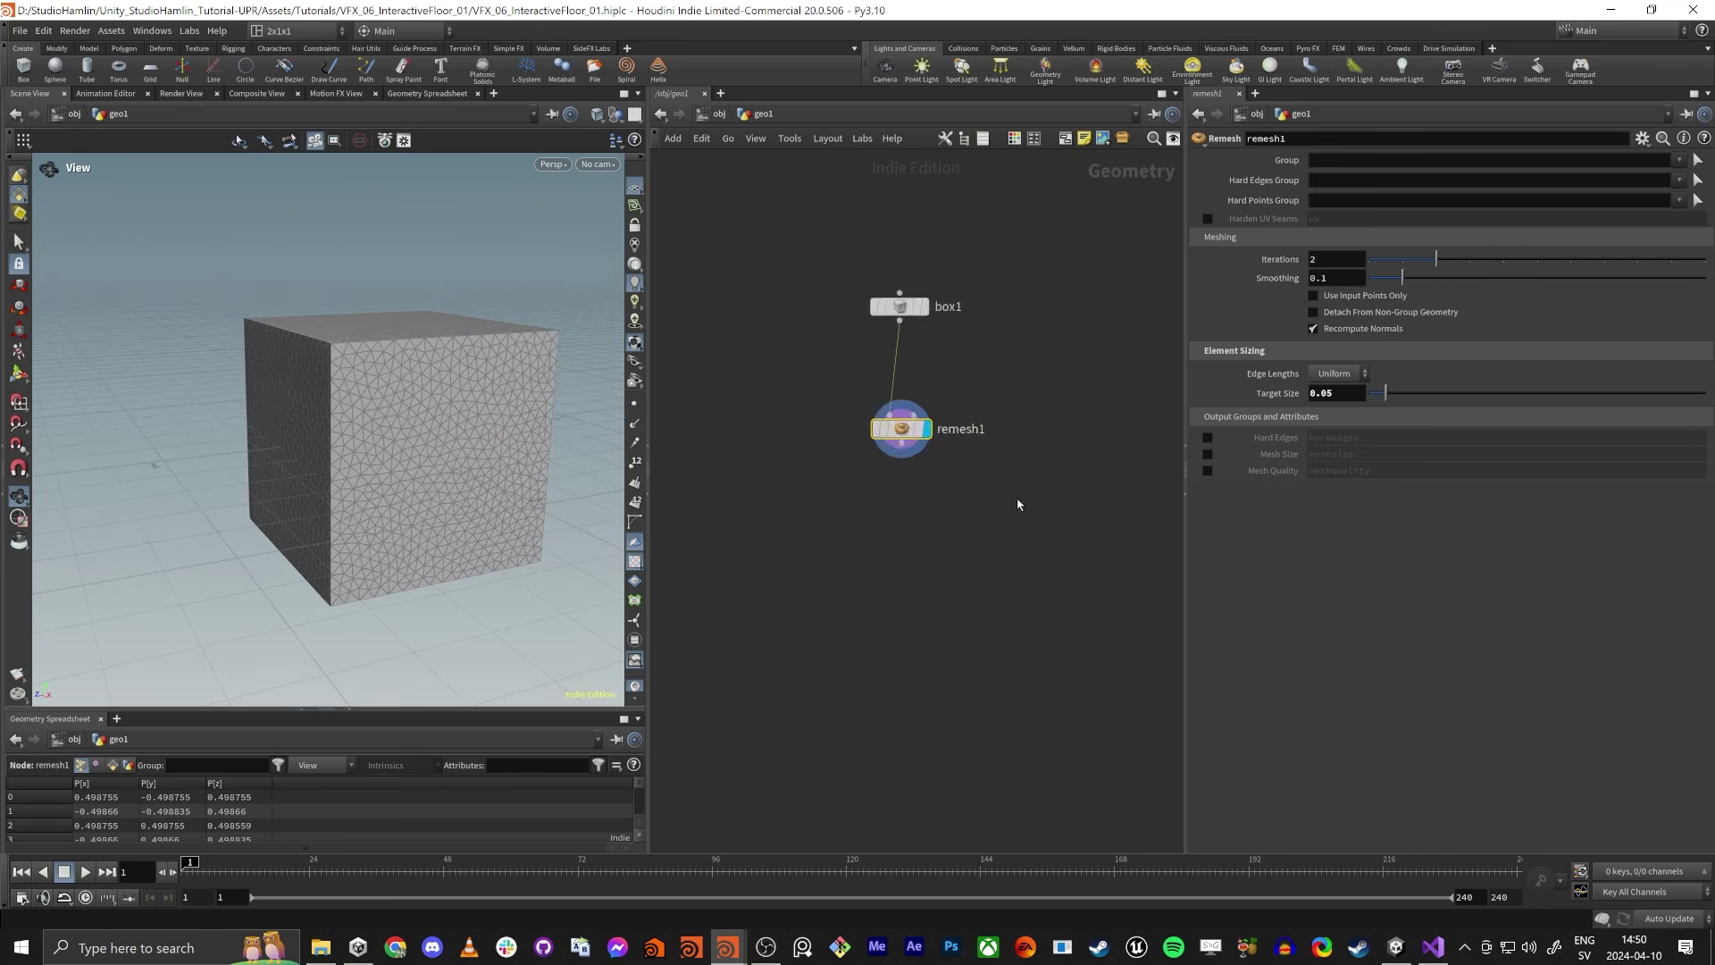
{"action": "key", "text": "a"}
{"action": "left_click_drag", "start_coordinate": [886, 415], "coordinate": [906, 268]}
{"action": "left_click", "coordinate": [889, 489]}
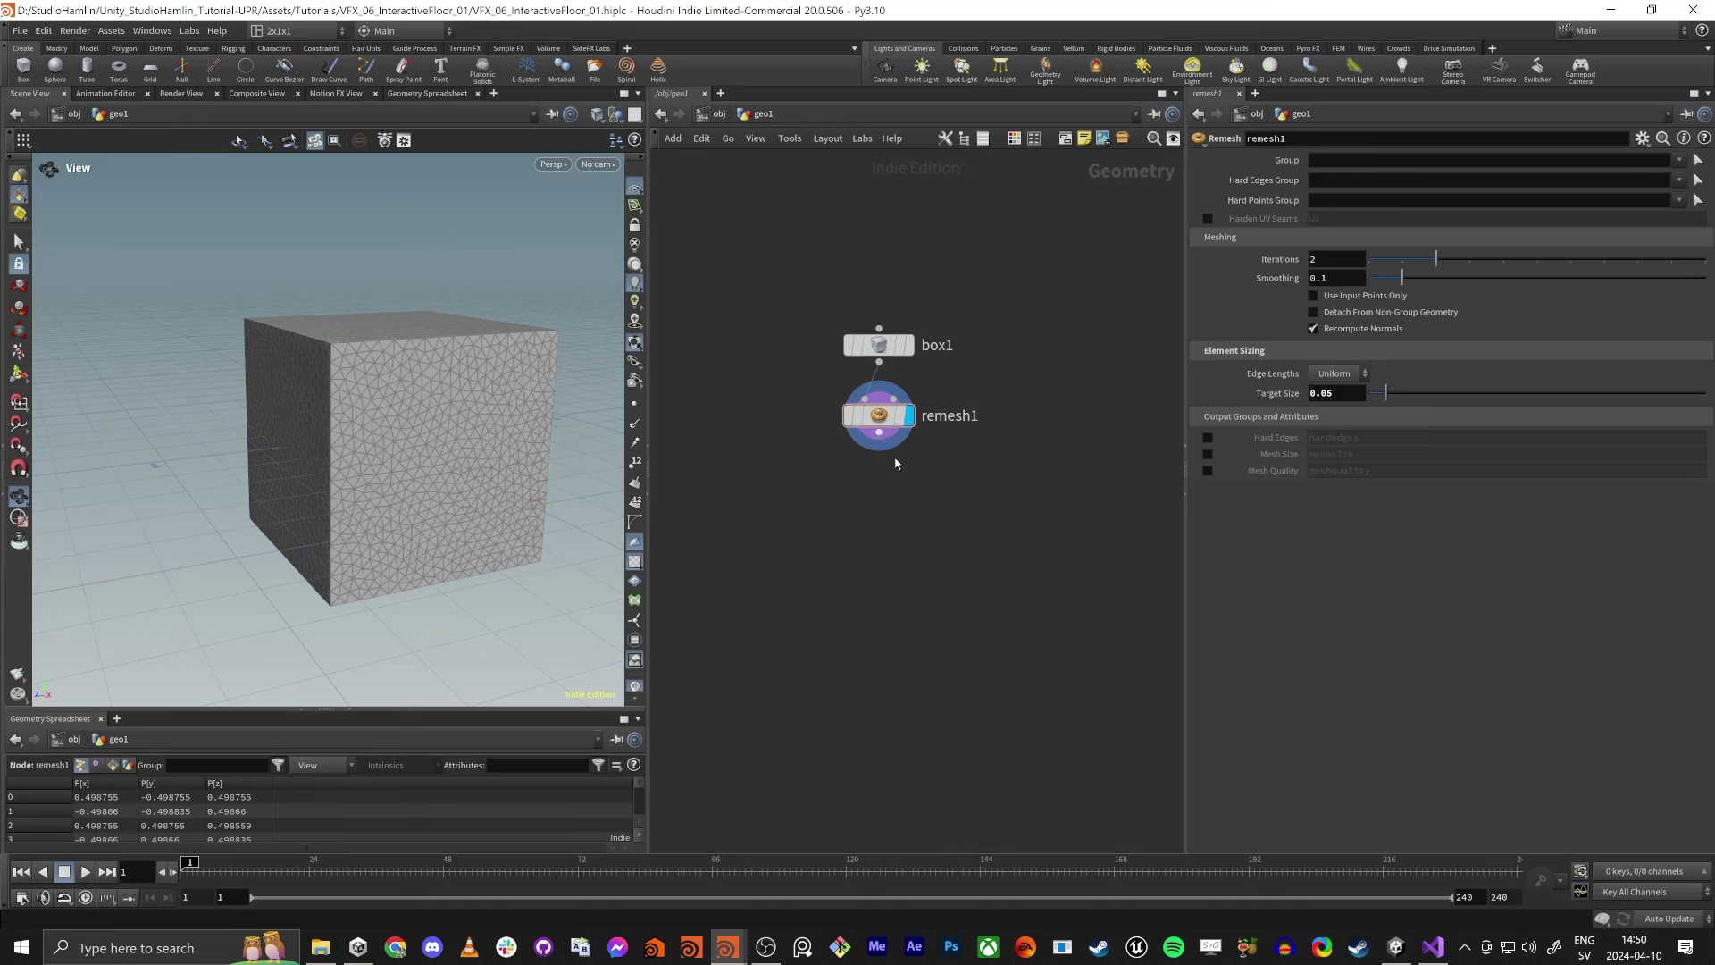
Connect a Point VOP node to the Remesh node's output, place it below and display its result.
{"action": "left_click_drag", "start_coordinate": [879, 435], "coordinate": [913, 596]}
{"action": "type", "text": "point vo"}
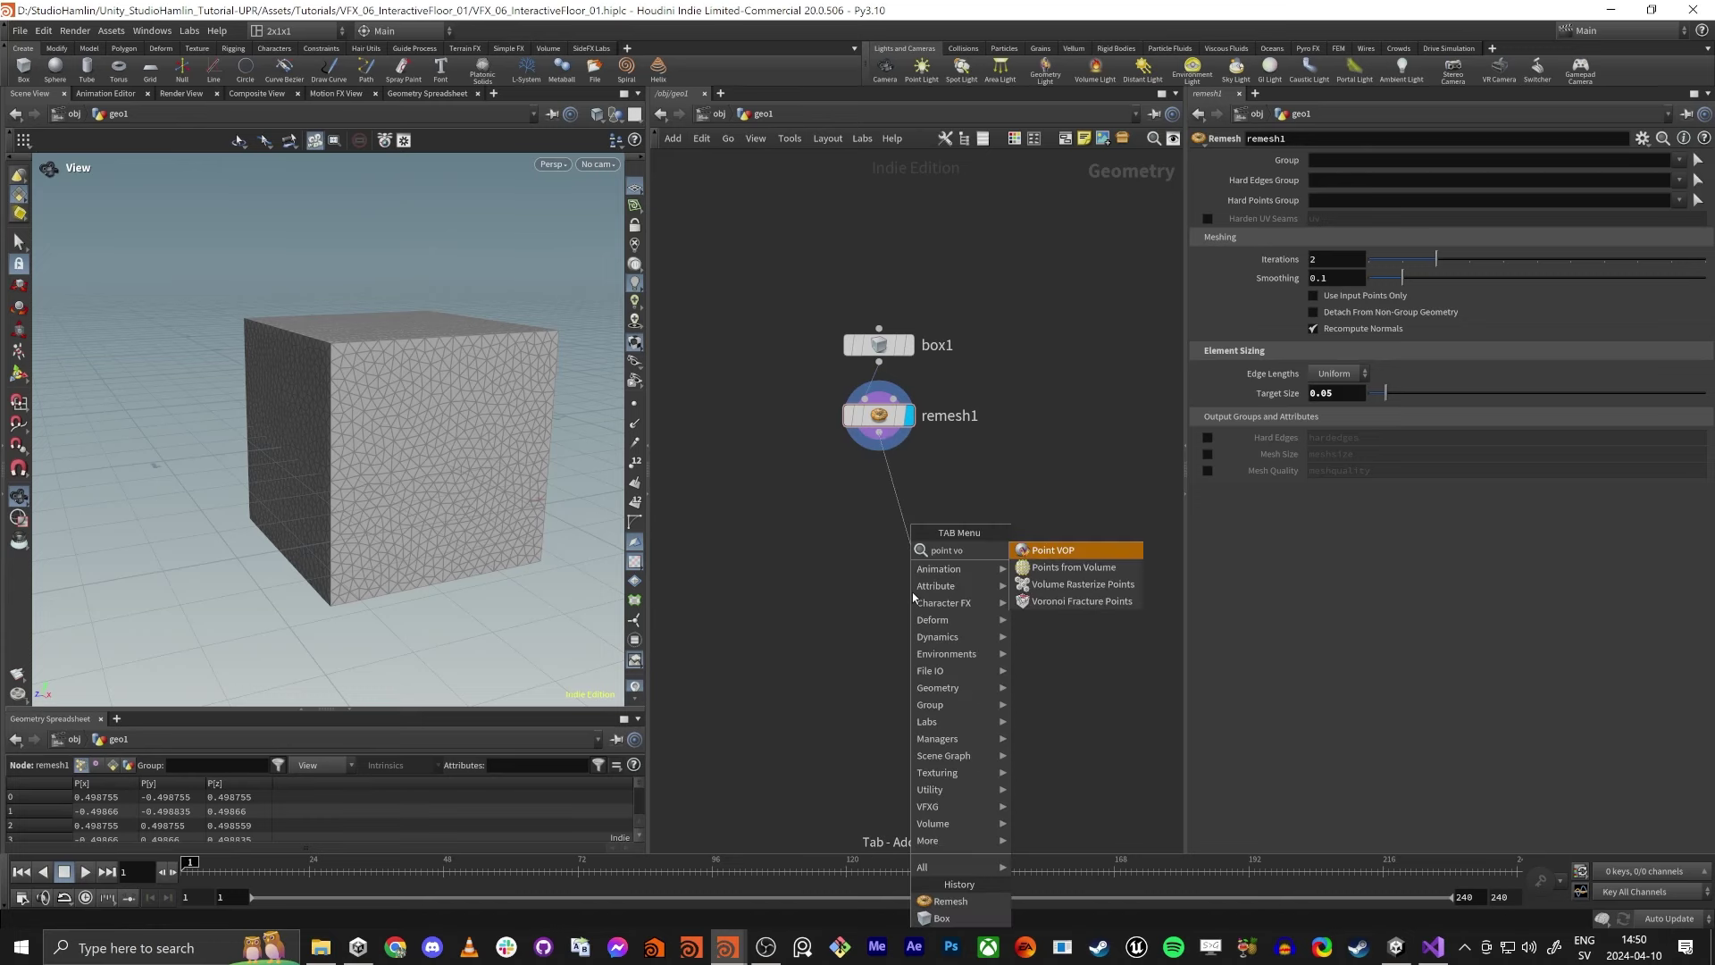
{"action": "key", "text": "Return"}
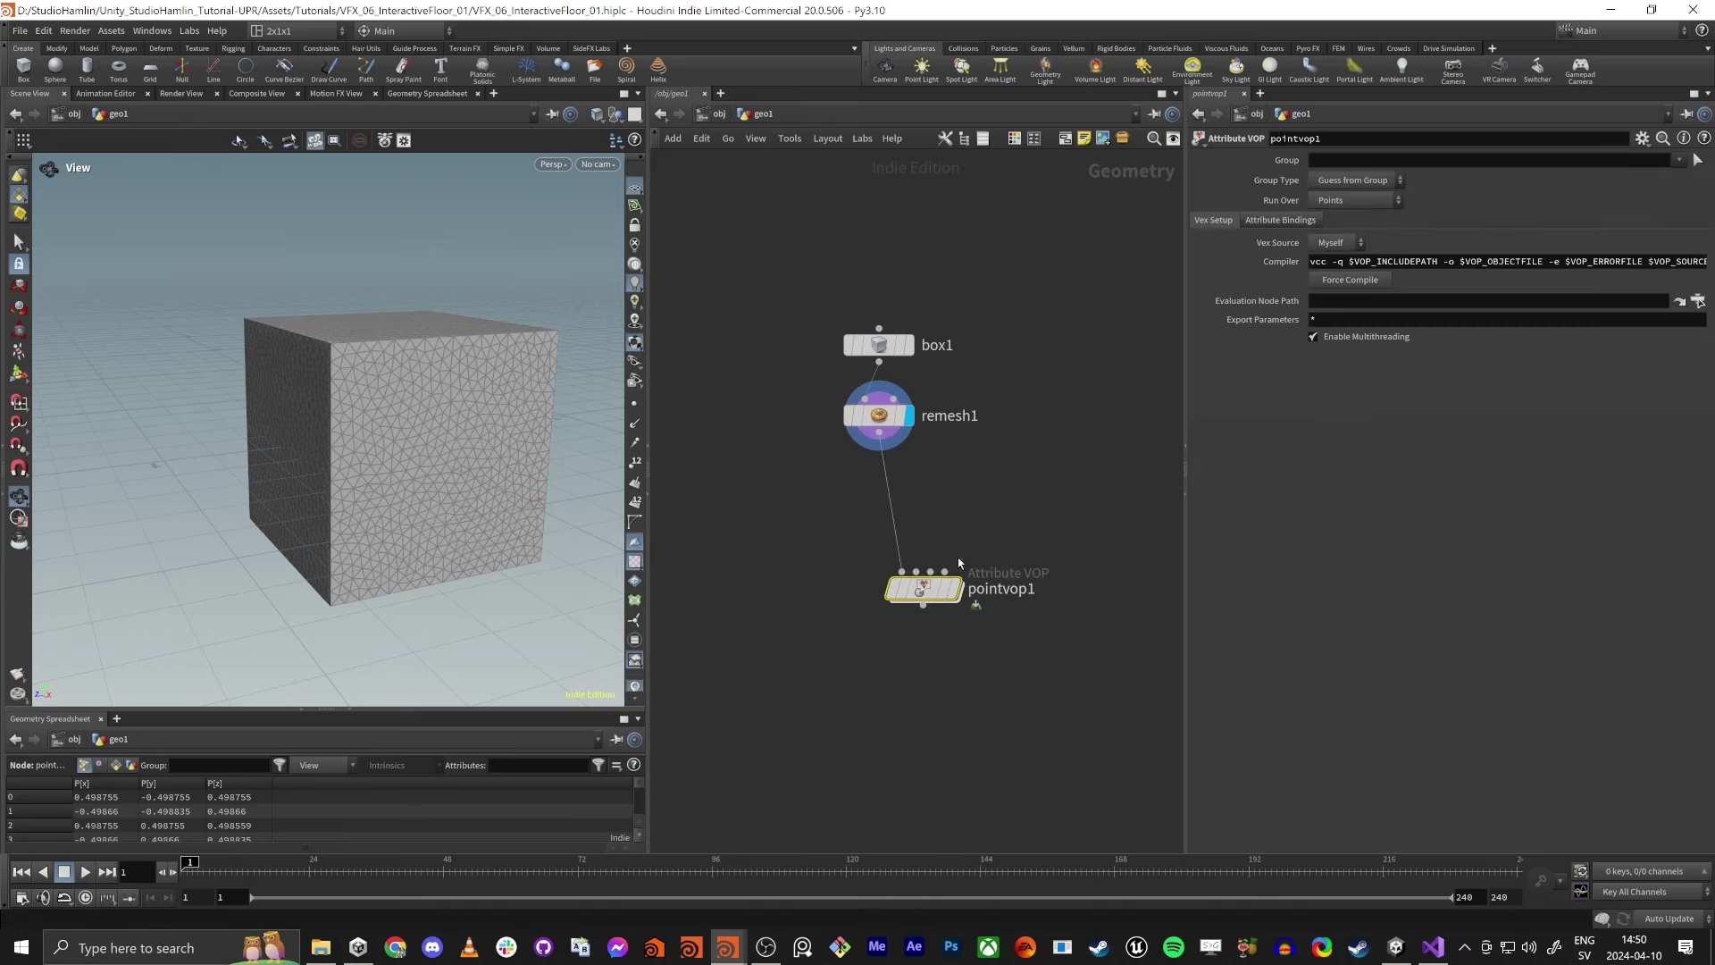
{"action": "left_click_drag", "start_coordinate": [918, 592], "coordinate": [875, 552]}
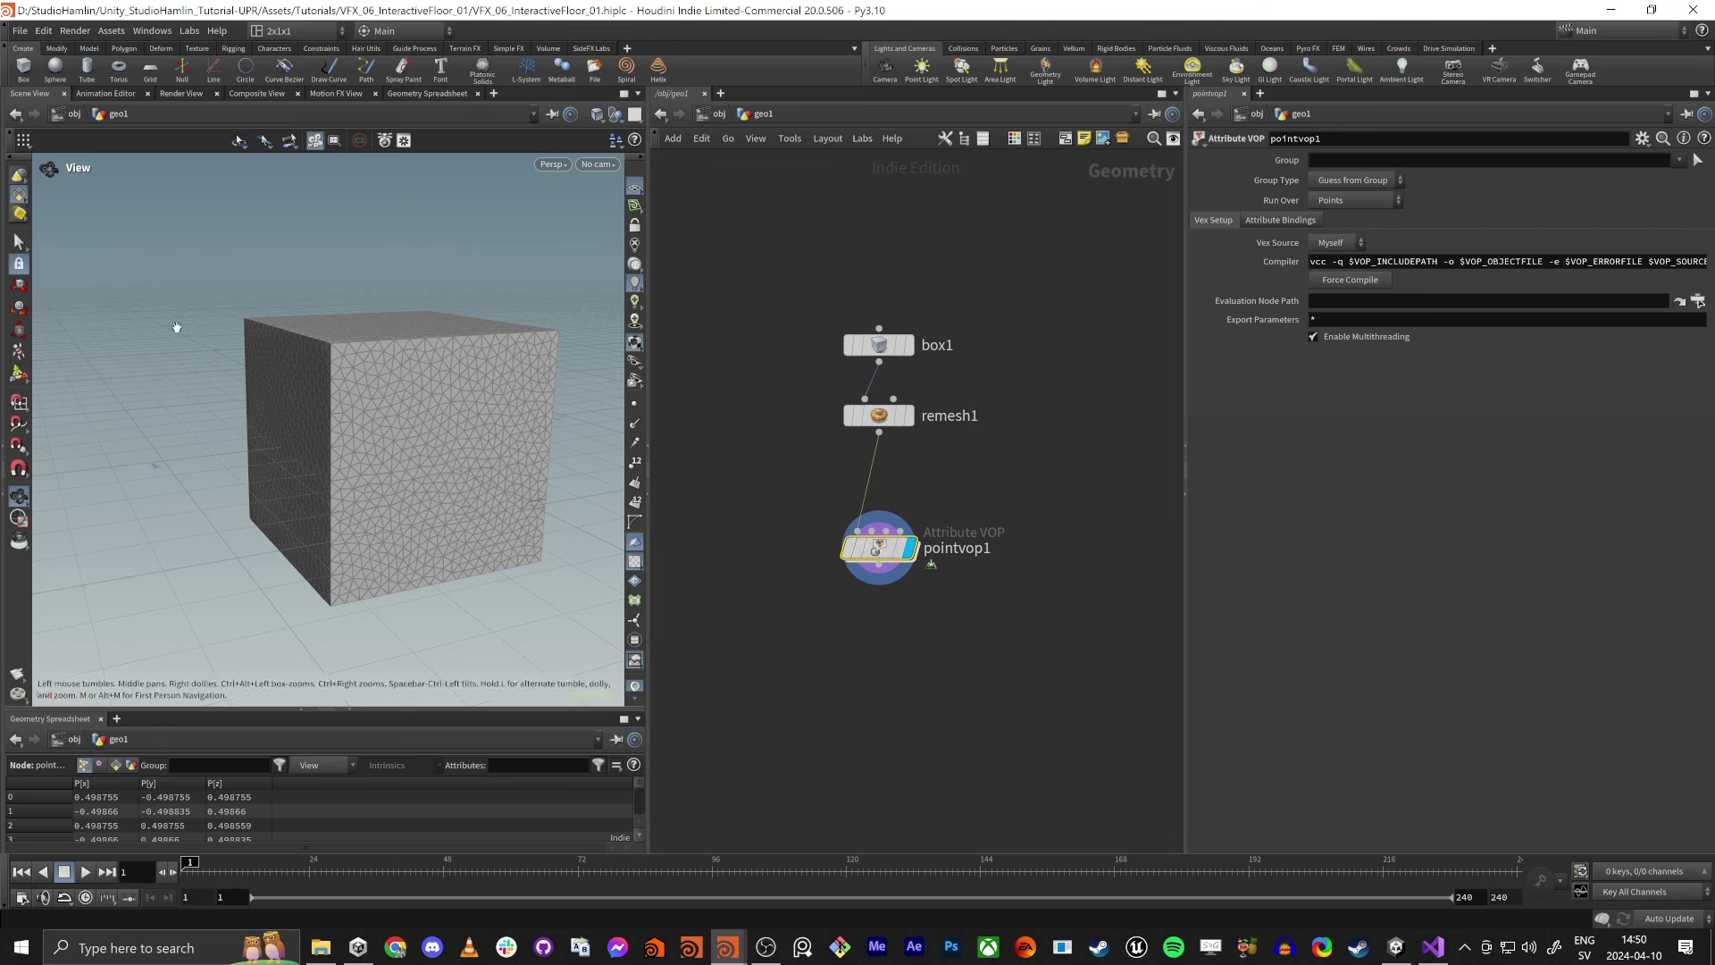
Turn on point display in the scene view and inspect the points on the remeshed cube.
{"action": "right_click", "coordinate": [23, 201]}
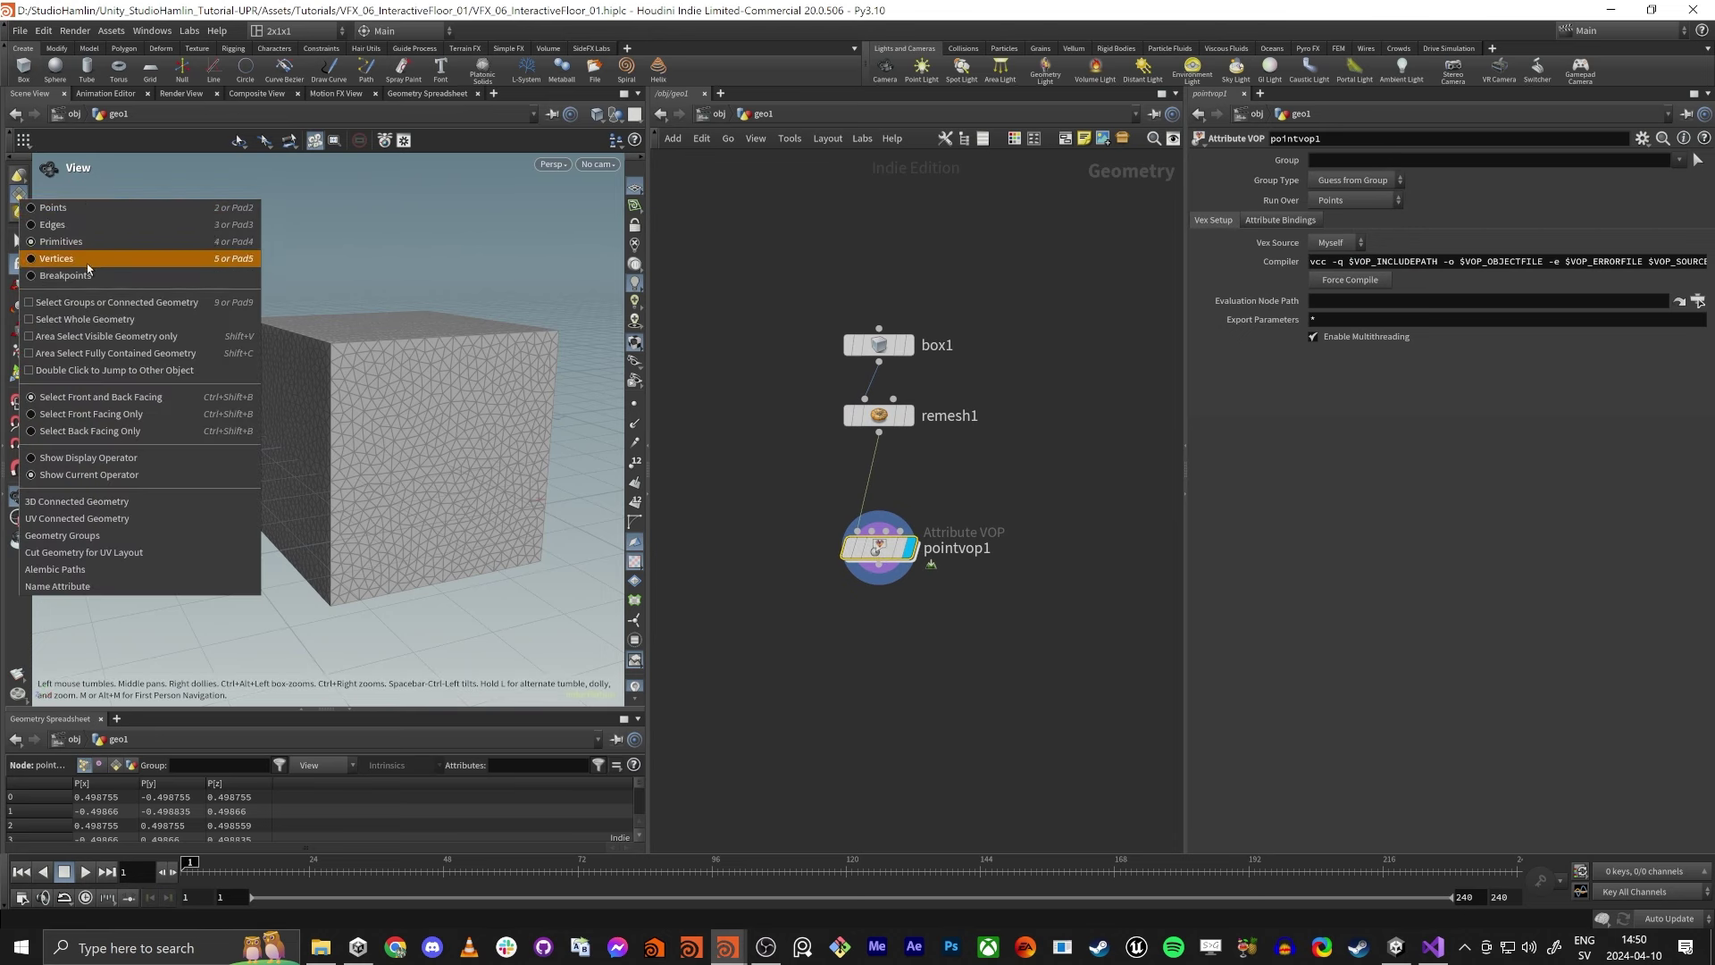
{"action": "left_click", "coordinate": [52, 229]}
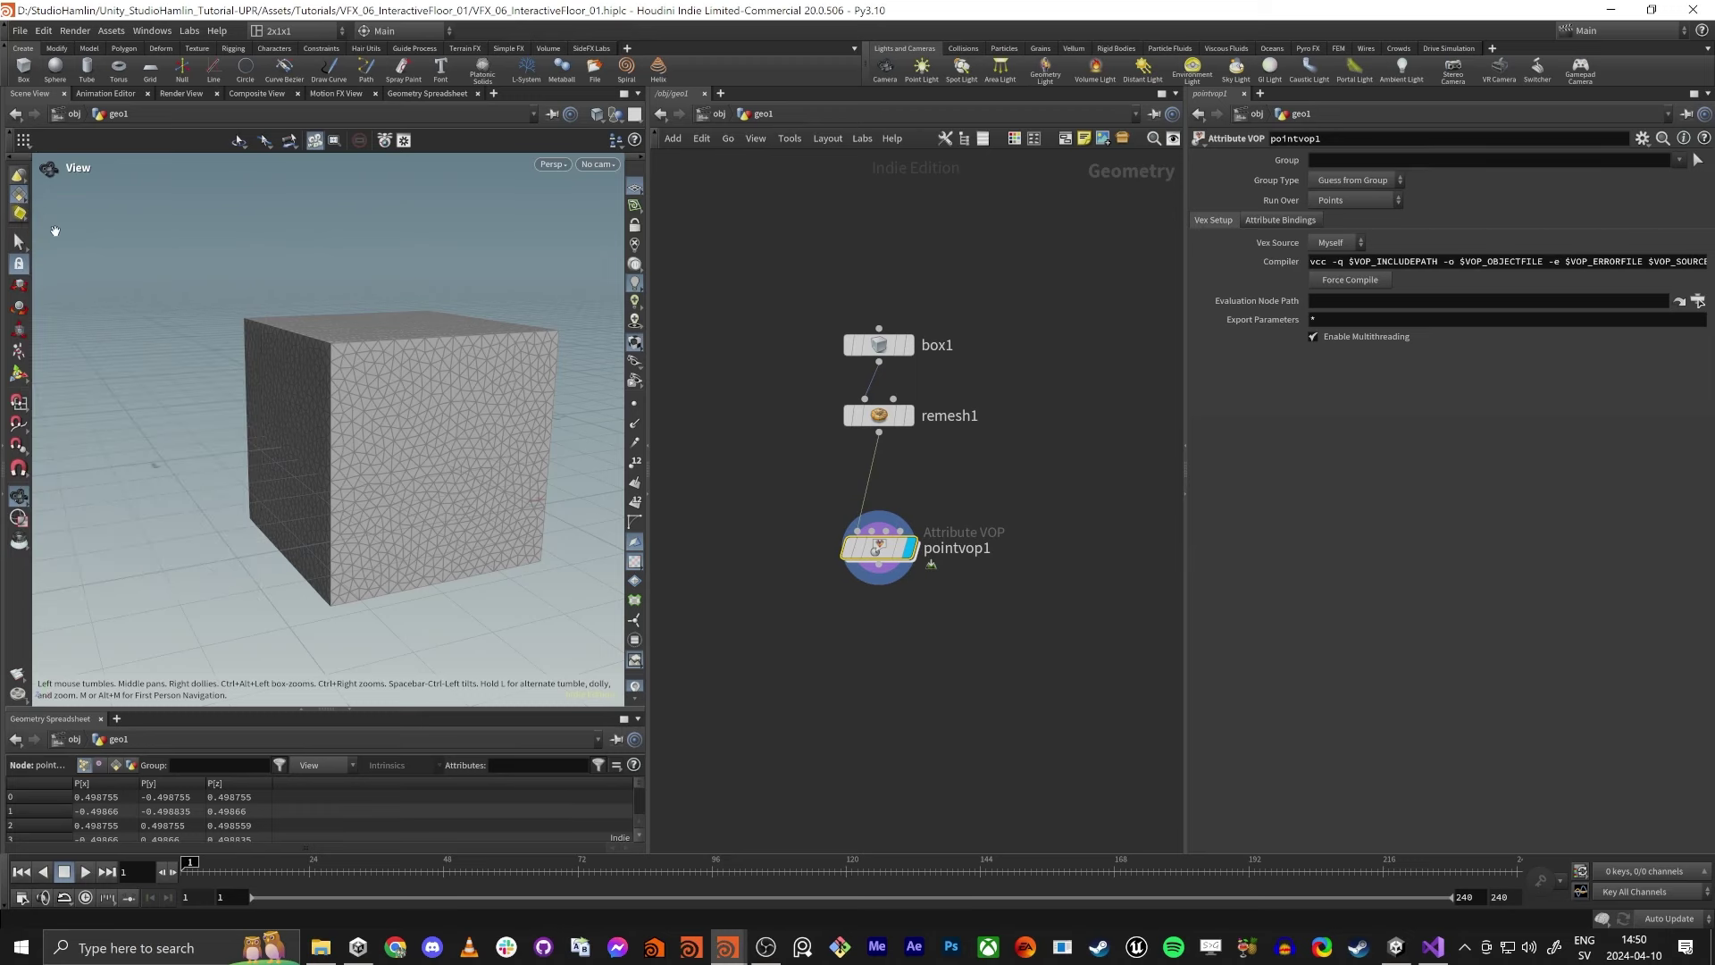
{"action": "left_click", "coordinate": [634, 403]}
{"action": "scroll", "coordinate": [392, 352], "scroll_direction": "up", "scroll_amount": 5}
{"action": "left_click_drag", "start_coordinate": [393, 352], "coordinate": [309, 374]}
{"action": "scroll", "coordinate": [433, 406], "scroll_direction": "down", "scroll_amount": 3}
Enter the Point VOP, maximize its network view and spread the global parameters and output nodes far apart.
{"action": "mouse_move", "coordinate": [879, 547]}
{"action": "left_mouse_down"}
{"action": "mouse_move", "coordinate": [890, 564]}
{"action": "mouse_move", "coordinate": [883, 552]}
{"action": "left_mouse_up"}
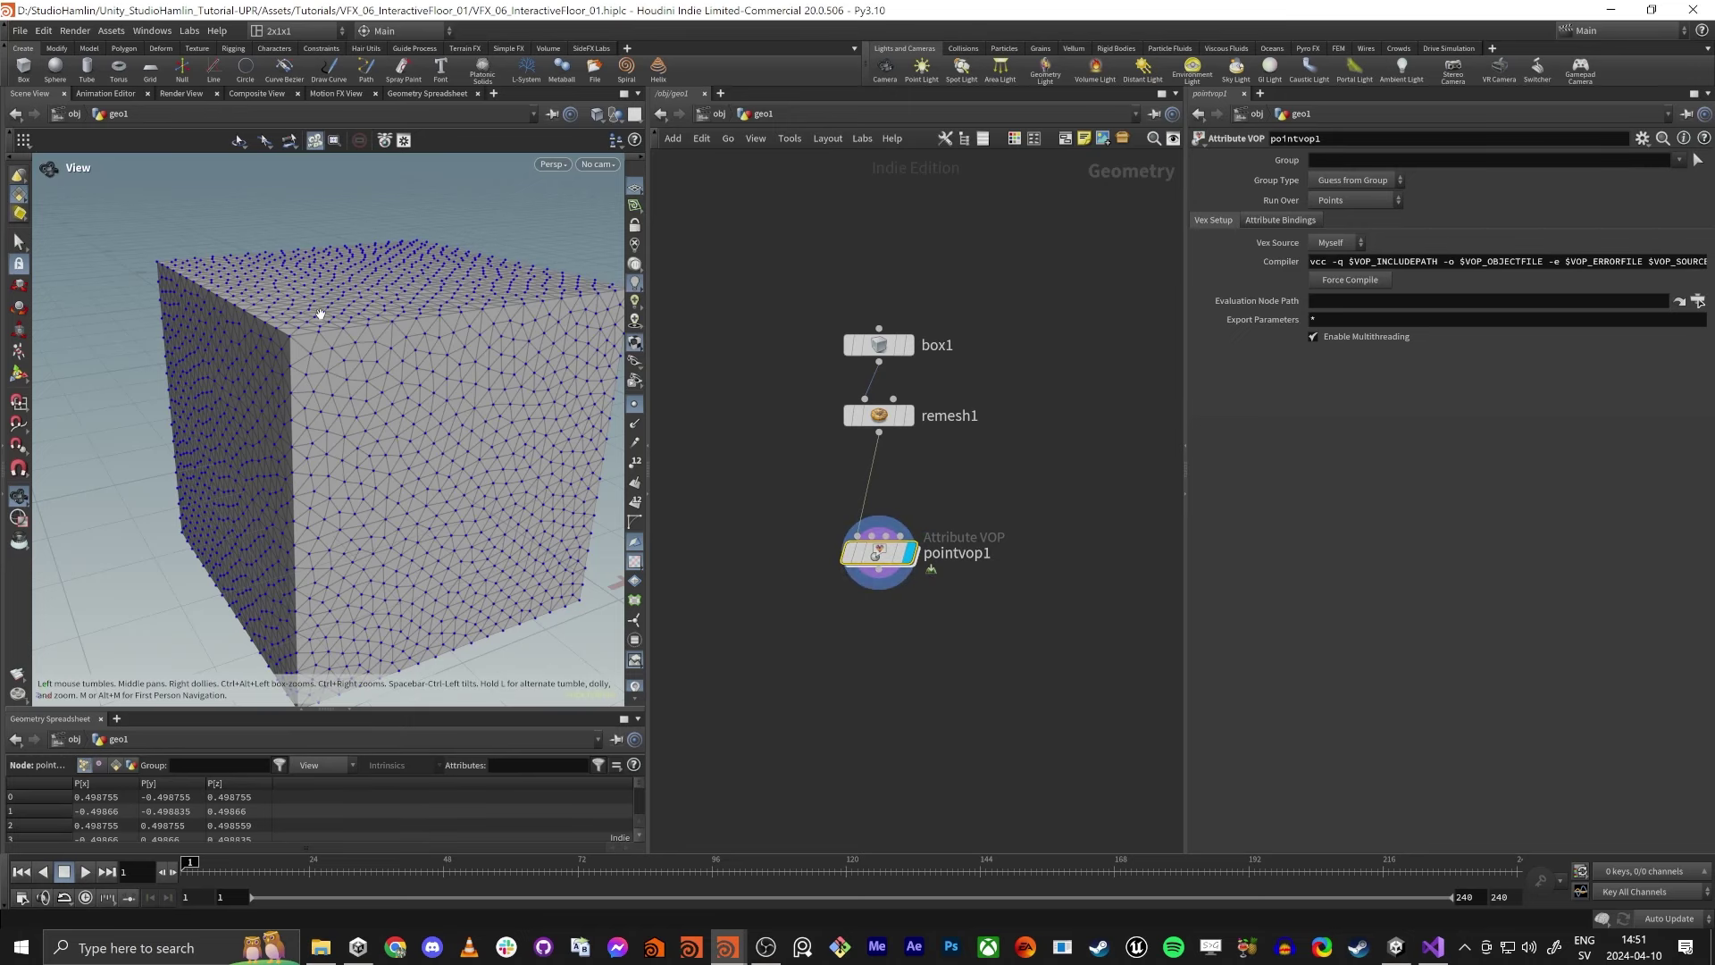
{"action": "double_click", "coordinate": [878, 554]}
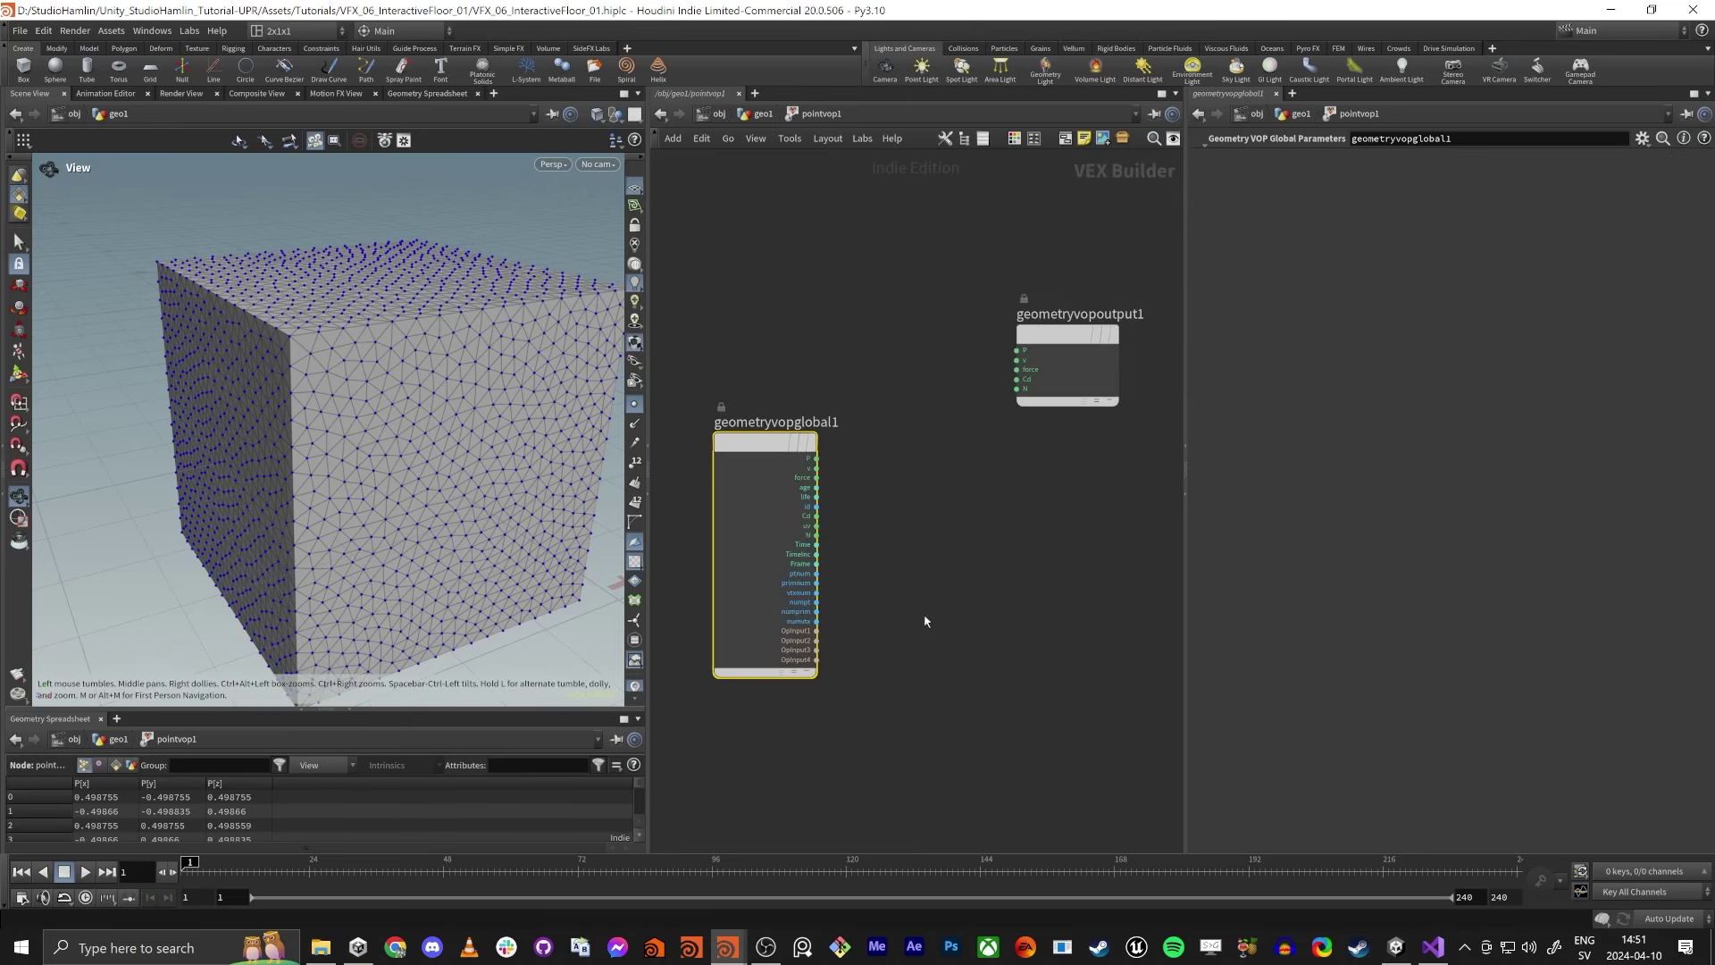
{"action": "left_click", "coordinate": [871, 548]}
{"action": "key", "text": "ctrl+b"}
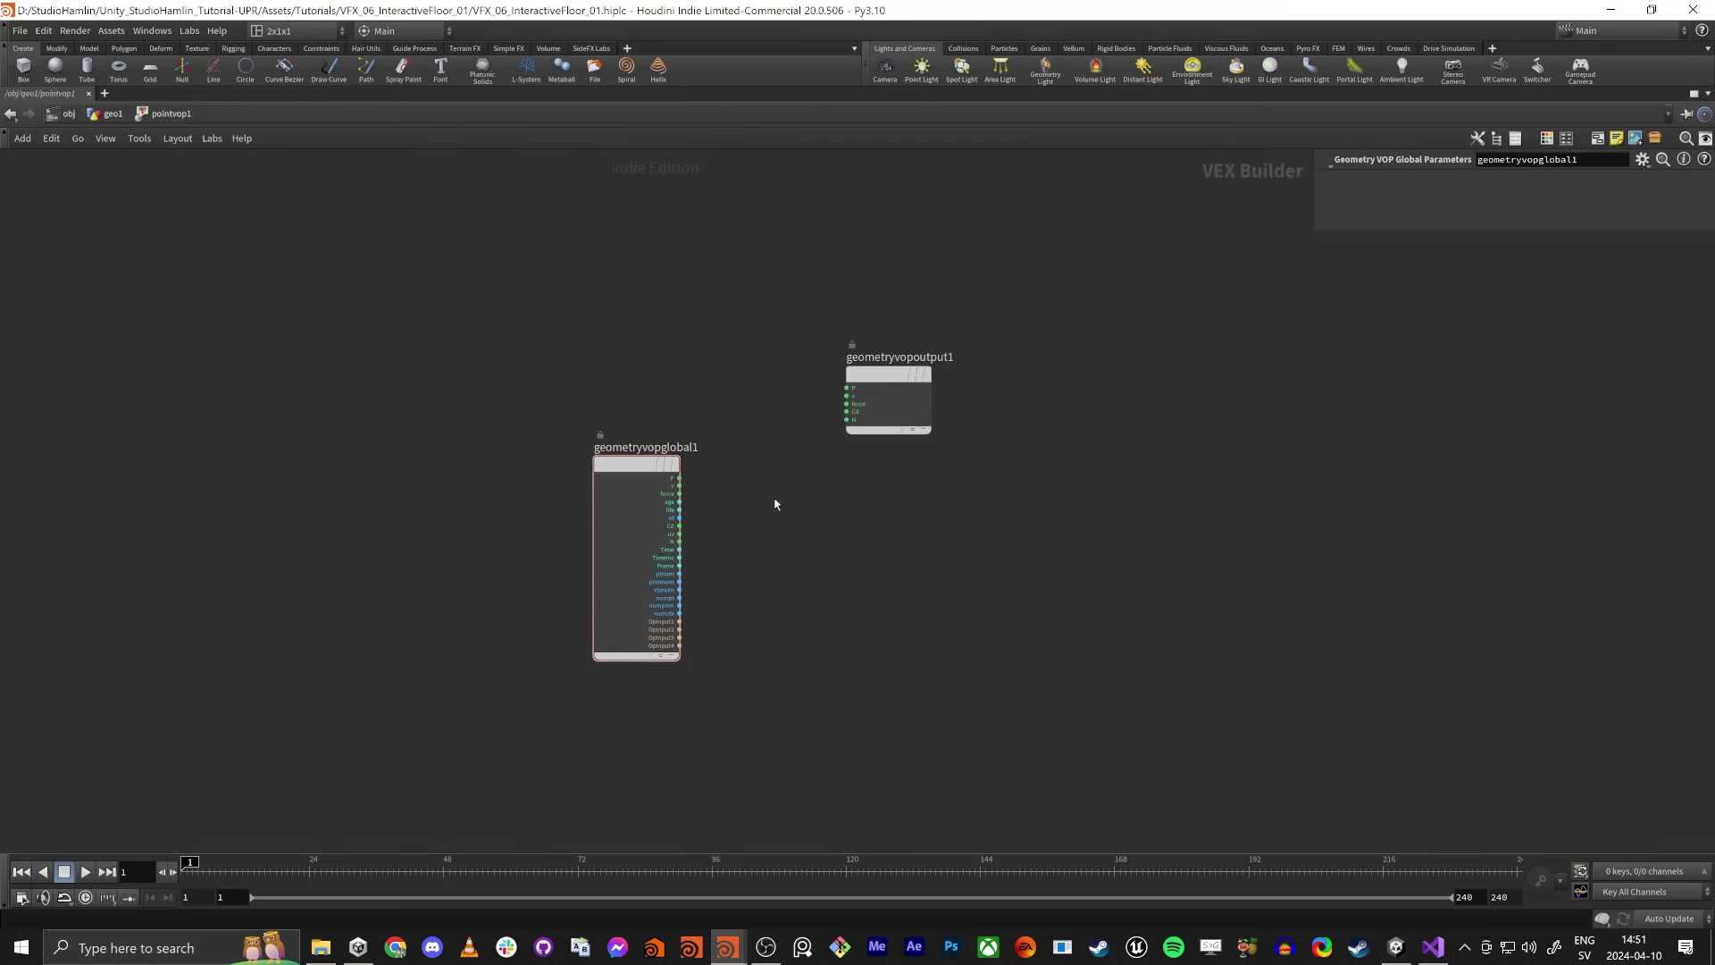
{"action": "middle_click_drag", "start_coordinate": [775, 501], "coordinate": [866, 517]}
{"action": "left_click_drag", "start_coordinate": [747, 491], "coordinate": [529, 419]}
{"action": "left_click_drag", "start_coordinate": [958, 396], "coordinate": [1113, 444]}
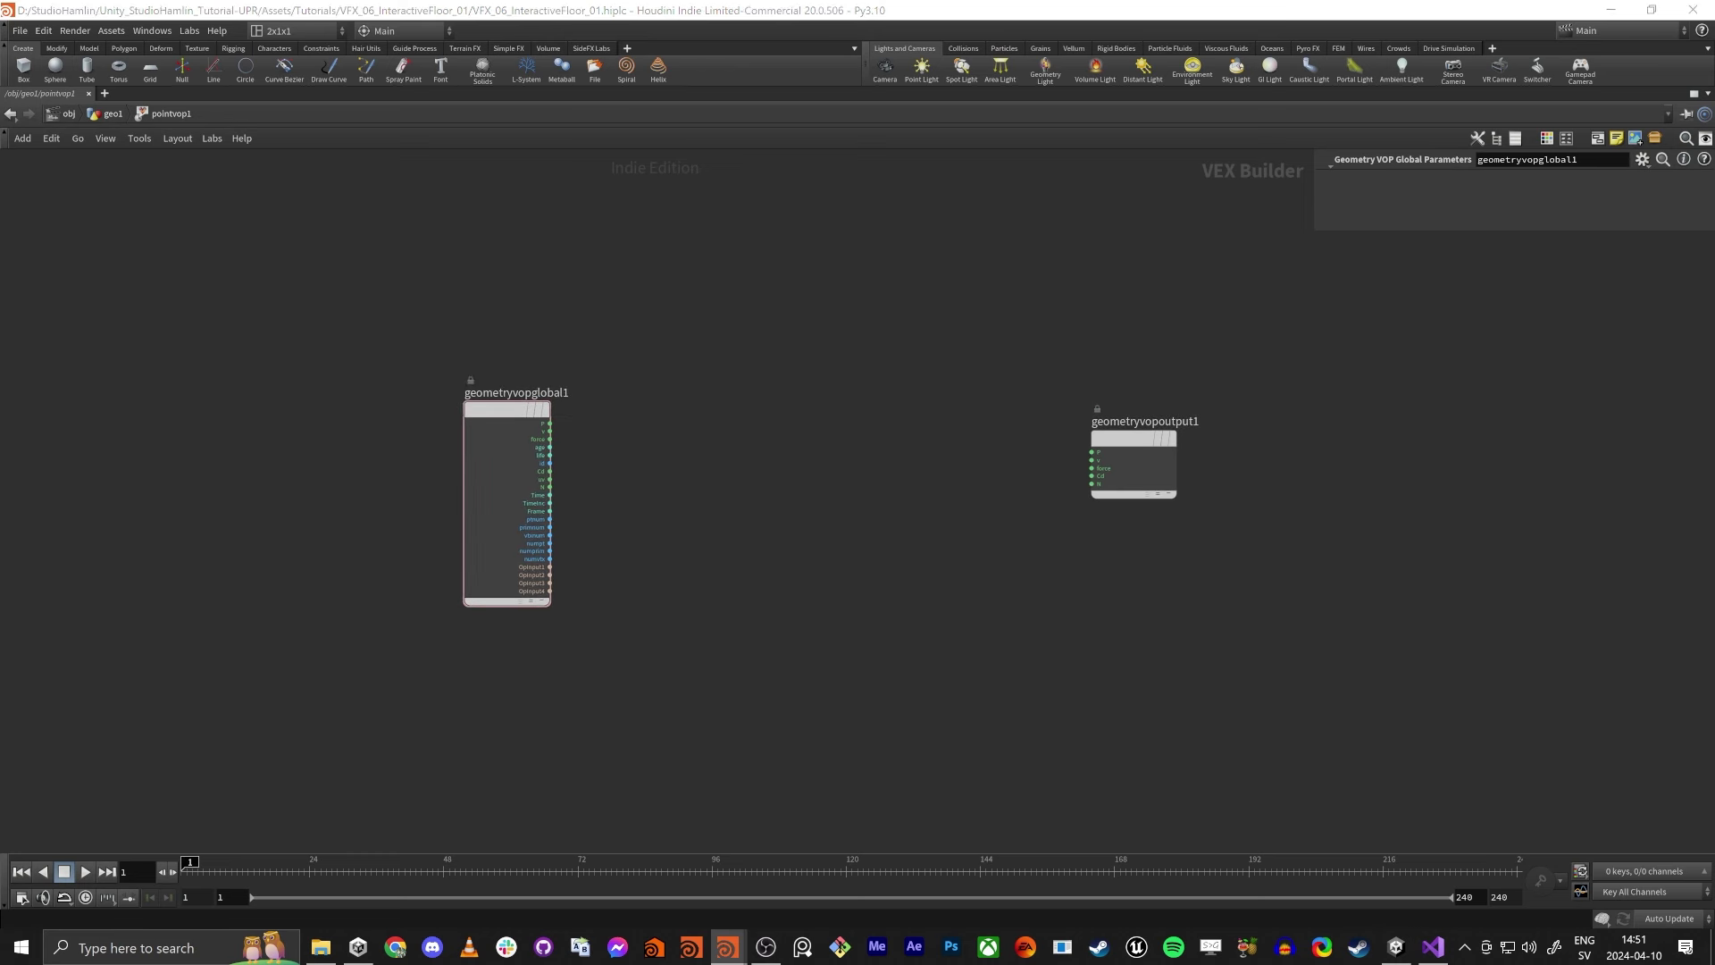
{"action": "left_click_drag", "start_coordinate": [500, 411], "coordinate": [408, 431]}
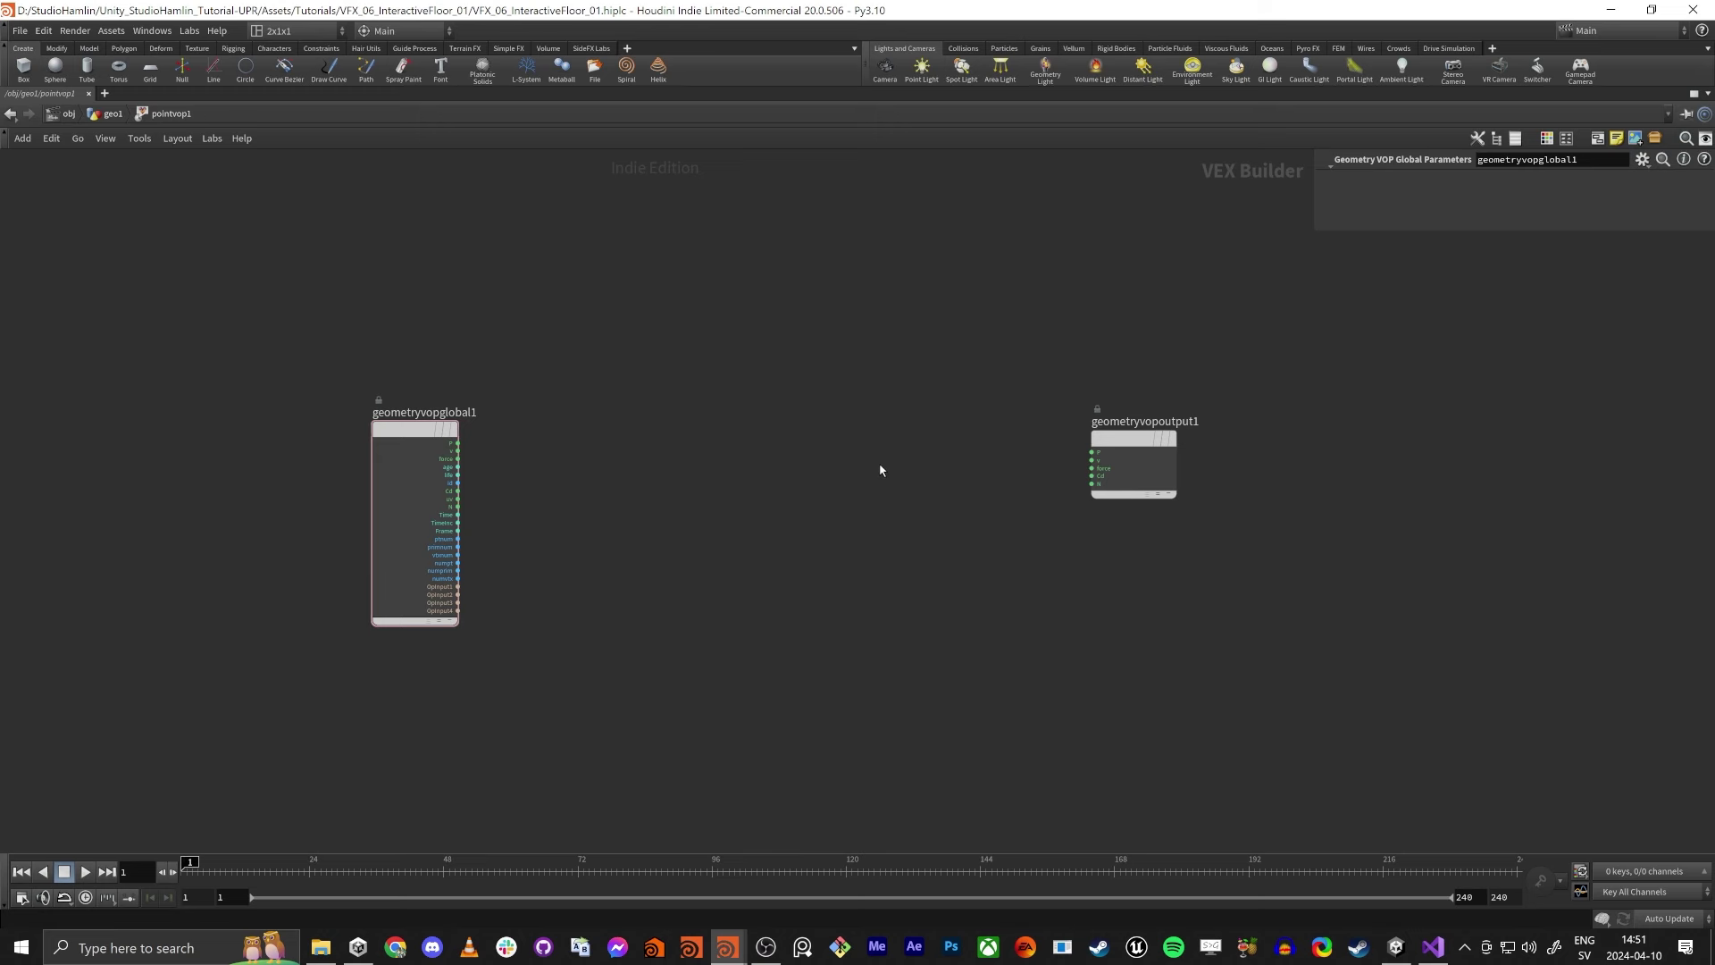
Restore the multi-pane layout and move the geometry output node closer to the global parameters node.
{"action": "key", "text": "ctrl+b"}
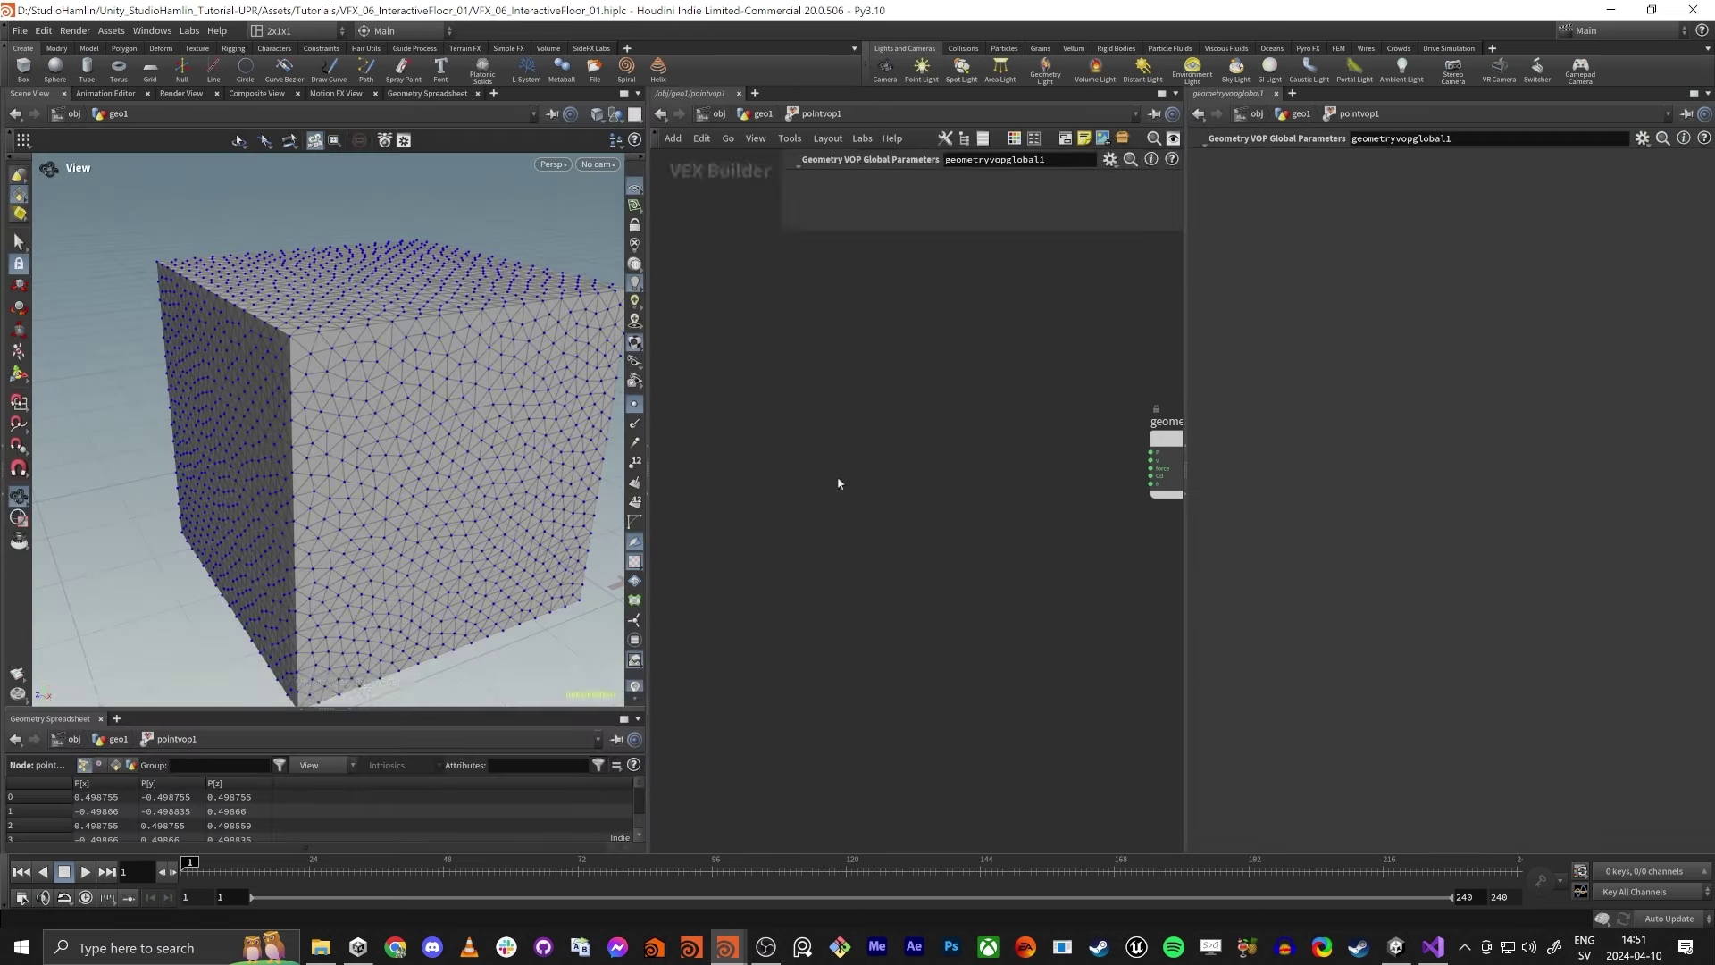
{"action": "scroll", "coordinate": [1037, 587], "scroll_direction": "down", "scroll_amount": 4}
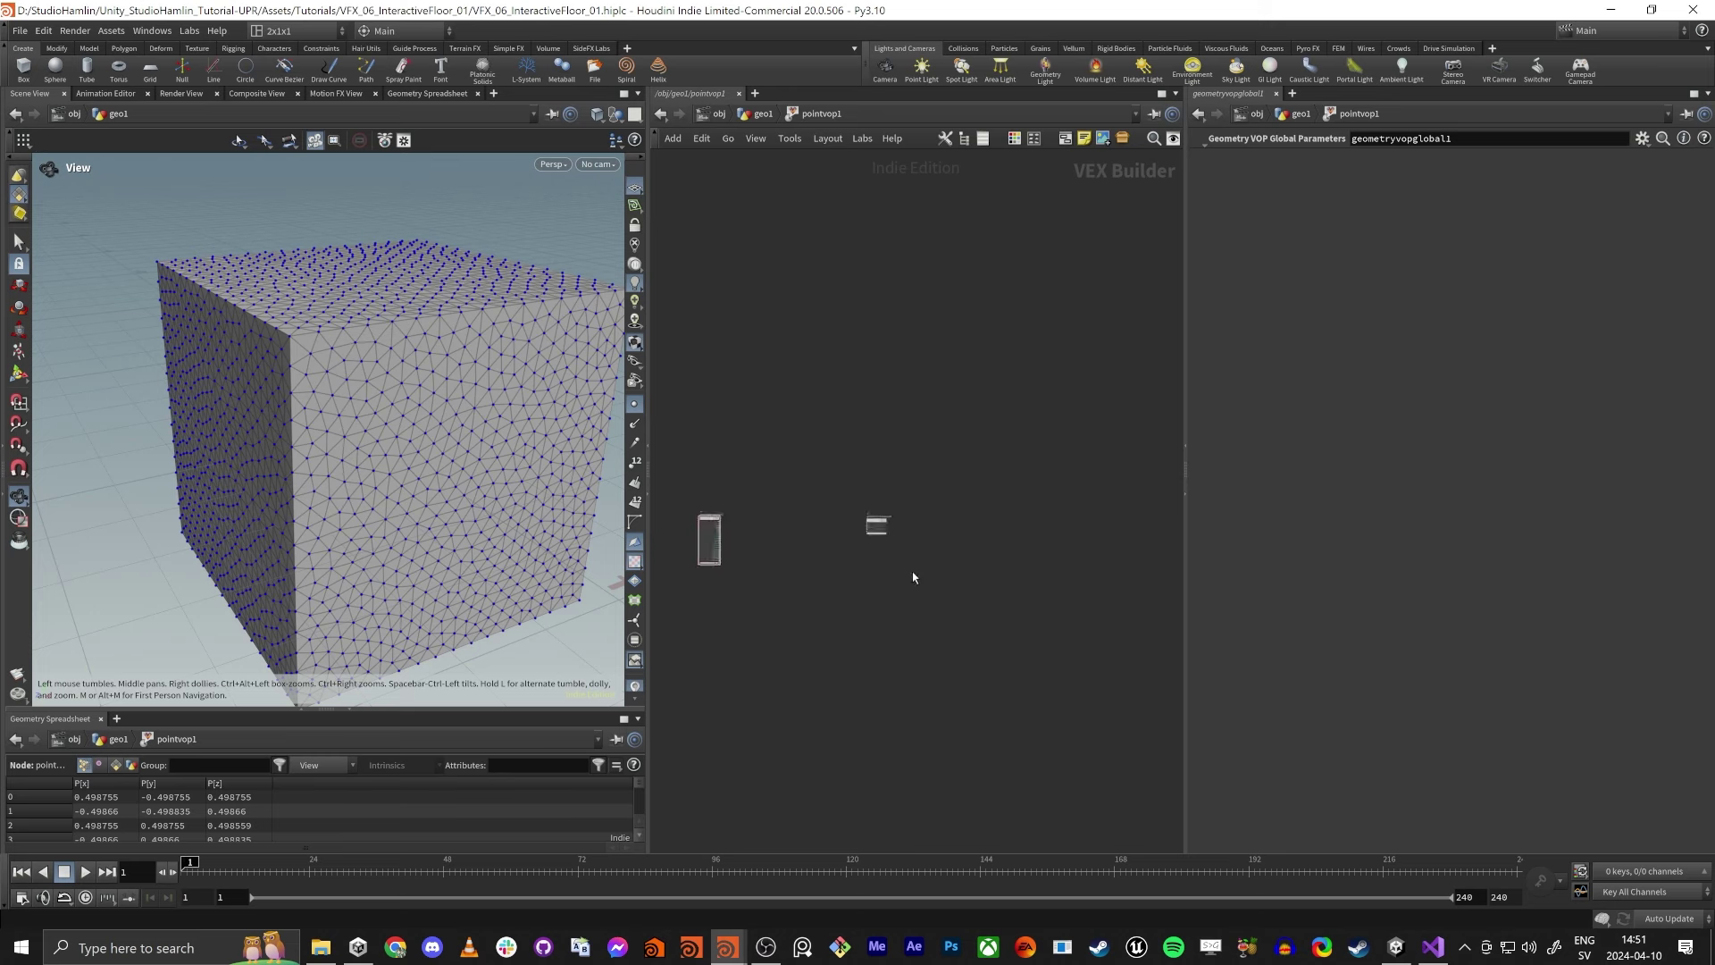
{"action": "scroll", "coordinate": [844, 573], "scroll_direction": "up", "scroll_amount": 5}
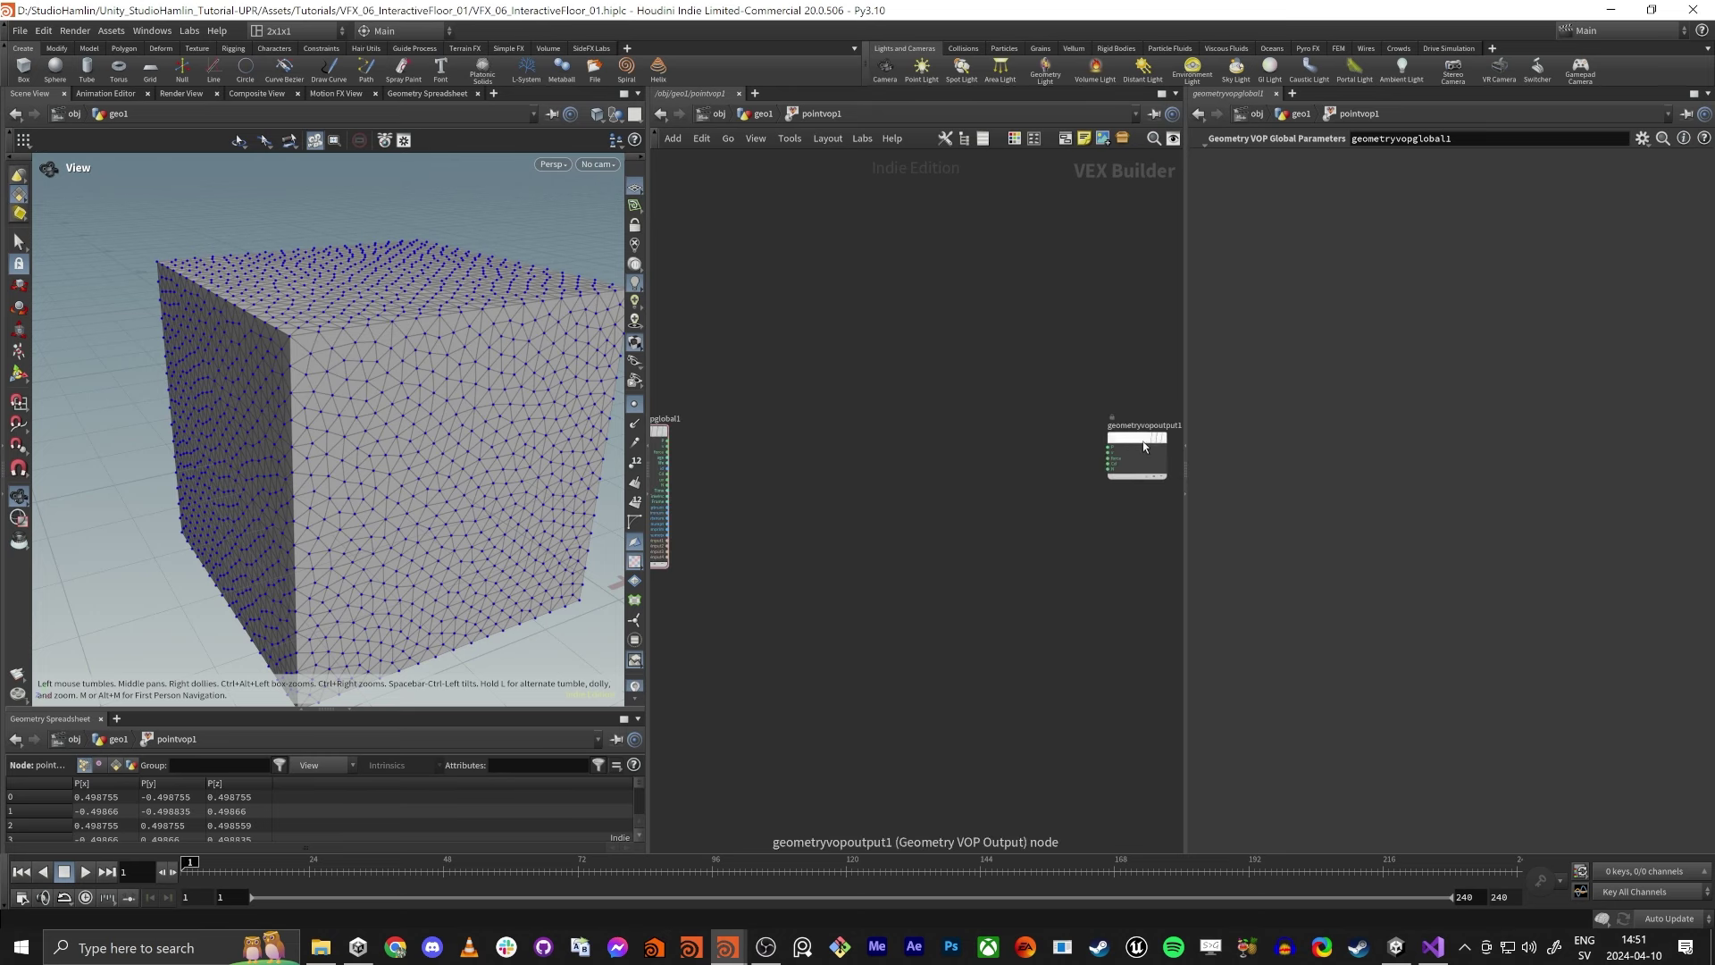
{"action": "left_click_drag", "start_coordinate": [1140, 444], "coordinate": [854, 456]}
{"action": "middle_click_drag", "start_coordinate": [681, 436], "coordinate": [813, 491]}
{"action": "scroll", "coordinate": [881, 505], "scroll_direction": "up", "scroll_amount": 4}
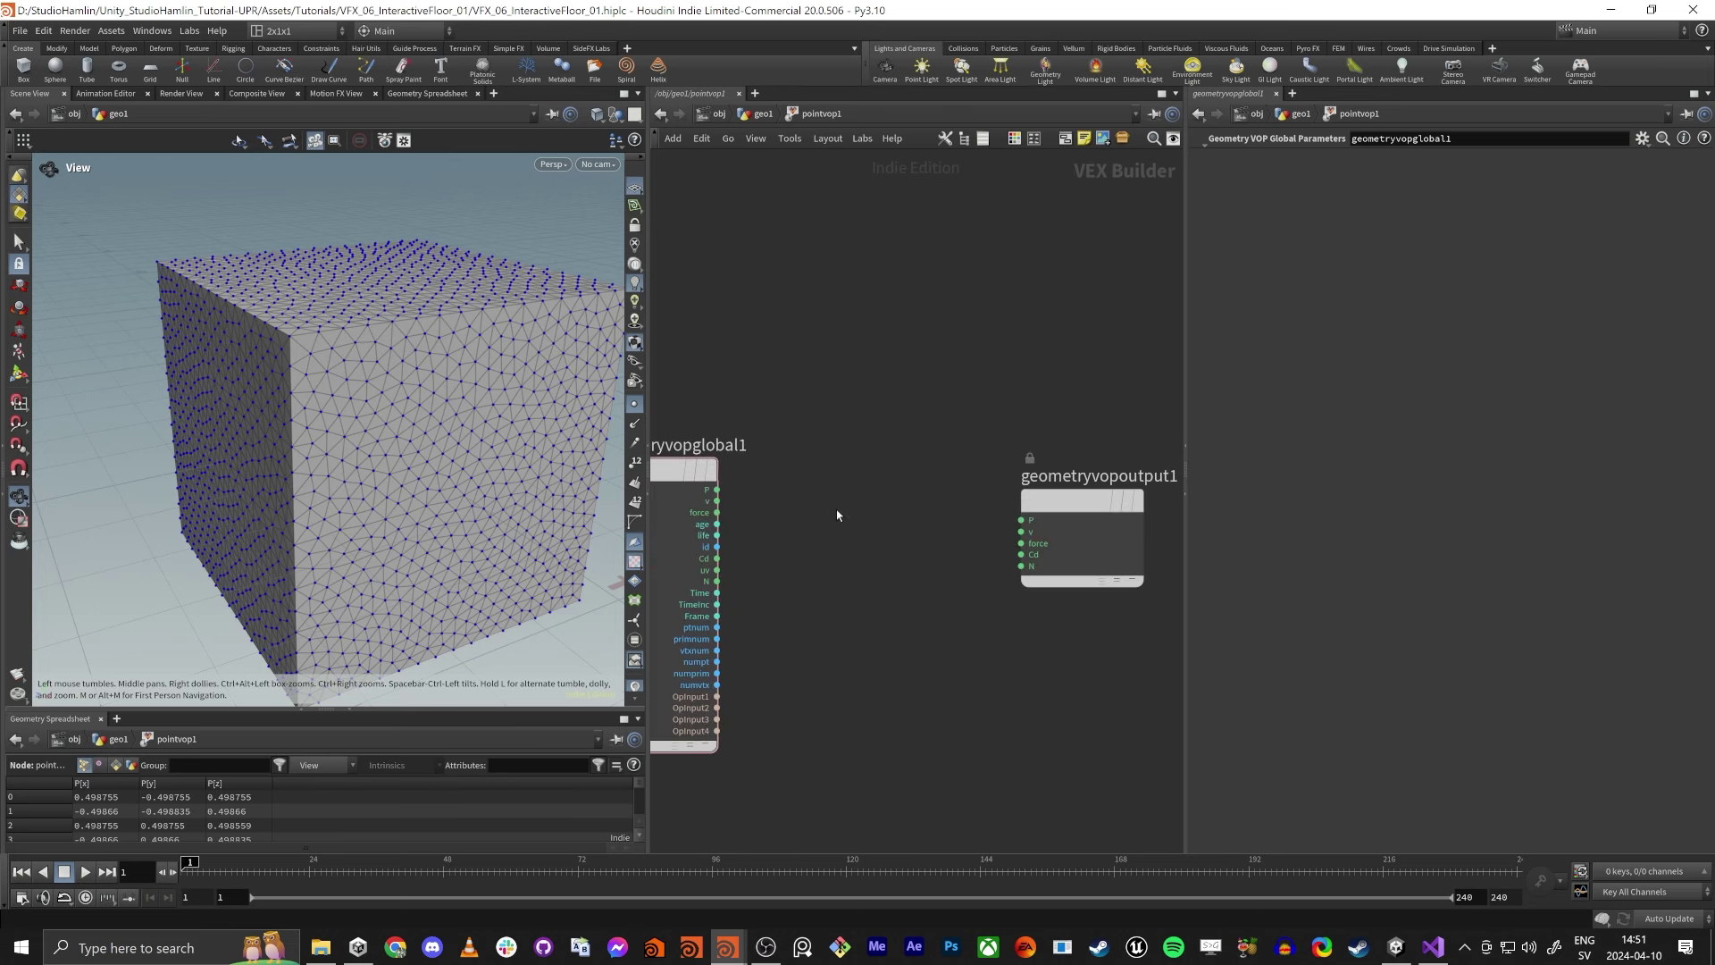
{"action": "key", "text": "d"}
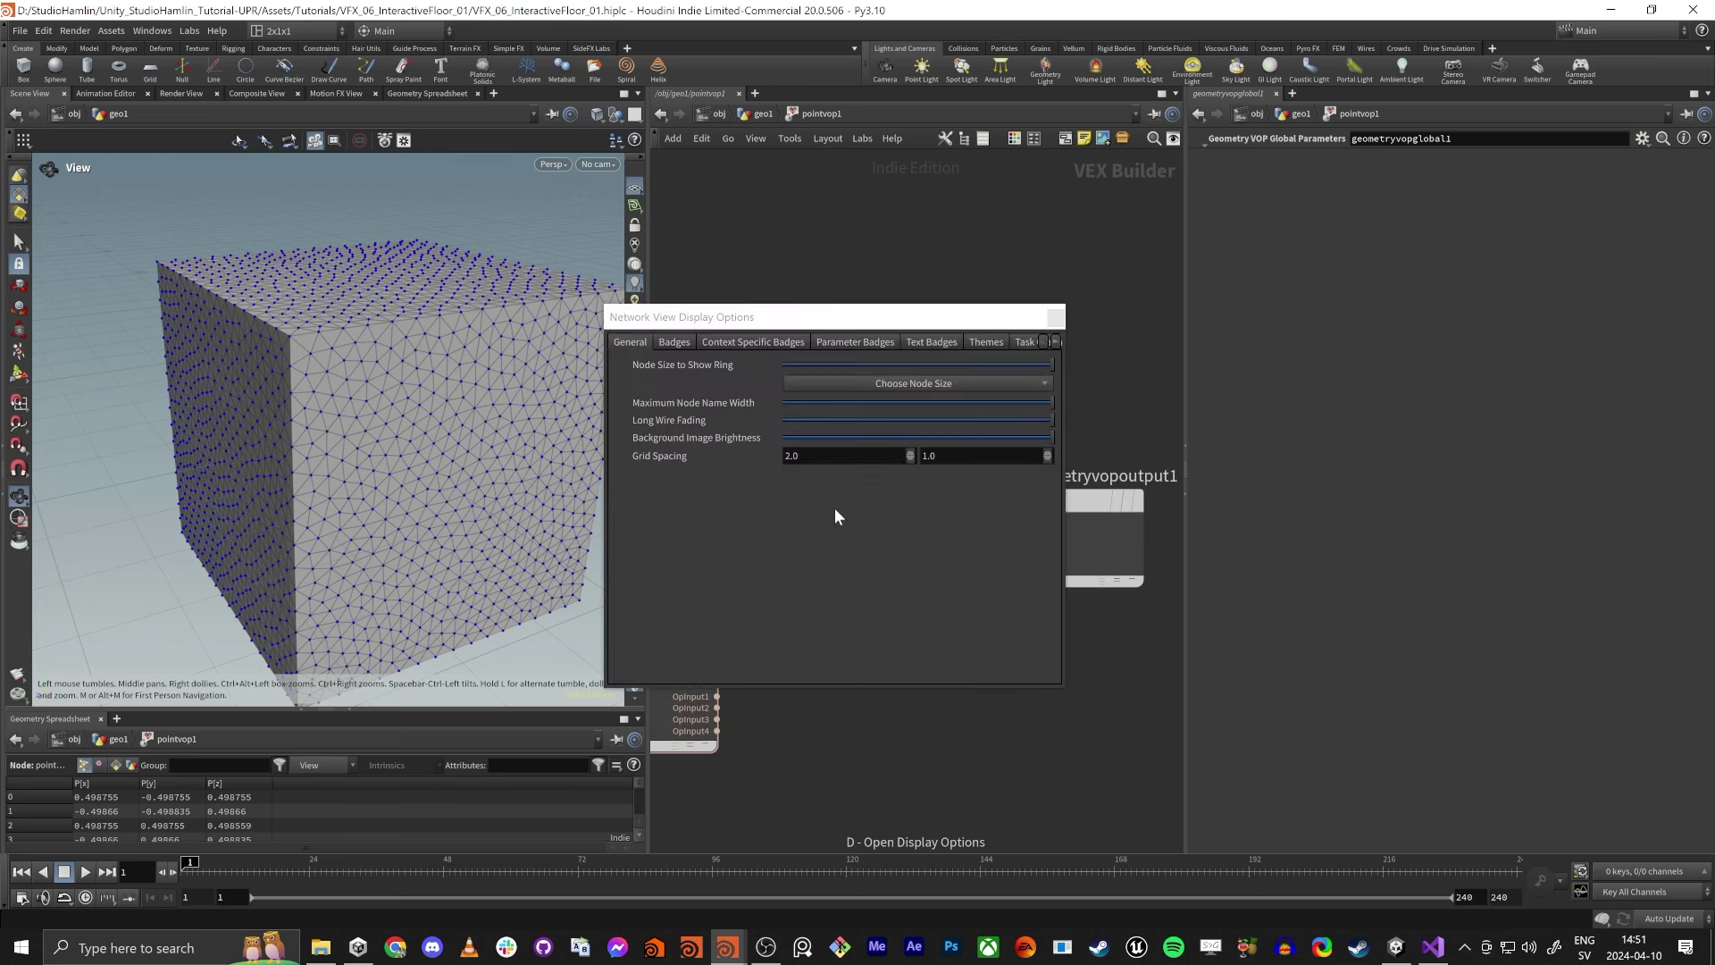
{"action": "left_click", "coordinate": [1055, 318]}
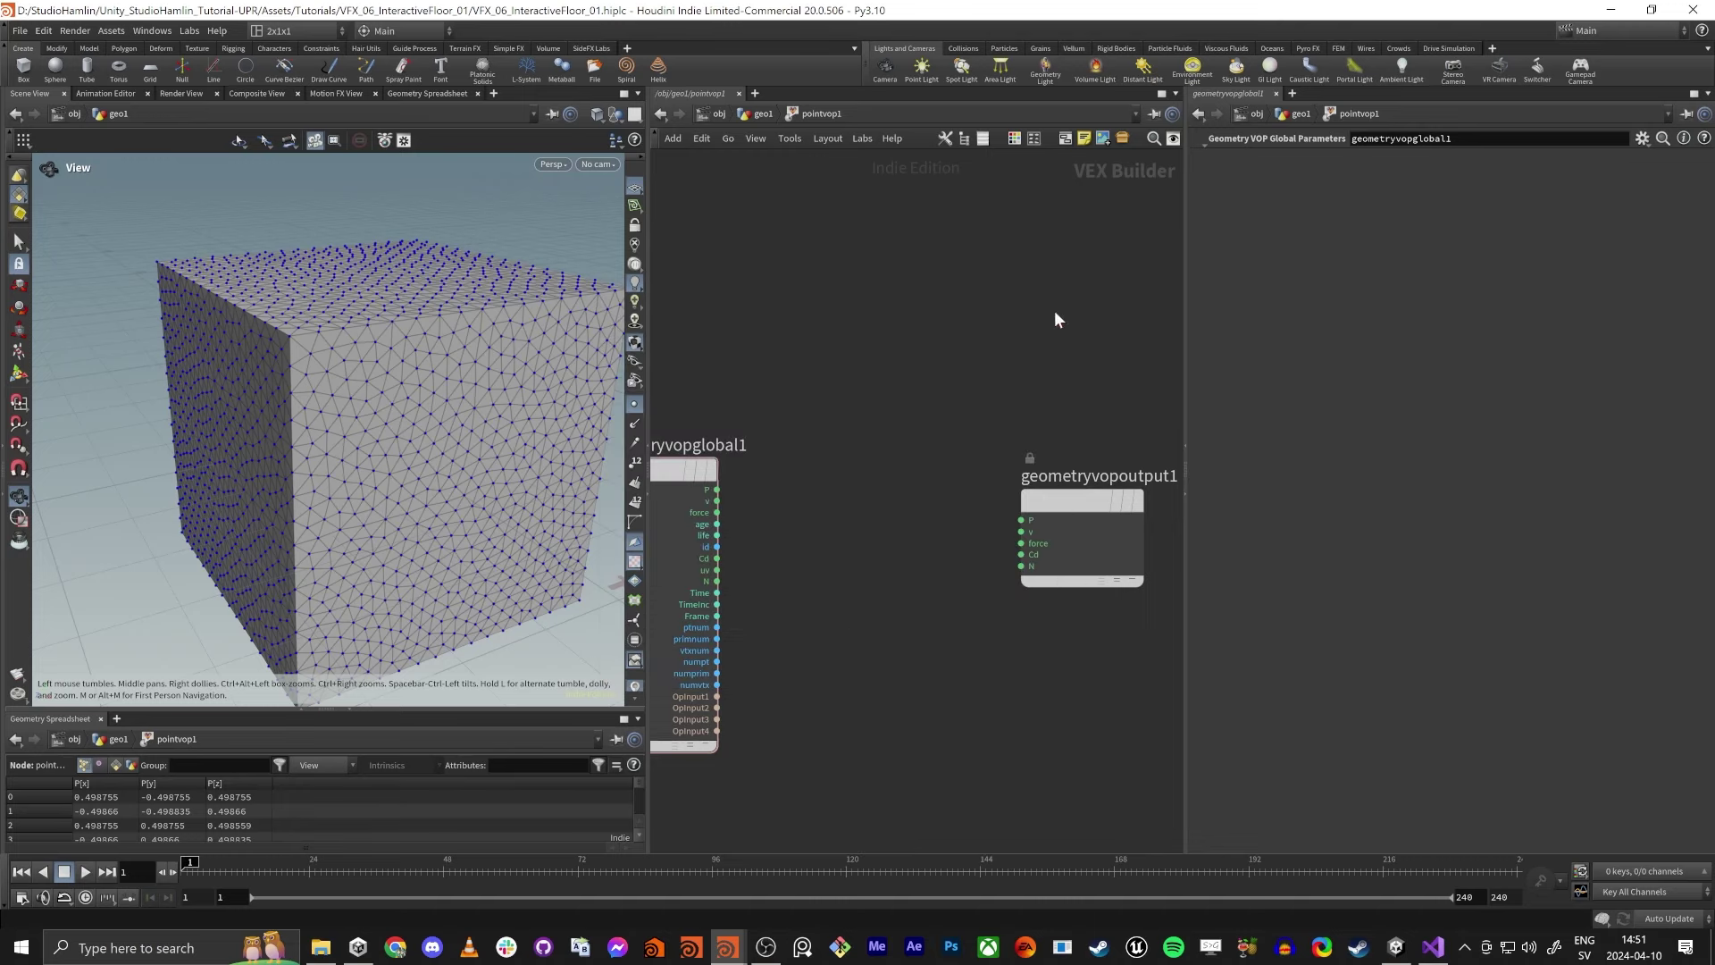
{"action": "key", "text": "Tab"}
{"action": "type", "text": "dis"}
{"action": "key", "text": "Return"}
{"action": "left_click", "coordinate": [939, 417]}
Add a Displace Along Normal node, connect its dispP output to the geometry output's P input, and line the node up beside it.
{"action": "key", "text": "Tab"}
{"action": "type", "text": "displ"}
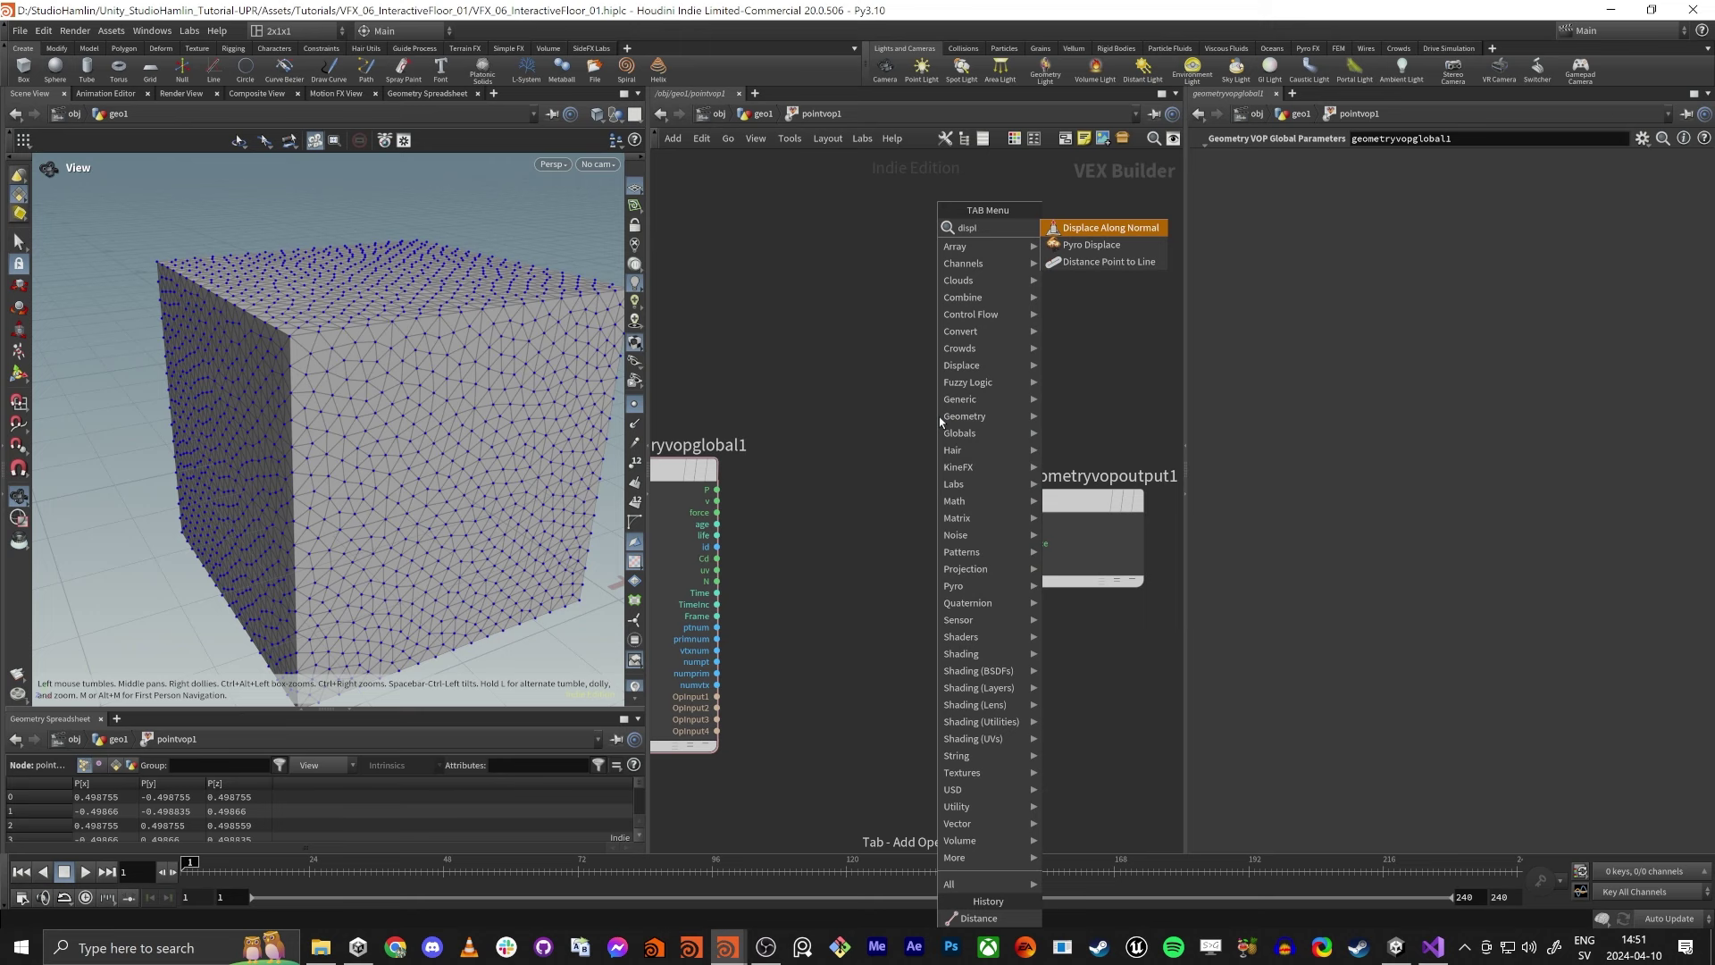
{"action": "key", "text": "Return"}
{"action": "left_click", "coordinate": [901, 451]}
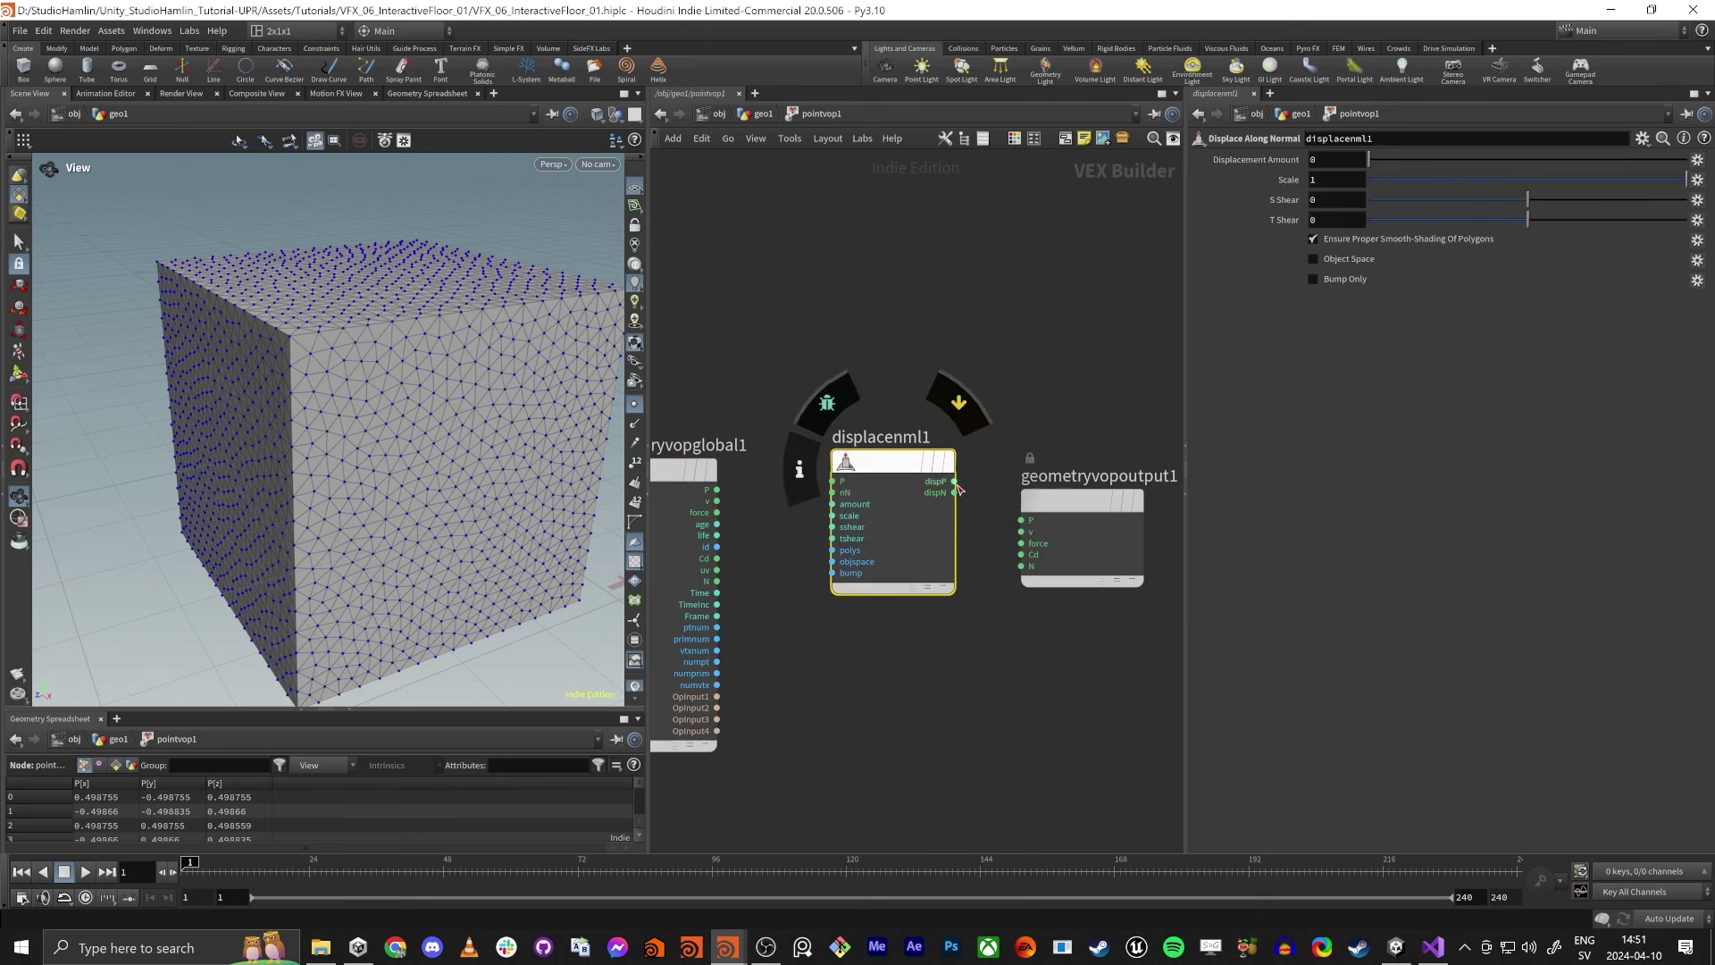
{"action": "left_click_drag", "start_coordinate": [955, 481], "coordinate": [1021, 520]}
{"action": "left_click_drag", "start_coordinate": [887, 469], "coordinate": [898, 508]}
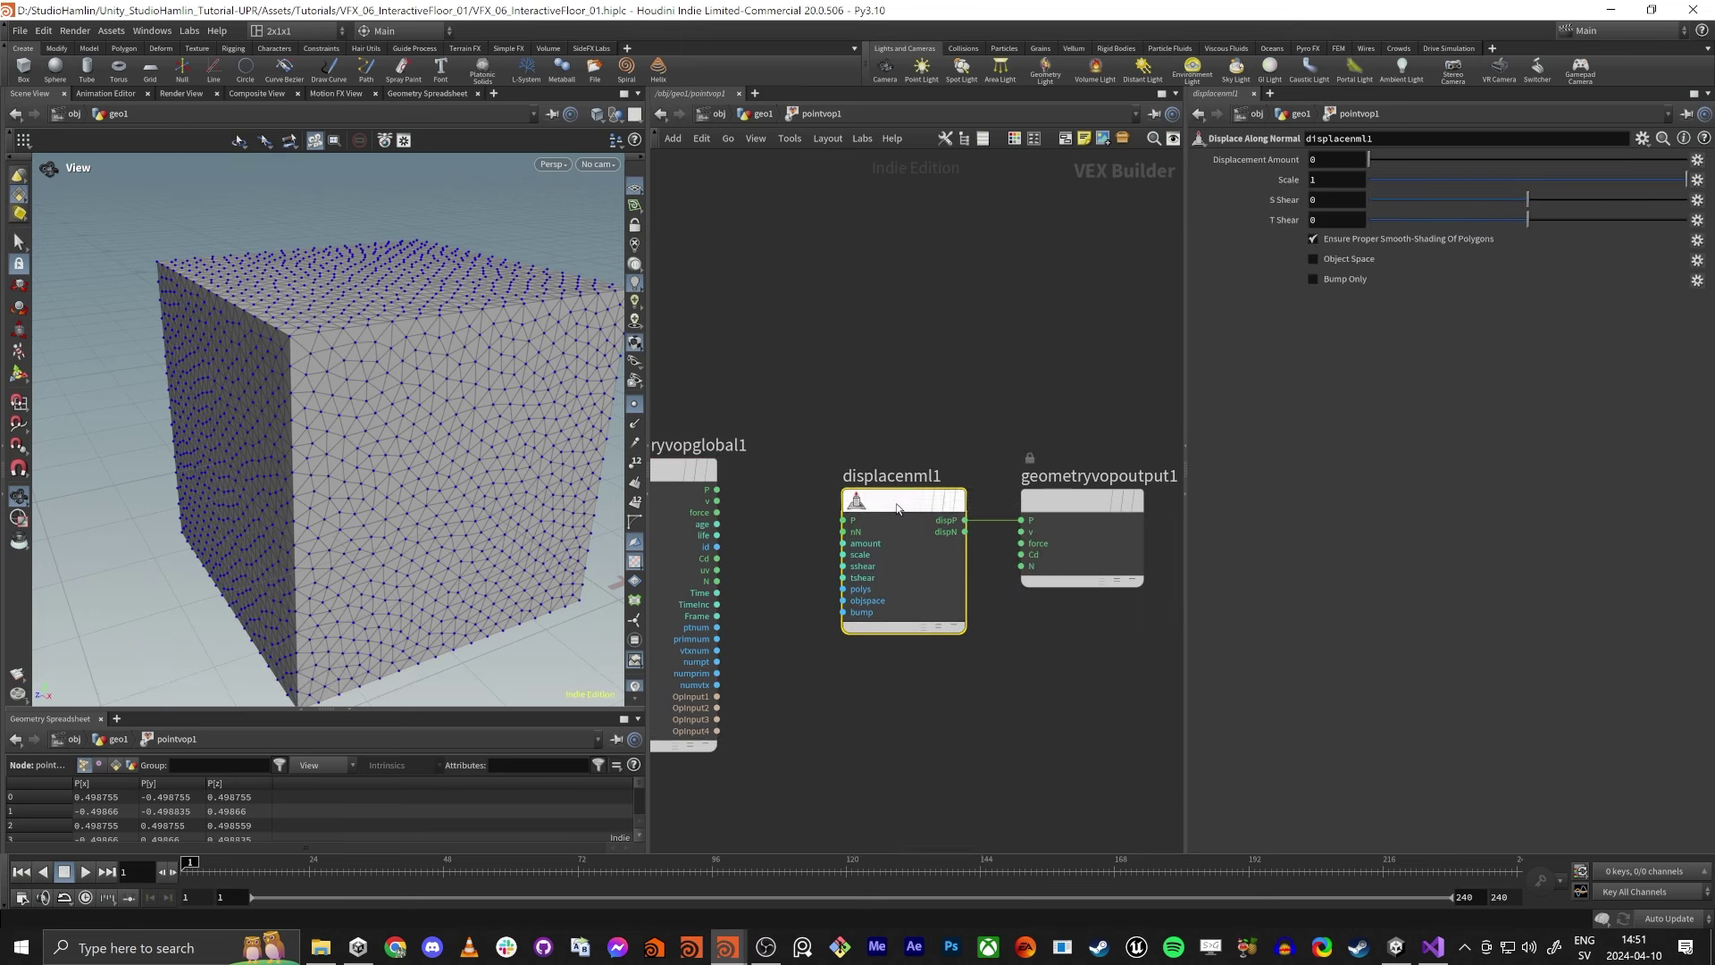
Show the point normals on the remeshed cube in the scene view.
{"action": "left_click_drag", "start_coordinate": [1368, 159], "coordinate": [1294, 198]}
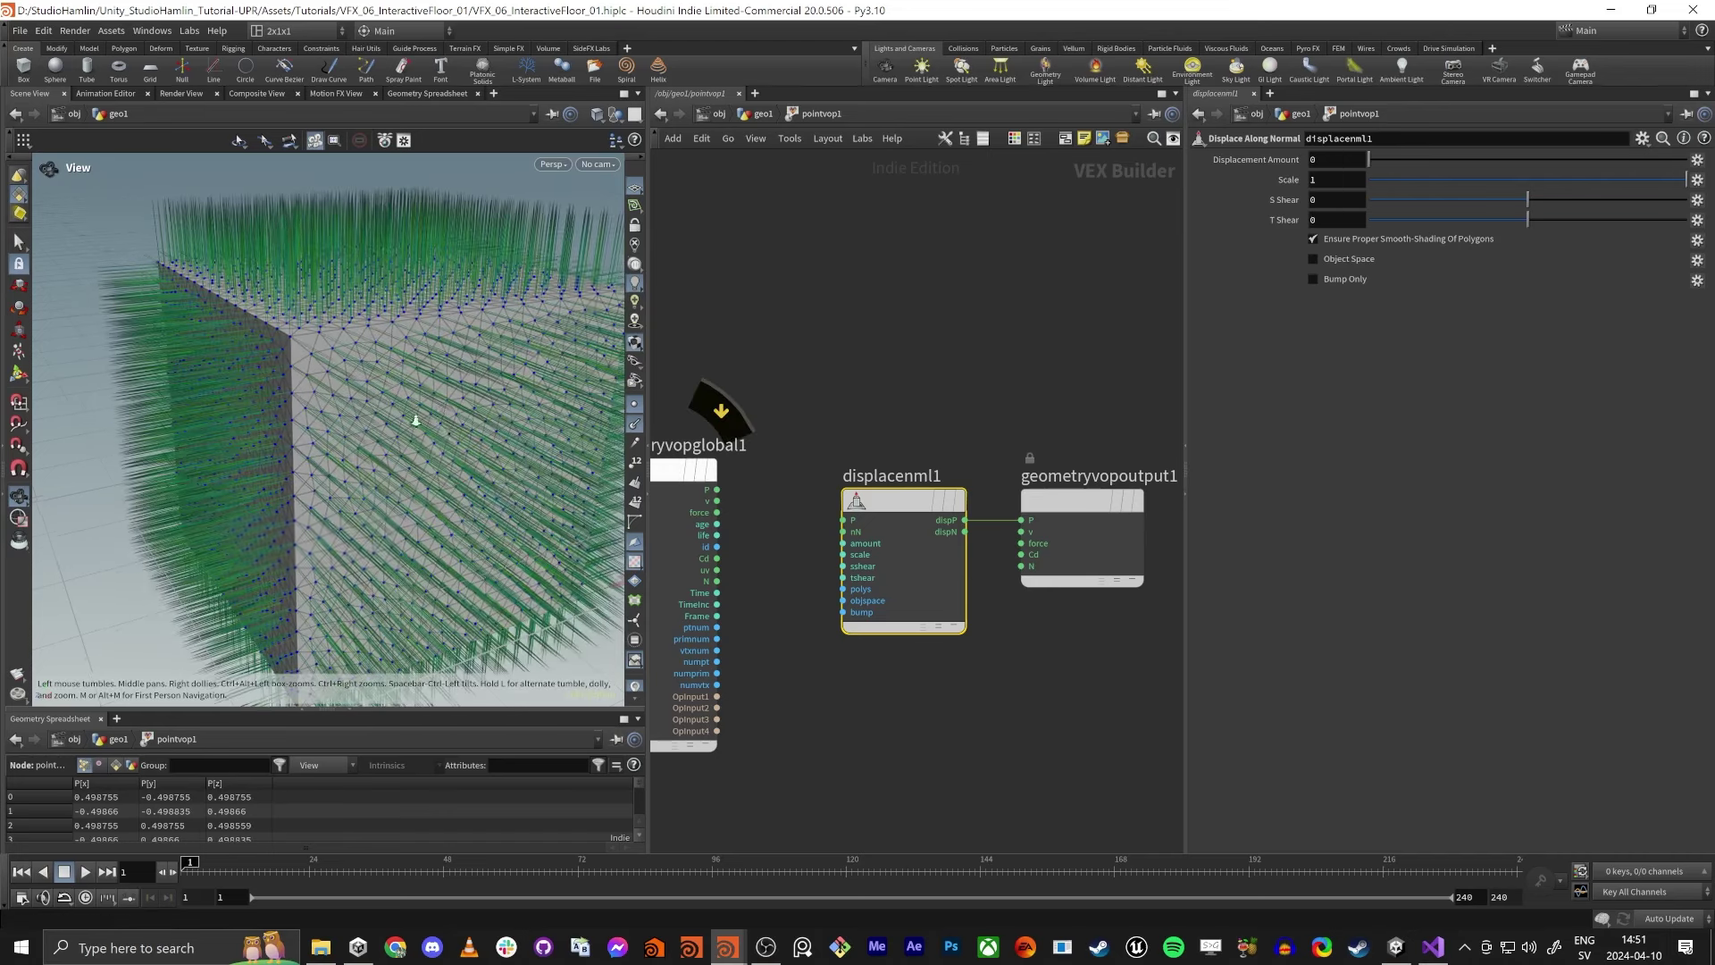
{"action": "left_click_drag", "start_coordinate": [414, 418], "coordinate": [372, 387]}
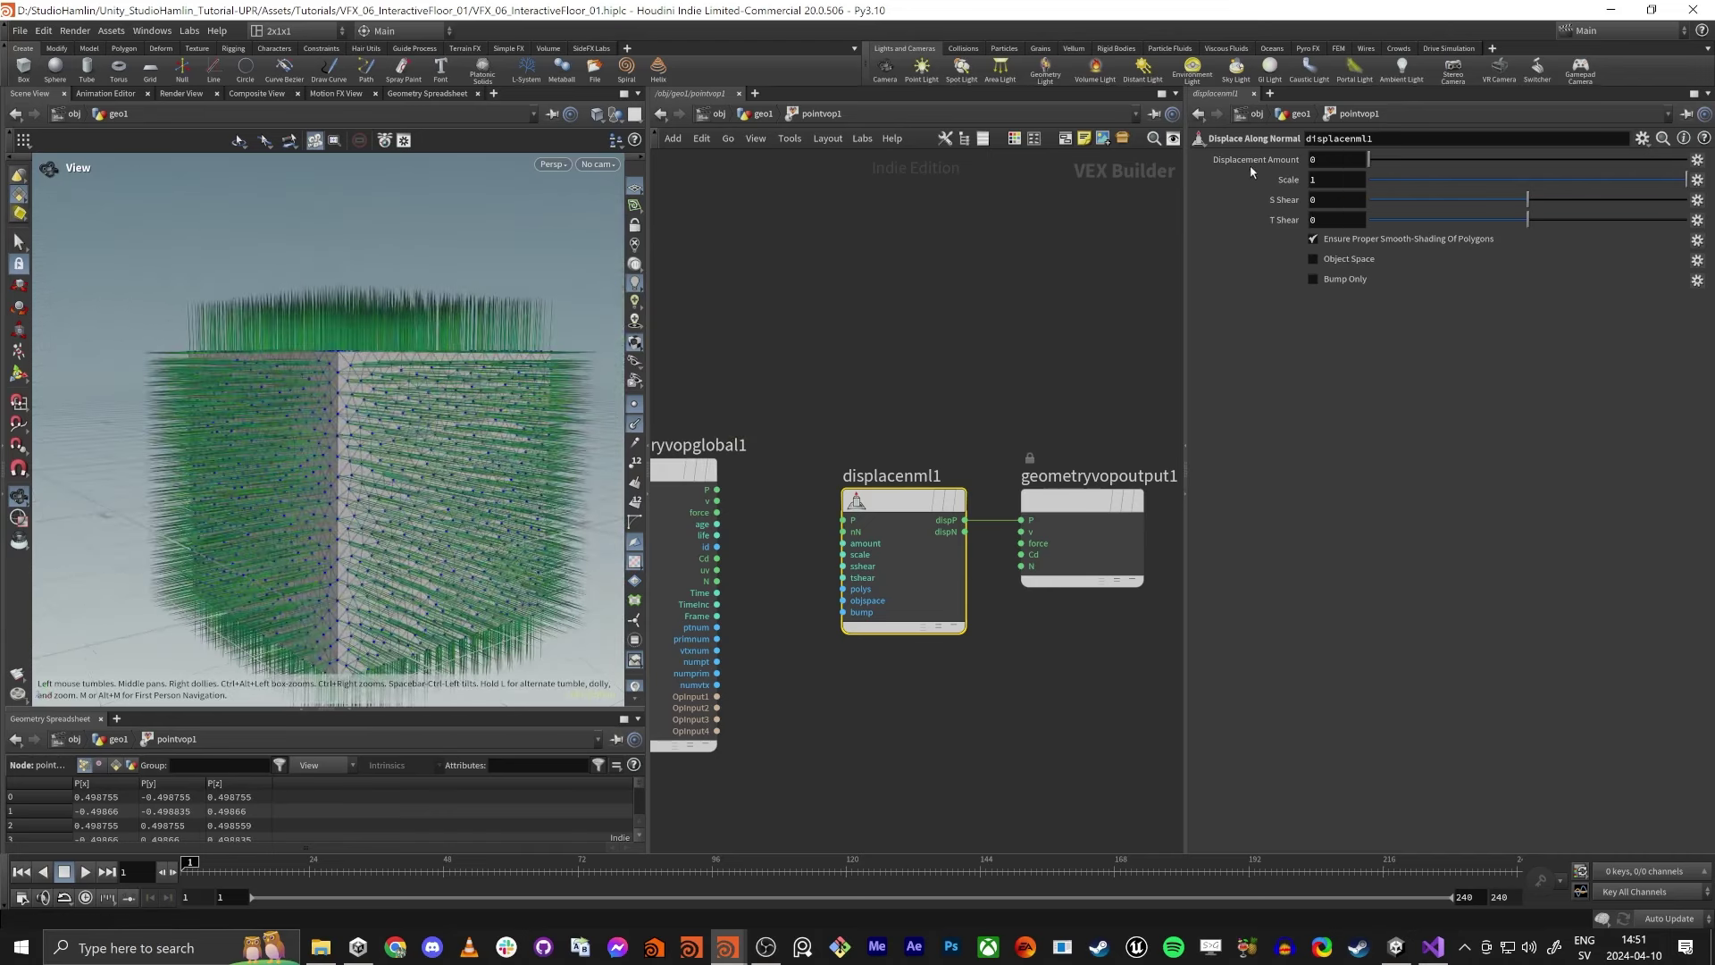
Try Displacement Amount values of 1 and about 0.467 on the Displace Along Normal node, inspect the cube, and reset the amount to its default.
{"action": "double_click", "coordinate": [1323, 161]}
{"action": "type", "text": "1"}
{"action": "key", "text": "Tab"}
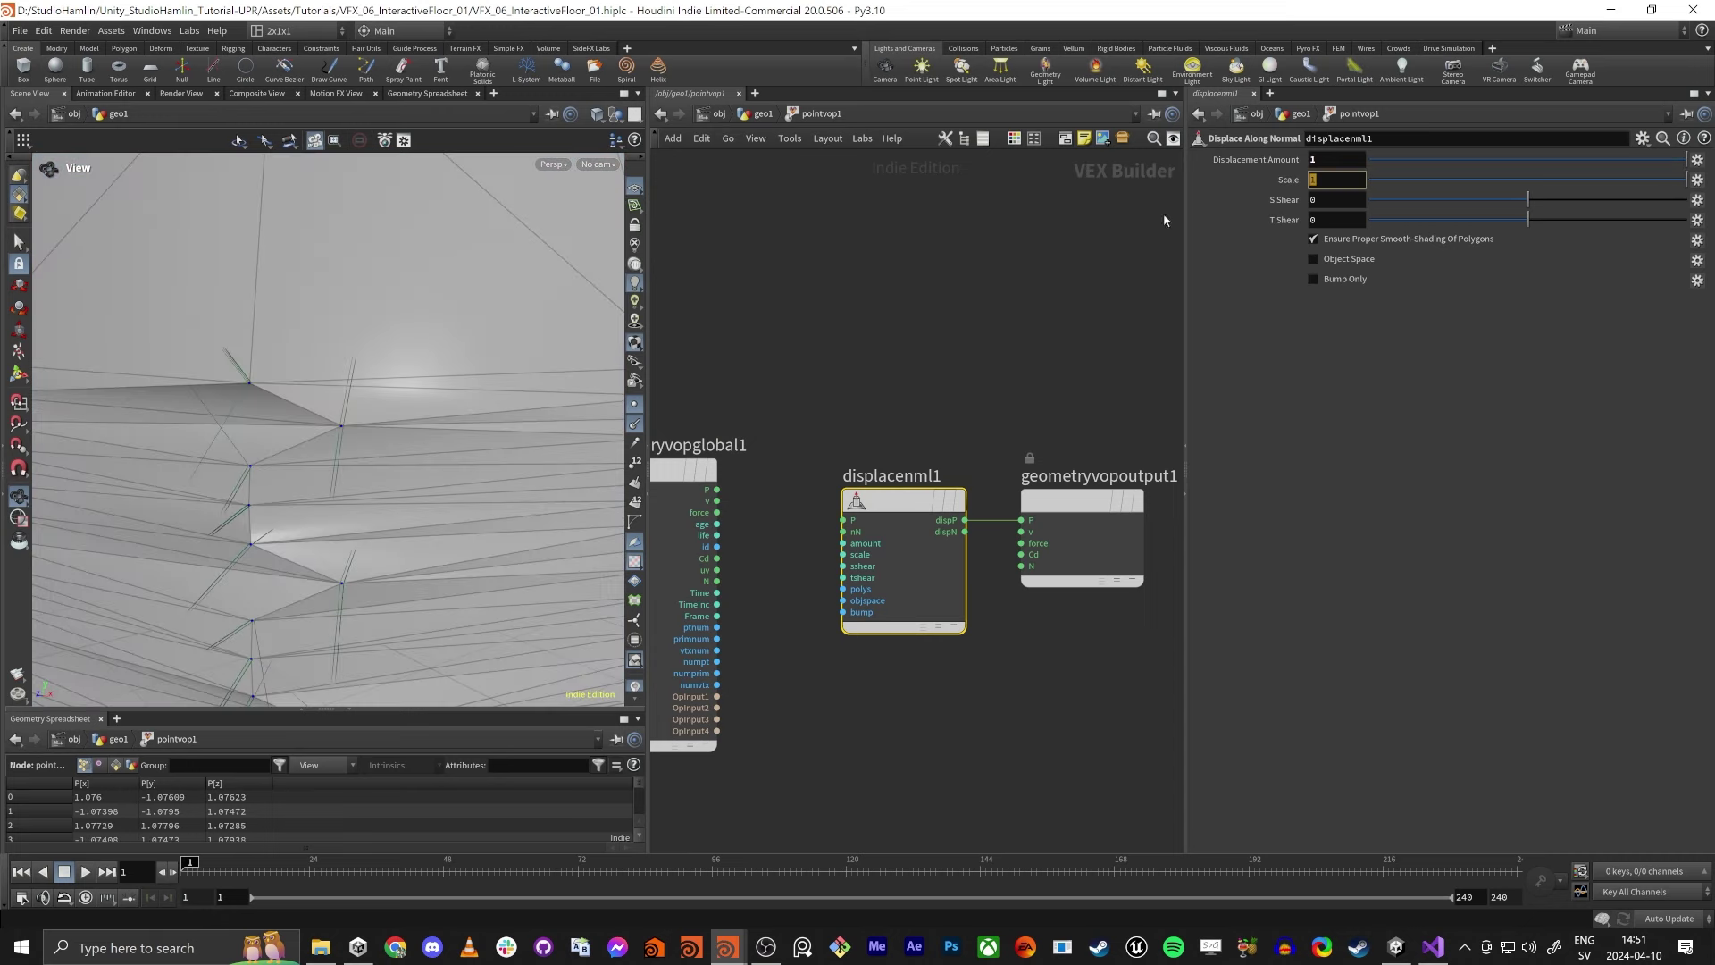
{"action": "right_click_drag", "start_coordinate": [419, 413], "coordinate": [161, 451]}
{"action": "left_click_drag", "start_coordinate": [259, 385], "coordinate": [219, 402]}
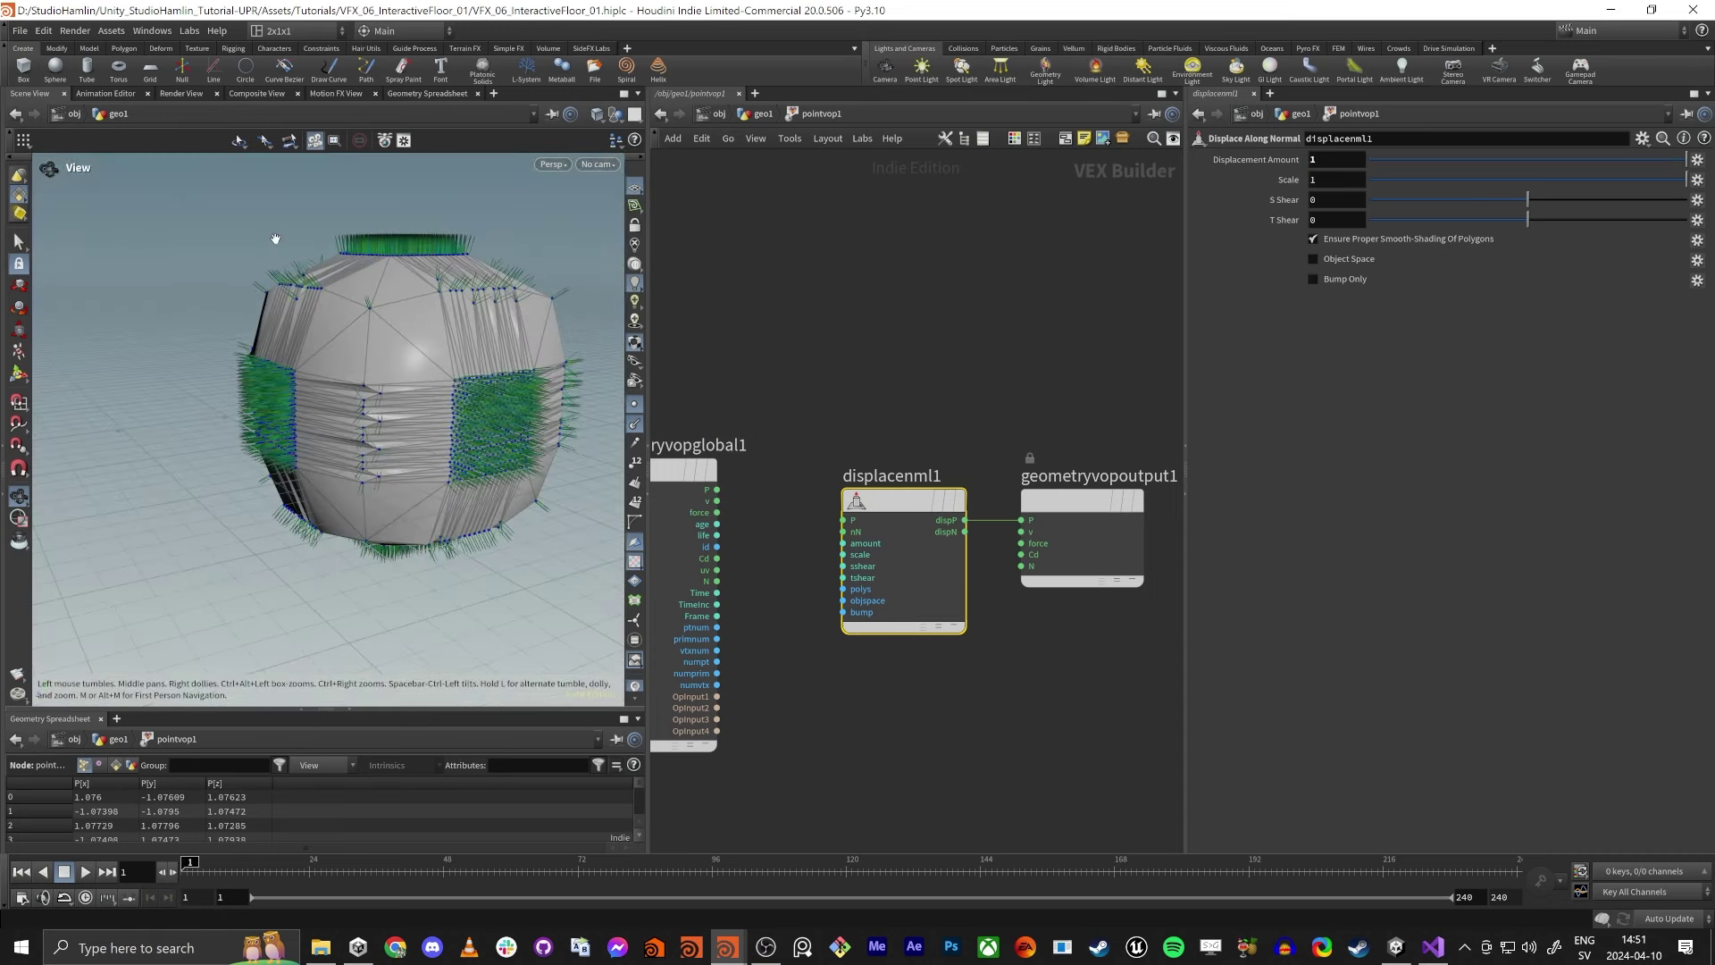
{"action": "left_click_drag", "start_coordinate": [275, 239], "coordinate": [259, 295]}
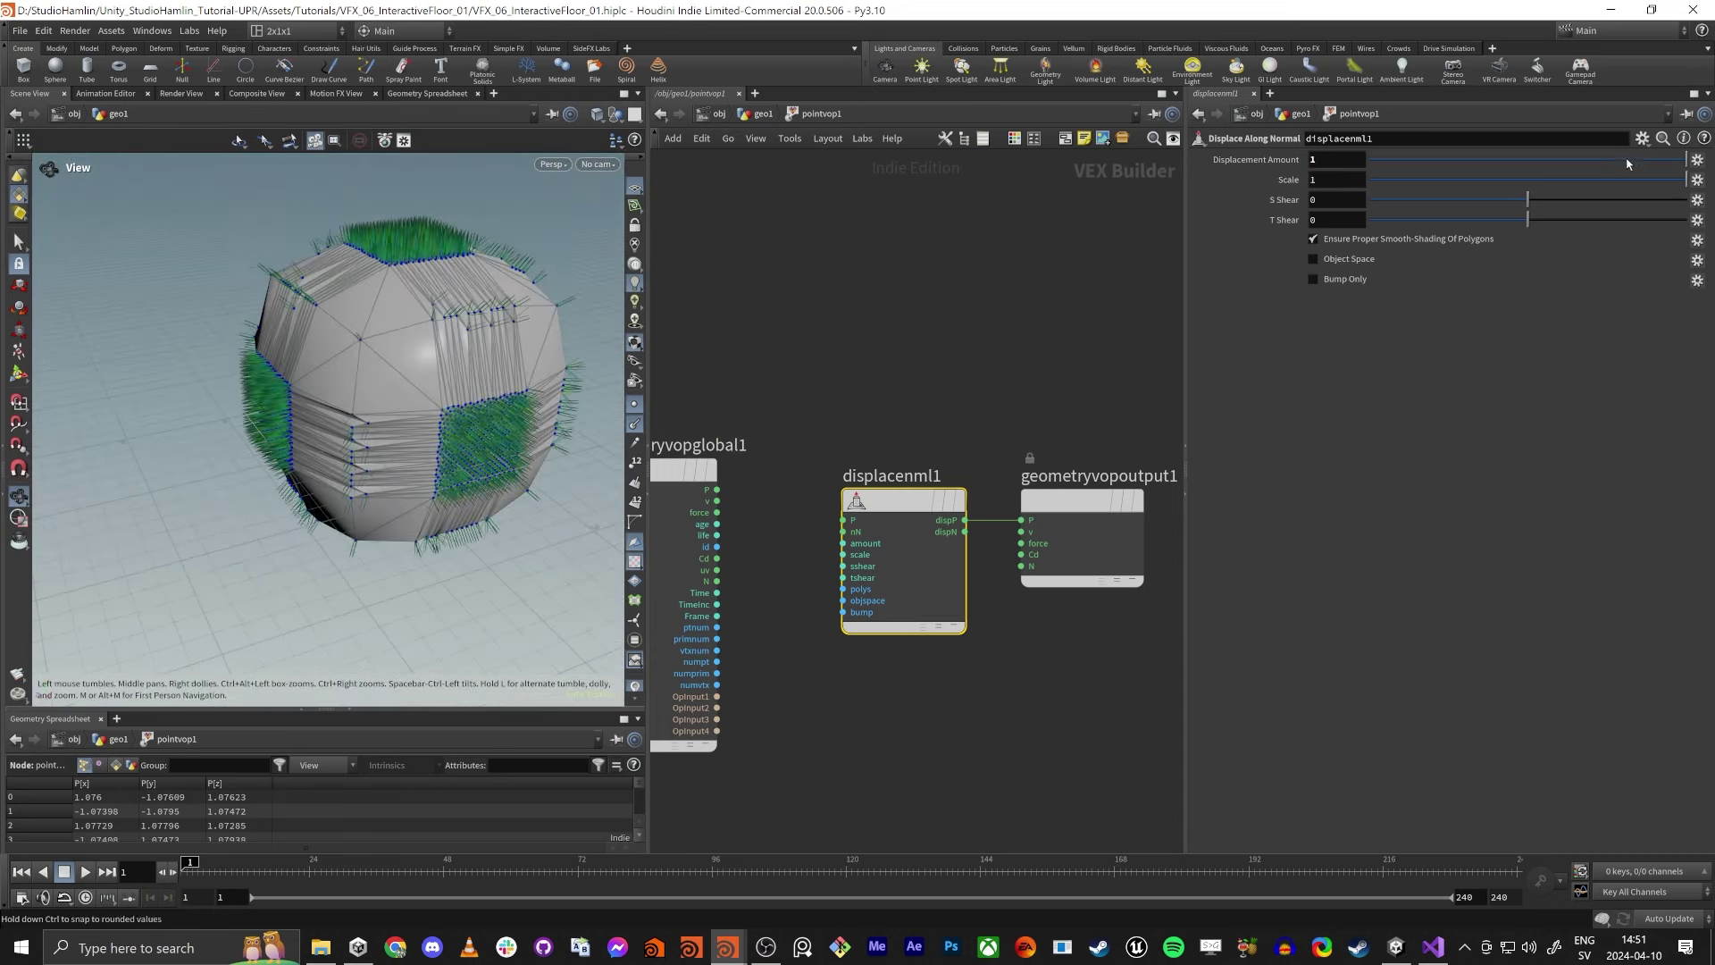
{"action": "left_click_drag", "start_coordinate": [1628, 163], "coordinate": [1517, 165]}
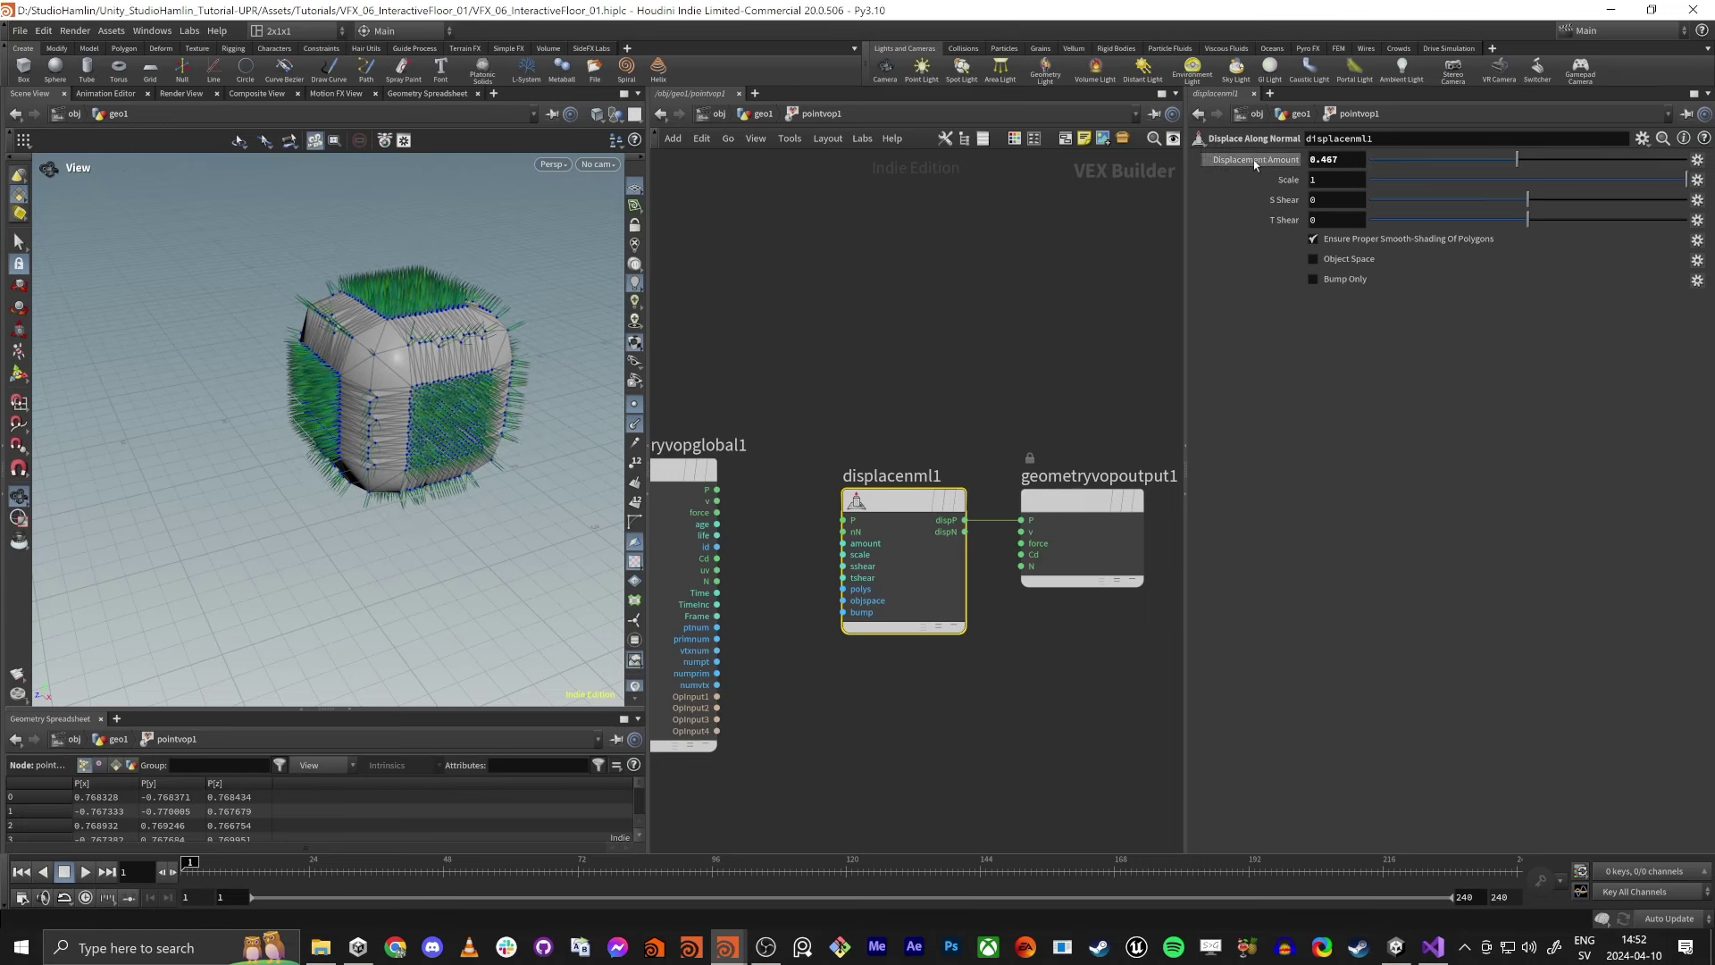
{"action": "key", "text": "Return"}
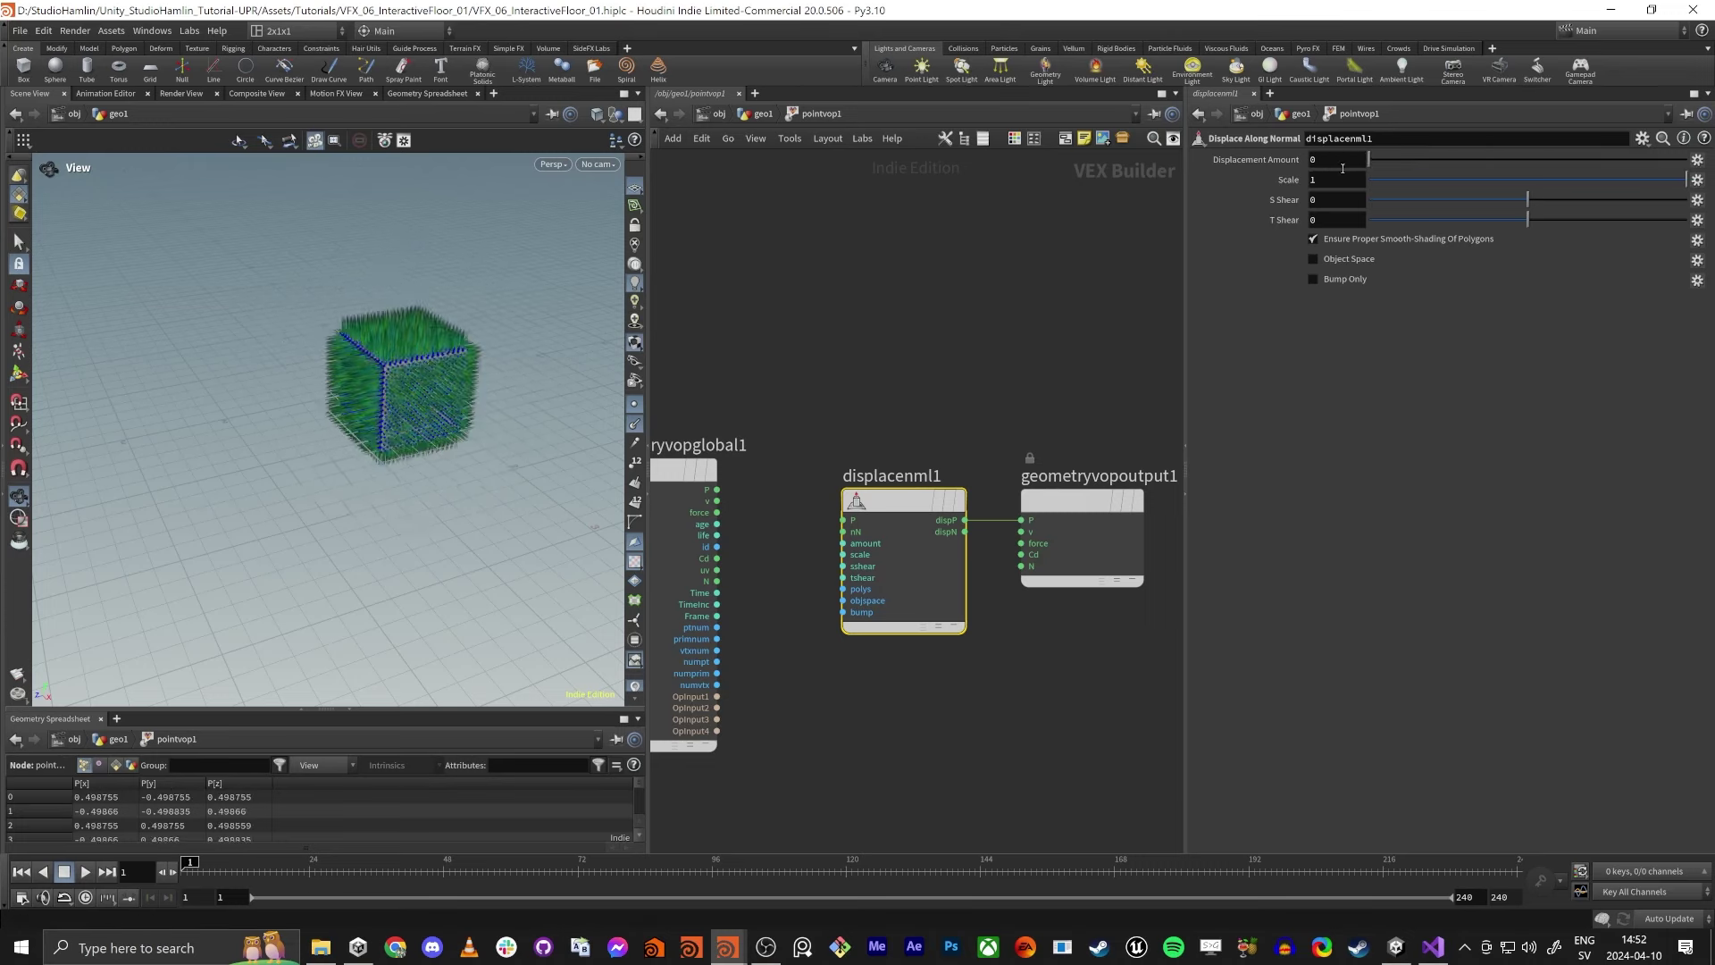
Widen the network view by shrinking the parameter pane and the scene view pane.
{"action": "left_click", "coordinate": [1141, 402]}
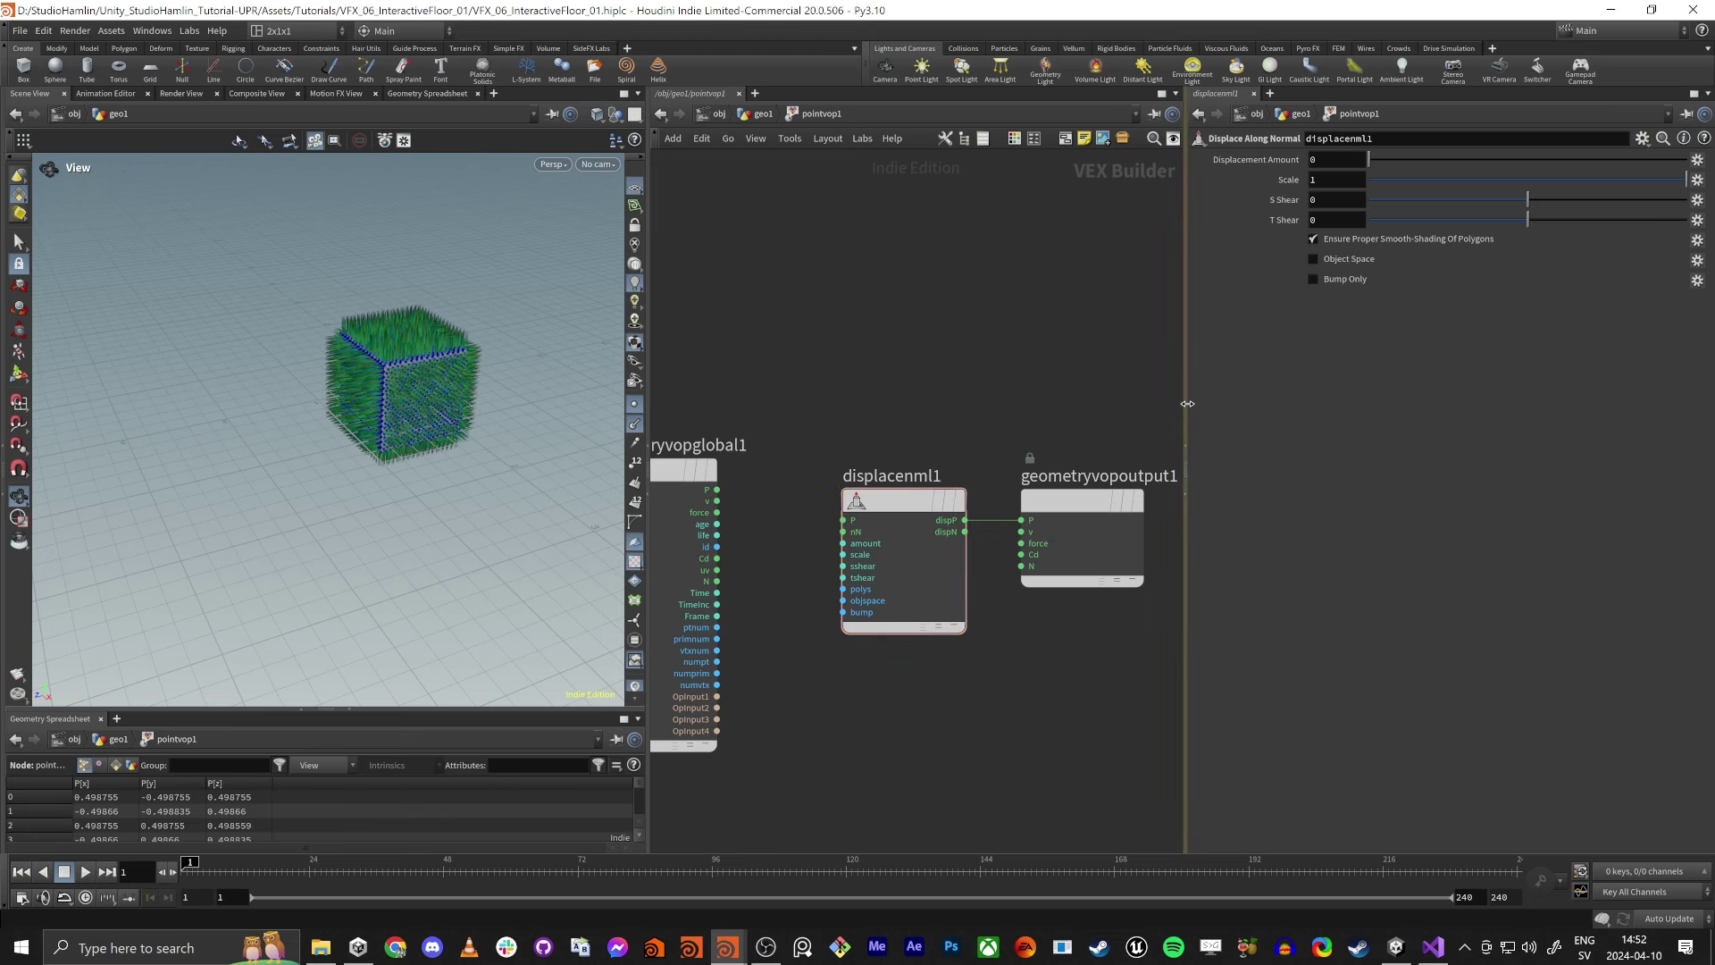
{"action": "left_click_drag", "start_coordinate": [1185, 402], "coordinate": [1583, 439]}
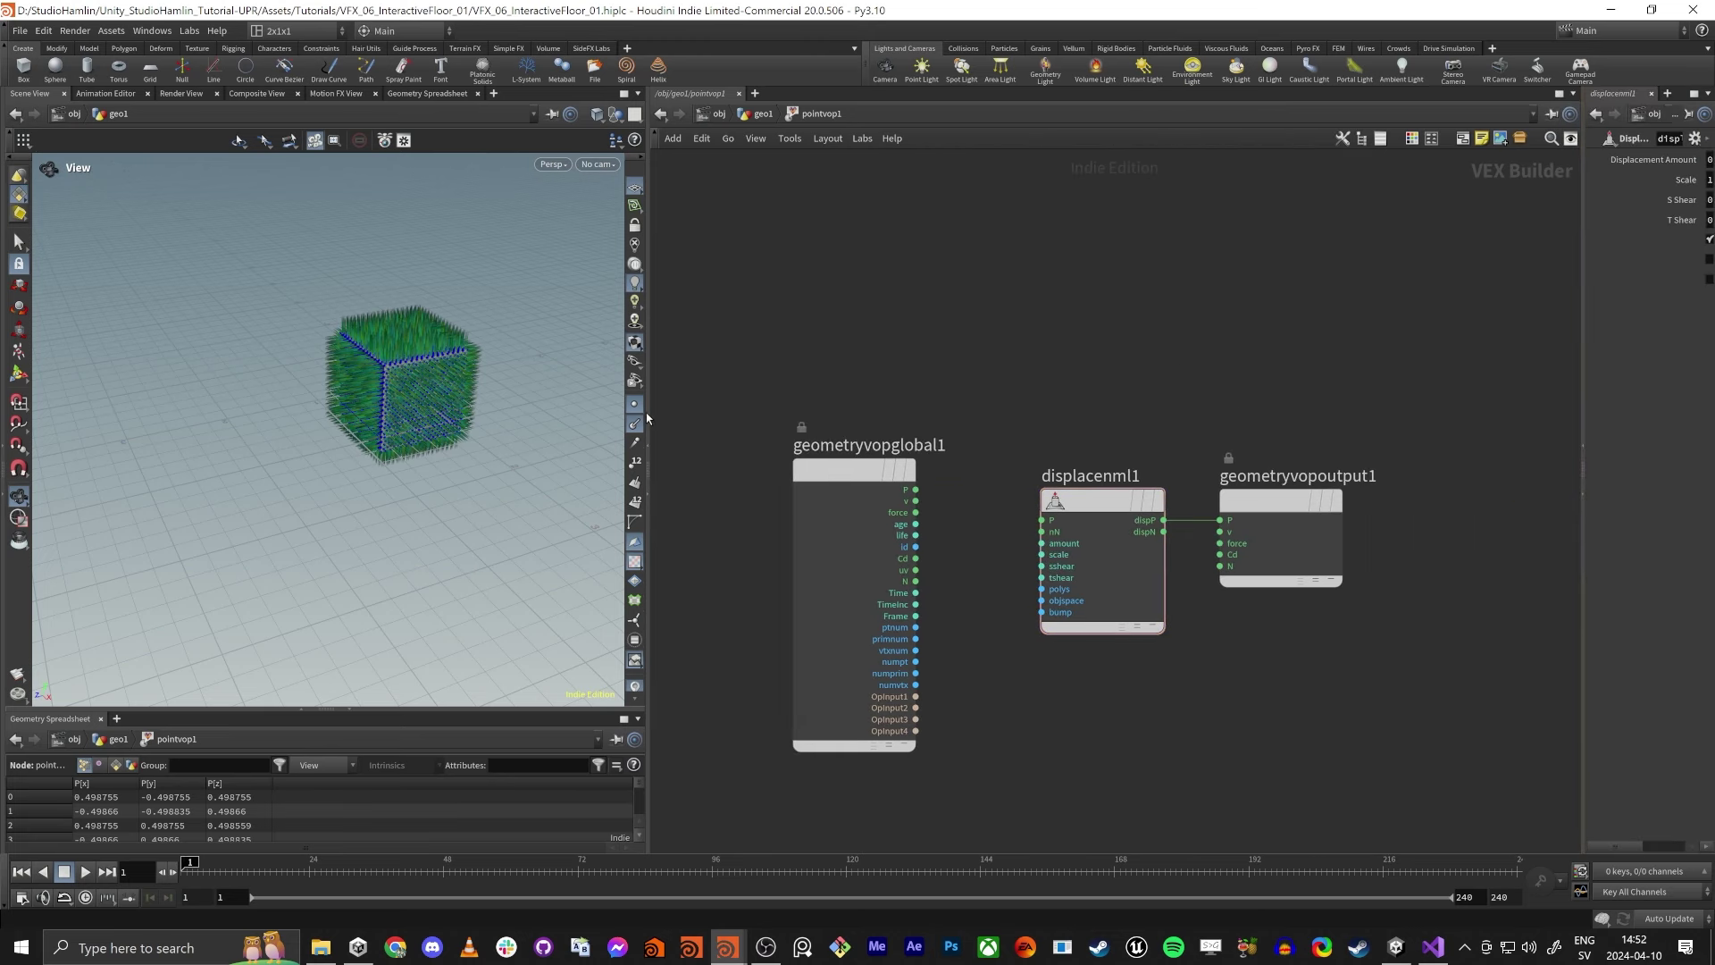
{"action": "left_click_drag", "start_coordinate": [647, 418], "coordinate": [391, 419]}
Adjust the spacing between the Displace Along Normal node and the geometry output node.
{"action": "mouse_move", "coordinate": [1072, 516]}
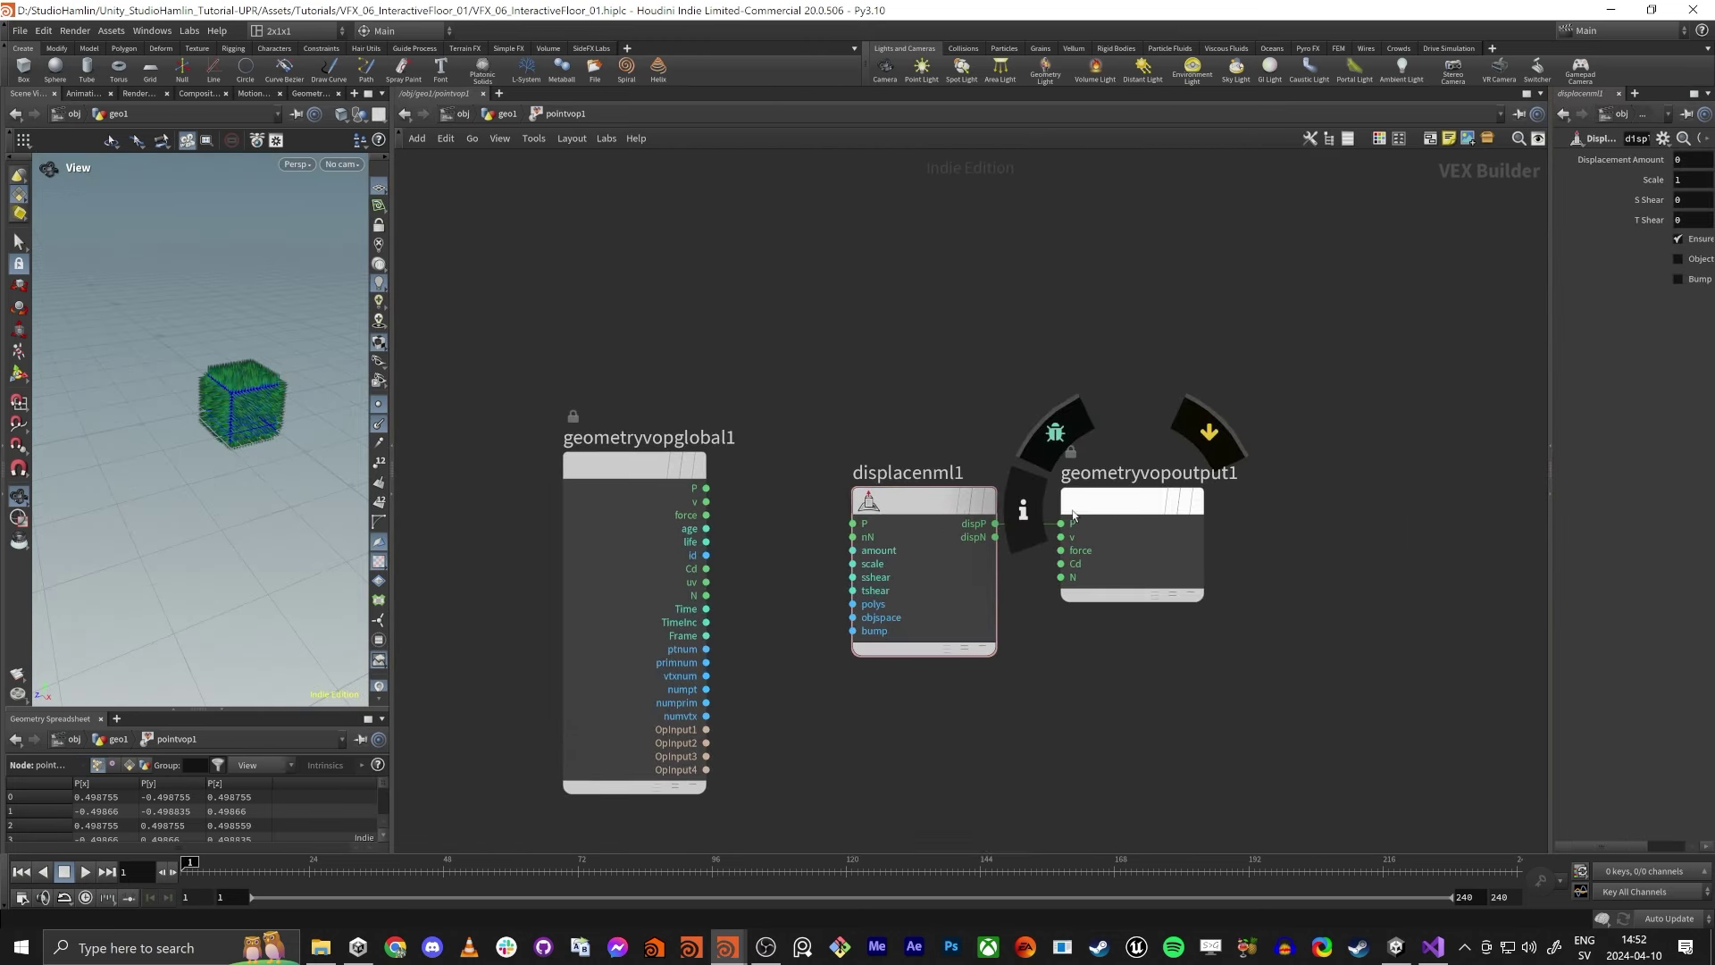
{"action": "left_click_drag", "start_coordinate": [1072, 511], "coordinate": [1080, 512]}
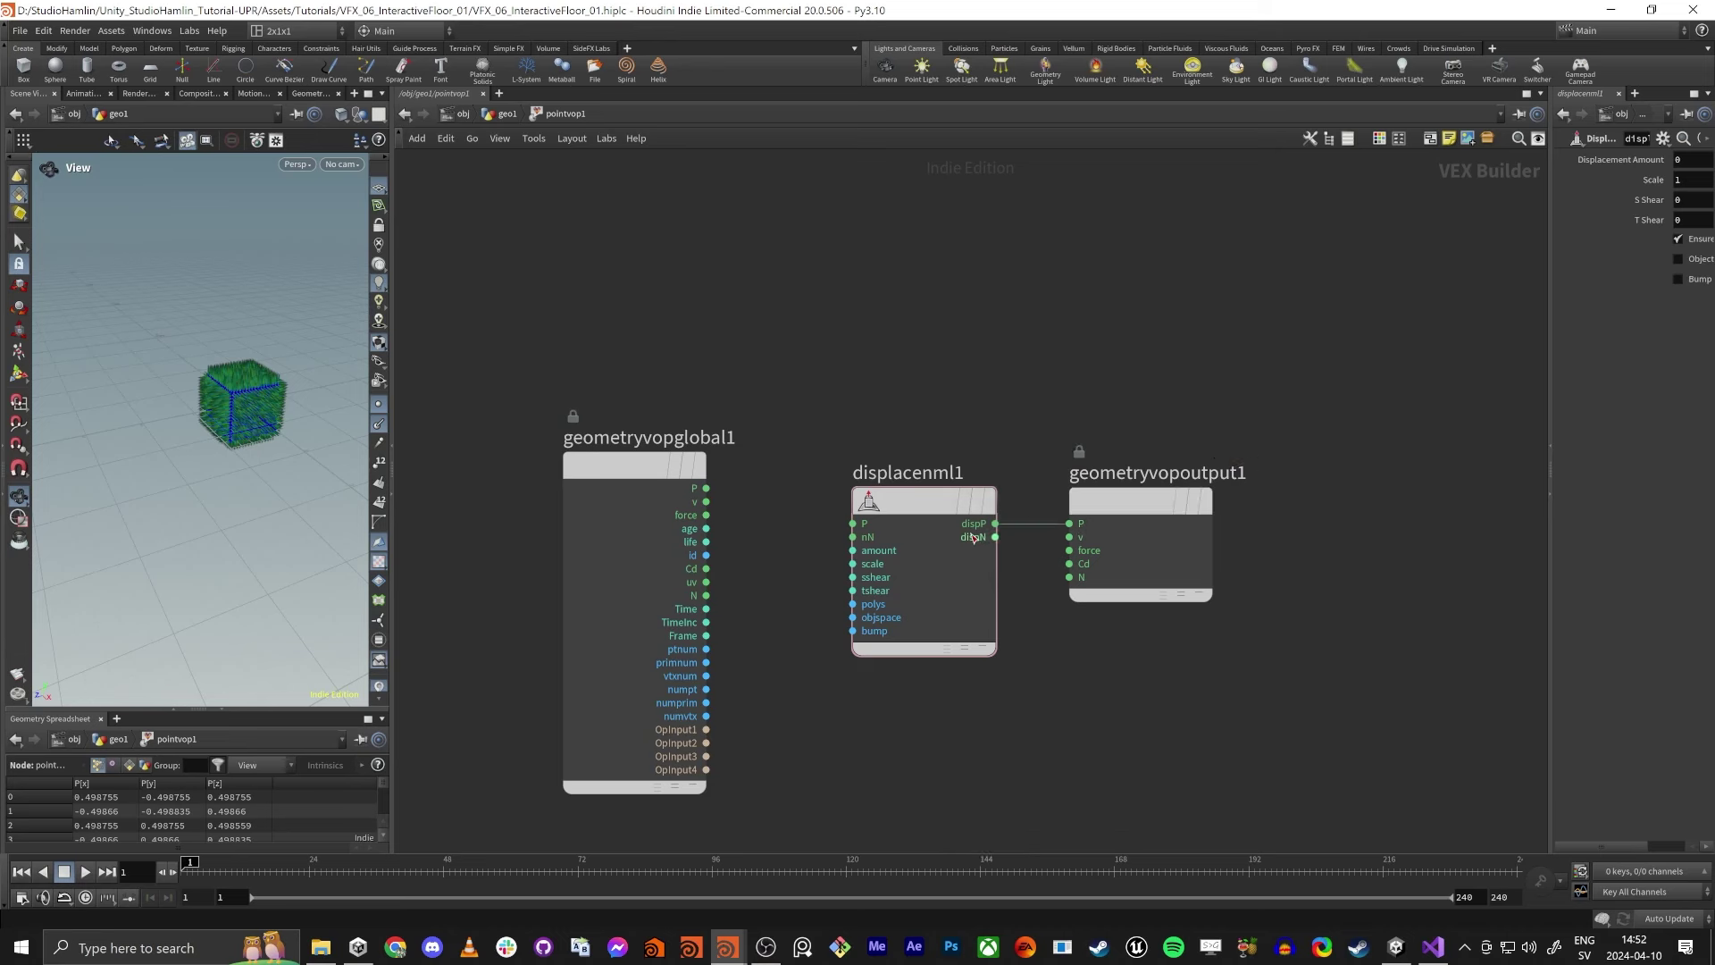
{"action": "left_click_drag", "start_coordinate": [921, 487], "coordinate": [886, 487]}
{"action": "mouse_move", "coordinate": [973, 526]}
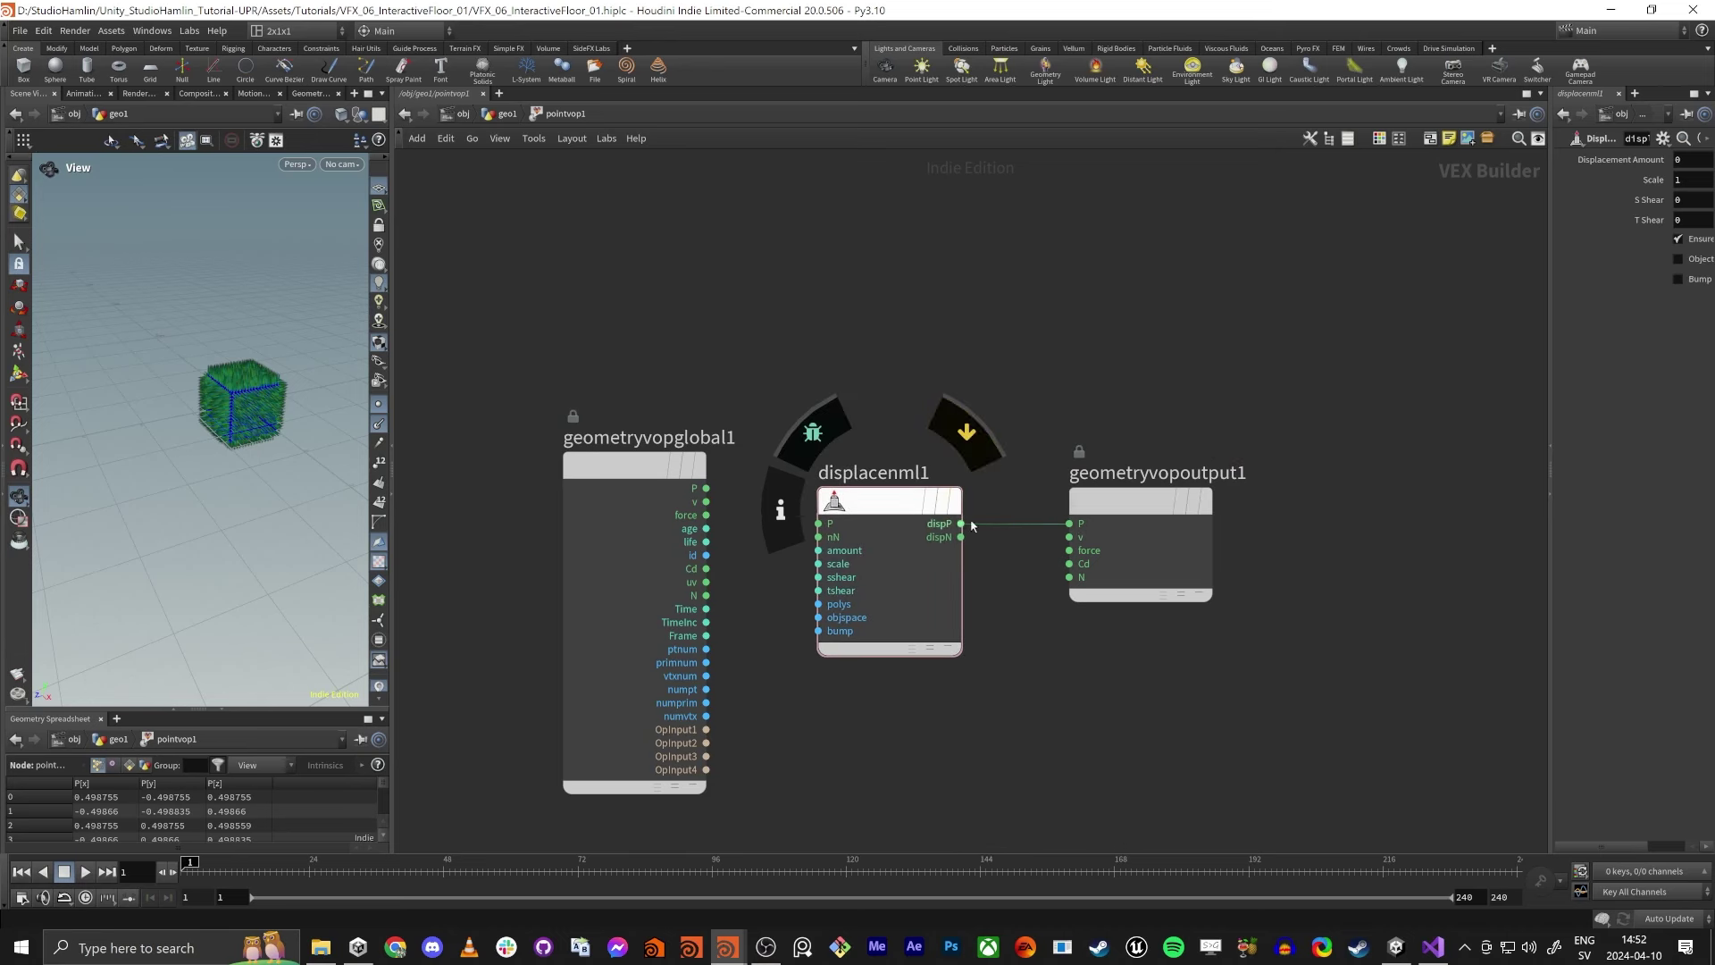
{"action": "left_click", "coordinate": [891, 502]}
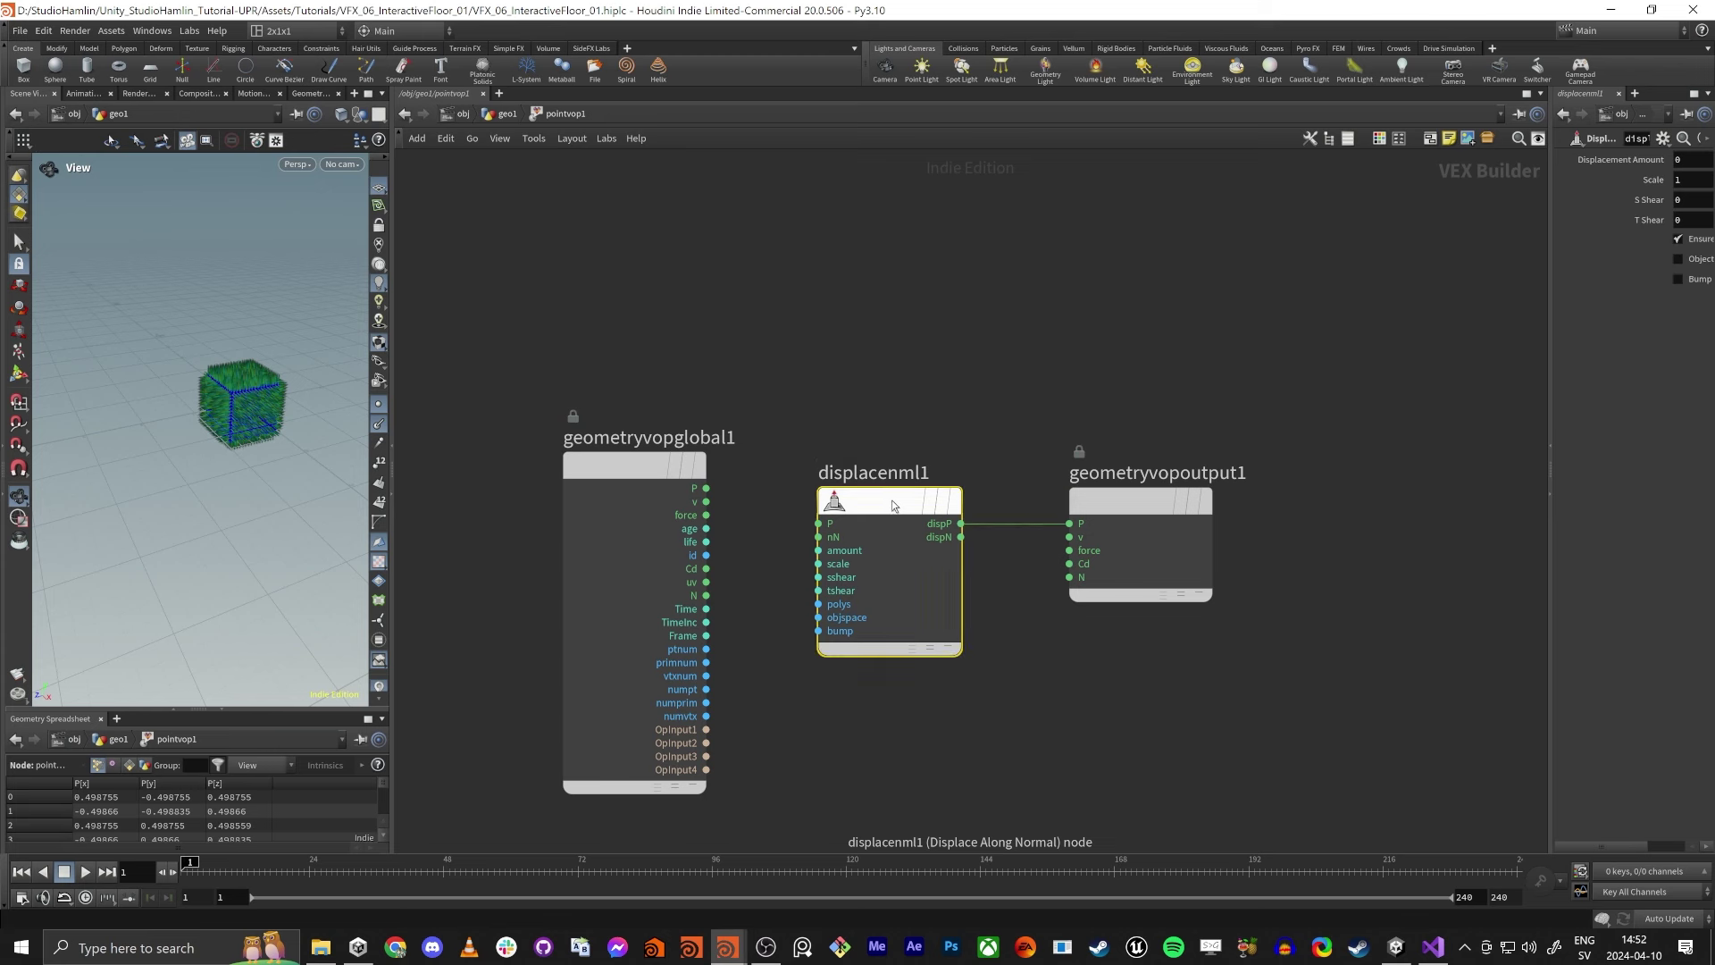
{"action": "mouse_move", "coordinate": [901, 521]}
{"action": "left_mouse_down"}
{"action": "mouse_move", "coordinate": [922, 452]}
{"action": "mouse_move", "coordinate": [909, 508]}
{"action": "left_mouse_up"}
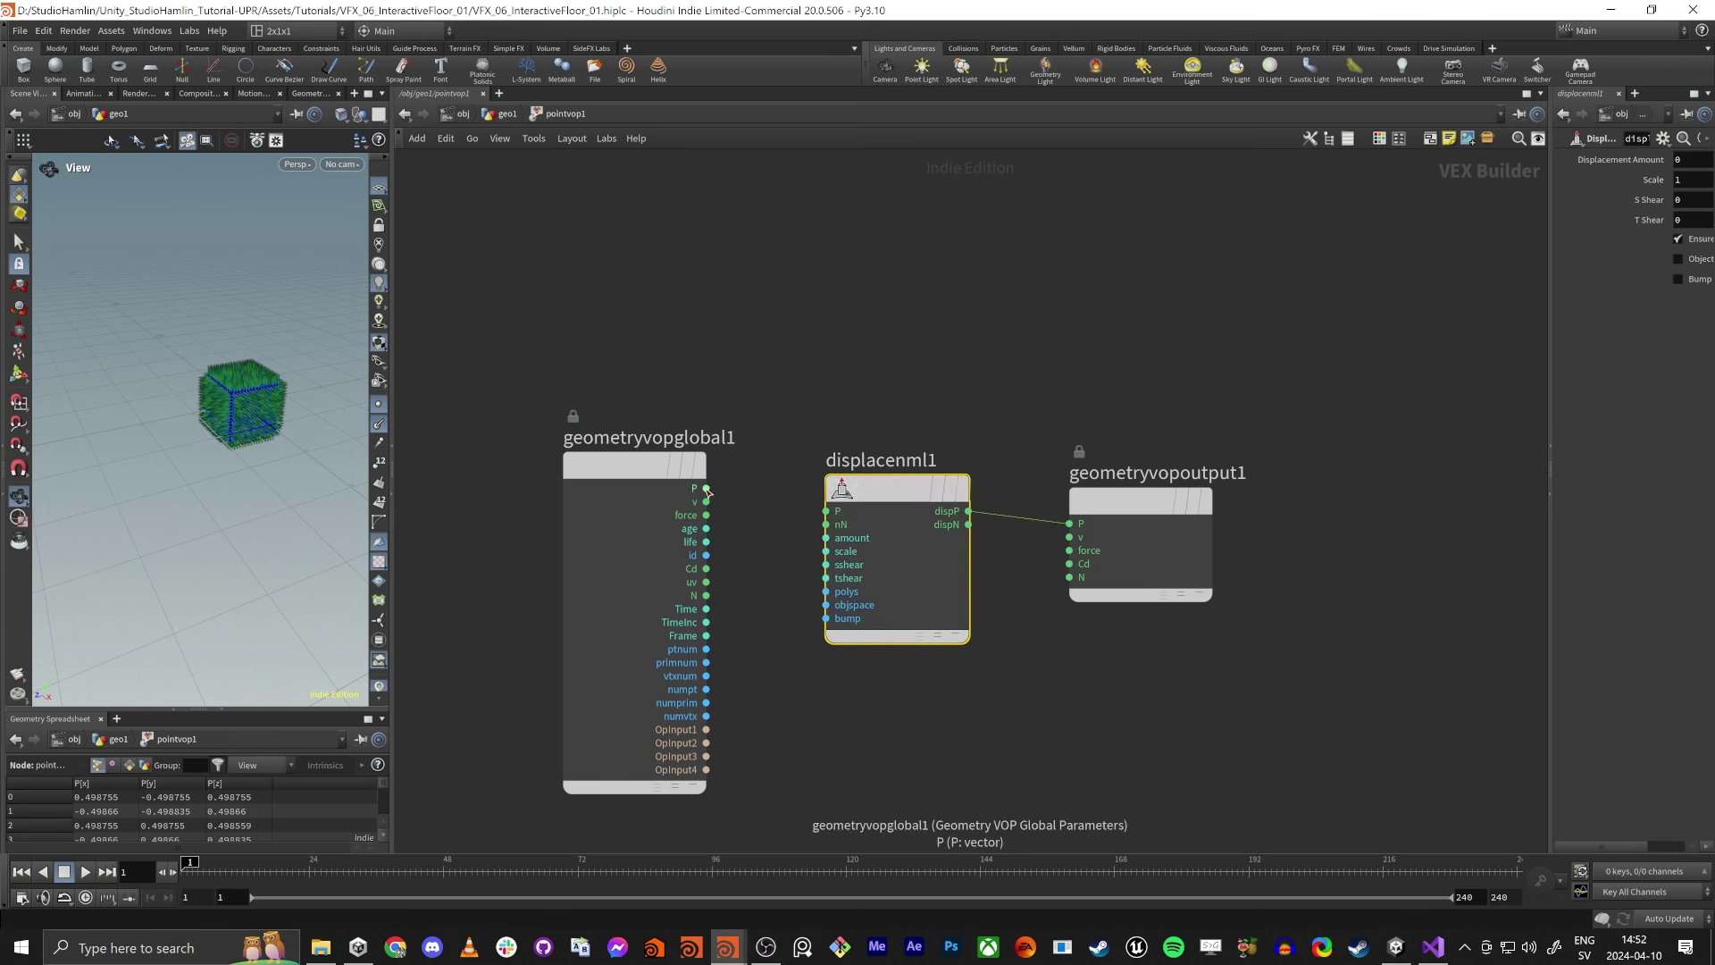
Move the global parameters node away from the Displace Along Normal node to leave a gap, and widen the parameter pane.
{"action": "left_click_drag", "start_coordinate": [707, 491], "coordinate": [804, 315]}
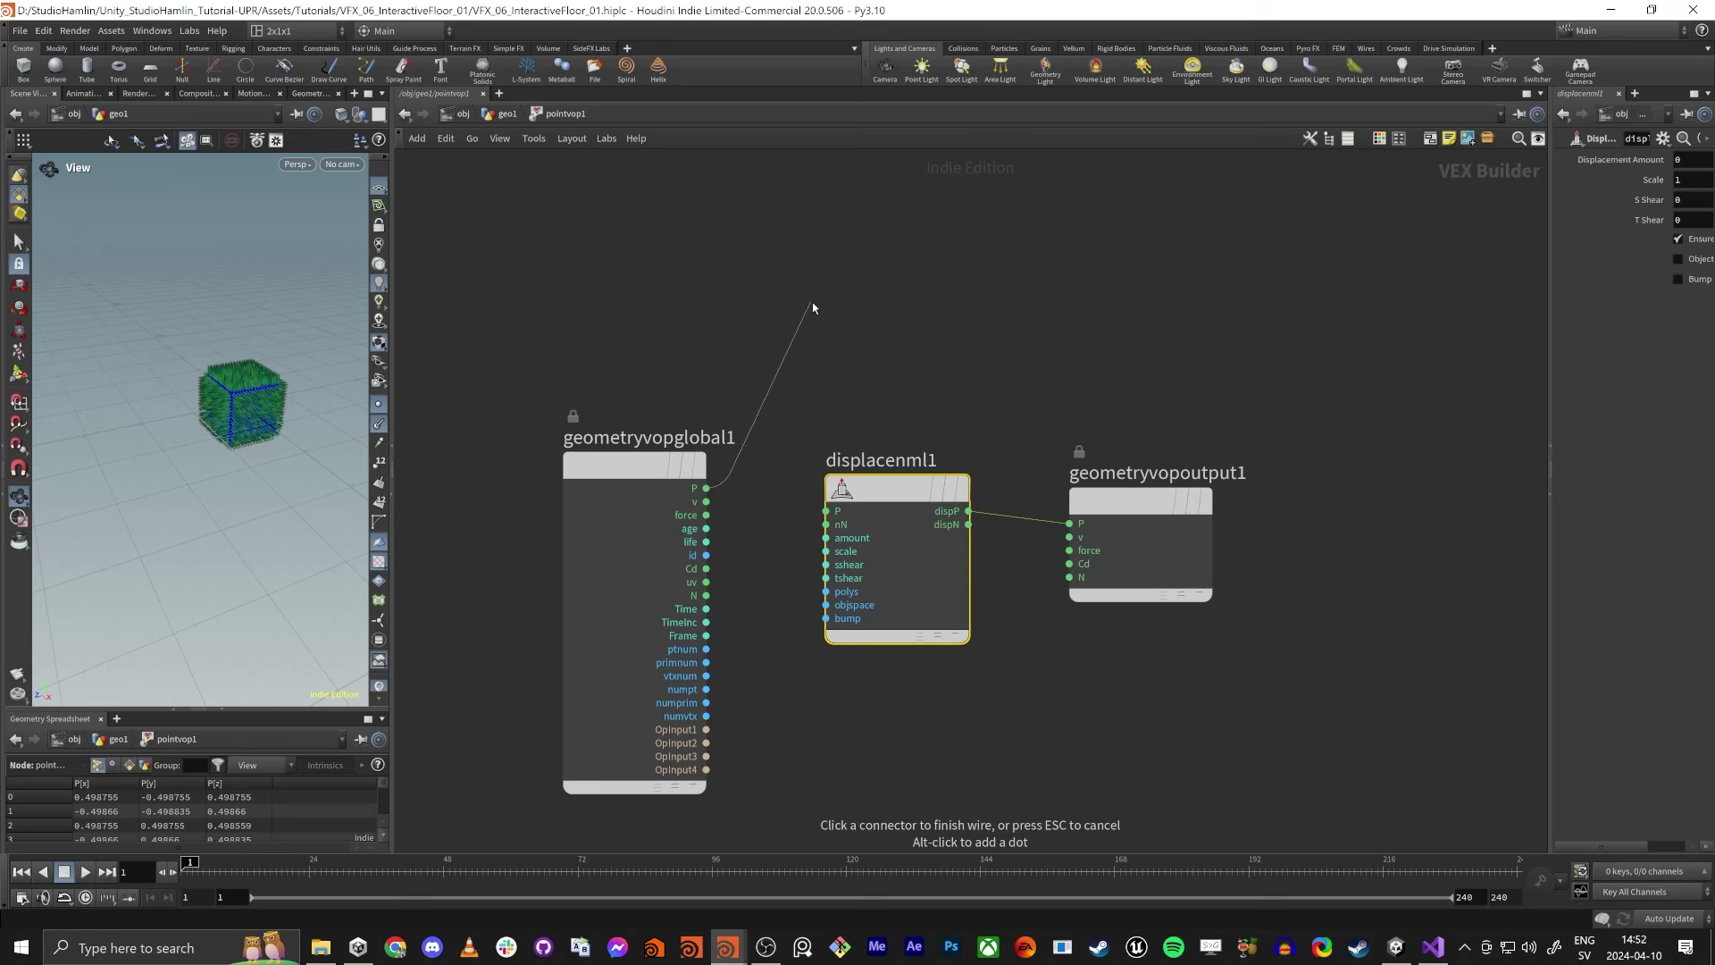
{"action": "key", "text": "Escape"}
{"action": "left_click_drag", "start_coordinate": [905, 503], "coordinate": [915, 505]}
{"action": "middle_click_drag", "start_coordinate": [750, 475], "coordinate": [871, 381]}
{"action": "scroll", "coordinate": [871, 381], "scroll_direction": "down", "scroll_amount": 1}
{"action": "left_click_drag", "start_coordinate": [768, 379], "coordinate": [620, 407]}
{"action": "middle_click_drag", "start_coordinate": [812, 497], "coordinate": [862, 455]}
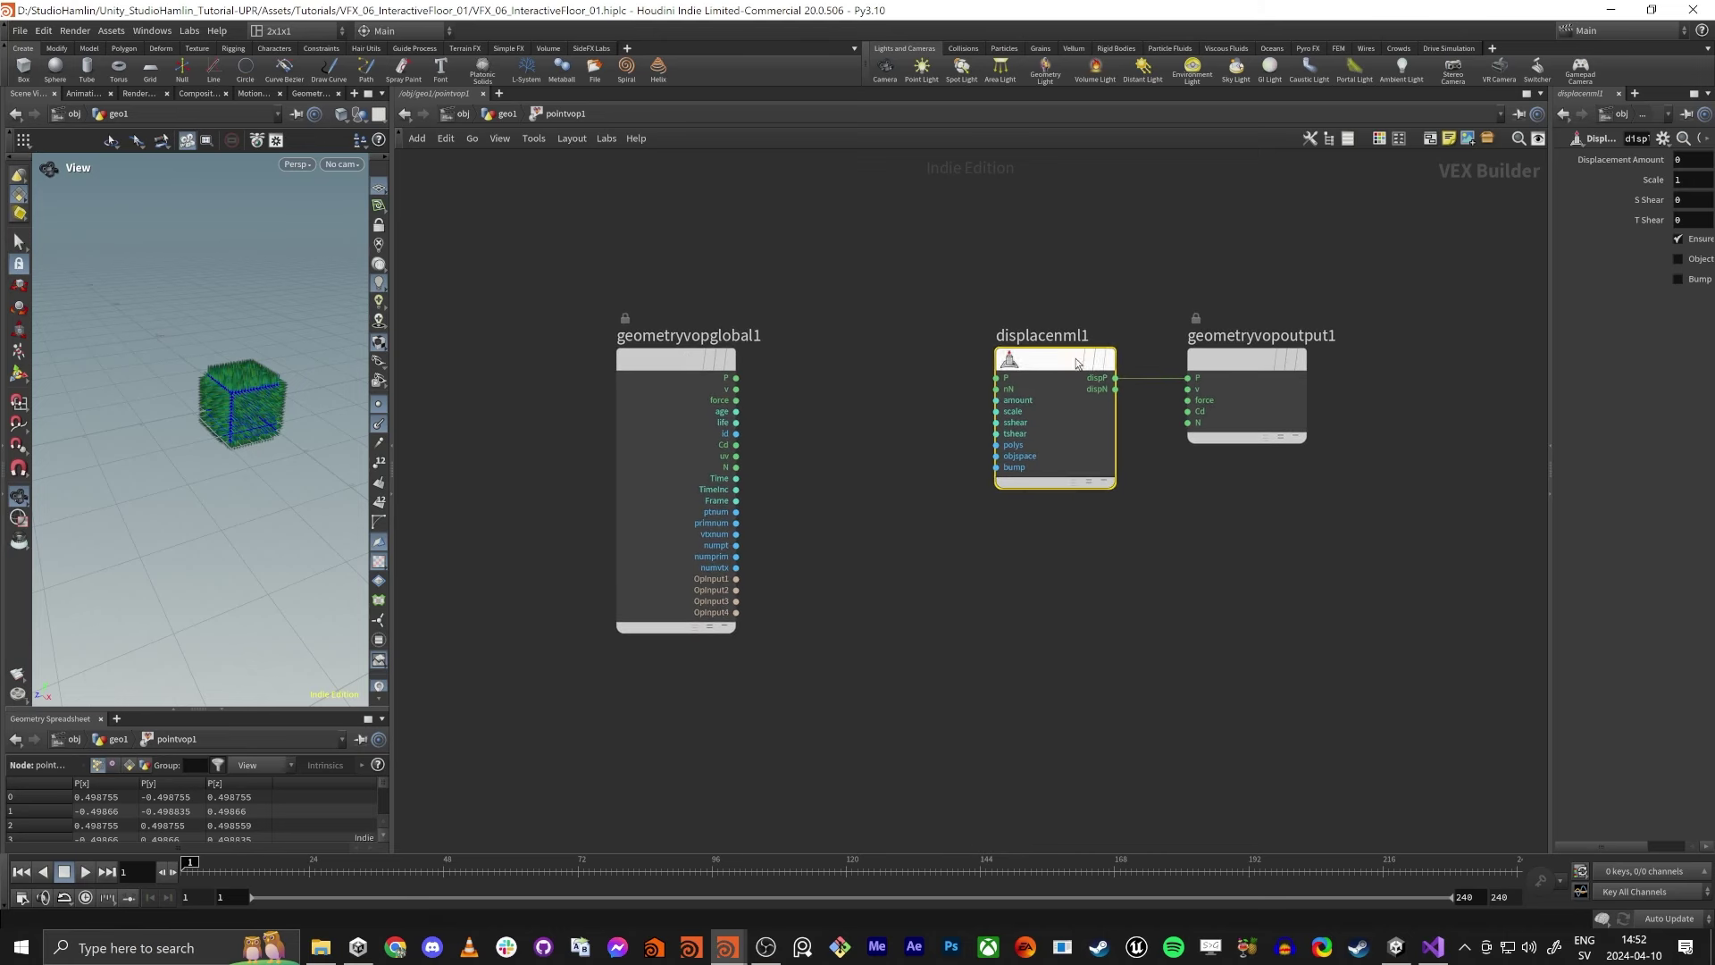
{"action": "left_click_drag", "start_coordinate": [1076, 362], "coordinate": [1062, 363]}
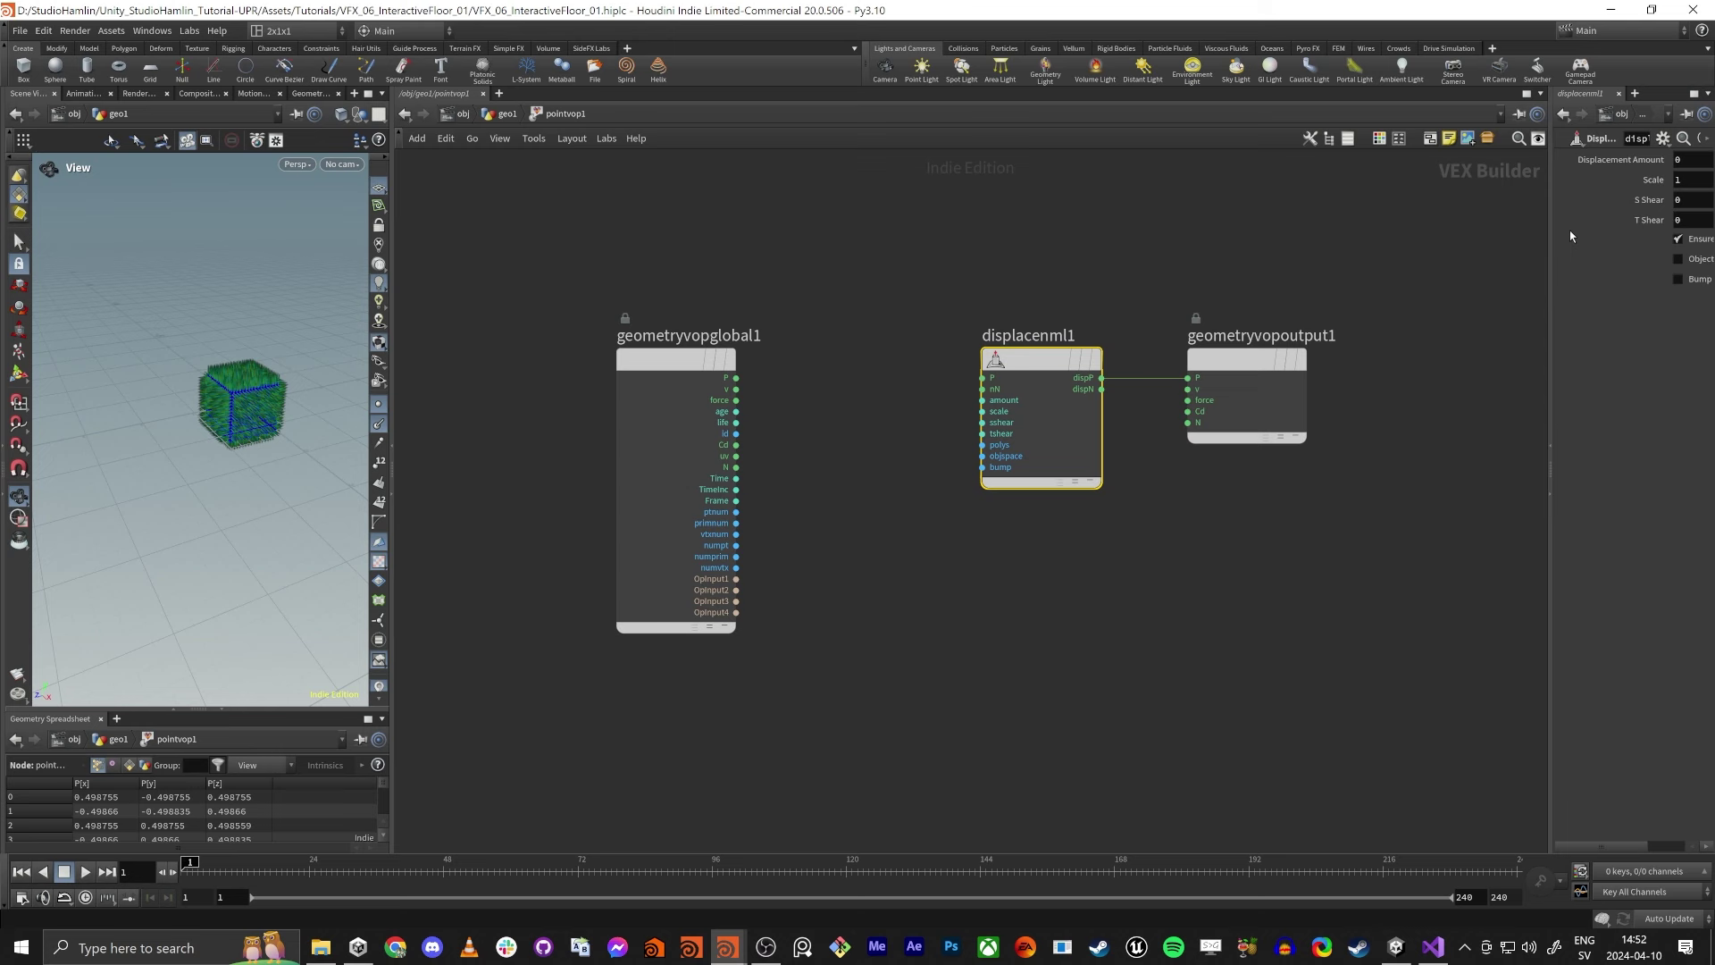
{"action": "left_click_drag", "start_coordinate": [1551, 237], "coordinate": [1257, 231]}
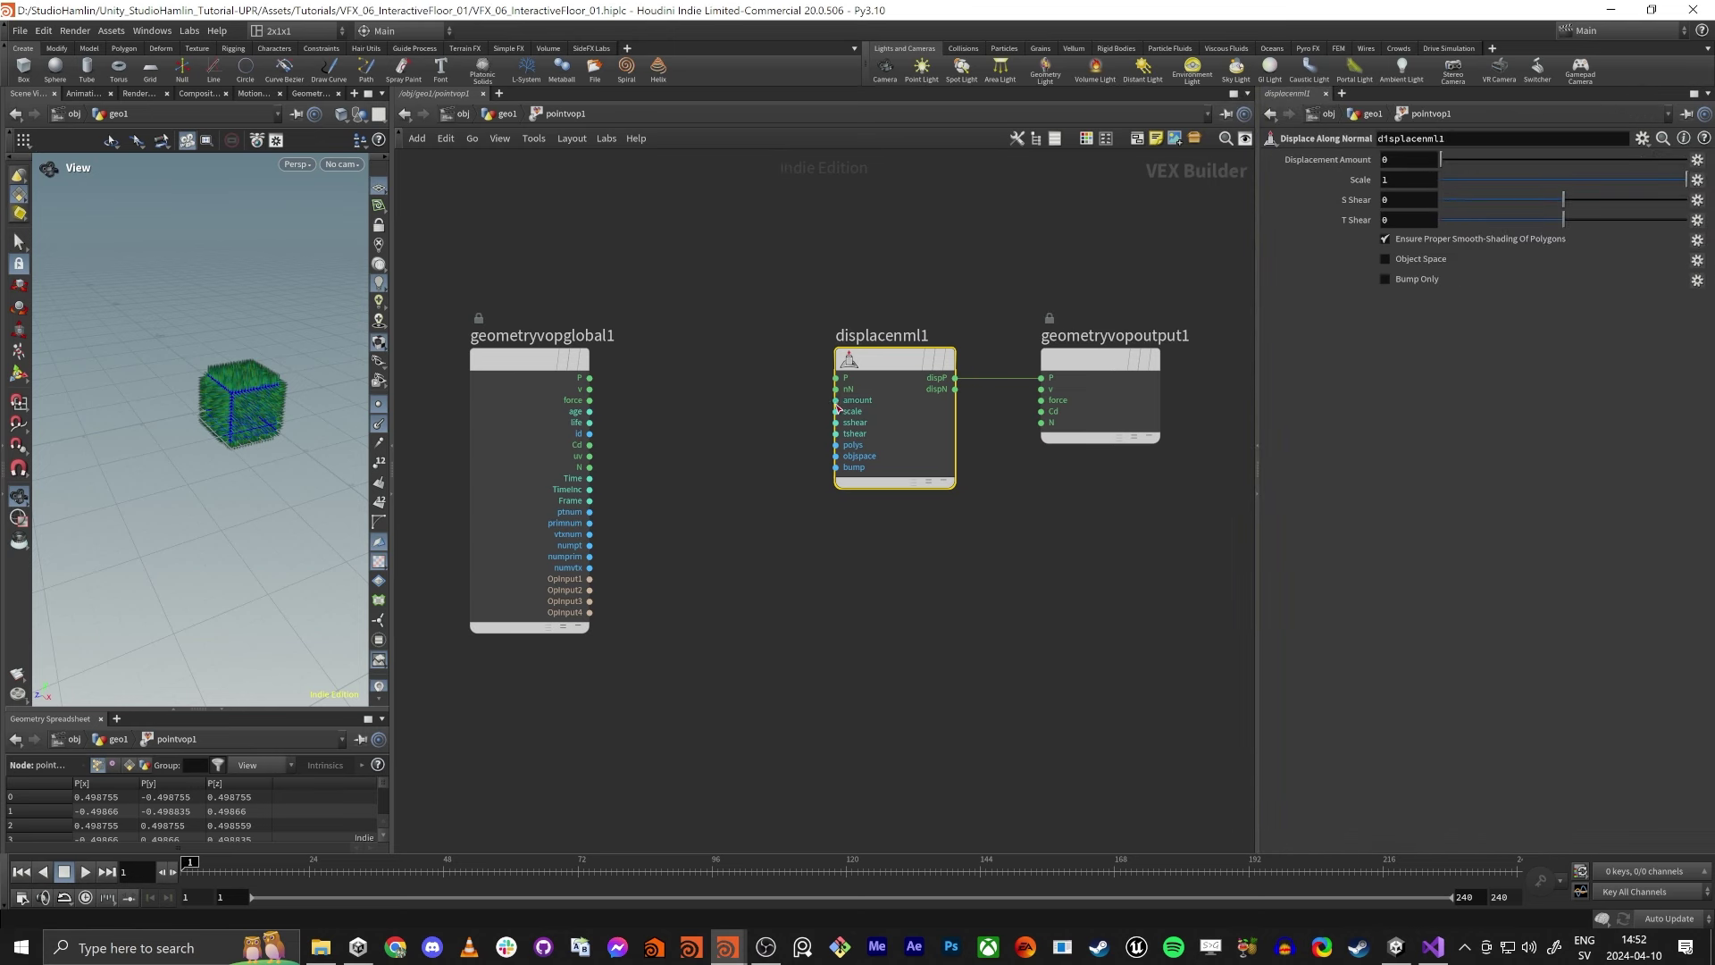
{"action": "left_click_drag", "start_coordinate": [836, 400], "coordinate": [732, 454]}
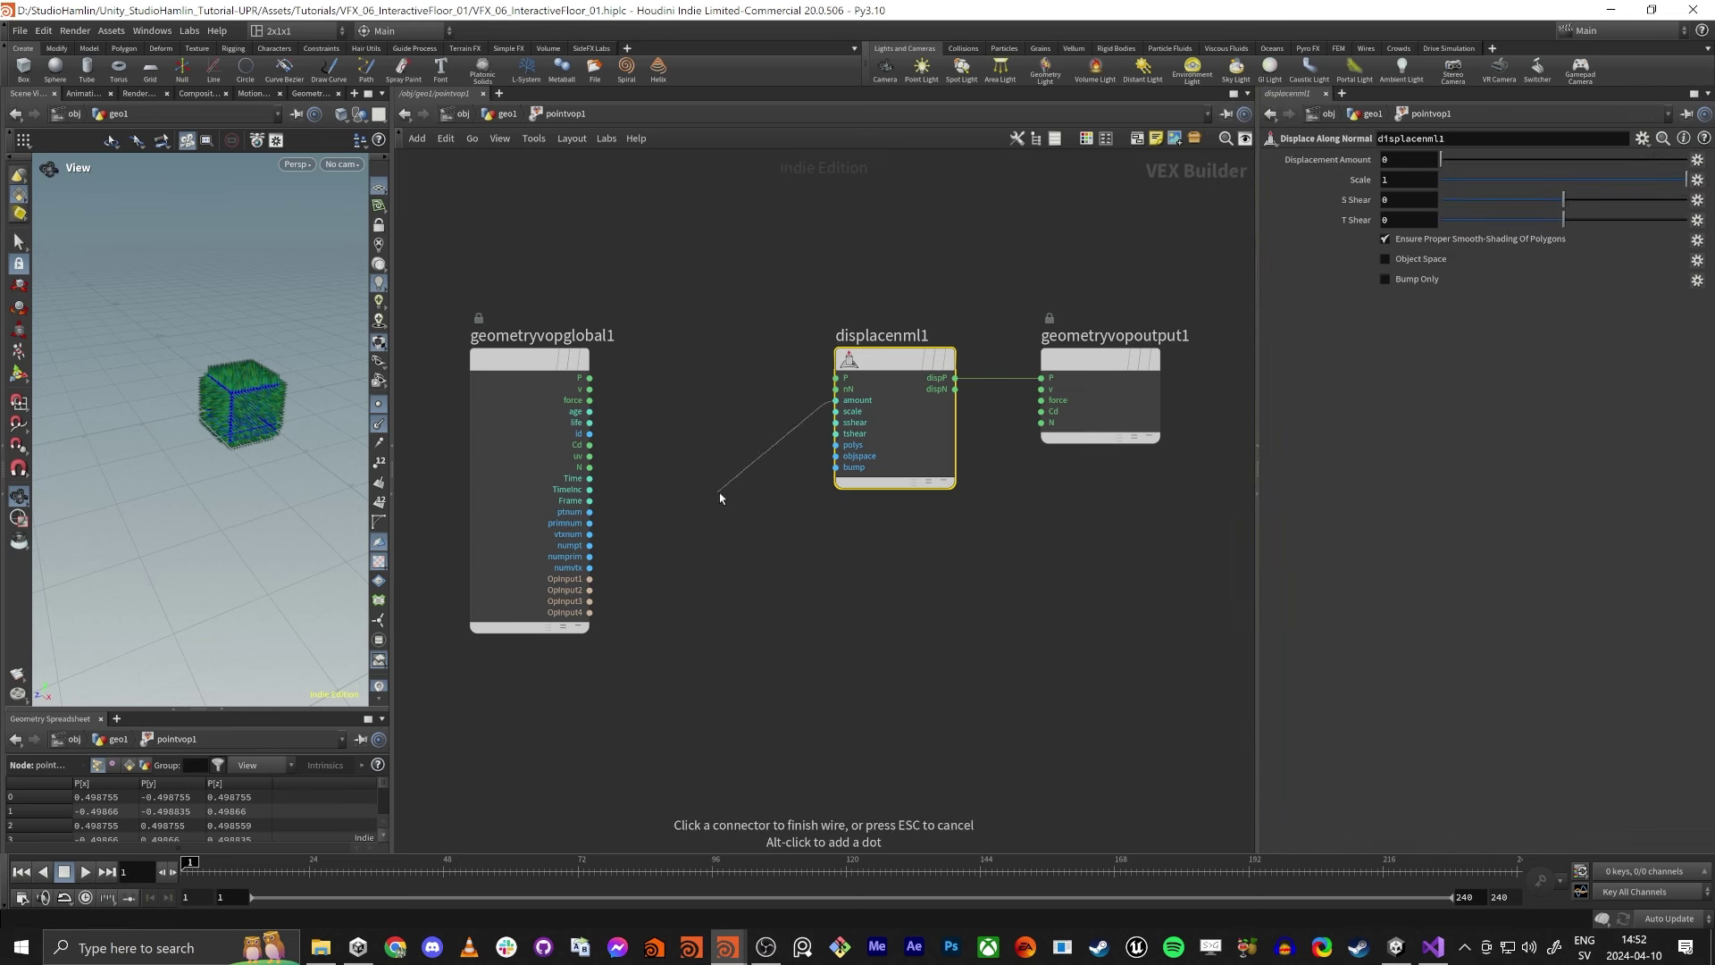
{"action": "key", "text": "Escape"}
{"action": "left_click_drag", "start_coordinate": [838, 402], "coordinate": [754, 389]}
{"action": "key", "text": "Escape"}
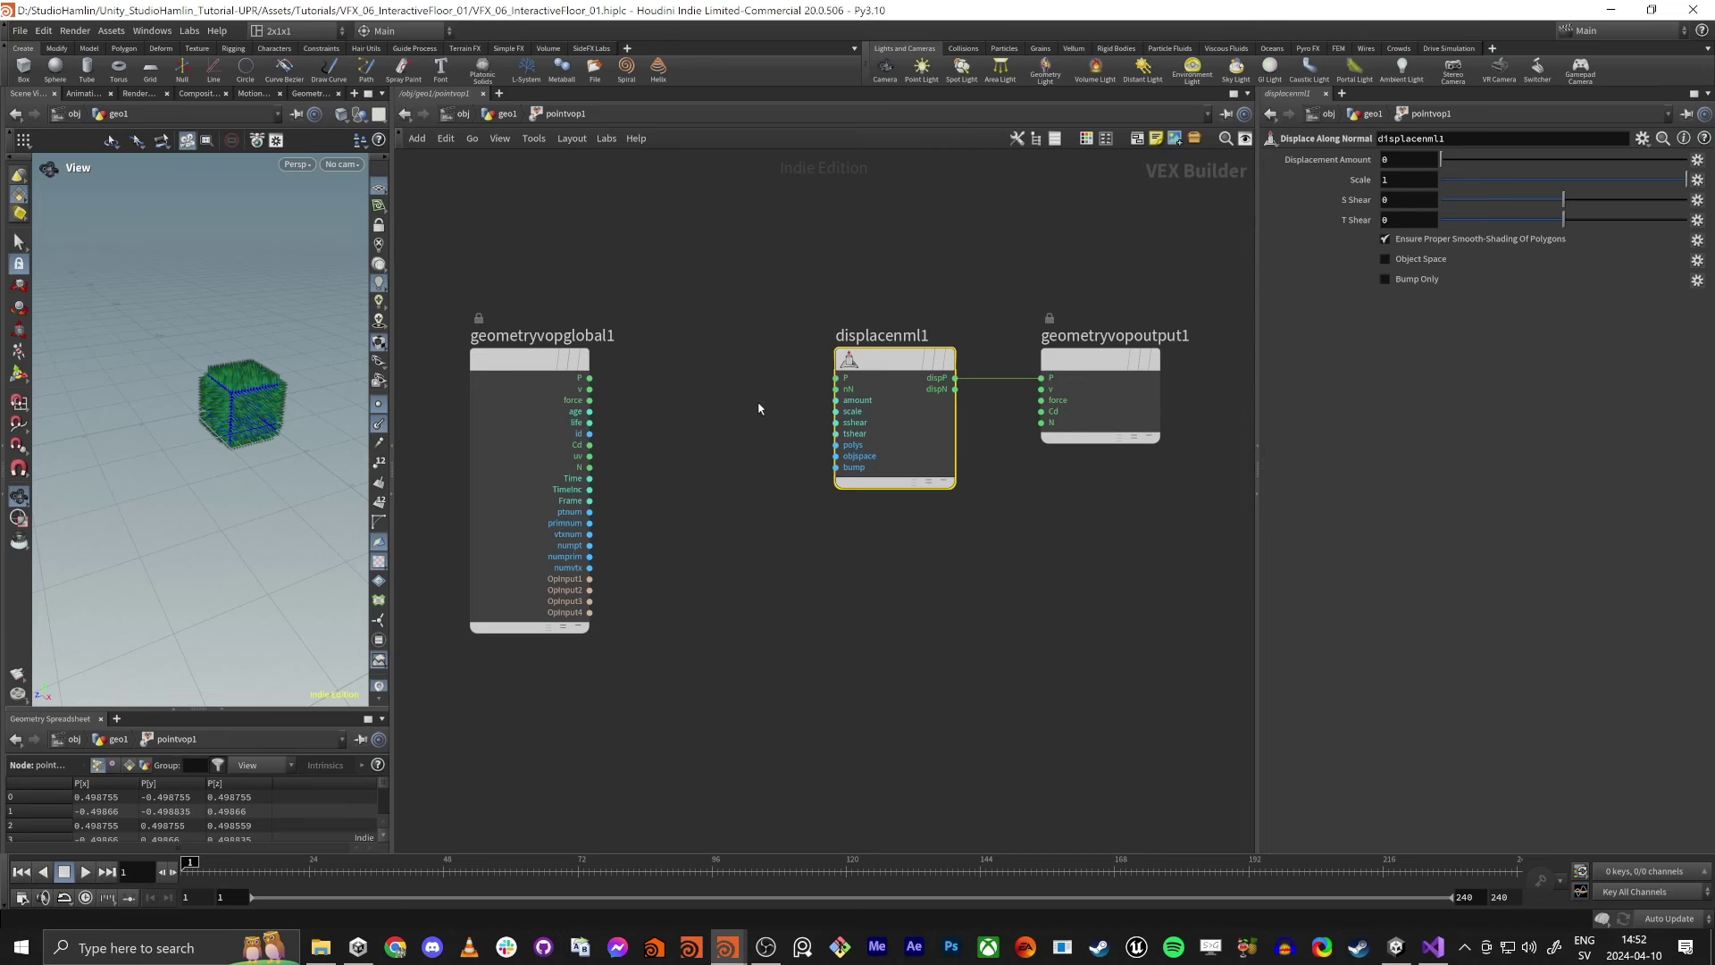
Move the global parameters node further away and add a Unified Noise - Static node between it and the Displace Along Normal node.
{"action": "middle_click_drag", "start_coordinate": [723, 463], "coordinate": [828, 440]}
{"action": "left_click_drag", "start_coordinate": [637, 338], "coordinate": [543, 338]}
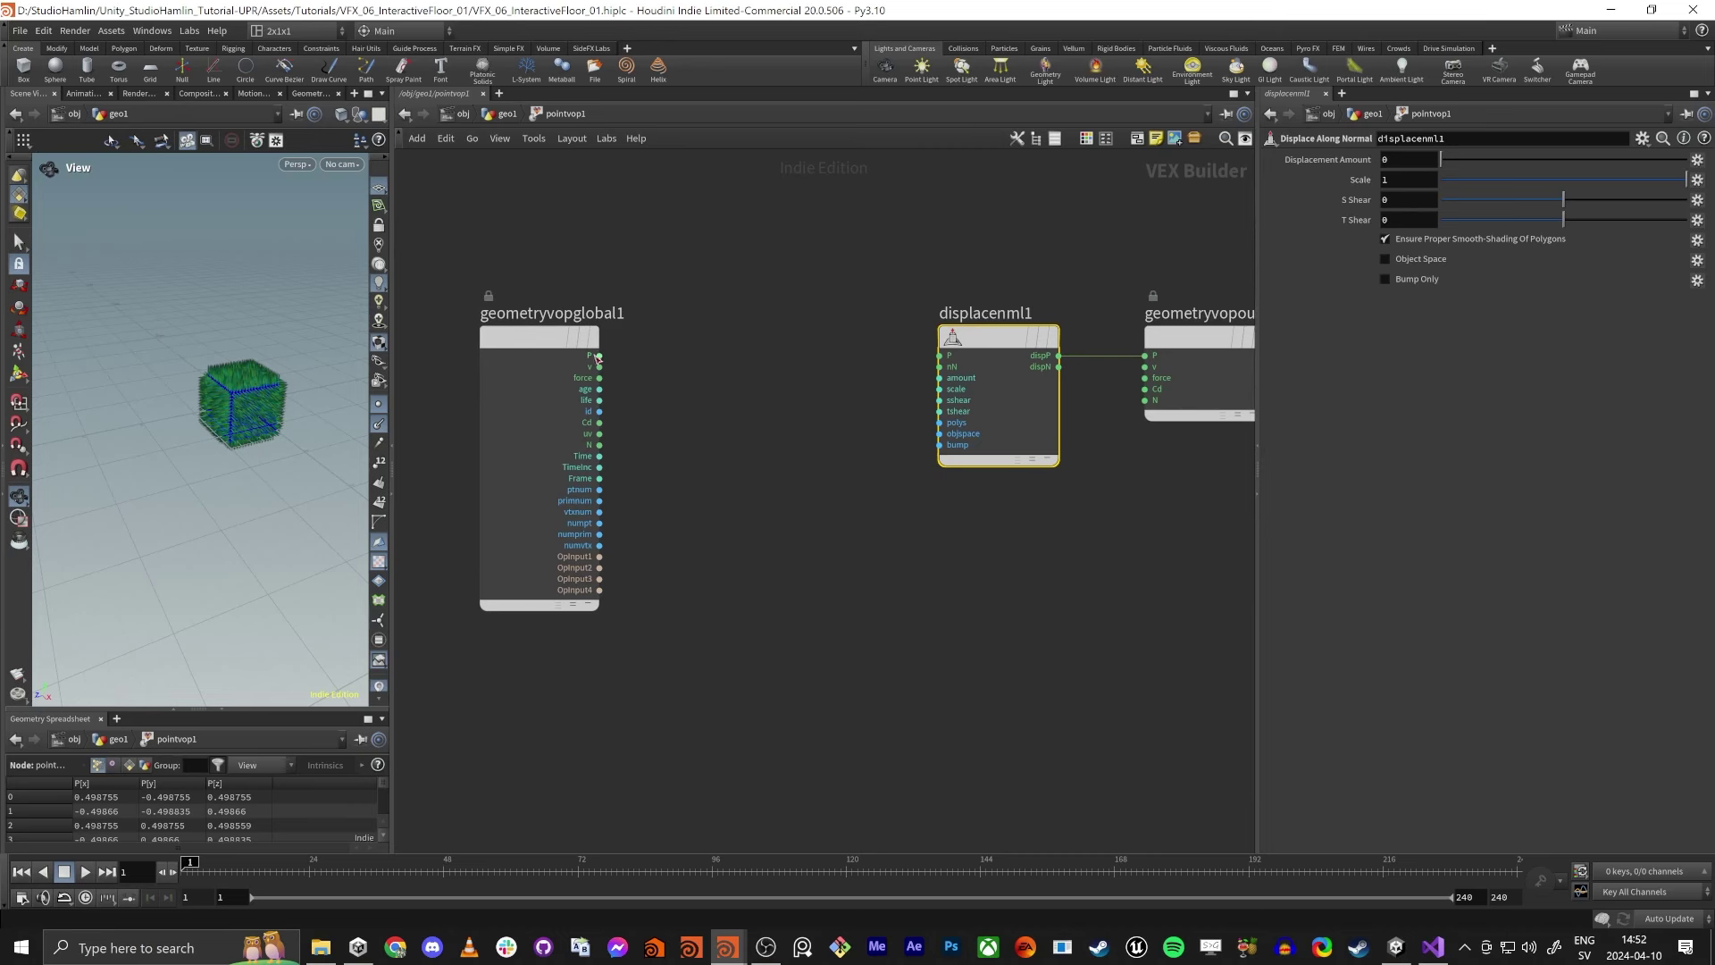
{"action": "left_click", "coordinate": [781, 702]}
{"action": "key", "text": "Tab"}
{"action": "type", "text": "stati"}
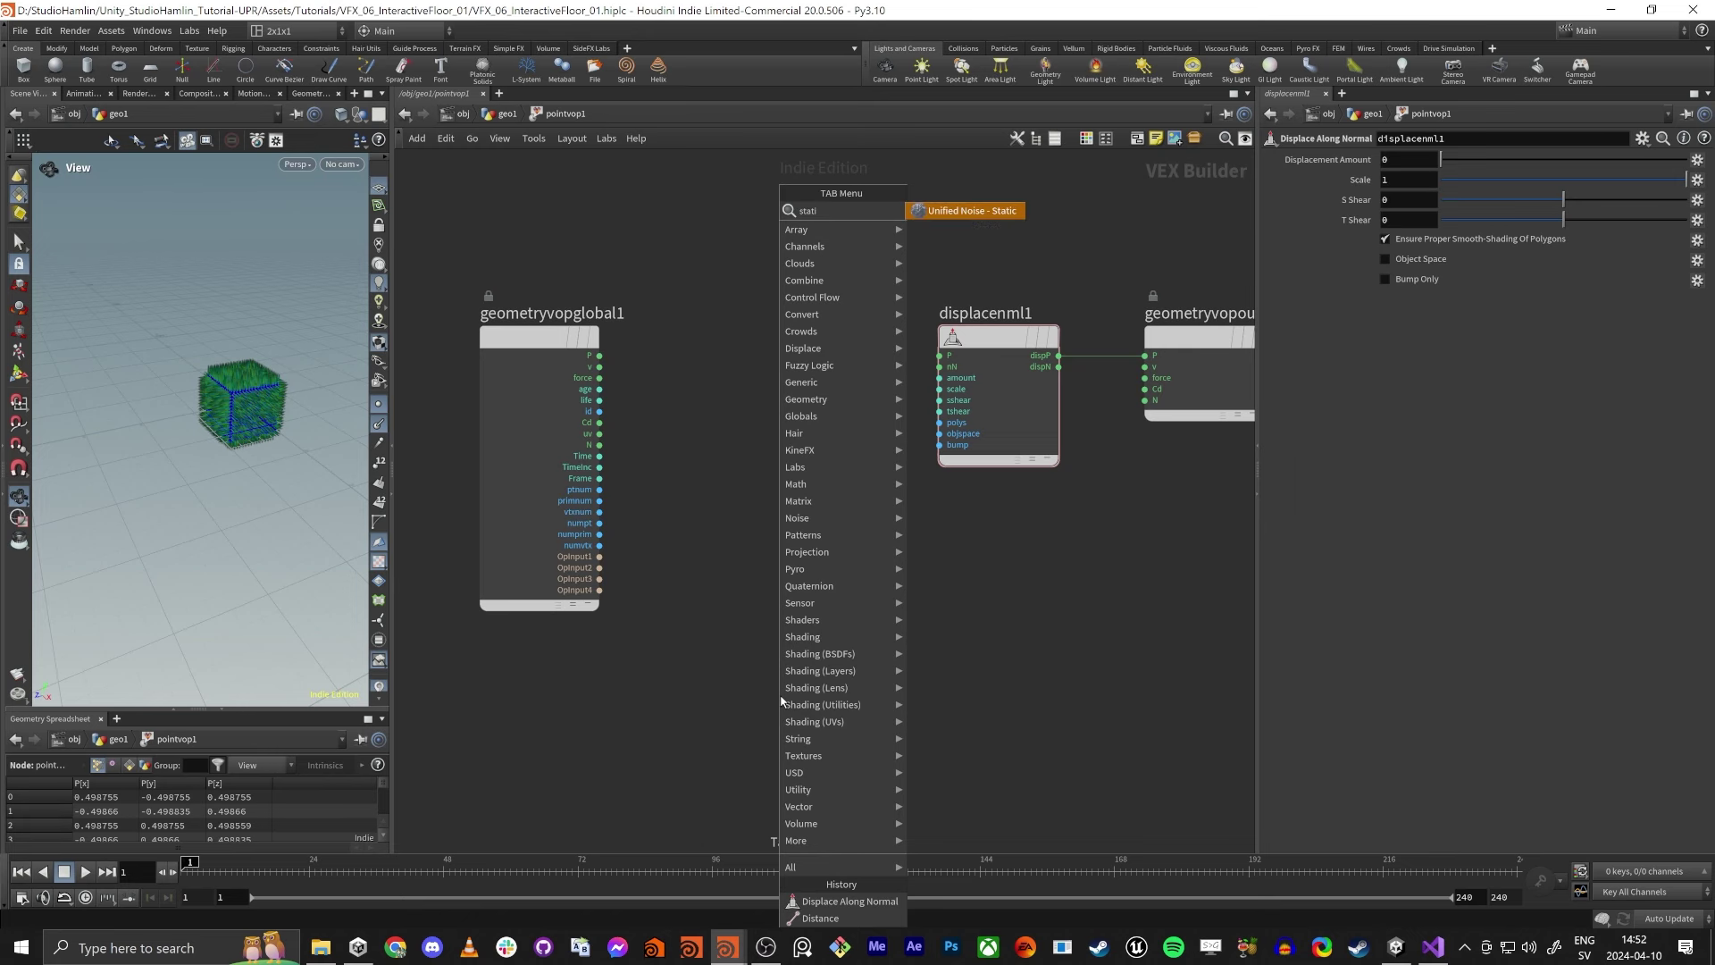
{"action": "key", "text": "Return"}
{"action": "left_click", "coordinate": [697, 534]}
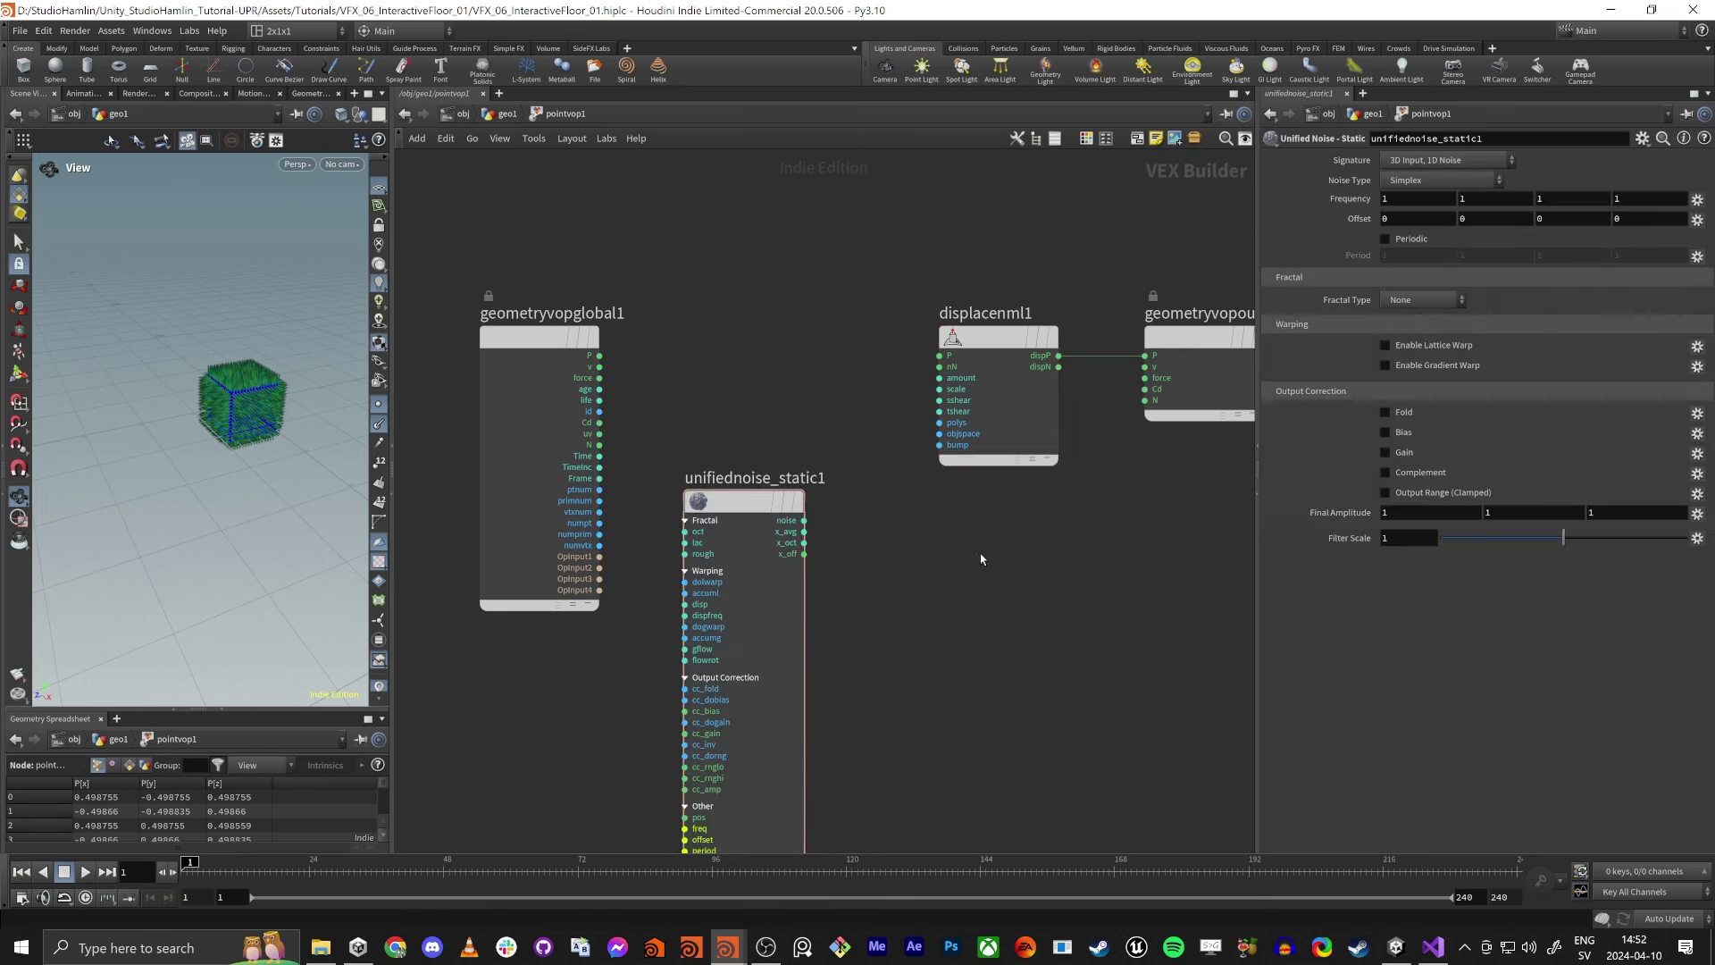
{"action": "key", "text": "Tab"}
{"action": "type", "text": "no"}
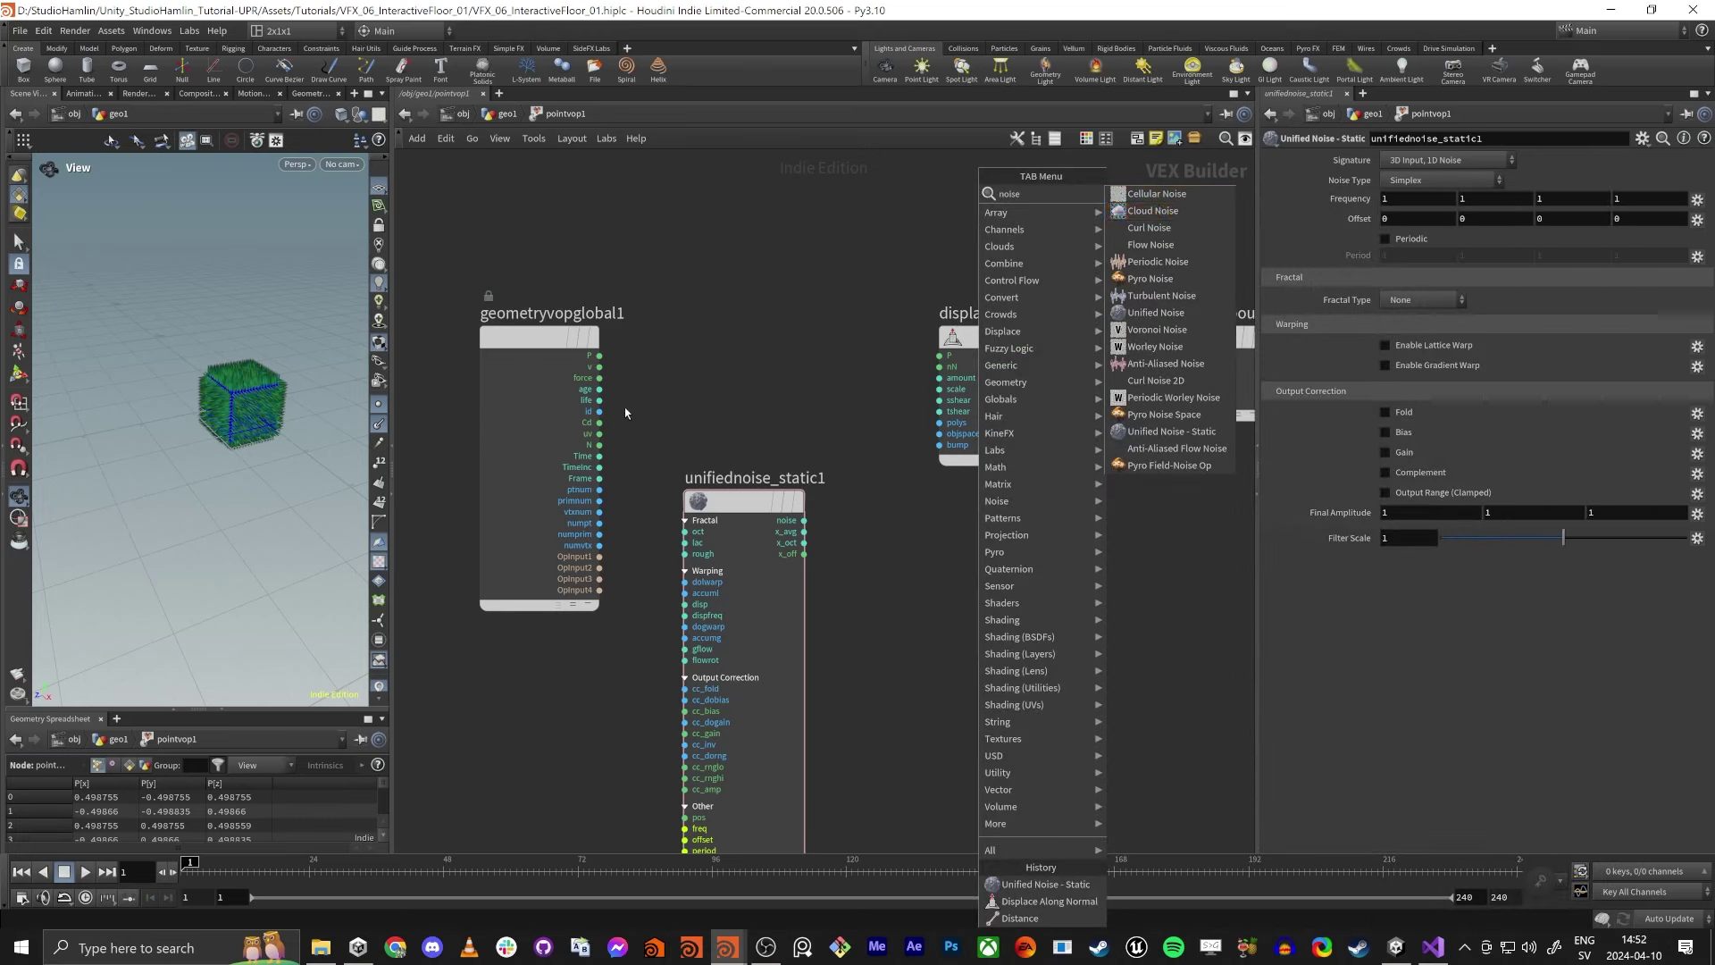
{"action": "key", "text": "Escape"}
Position the Unified Noise - Static node in the gap and connect its noise output to the Displace Along Normal node's amount input.
{"action": "left_click_drag", "start_coordinate": [773, 499], "coordinate": [802, 390]}
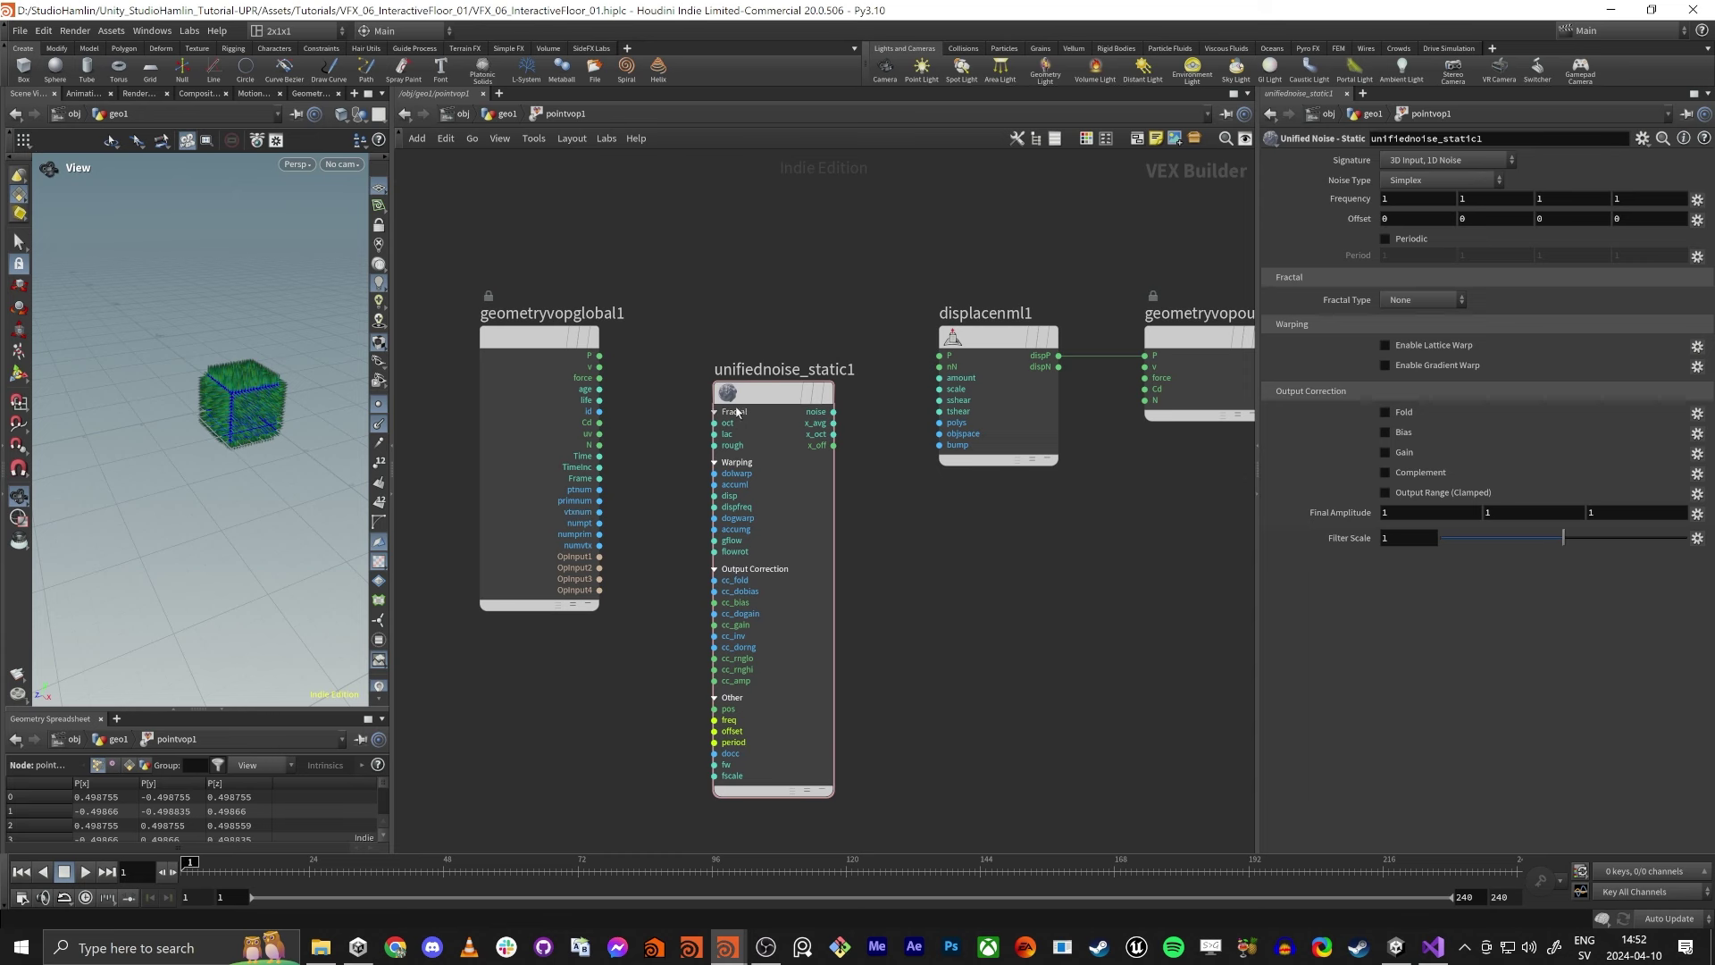
{"action": "left_click_drag", "start_coordinate": [782, 396], "coordinate": [749, 421]}
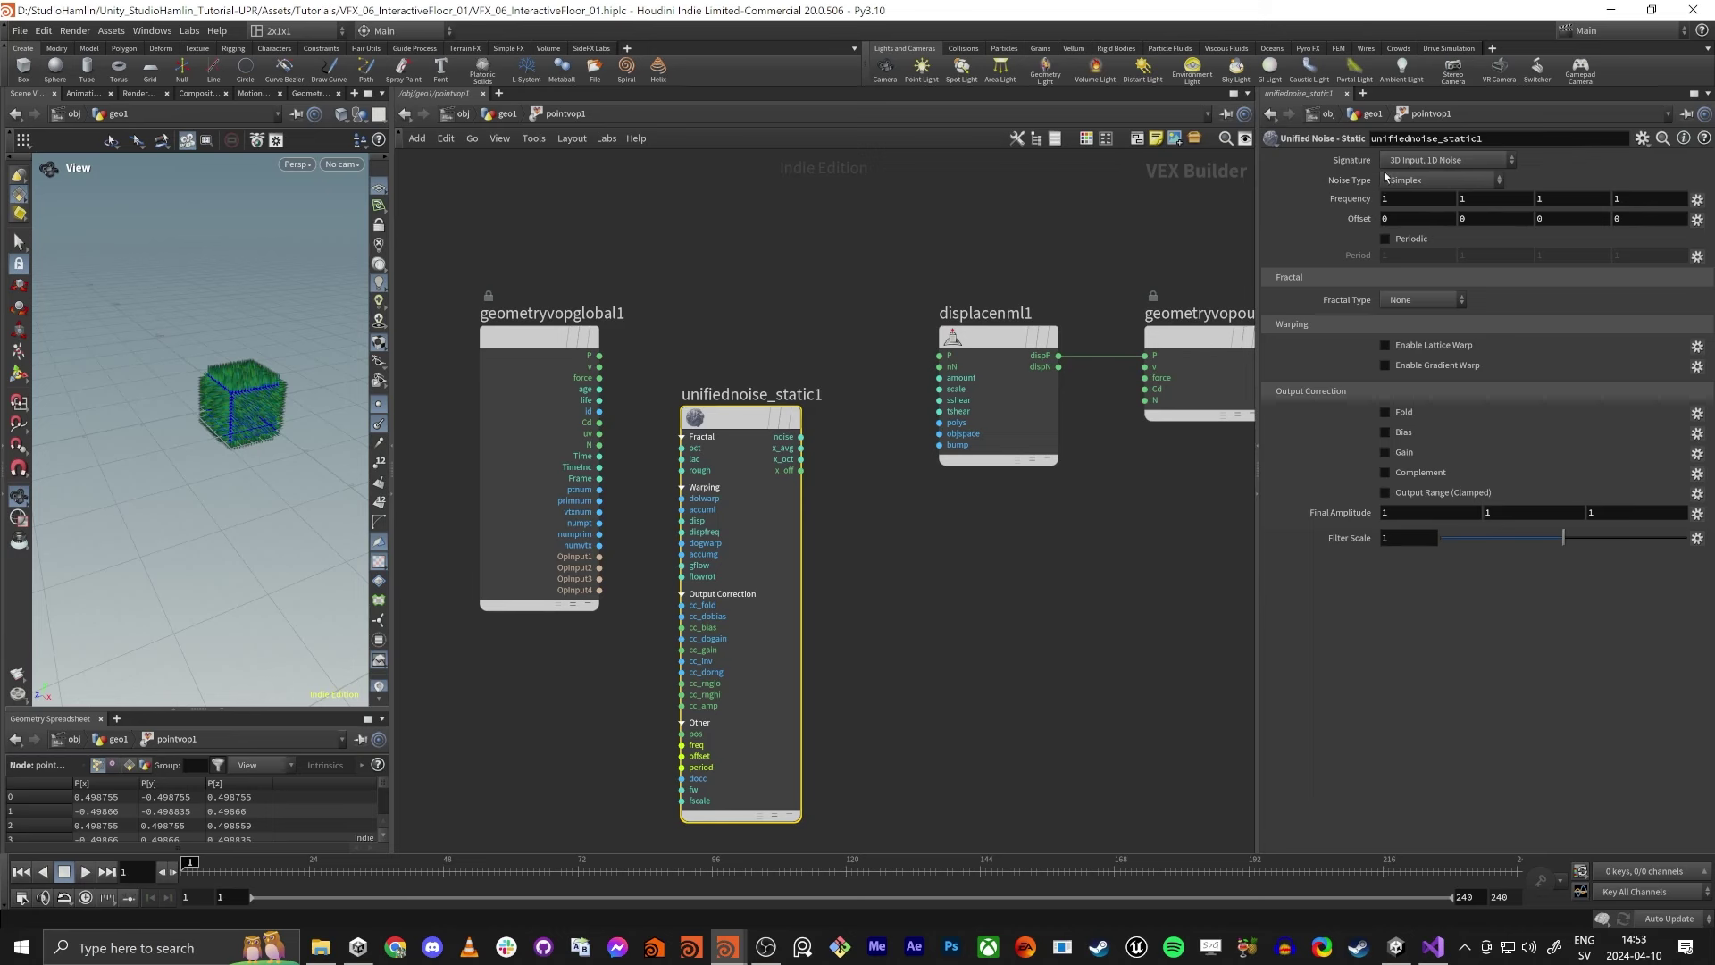
{"action": "left_click", "coordinate": [1450, 166]}
{"action": "left_click", "coordinate": [1451, 166]}
{"action": "left_click_drag", "start_coordinate": [939, 378], "coordinate": [833, 422]}
{"action": "left_click", "coordinate": [818, 435]}
{"action": "left_click_drag", "start_coordinate": [720, 425], "coordinate": [731, 394]}
{"action": "left_click", "coordinate": [983, 337]}
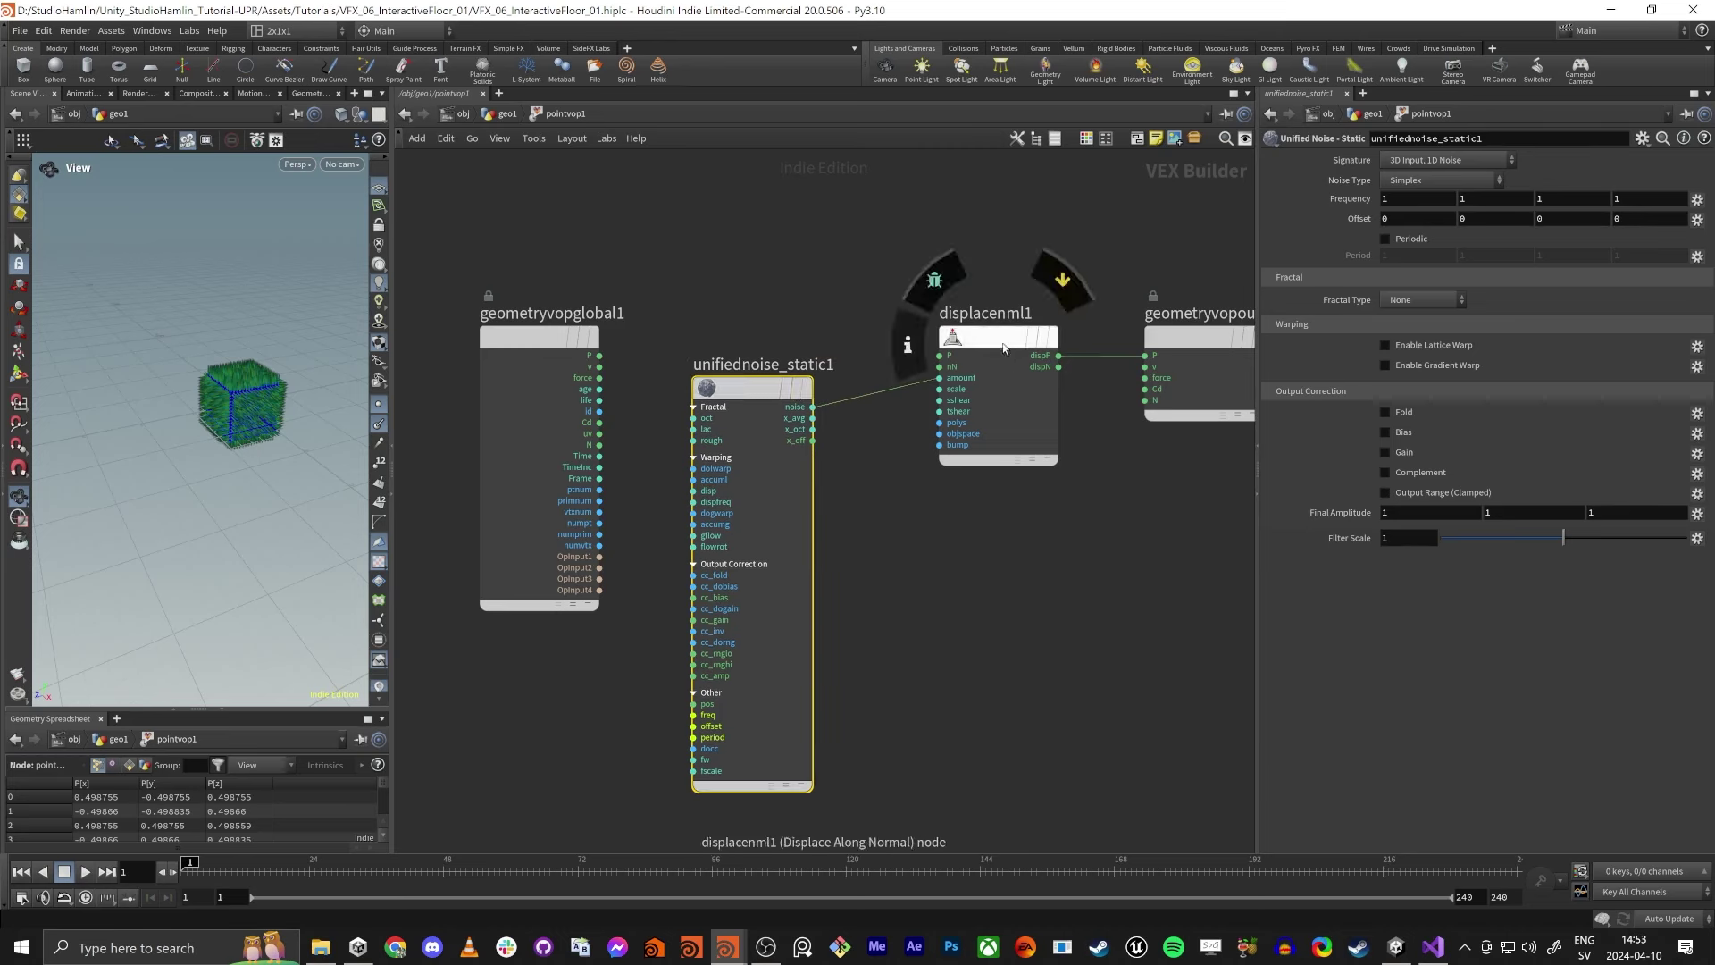
{"action": "left_click", "coordinate": [763, 384]}
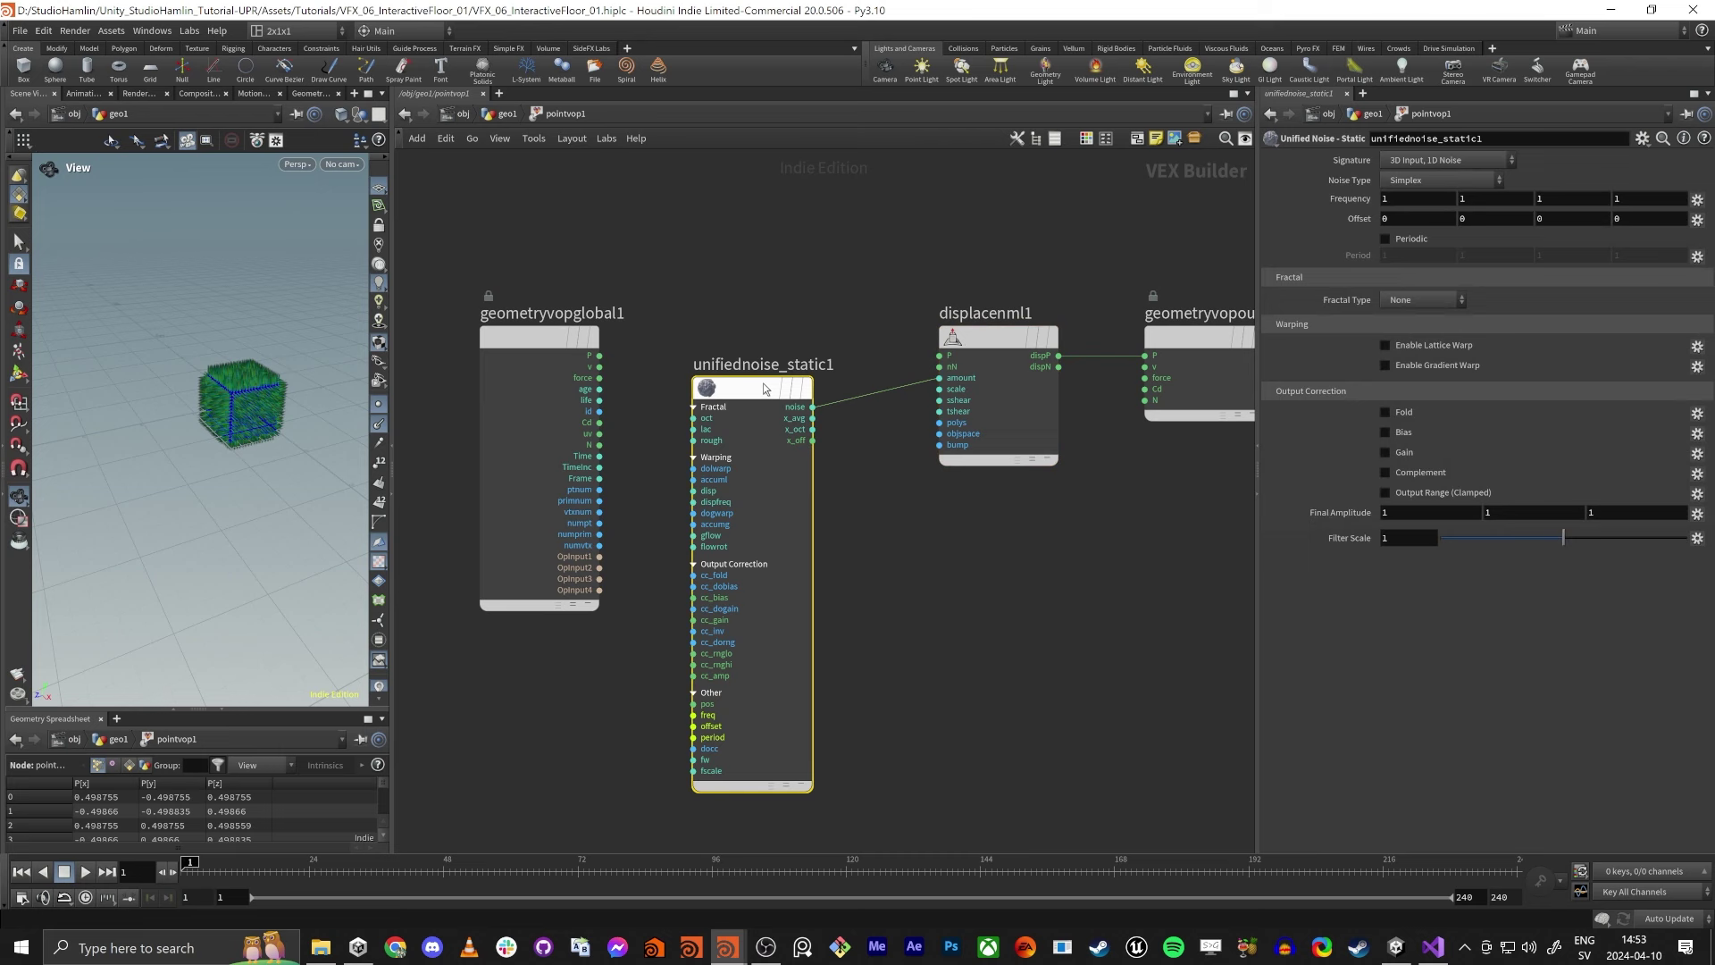
Move the global parameters node further from the Unified Noise - Static node and connect its P output to the noise's pos input.
{"action": "middle_click_drag", "start_coordinate": [654, 297], "coordinate": [783, 232]}
{"action": "left_click_drag", "start_coordinate": [687, 276], "coordinate": [558, 331]}
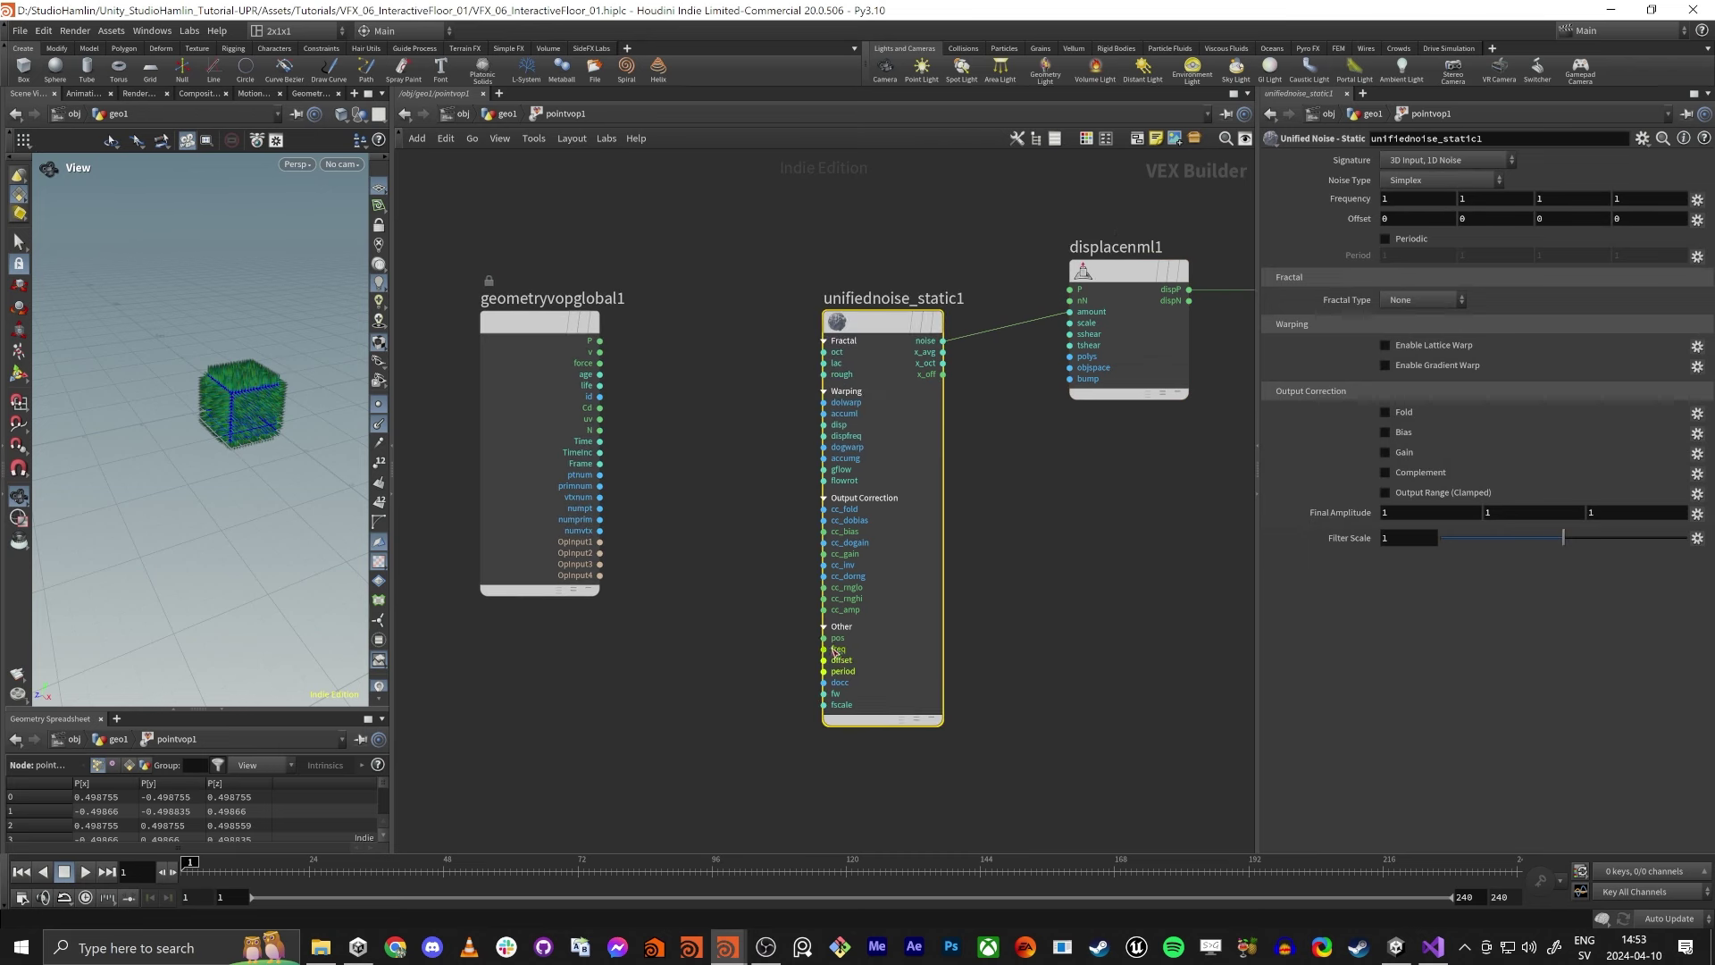
{"action": "left_click_drag", "start_coordinate": [823, 637], "coordinate": [602, 342]}
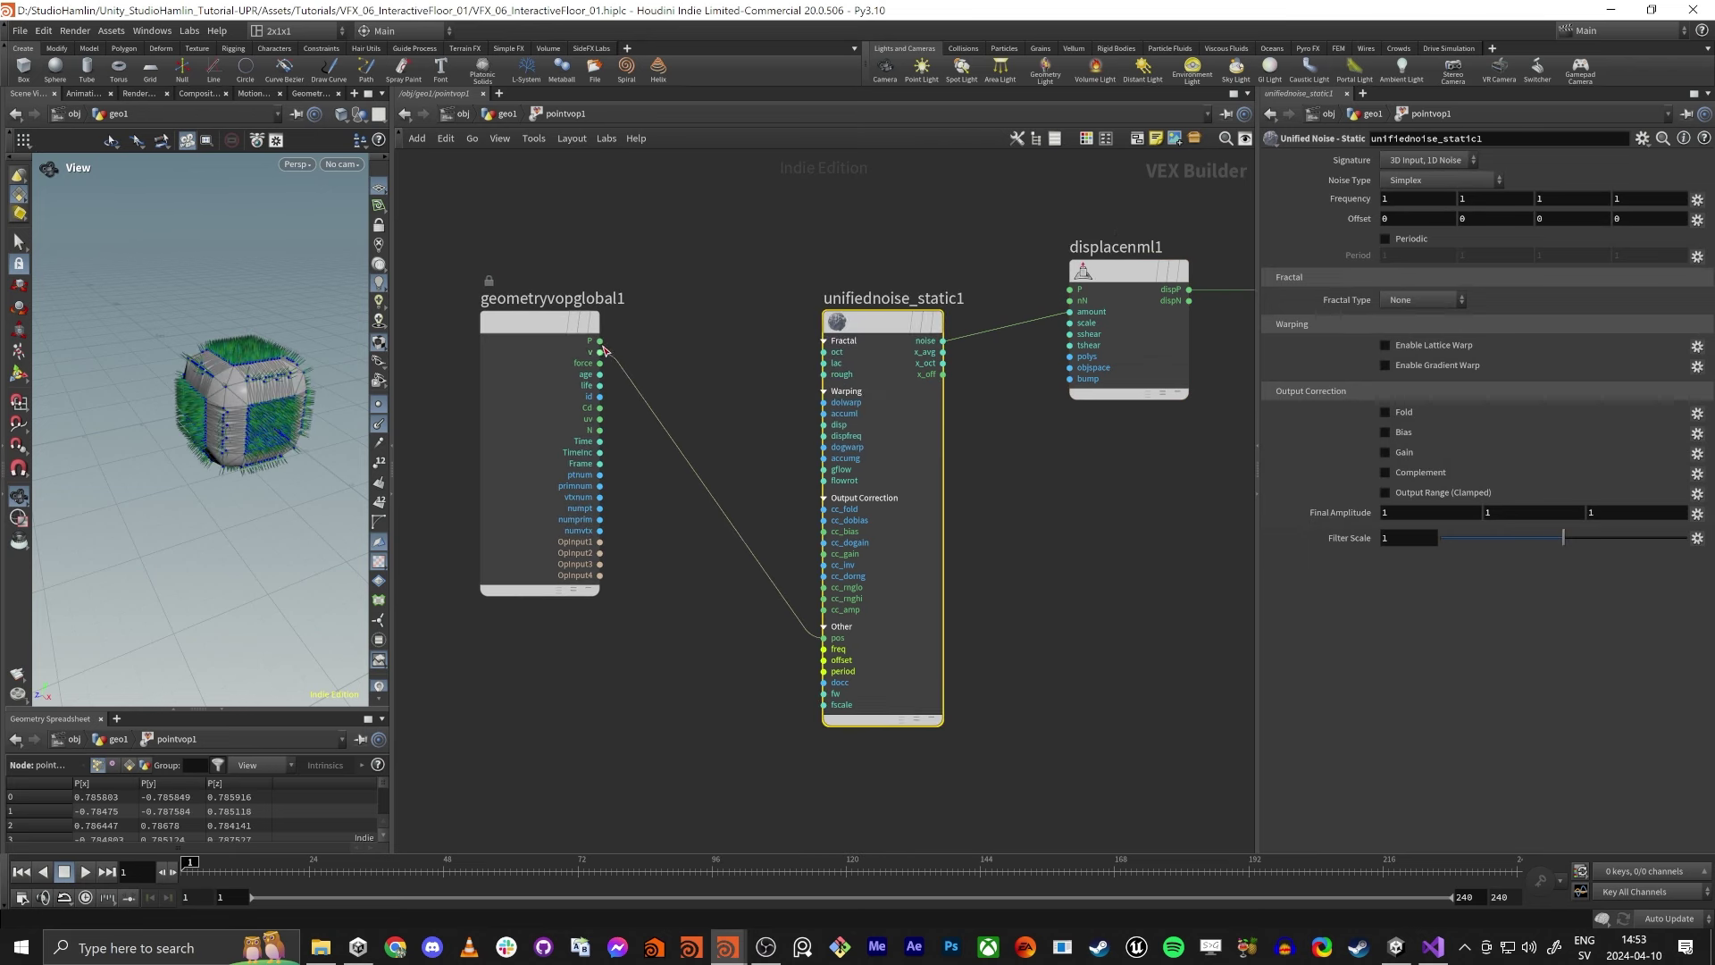
{"action": "middle_click_drag", "start_coordinate": [685, 485], "coordinate": [549, 519]}
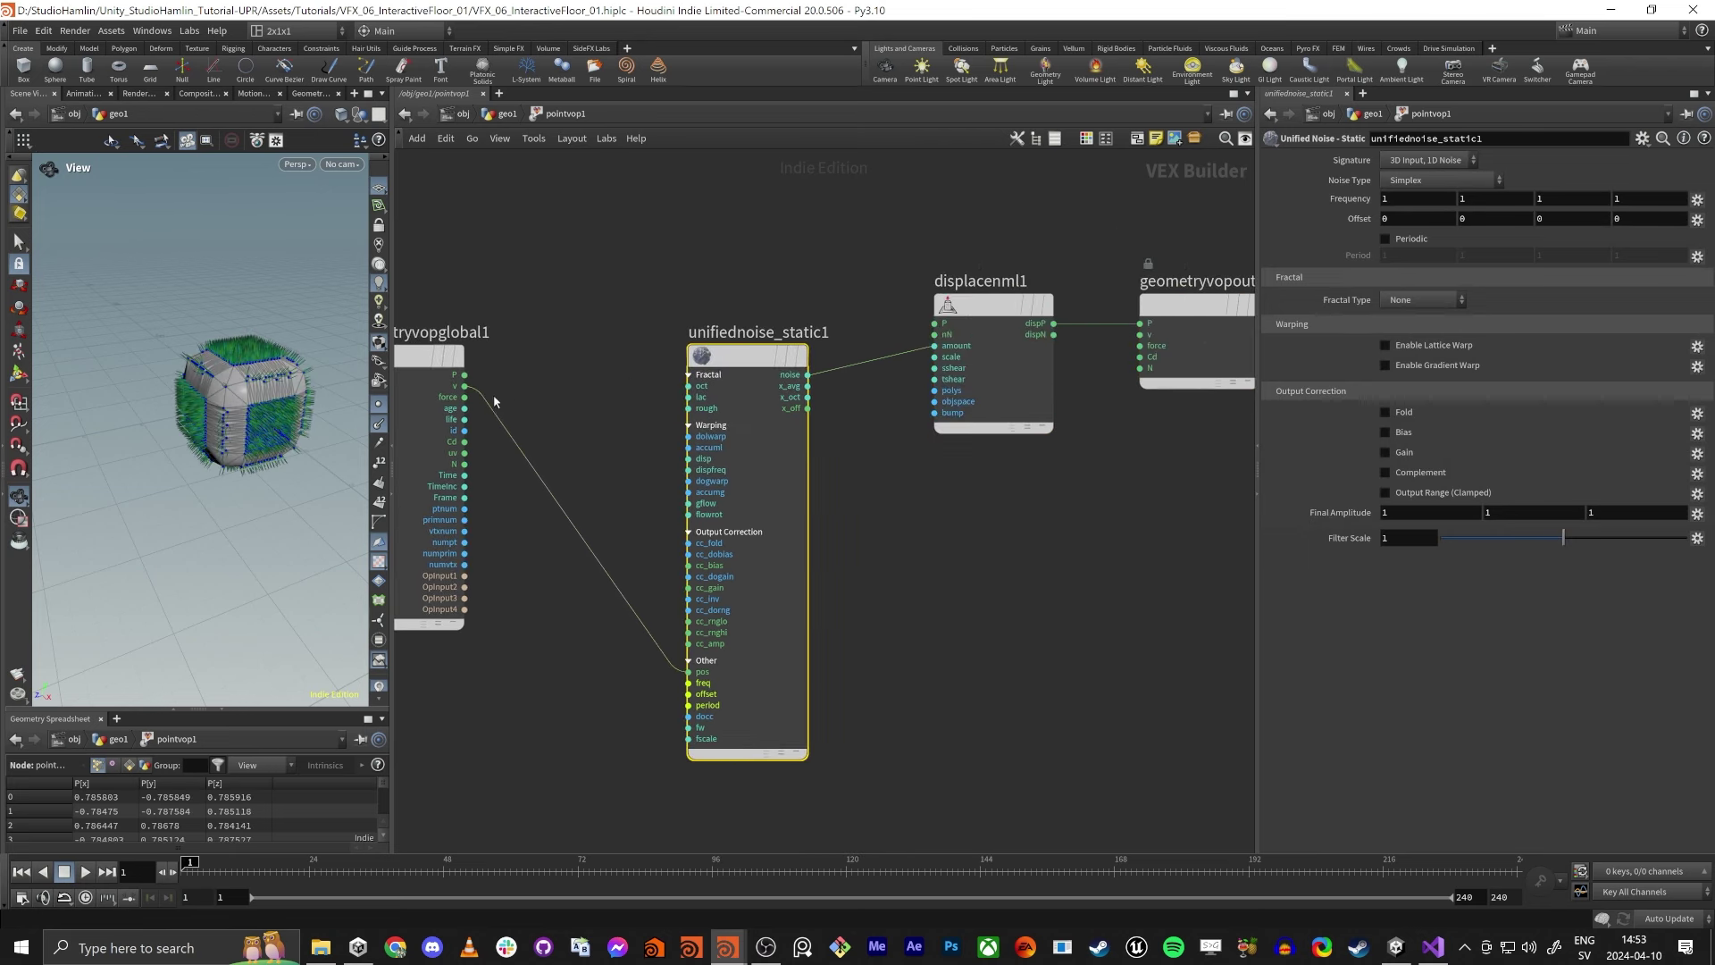
{"action": "left_click", "coordinate": [471, 385]}
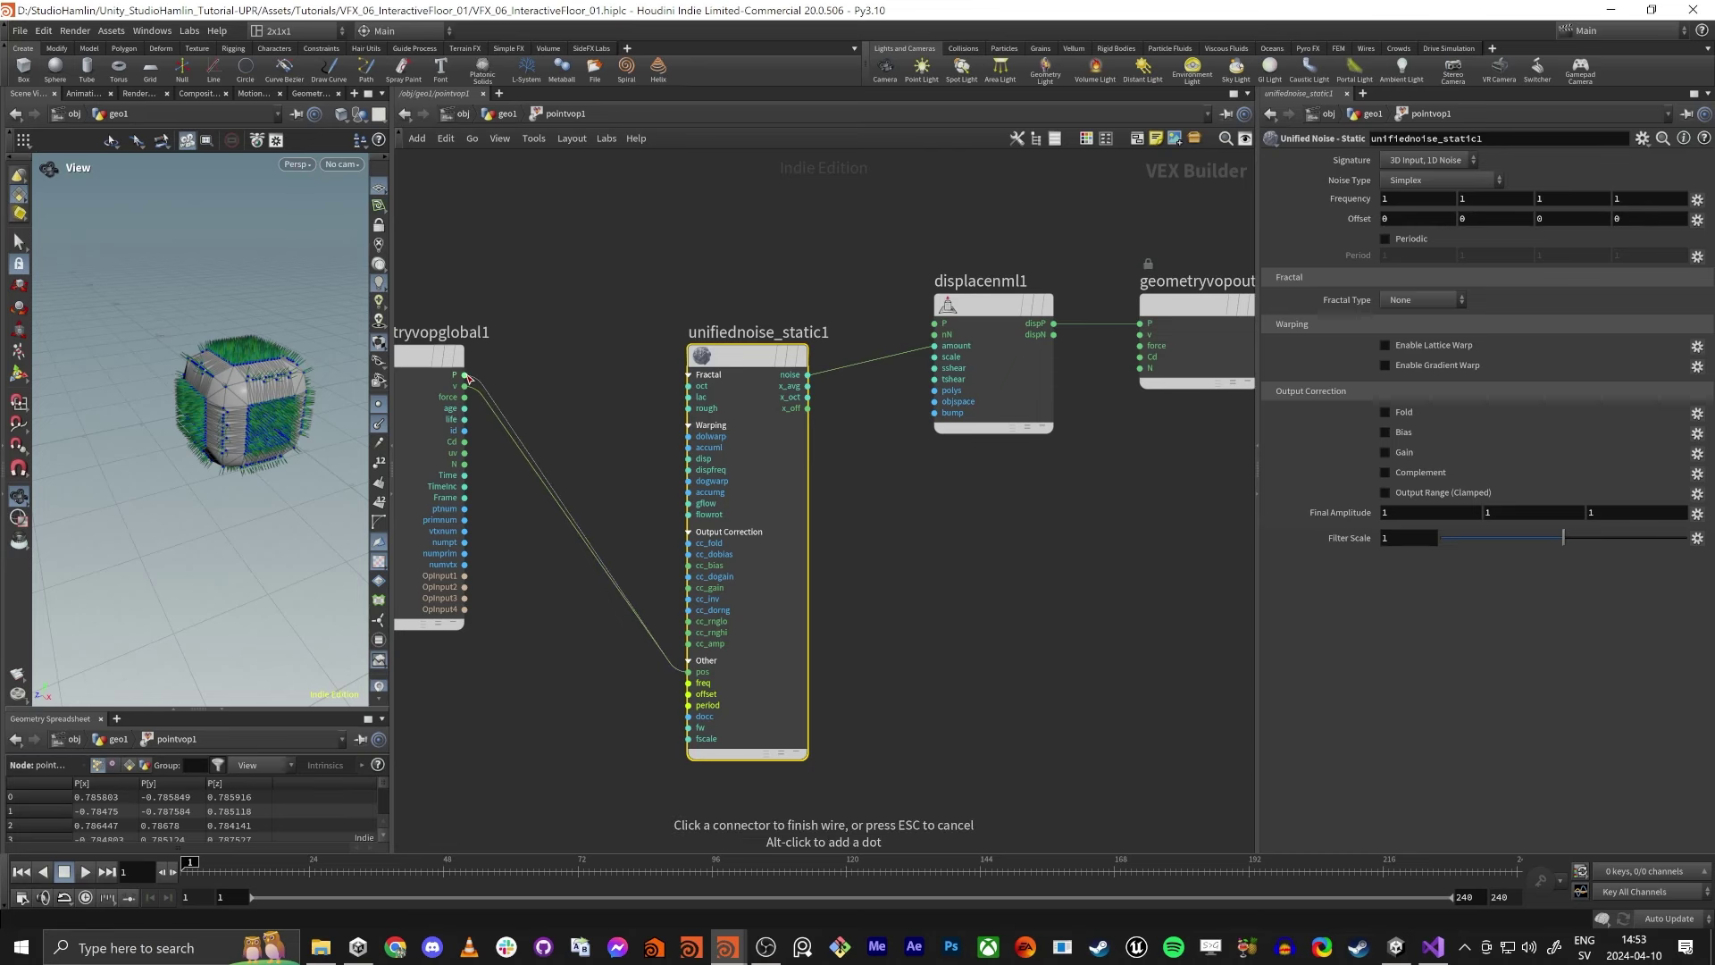
{"action": "left_click", "coordinate": [465, 375]}
{"action": "middle_click_drag", "start_coordinate": [543, 376], "coordinate": [692, 332]}
{"action": "scroll", "coordinate": [598, 386], "scroll_direction": "down", "scroll_amount": 1}
{"action": "right_click", "coordinate": [535, 392]}
{"action": "left_click", "coordinate": [602, 405]}
{"action": "scroll", "coordinate": [554, 362], "scroll_direction": "up", "scroll_amount": 2}
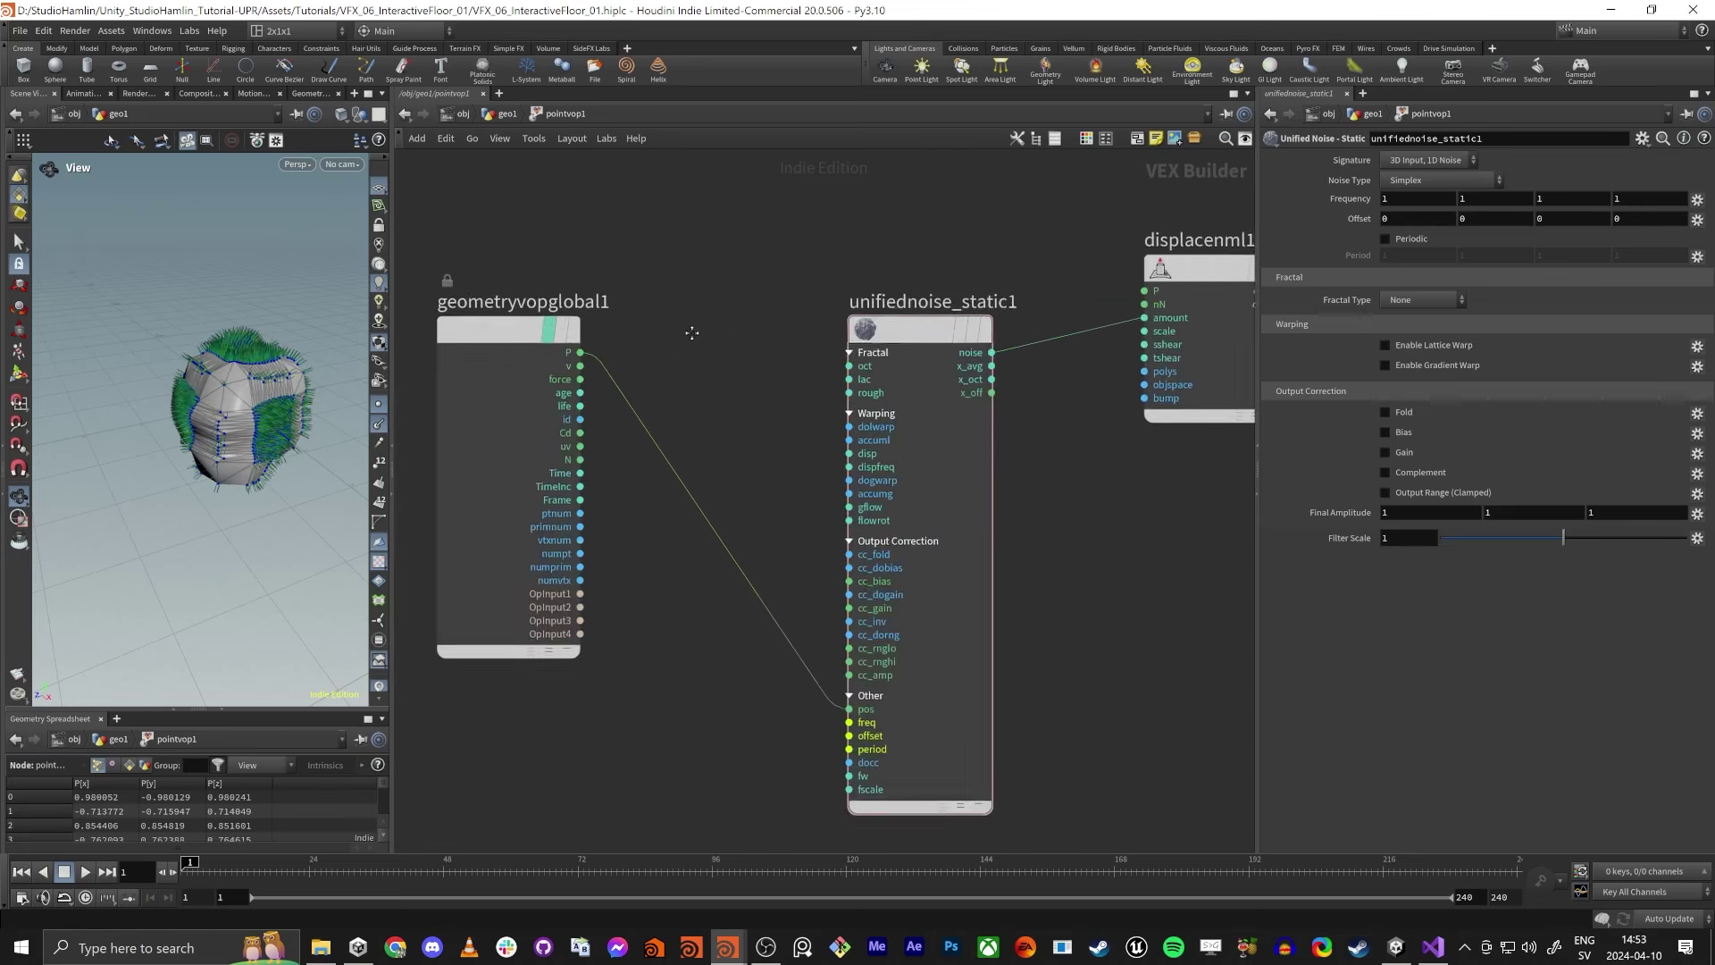
{"action": "scroll", "coordinate": [692, 333], "scroll_direction": "down", "scroll_amount": 2}
{"action": "scroll", "coordinate": [693, 337], "scroll_direction": "up", "scroll_amount": 2}
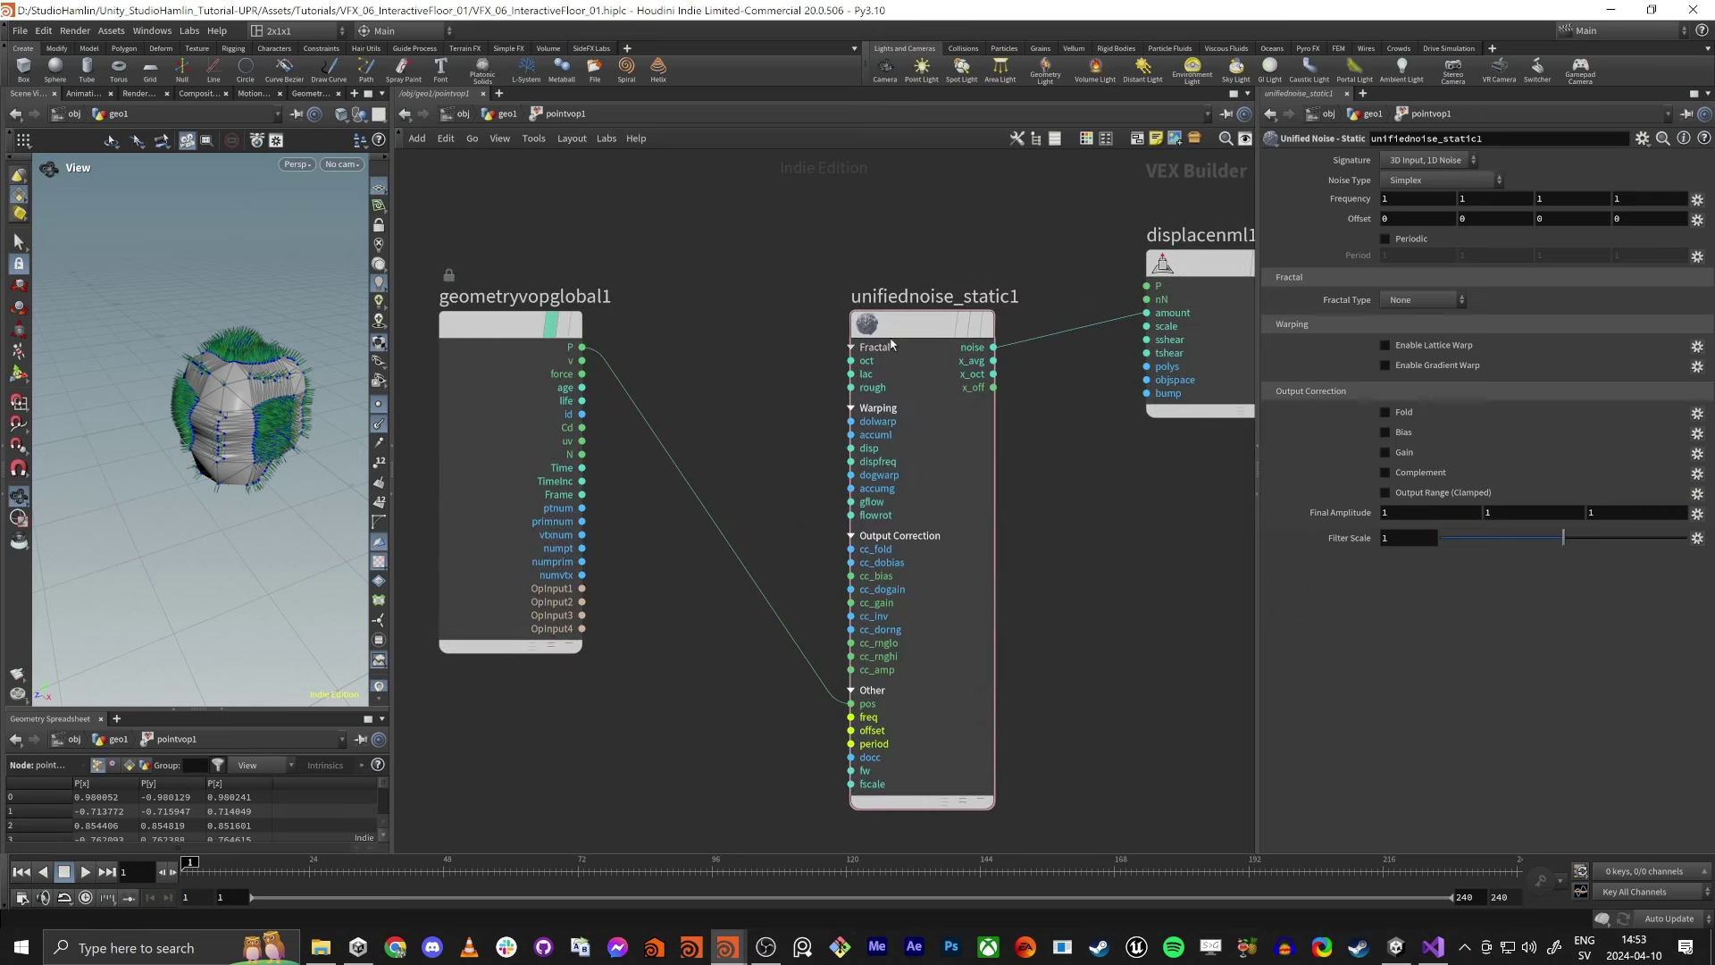
Set the Displace Along Normal node's scale to about 0.236, and hide the points and point normals in the viewport.
{"action": "left_click", "coordinate": [1209, 259]}
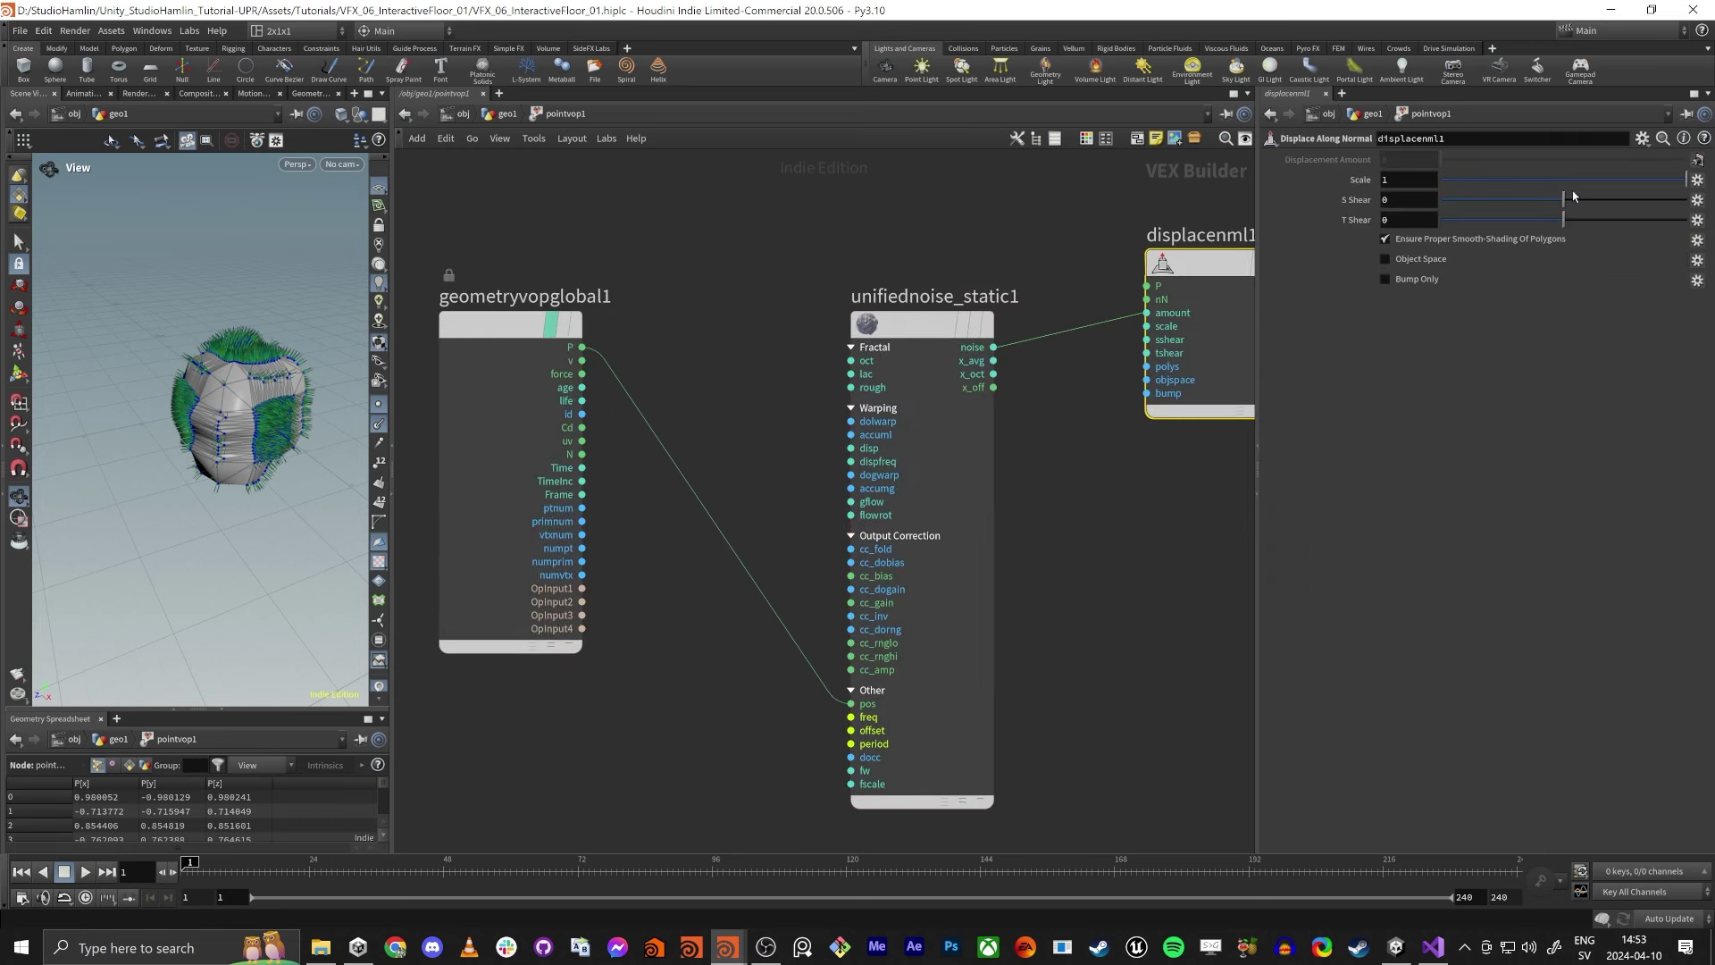
{"action": "left_click_drag", "start_coordinate": [1653, 177], "coordinate": [1593, 180]}
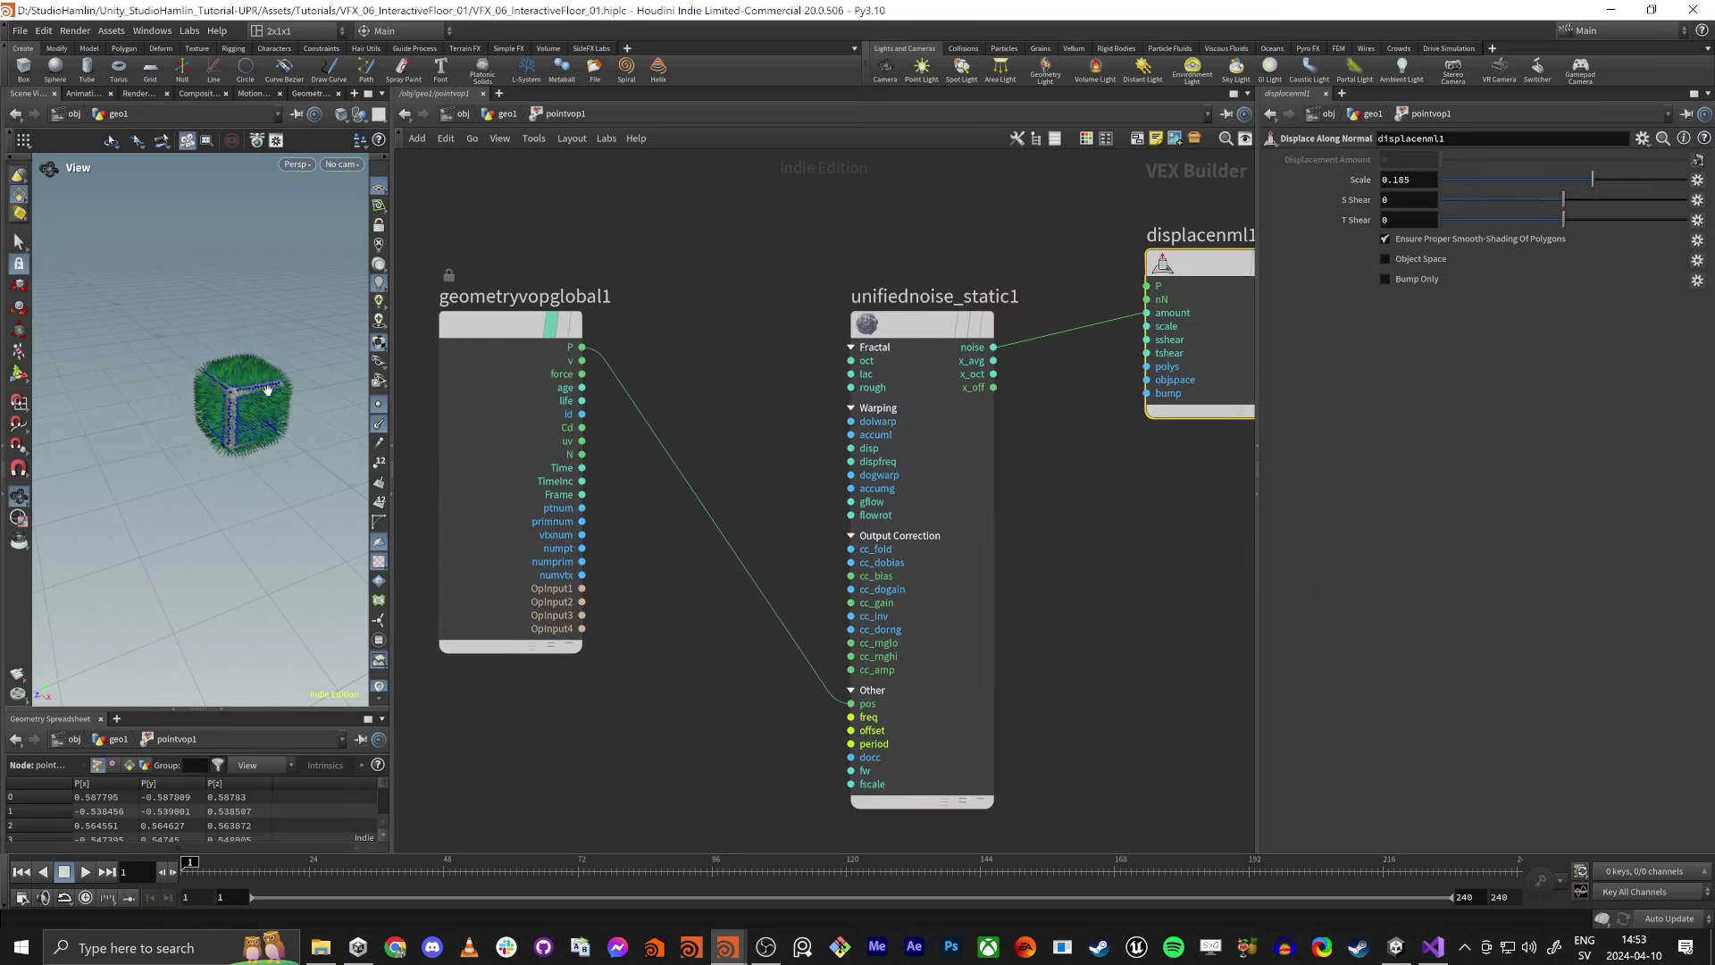
{"action": "left_click", "coordinate": [378, 405]}
{"action": "left_click", "coordinate": [378, 425]}
{"action": "scroll", "coordinate": [259, 418], "scroll_direction": "up", "scroll_amount": 3}
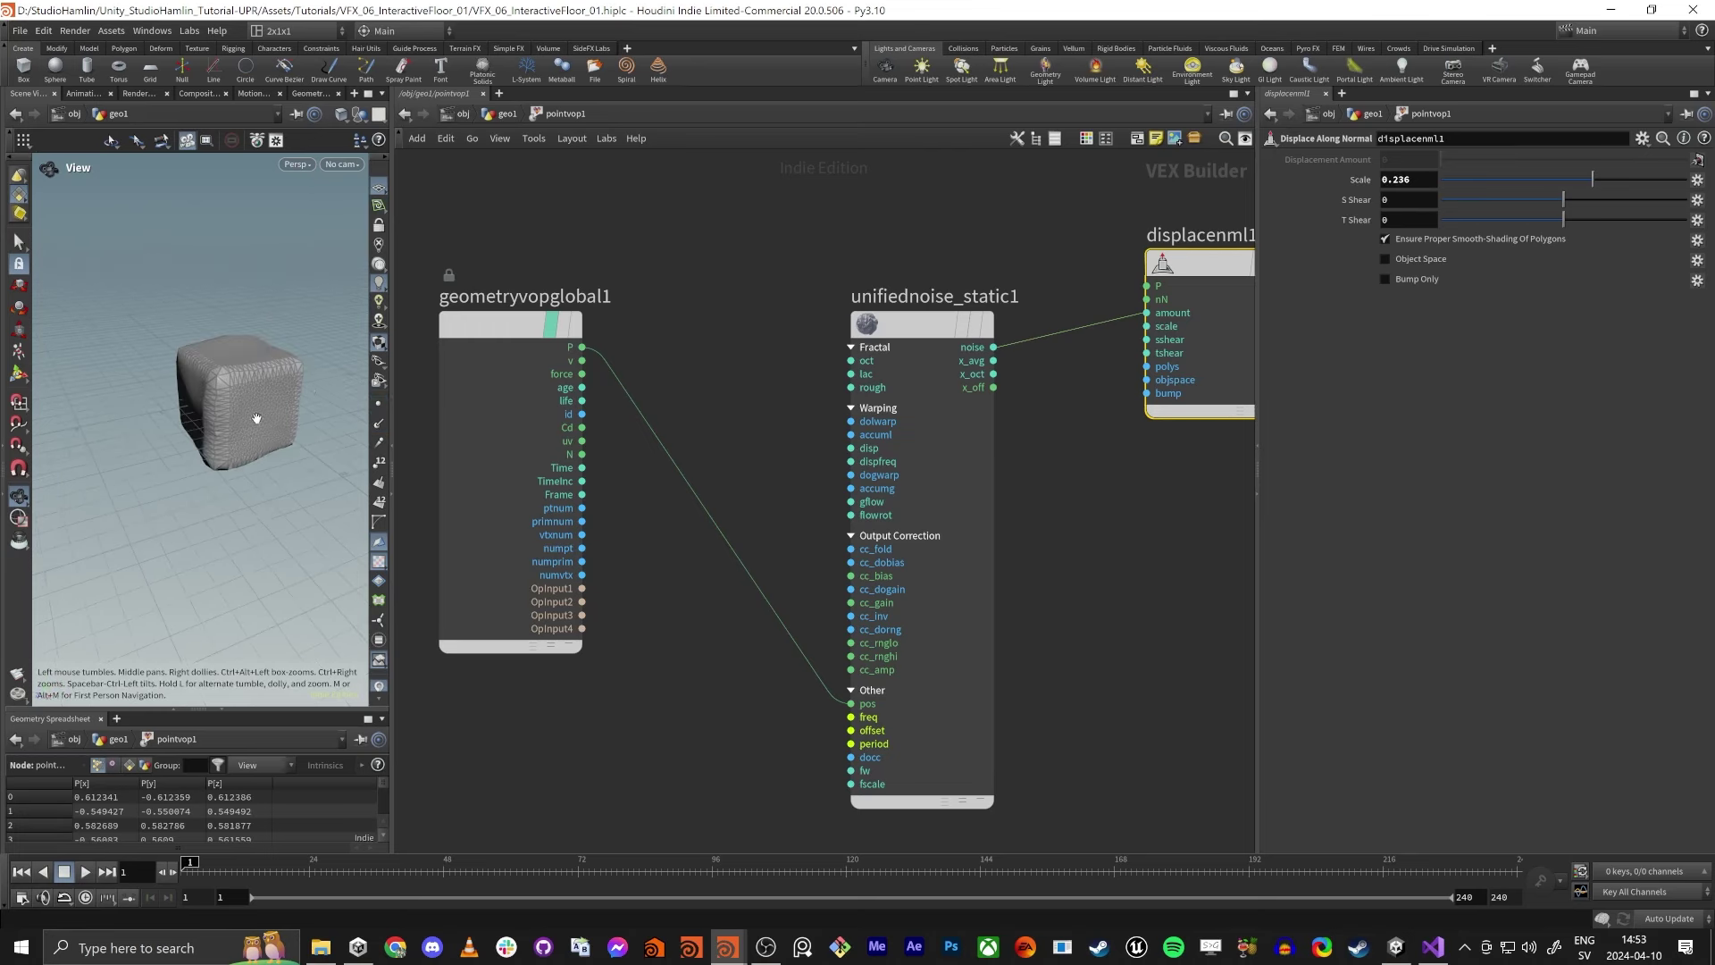
{"action": "left_click_drag", "start_coordinate": [257, 418], "coordinate": [303, 402]}
{"action": "scroll", "coordinate": [326, 382], "scroll_direction": "up", "scroll_amount": 5}
{"action": "scroll", "coordinate": [330, 376], "scroll_direction": "down", "scroll_amount": 3}
{"action": "middle_click_drag", "start_coordinate": [307, 364], "coordinate": [197, 455]}
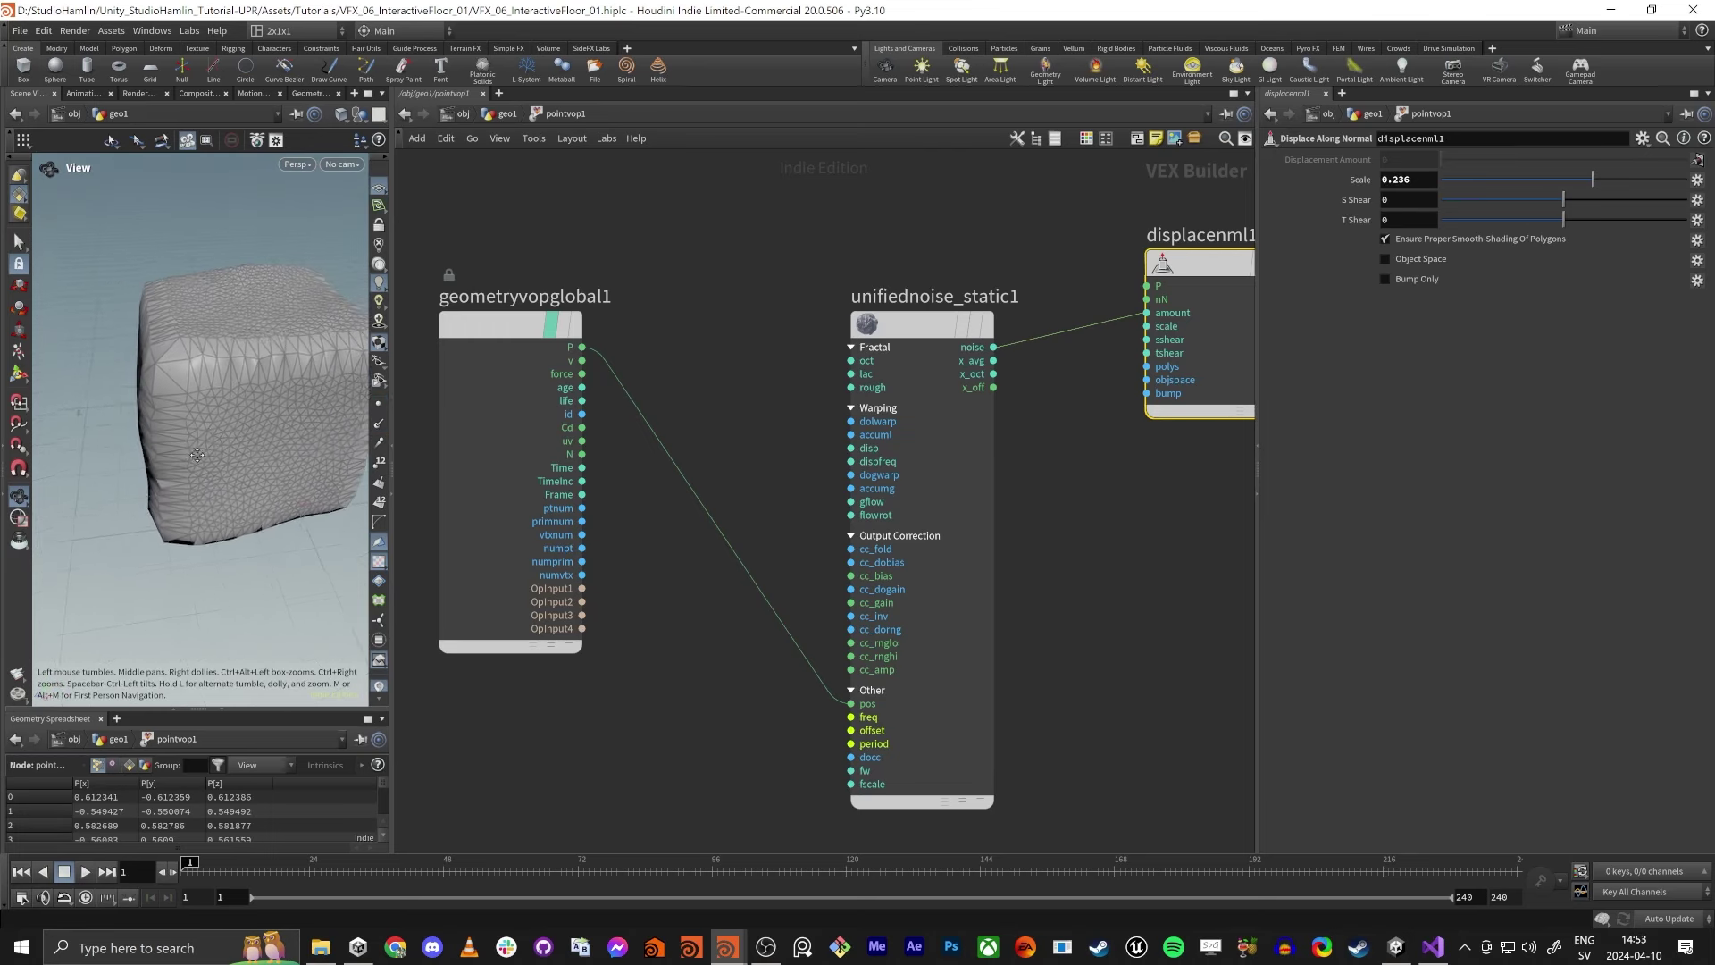
{"action": "left_click_drag", "start_coordinate": [196, 454], "coordinate": [258, 375]}
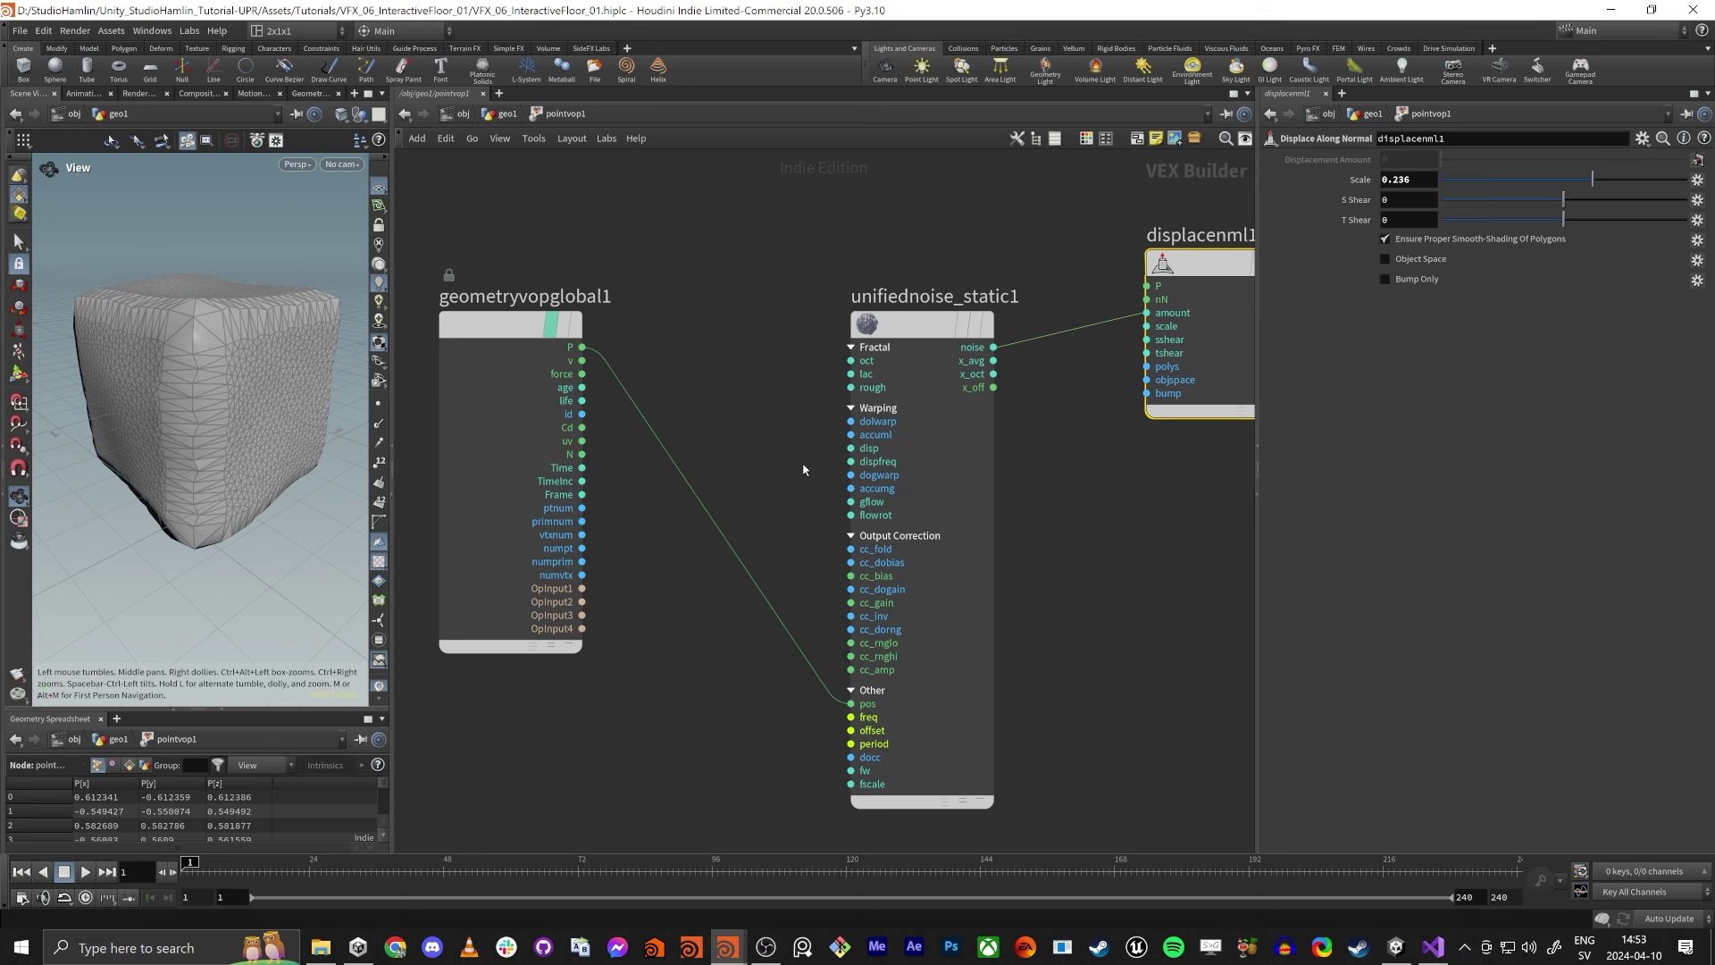
Set the Unified Noise - Static node's frequency to 7 and shift the node slightly.
{"action": "left_click", "coordinate": [911, 326]}
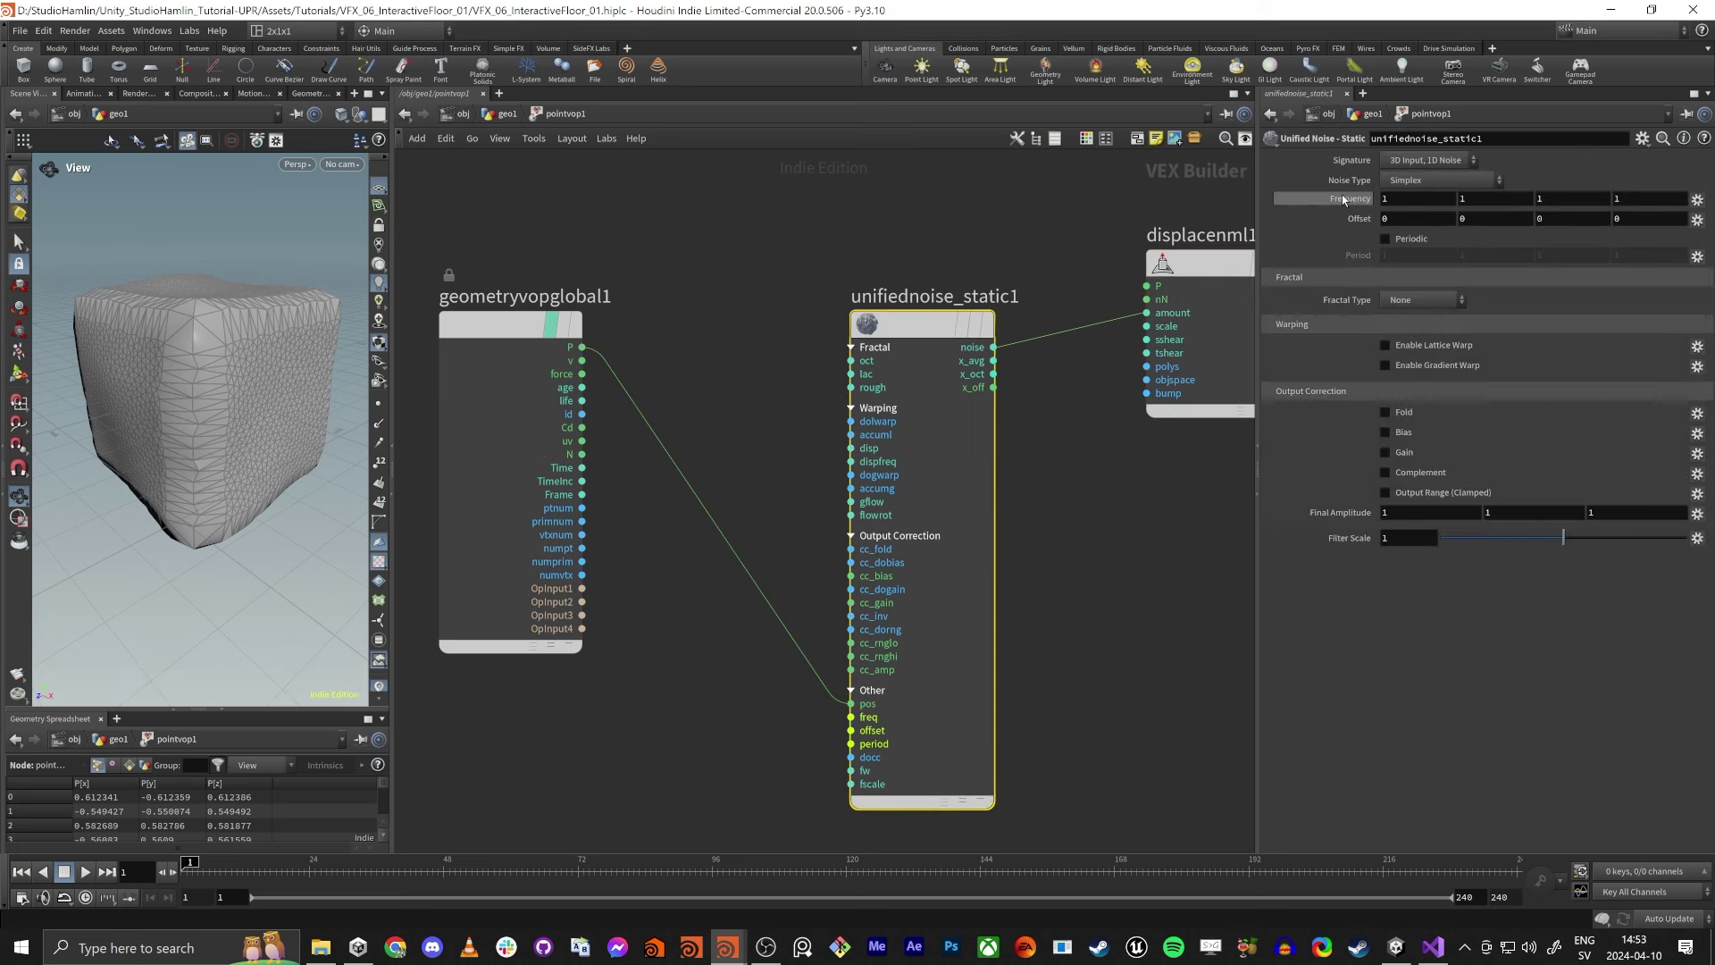
{"action": "mouse_move", "coordinate": [1332, 202]}
{"action": "middle_click_drag", "start_coordinate": [1340, 198], "coordinate": [1398, 183]}
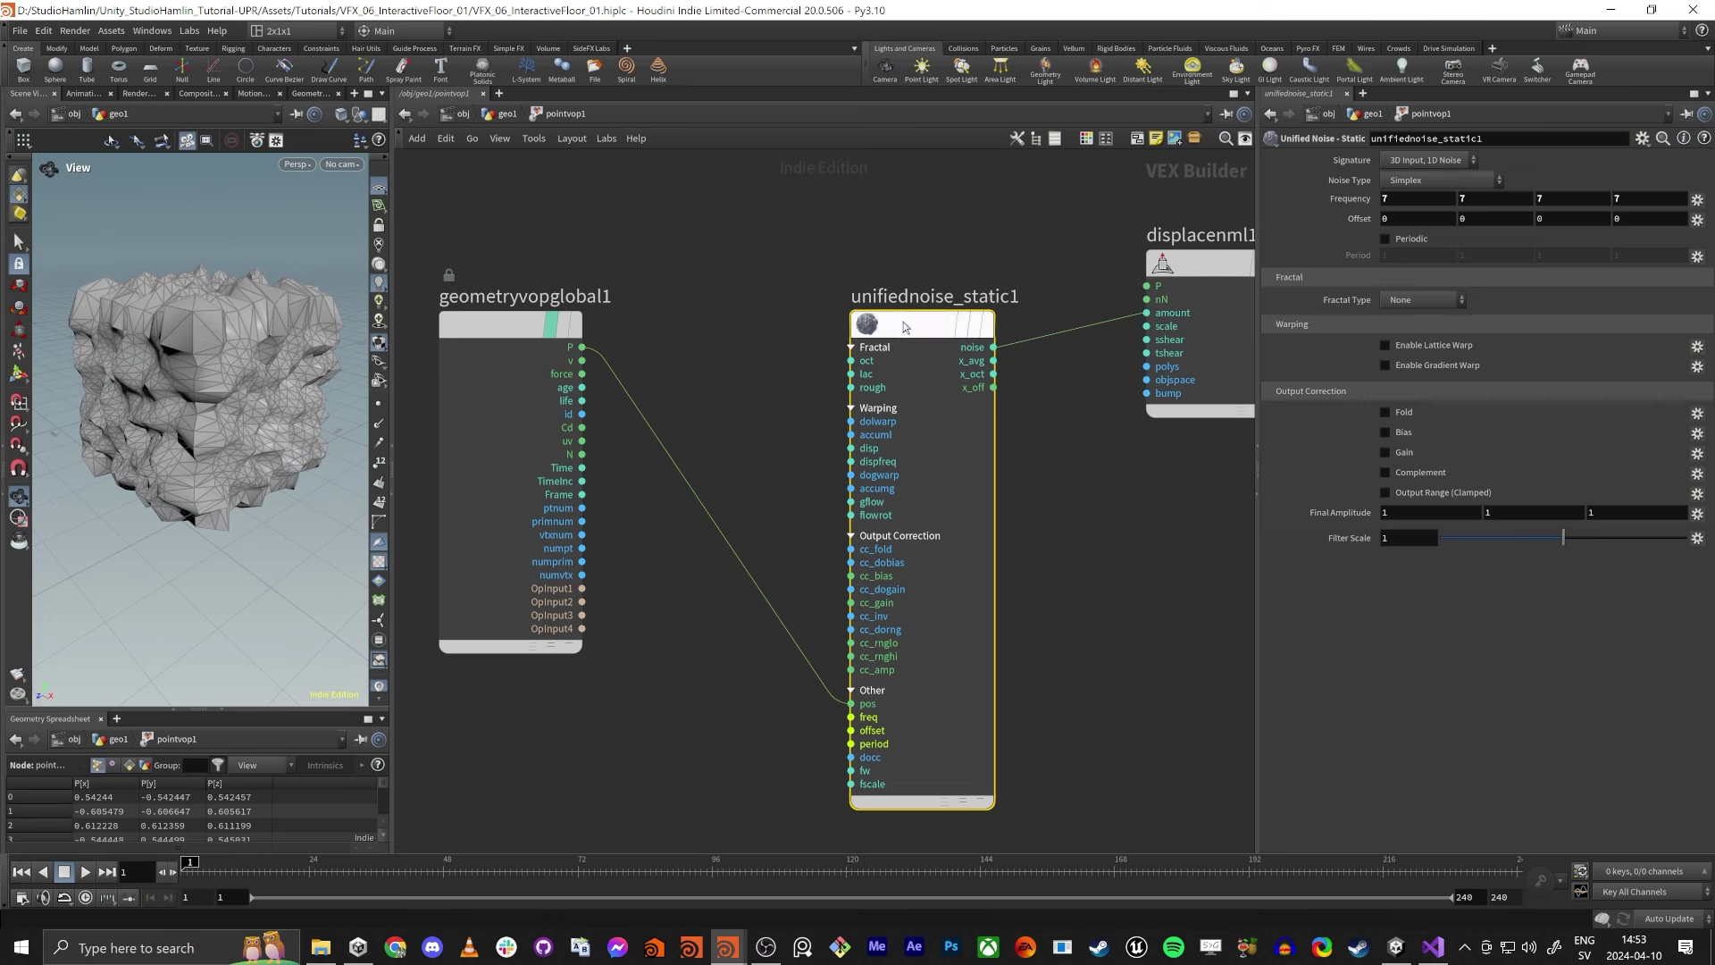
{"action": "left_click_drag", "start_coordinate": [905, 324], "coordinate": [915, 305]}
{"action": "left_click_drag", "start_coordinate": [268, 358], "coordinate": [234, 331], "text": "alt"}
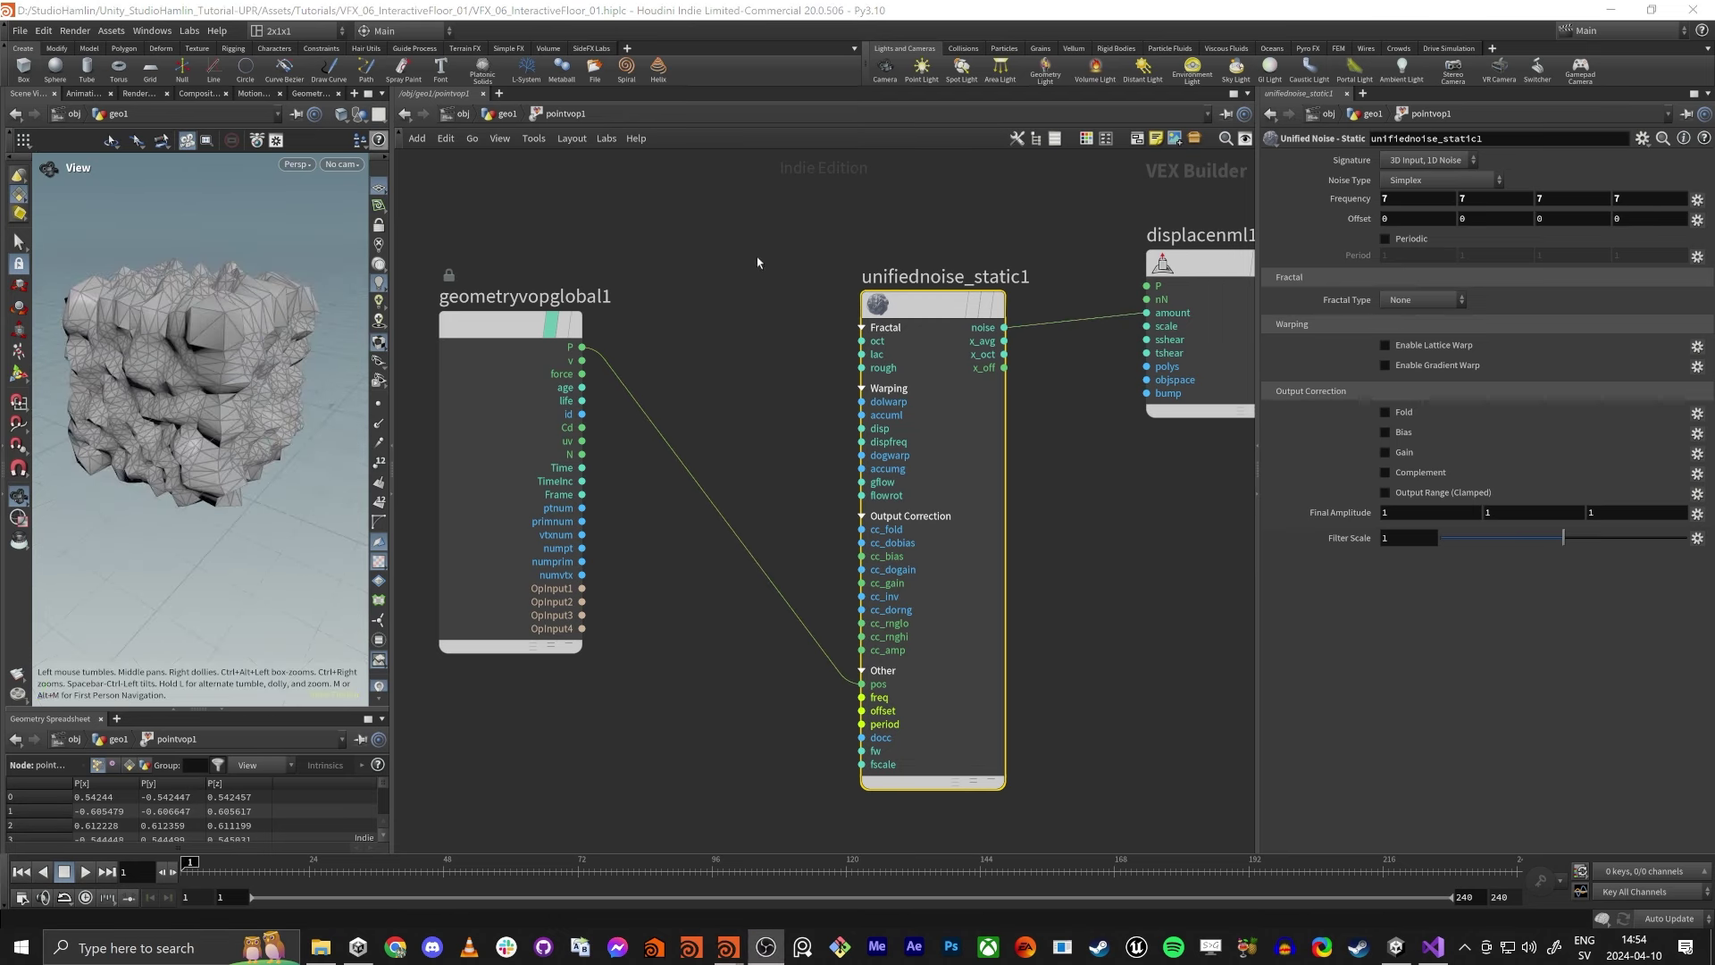
{"action": "middle_click_drag", "start_coordinate": [757, 257], "coordinate": [756, 250]}
{"action": "left_click_drag", "start_coordinate": [169, 358], "coordinate": [625, 347]}
Return to the geo1 network, display the remesh1 node and set its smoothing to 1.
{"action": "left_click", "coordinate": [501, 116]}
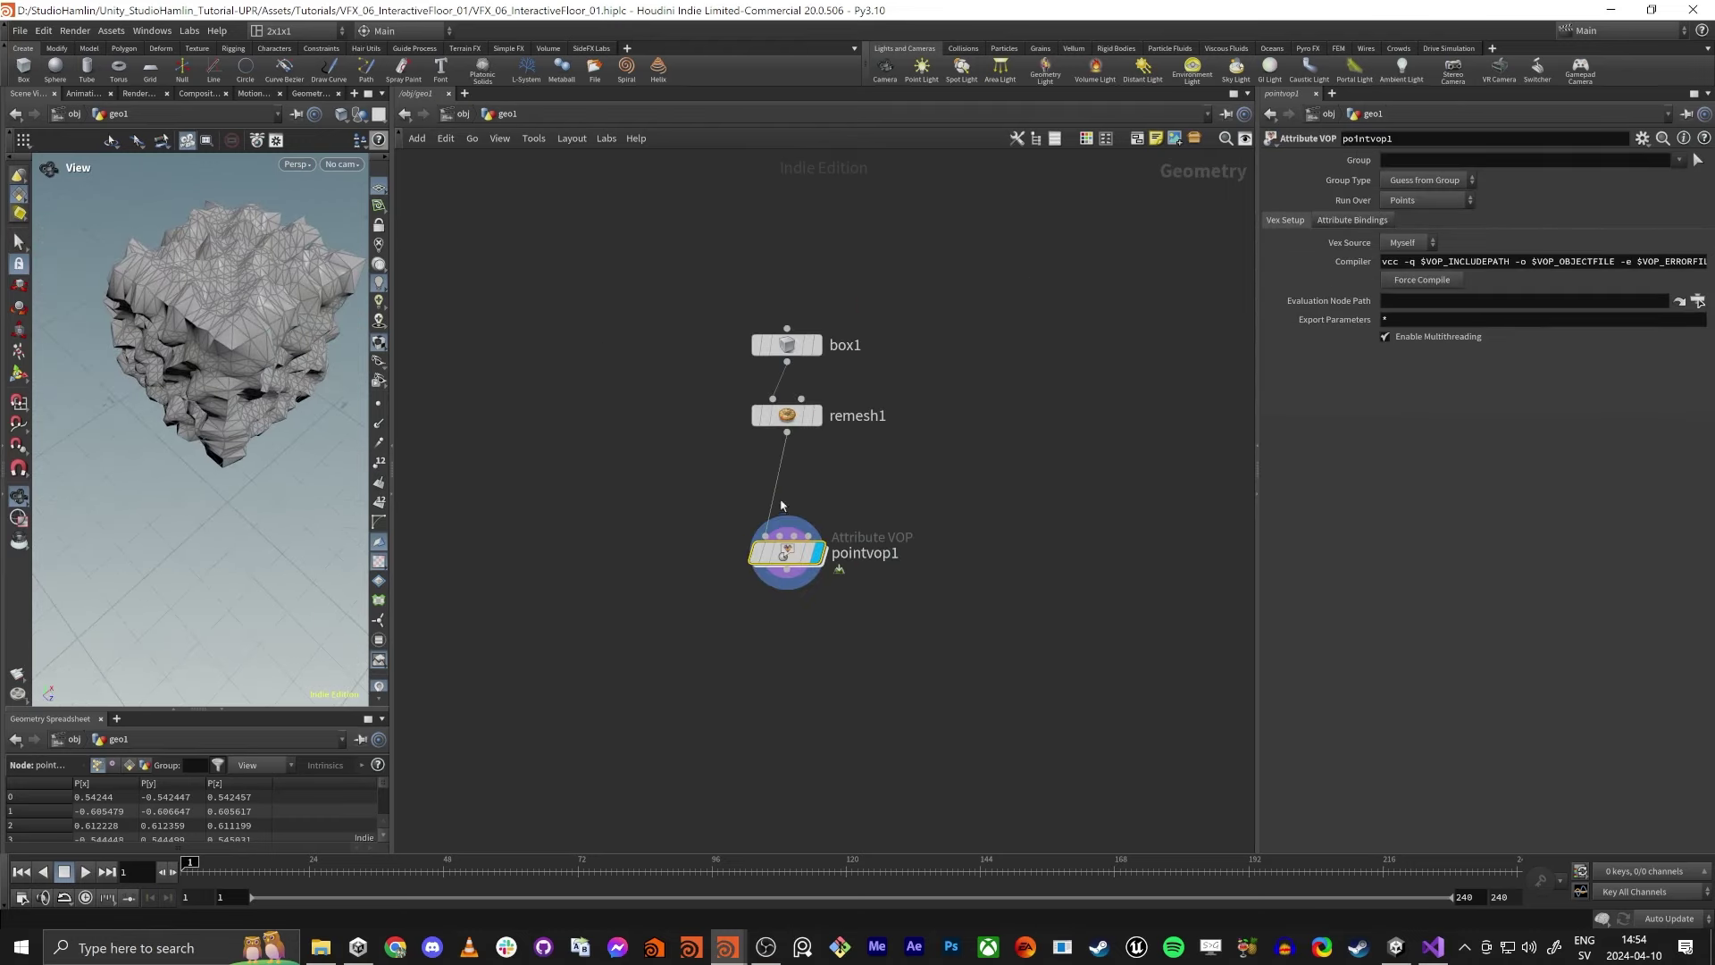
{"action": "left_click", "coordinate": [819, 417]}
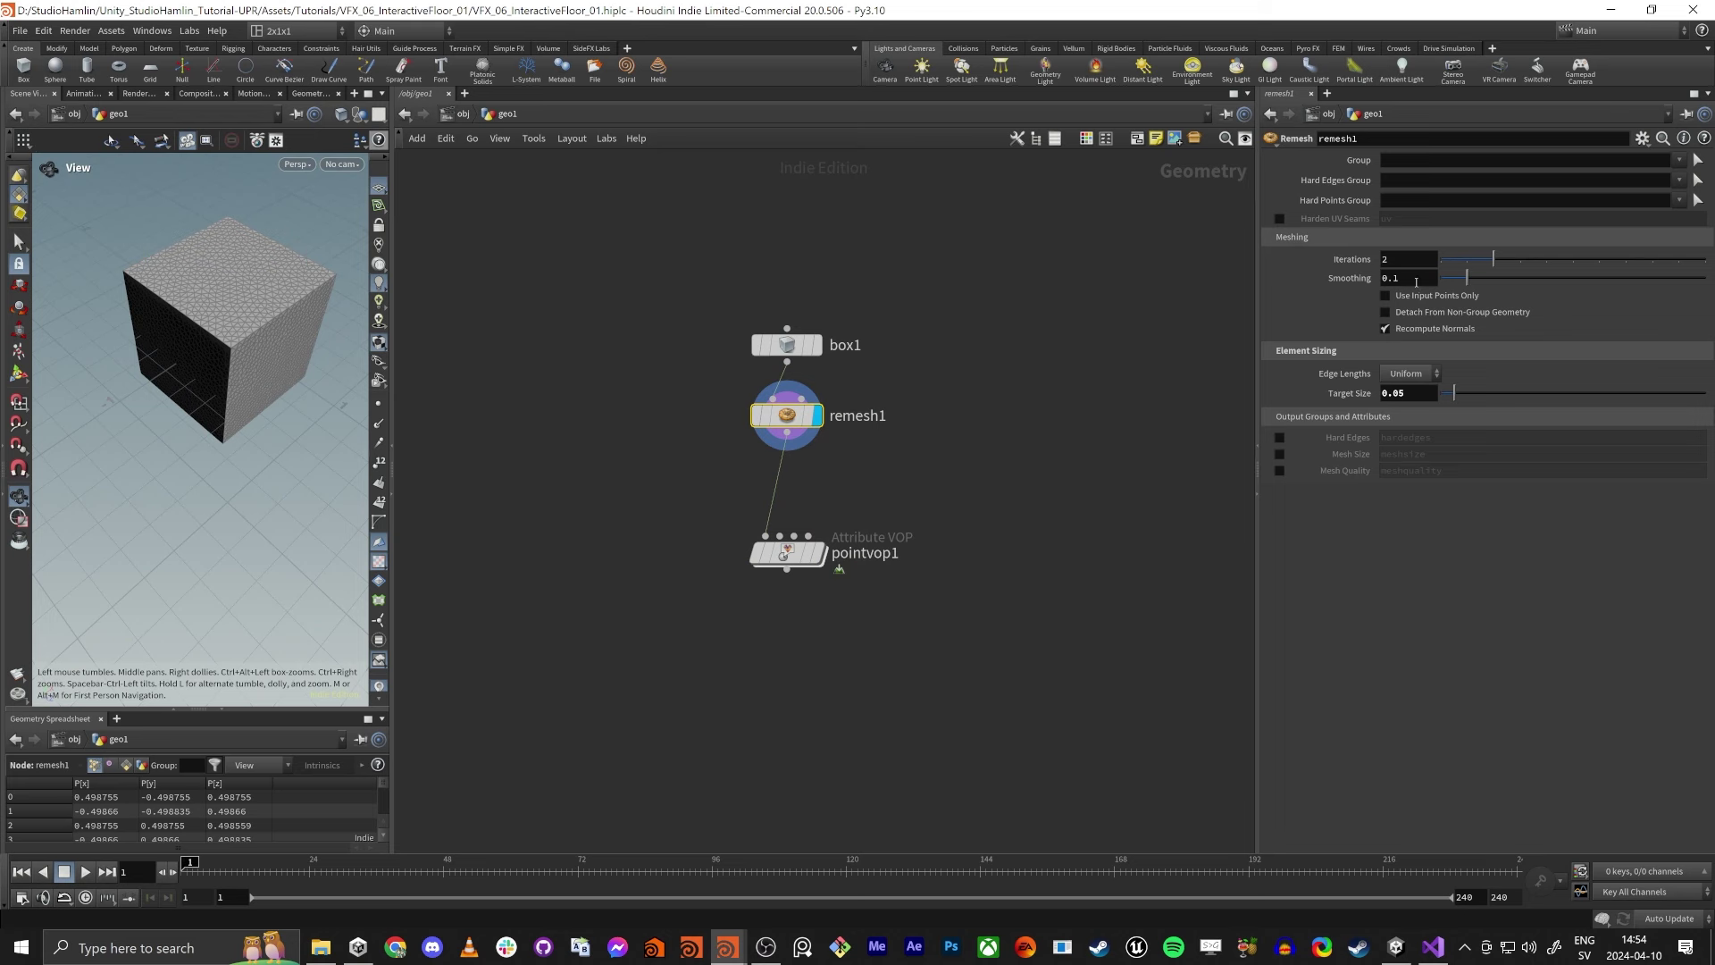
{"action": "left_click_drag", "start_coordinate": [1485, 284], "coordinate": [1705, 279]}
{"action": "left_click_drag", "start_coordinate": [201, 383], "coordinate": [191, 329]}
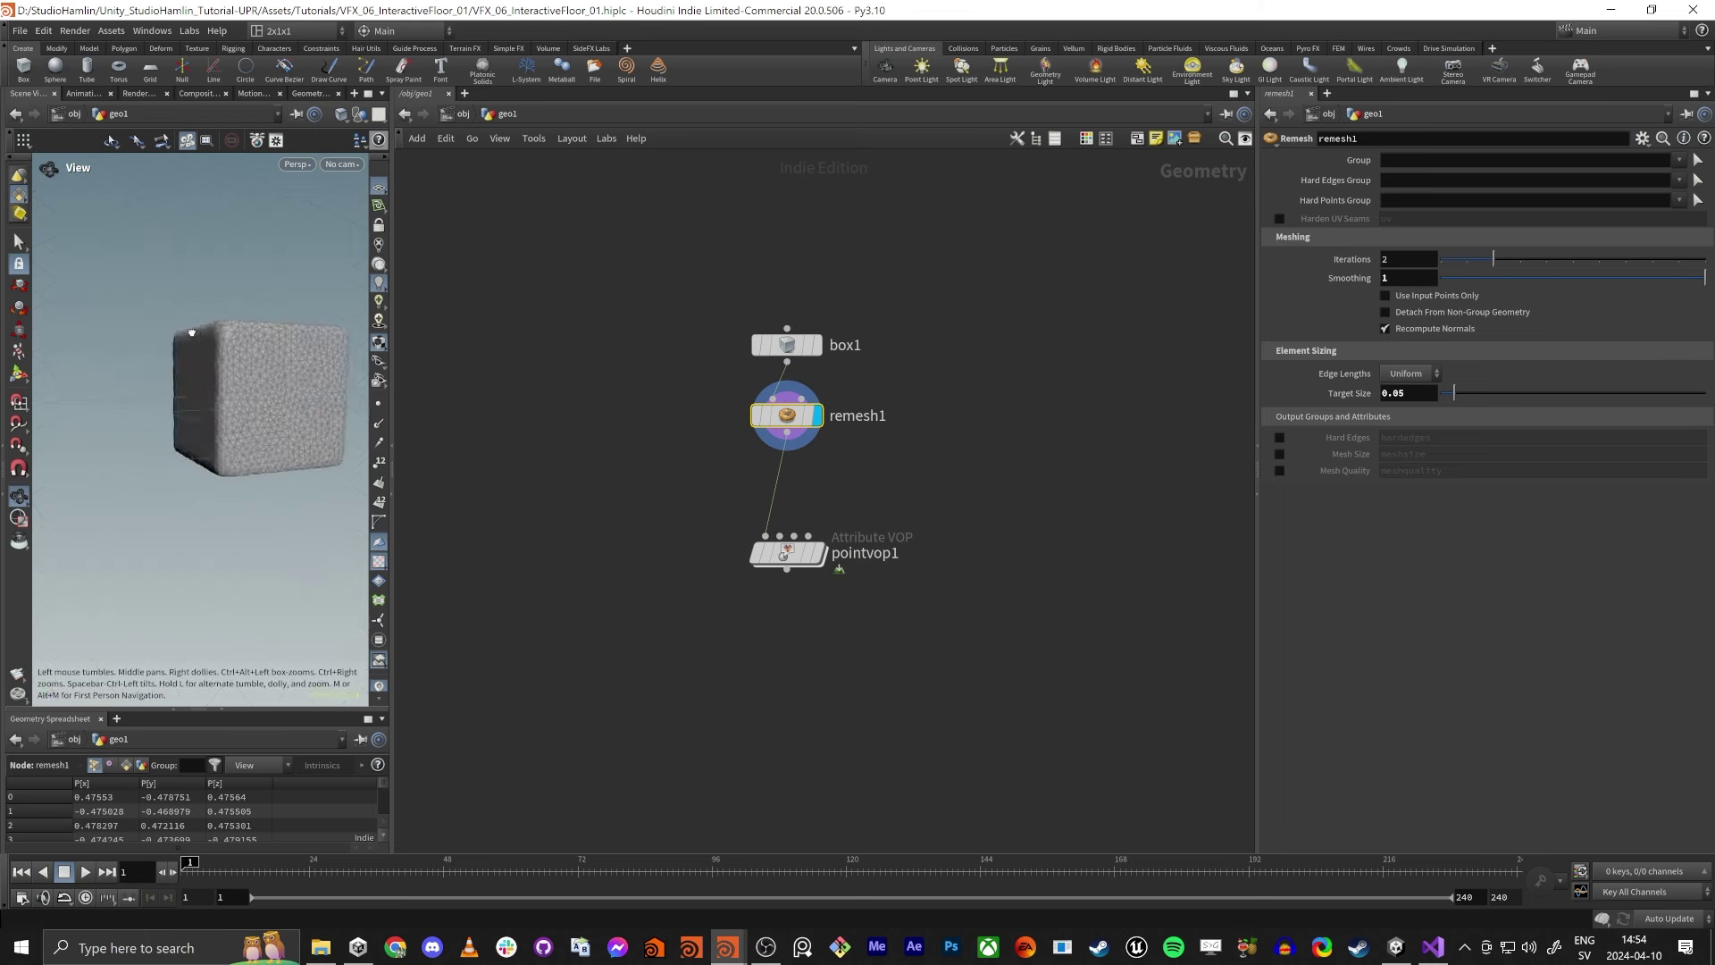
{"action": "right_click_drag", "start_coordinate": [191, 330], "coordinate": [207, 345]}
{"action": "left_click_drag", "start_coordinate": [206, 344], "coordinate": [212, 361]}
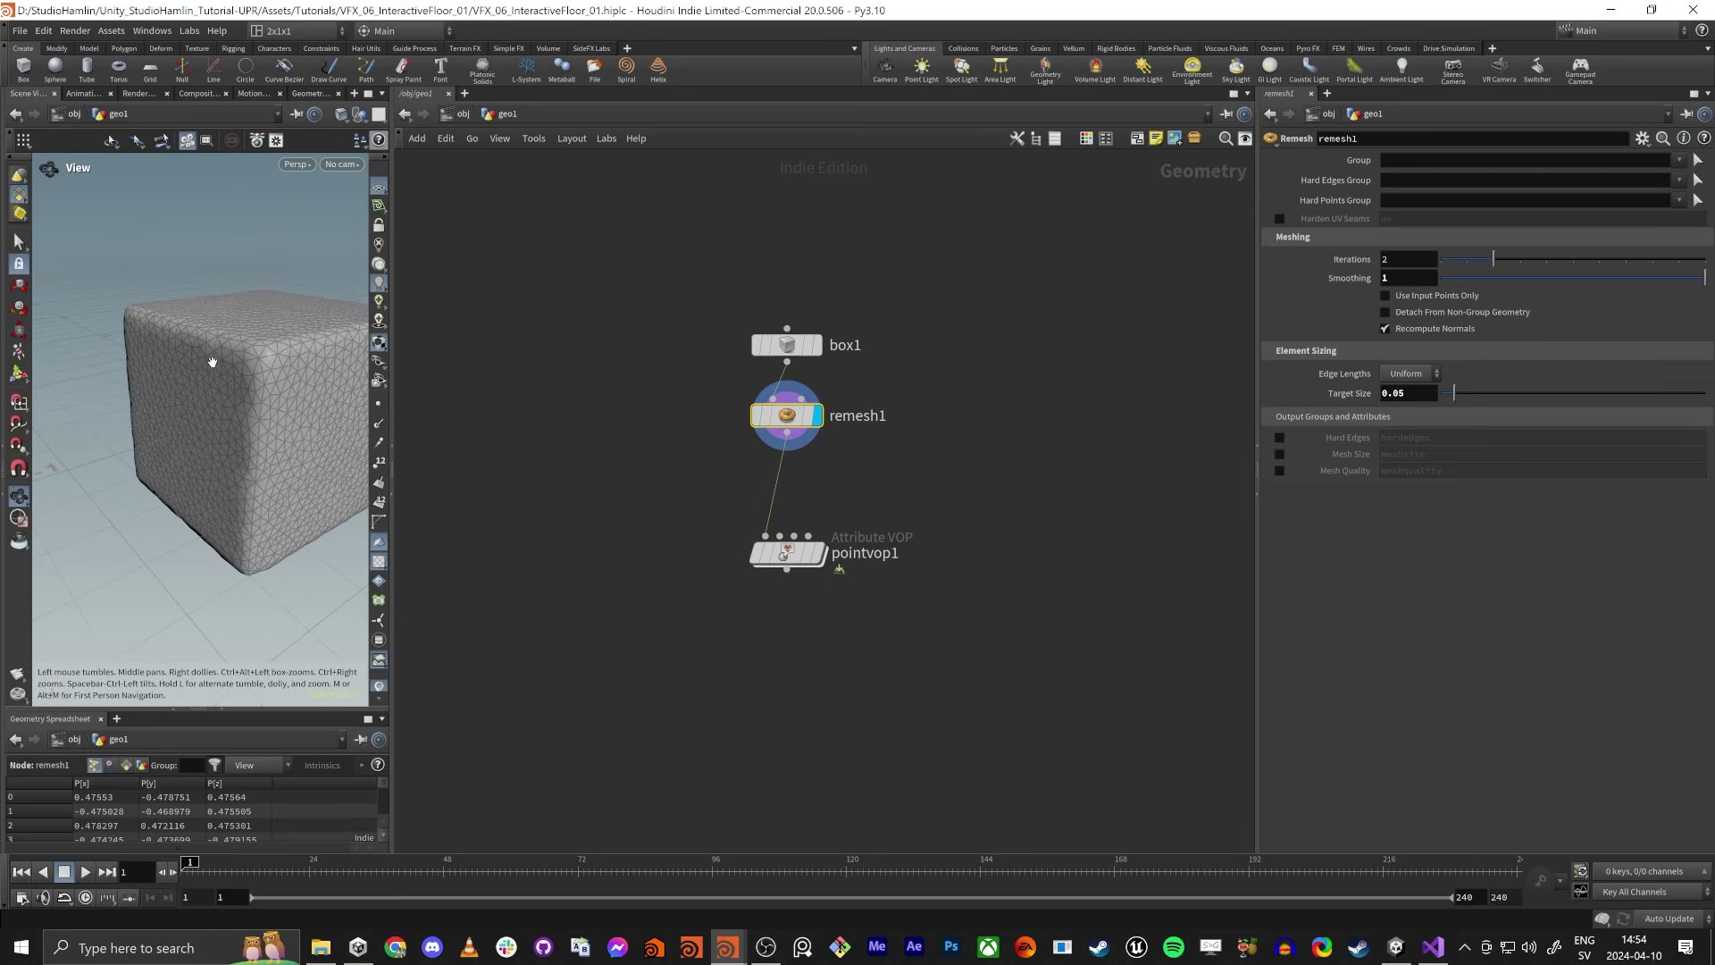
{"action": "middle_click_drag", "start_coordinate": [263, 332], "coordinate": [201, 313]}
{"action": "right_click_drag", "start_coordinate": [201, 313], "coordinate": [172, 353]}
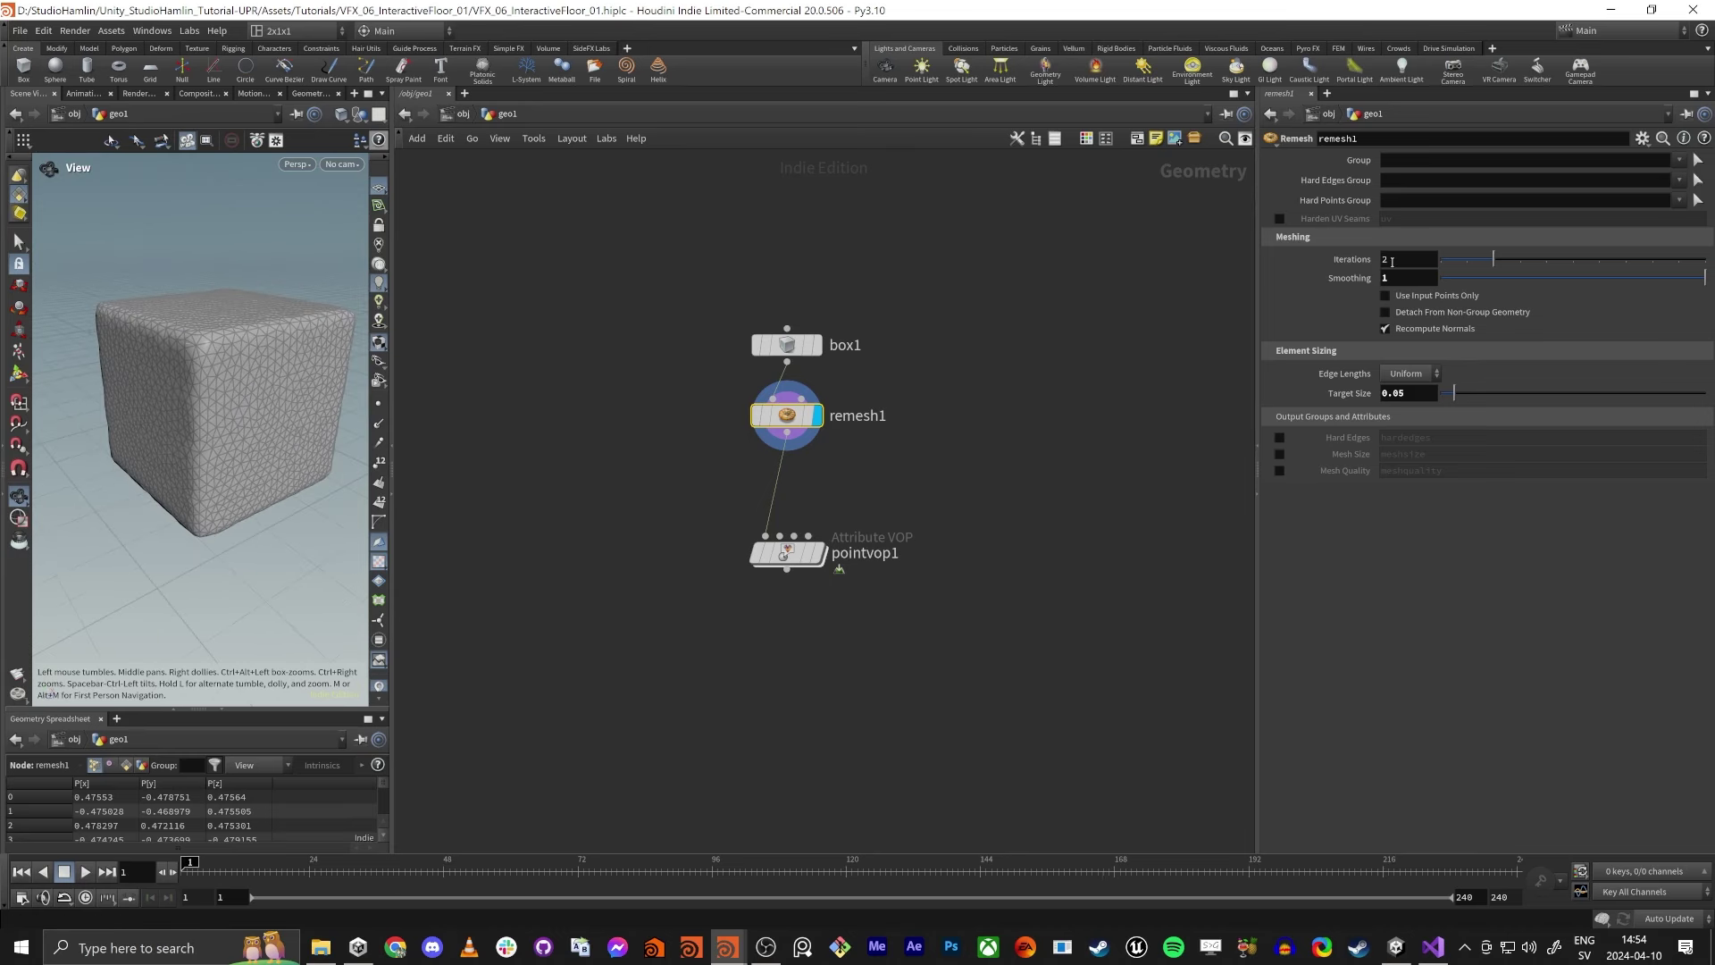
Set the remesh1 node's iterations to 10 and check the rounded cube.
{"action": "left_click_drag", "start_coordinate": [1504, 264], "coordinate": [1705, 259]}
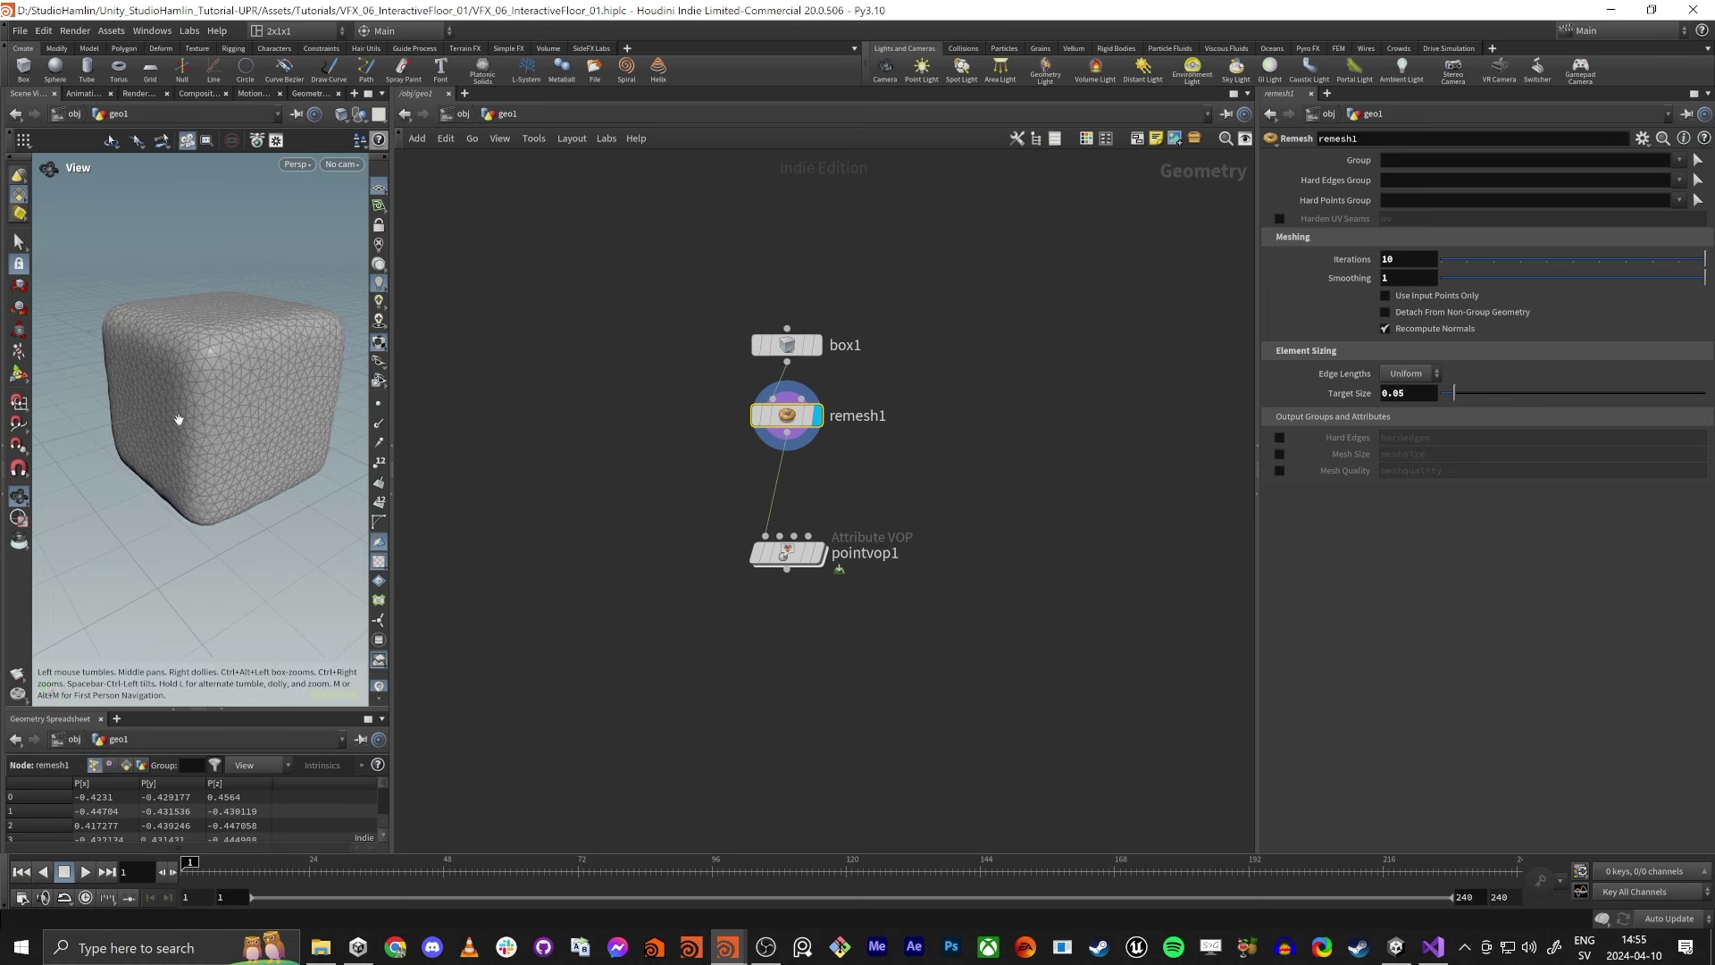
{"action": "left_click_drag", "start_coordinate": [176, 421], "coordinate": [250, 376]}
{"action": "scroll", "coordinate": [249, 376], "scroll_direction": "down", "scroll_amount": 5}
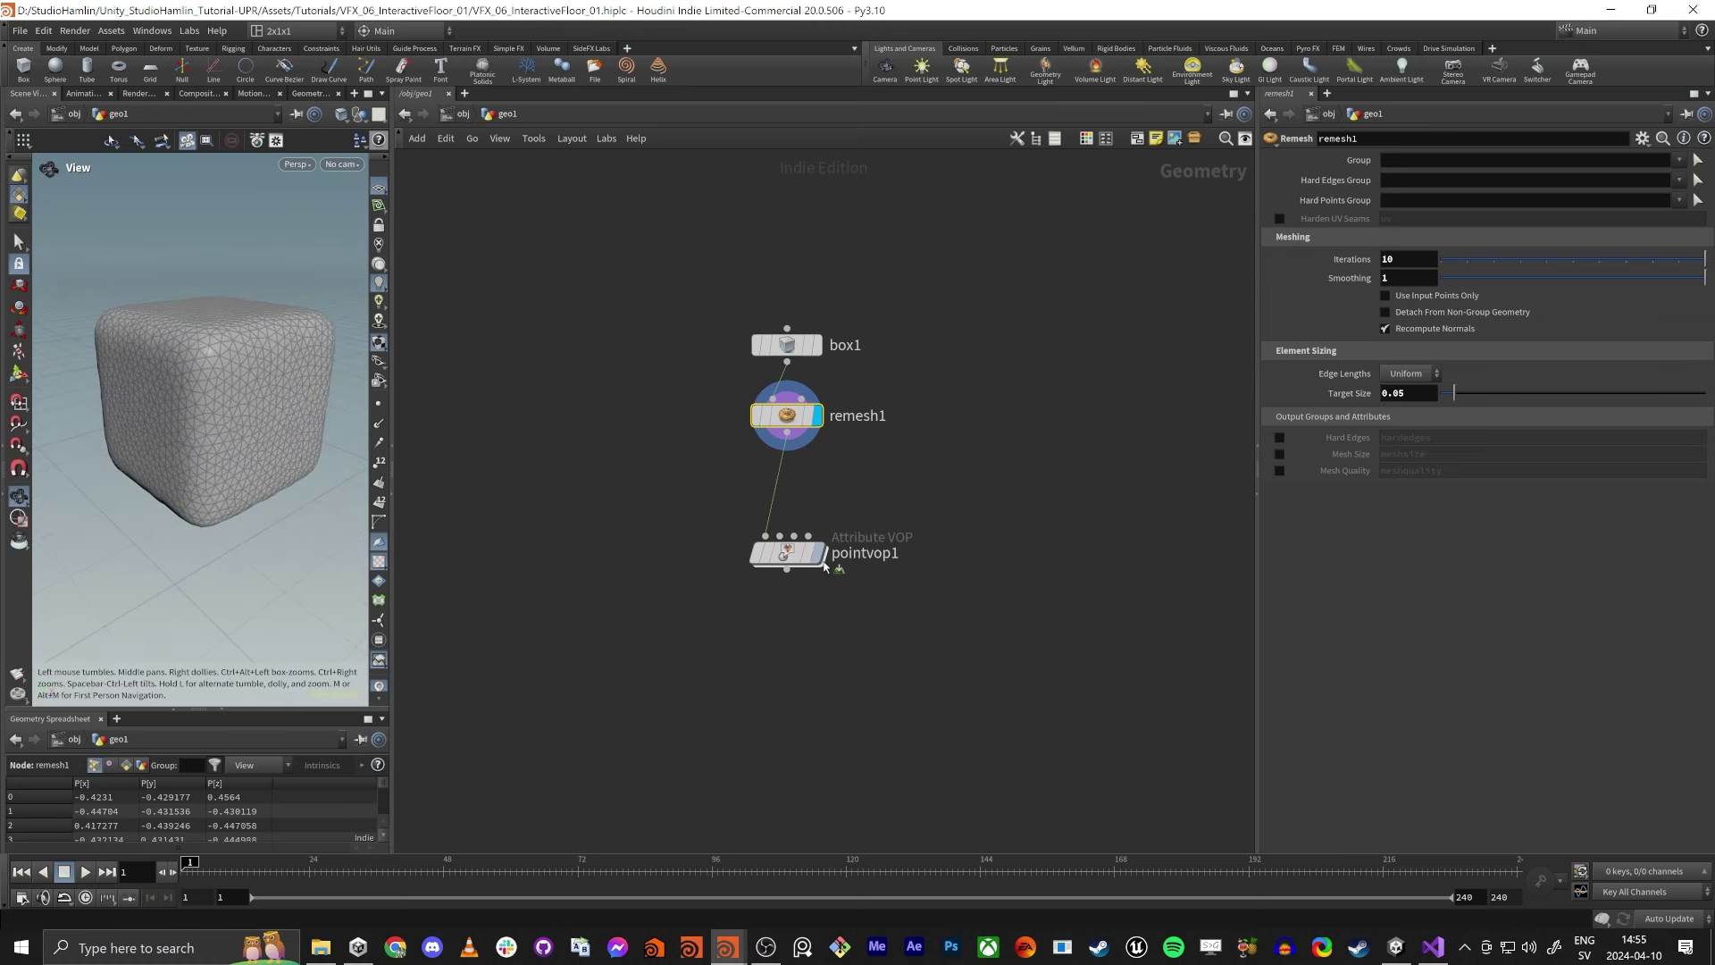
{"action": "scroll", "coordinate": [274, 405], "scroll_direction": "up", "scroll_amount": 5}
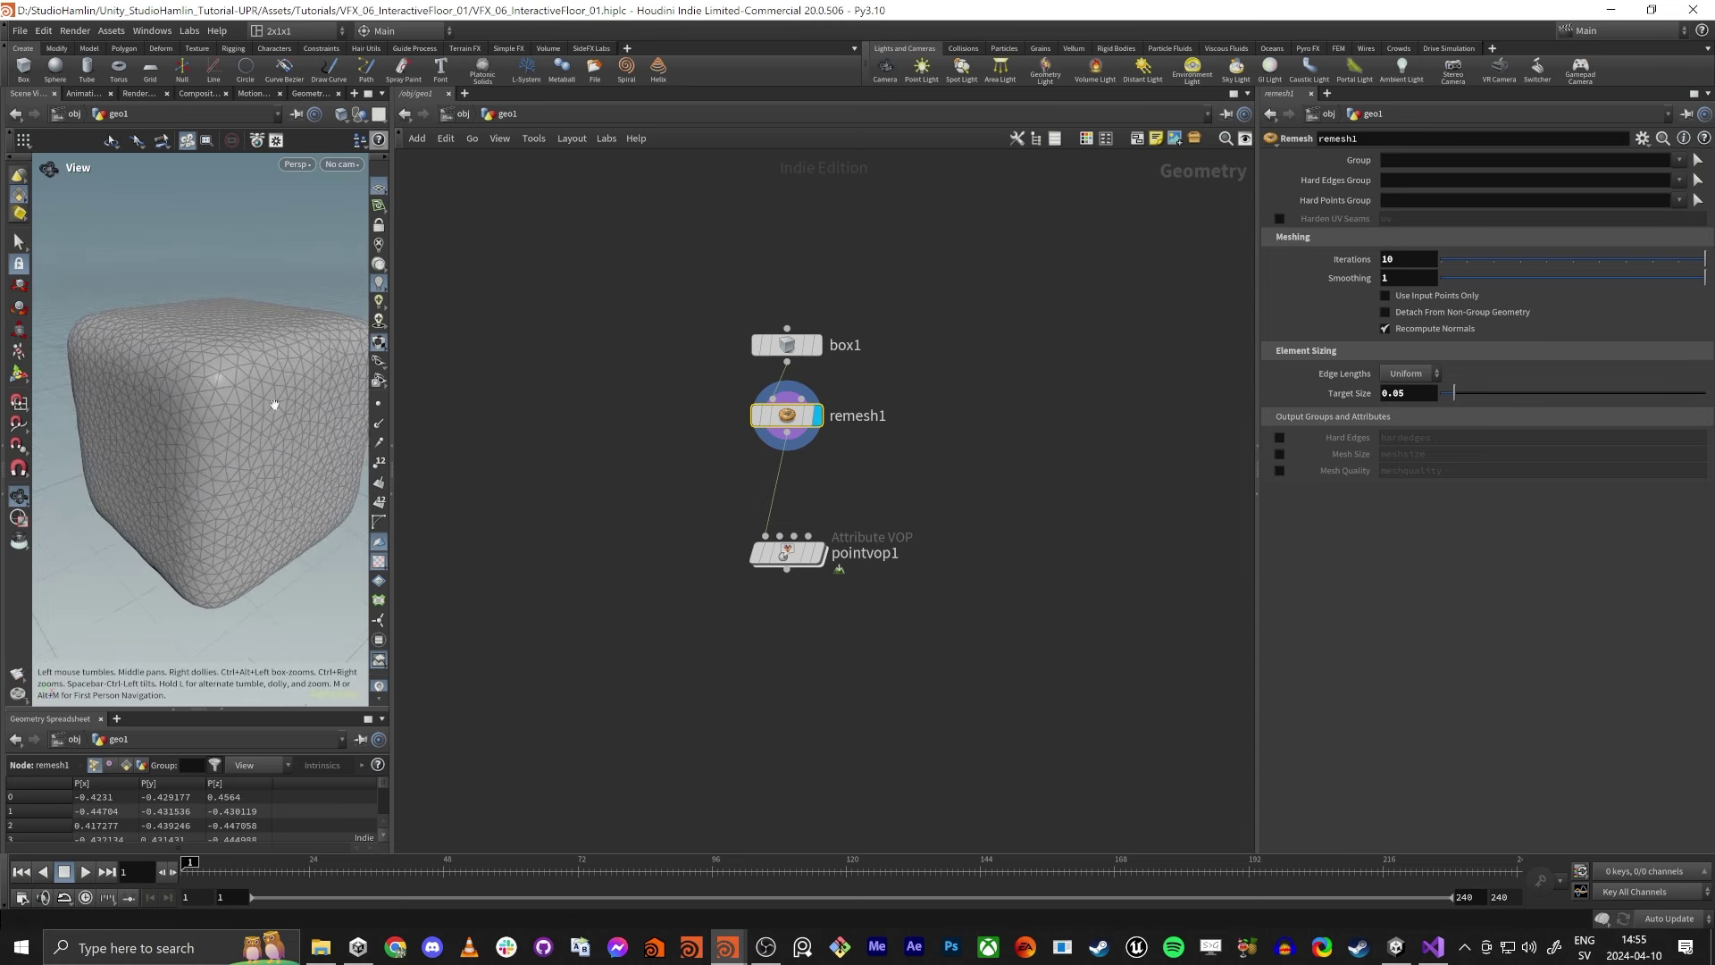
Widen the scene viewport and display the pointvop1 node's displaced cube.
{"action": "left_click_drag", "start_coordinate": [391, 434], "coordinate": [500, 433]}
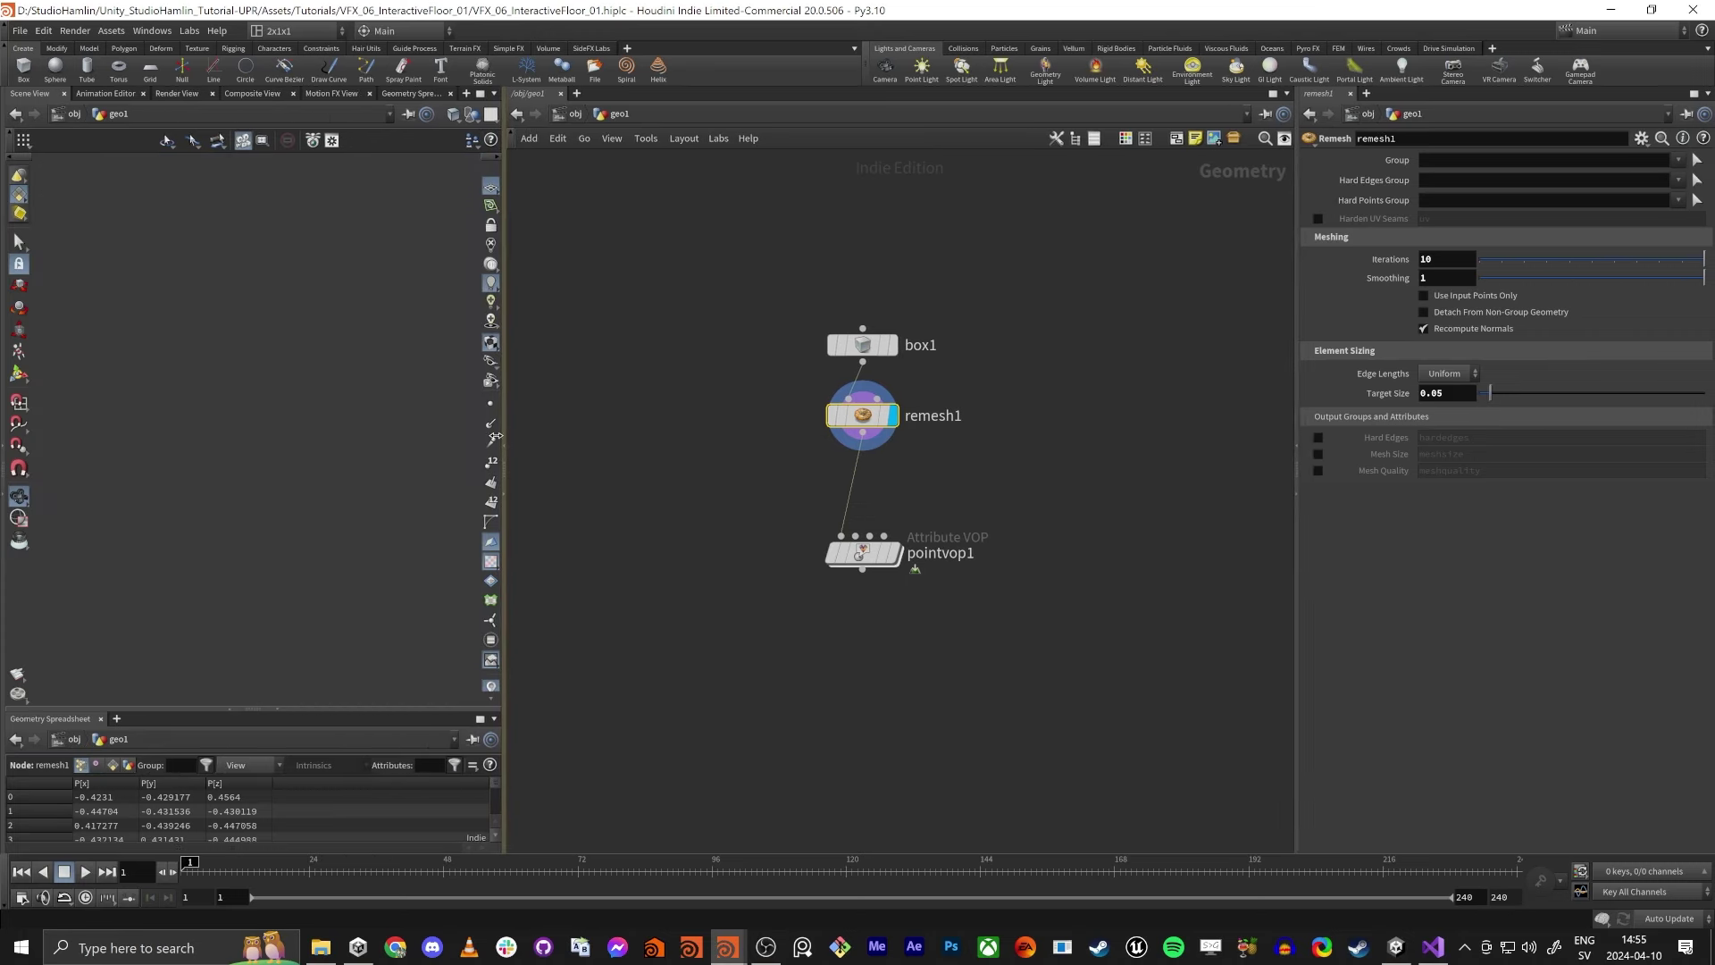
{"action": "left_click", "coordinate": [891, 553]}
{"action": "left_click", "coordinate": [871, 554]}
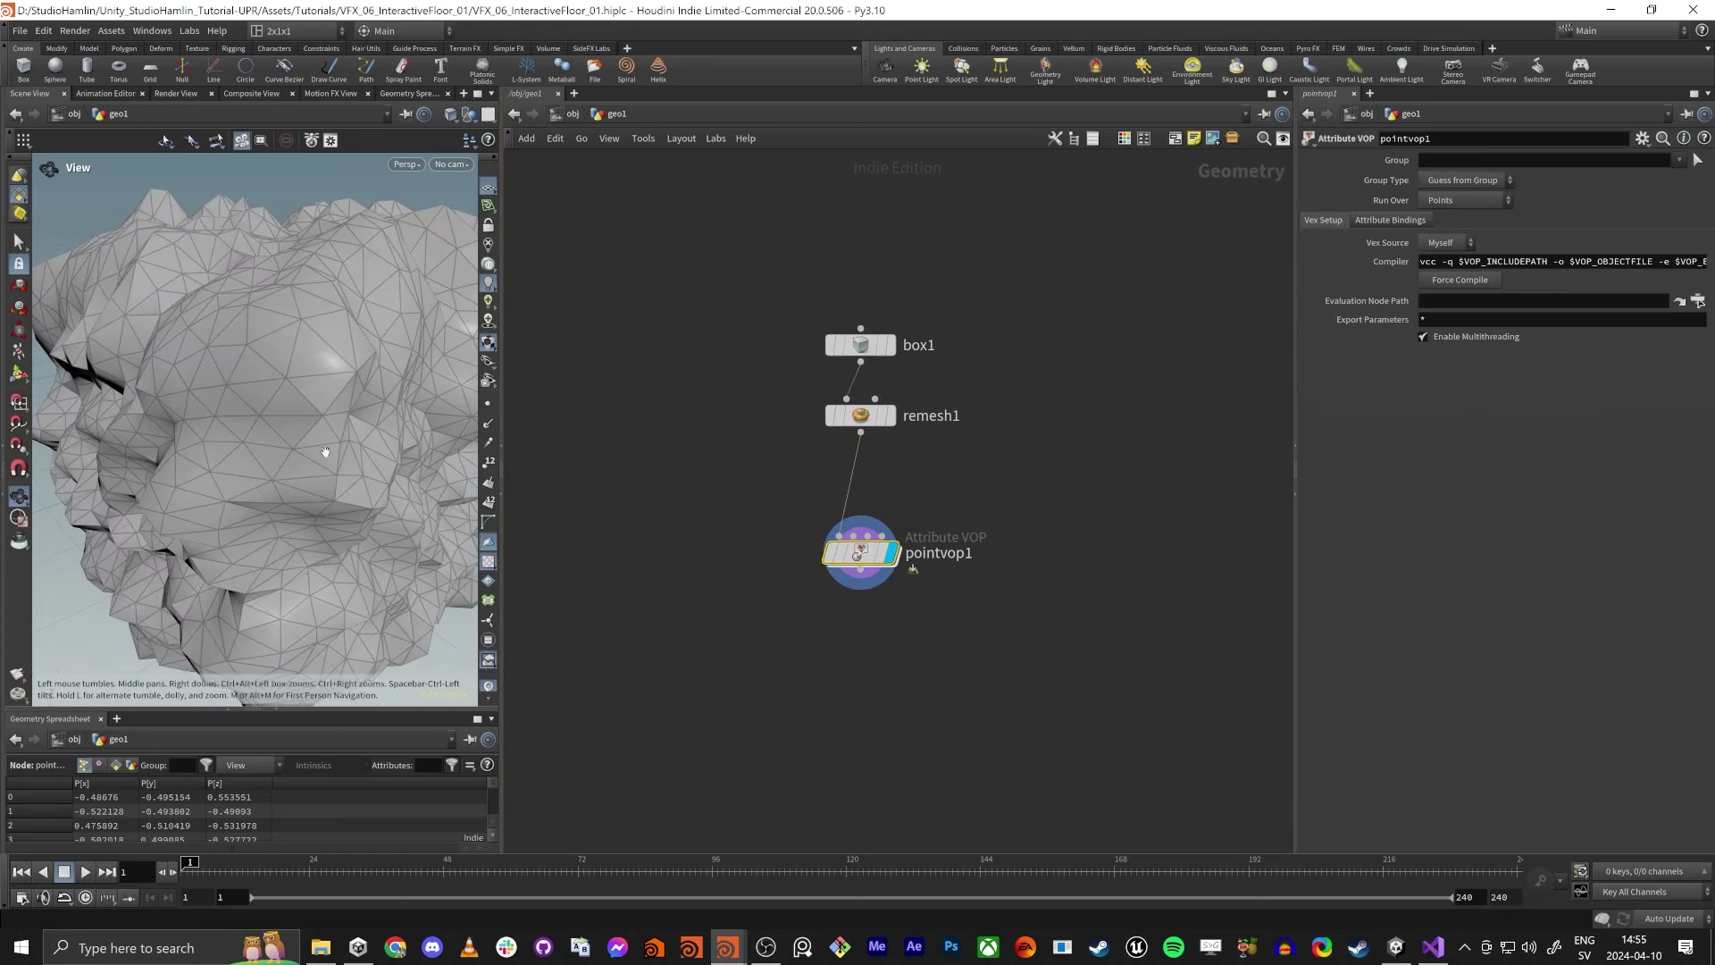
{"action": "scroll", "coordinate": [312, 437], "scroll_direction": "down", "scroll_amount": 4}
{"action": "left_click_drag", "start_coordinate": [306, 432], "coordinate": [252, 398]}
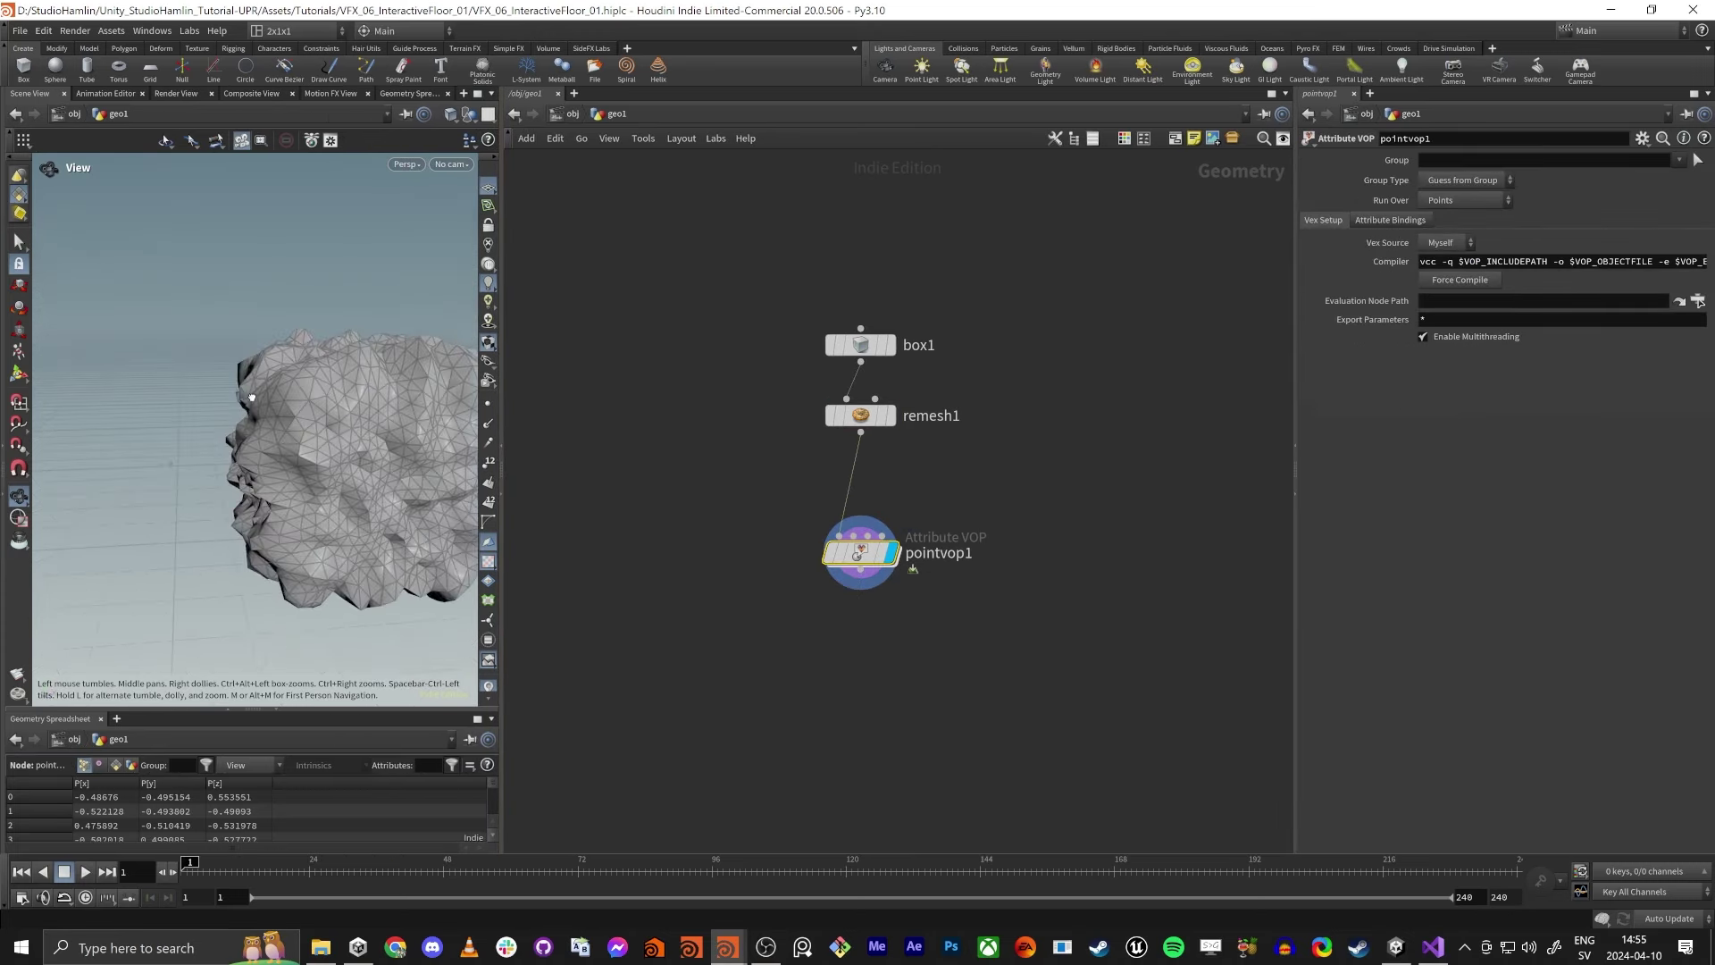
Open the pointvop1 network and lower the Displace Along Normal node's scale to about 0.101.
{"action": "double_click", "coordinate": [880, 555]}
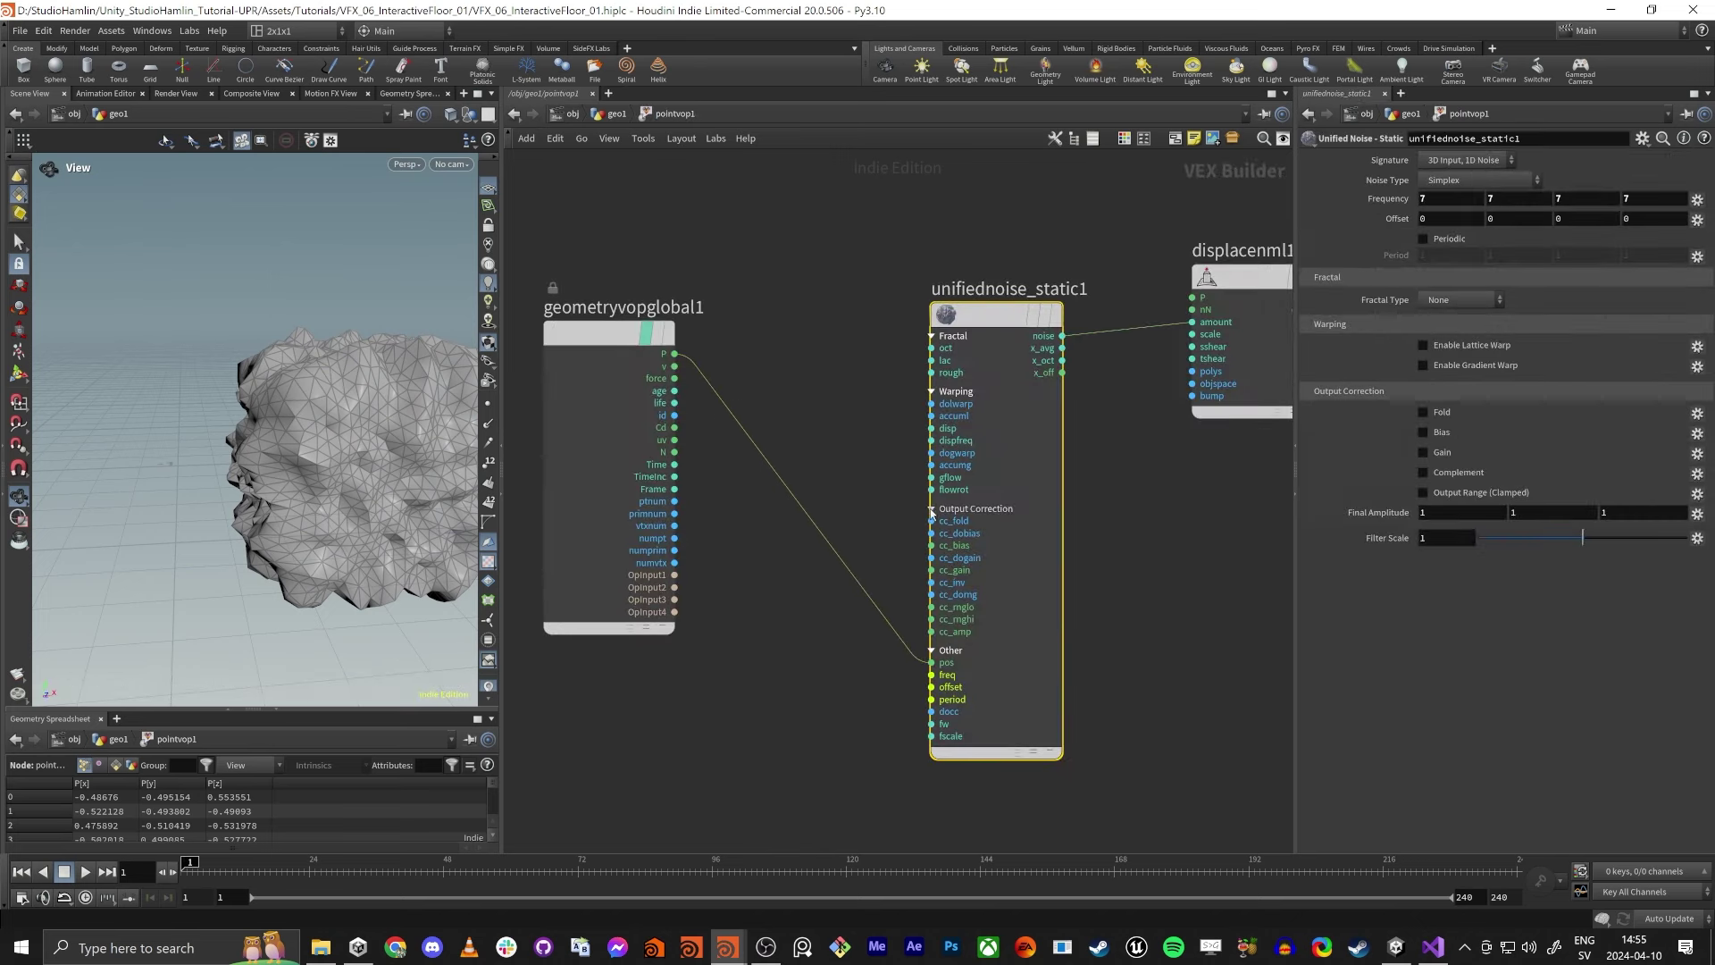
{"action": "middle_click_drag", "start_coordinate": [1286, 339], "coordinate": [1011, 393]}
{"action": "left_click", "coordinate": [1012, 393]}
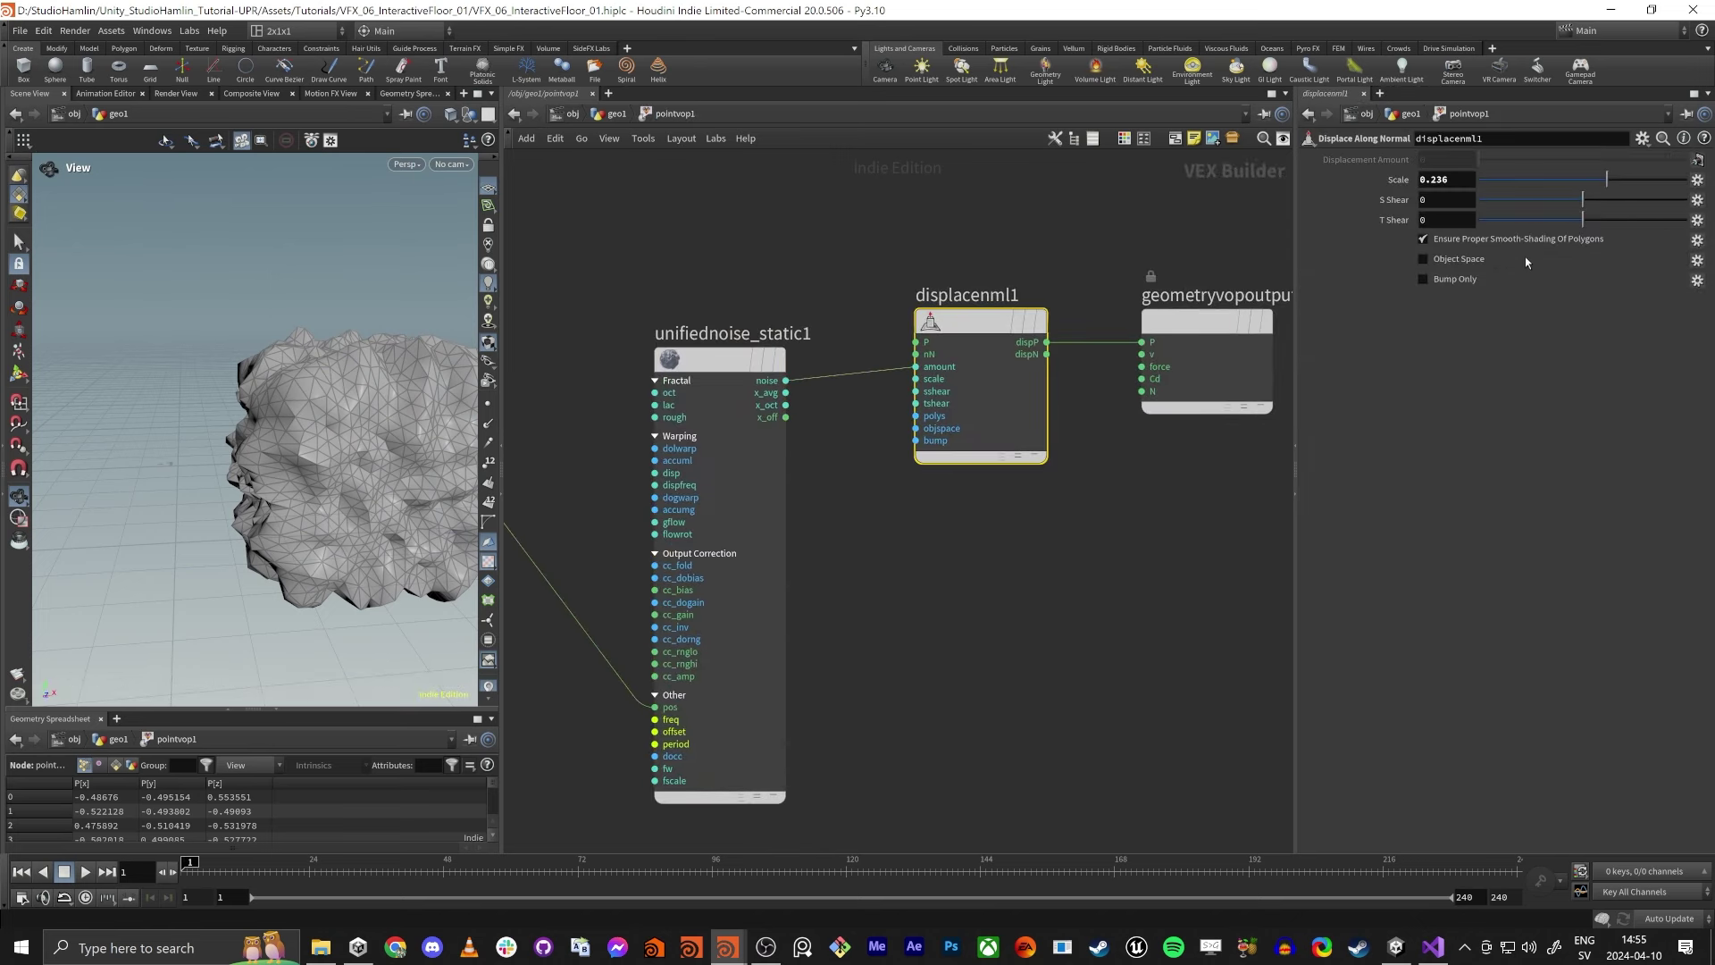
{"action": "left_click_drag", "start_coordinate": [1604, 187], "coordinate": [1597, 187]}
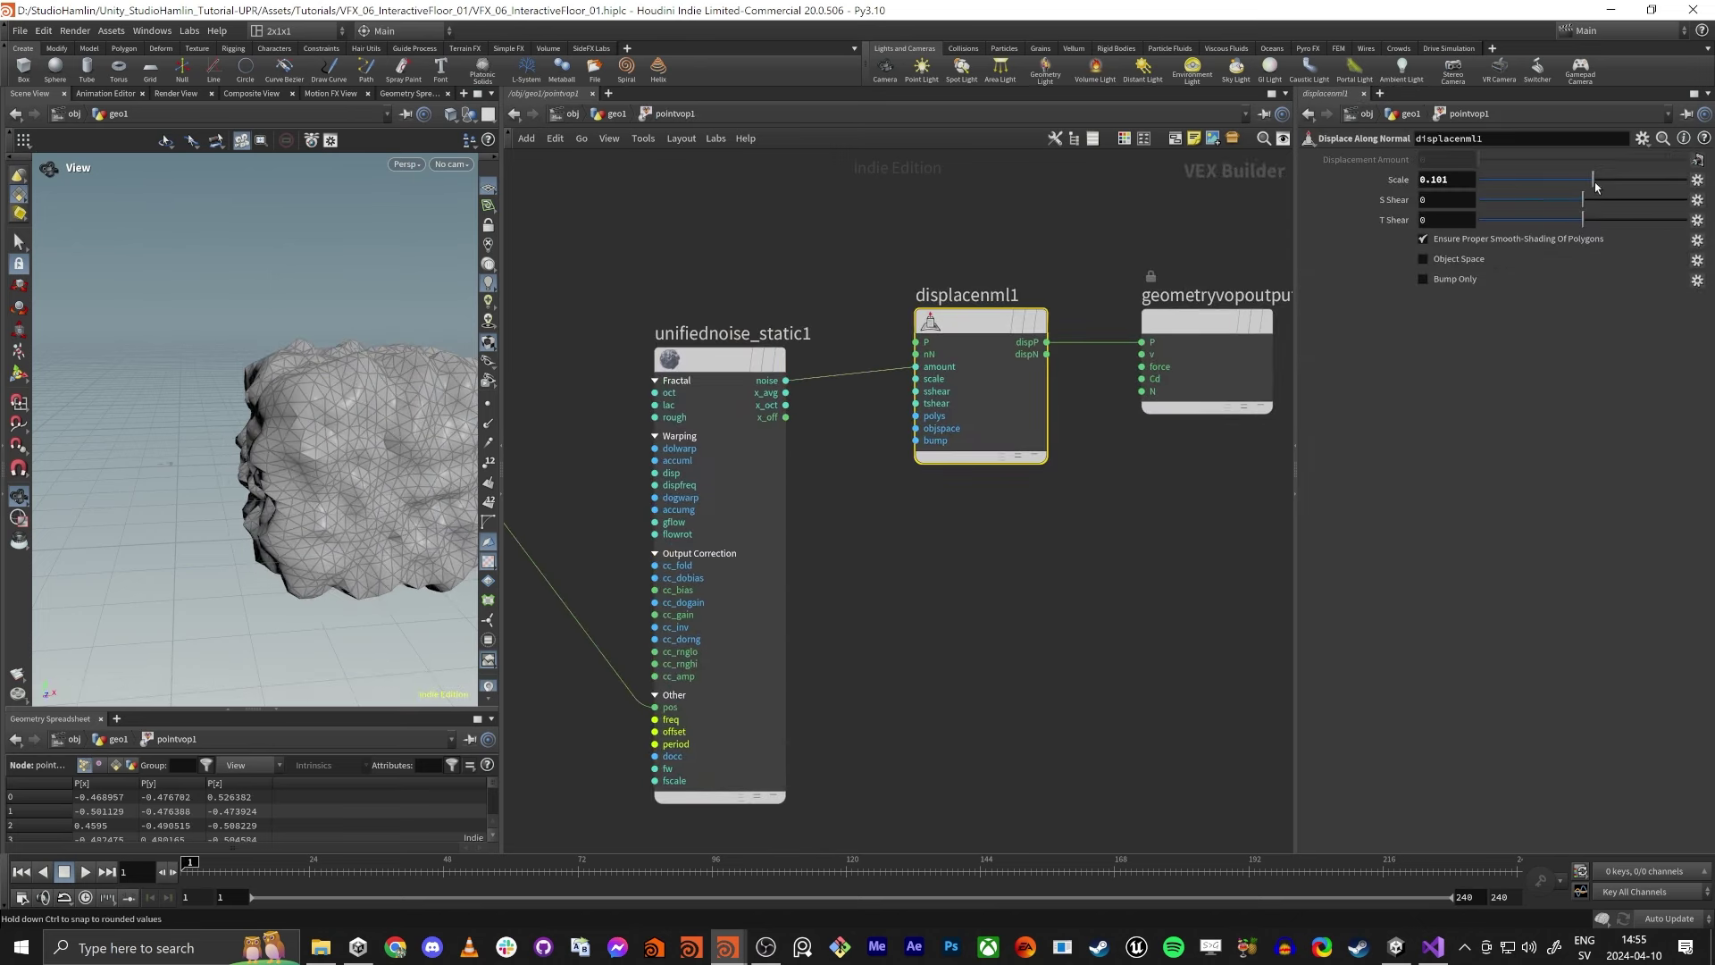
{"action": "left_click_drag", "start_coordinate": [134, 375], "coordinate": [433, 483]}
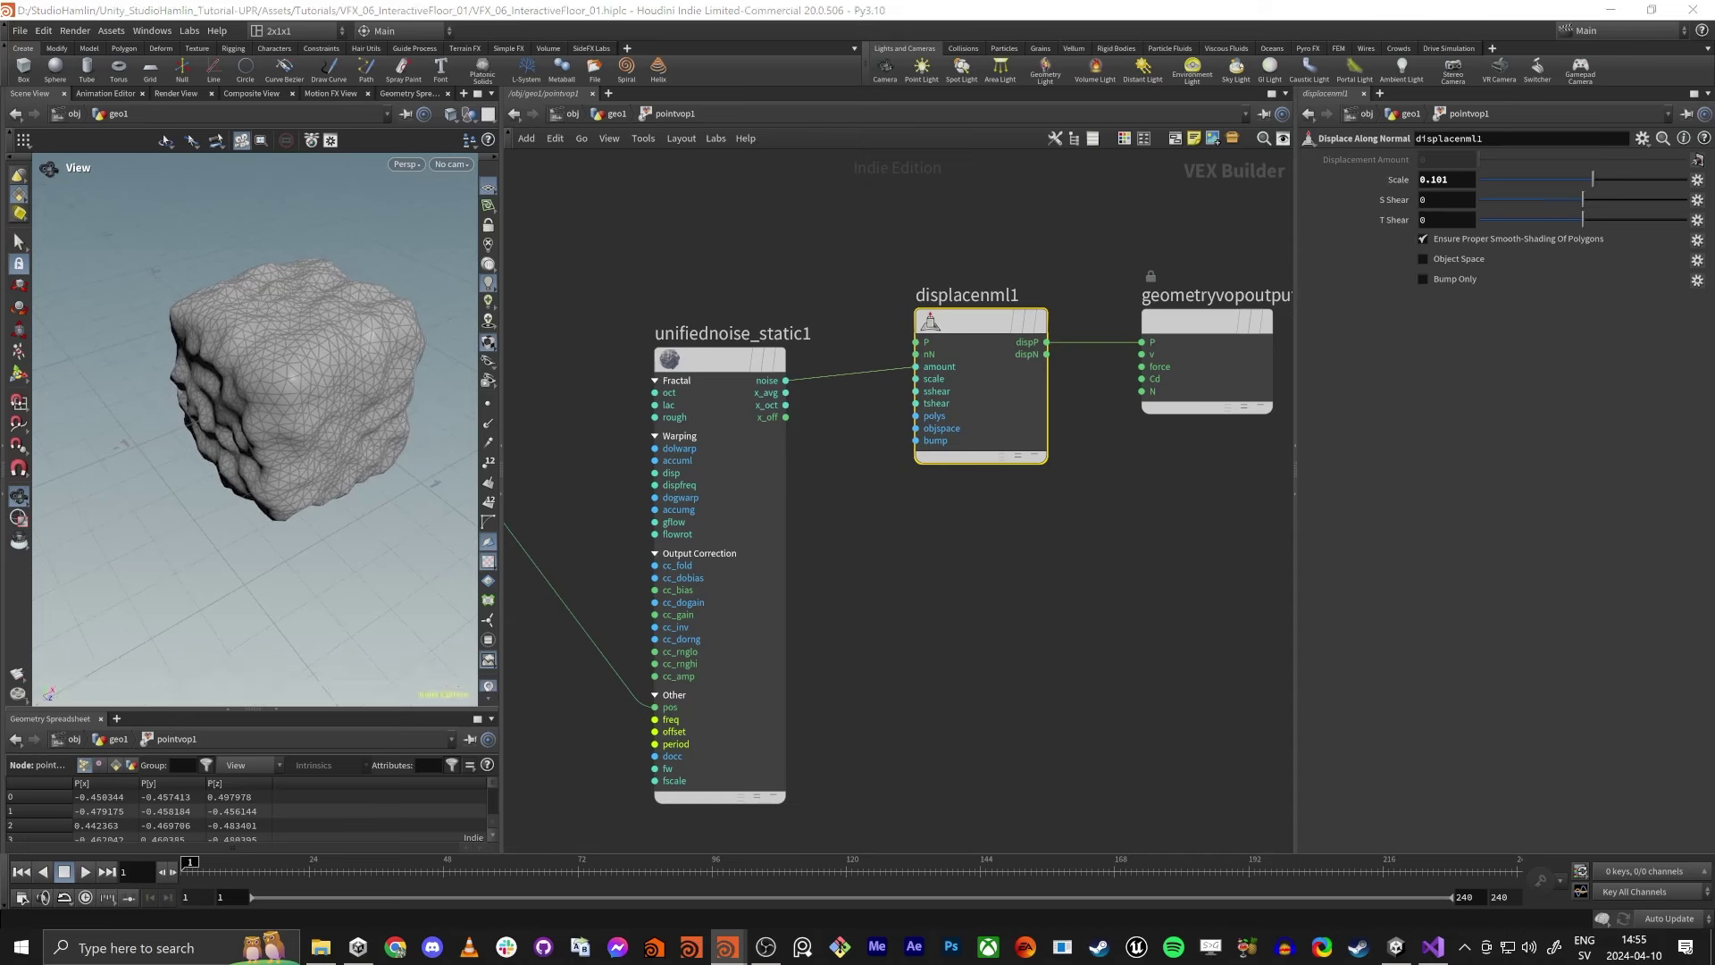
Try the Worley Cellular F1 noise type on the Unified Noise - Static node.
{"action": "left_click", "coordinate": [688, 368]}
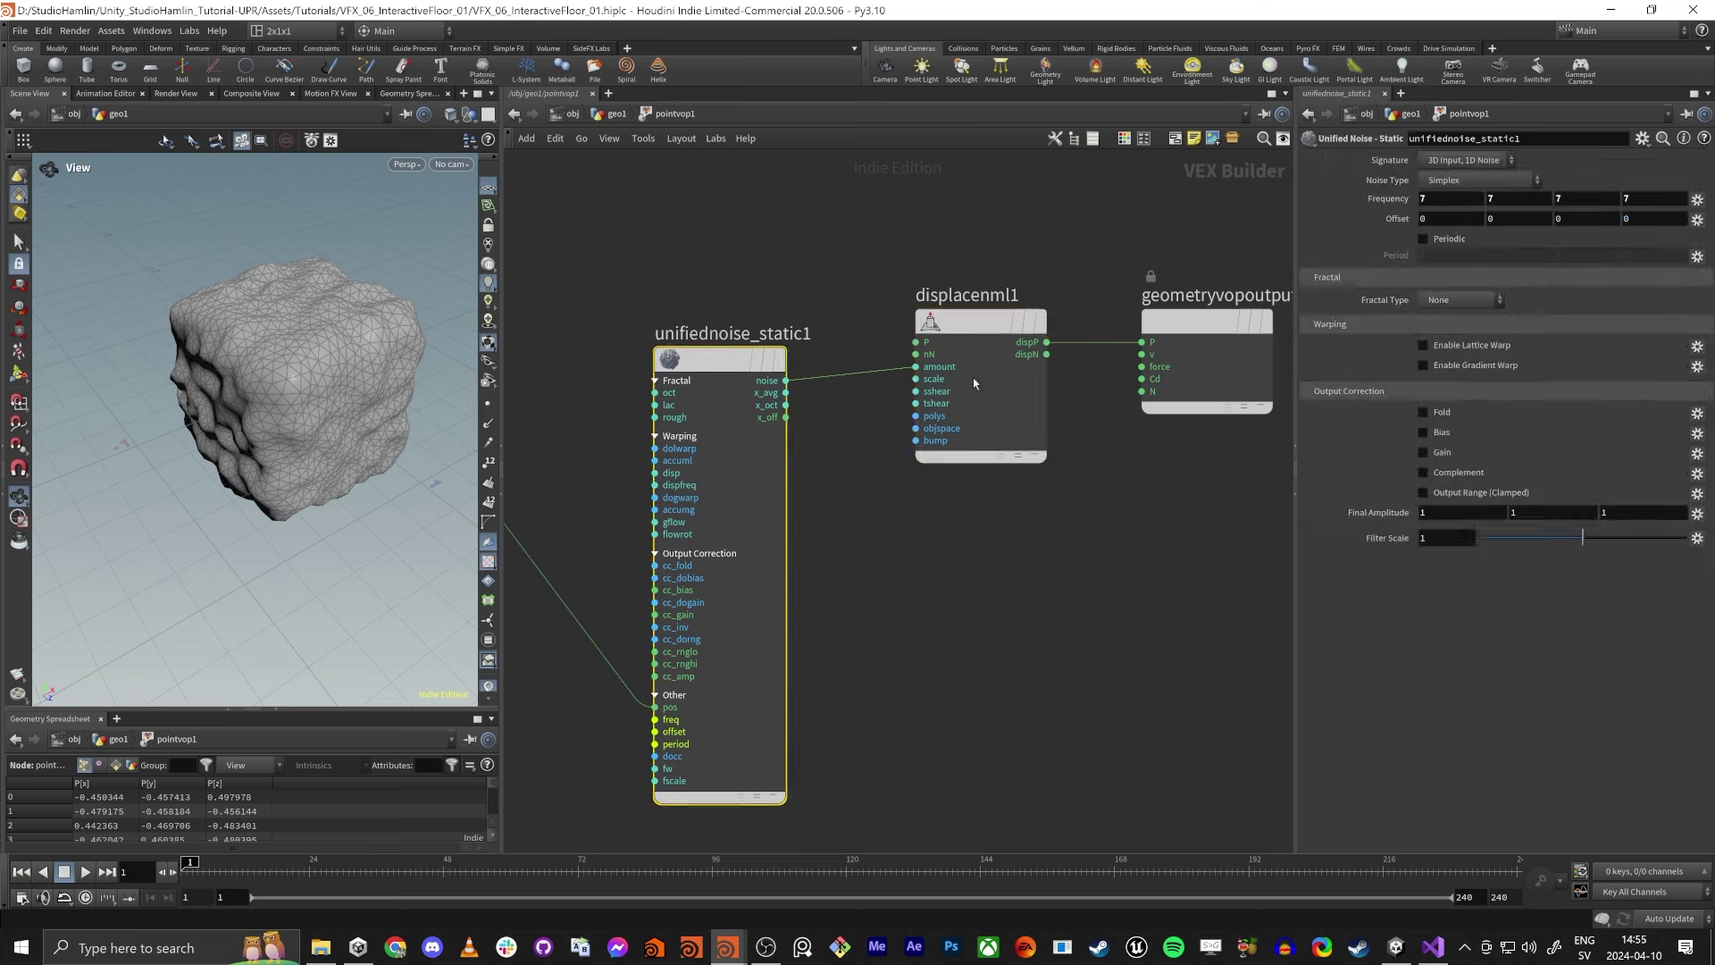
{"action": "left_click", "coordinate": [1479, 181]}
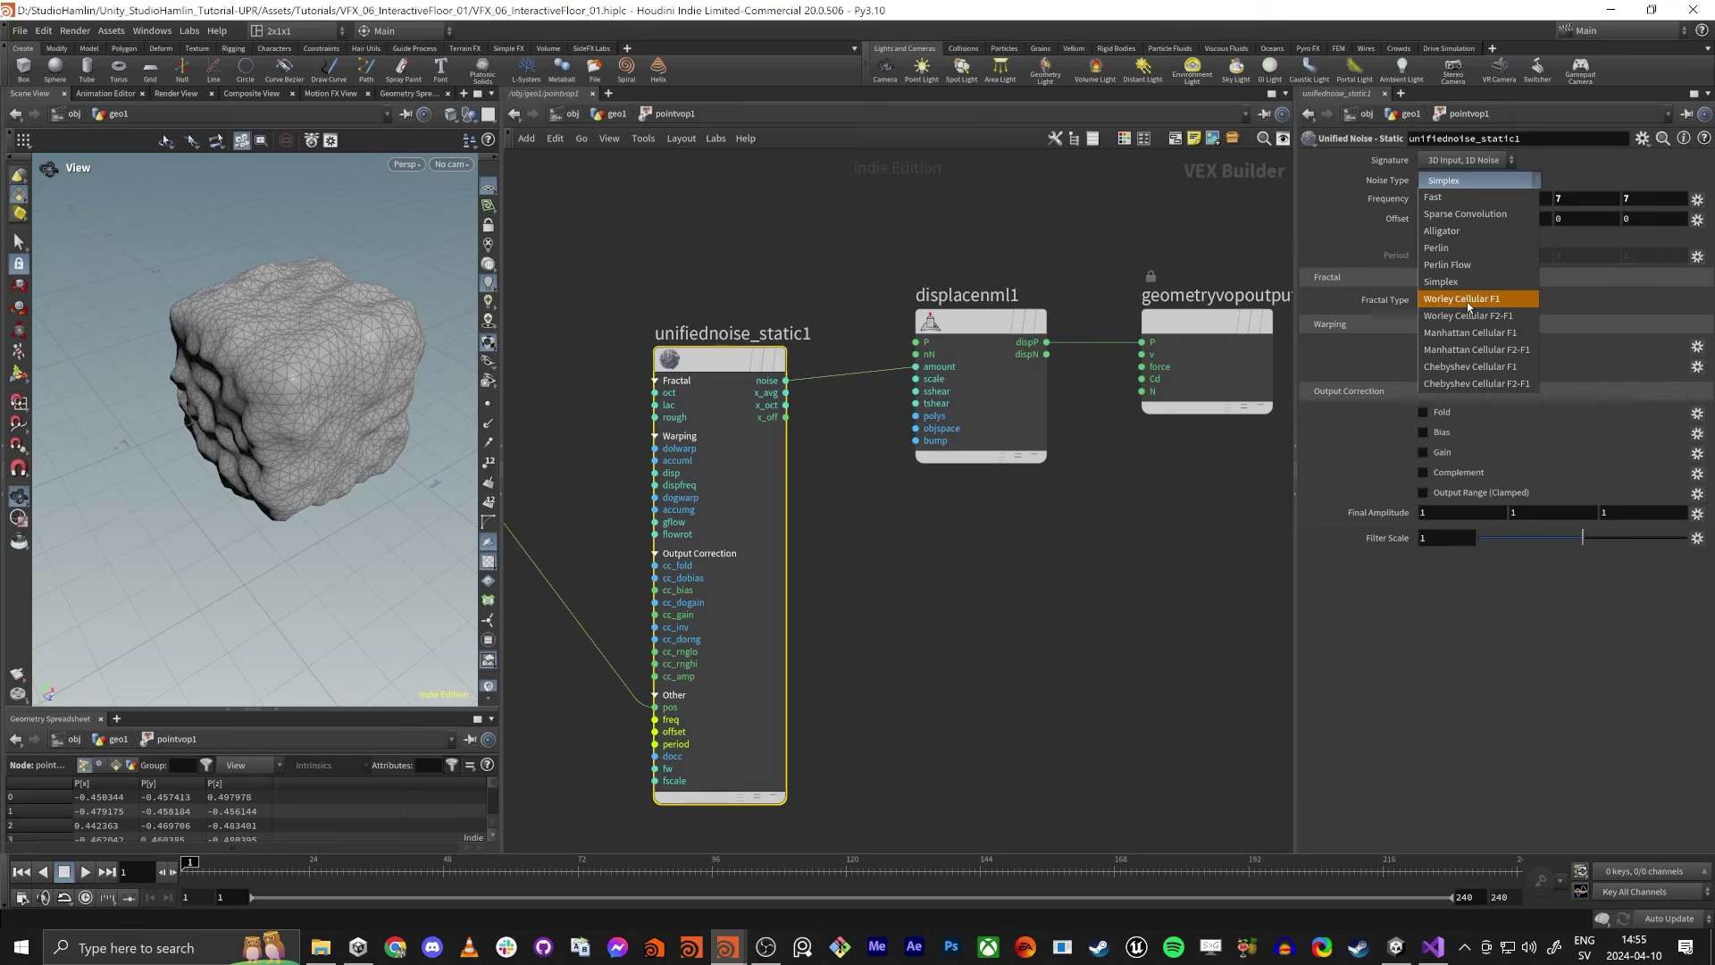
{"action": "left_click", "coordinate": [1505, 306]}
{"action": "mouse_move", "coordinate": [215, 432]}
{"action": "left_mouse_down"}
{"action": "mouse_move", "coordinate": [179, 402]}
{"action": "mouse_move", "coordinate": [202, 406]}
{"action": "left_mouse_up"}
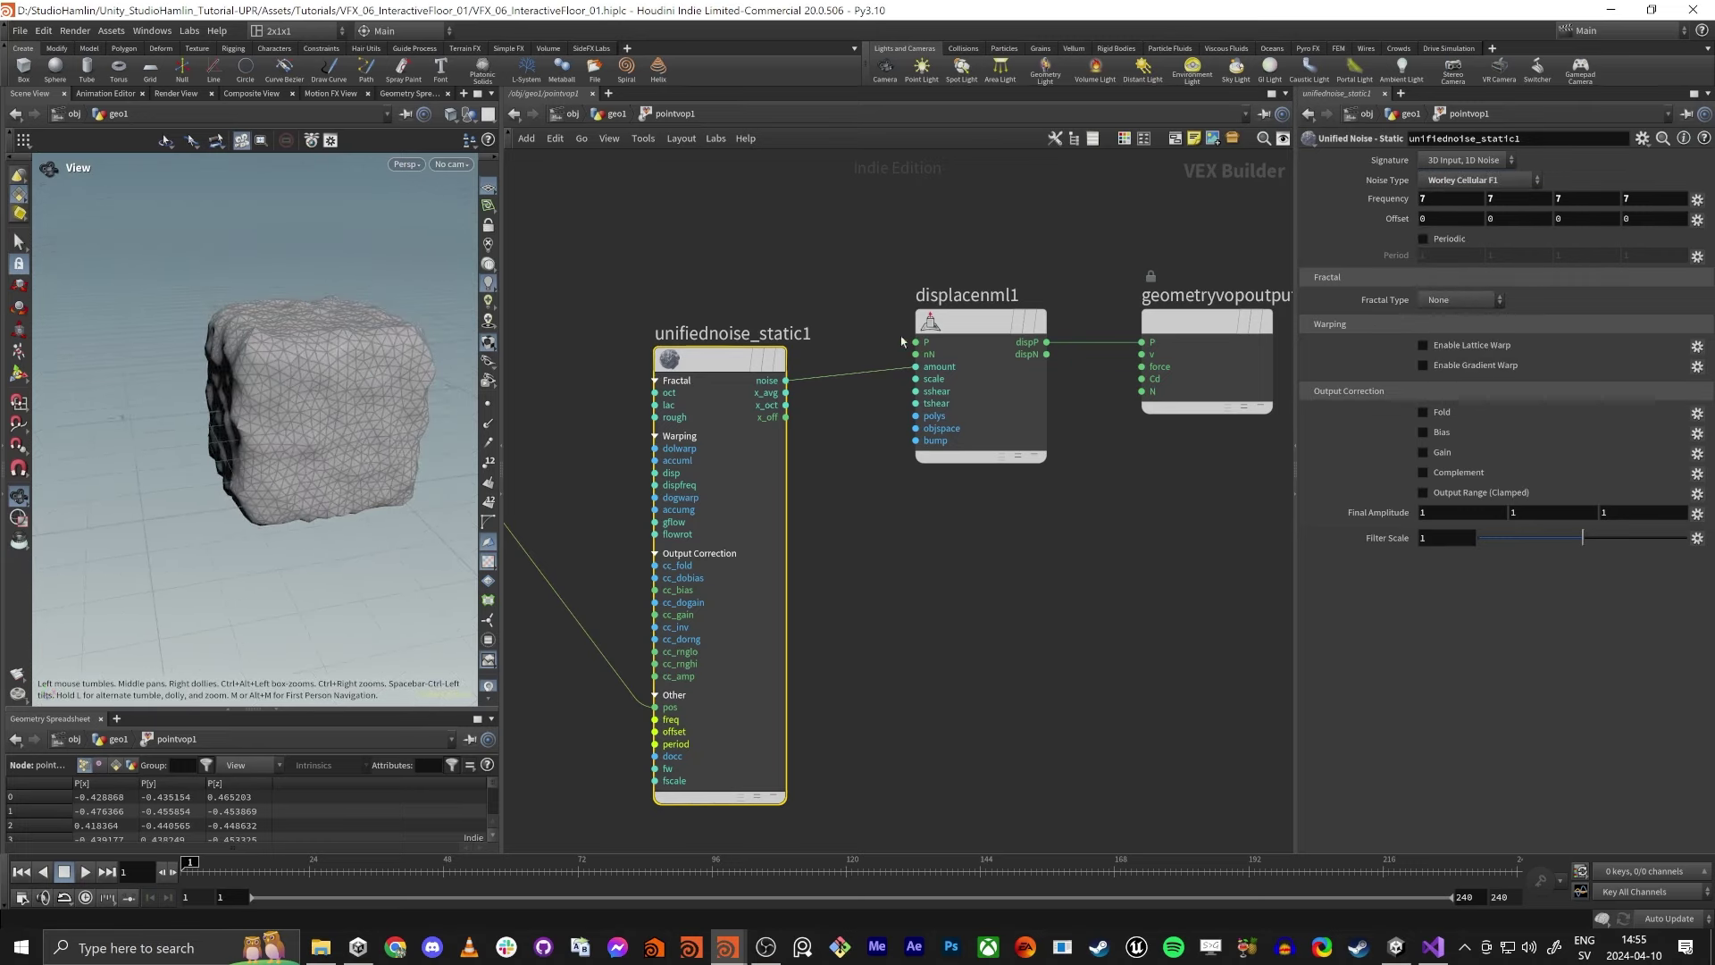
Set the Unified Noise - Static node's noise type to Worley Cellular F2-F1 and its frequency to 3.
{"action": "left_click", "coordinate": [1478, 180]}
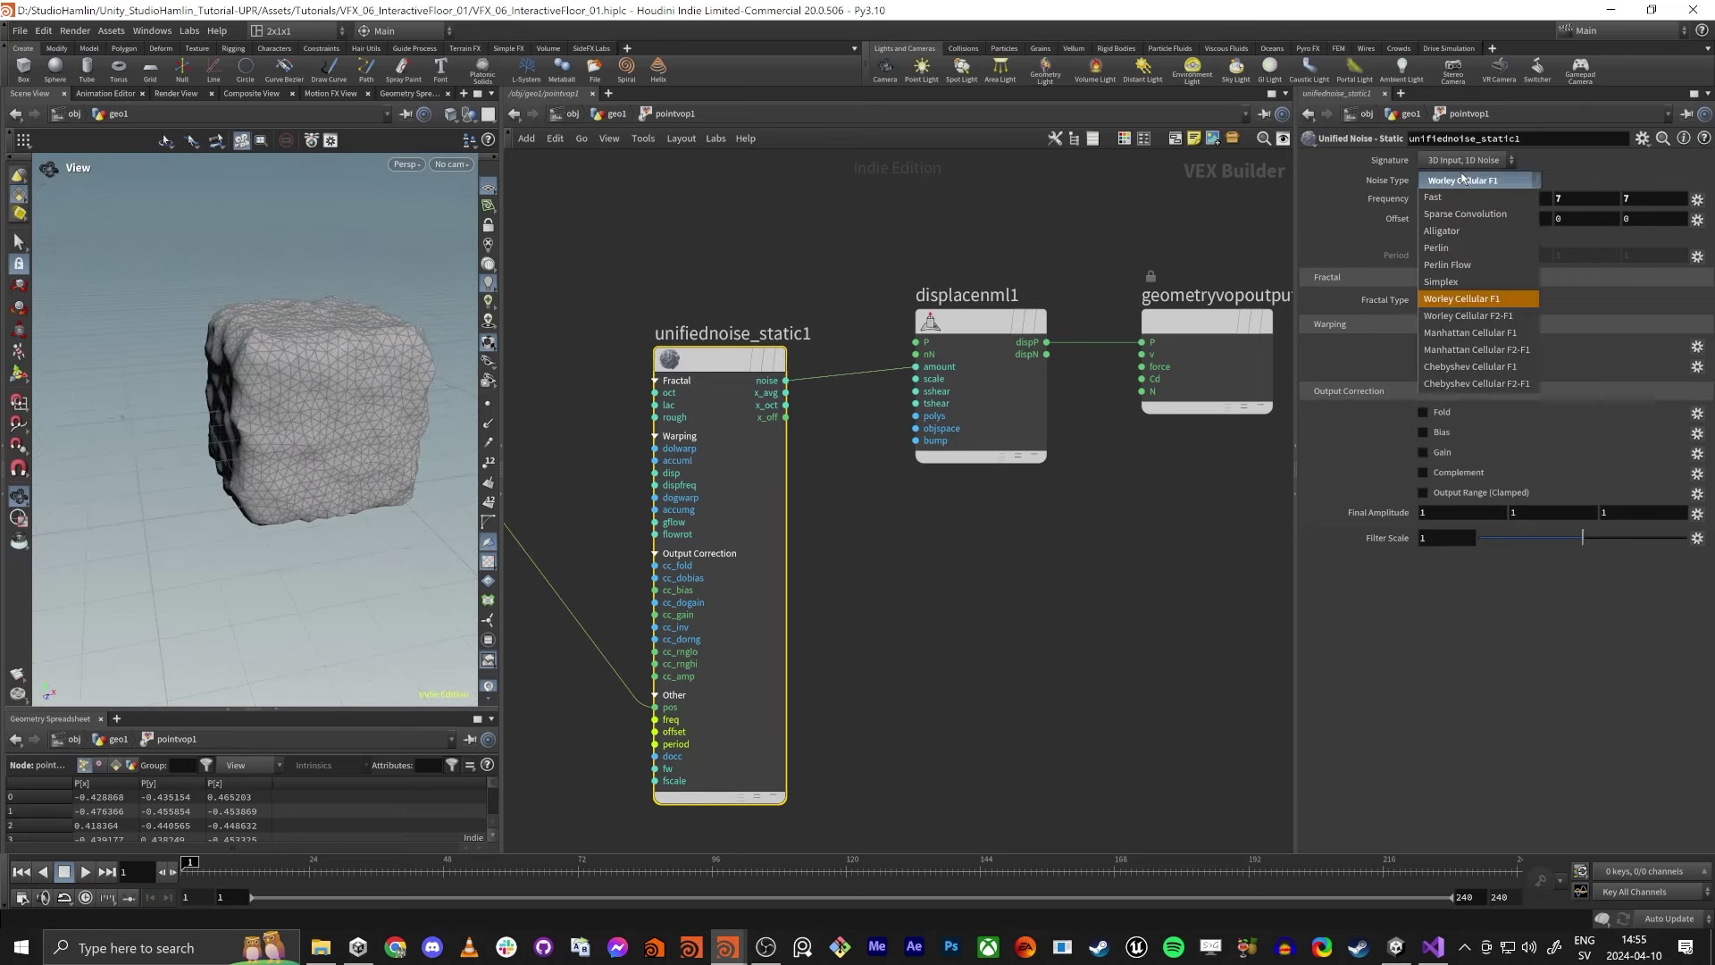
{"action": "left_click", "coordinate": [1498, 317]}
{"action": "left_click_drag", "start_coordinate": [432, 410], "coordinate": [332, 394]}
{"action": "middle_click_drag", "start_coordinate": [1398, 200], "coordinate": [1361, 170]}
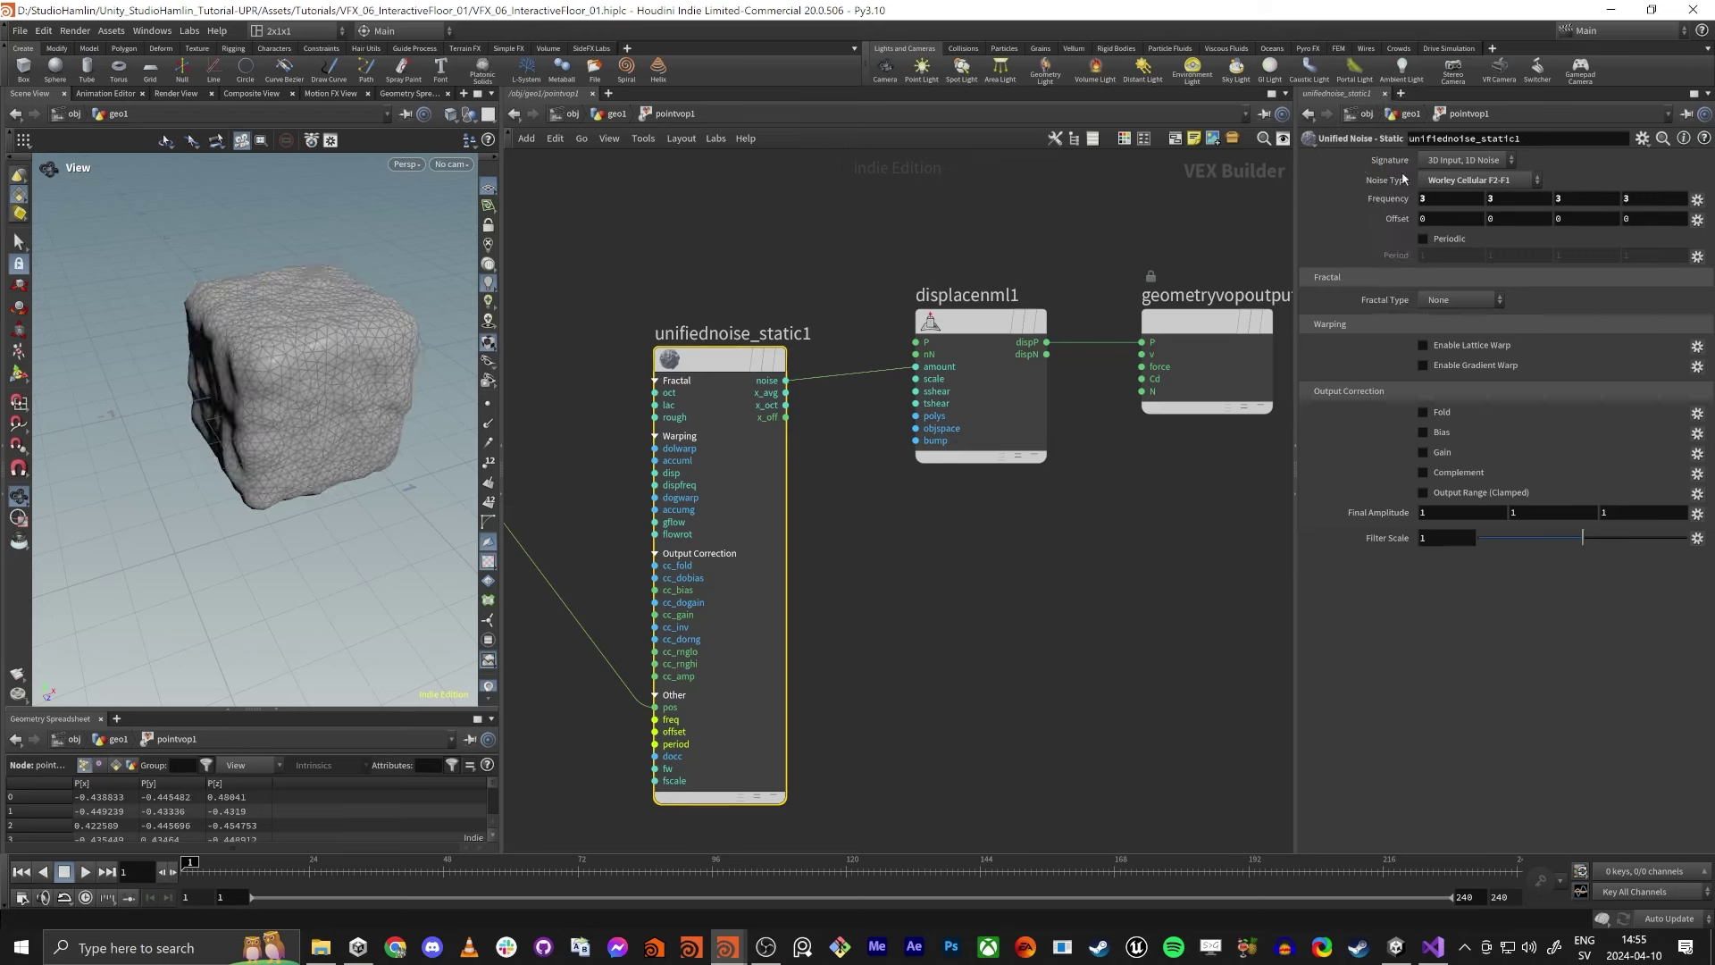
{"action": "middle_click_drag", "start_coordinate": [1223, 243], "coordinate": [1118, 260]}
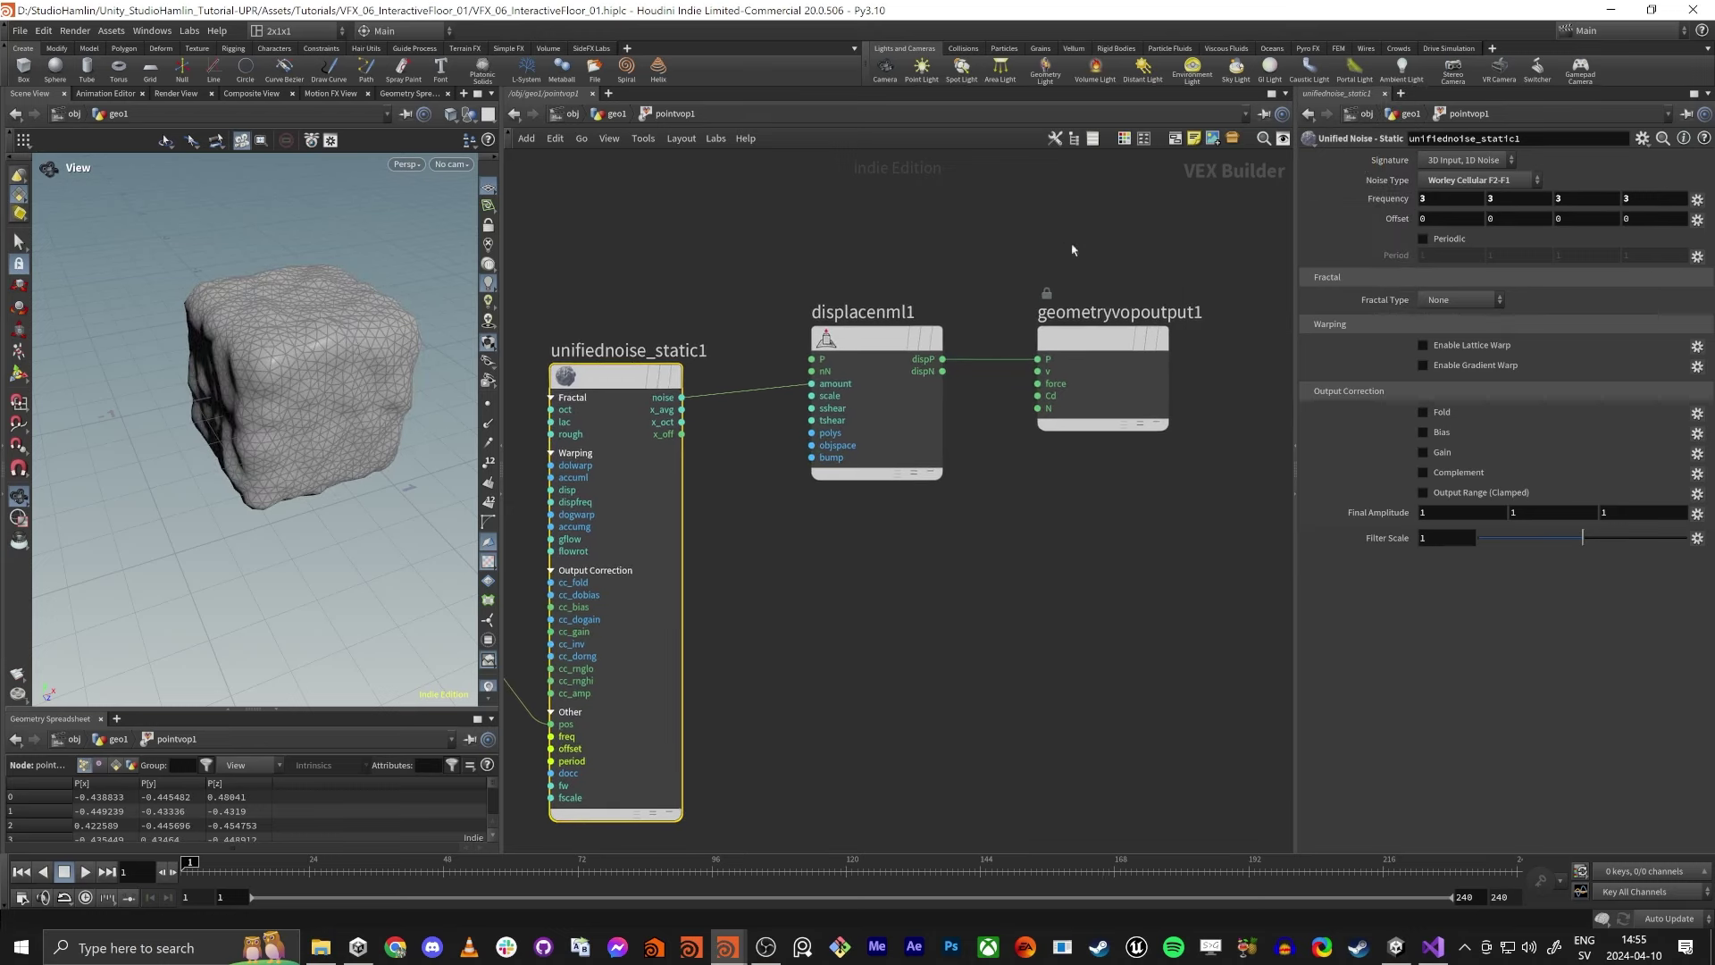
Raise the Displace Along Normal node's scale to about 0.222.
{"action": "left_click", "coordinate": [901, 394]}
{"action": "left_click_drag", "start_coordinate": [1600, 183], "coordinate": [1606, 183]}
{"action": "left_click_drag", "start_coordinate": [321, 420], "coordinate": [375, 420], "text": "alt"}
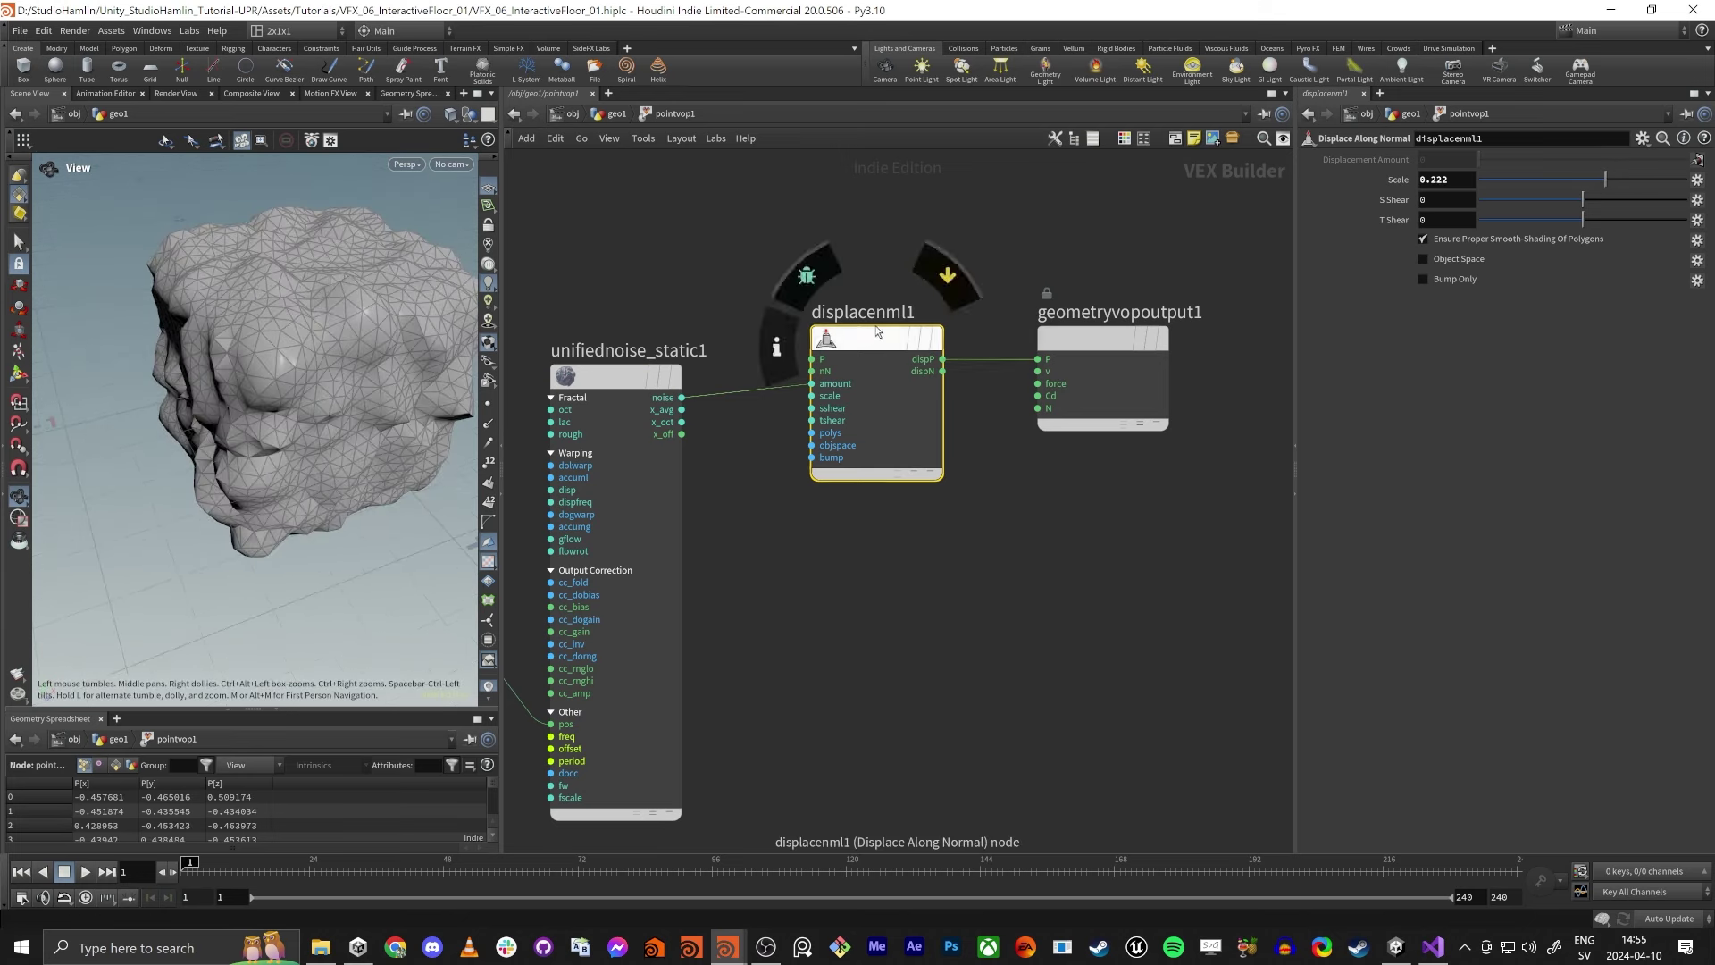
Try the lattice warp option and the Terrain fractal type on the Unified Noise - Static node.
{"action": "left_click", "coordinate": [626, 375]}
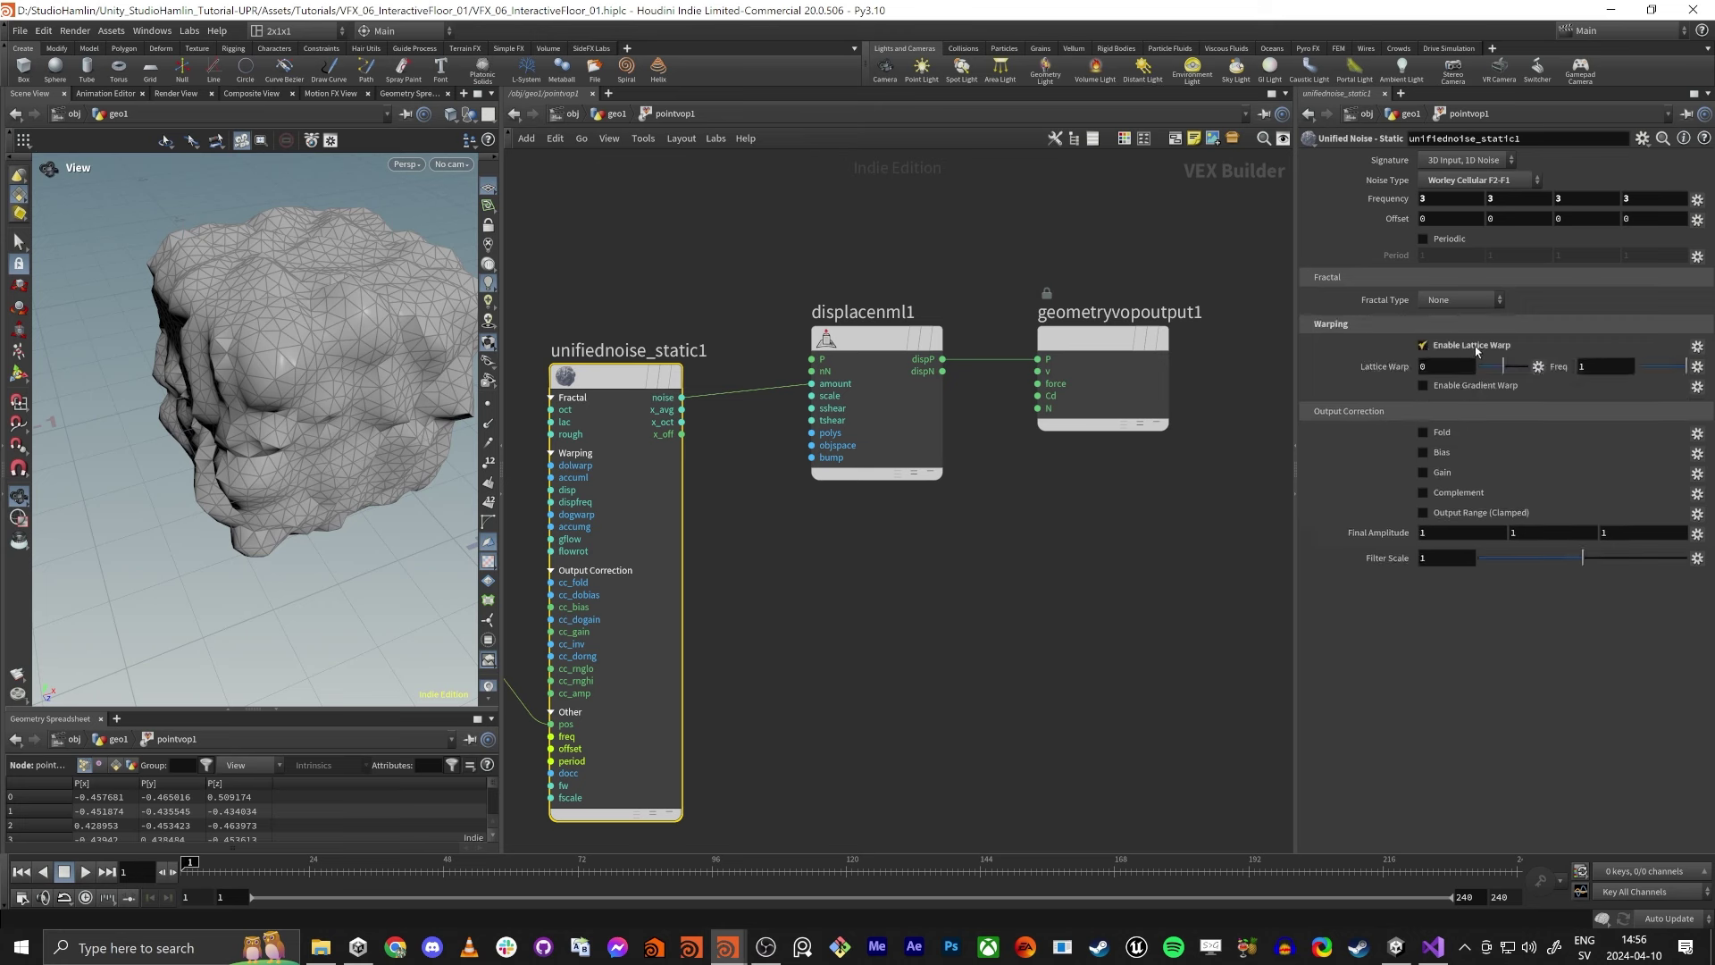
{"action": "left_click", "coordinate": [1424, 346]}
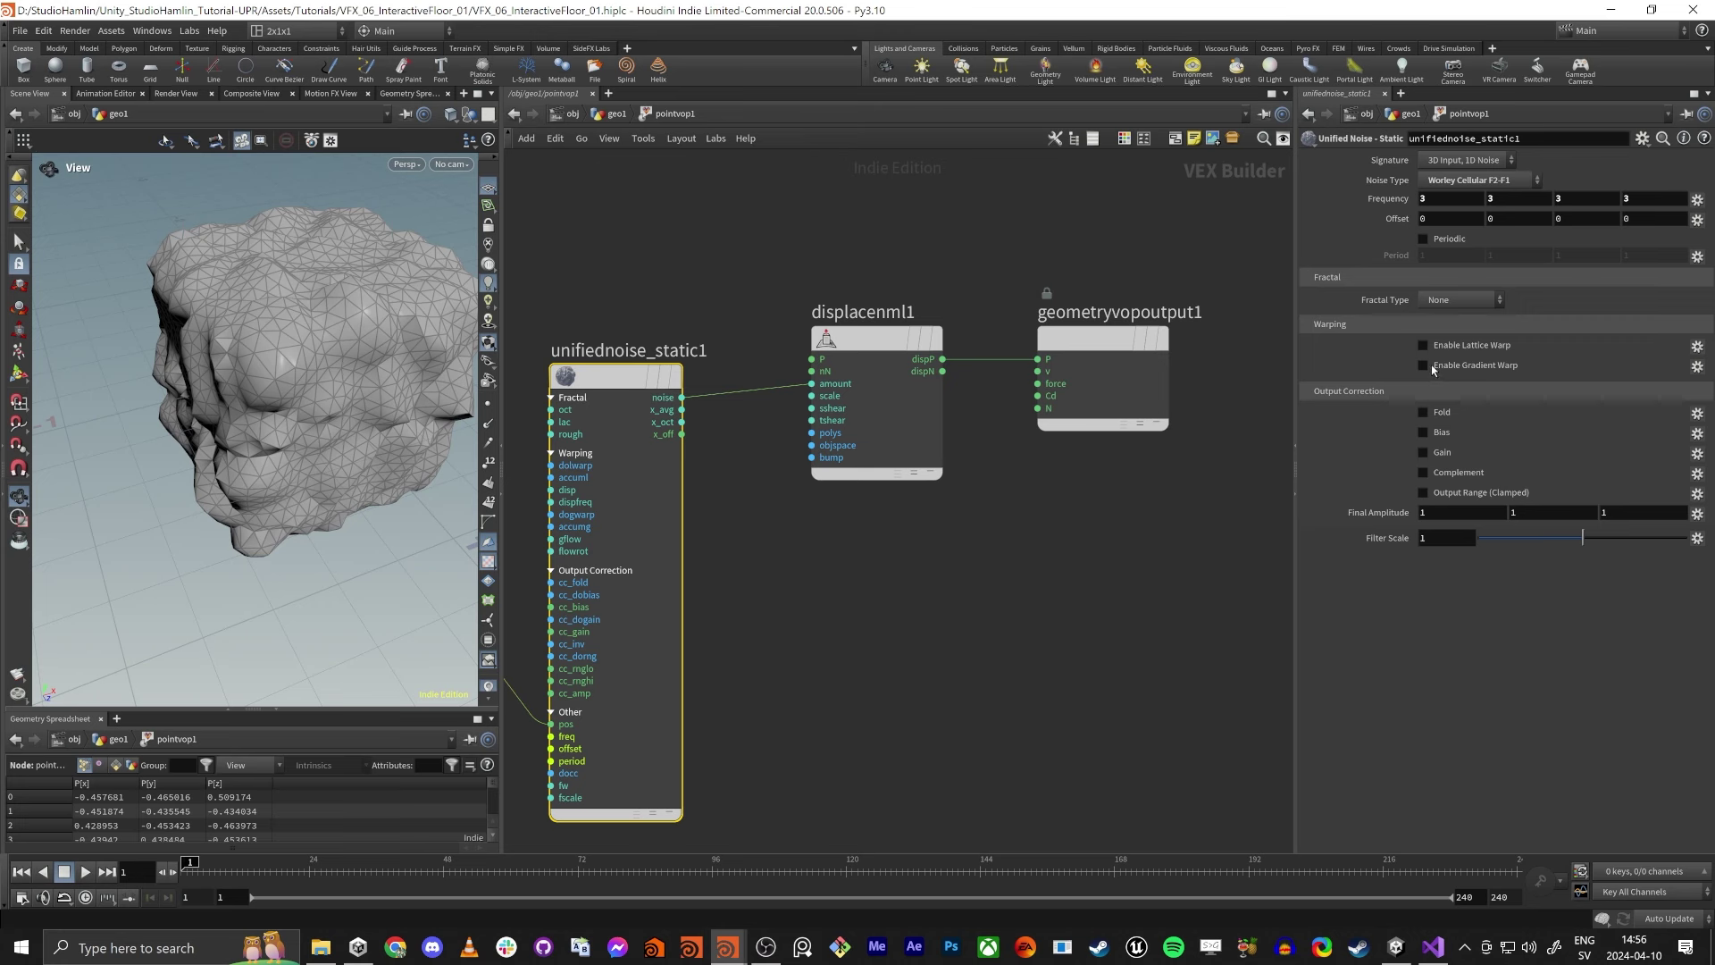
{"action": "left_click", "coordinate": [1433, 301]}
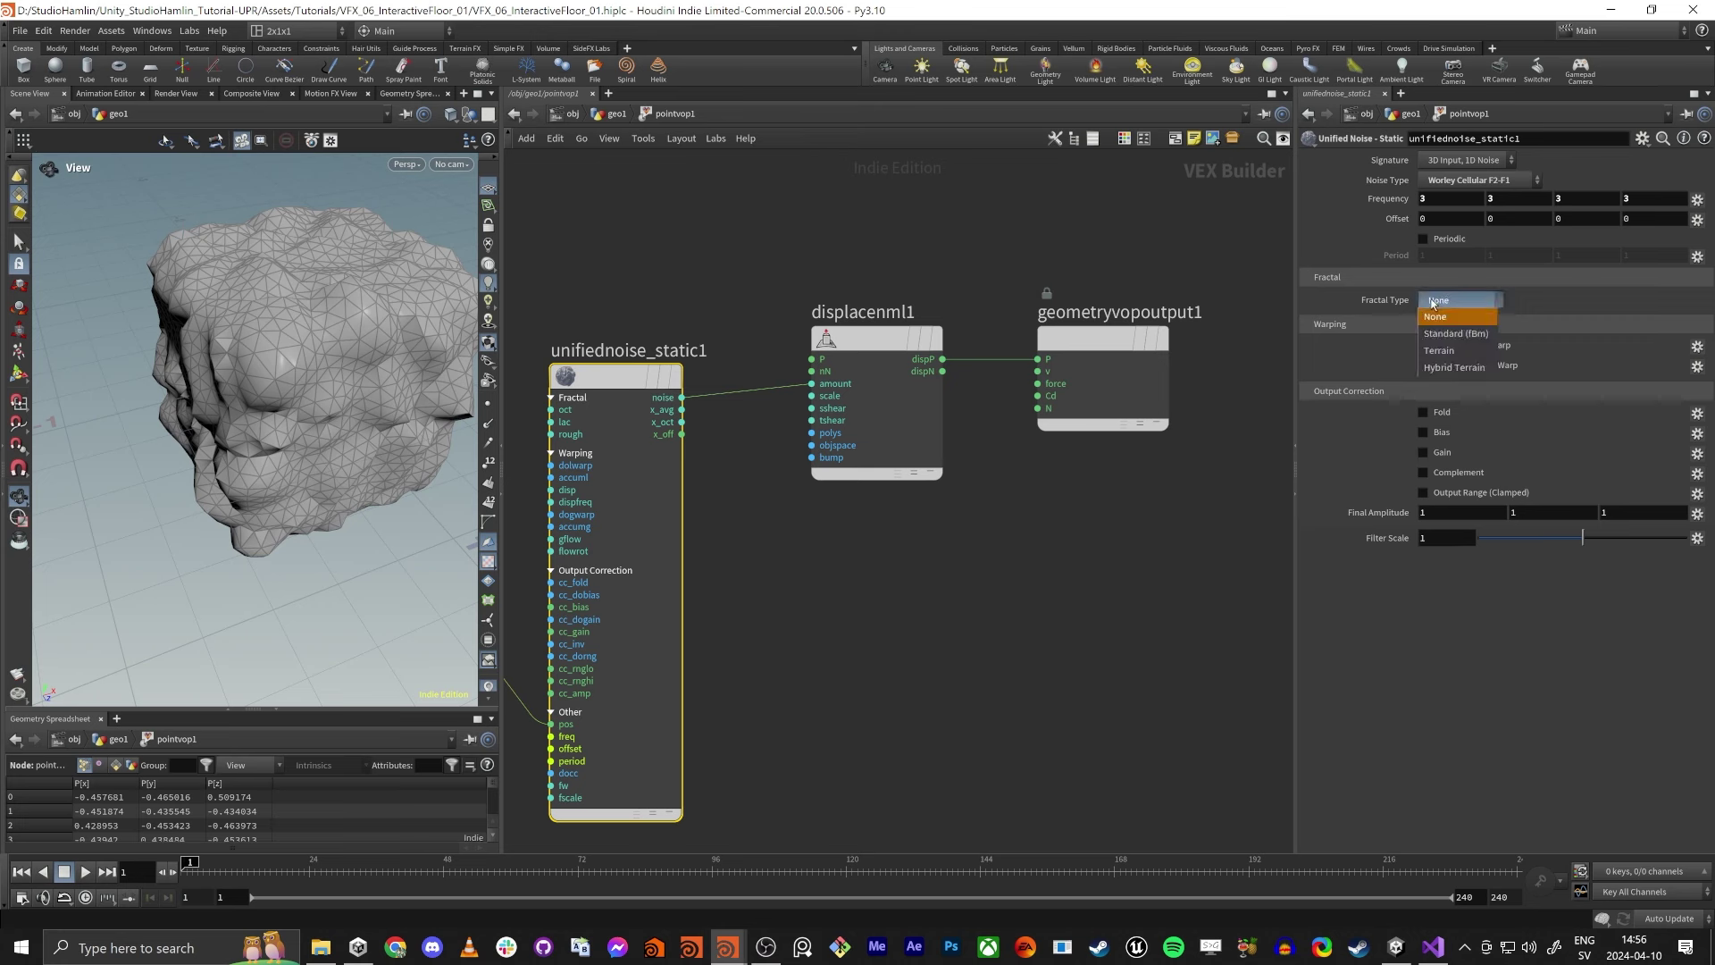
{"action": "left_click", "coordinate": [1439, 350]}
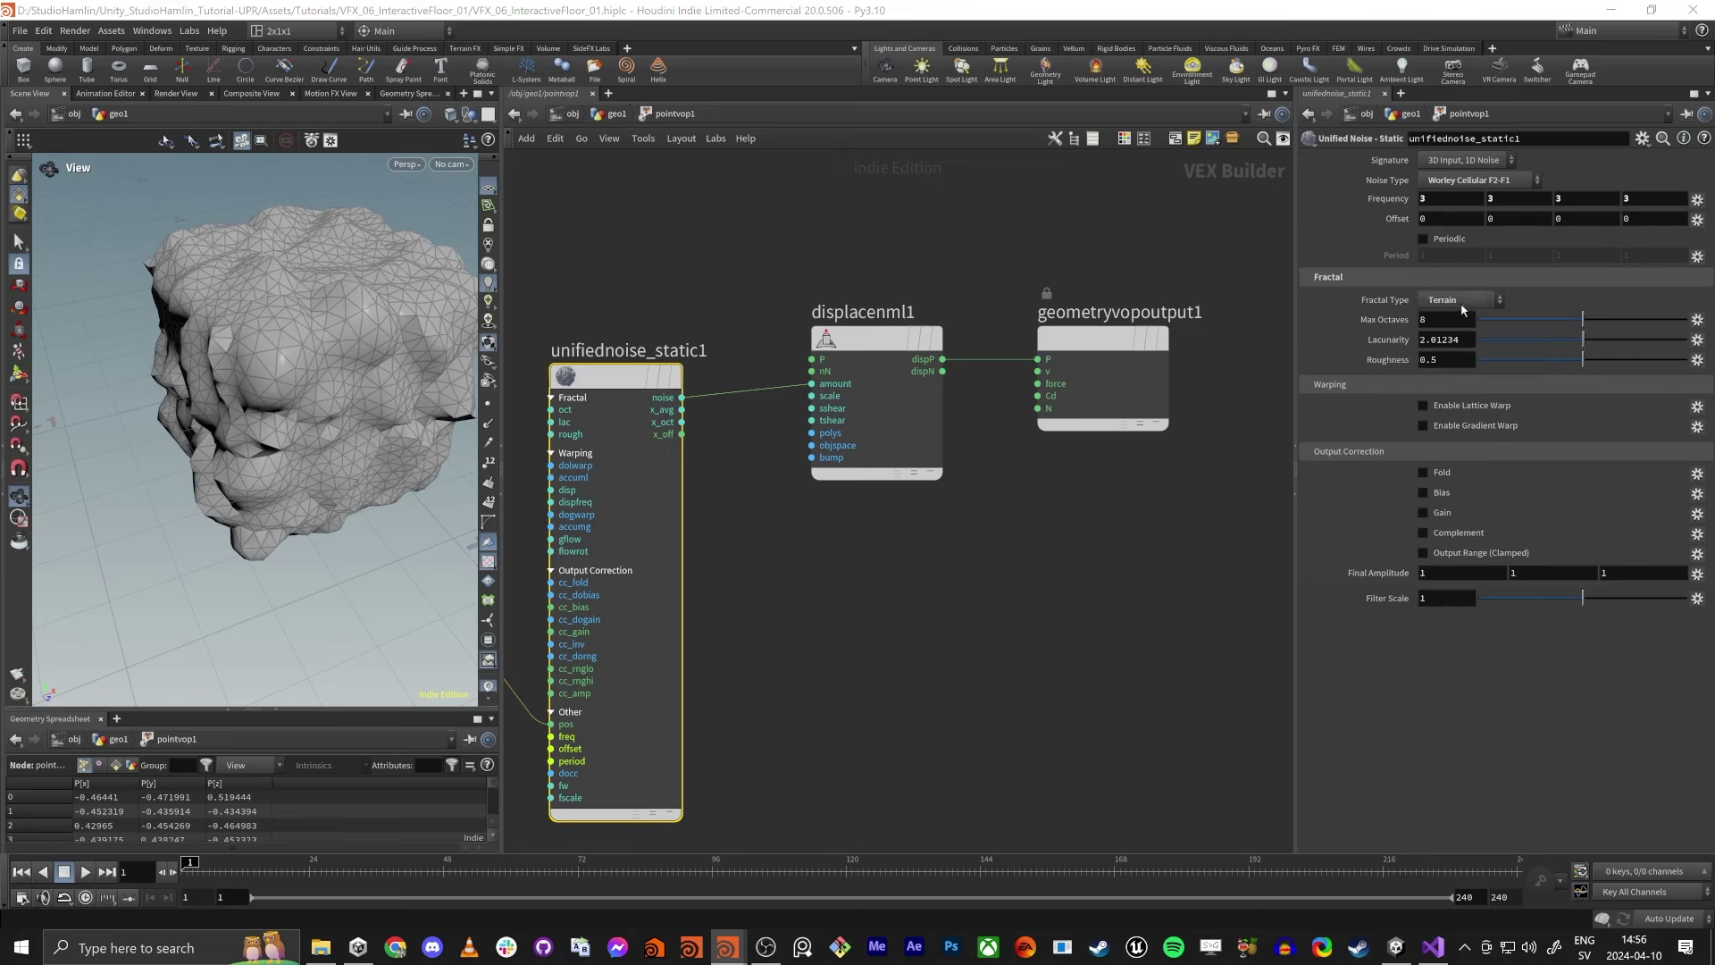
{"action": "left_click_drag", "start_coordinate": [200, 322], "coordinate": [394, 325]}
{"action": "left_click", "coordinate": [1443, 301]}
{"action": "left_click", "coordinate": [1444, 316]}
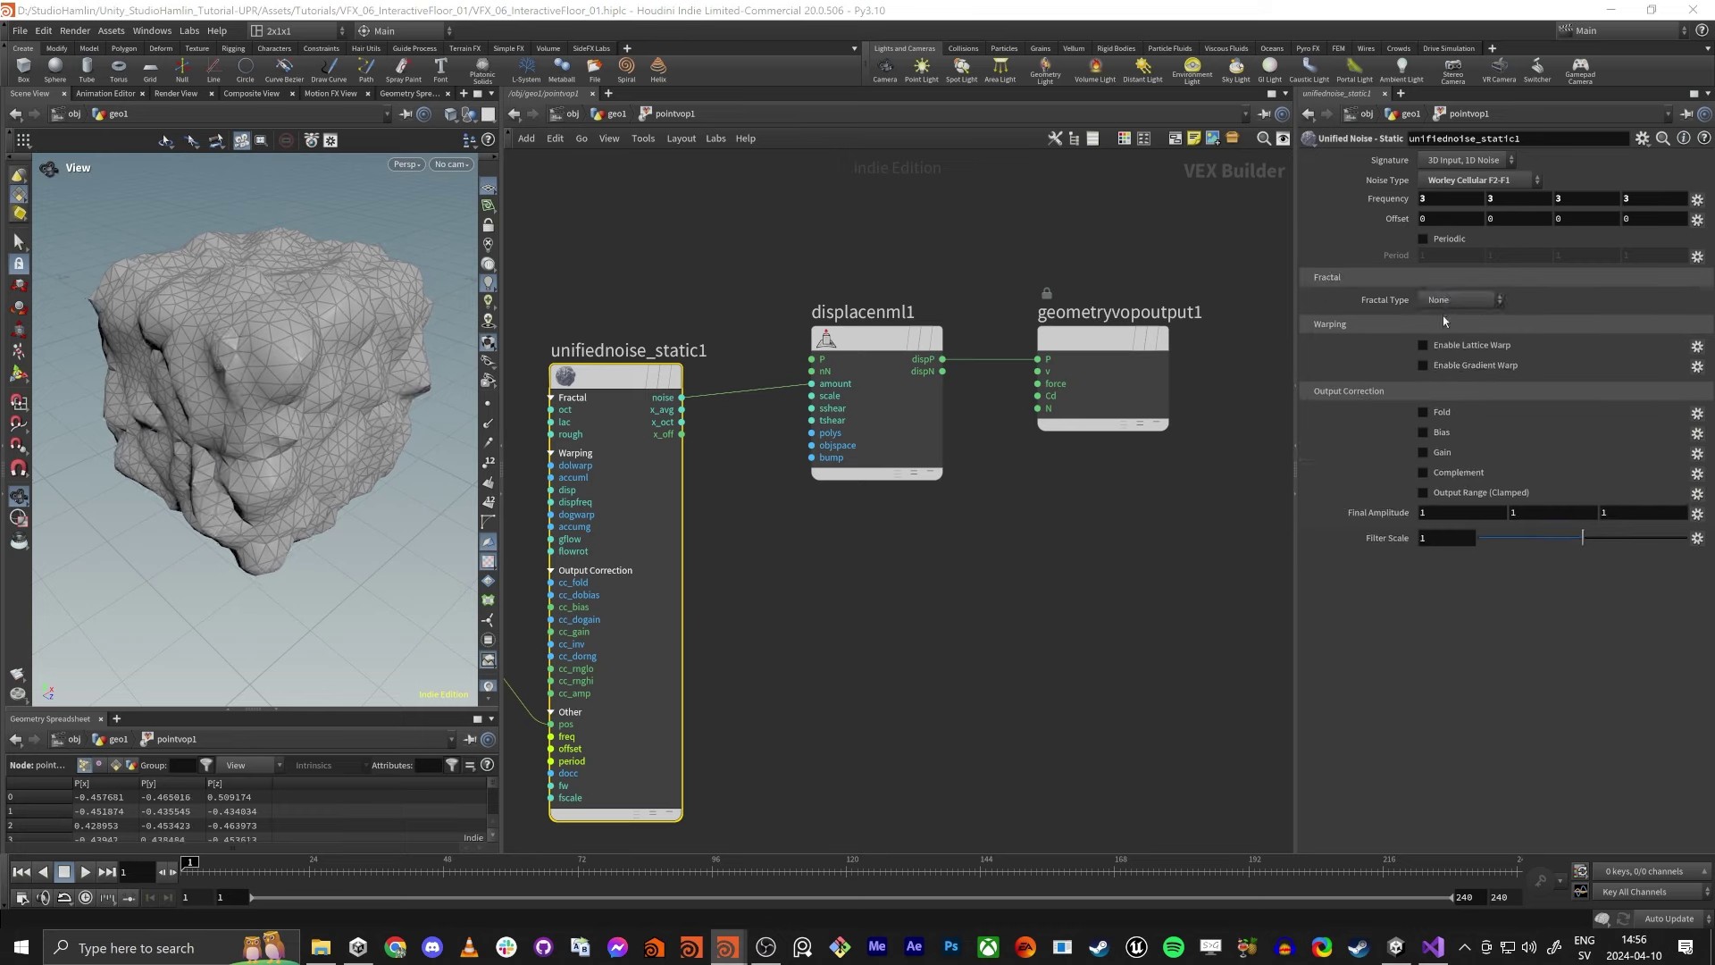
Set the Unified Noise - Static node's fractal type to Standard (fBm) and lower its frequency.
{"action": "left_click", "coordinate": [1445, 303]}
{"action": "left_click", "coordinate": [1456, 334]}
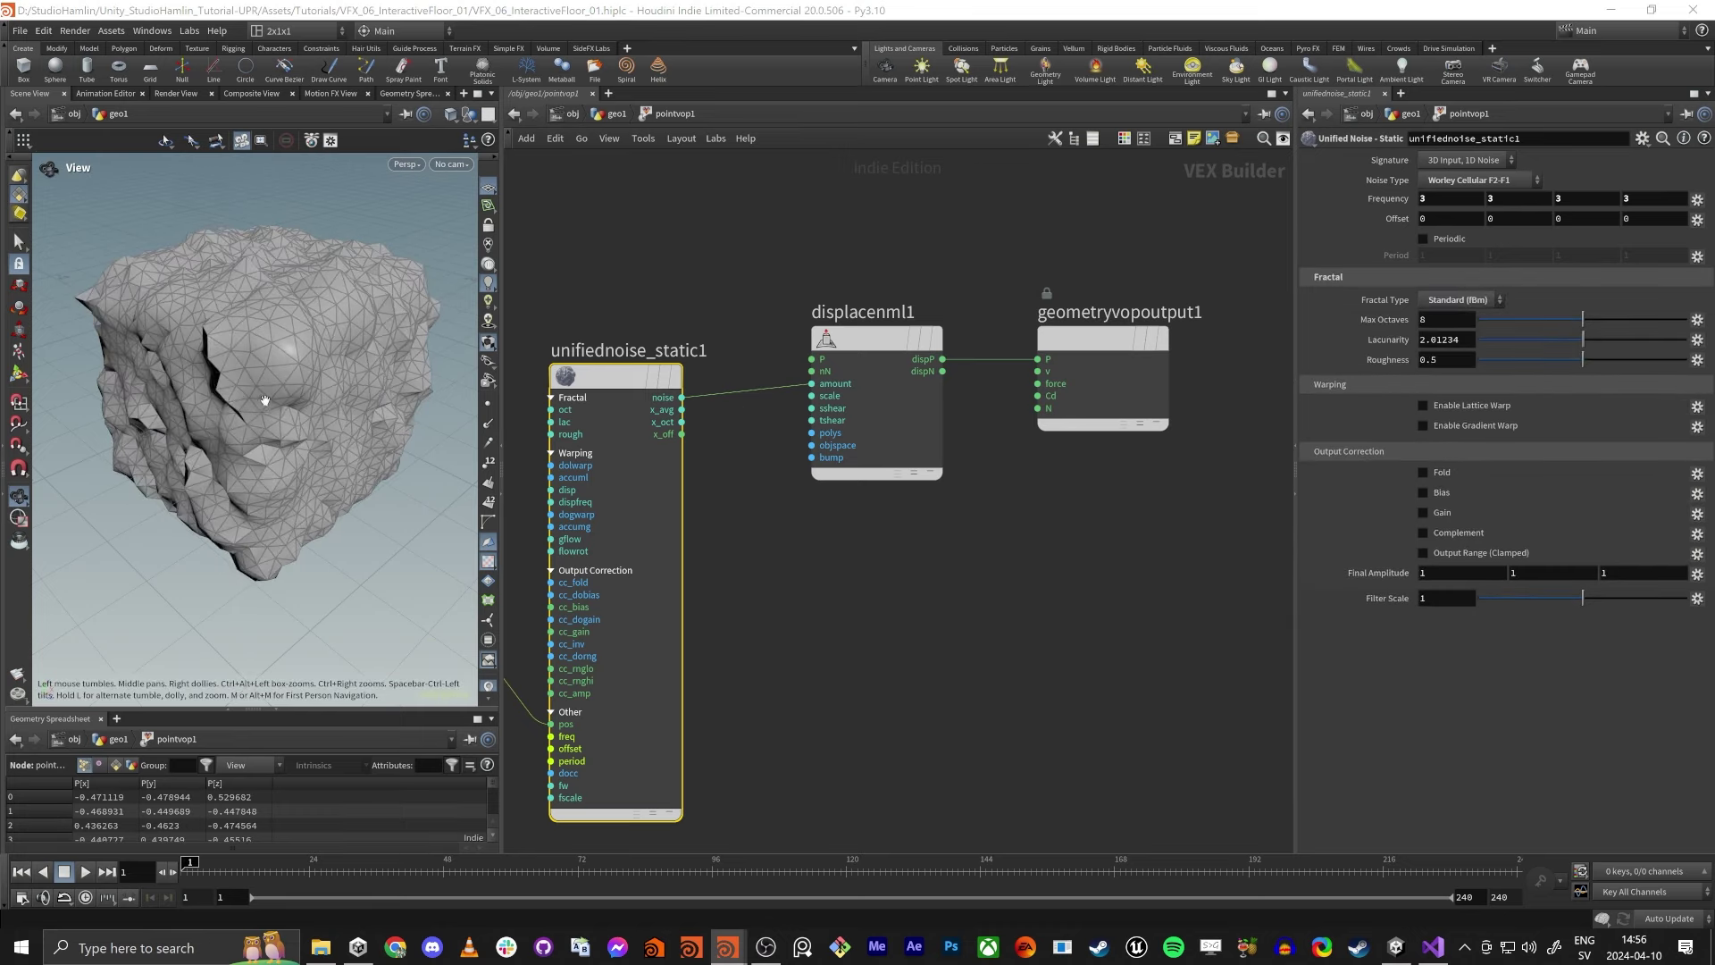
{"action": "left_click_drag", "start_coordinate": [261, 396], "coordinate": [302, 384]}
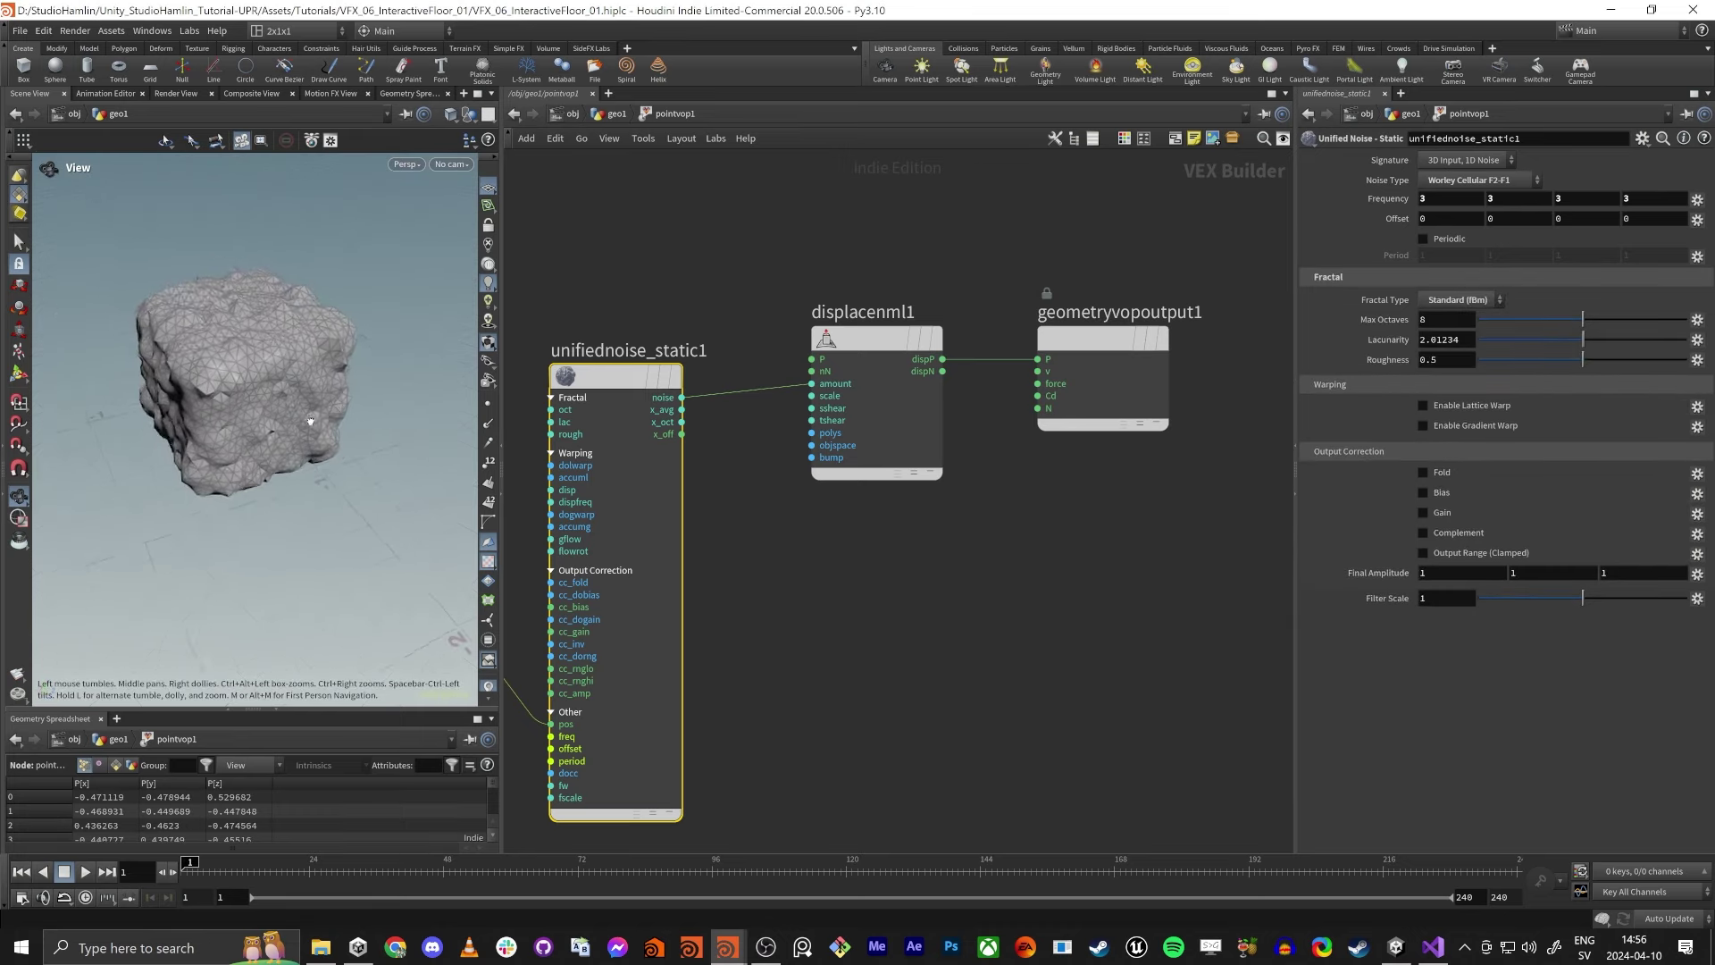
{"action": "middle_click_drag", "start_coordinate": [1384, 201], "coordinate": [1292, 204]}
Raise the Displace Along Normal node's scale to about 0.351.
{"action": "left_click", "coordinate": [876, 339]}
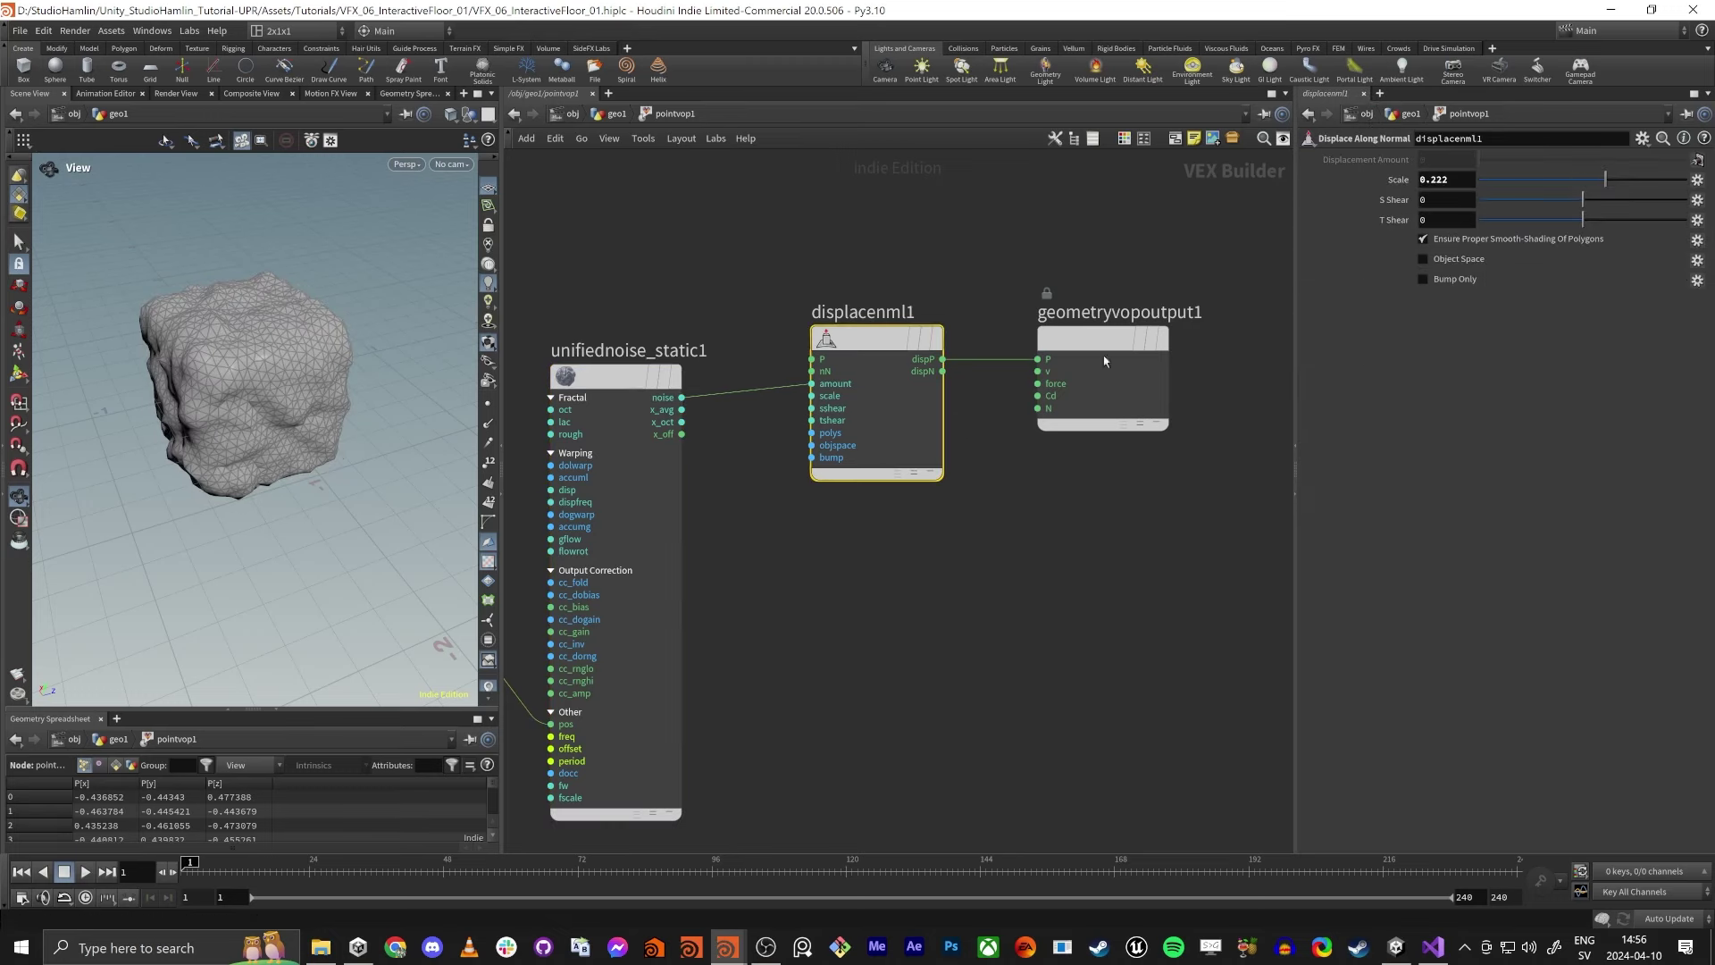
{"action": "left_click_drag", "start_coordinate": [1623, 188], "coordinate": [1625, 188]}
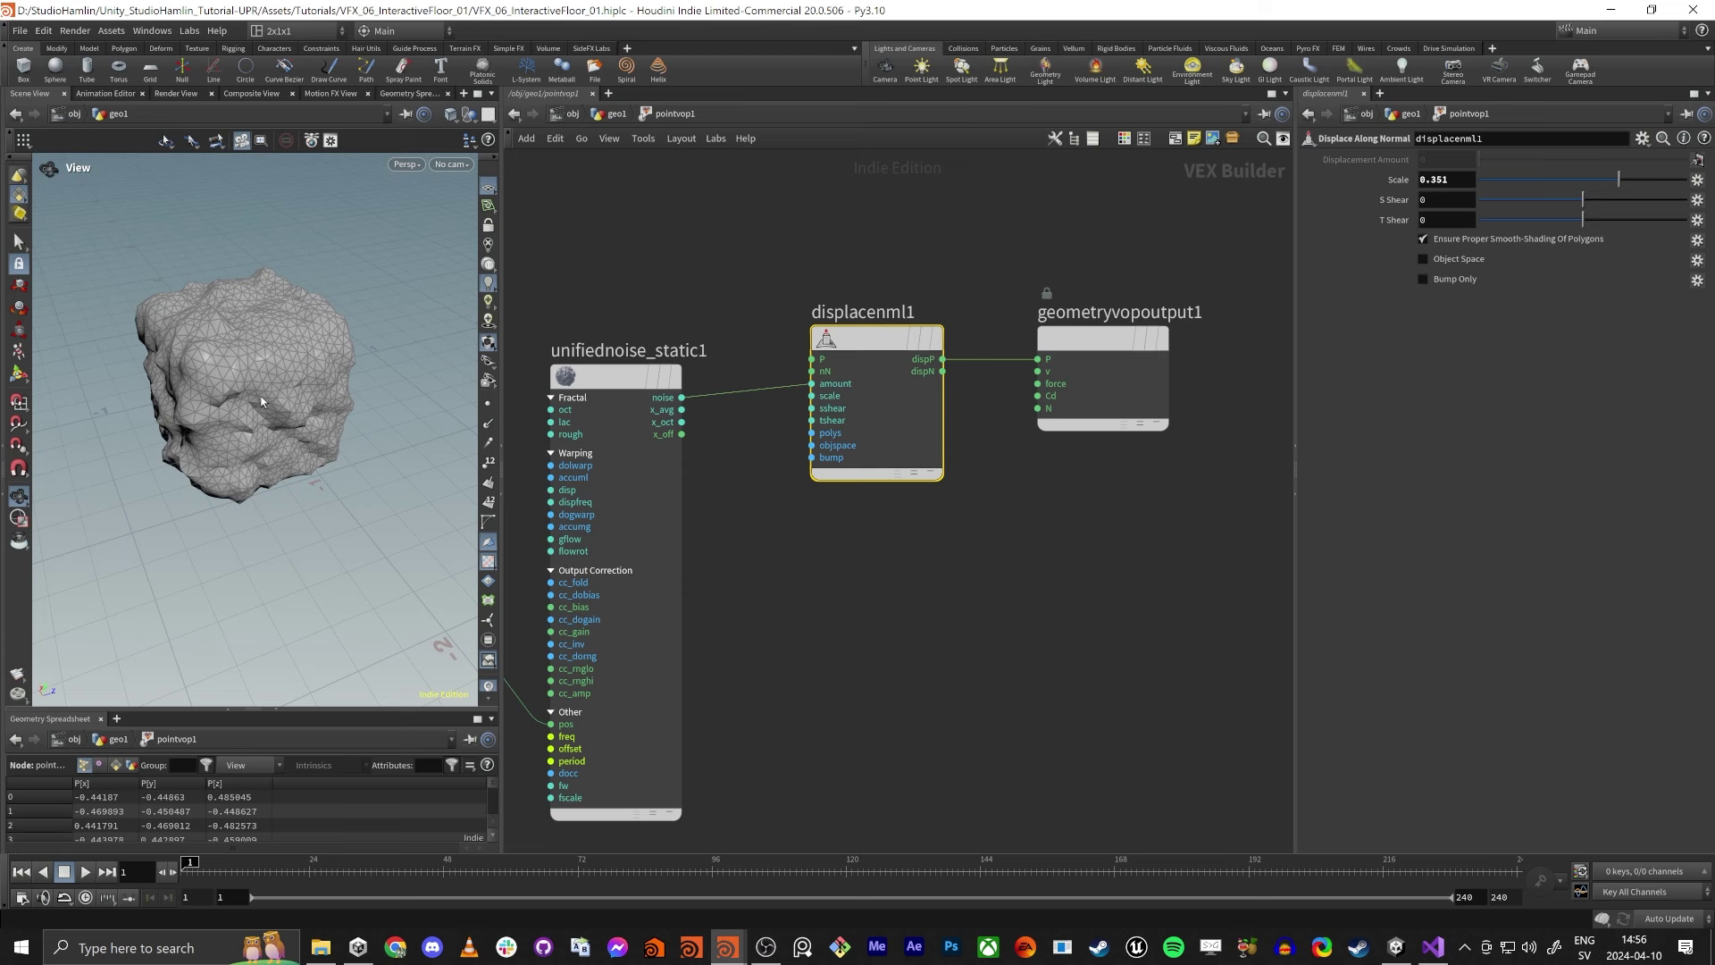
{"action": "mouse_move", "coordinate": [261, 396]}
{"action": "left_mouse_down"}
{"action": "mouse_move", "coordinate": [307, 330]}
{"action": "mouse_move", "coordinate": [215, 352]}
{"action": "mouse_move", "coordinate": [250, 379]}
{"action": "left_mouse_up"}
{"action": "scroll", "coordinate": [250, 380], "scroll_direction": "down", "scroll_amount": 1}
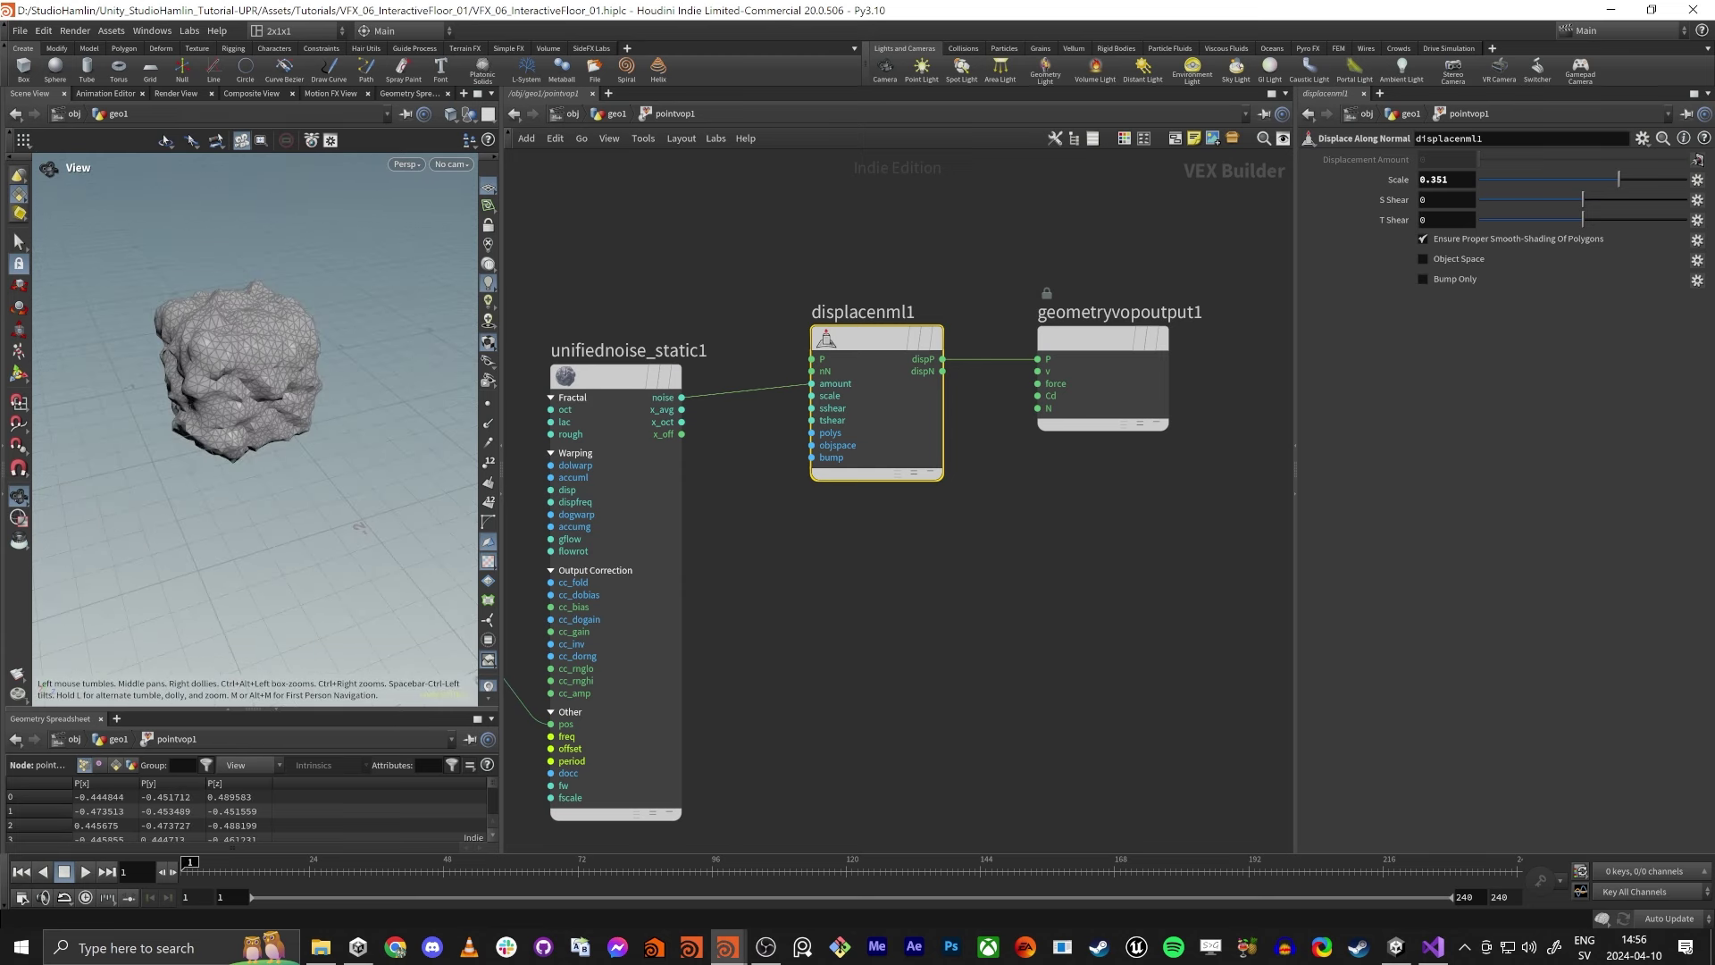
{"action": "key", "text": "alt+Tab"}
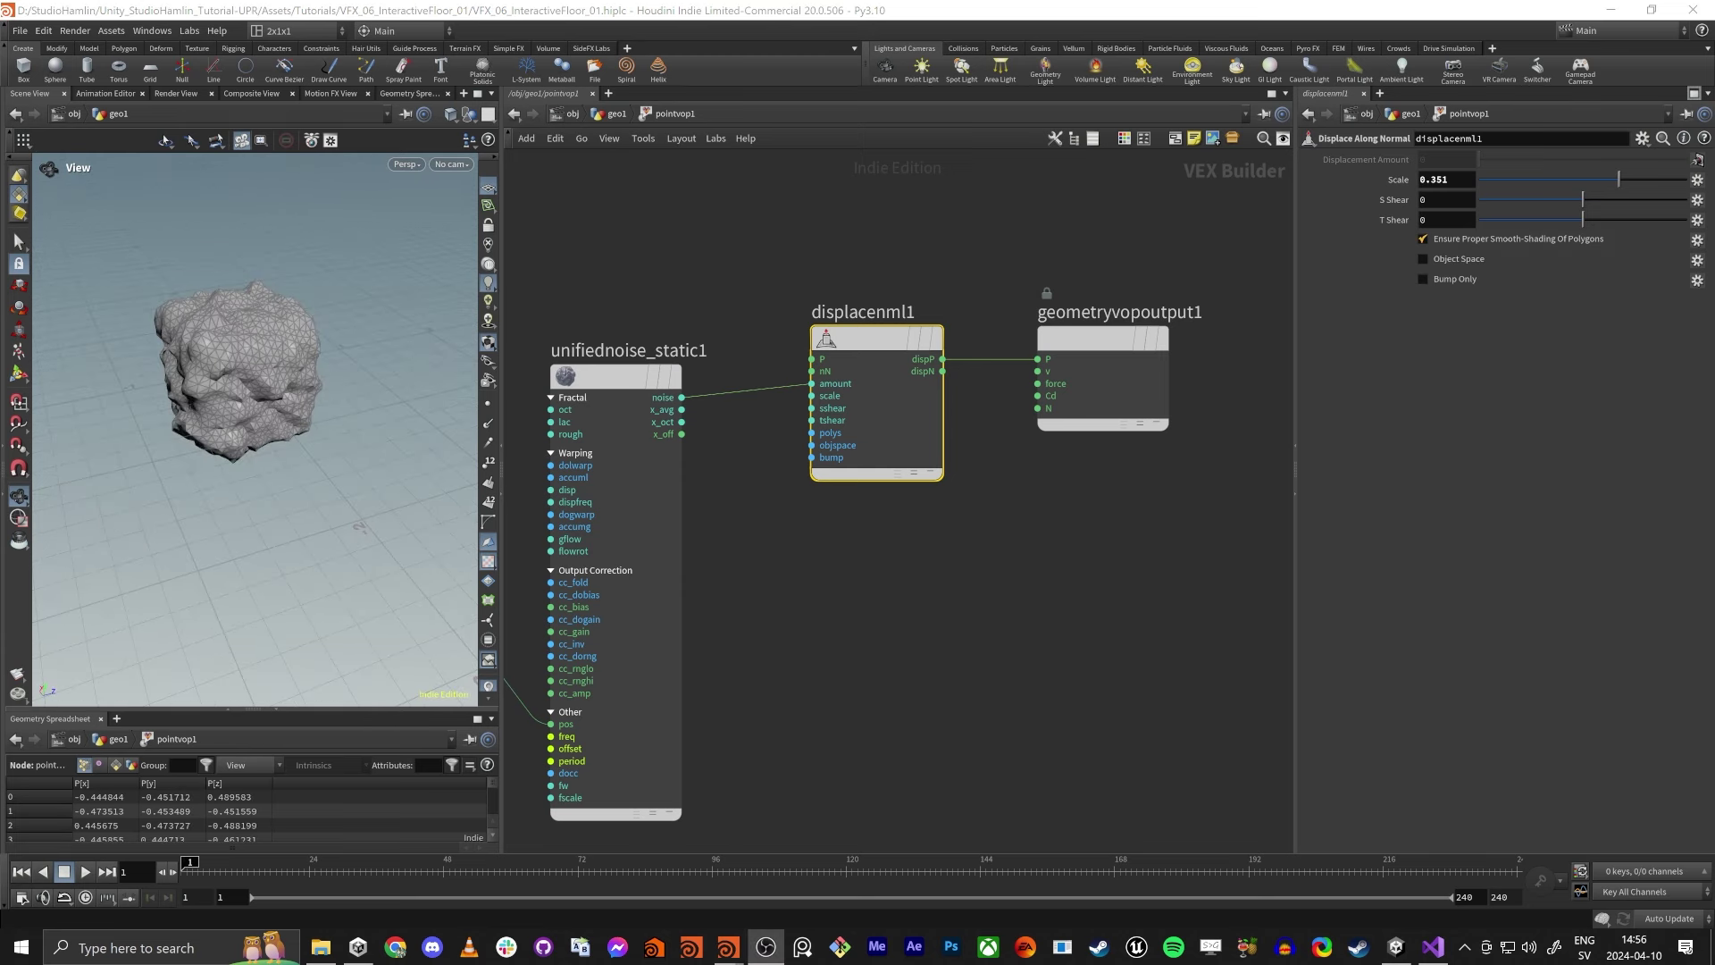
{"action": "key", "text": "alt+Tab"}
Return to the geo1 network and add a displayed Labs Measure Curvature node connected below pointvop1.
{"action": "key", "text": "u"}
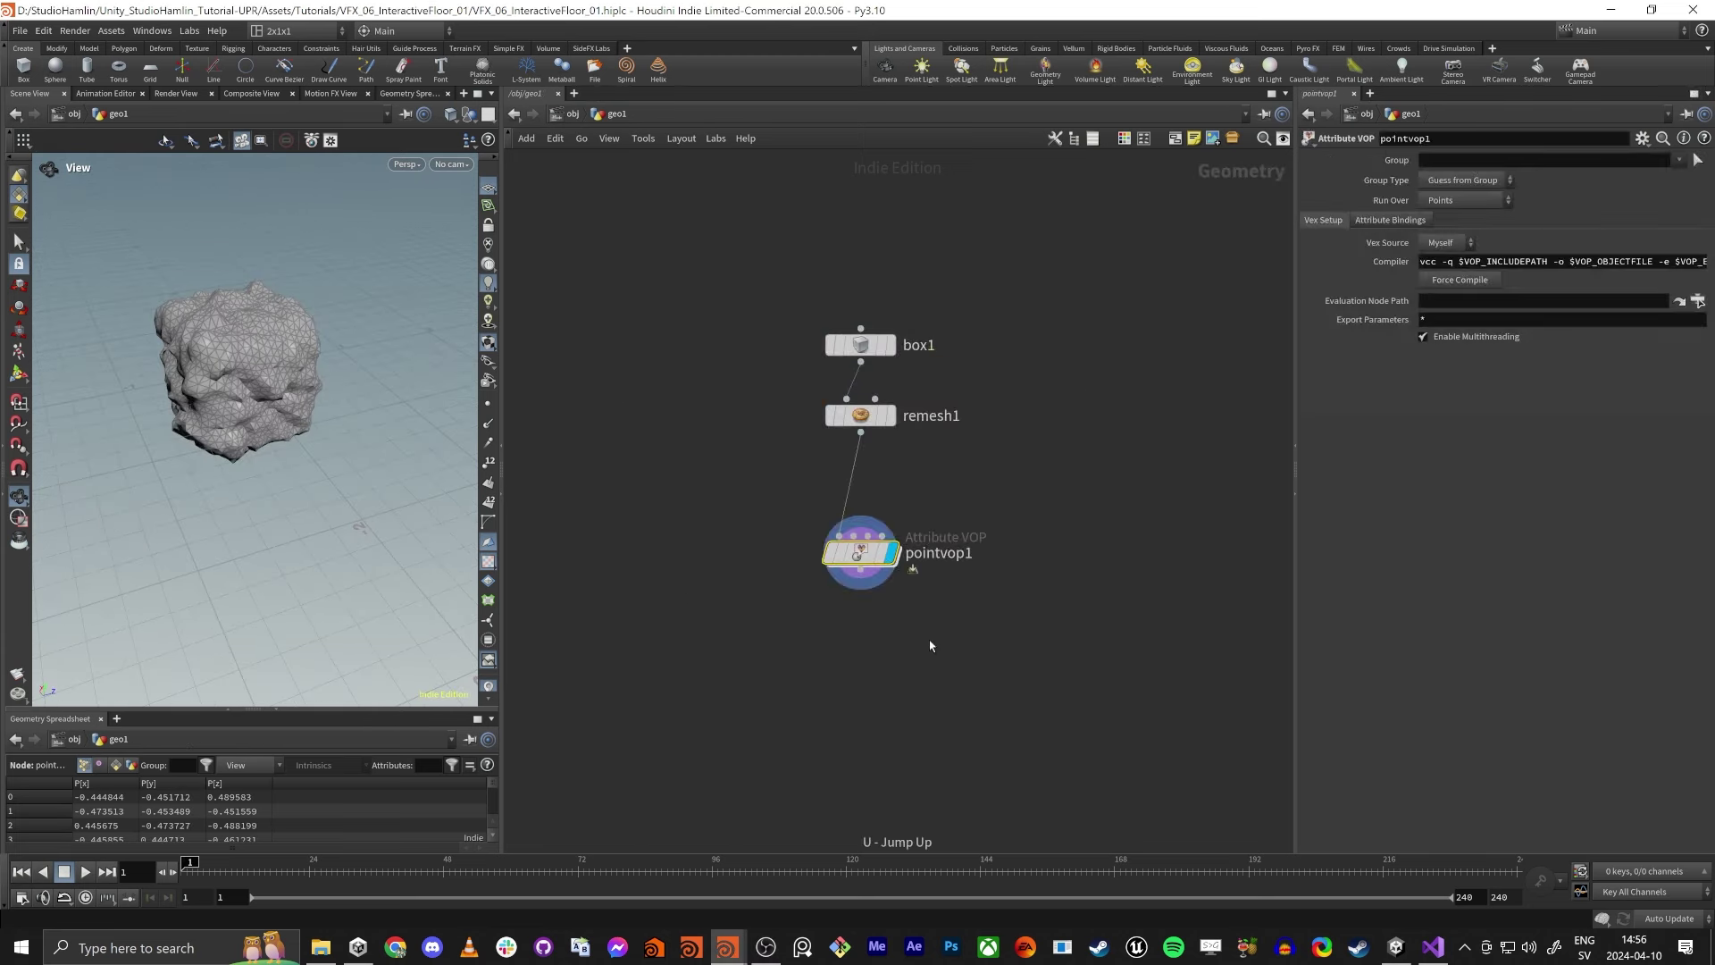
{"action": "left_click_drag", "start_coordinate": [129, 395], "coordinate": [658, 590]}
{"action": "scroll", "coordinate": [238, 360], "scroll_direction": "up", "scroll_amount": 2}
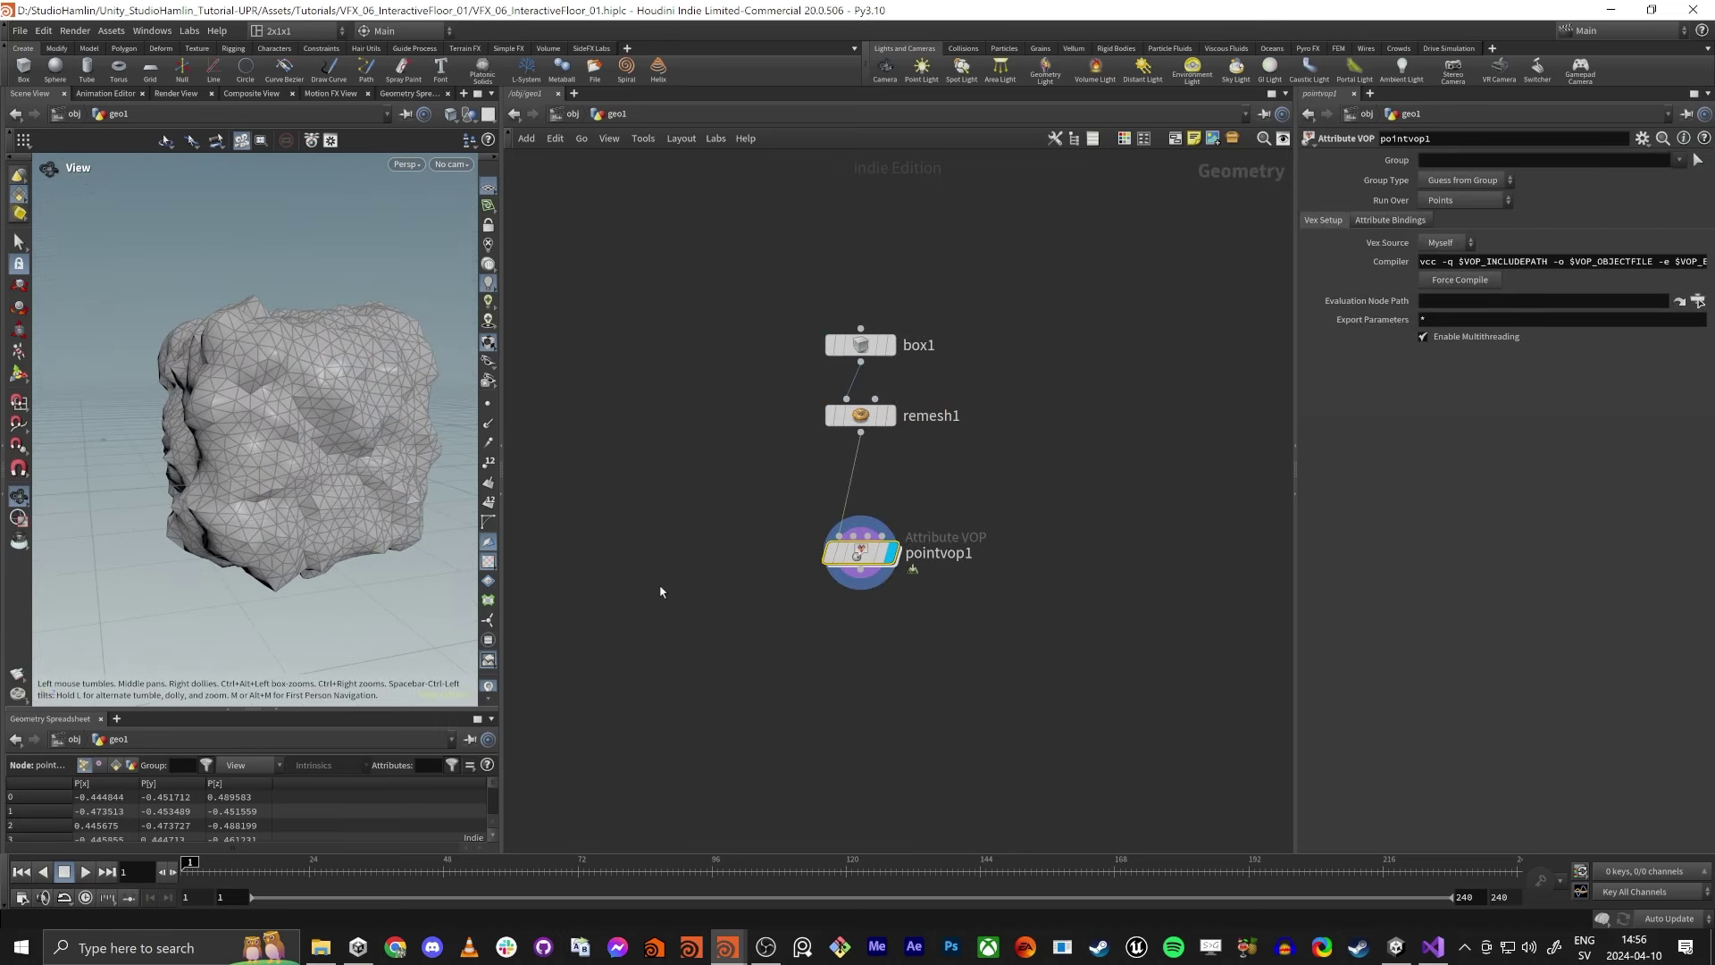
{"action": "middle_click_drag", "start_coordinate": [873, 763], "coordinate": [945, 590]}
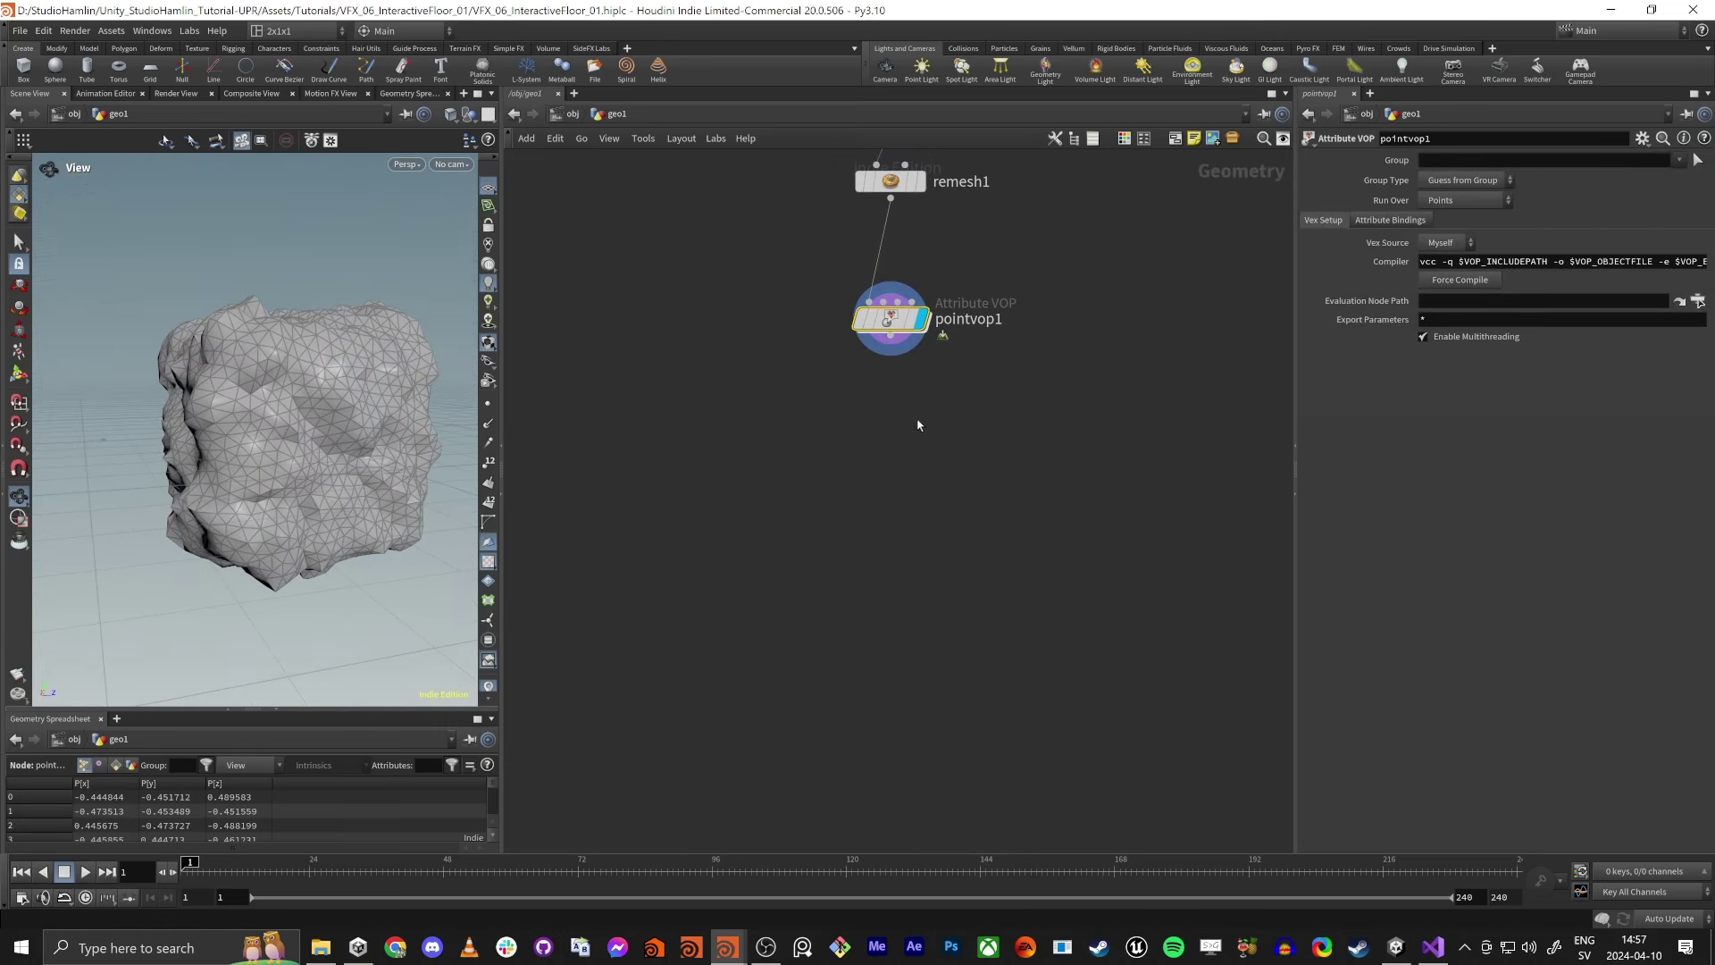
{"action": "key", "text": "Tab"}
{"action": "type", "text": "meas"}
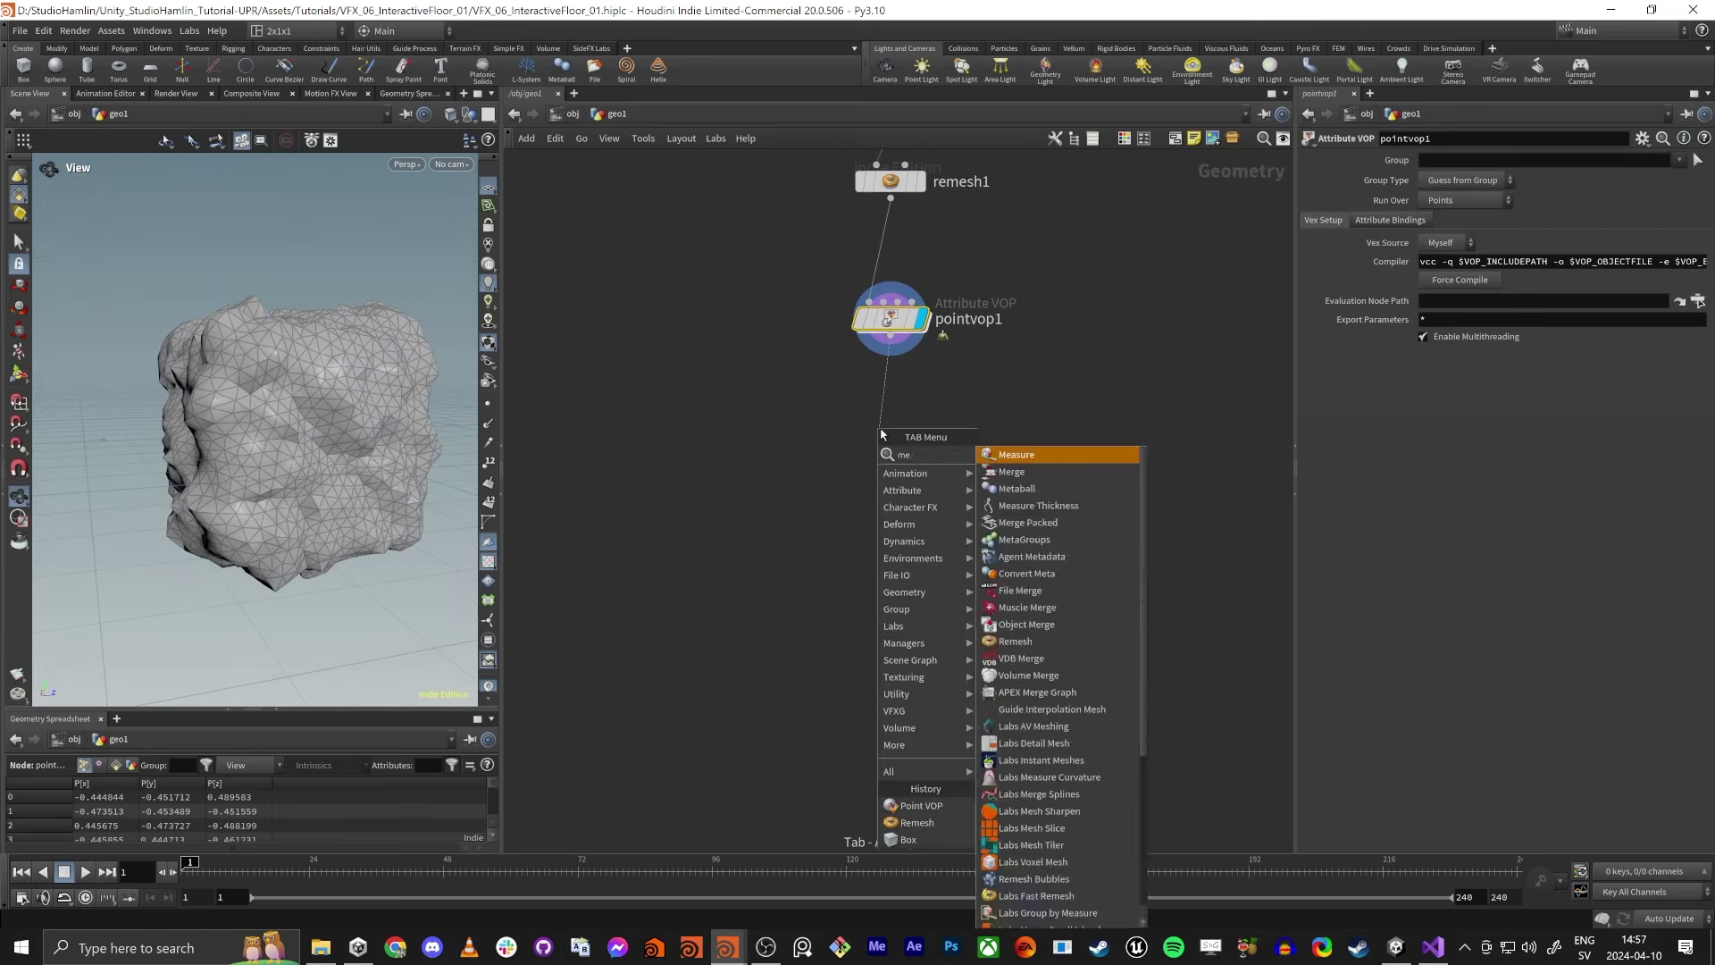
{"action": "key", "text": "Down"}
{"action": "key", "text": "Down"}
{"action": "key", "text": "Return"}
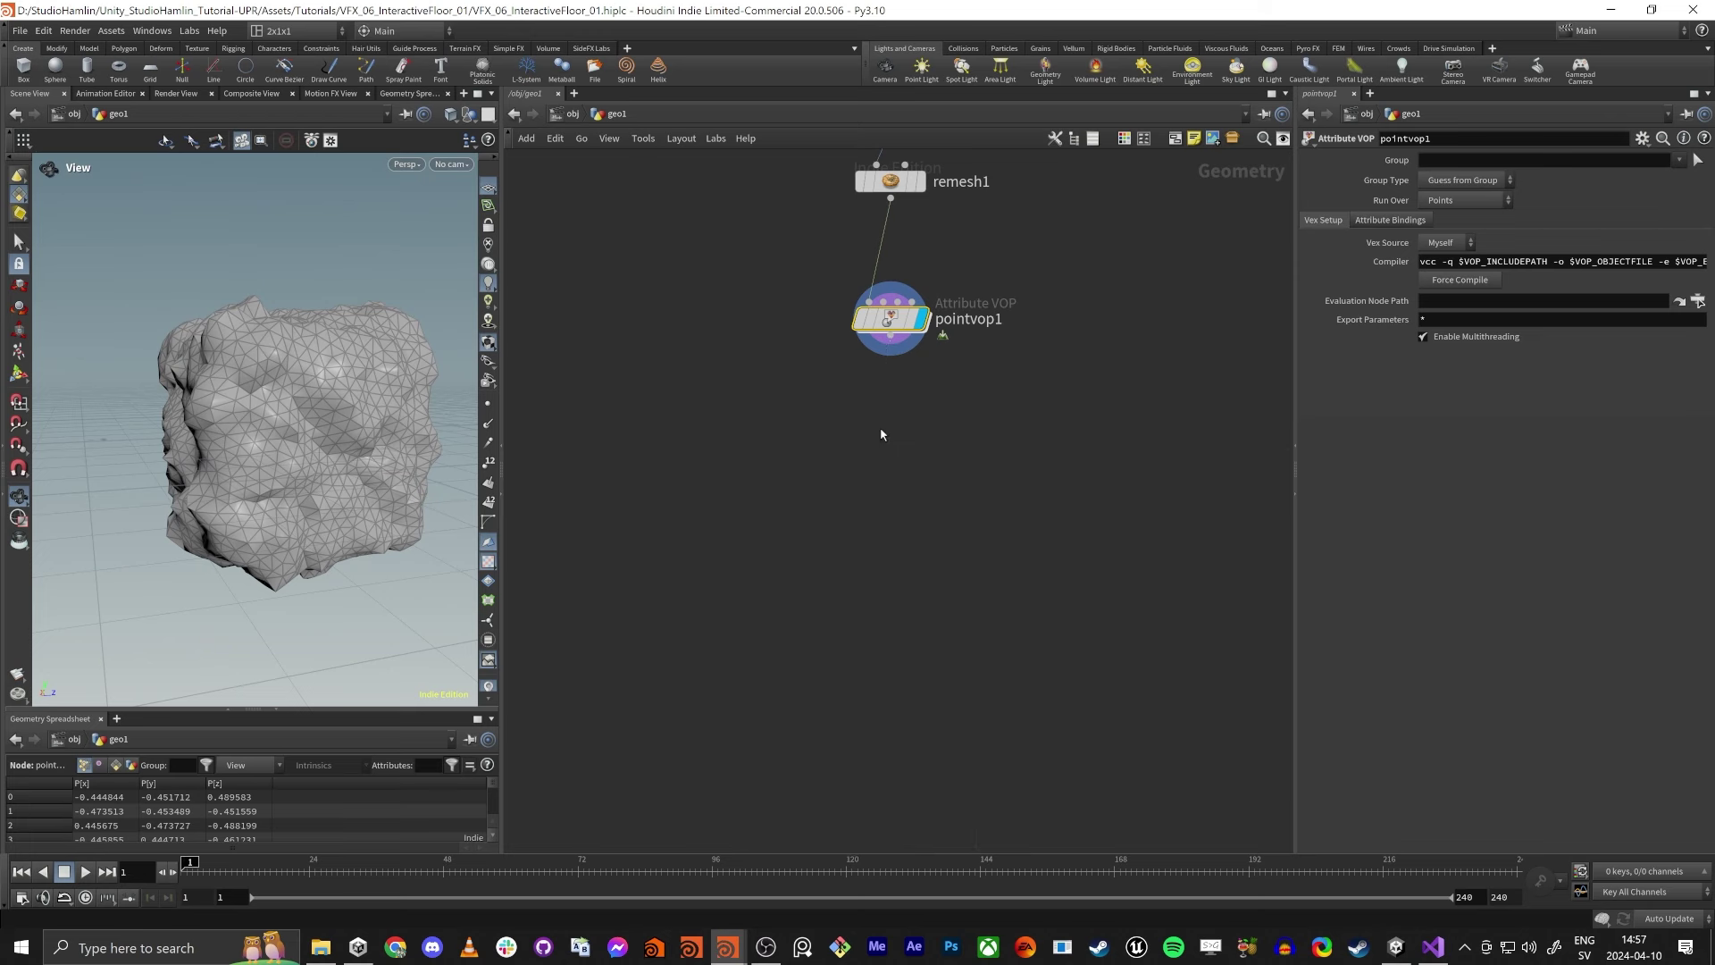
{"action": "left_click", "coordinate": [881, 435]}
{"action": "left_click", "coordinate": [908, 430]}
{"action": "left_click_drag", "start_coordinate": [880, 431], "coordinate": [898, 451]}
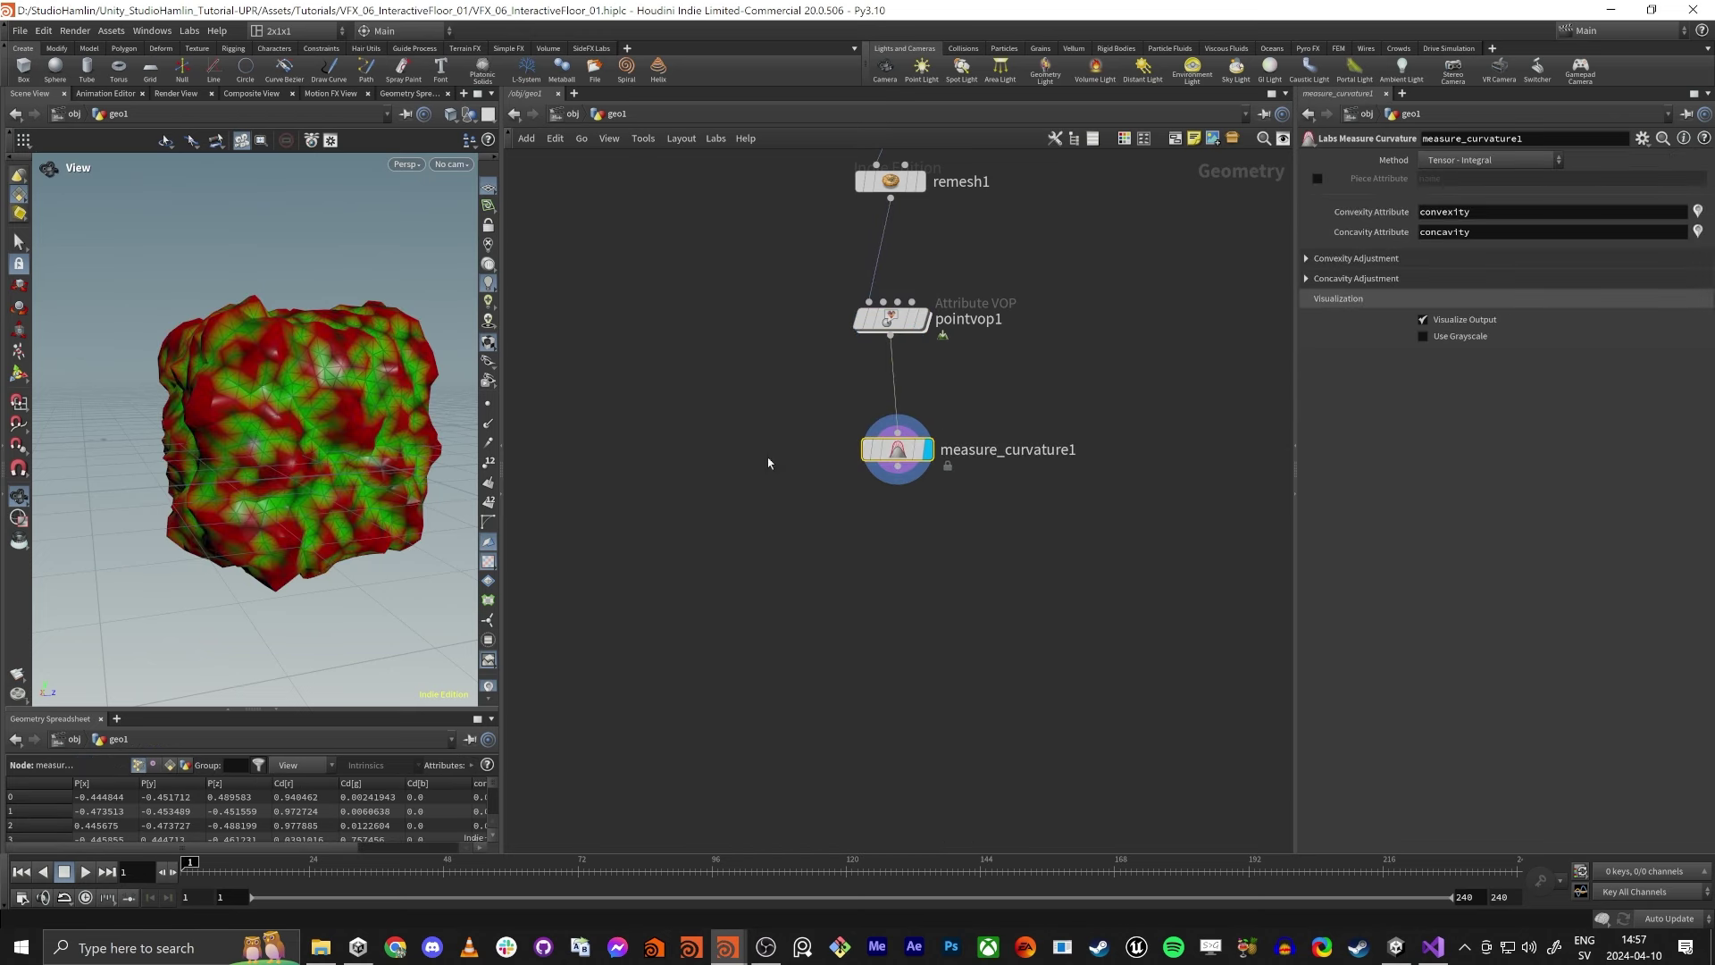
Widen the scene viewport and set measure_curvature1 to the Volume Analysis method with a sample resolution of 10.
{"action": "mouse_move", "coordinate": [295, 446]}
{"action": "left_mouse_down"}
{"action": "mouse_move", "coordinate": [256, 342]}
{"action": "mouse_move", "coordinate": [219, 372]}
{"action": "left_mouse_up"}
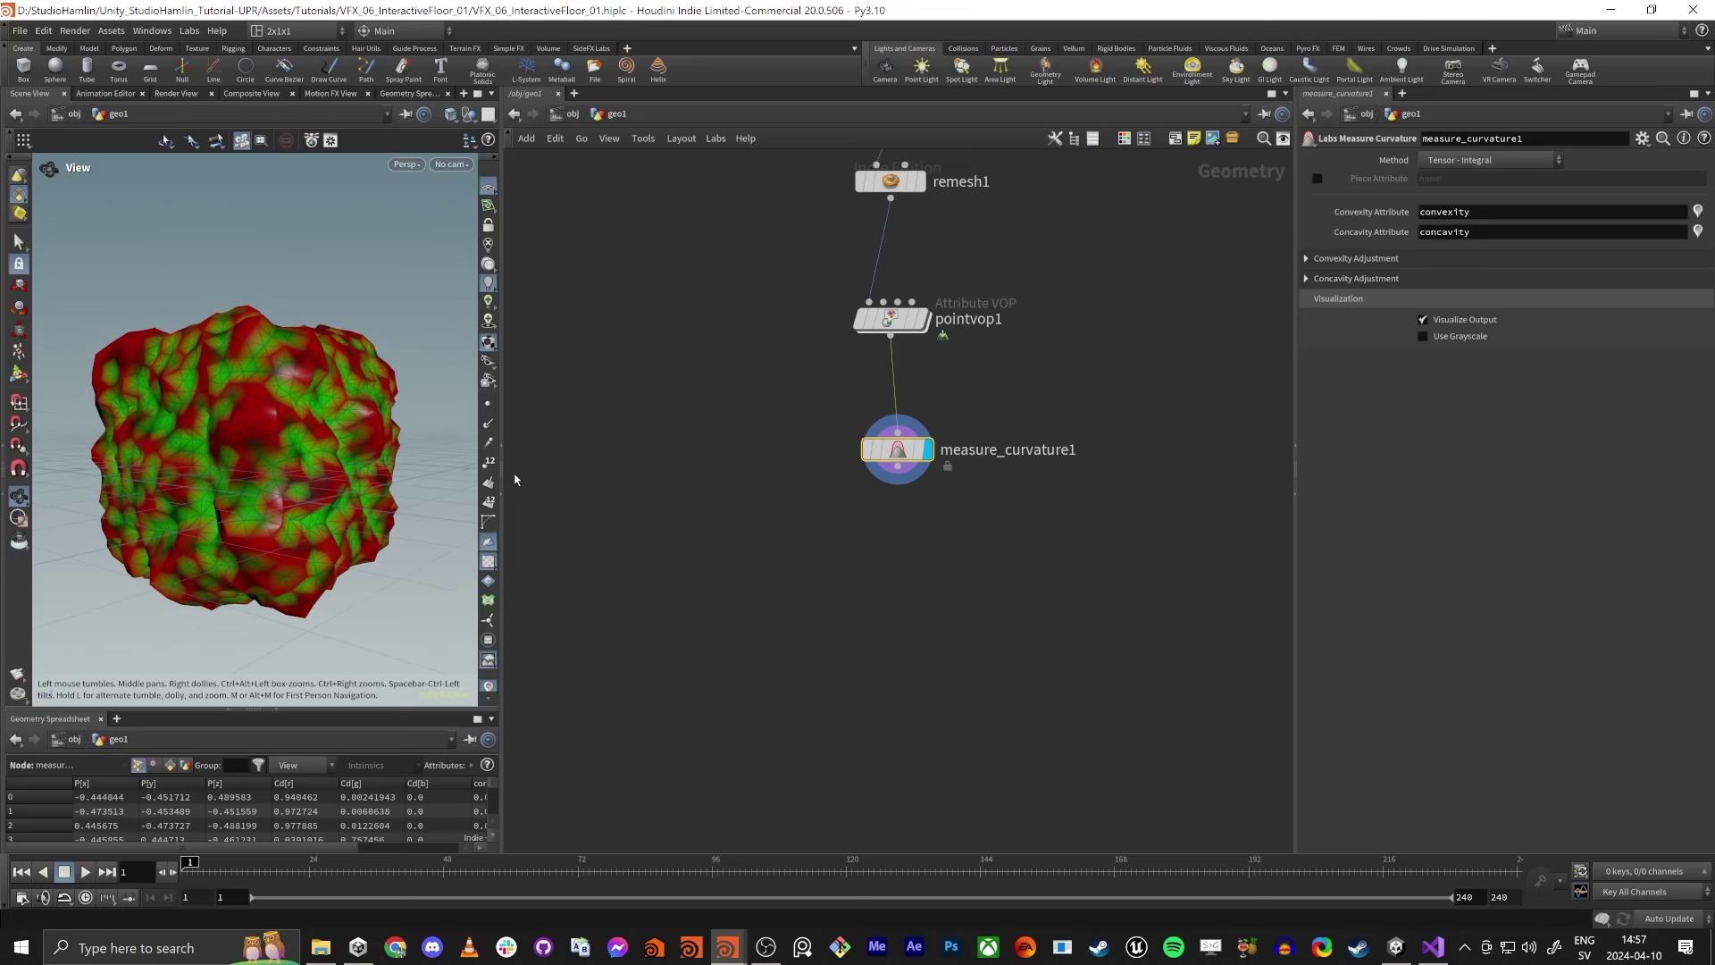
{"action": "left_click_drag", "start_coordinate": [503, 479], "coordinate": [579, 479]}
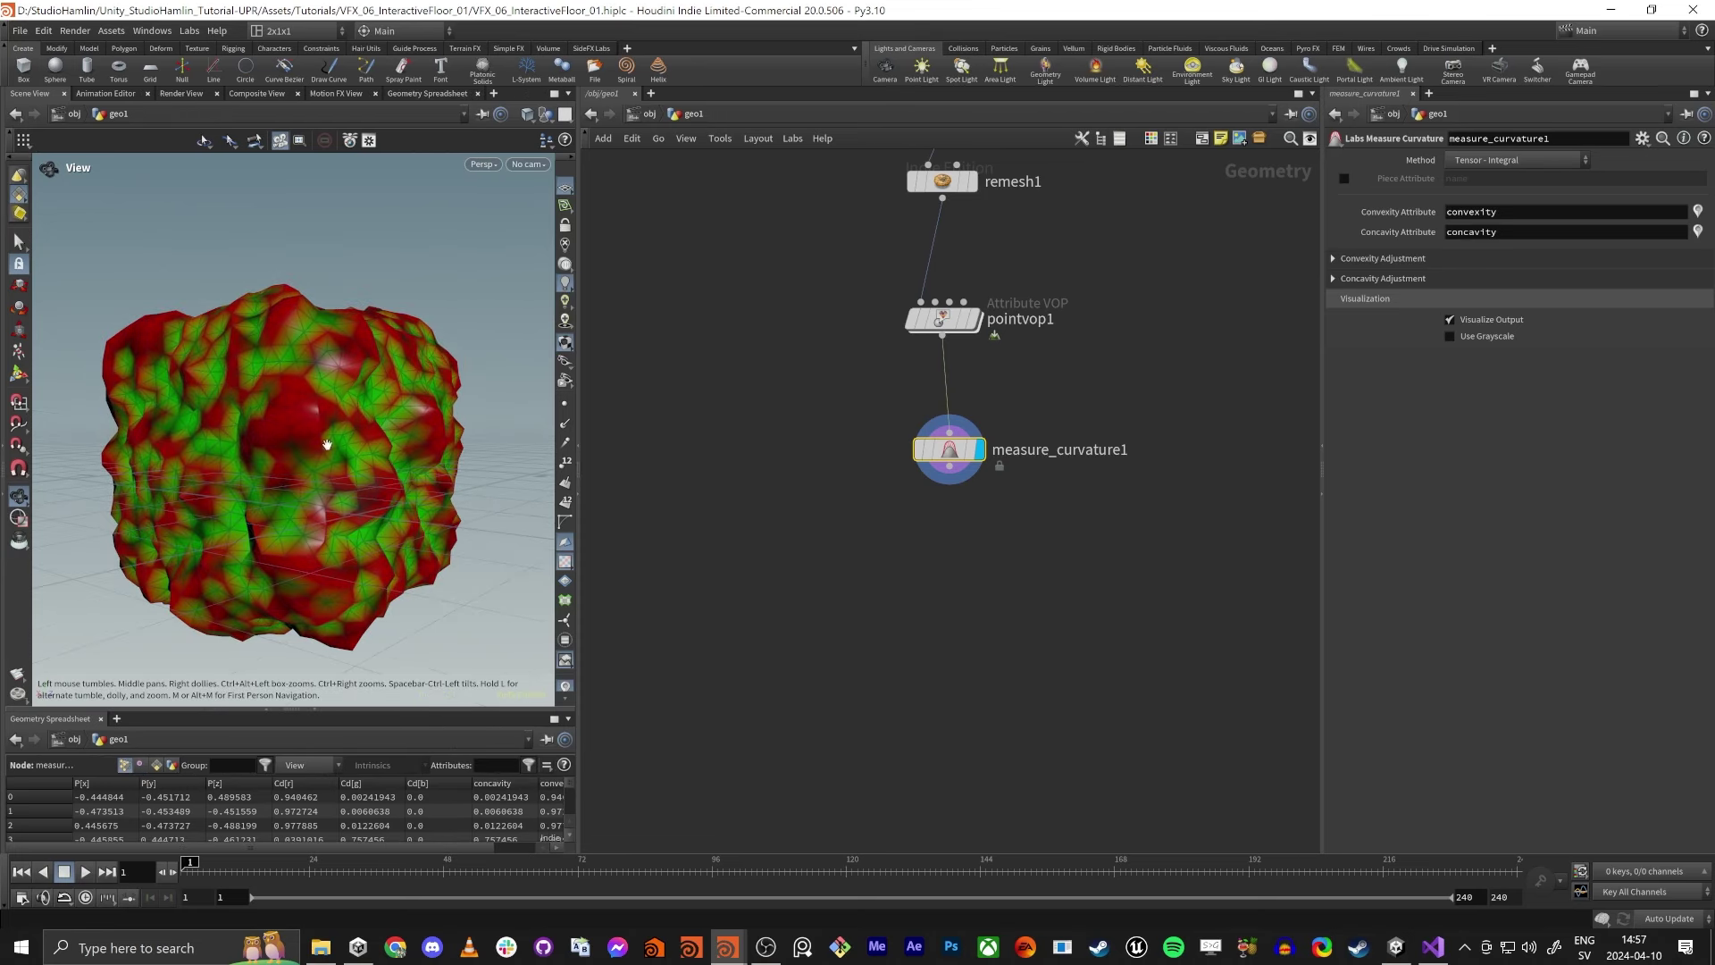
{"action": "left_click", "coordinate": [1505, 166]}
{"action": "left_click", "coordinate": [1493, 178]}
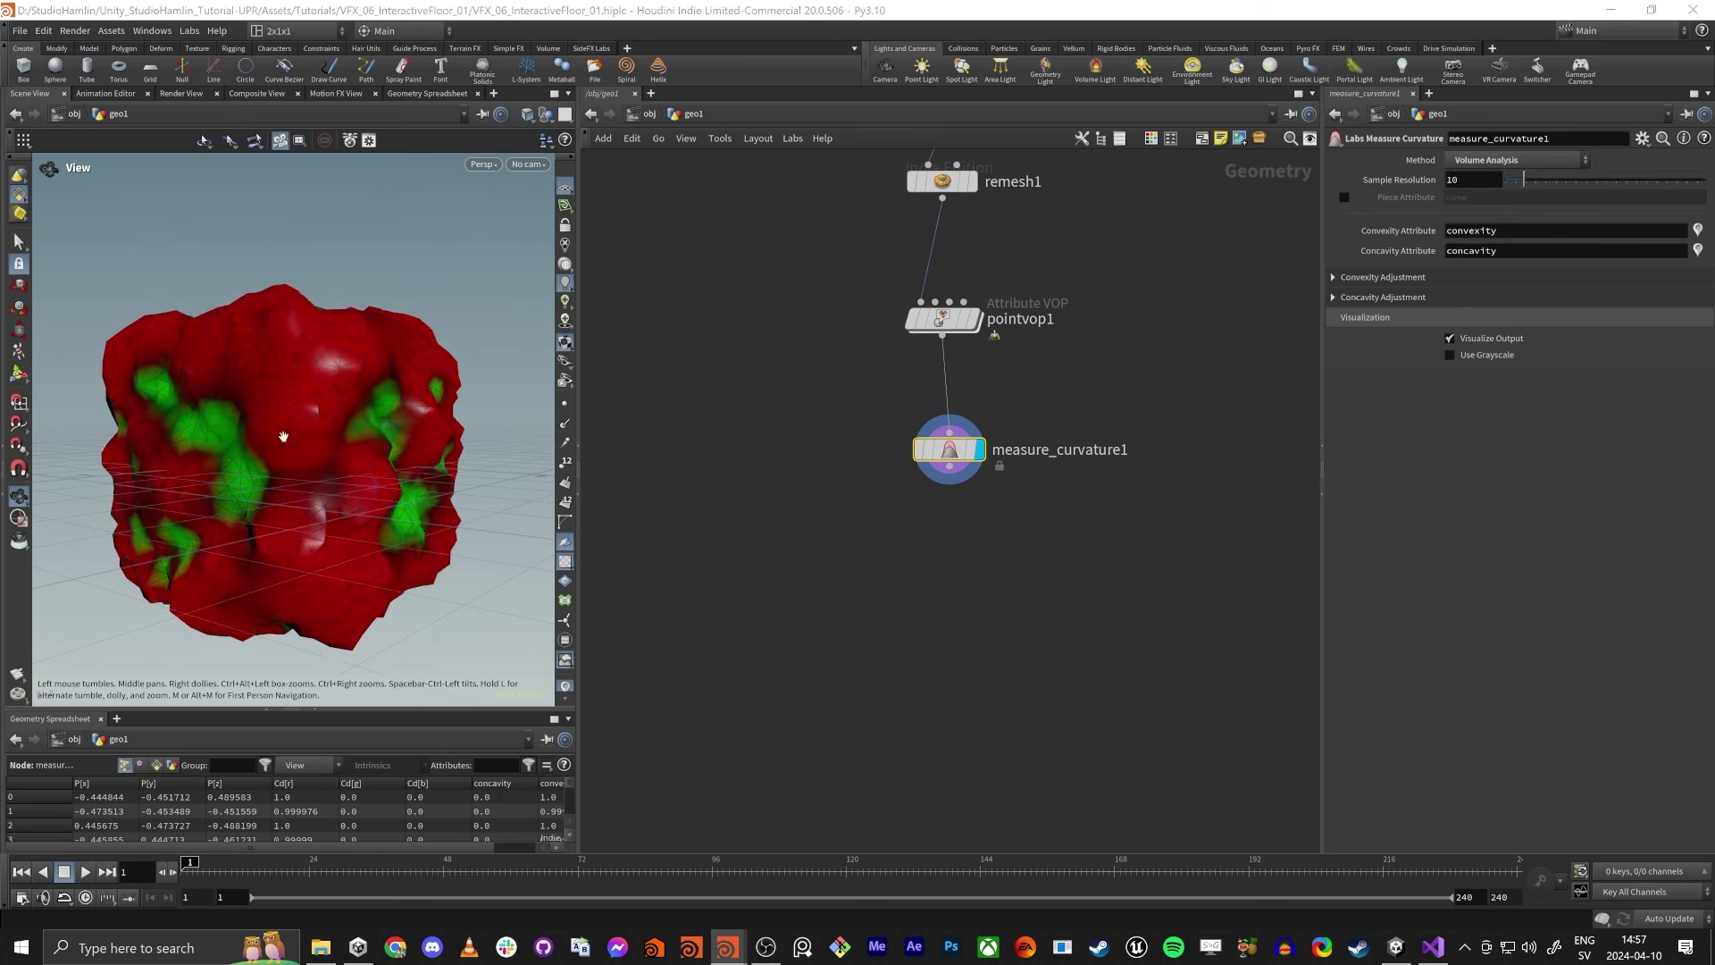
{"action": "left_click_drag", "start_coordinate": [284, 436], "coordinate": [171, 427]}
{"action": "scroll", "coordinate": [168, 659], "scroll_direction": "down", "scroll_amount": 4}
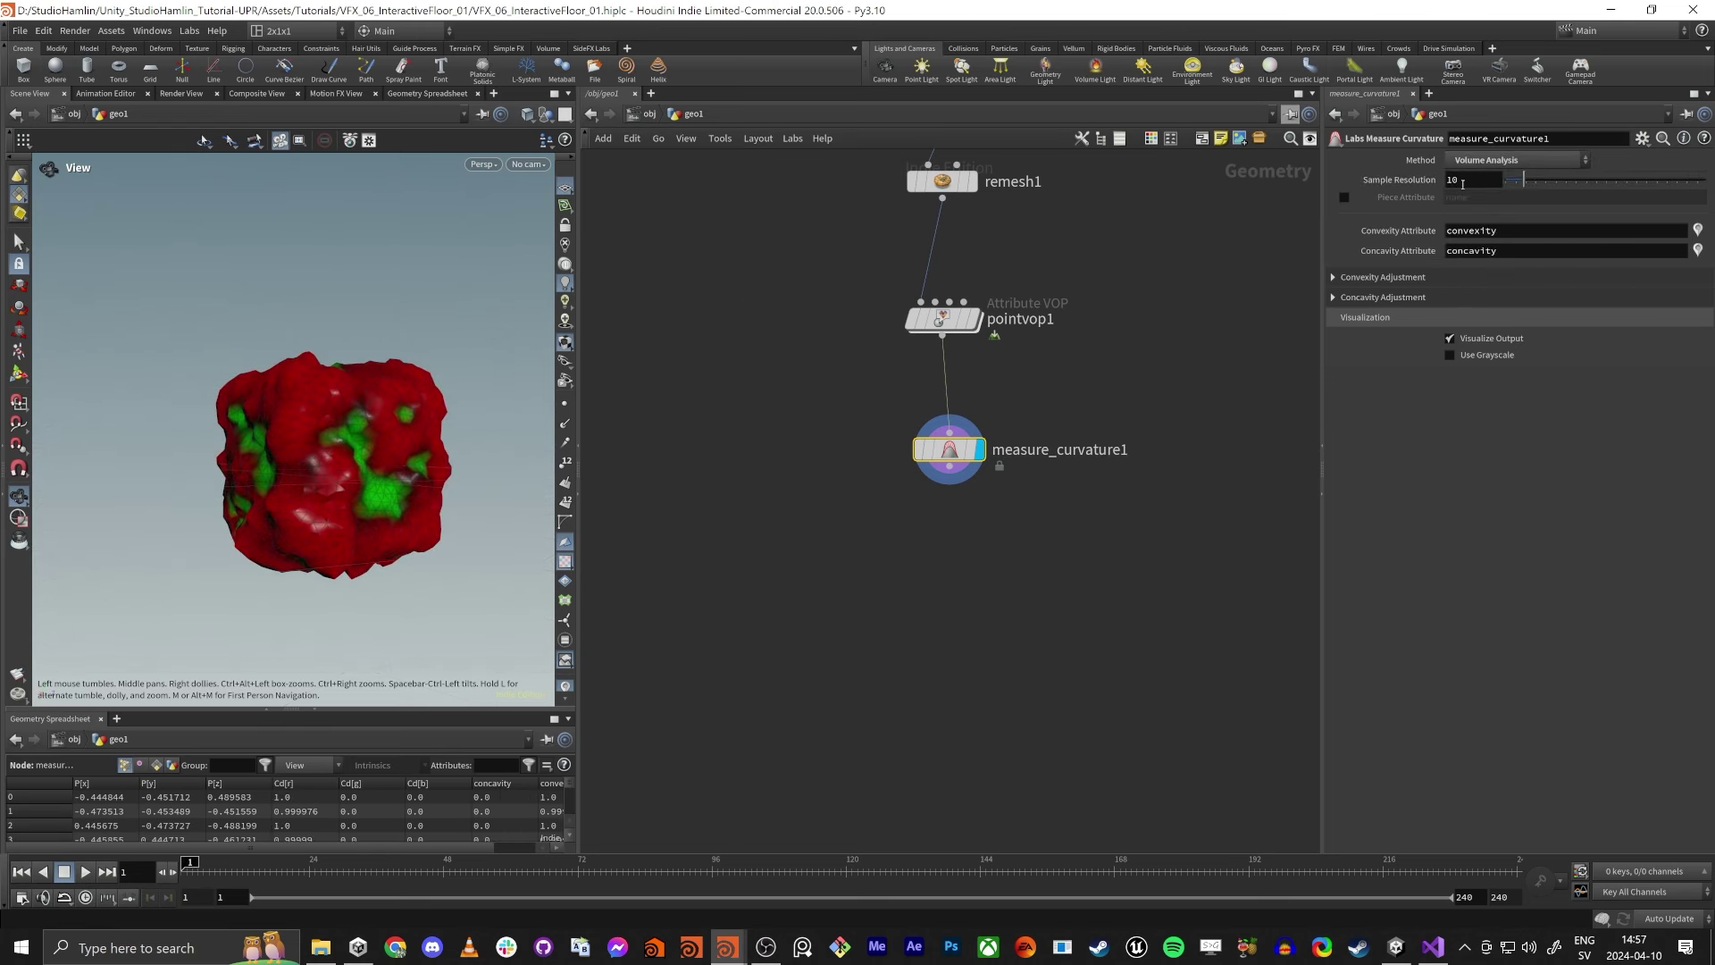
{"action": "mouse_move", "coordinate": [1523, 181]}
{"action": "left_mouse_down"}
{"action": "mouse_move", "coordinate": [1602, 186]}
{"action": "mouse_move", "coordinate": [1524, 184]}
{"action": "left_mouse_up"}
{"action": "left_click_drag", "start_coordinate": [337, 298], "coordinate": [349, 357]}
{"action": "scroll", "coordinate": [375, 390], "scroll_direction": "up", "scroll_amount": 5}
{"action": "scroll", "coordinate": [383, 421], "scroll_direction": "down", "scroll_amount": 5}
{"action": "middle_click_drag", "start_coordinate": [384, 420], "coordinate": [317, 365]}
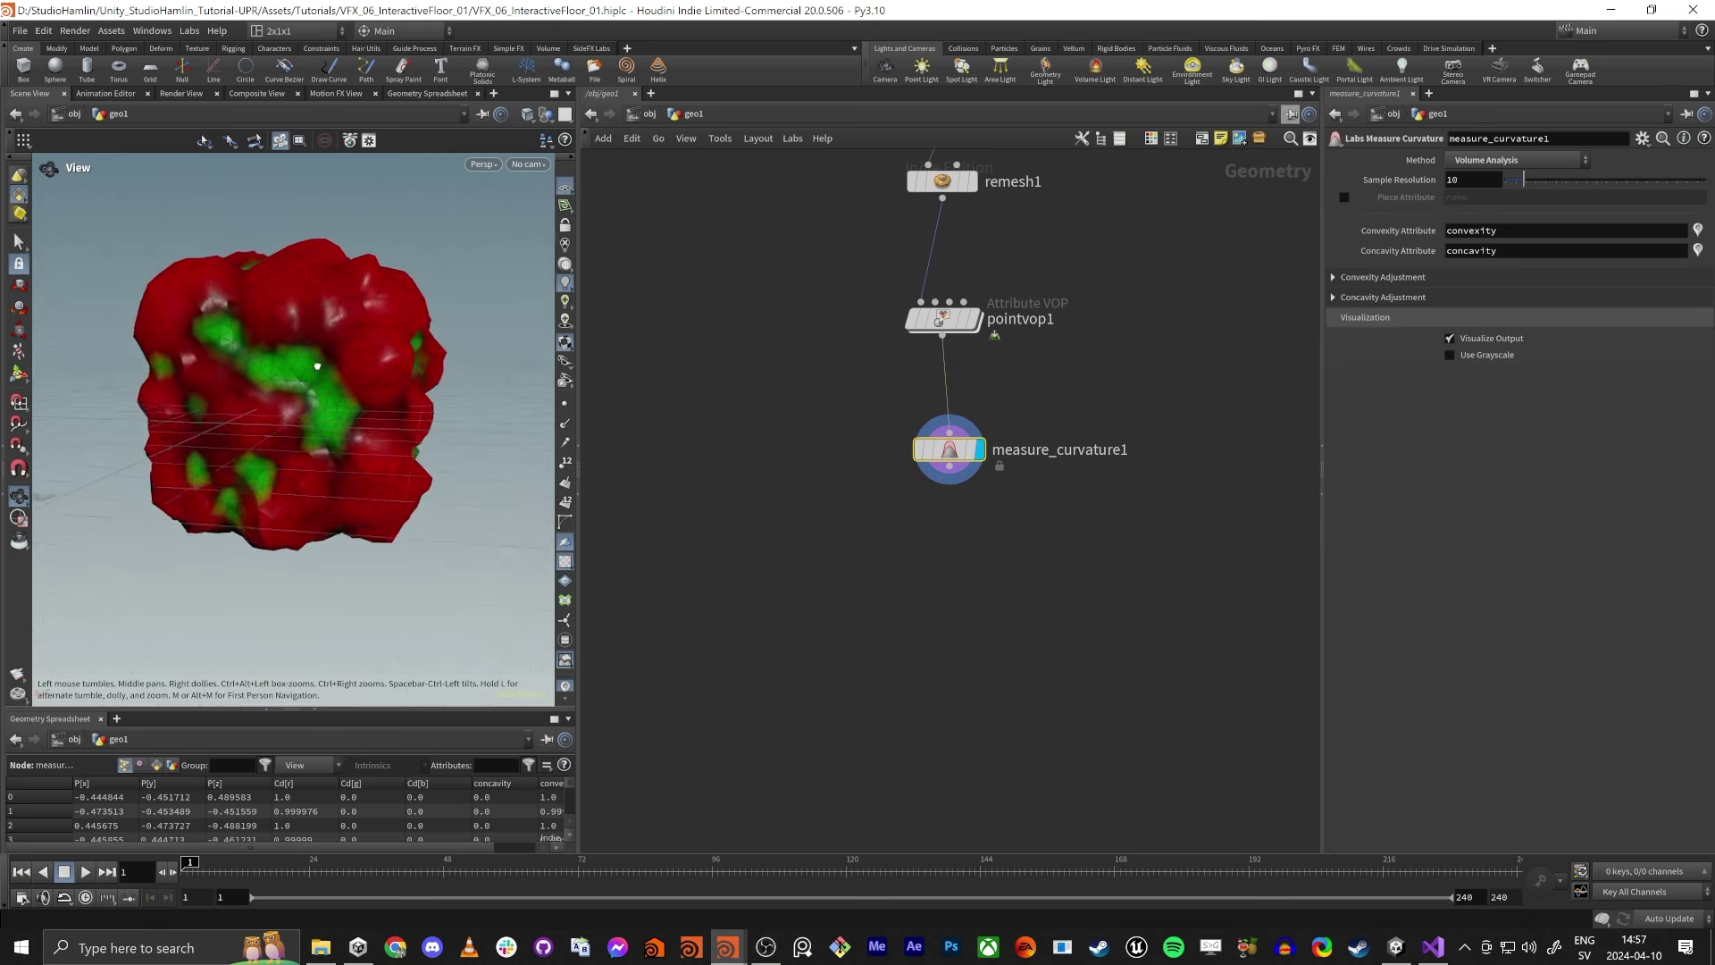
{"action": "left_click_drag", "start_coordinate": [318, 367], "coordinate": [328, 368]}
Add a PolyReduce node connected below measure_curvature1 and display its result.
{"action": "middle_click_drag", "start_coordinate": [986, 570], "coordinate": [952, 409]}
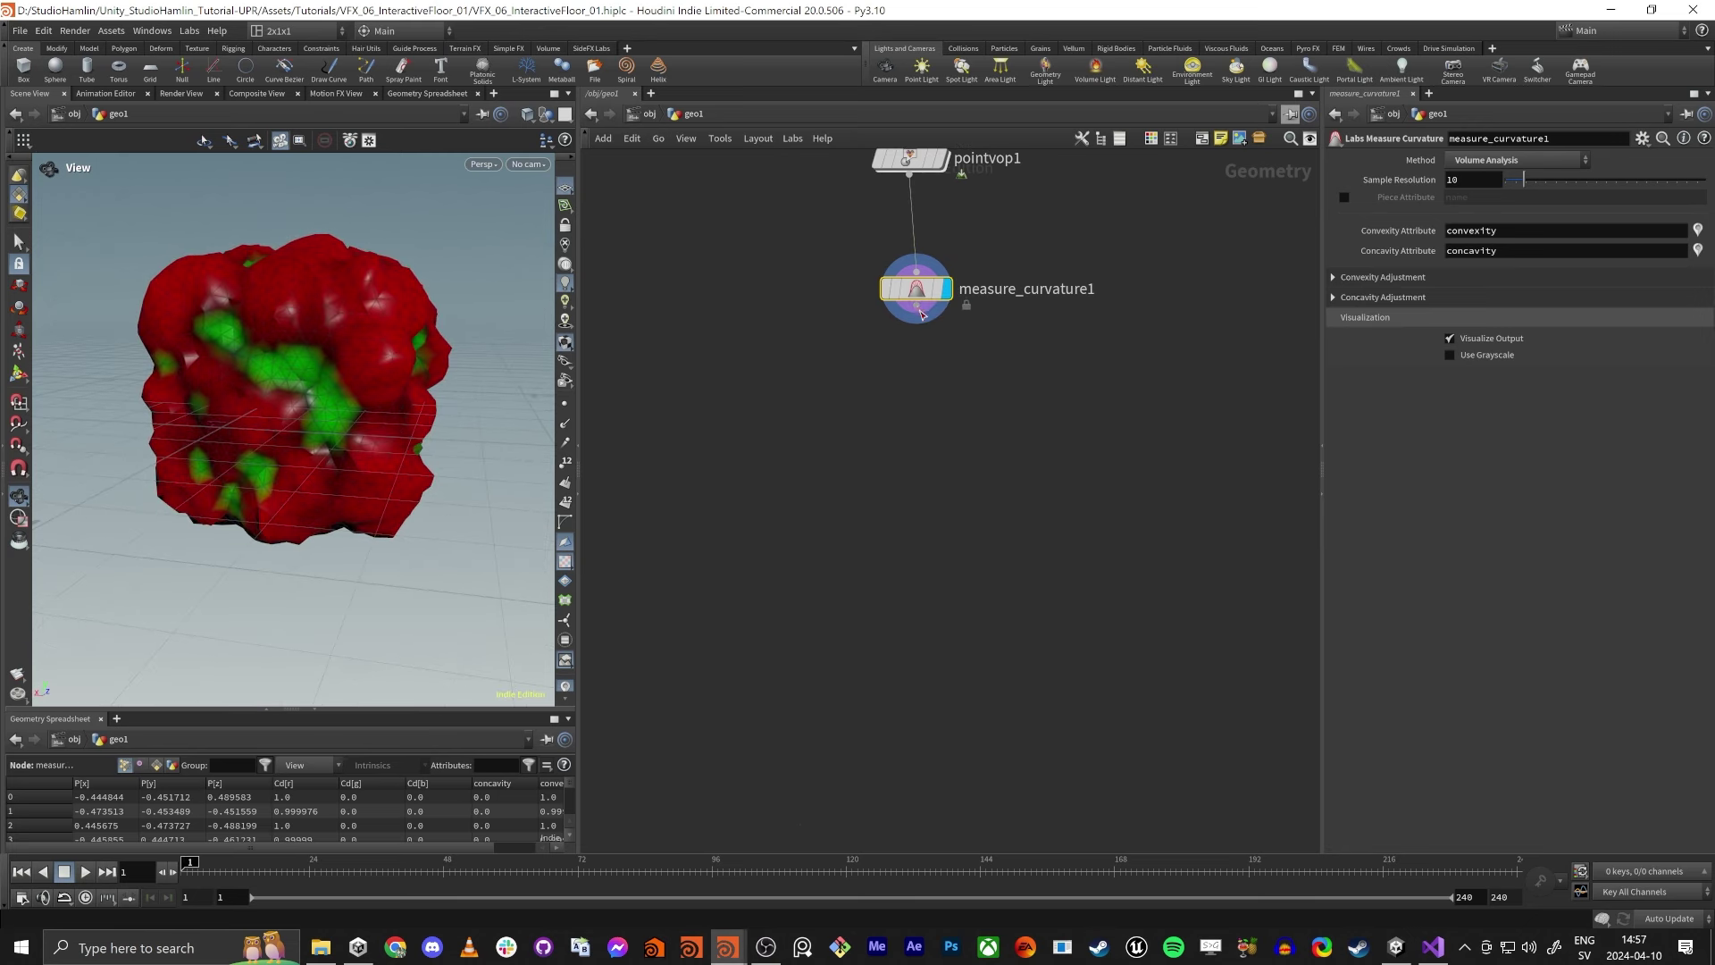
{"action": "left_click_drag", "start_coordinate": [920, 310], "coordinate": [913, 413]}
{"action": "type", "text": "polyre"}
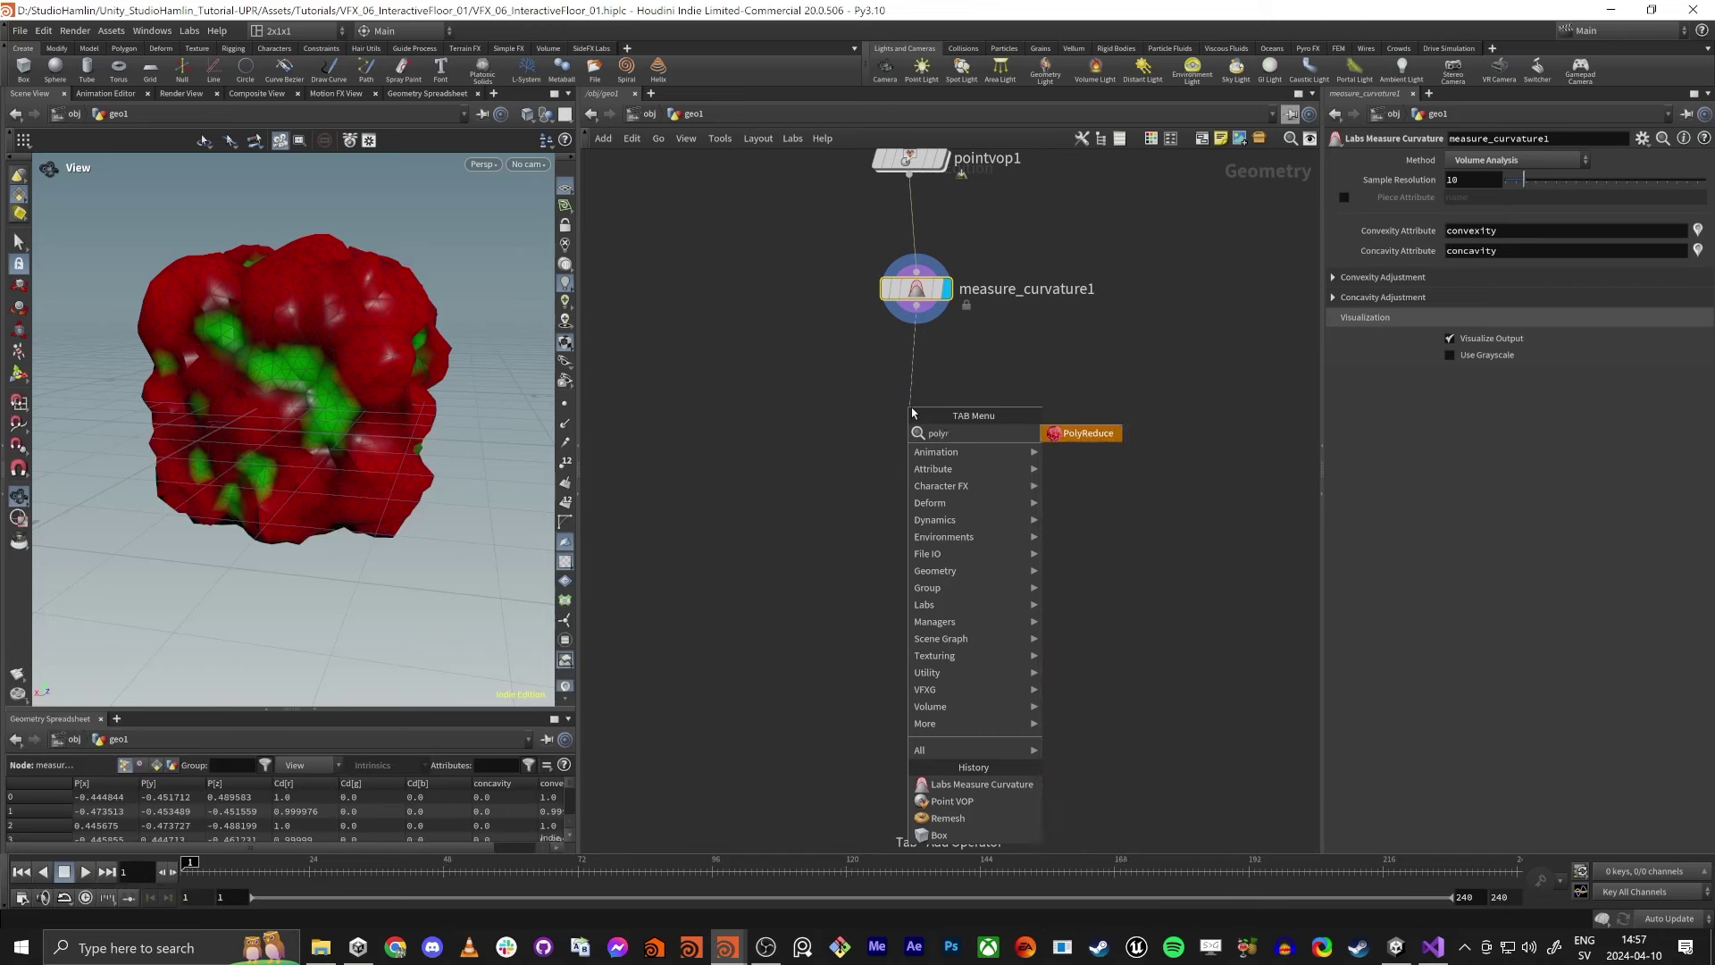
{"action": "key", "text": "Return"}
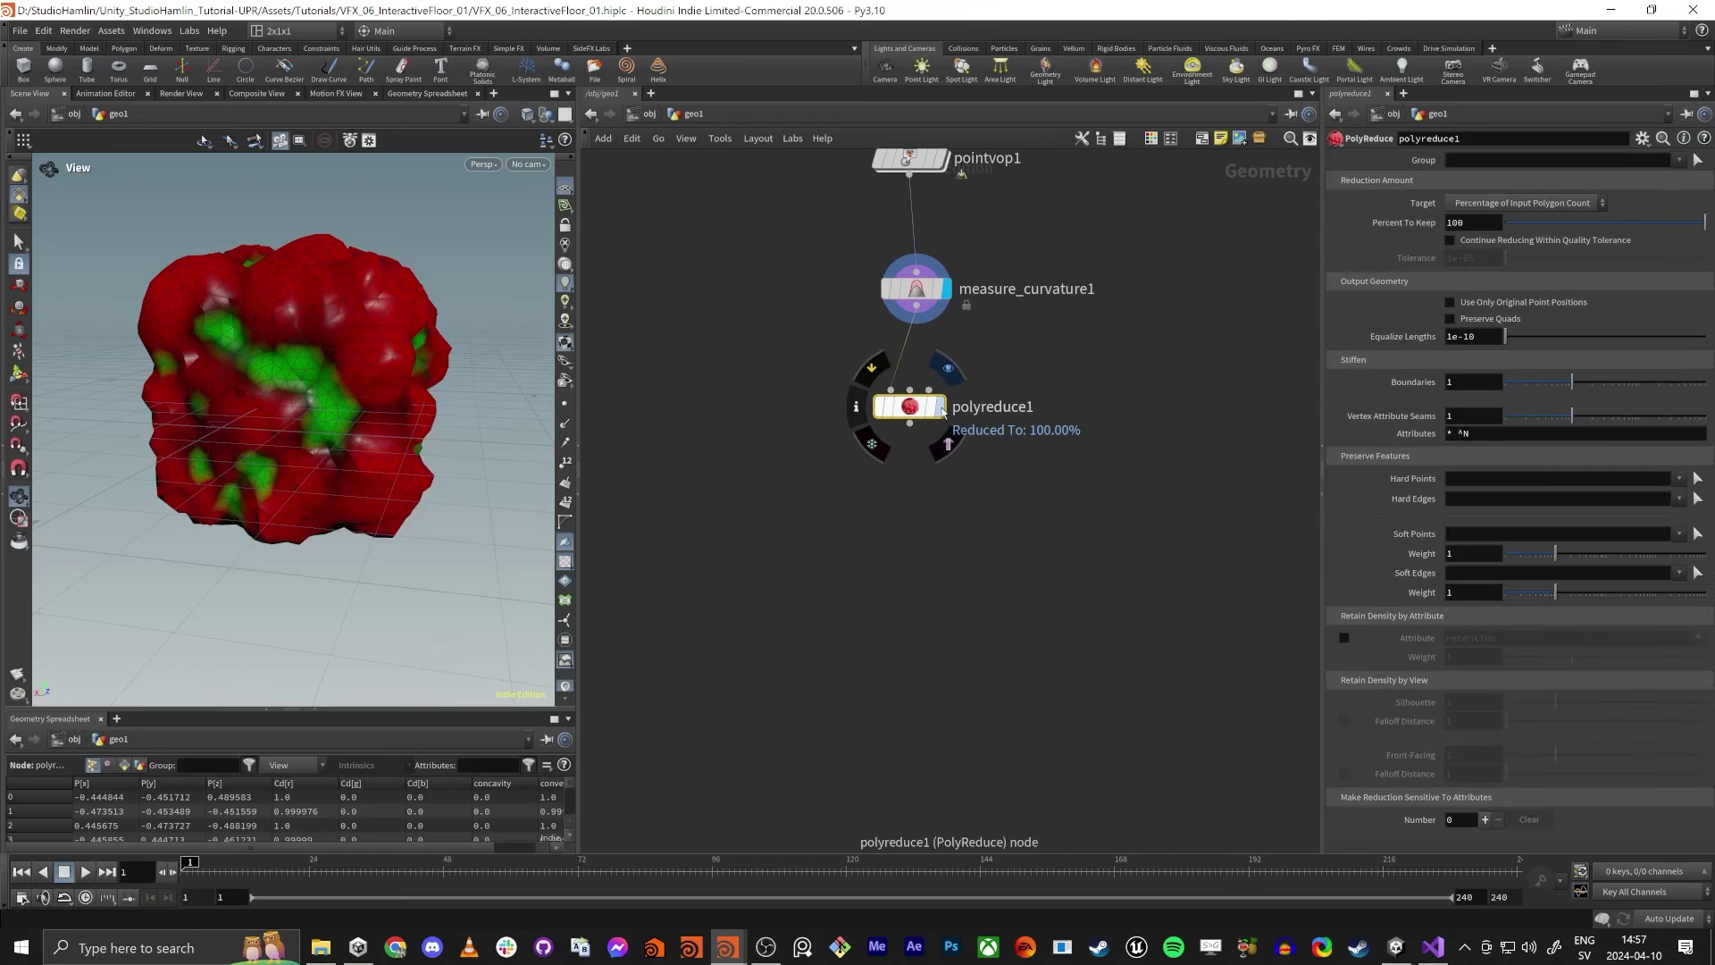
{"action": "left_click", "coordinate": [939, 406]}
Lower the PolyReduce node's percentage of polygons to keep to about 14.1.
{"action": "left_click_drag", "start_coordinate": [1609, 231], "coordinate": [1548, 239]}
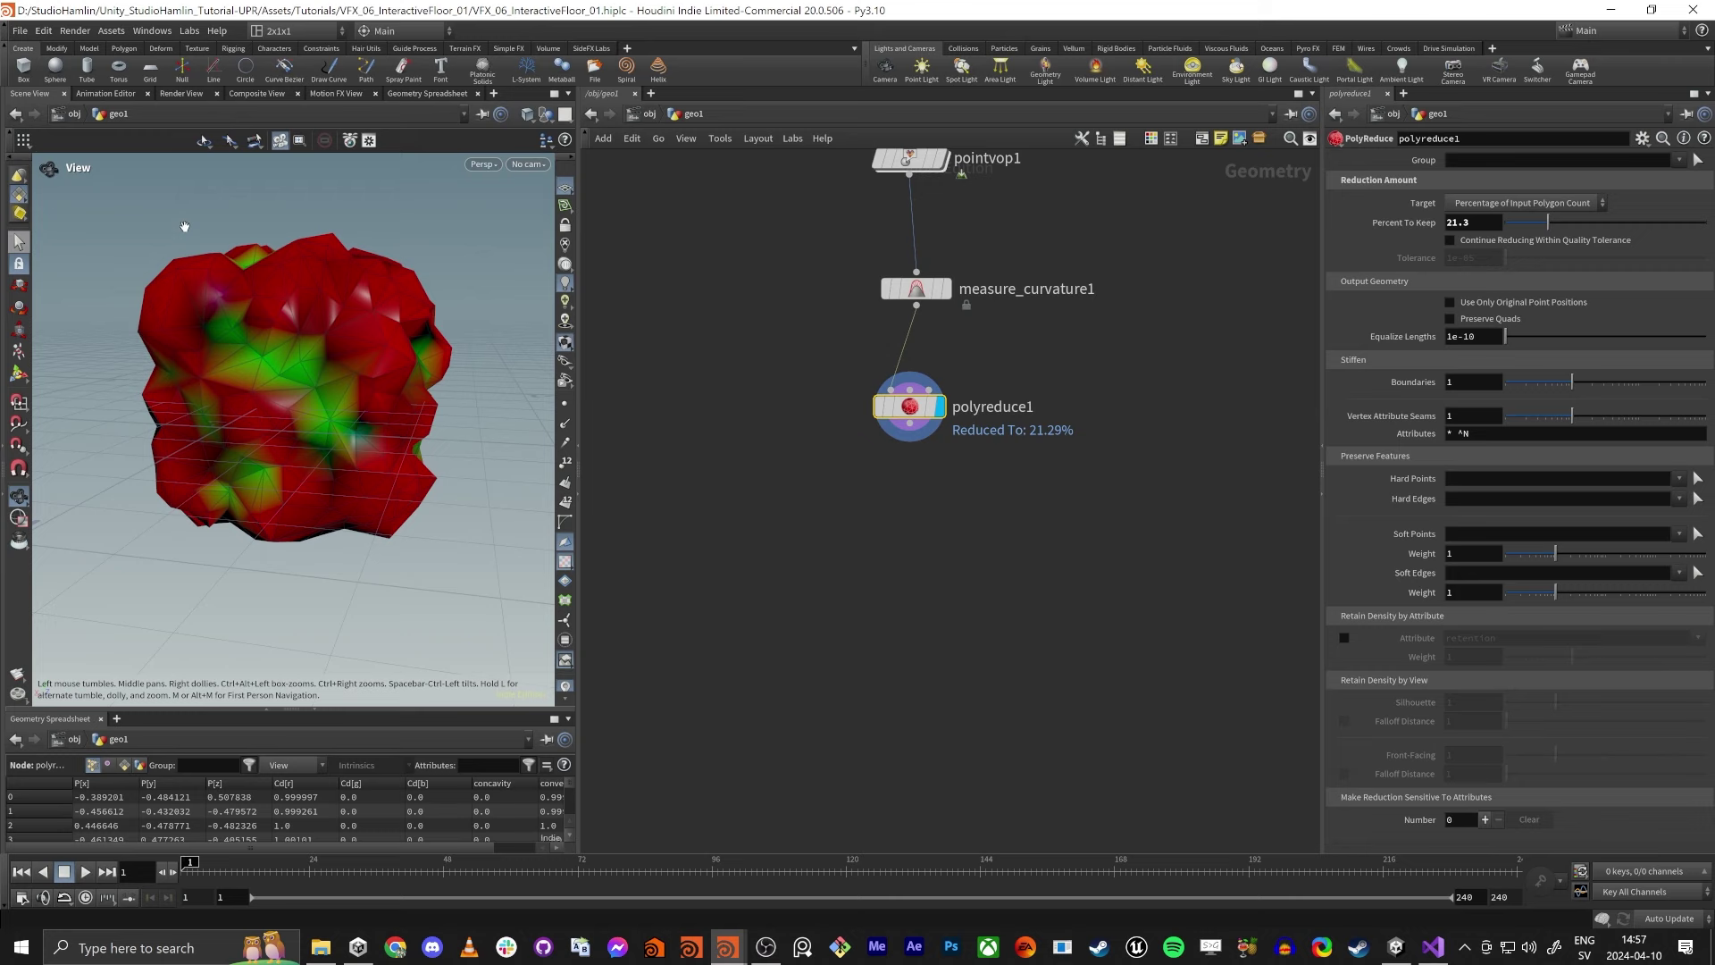
{"action": "left_click_drag", "start_coordinate": [184, 227], "coordinate": [234, 300]}
{"action": "left_click_drag", "start_coordinate": [1536, 230], "coordinate": [1531, 223]}
{"action": "left_click_drag", "start_coordinate": [233, 365], "coordinate": [380, 403]}
{"action": "left_click_drag", "start_coordinate": [1534, 226], "coordinate": [1535, 229]}
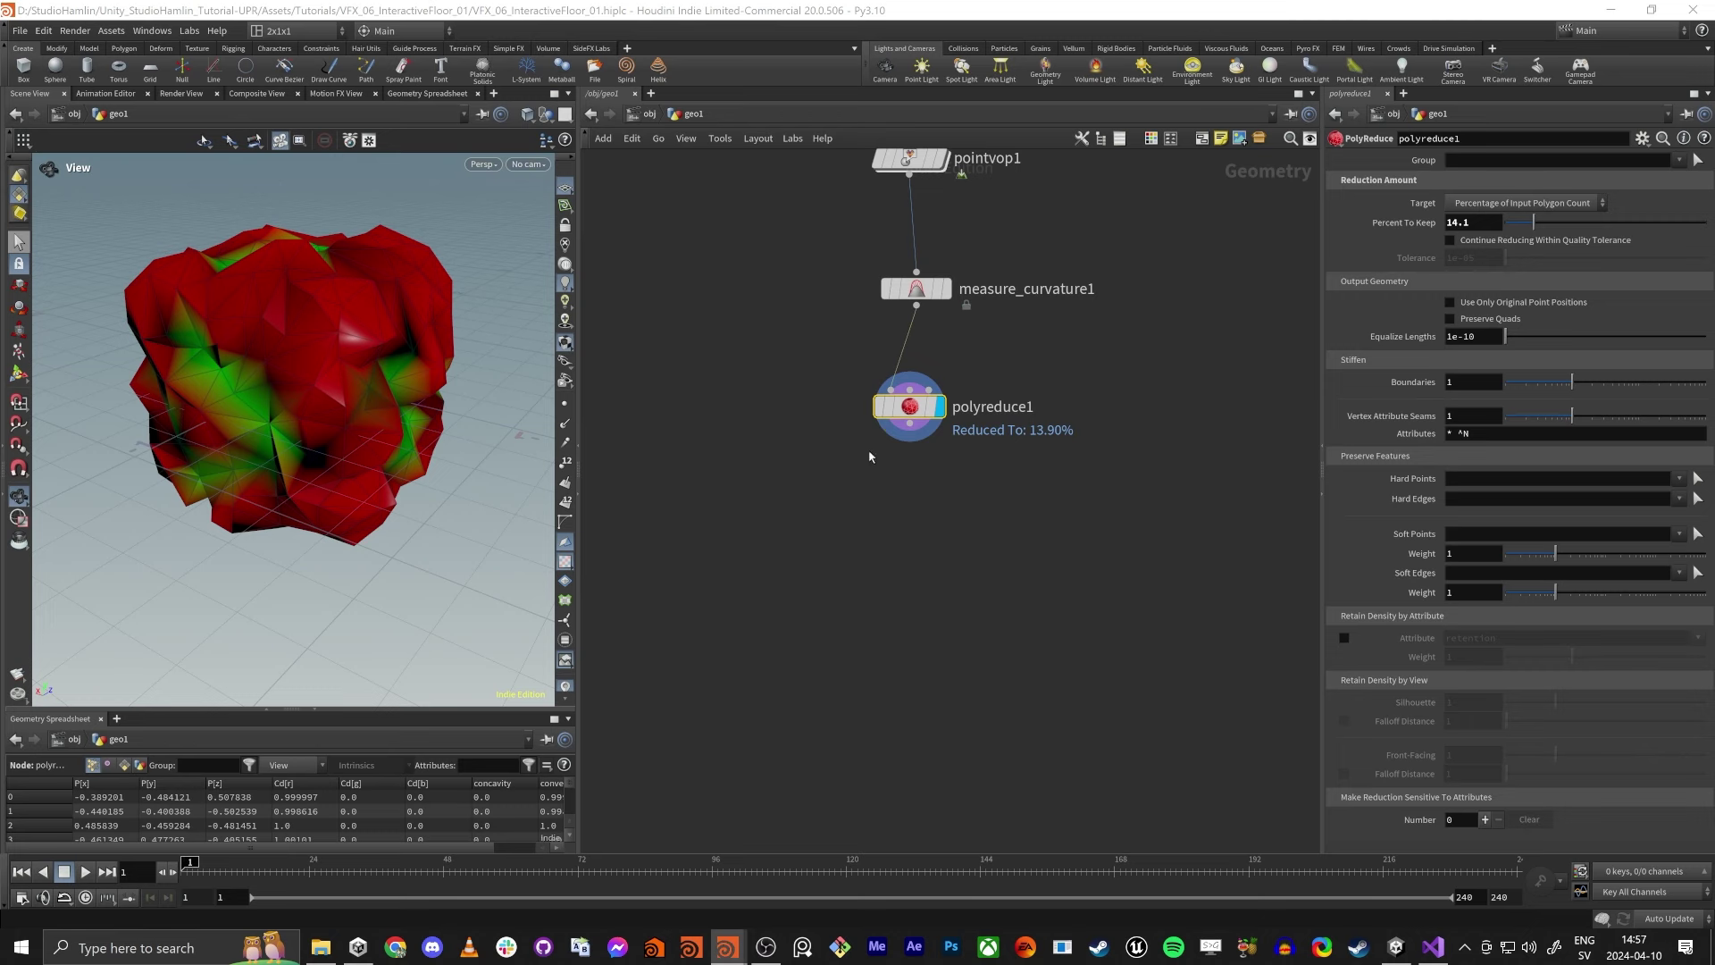
Add and display a Smooth node below polyreduce1, align the network's nodes and set the smoothing strength to 0.9.
{"action": "left_click", "coordinate": [909, 424]}
{"action": "key", "text": "Tab"}
{"action": "type", "text": "smoo"}
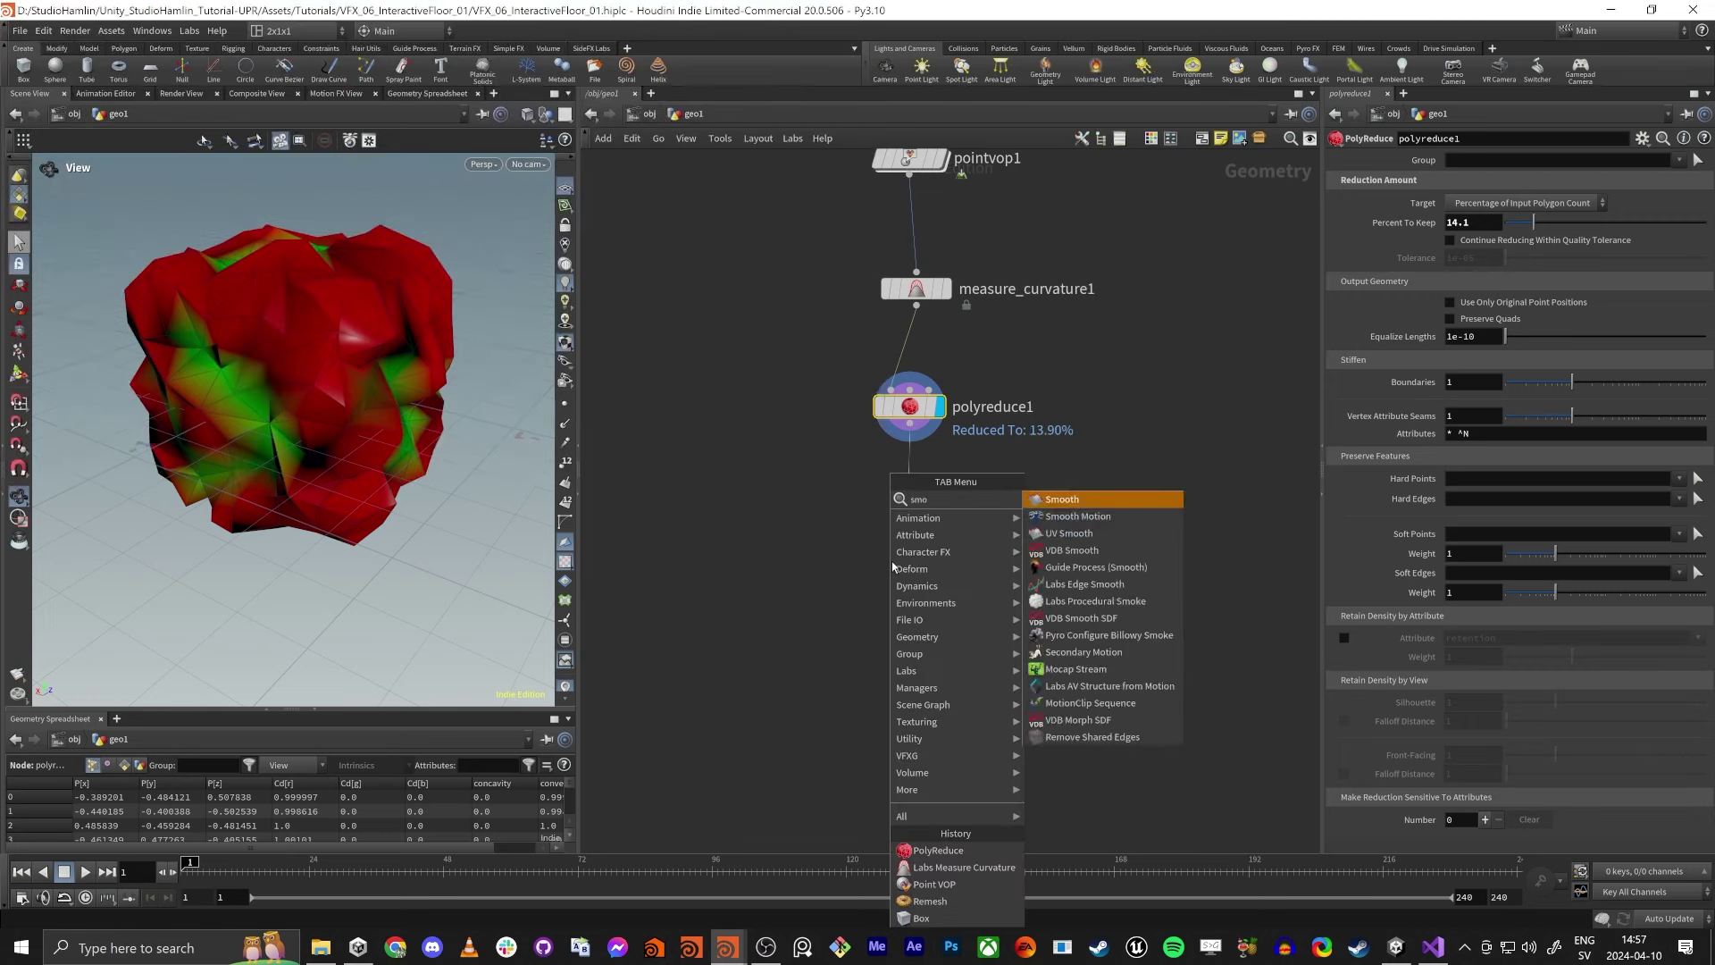
{"action": "key", "text": "Return"}
{"action": "left_click", "coordinate": [892, 561]}
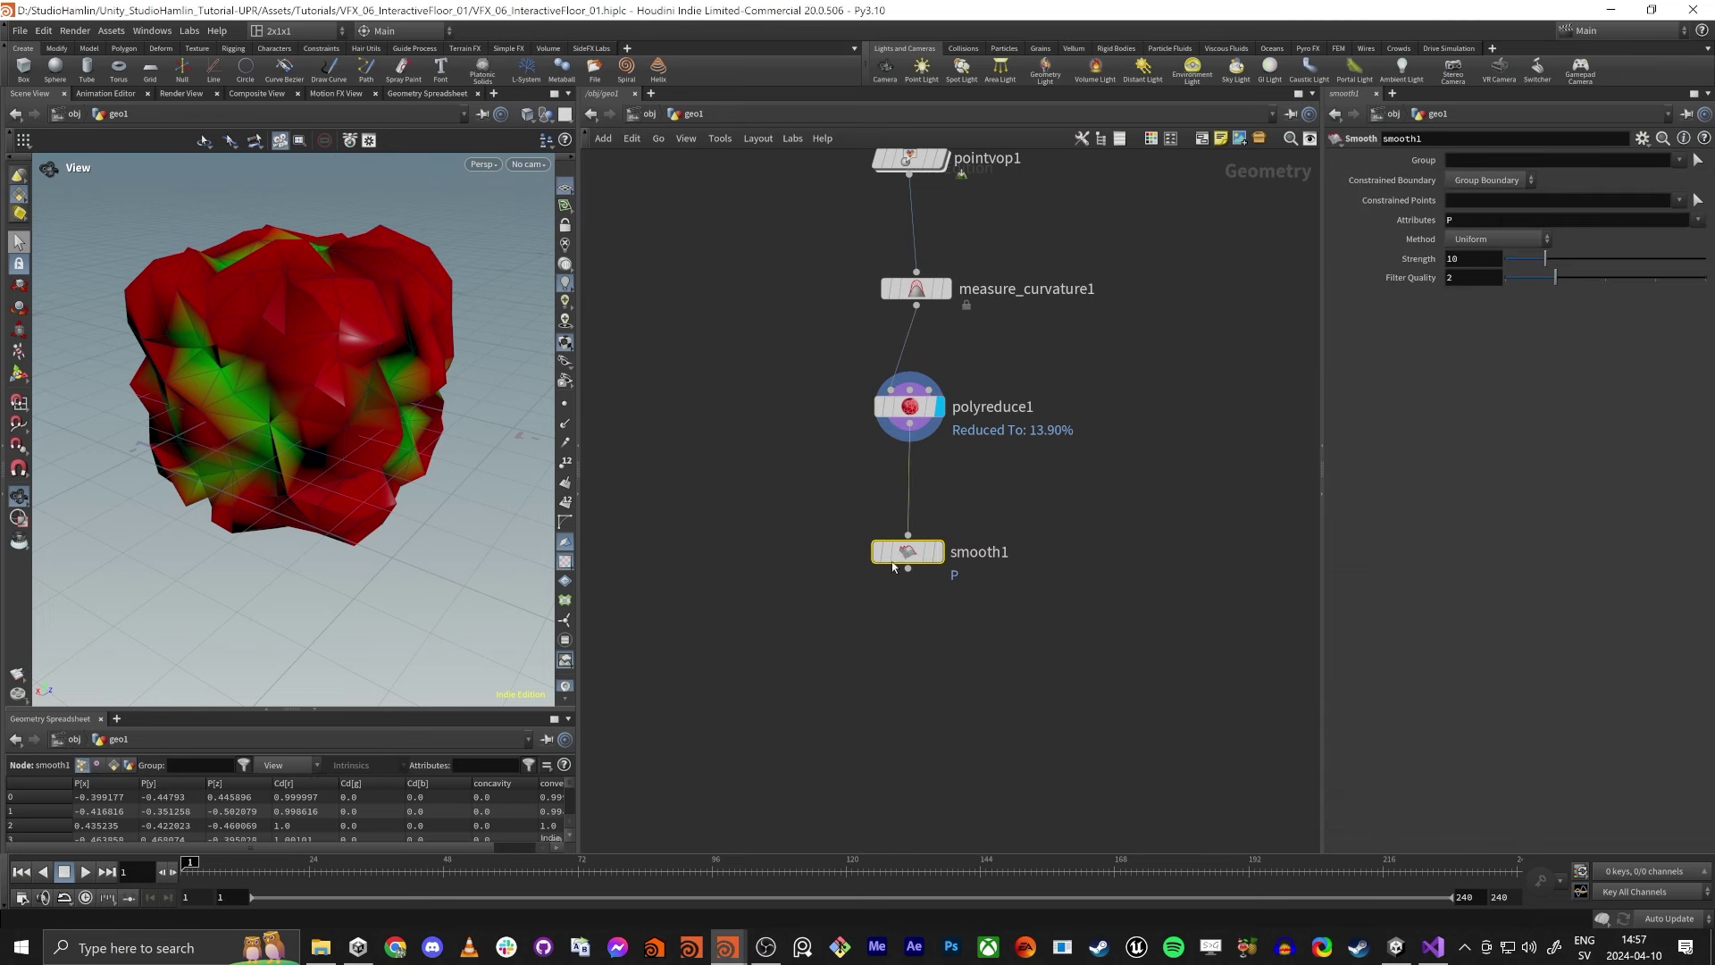
{"action": "left_click", "coordinate": [938, 551]}
{"action": "key", "text": "l"}
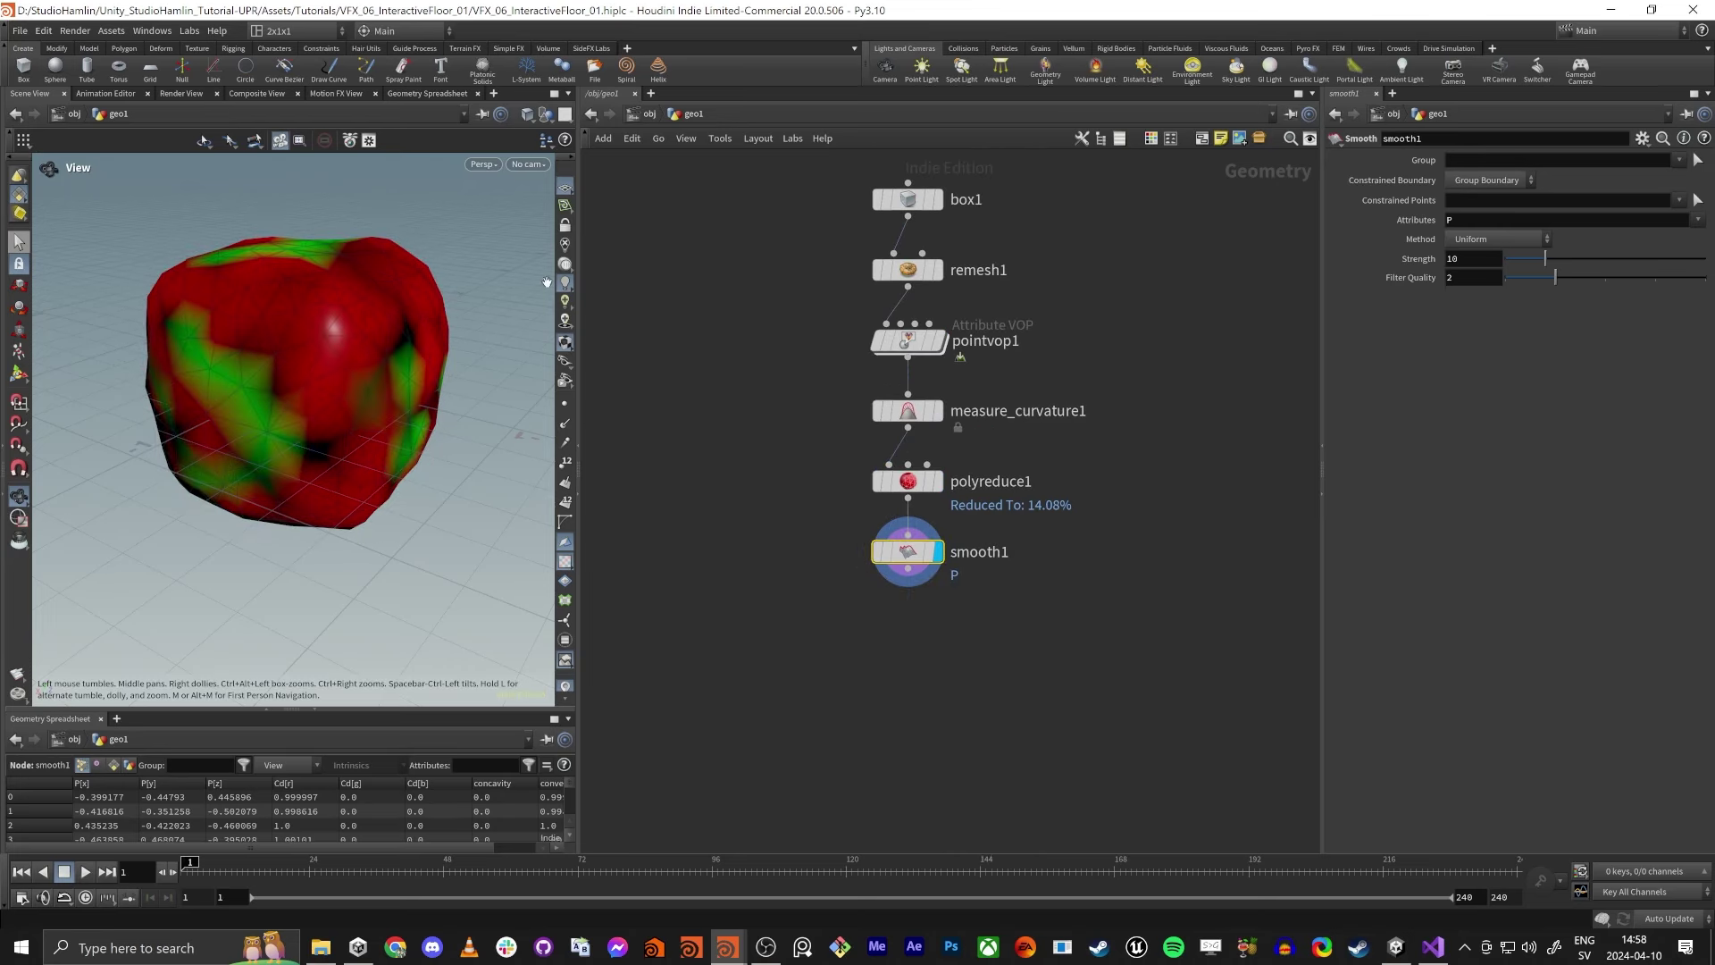
{"action": "mouse_move", "coordinate": [1537, 258]}
{"action": "left_mouse_down"}
{"action": "mouse_move", "coordinate": [1498, 265]}
{"action": "mouse_move", "coordinate": [1512, 267]}
{"action": "left_mouse_up"}
{"action": "left_click_drag", "start_coordinate": [274, 352], "coordinate": [255, 427], "text": "alt"}
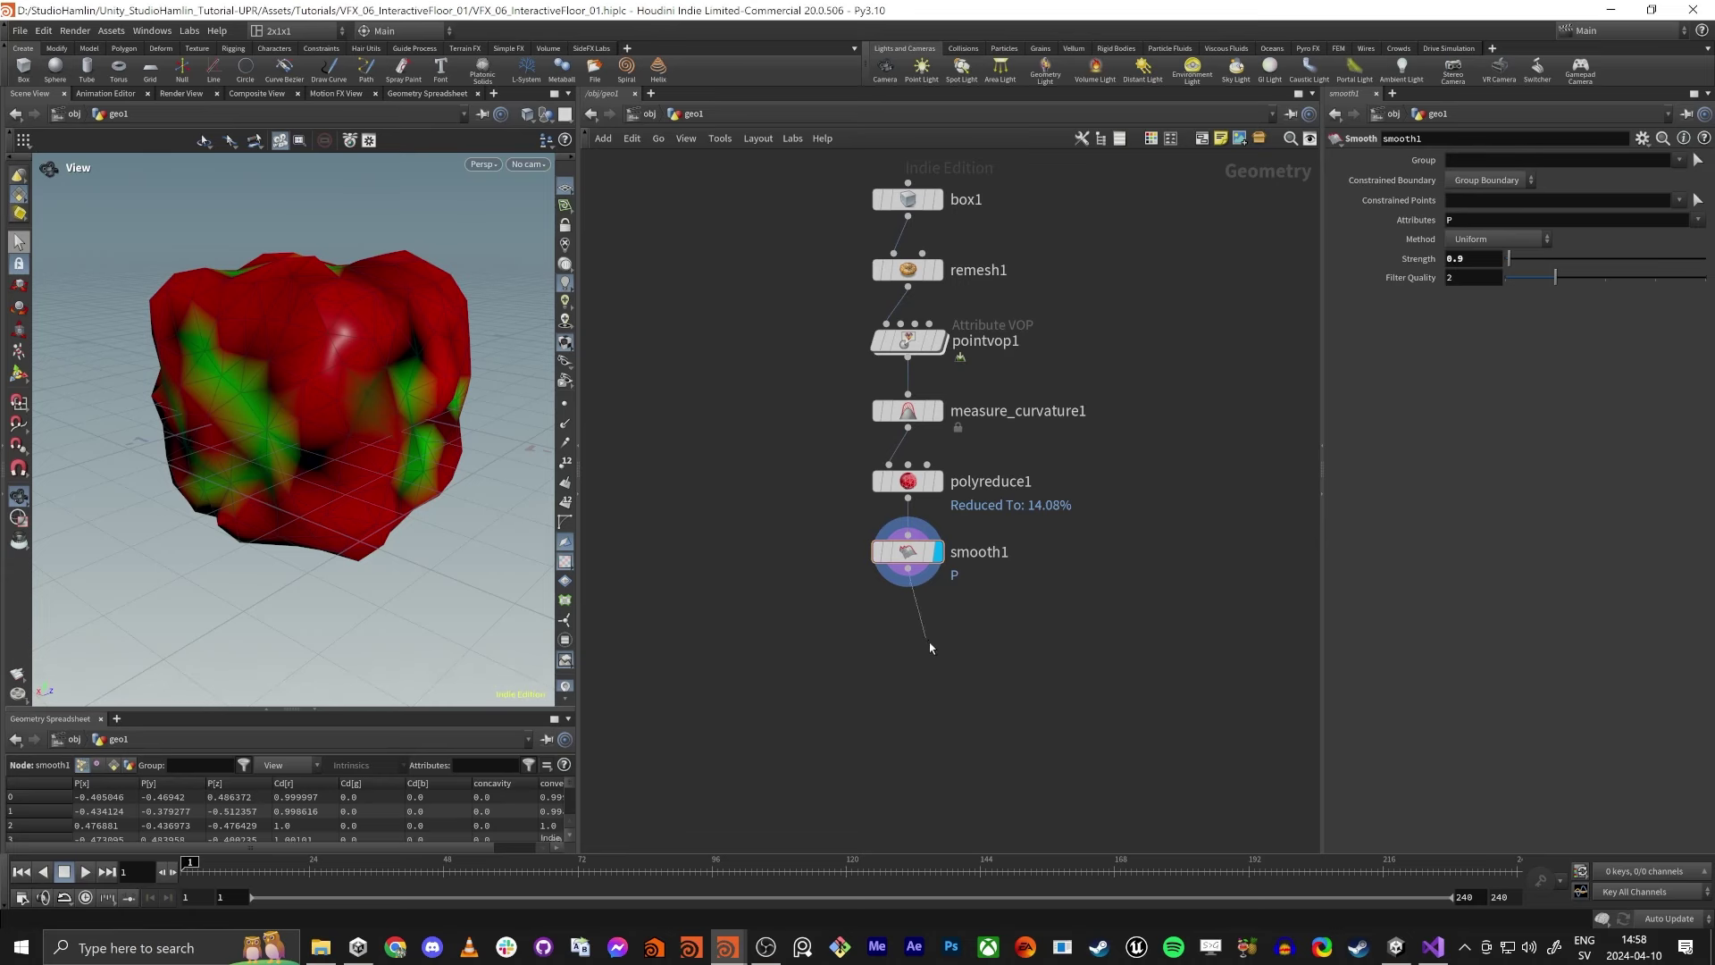
Add a Labs Auto UV node connected below smooth1 and display its result.
{"action": "key", "text": "Tab"}
{"action": "type", "text": "auto"}
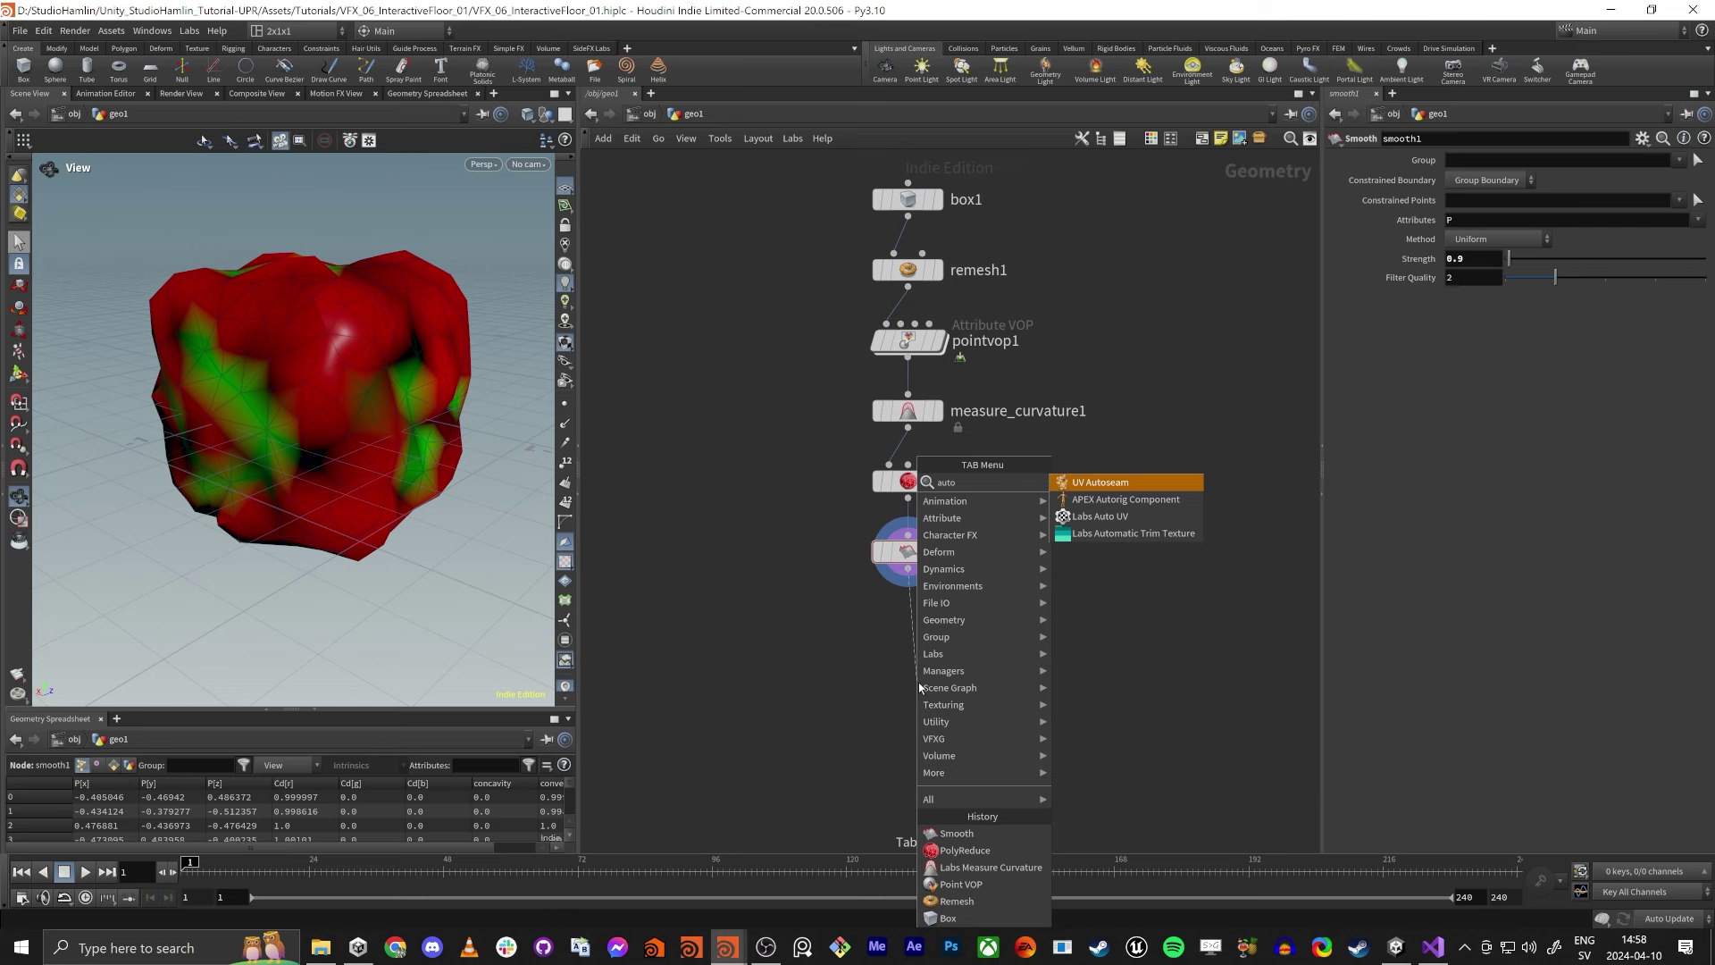
{"action": "key", "text": "Down"}
{"action": "key", "text": "Down"}
{"action": "key", "text": "Return"}
{"action": "left_click", "coordinate": [945, 684]}
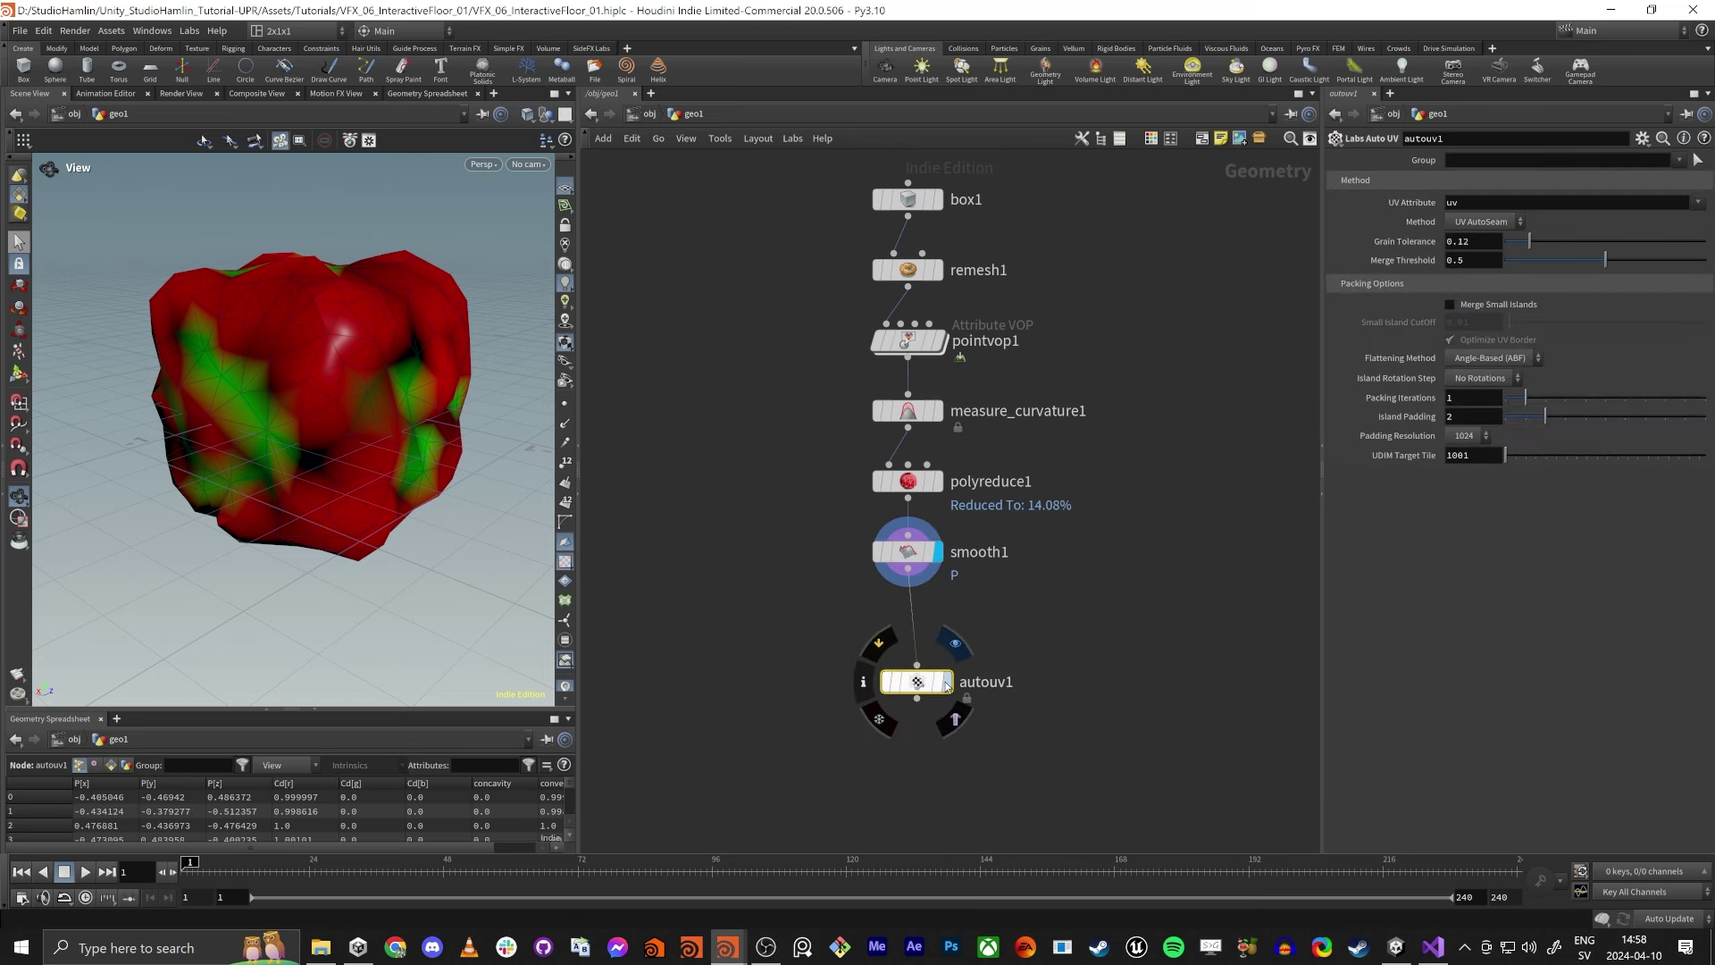
{"action": "left_click", "coordinate": [945, 685]}
{"action": "left_click_drag", "start_coordinate": [920, 682], "coordinate": [912, 643]}
{"action": "mouse_move", "coordinate": [343, 323]}
{"action": "left_mouse_down"}
{"action": "mouse_move", "coordinate": [367, 323]}
{"action": "mouse_move", "coordinate": [348, 293]}
{"action": "left_mouse_up"}
Add a Normal node connected below autouv1, display its result and align it with the nodes above.
{"action": "middle_click_drag", "start_coordinate": [778, 755], "coordinate": [814, 557]}
{"action": "key", "text": "Tab"}
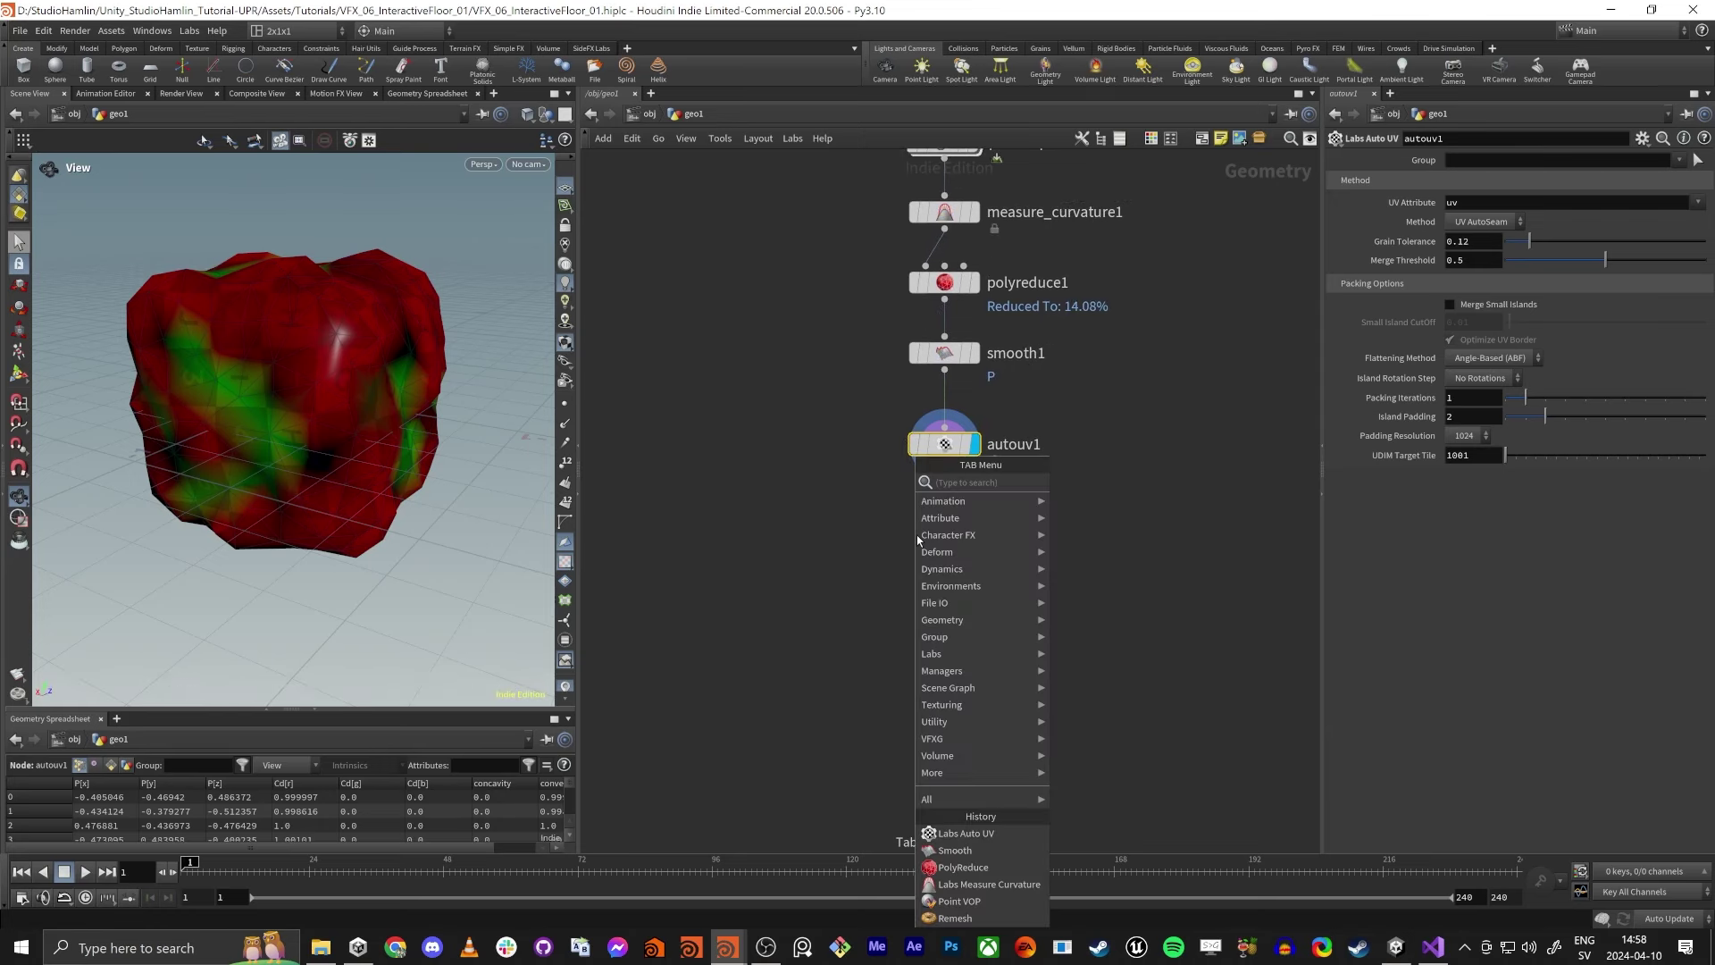
{"action": "type", "text": "normal"}
{"action": "key", "text": "Return"}
{"action": "left_click", "coordinate": [916, 534]}
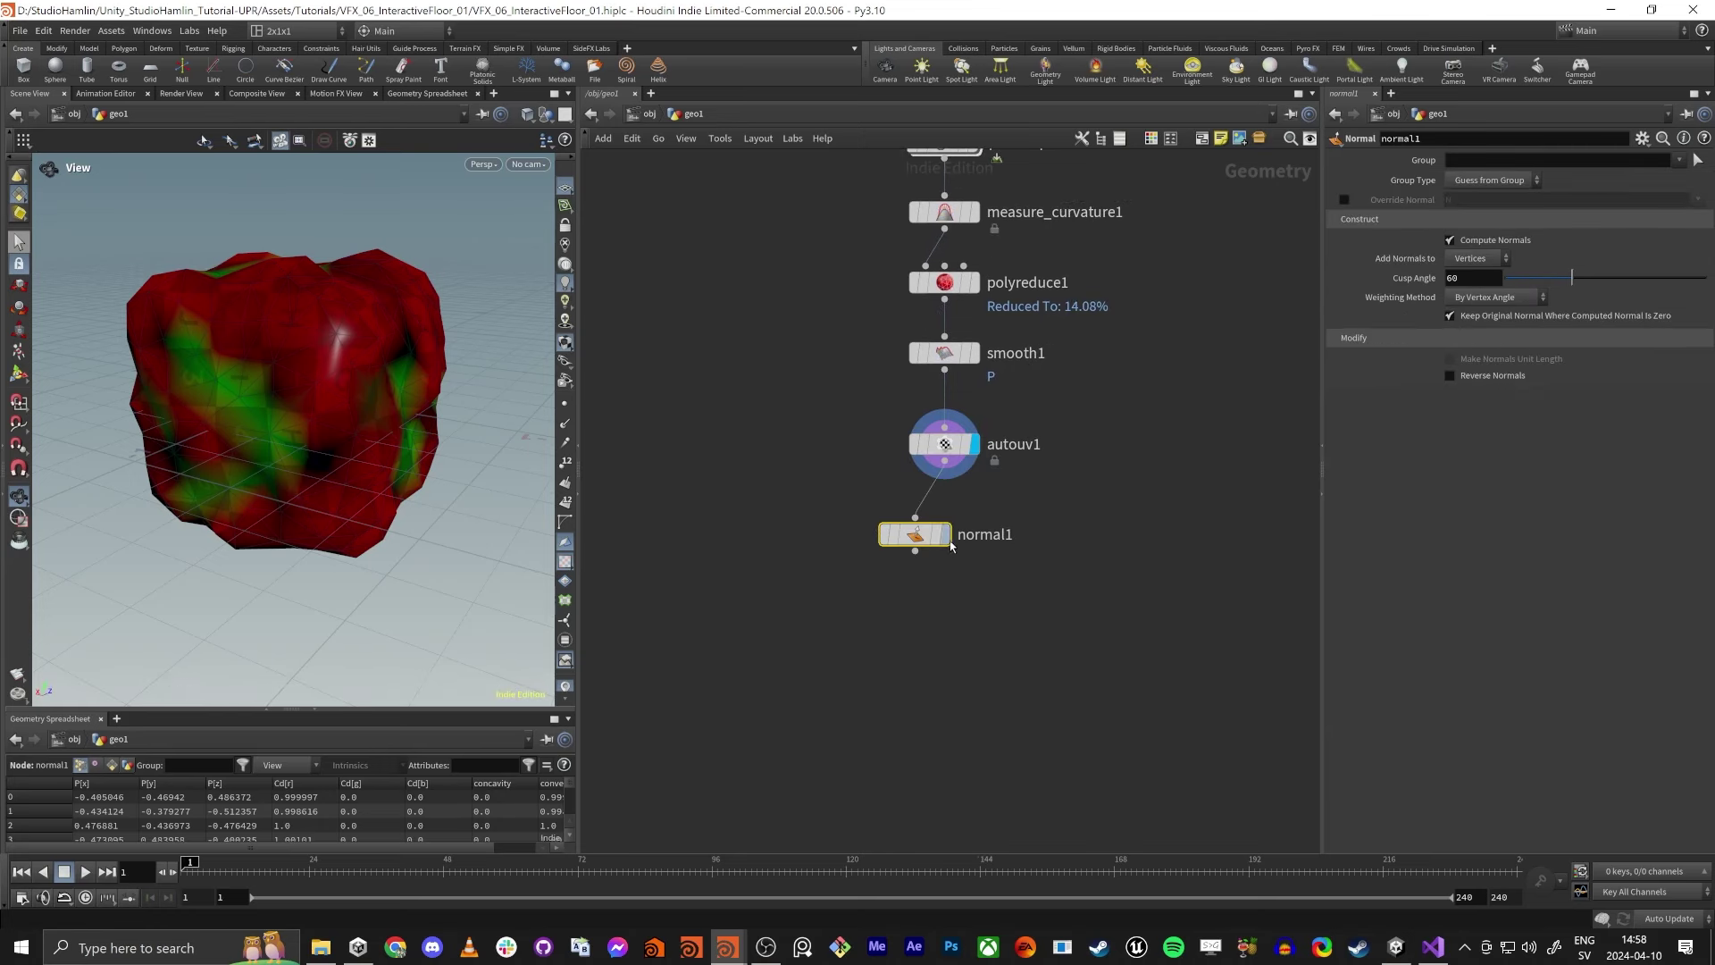
{"action": "left_click", "coordinate": [948, 538]}
{"action": "left_click_drag", "start_coordinate": [915, 534], "coordinate": [944, 522]}
Try a cusp angle of 0 on the Normal node to inspect the shading, and set it to 180.
{"action": "left_click_drag", "start_coordinate": [489, 454], "coordinate": [658, 379], "text": "alt"}
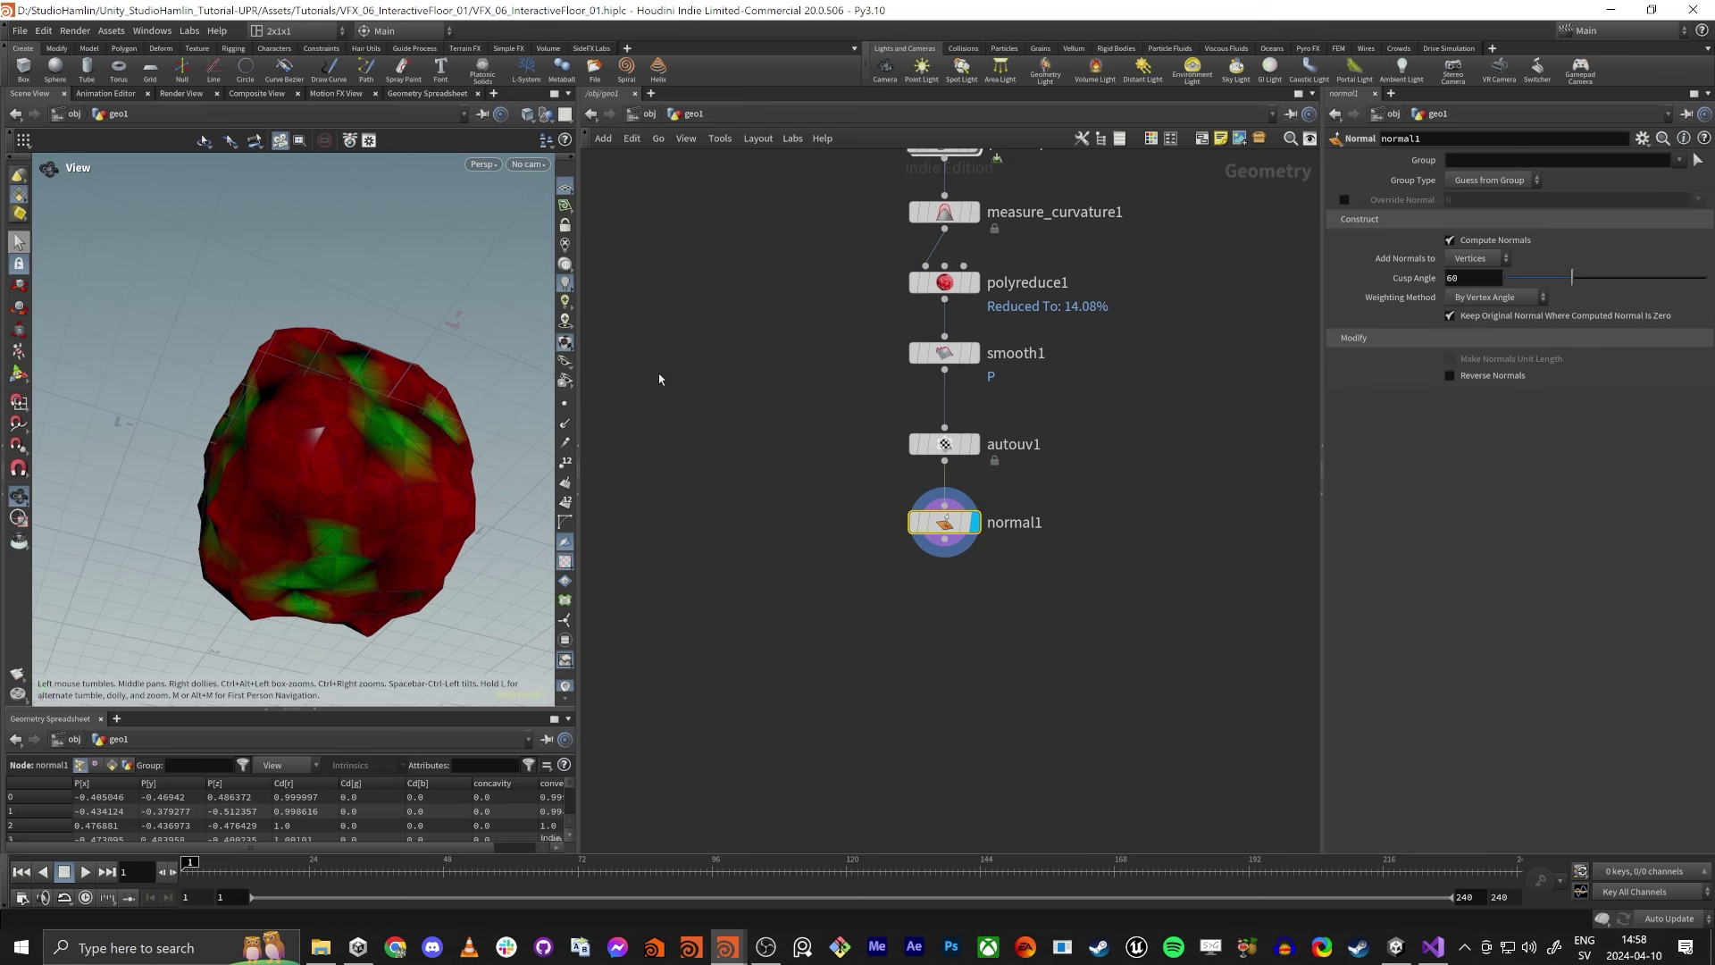
{"action": "mouse_move", "coordinate": [1575, 283]}
{"action": "left_mouse_down"}
{"action": "mouse_move", "coordinate": [1706, 279]}
{"action": "mouse_move", "coordinate": [1454, 313]}
{"action": "left_mouse_up"}
{"action": "scroll", "coordinate": [332, 454], "scroll_direction": "up", "scroll_amount": 5}
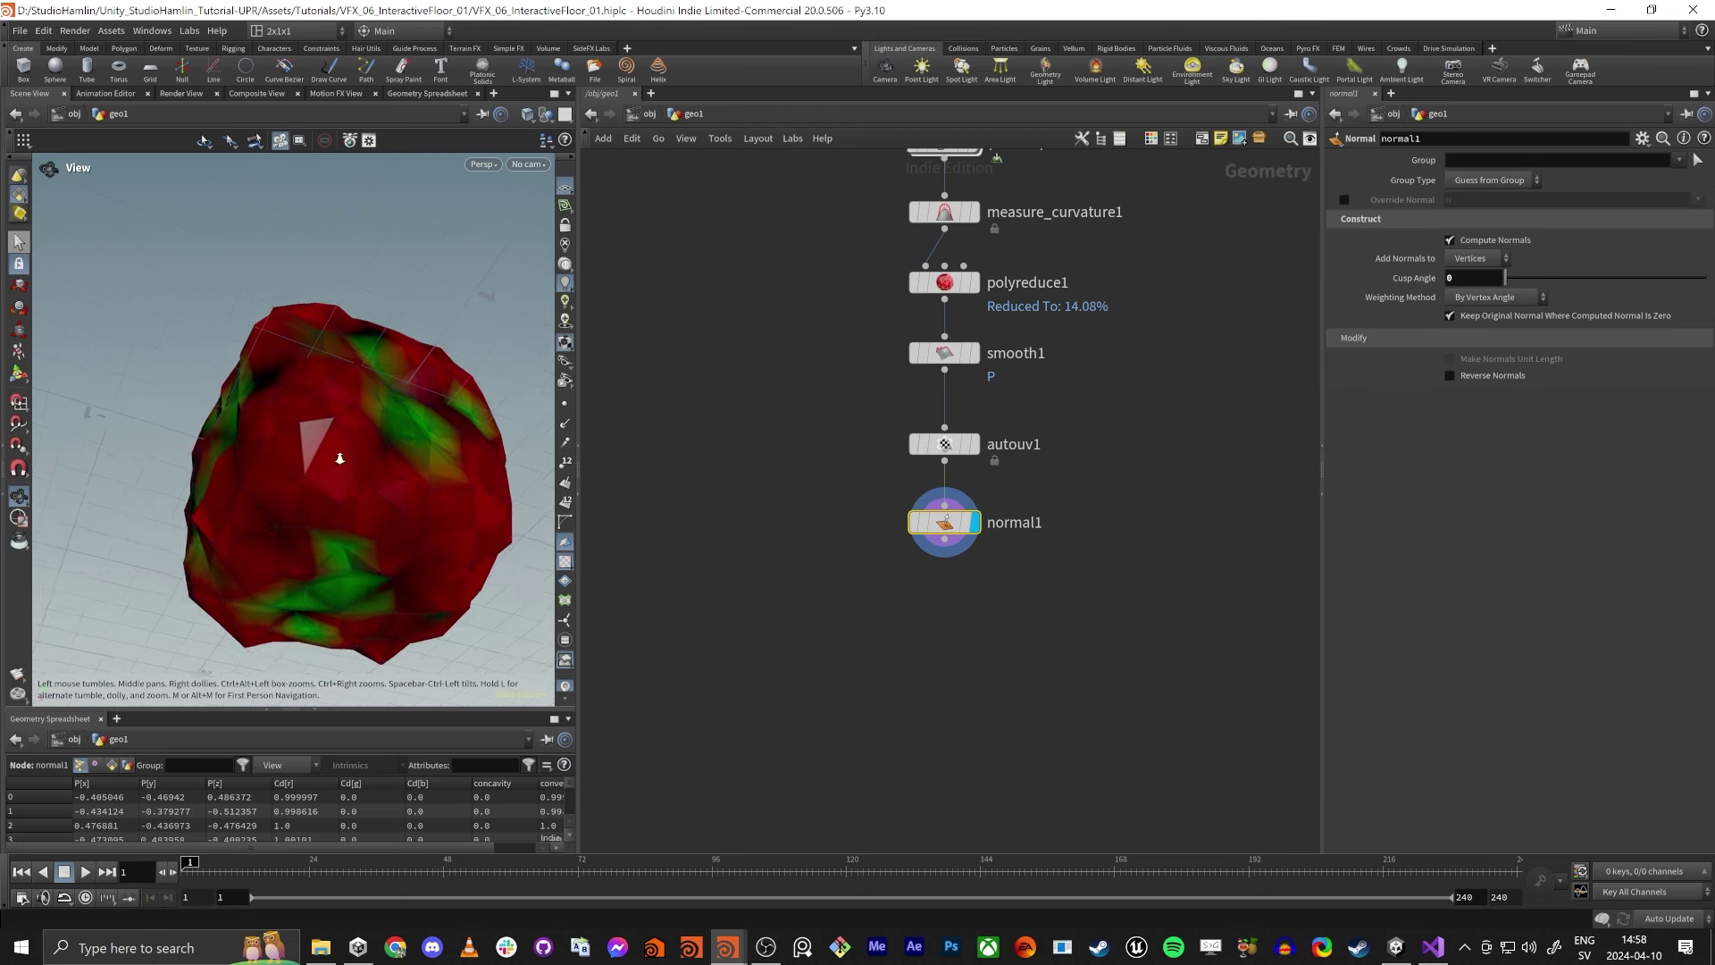
{"action": "left_click_drag", "start_coordinate": [308, 462], "coordinate": [325, 348]}
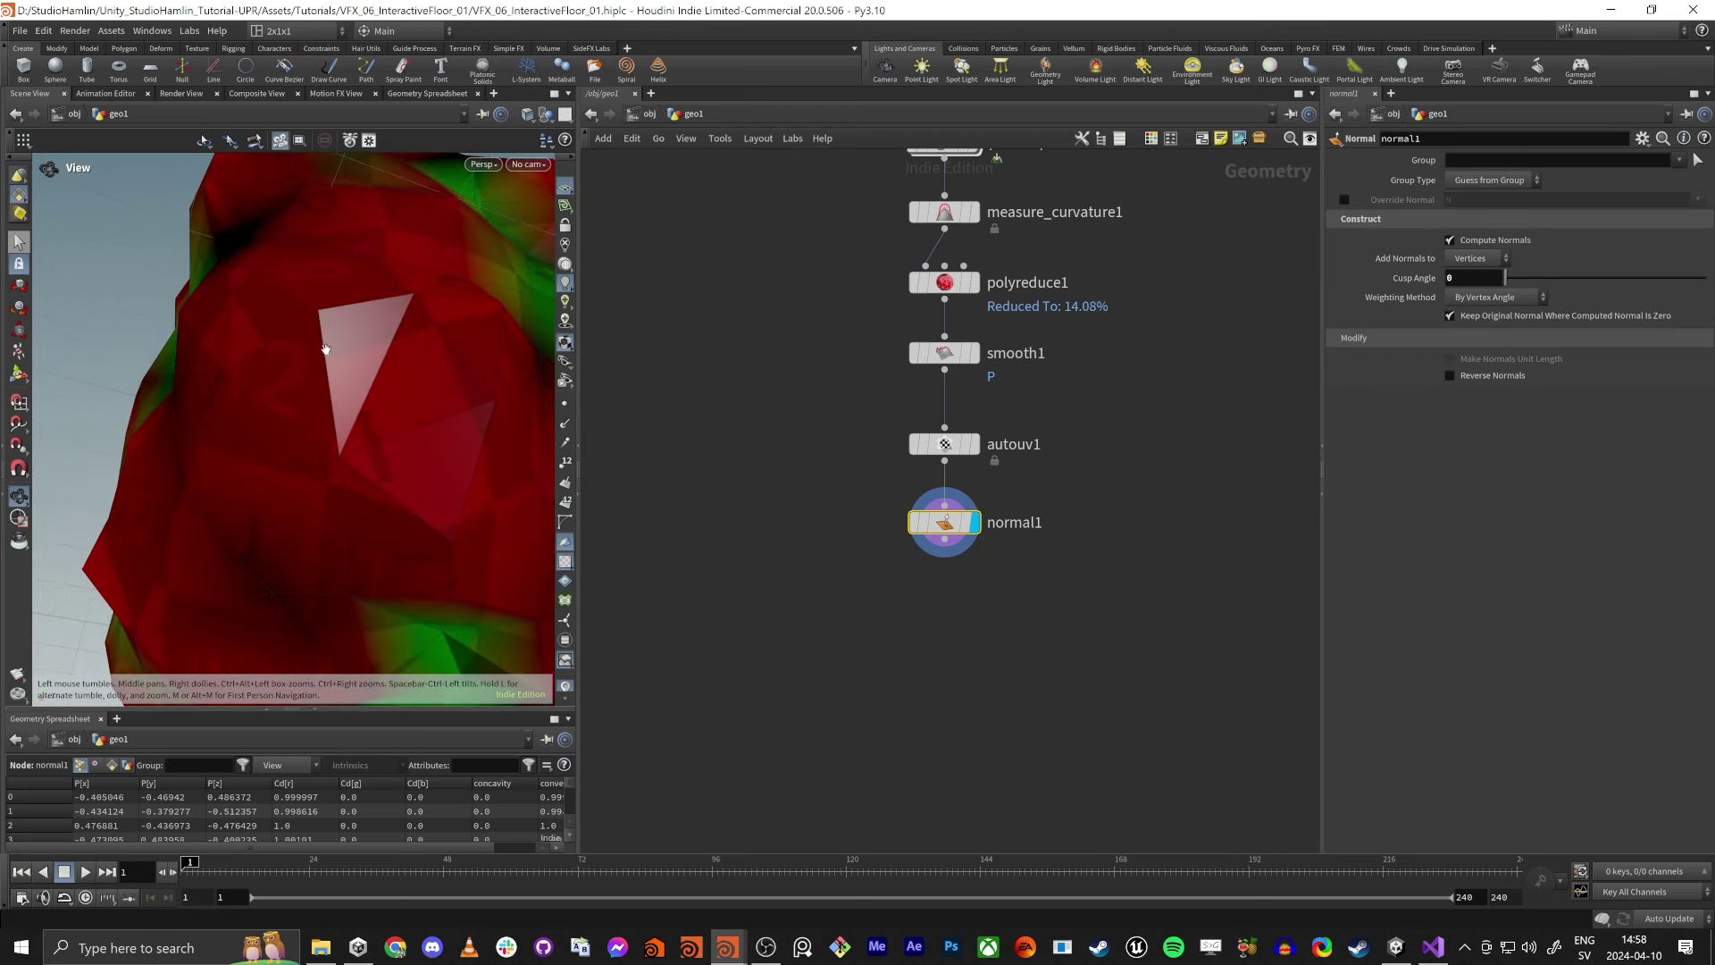
{"action": "left_click_drag", "start_coordinate": [1534, 282], "coordinate": [1705, 279]}
{"action": "scroll", "coordinate": [345, 465], "scroll_direction": "down", "scroll_amount": 6}
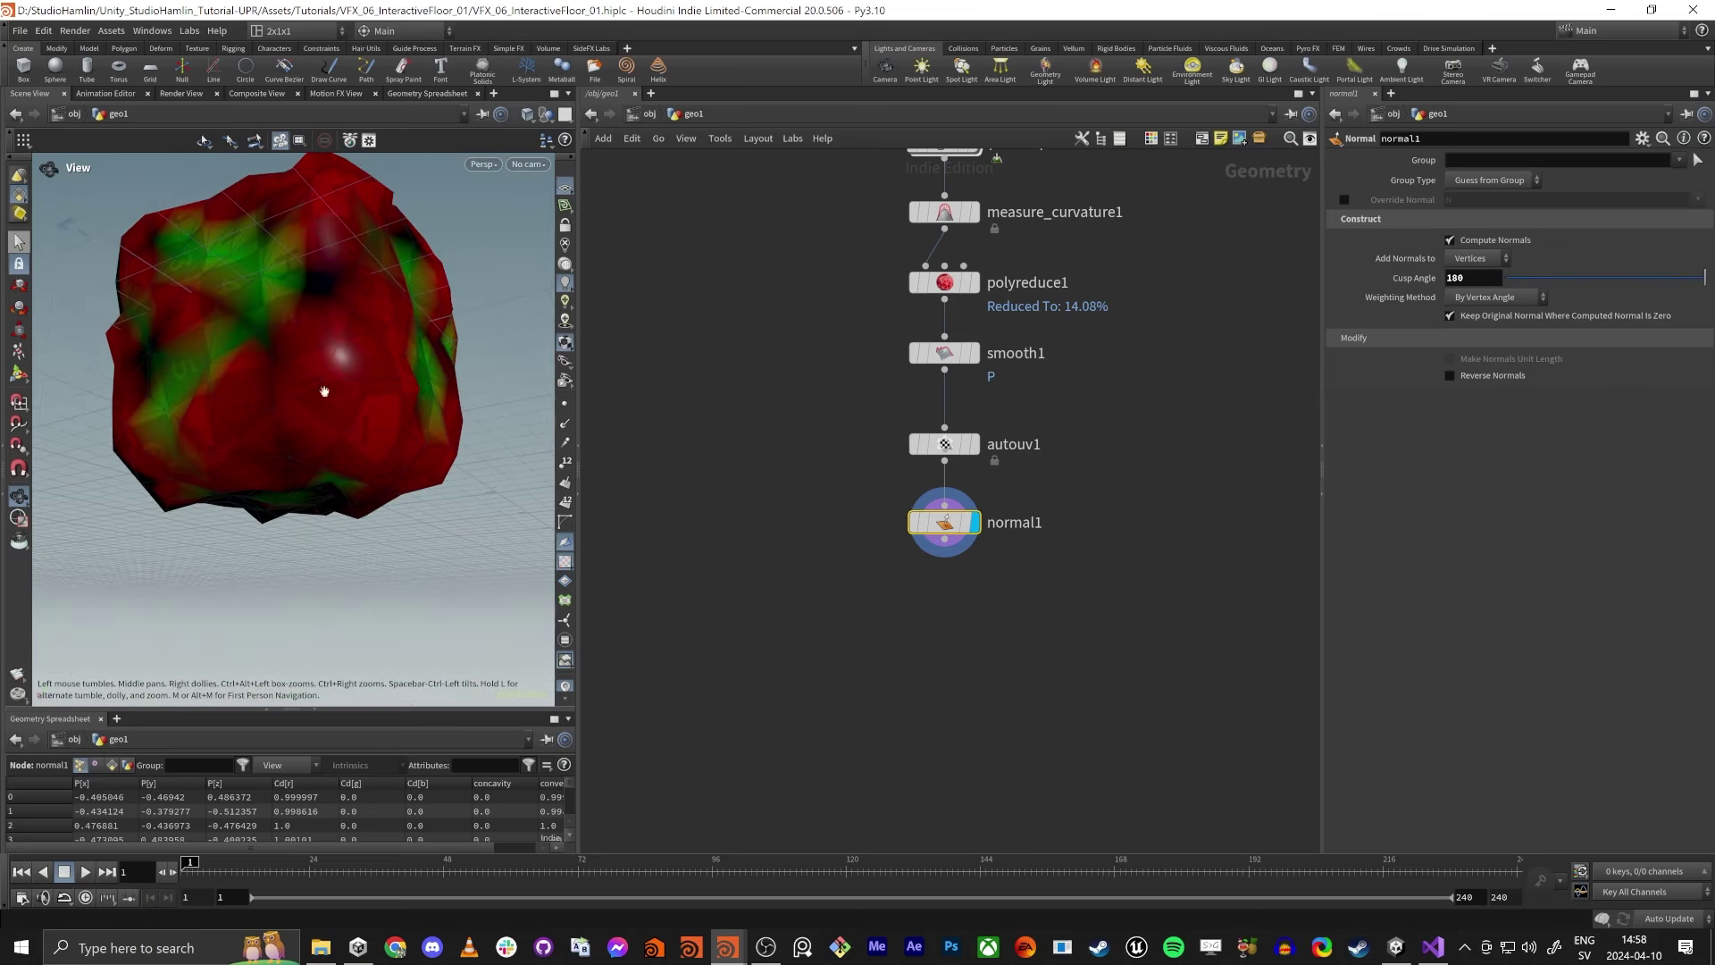
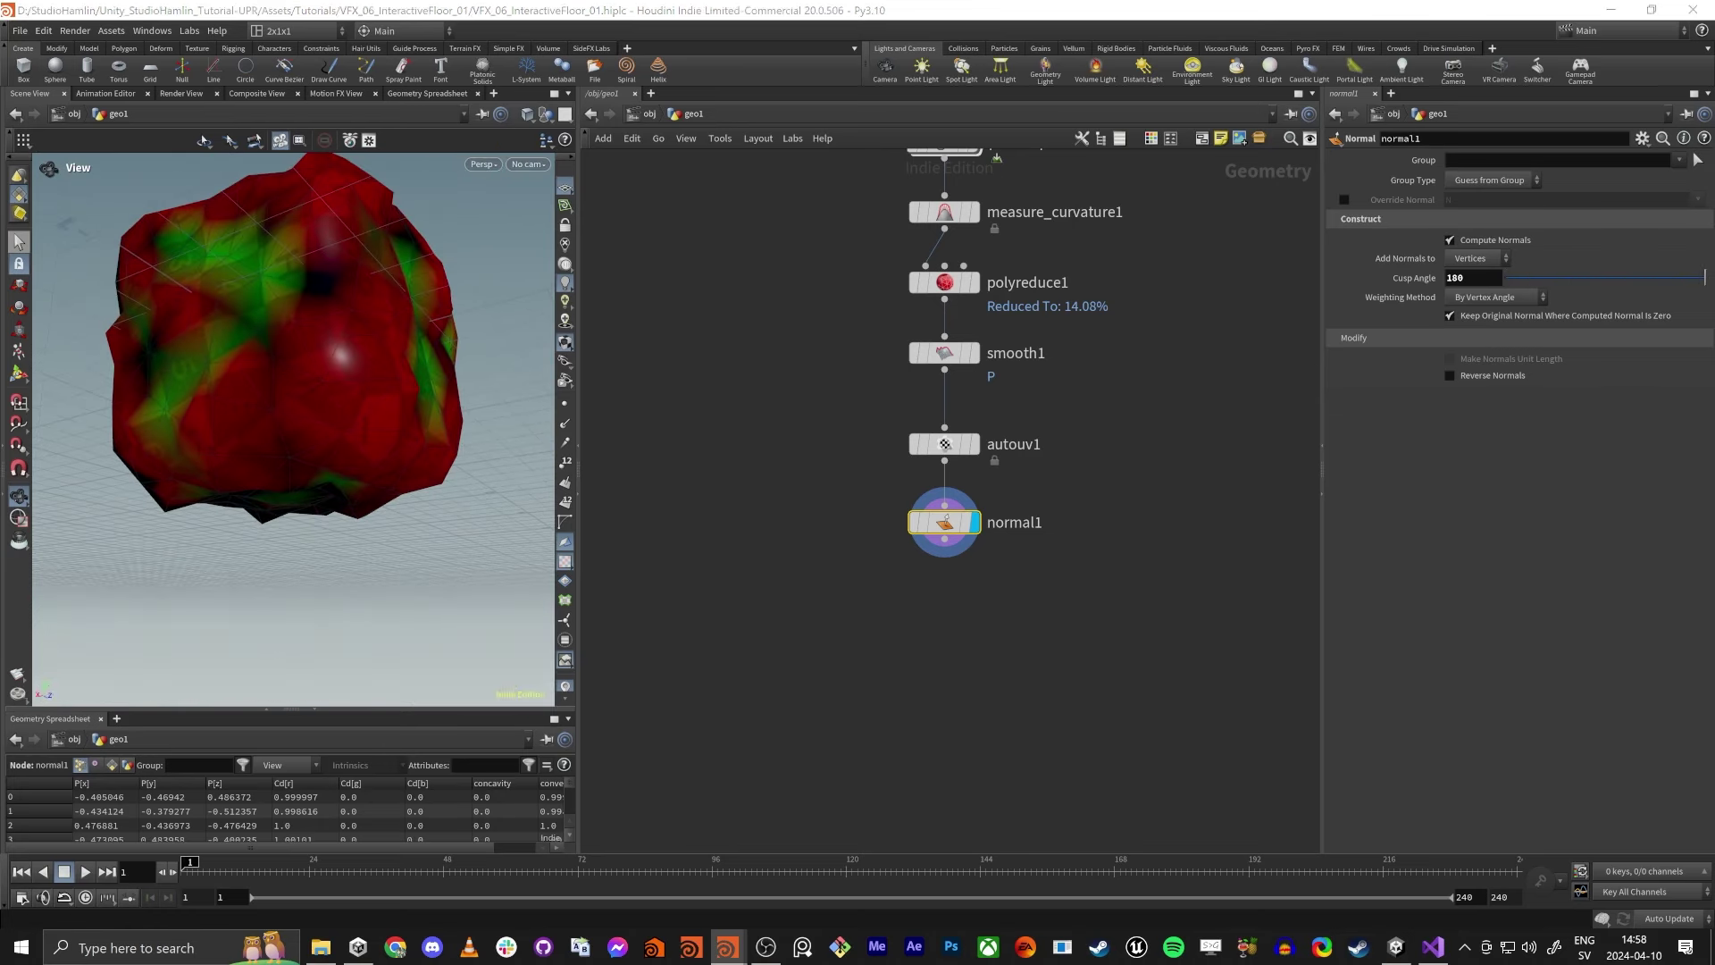
Add a Transform node connected to the output of normal1.
{"action": "left_click", "coordinate": [944, 539]}
{"action": "left_click", "coordinate": [968, 646]}
{"action": "type", "text": "t"}
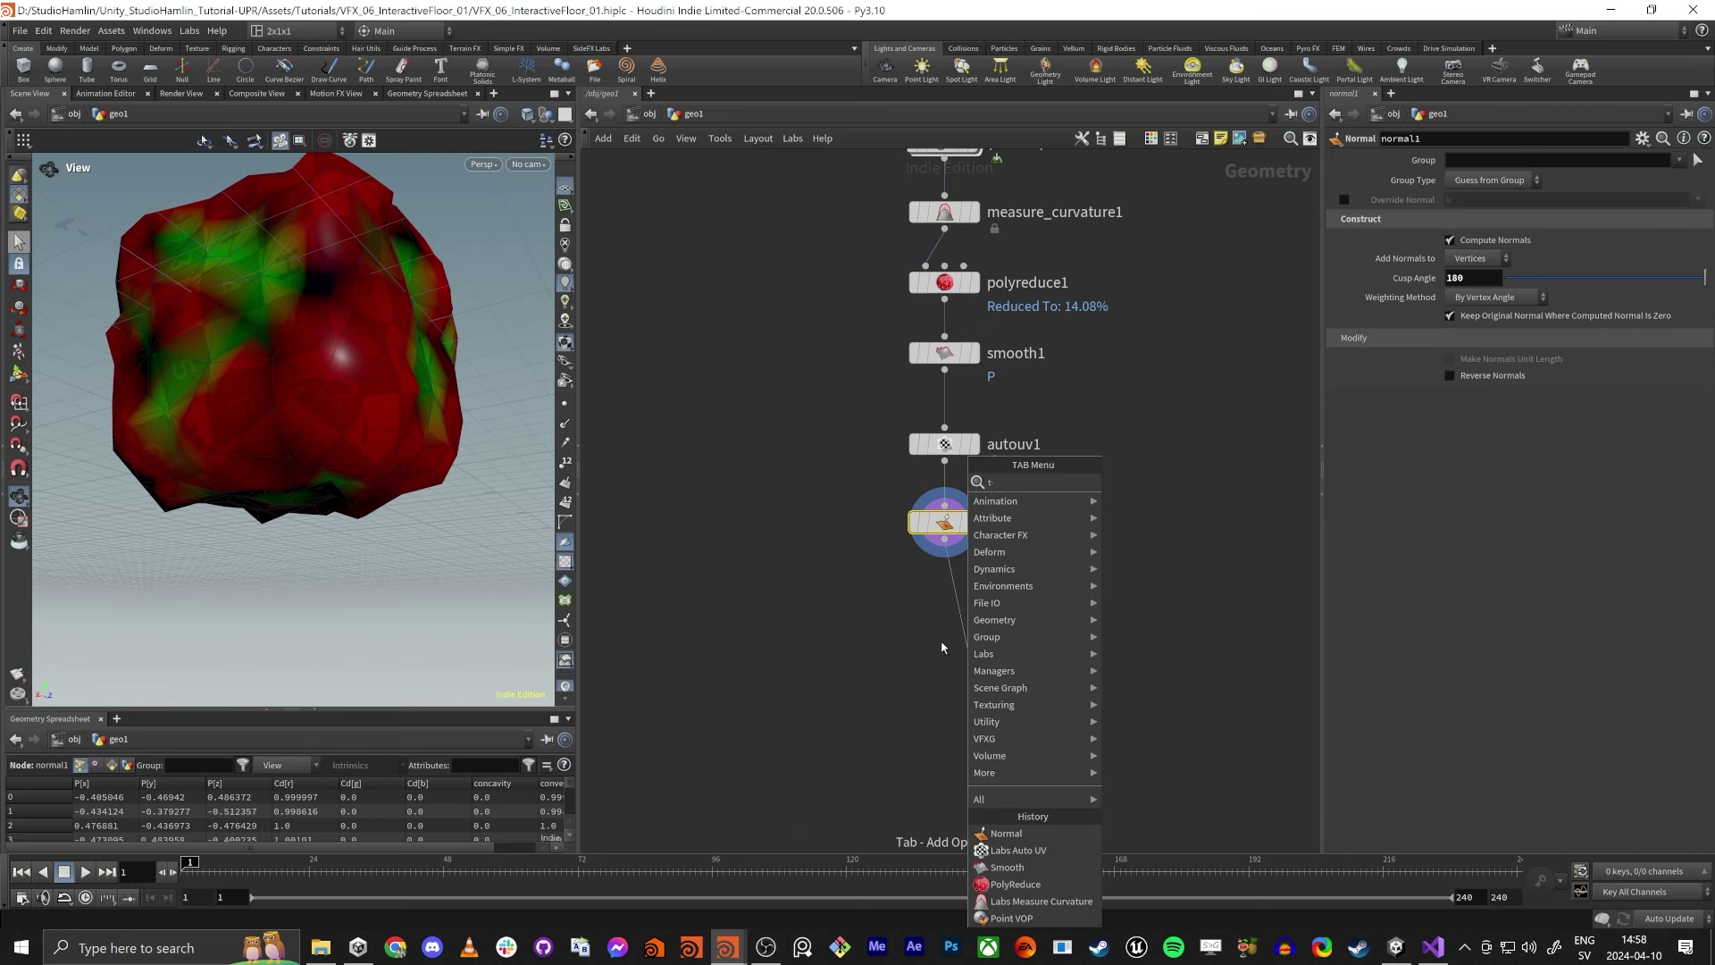
{"action": "type", "text": "ra"}
{"action": "key", "text": "Down"}
{"action": "key", "text": "Down"}
{"action": "key", "text": "Return"}
Template the box1 node so the original cube overlays the displaced mesh for size comparison.
{"action": "middle_click_drag", "start_coordinate": [881, 508], "coordinate": [889, 679]}
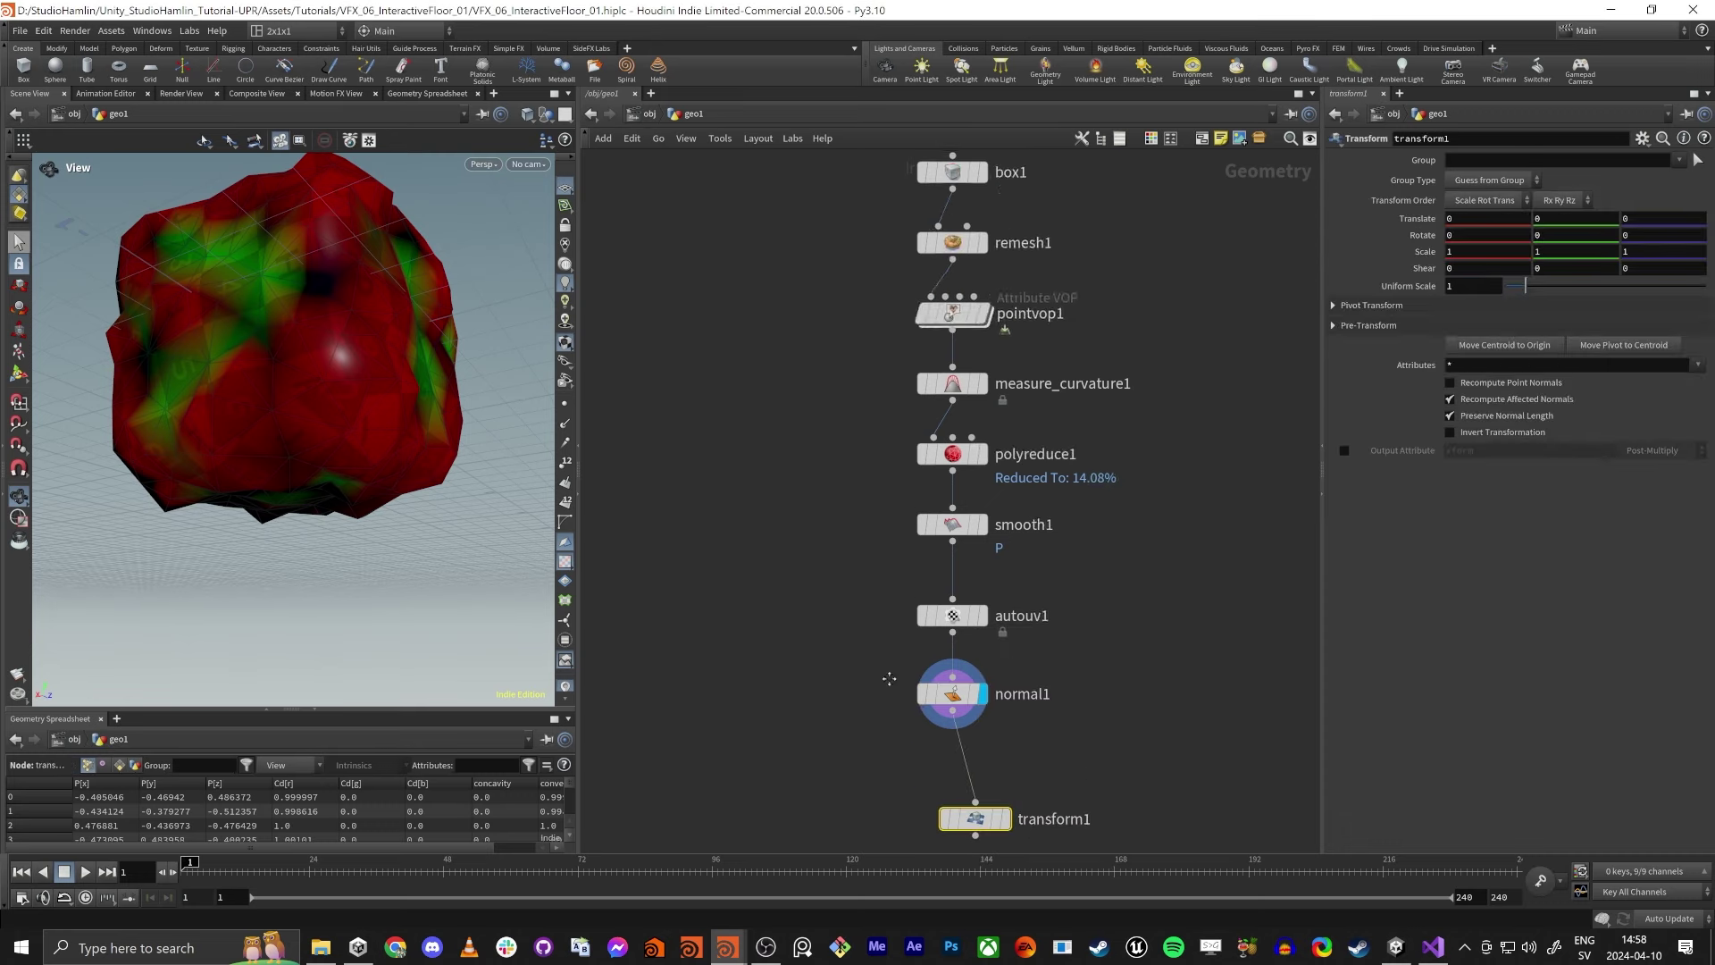
{"action": "scroll", "coordinate": [795, 357], "scroll_direction": "down", "scroll_amount": 2}
{"action": "left_click", "coordinate": [970, 222]}
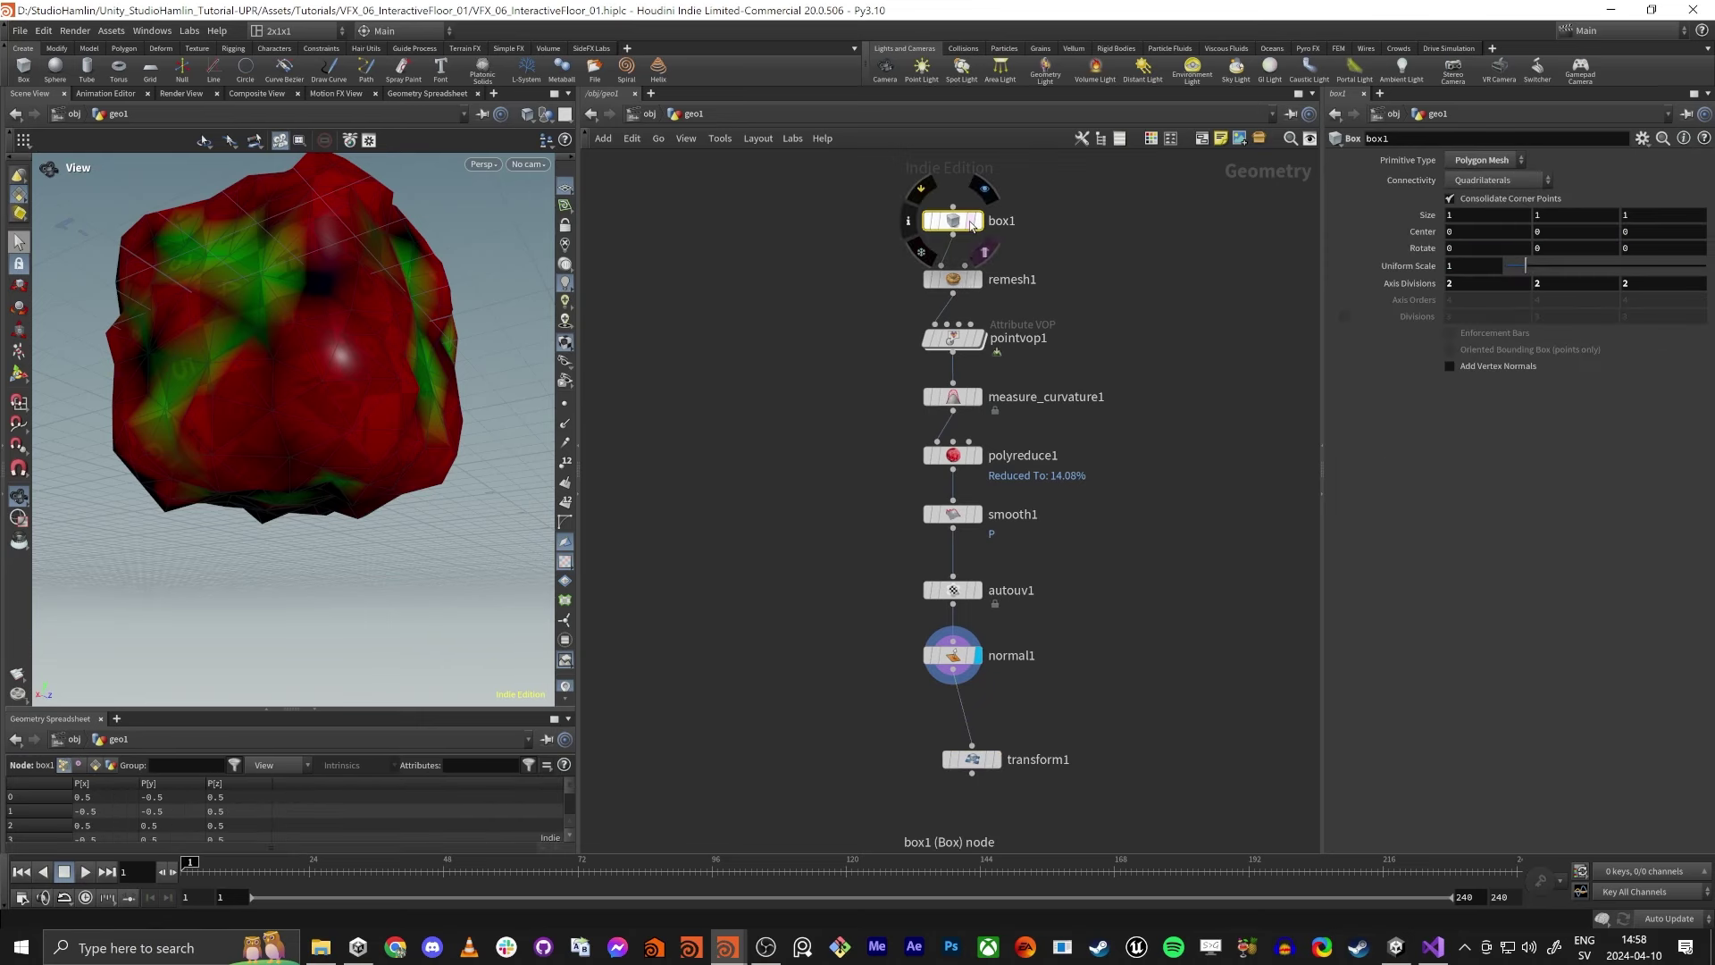
{"action": "left_click", "coordinate": [974, 222]}
{"action": "scroll", "coordinate": [365, 375], "scroll_direction": "up", "scroll_amount": 3}
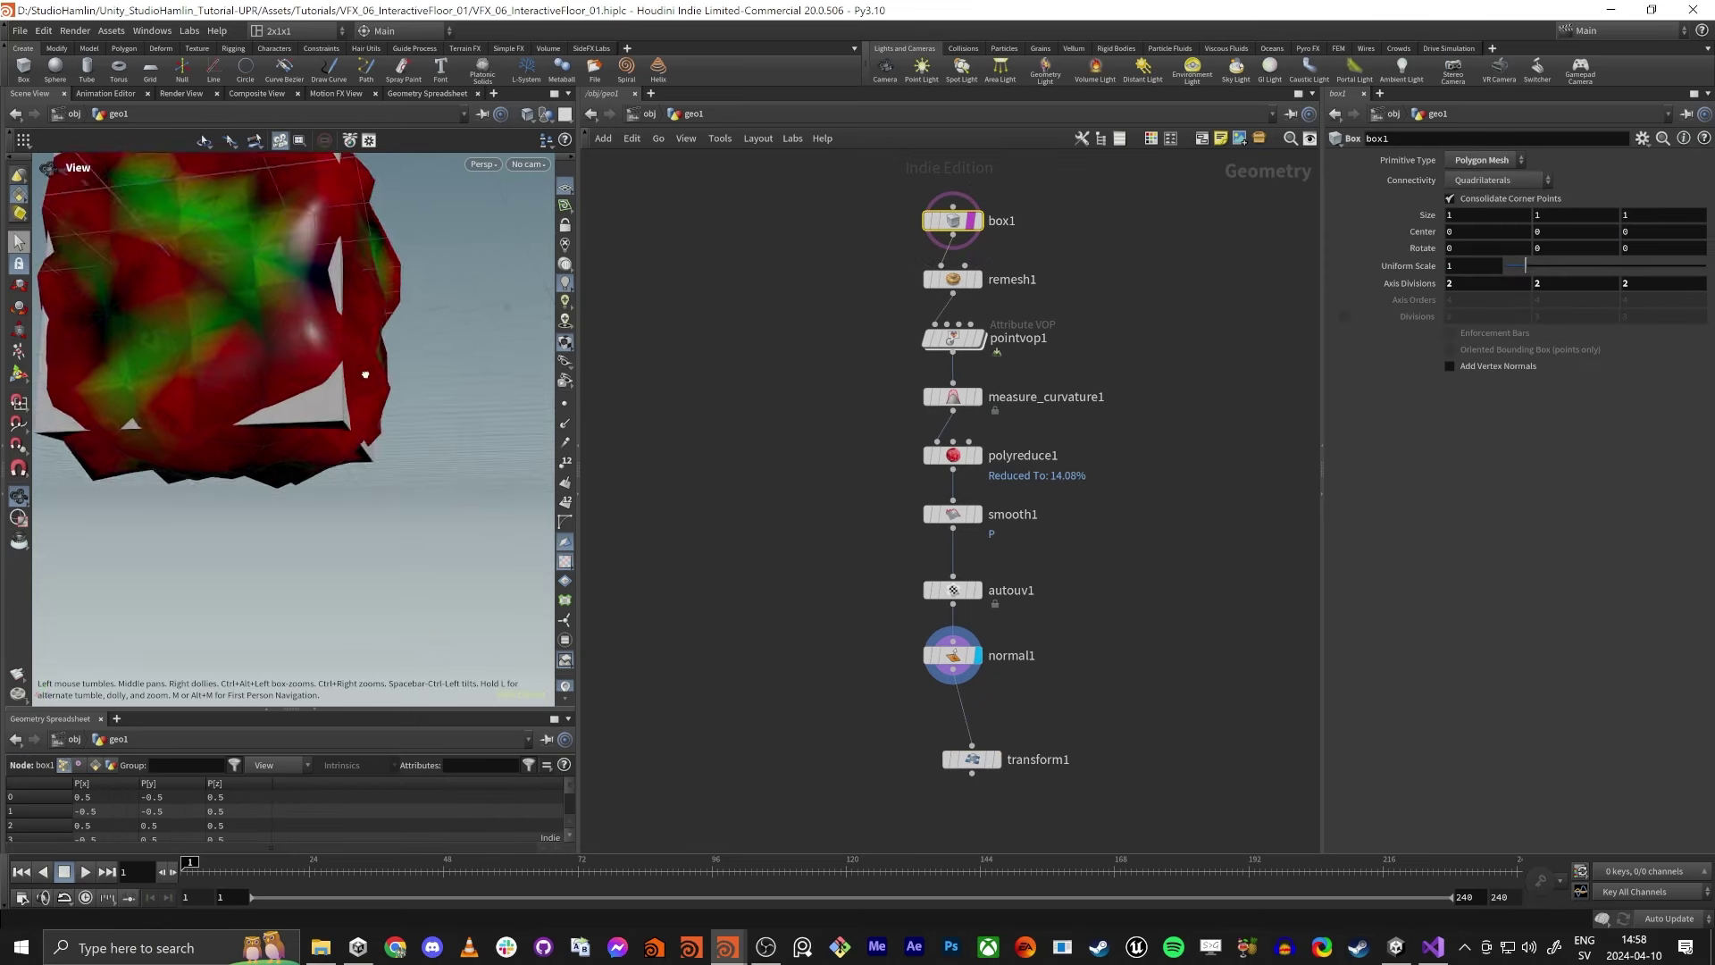
{"action": "scroll", "coordinate": [365, 375], "scroll_direction": "down", "scroll_amount": 3}
{"action": "left_click_drag", "start_coordinate": [365, 375], "coordinate": [323, 407]}
Display transform1 and lower its uniform scale to 0.836 so the mesh fits inside the wireframe reference box.
{"action": "left_click", "coordinate": [972, 759]}
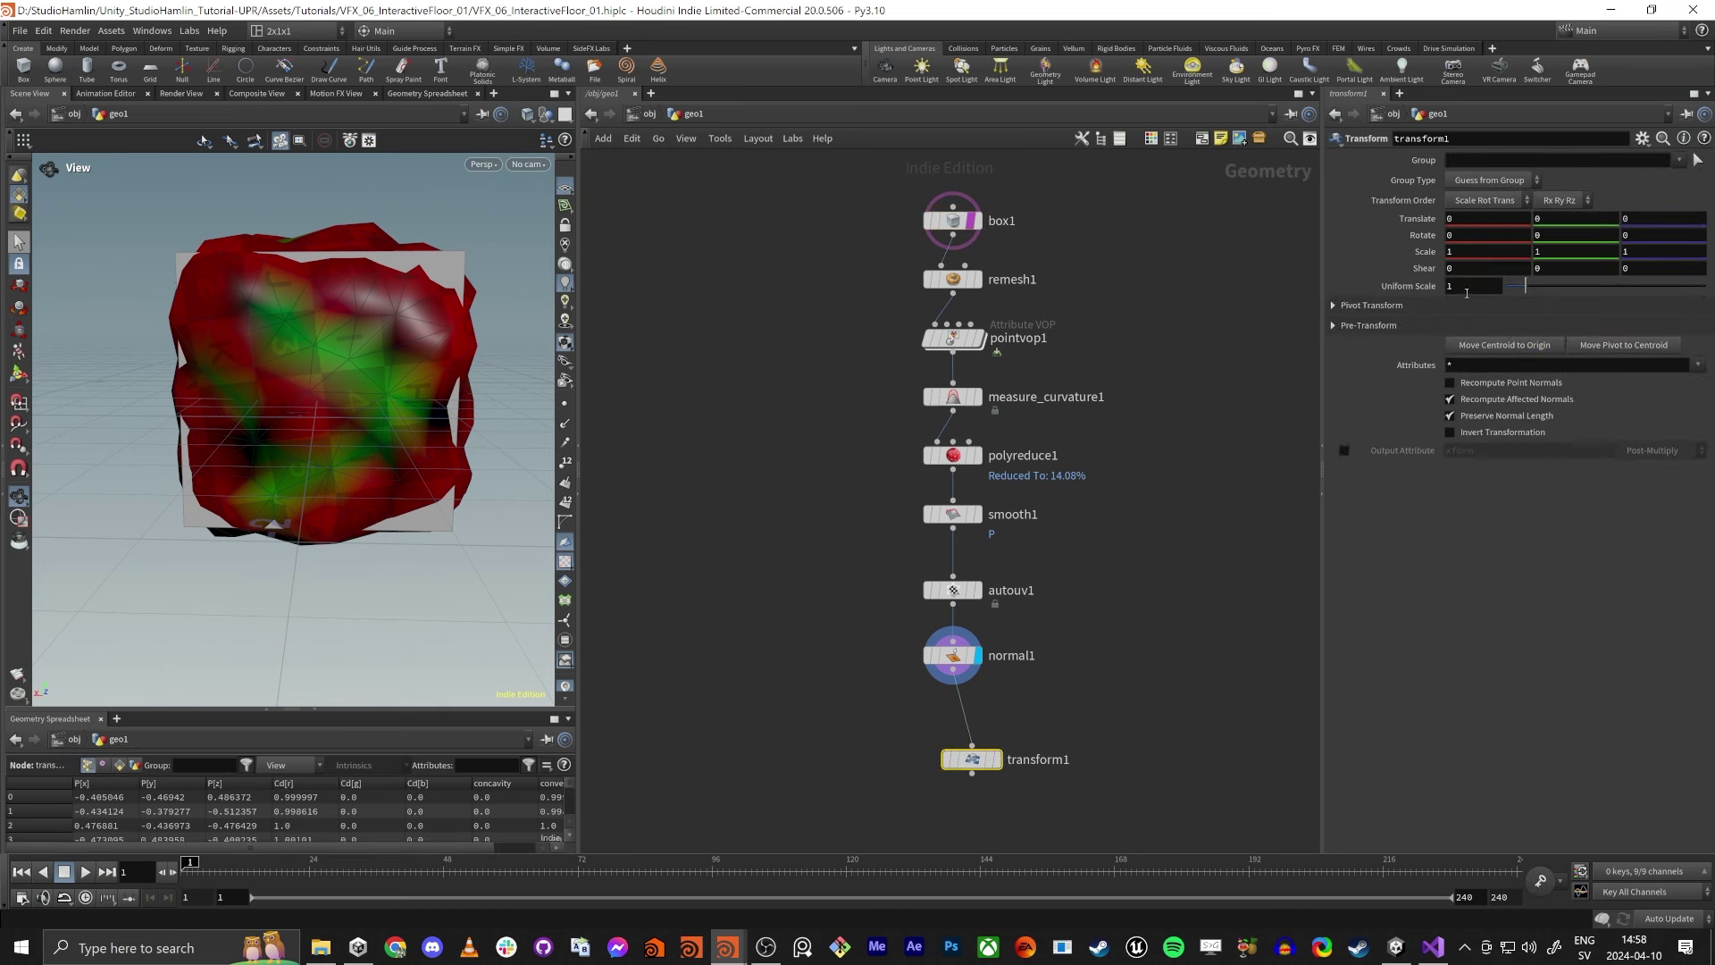
{"action": "middle_click_drag", "start_coordinate": [1466, 293], "coordinate": [1393, 322]}
{"action": "left_click", "coordinate": [996, 758]}
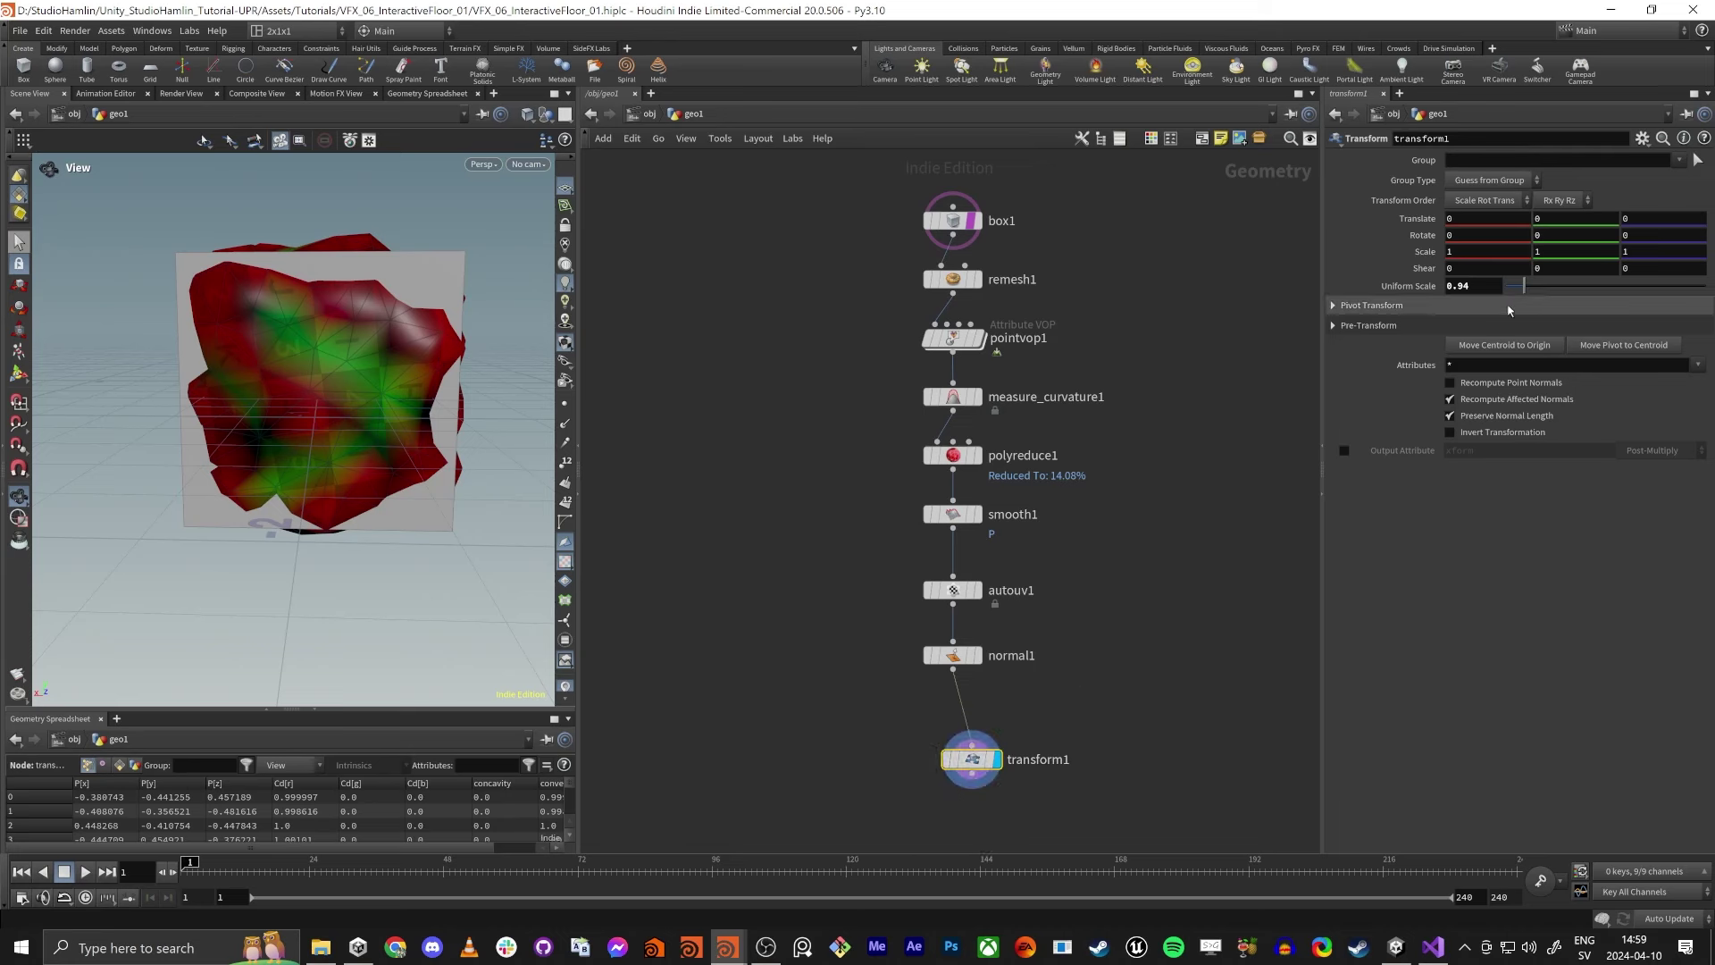
{"action": "middle_click_drag", "start_coordinate": [1486, 288], "coordinate": [679, 366]}
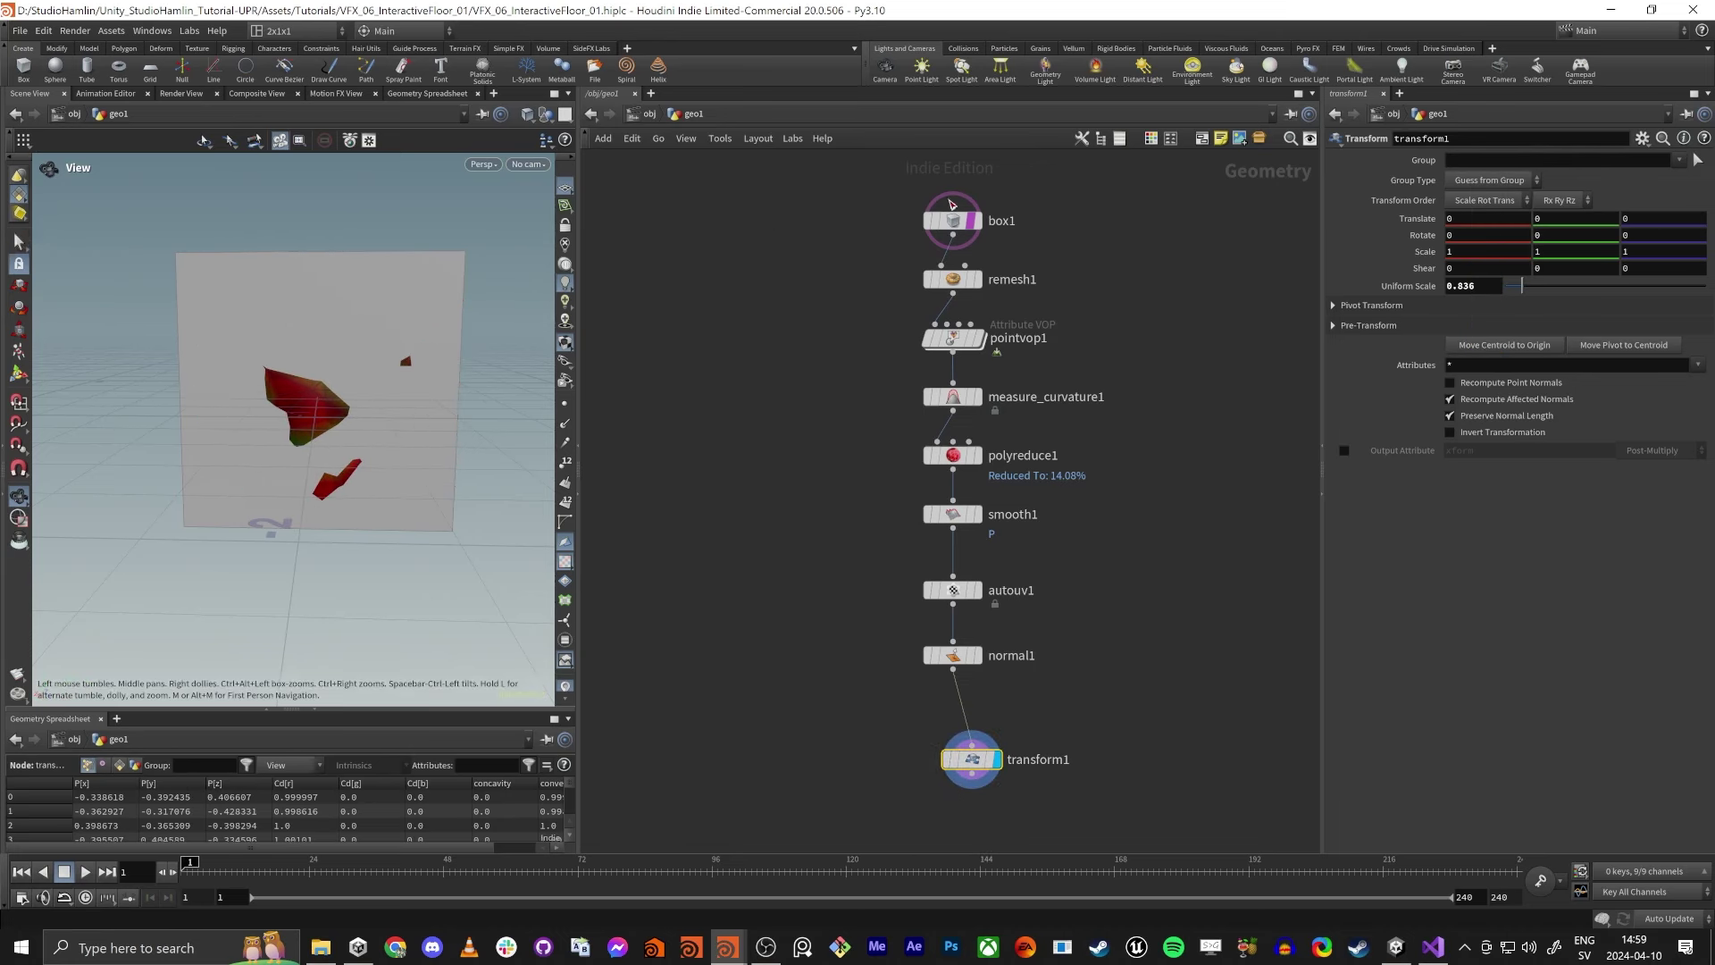
{"action": "left_click", "coordinate": [973, 227]}
{"action": "mouse_move", "coordinate": [385, 349]}
{"action": "left_mouse_down"}
{"action": "mouse_move", "coordinate": [279, 298]}
{"action": "mouse_move", "coordinate": [292, 333]}
{"action": "mouse_move", "coordinate": [435, 276]}
{"action": "mouse_move", "coordinate": [375, 343]}
{"action": "left_mouse_up"}
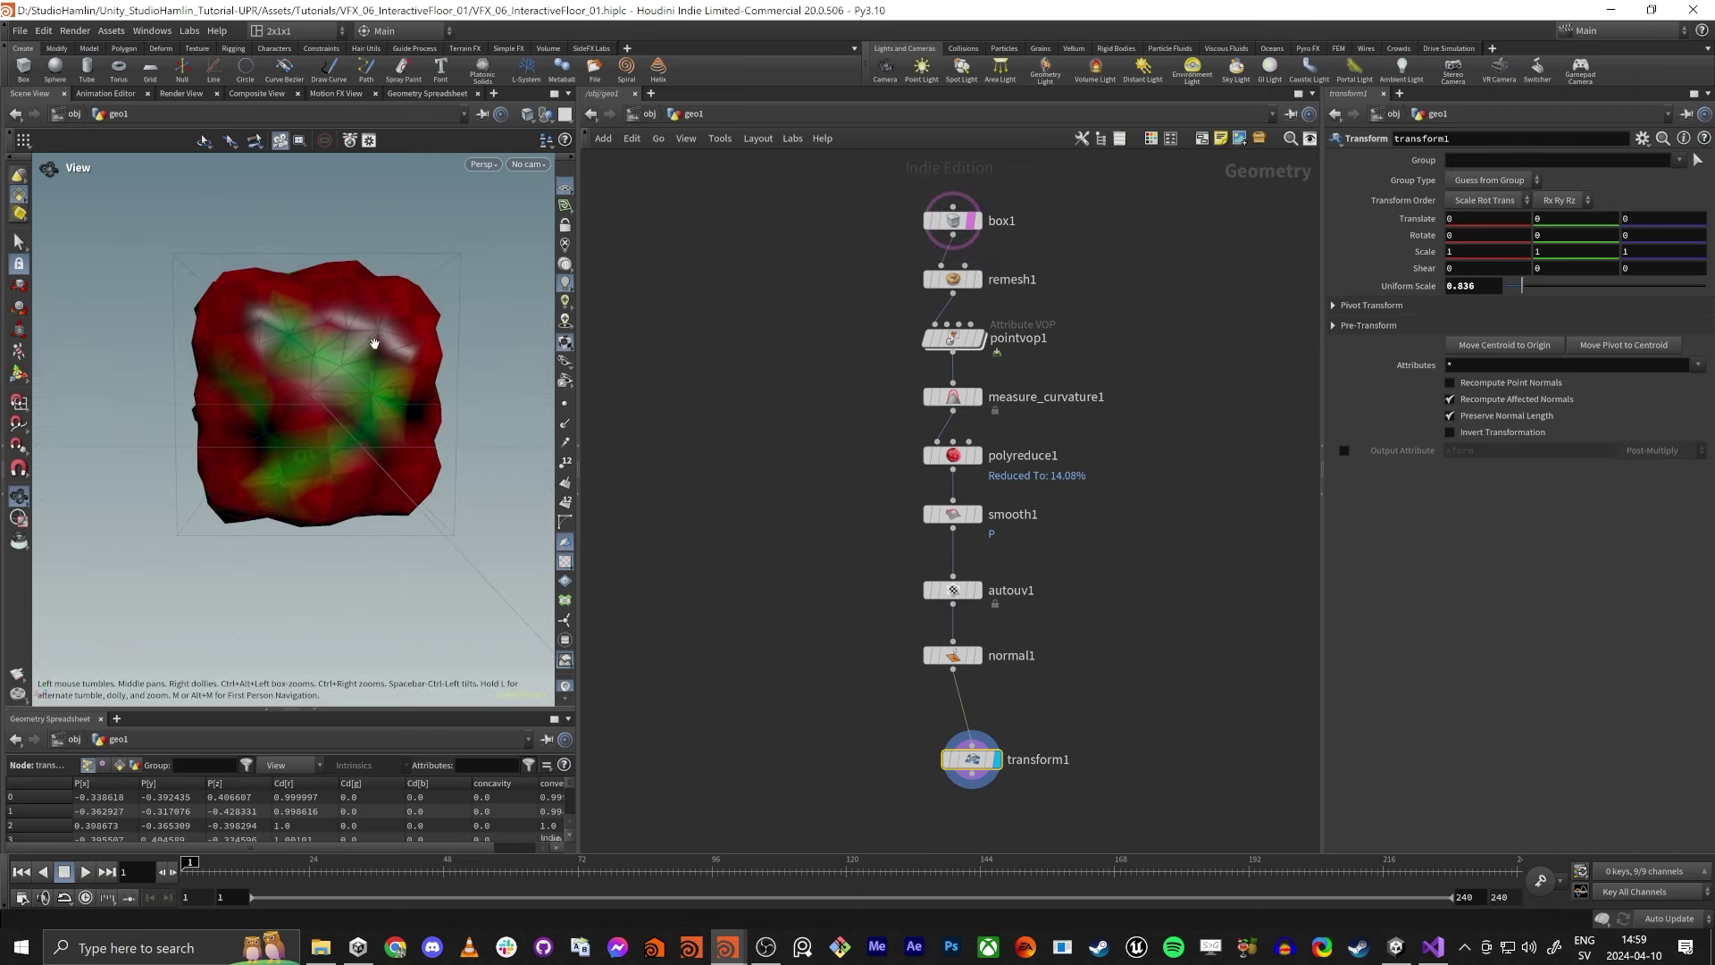
Add a second Transform node connected below transform1.
{"action": "middle_click_drag", "start_coordinate": [856, 731], "coordinate": [908, 384]}
{"action": "left_click_drag", "start_coordinate": [1024, 411], "coordinate": [1021, 483]}
{"action": "type", "text": "tra"}
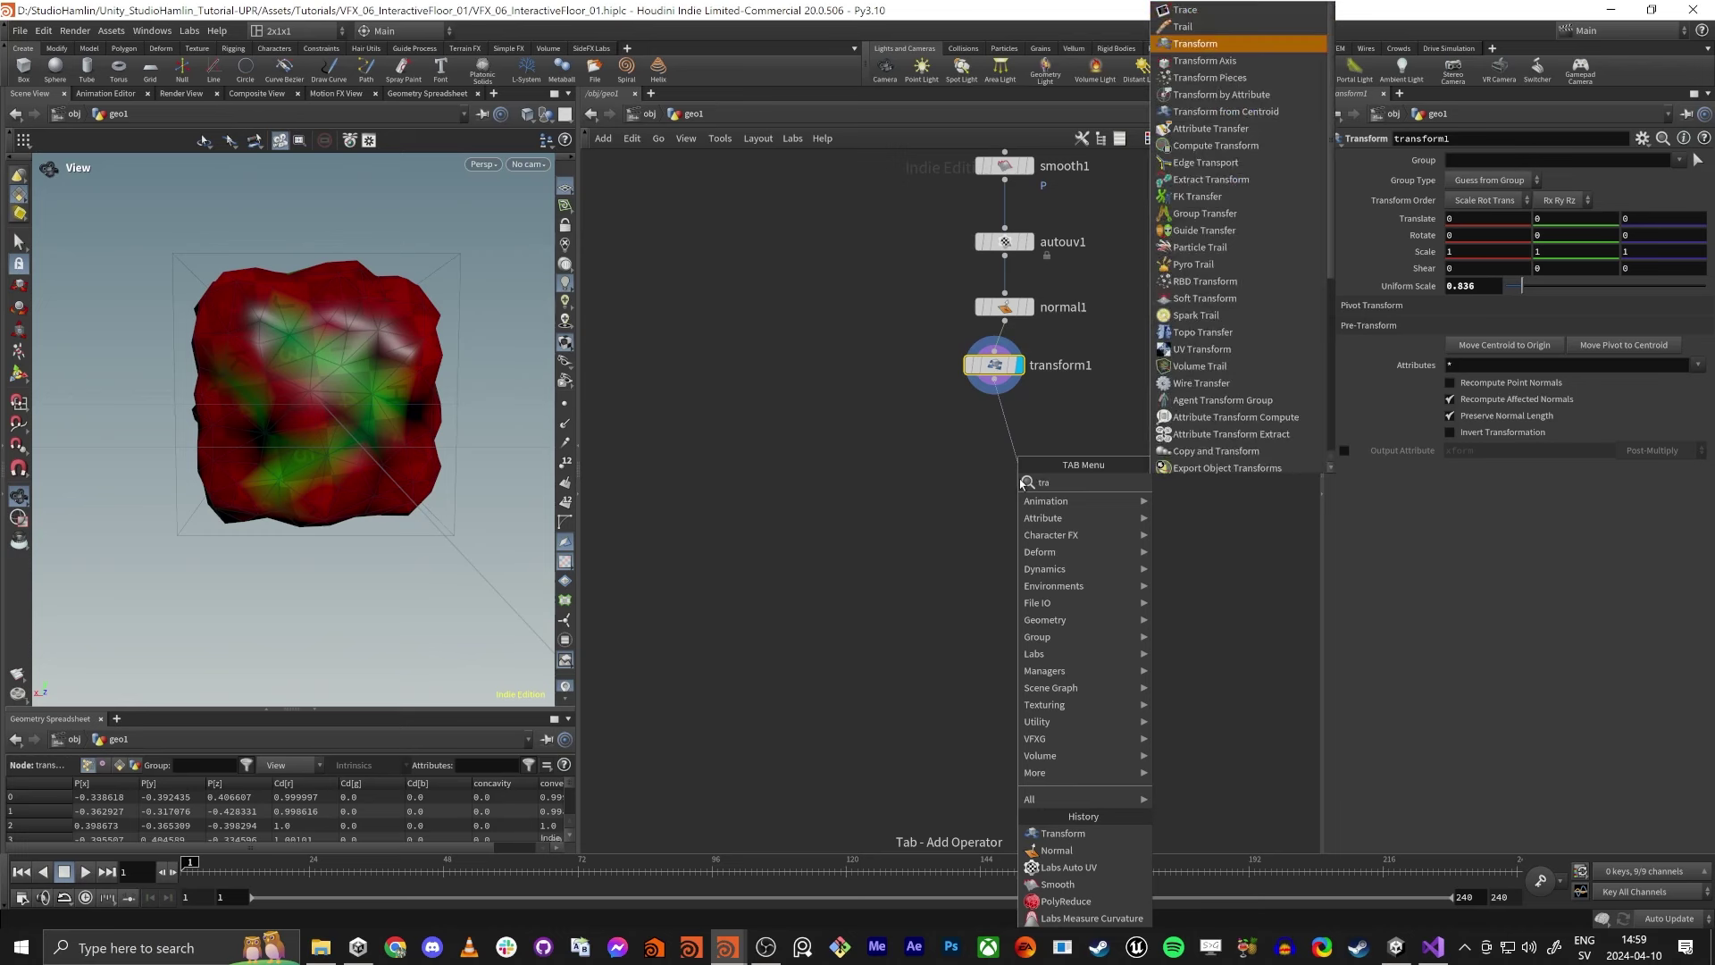
{"action": "key", "text": "Return"}
{"action": "left_click", "coordinate": [1021, 479]}
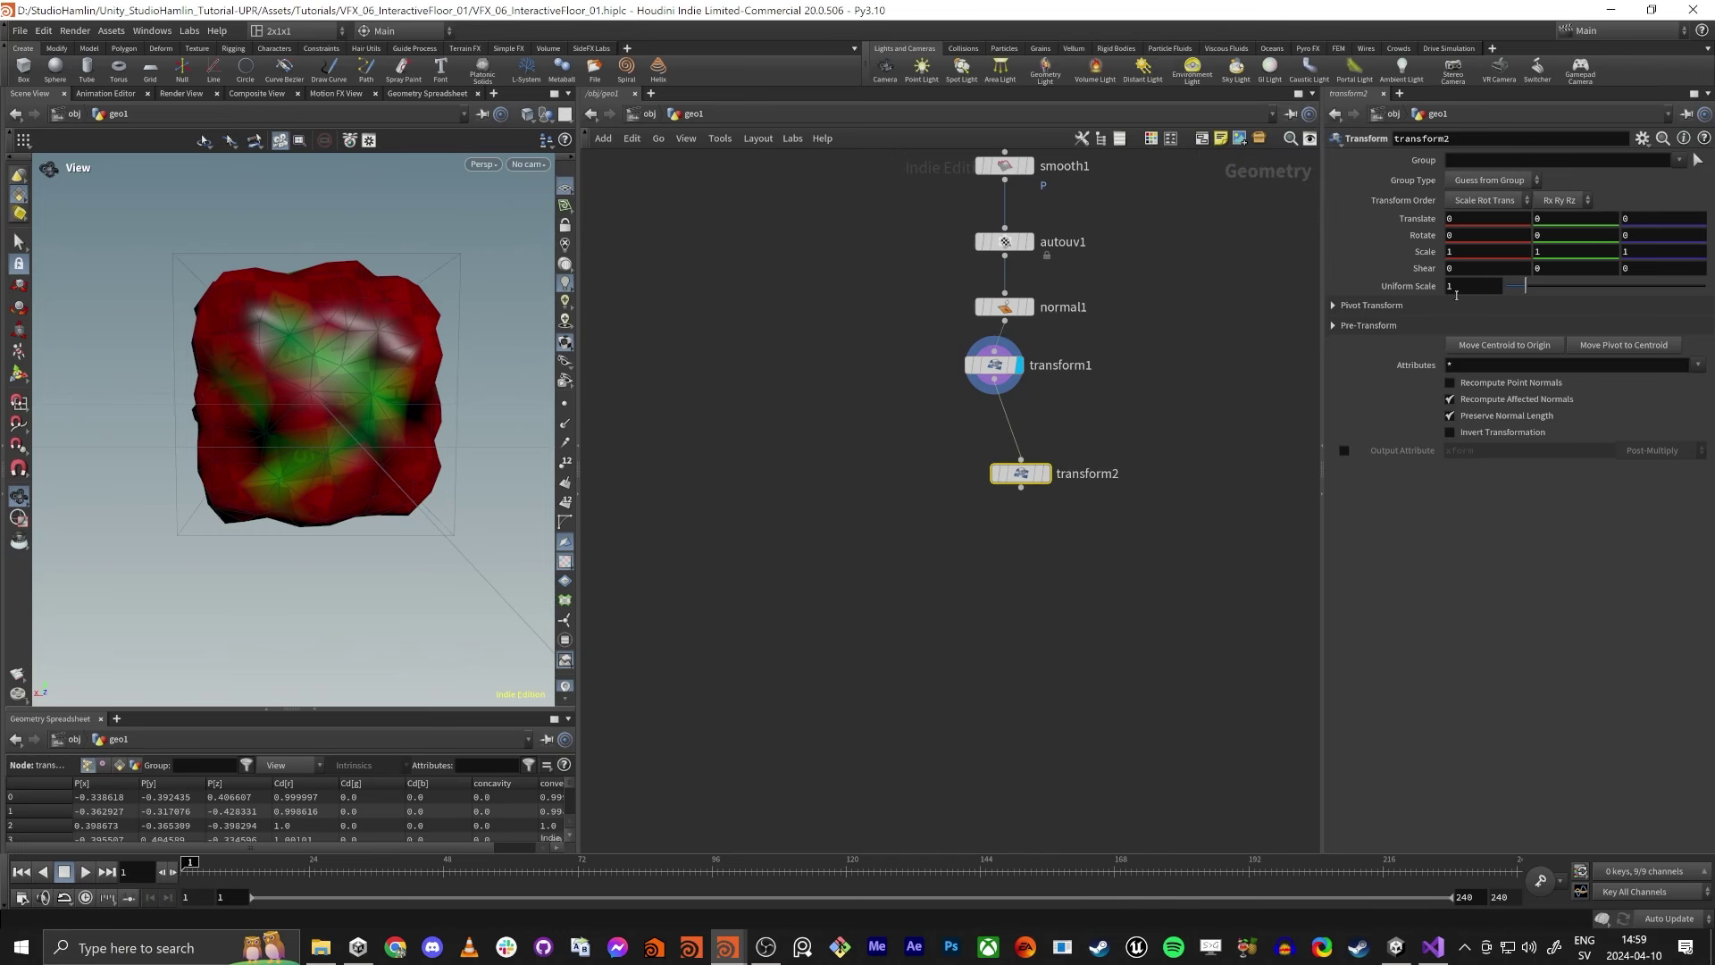
Set transform2's uniform scale to 100, display its result and align it under transform1.
{"action": "left_click", "coordinate": [1487, 288]}
{"action": "type", "text": "00"}
{"action": "key", "text": "Return"}
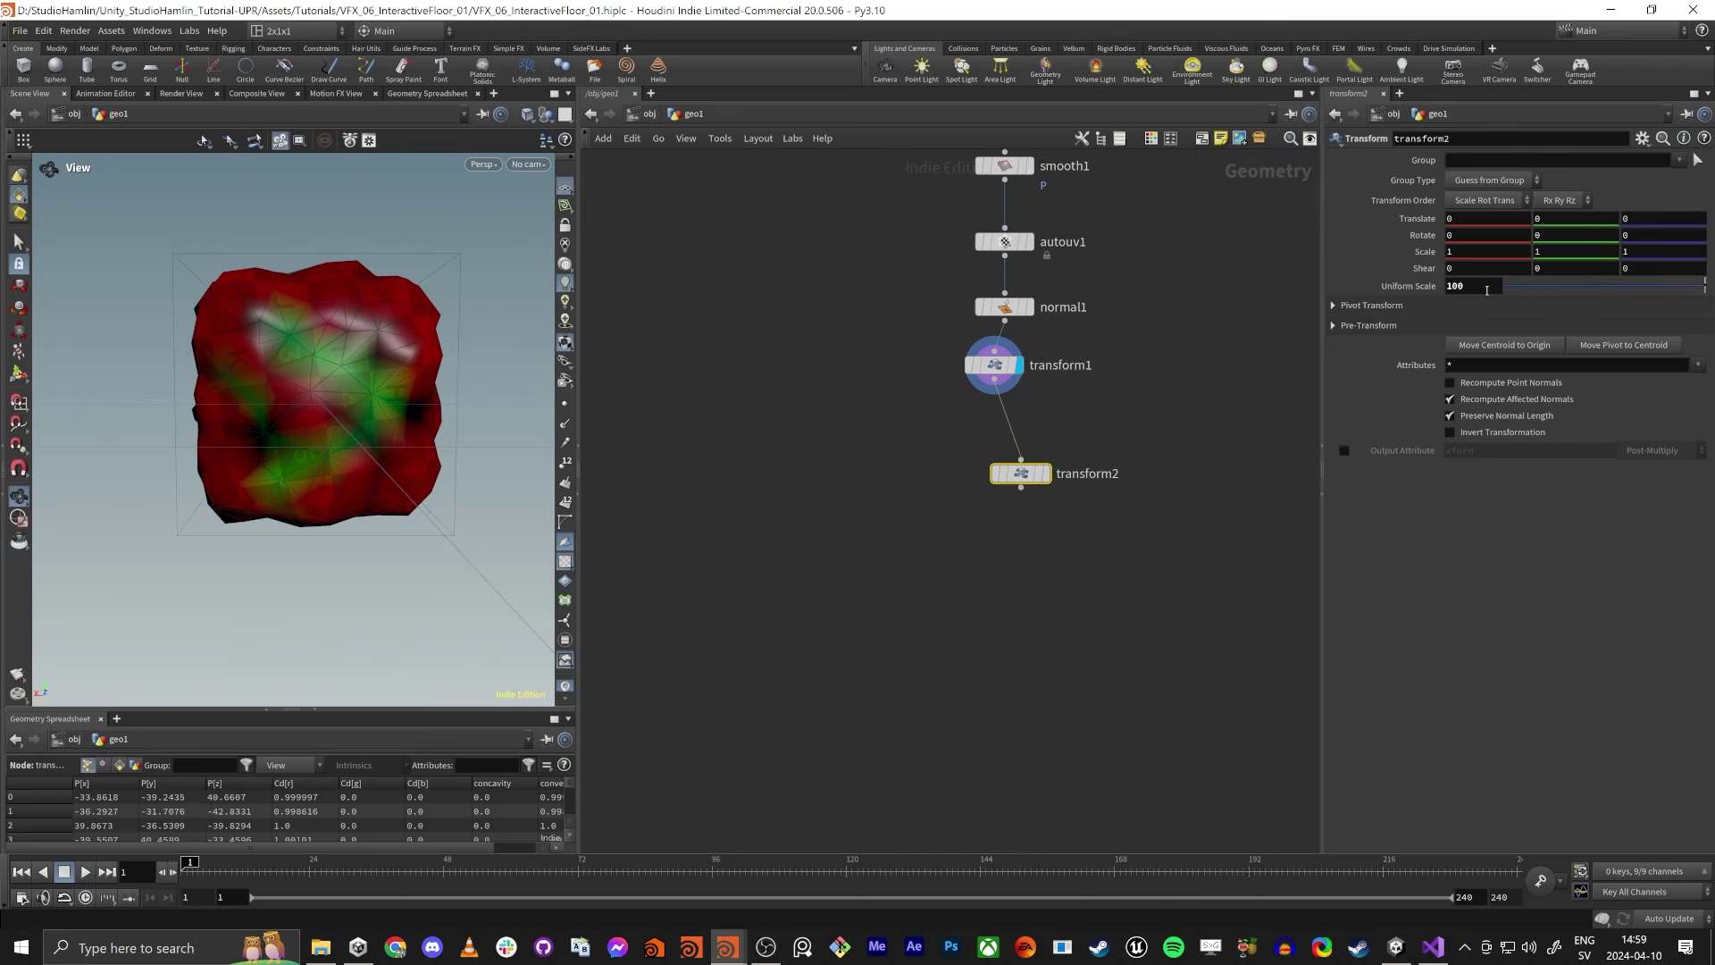
{"action": "left_click", "coordinate": [1045, 473]}
{"action": "left_click_drag", "start_coordinate": [1023, 476], "coordinate": [996, 461]}
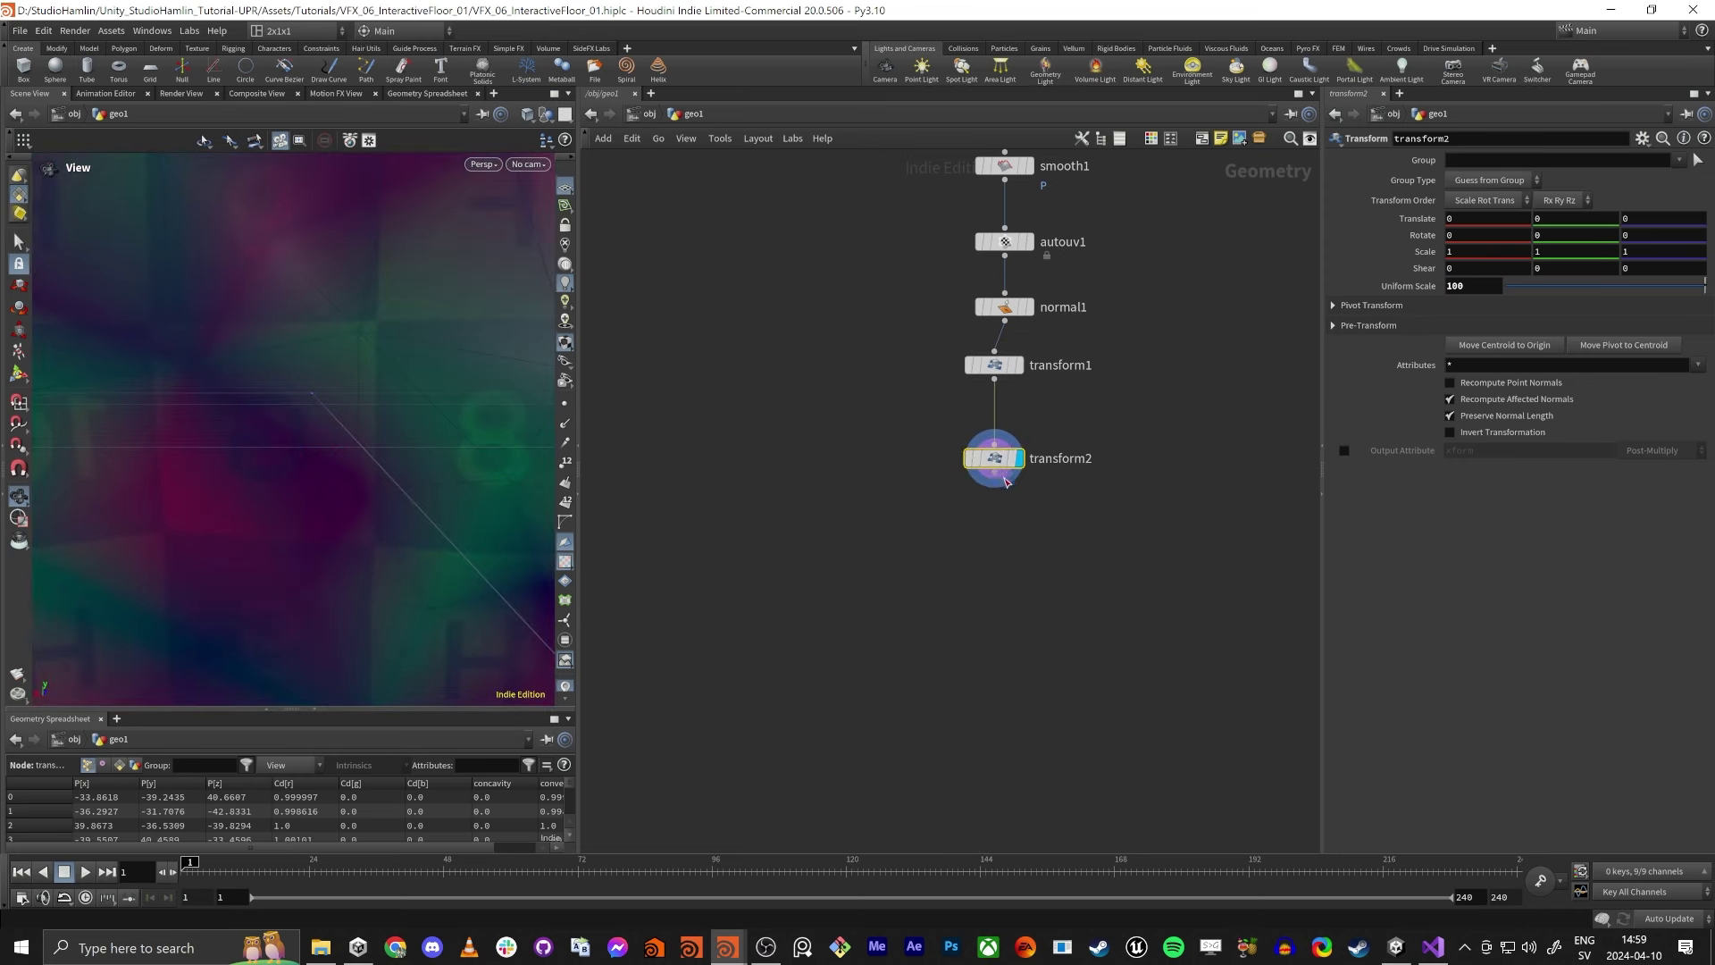
Add a ROP FBX Output node below transform2 and set its output file to $HIP/BlackCube.fbx.
{"action": "key", "text": "Tab"}
{"action": "type", "text": "rop f"}
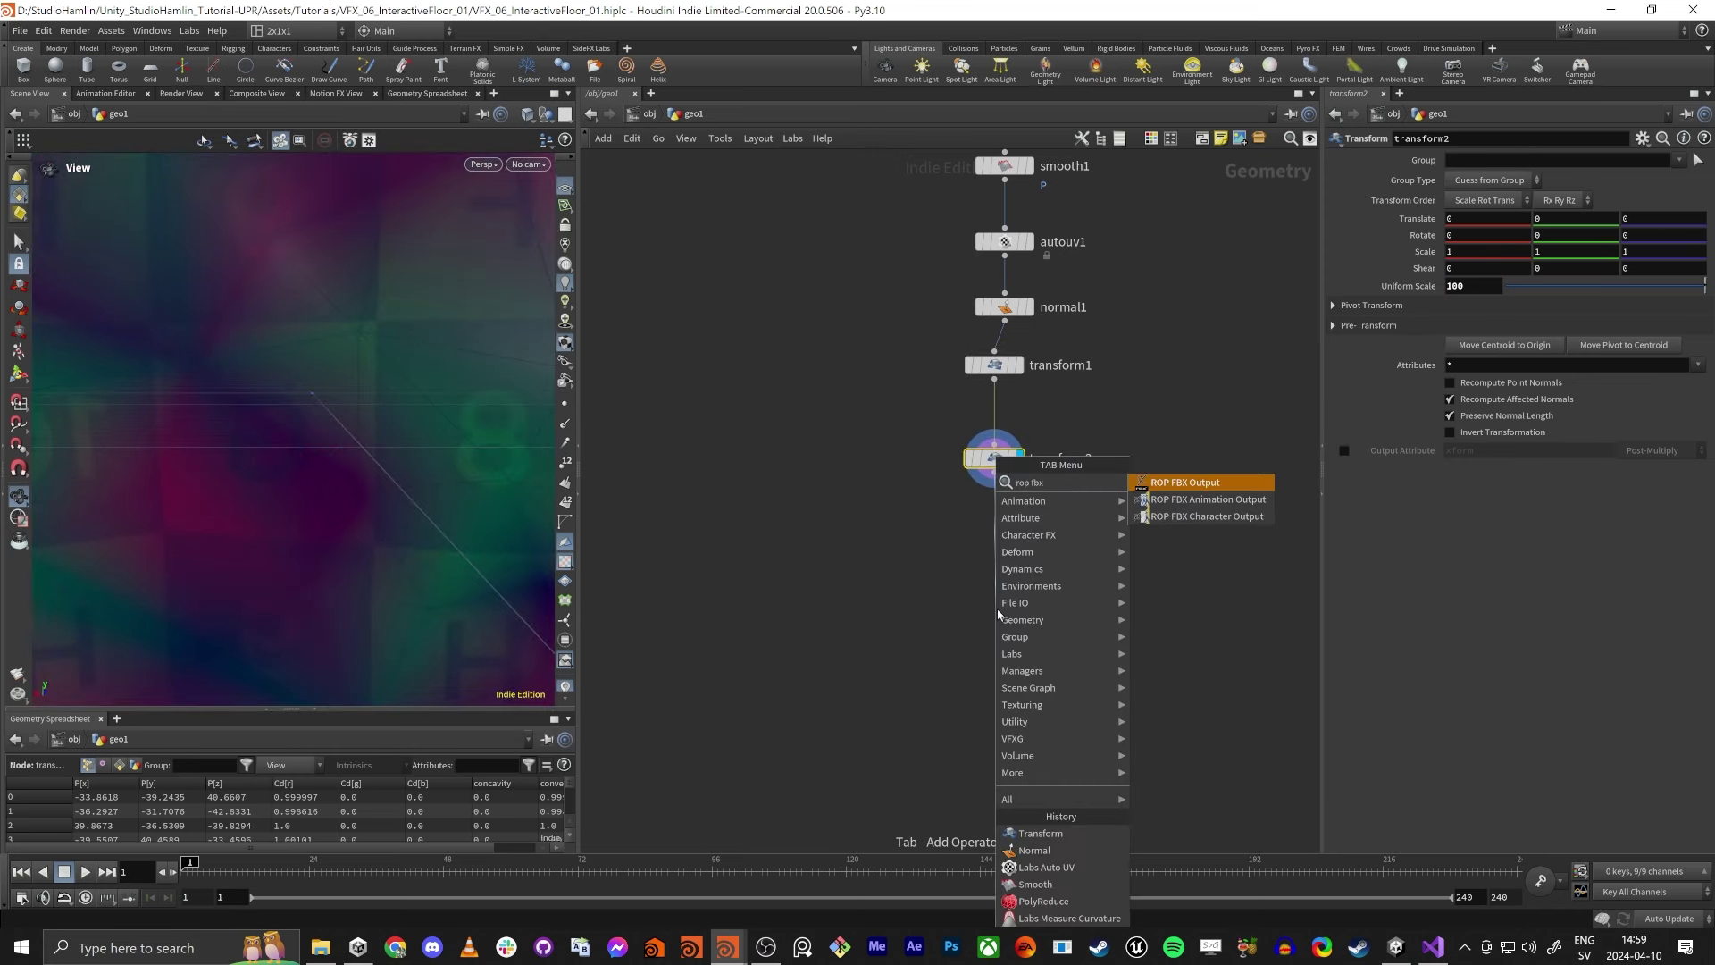
{"action": "key", "text": "Return"}
{"action": "left_click", "coordinate": [998, 613]}
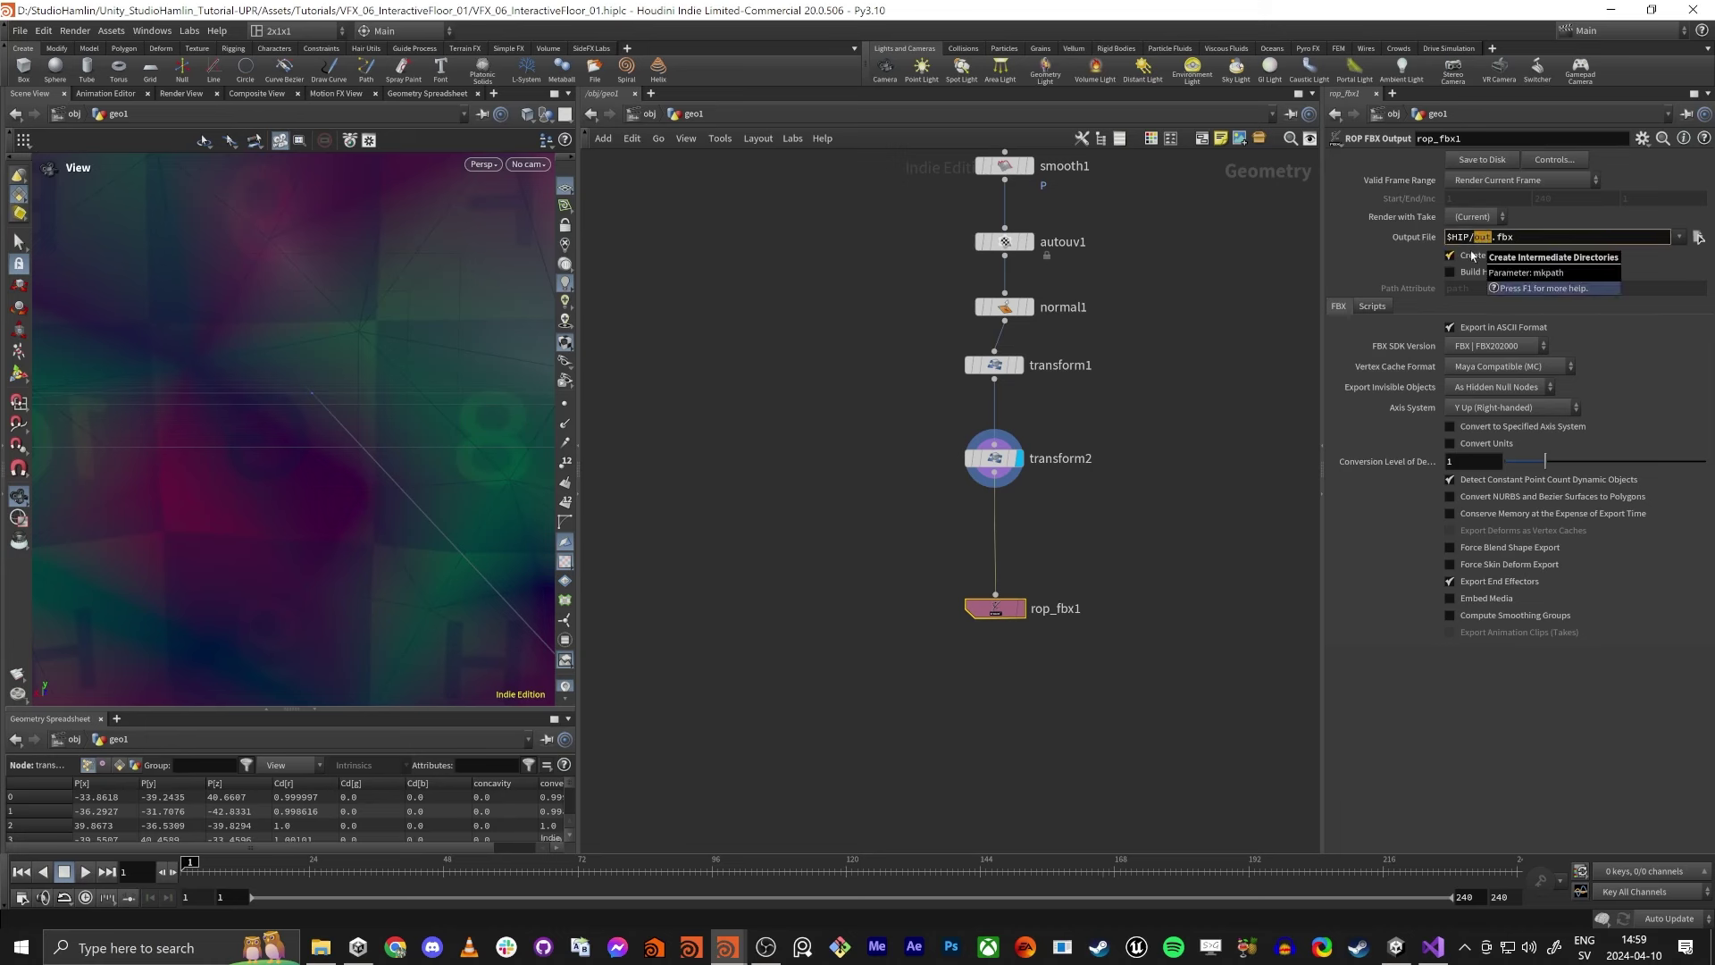
{"action": "type", "text": "BlackCube"}
{"action": "key", "text": "Return"}
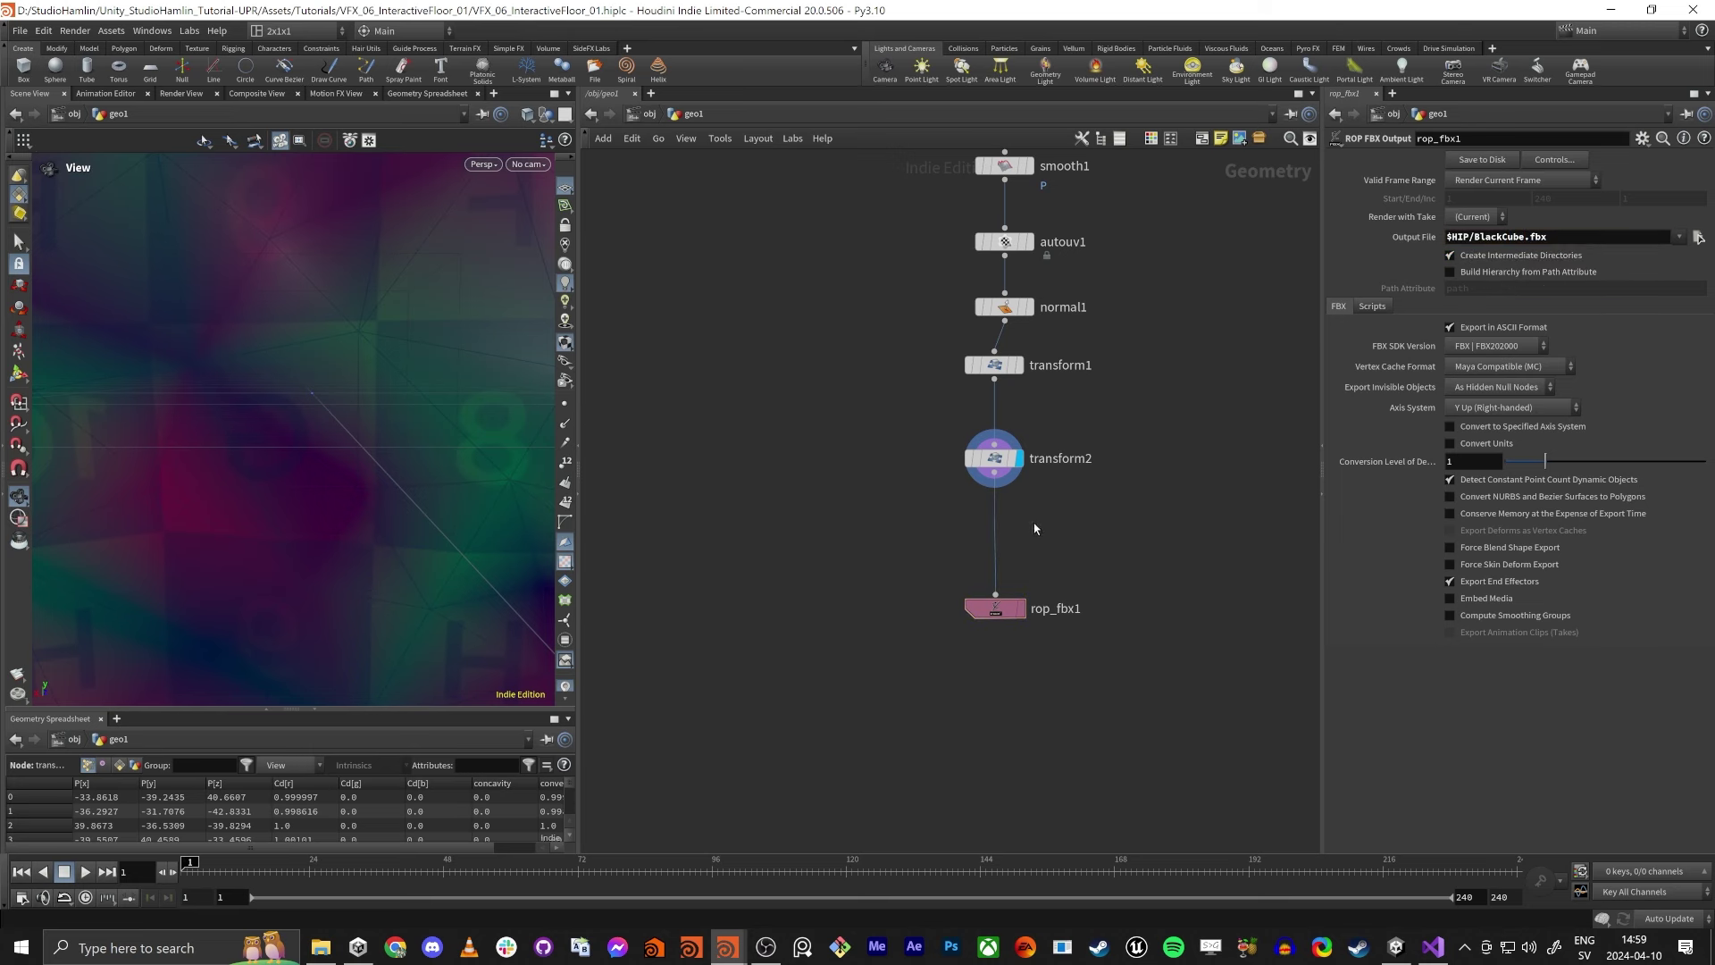
Insert a Null node on the connection between transform2 and rop_fbx1.
{"action": "key", "text": "Tab"}
{"action": "type", "text": "null"}
{"action": "key", "text": "Return"}
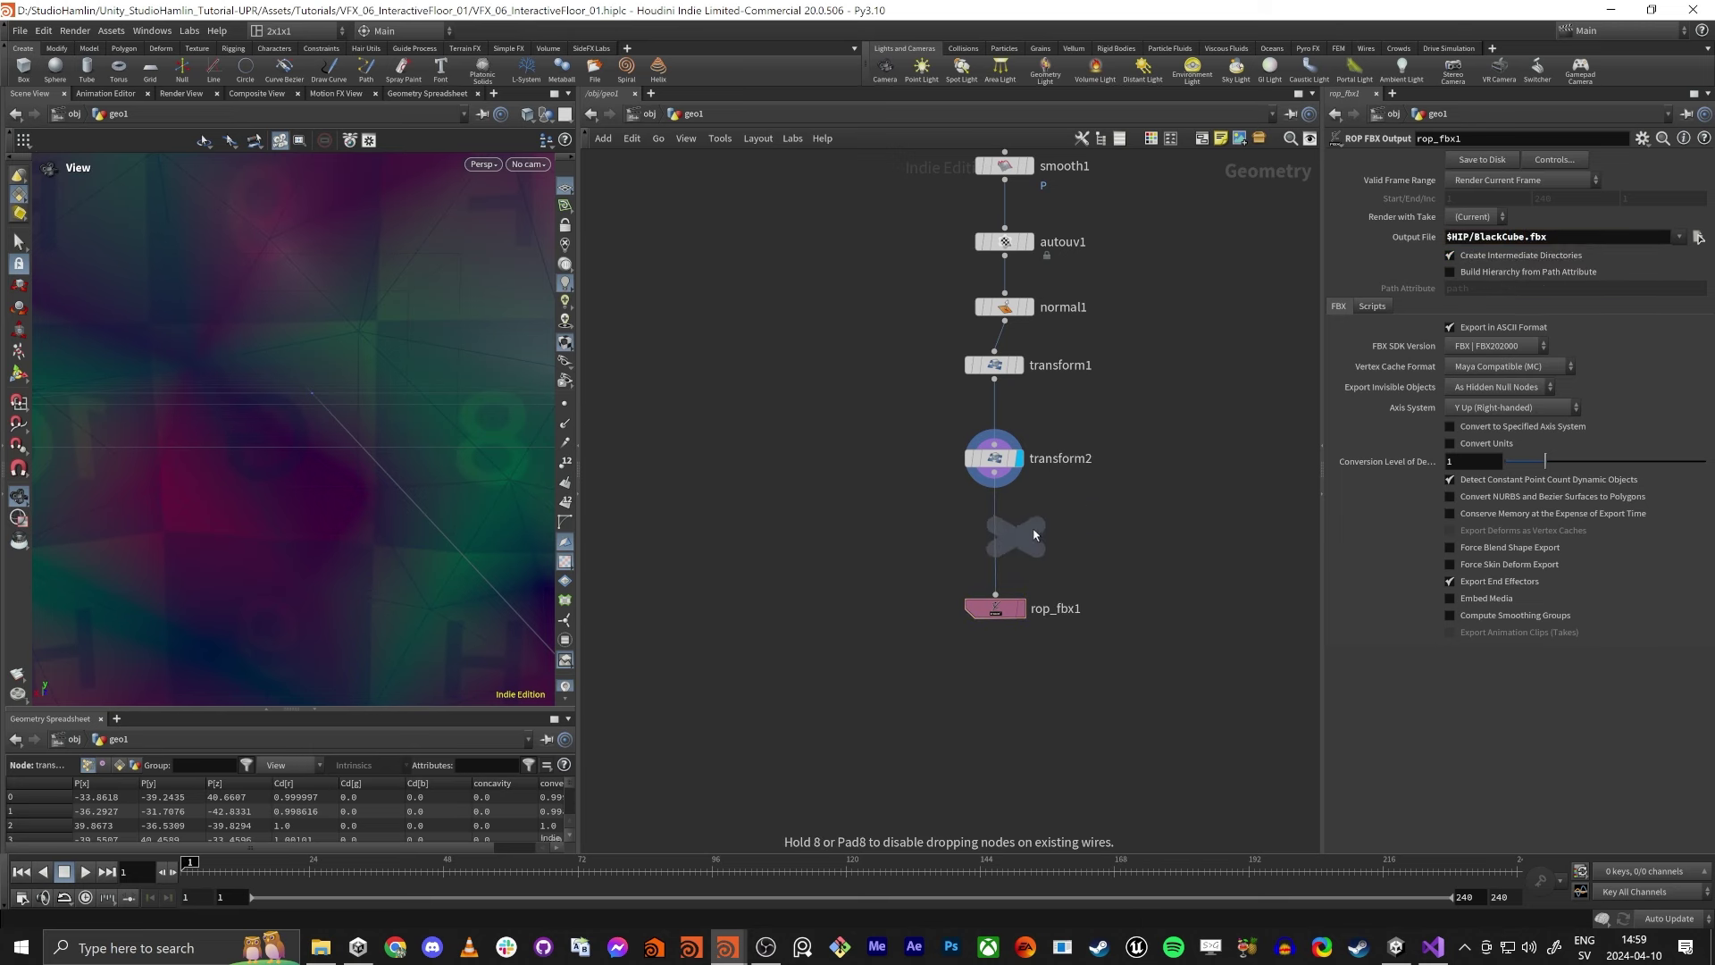
{"action": "left_click", "coordinate": [1024, 568]}
Rename the Null node to black_Cube_Mesh.
{"action": "double_click", "coordinate": [1041, 541]}
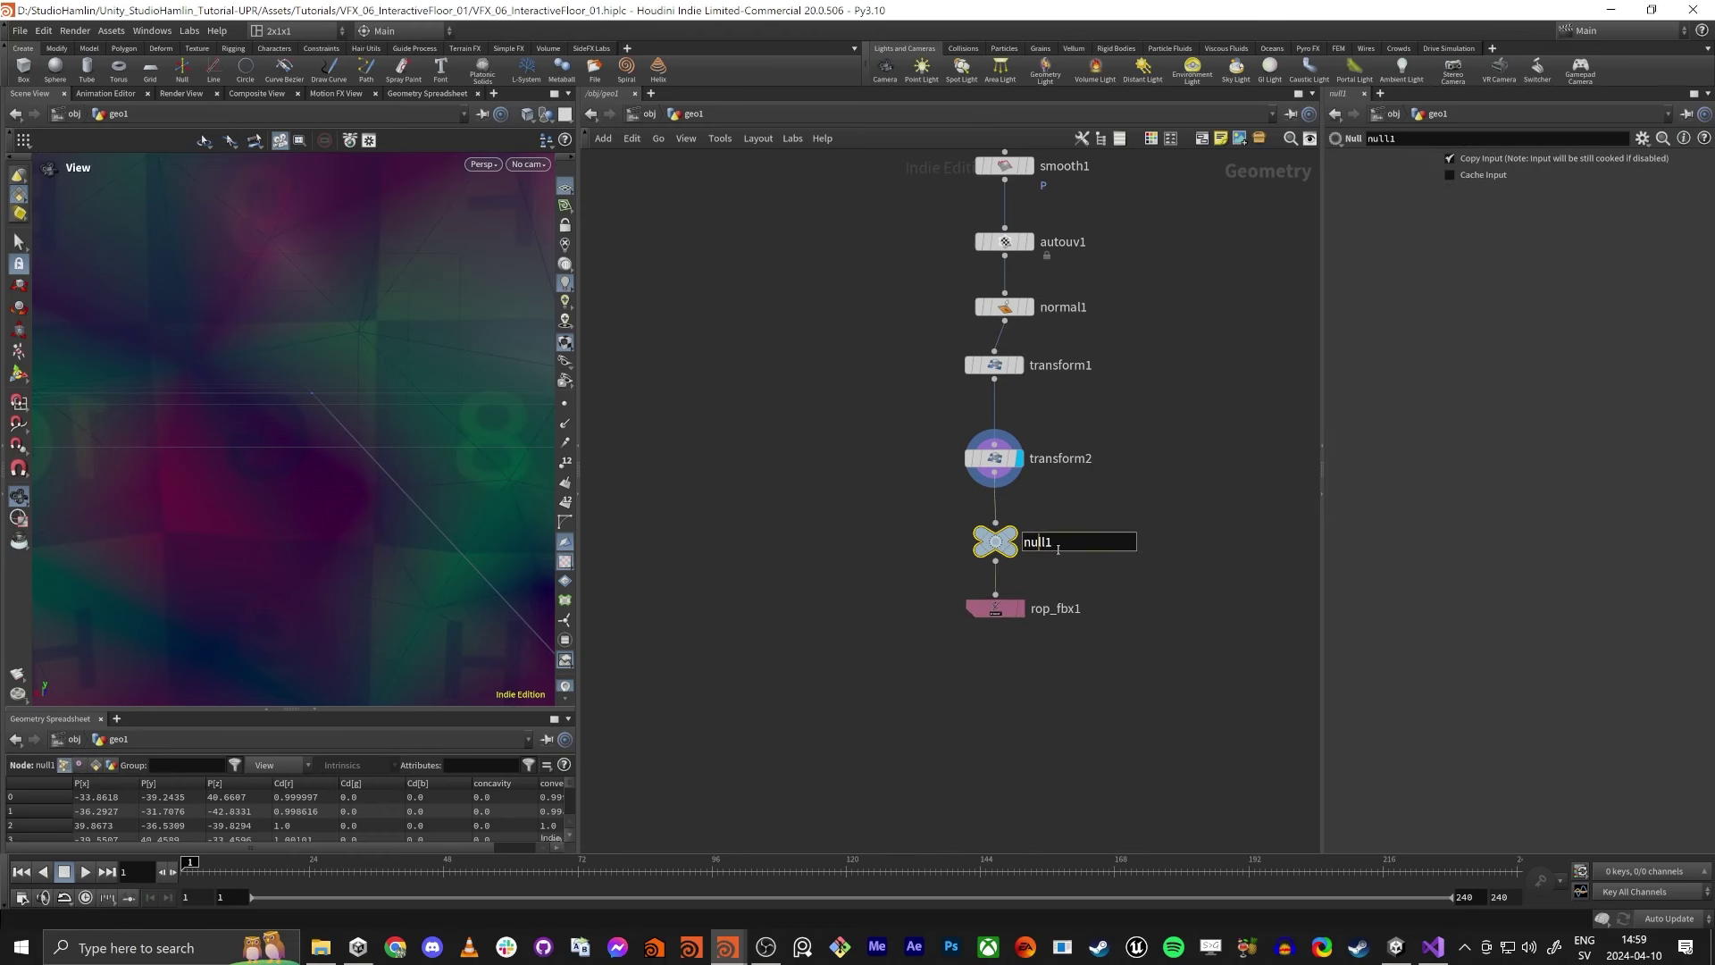
{"action": "type", "text": "black_Cube"}
{"action": "key", "text": "Return"}
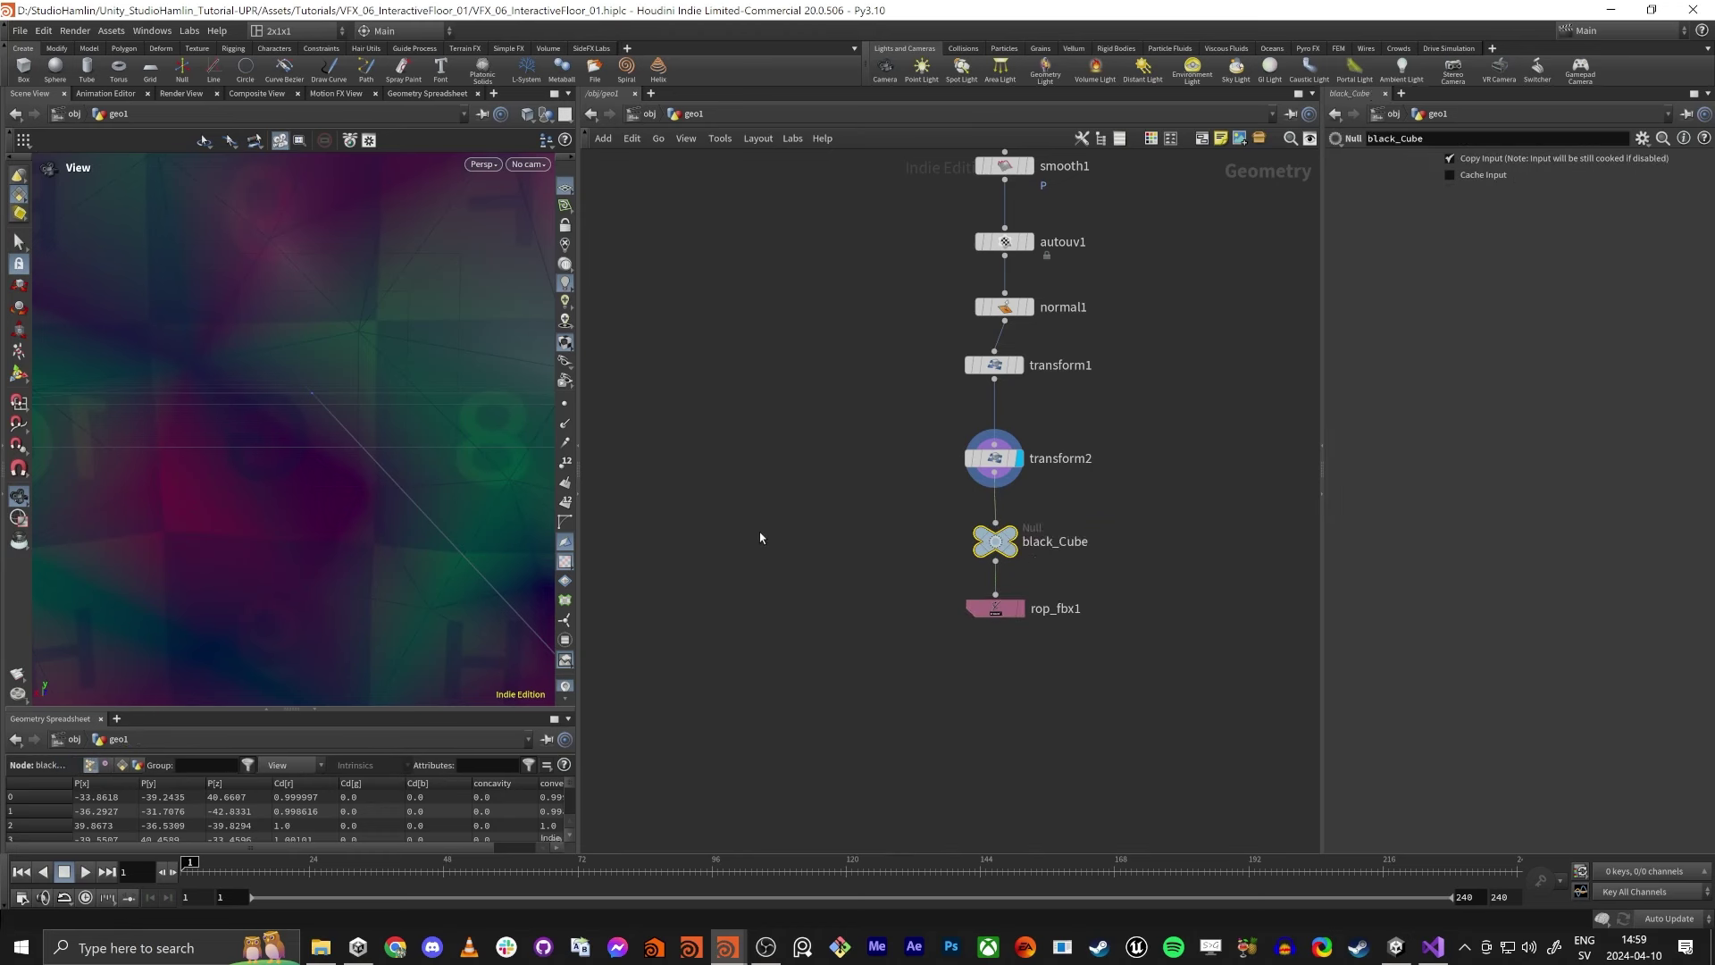
{"action": "double_click", "coordinate": [1044, 540]}
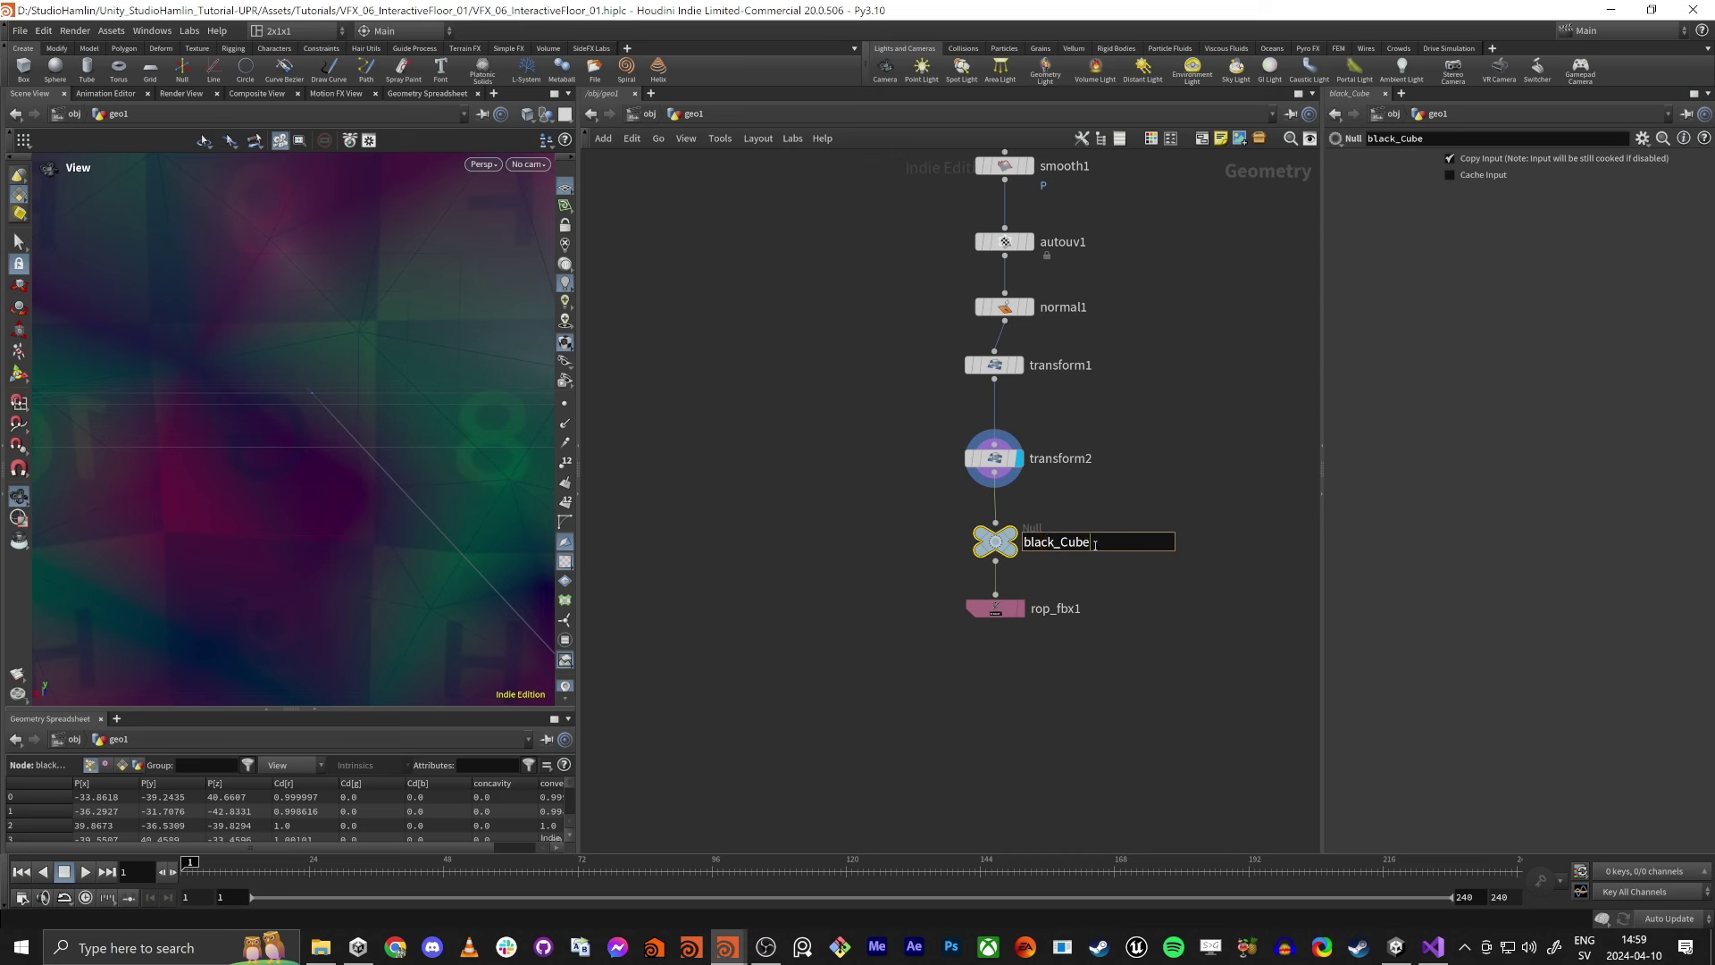
{"action": "type", "text": "_Mesh"}
{"action": "key", "text": "Return"}
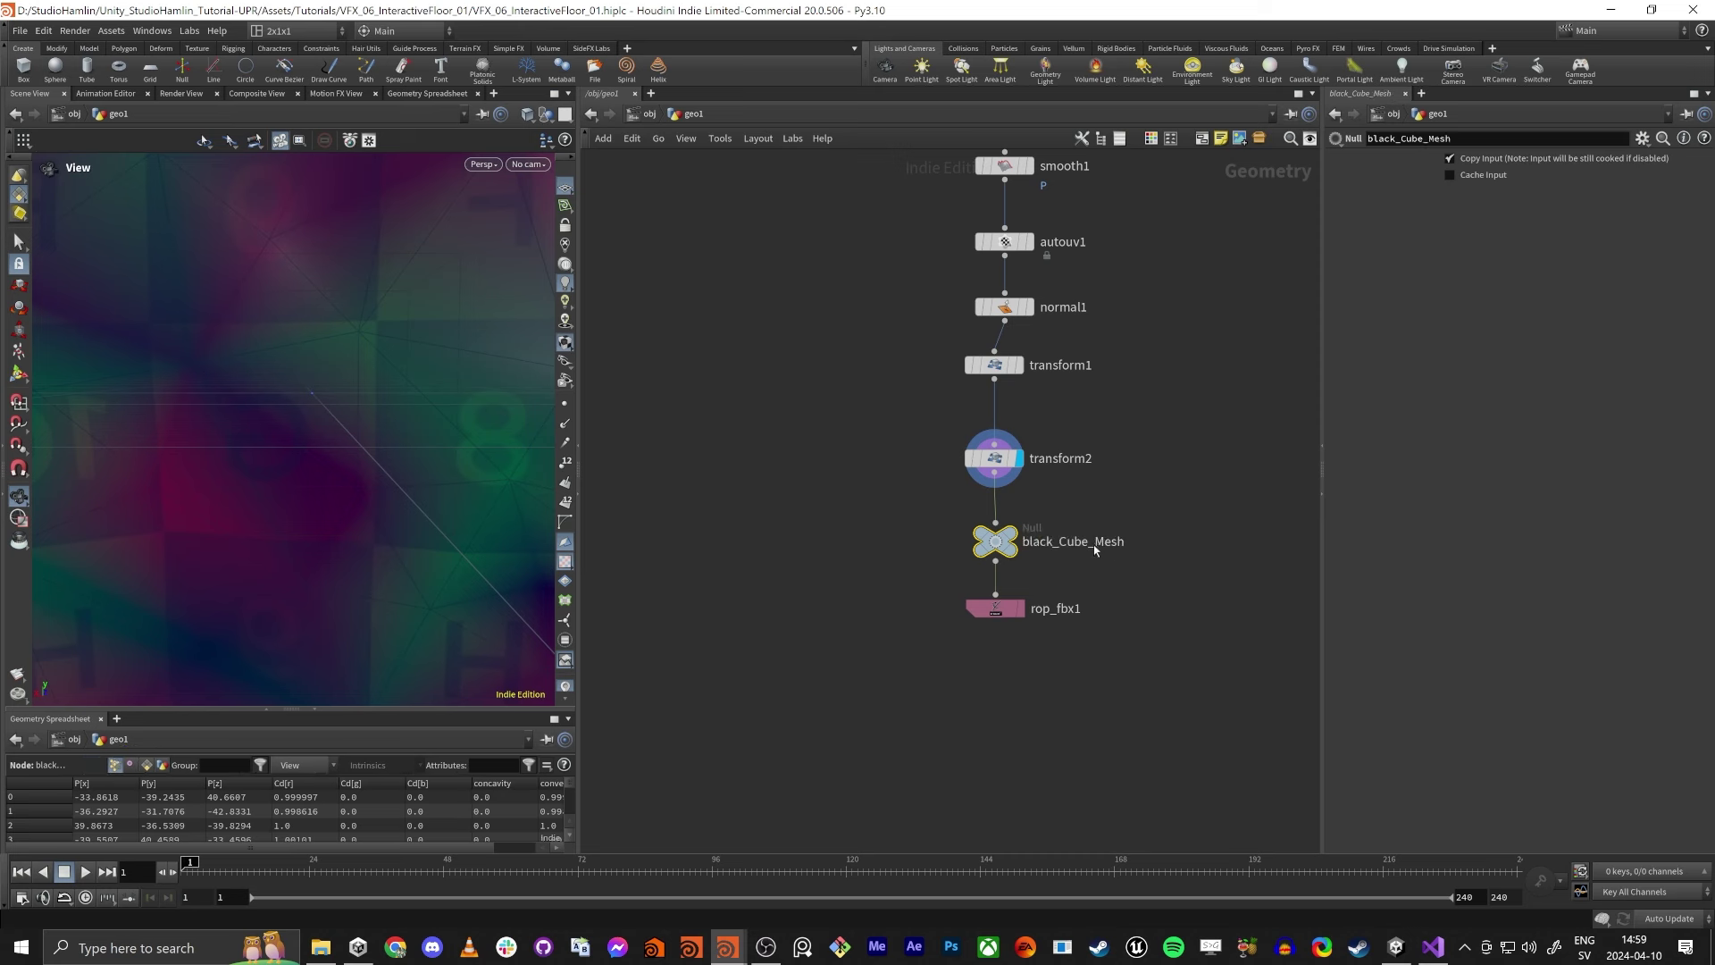
{"action": "double_click", "coordinate": [1094, 544]}
{"action": "left_click_drag", "start_coordinate": [1127, 541], "coordinate": [796, 536]}
{"action": "key", "text": "Return"}
Save the mesh to disk from rop_fbx1 and switch to Unity.
{"action": "left_click_drag", "start_coordinate": [880, 604], "coordinate": [1142, 689]}
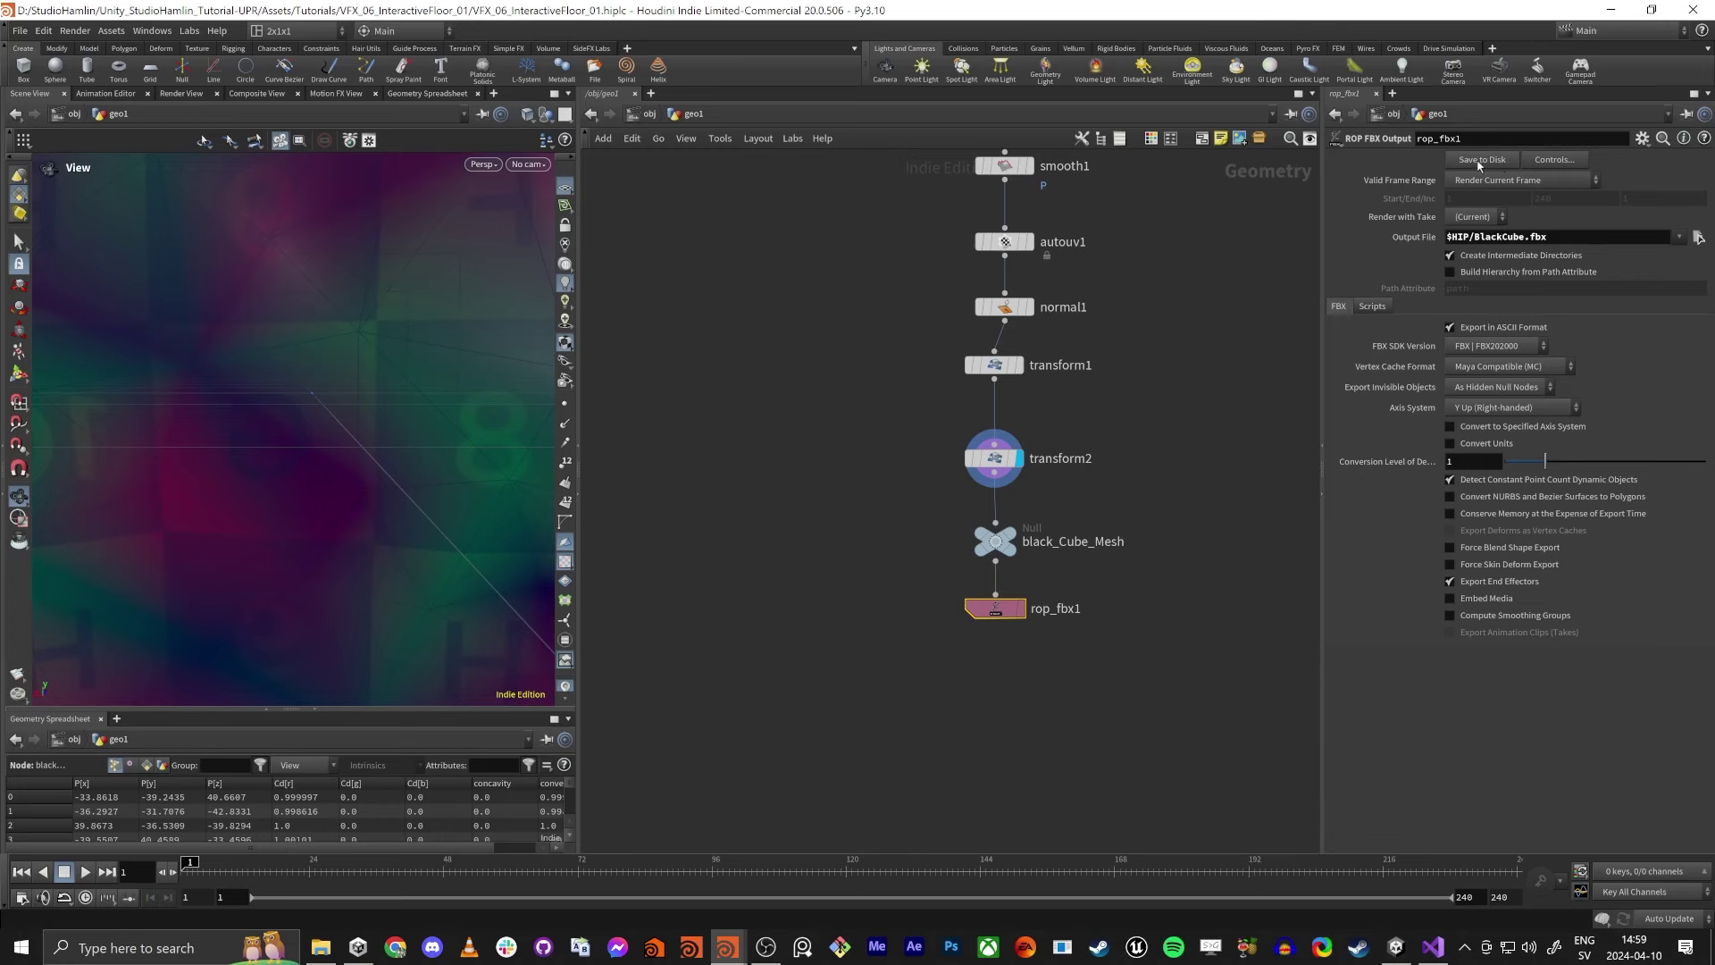
{"action": "left_click", "coordinate": [1609, 11]}
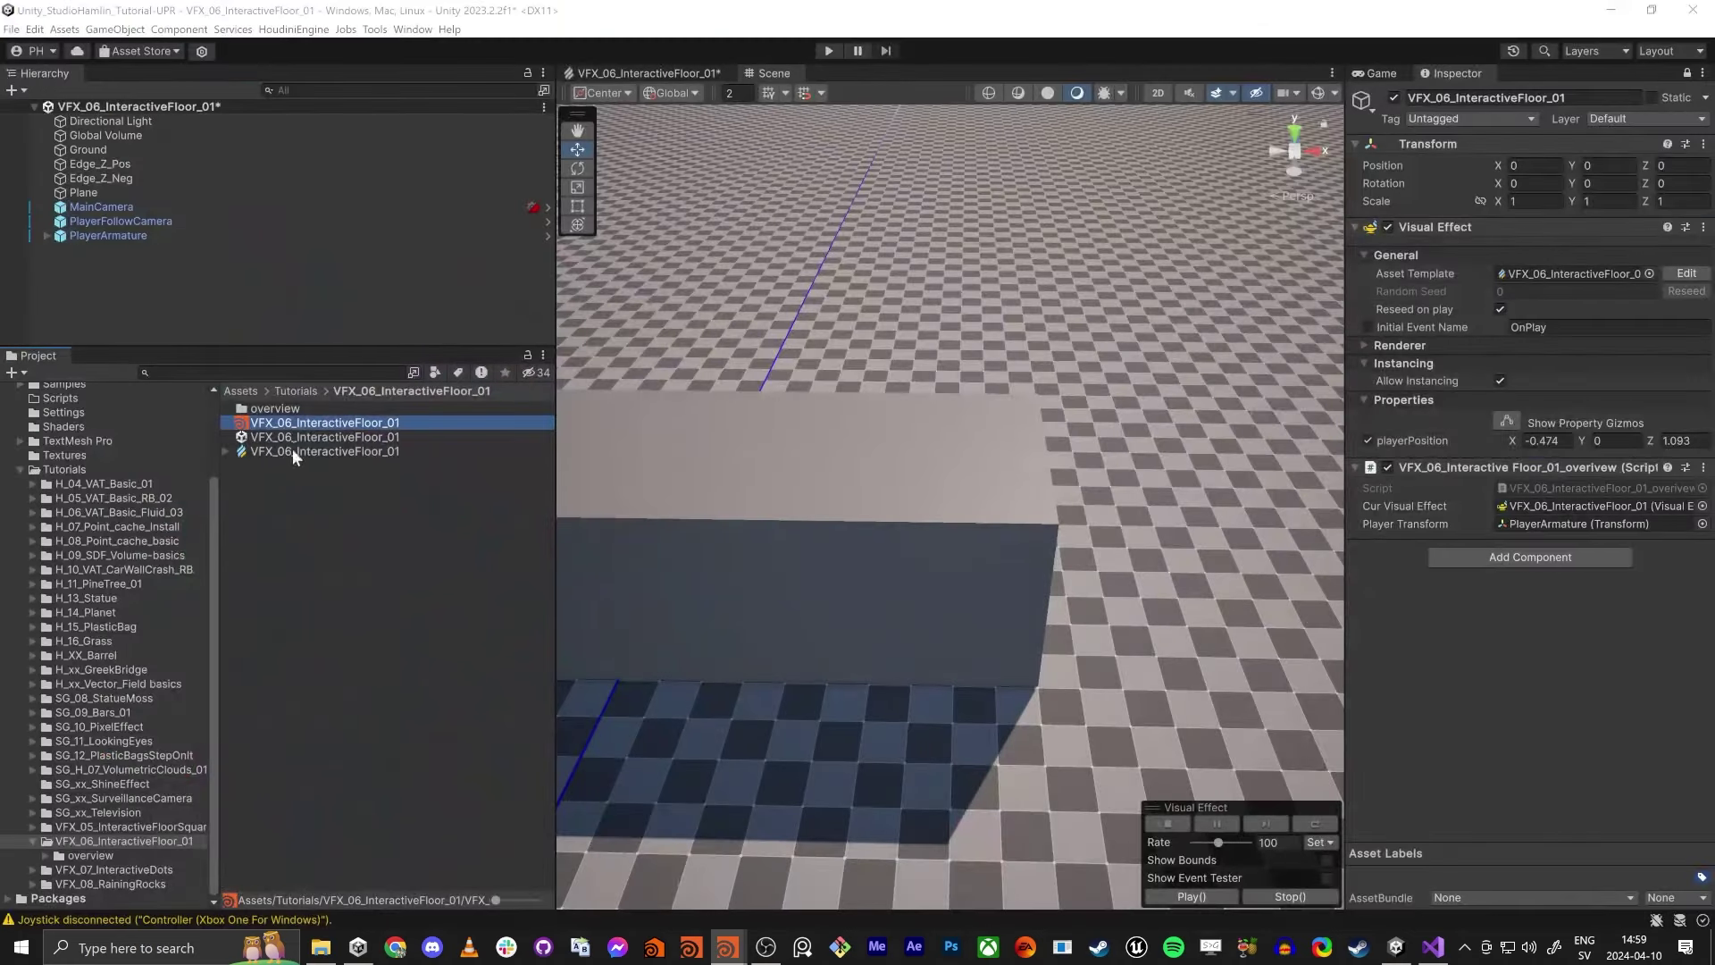
Place the imported BlackCube model in the scene and frame it for a closer look.
{"action": "left_click_drag", "start_coordinate": [264, 431], "coordinate": [1000, 708]}
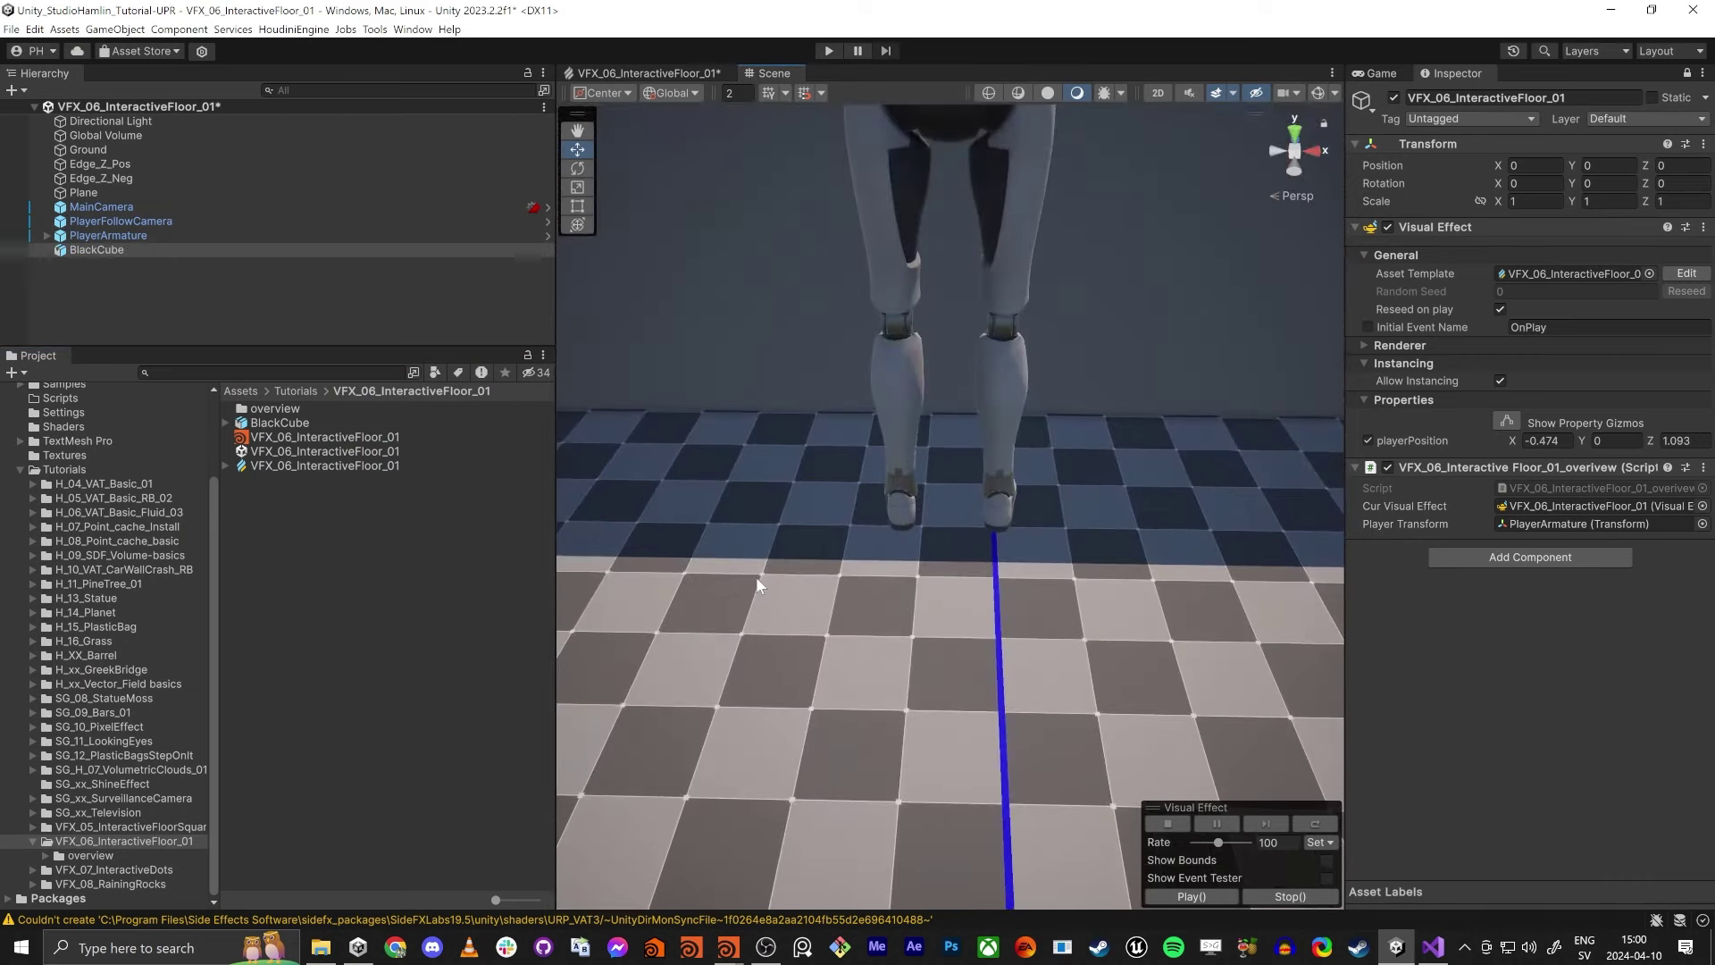
{"action": "double_click", "coordinate": [92, 250]}
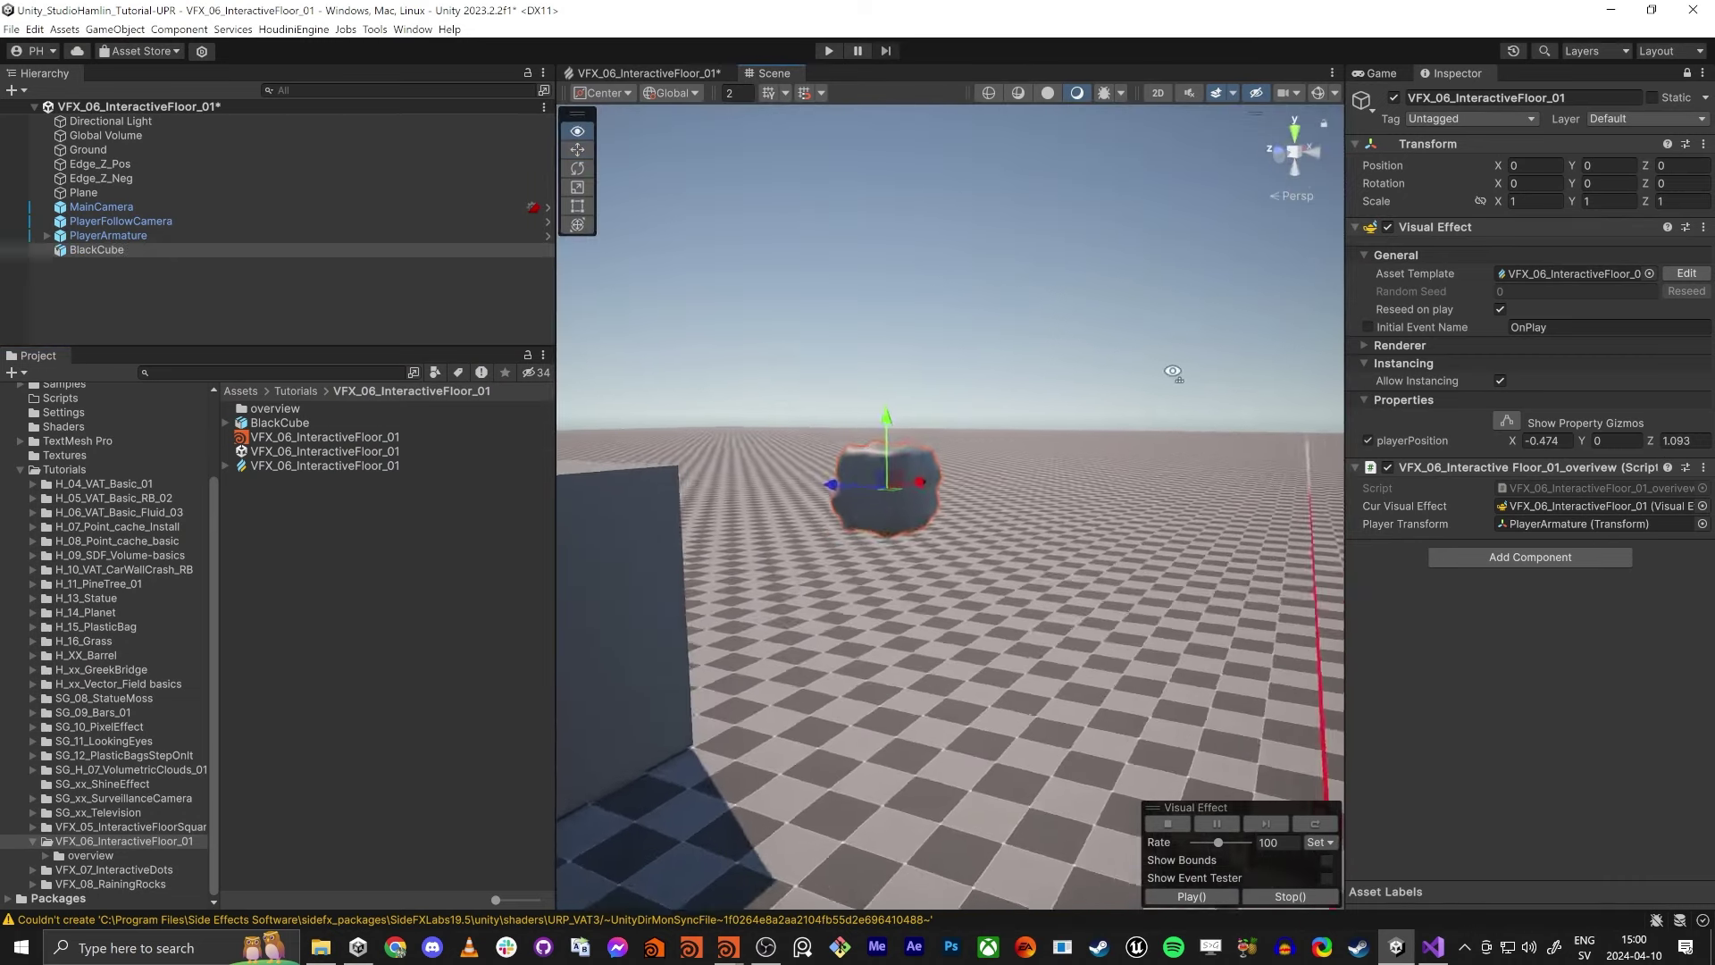
{"action": "key", "text": "w"}
{"action": "right_click_drag", "start_coordinate": [1173, 371], "coordinate": [1111, 506]}
{"action": "right_click", "coordinate": [304, 538]}
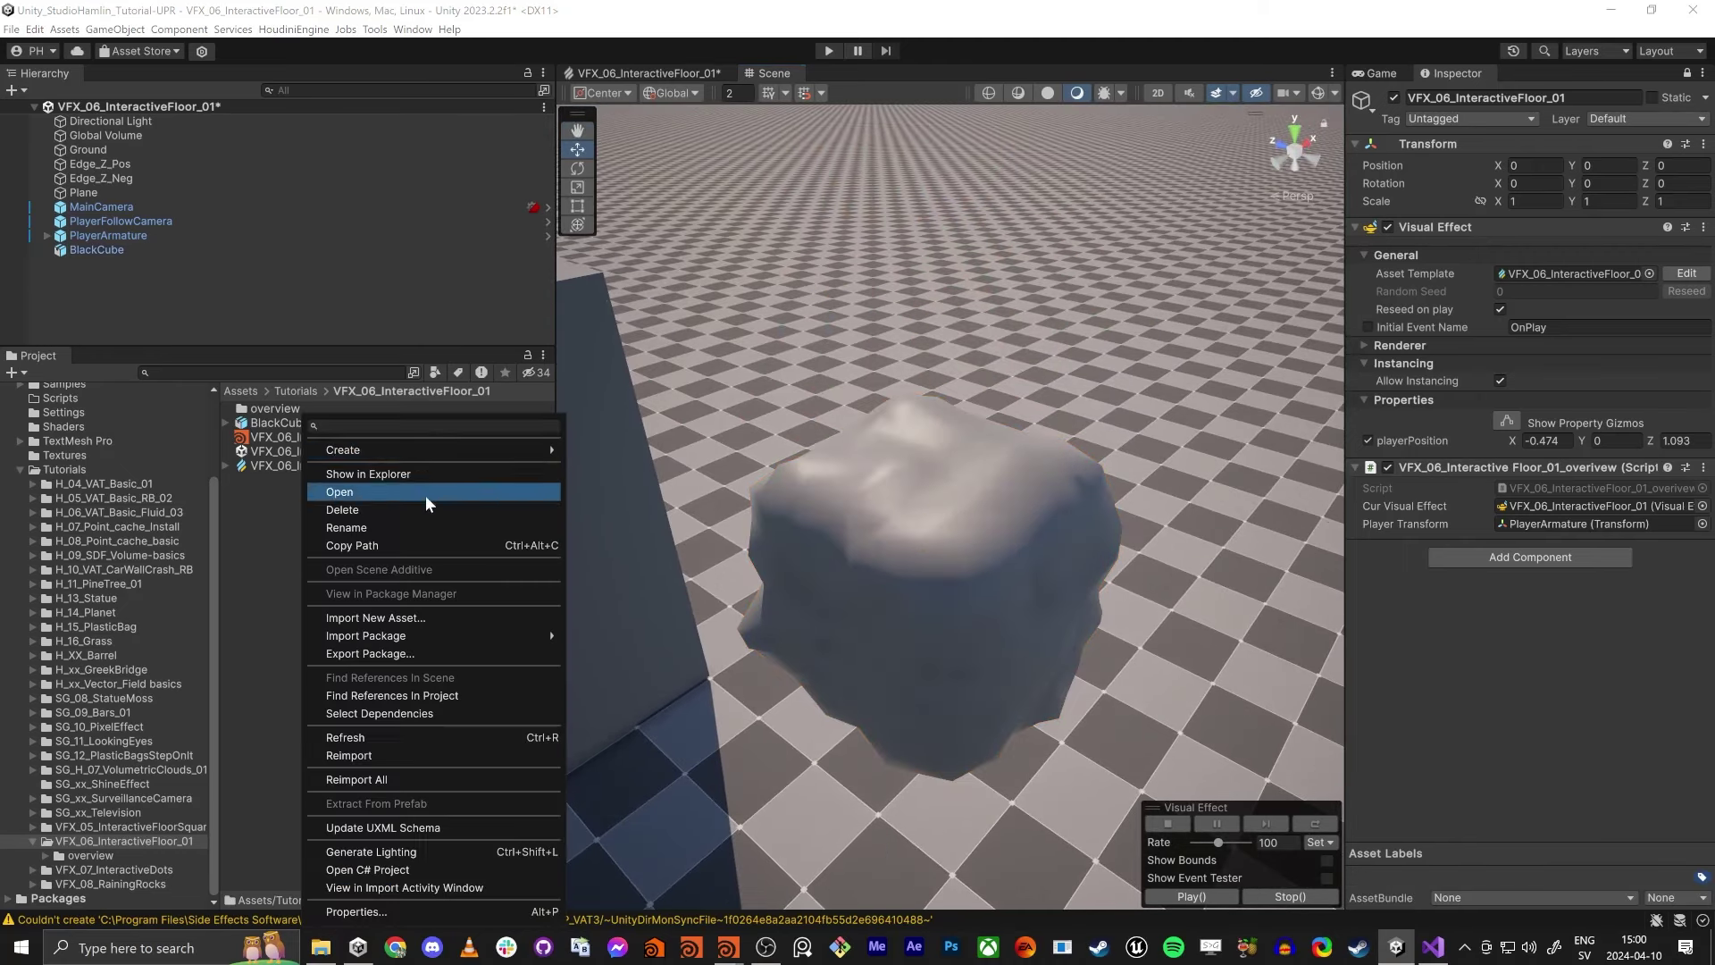
{"action": "mouse_move", "coordinate": [449, 462]}
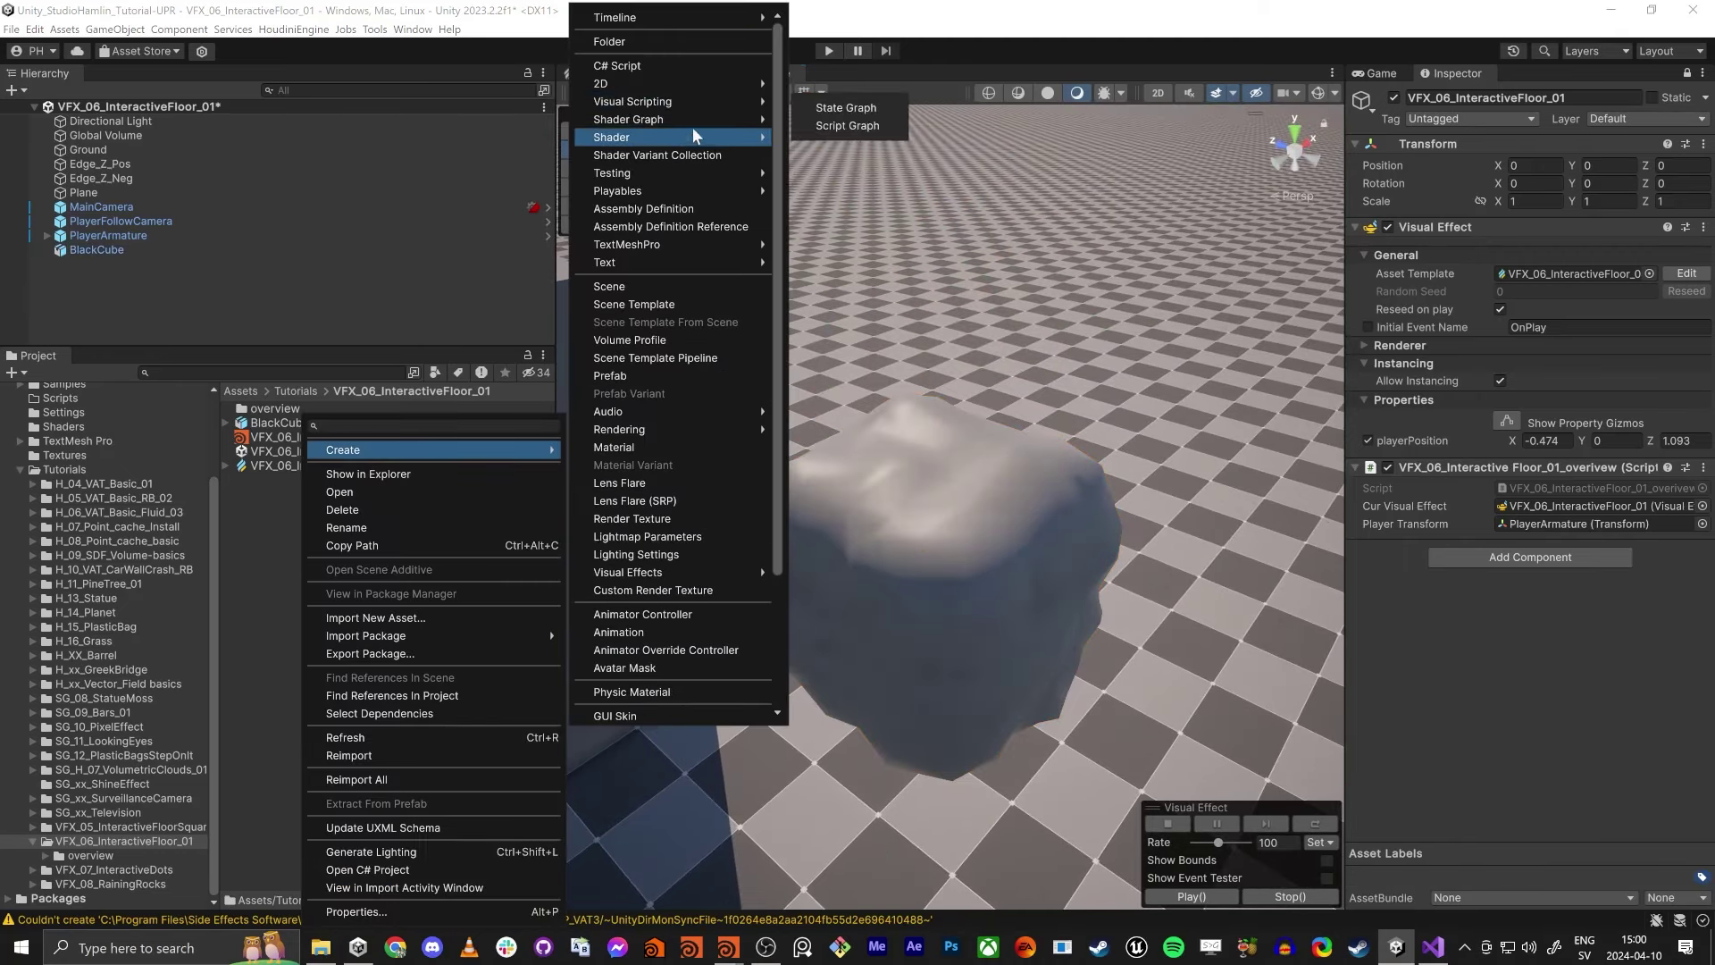
{"action": "mouse_move", "coordinate": [700, 125]}
{"action": "mouse_move", "coordinate": [820, 125]}
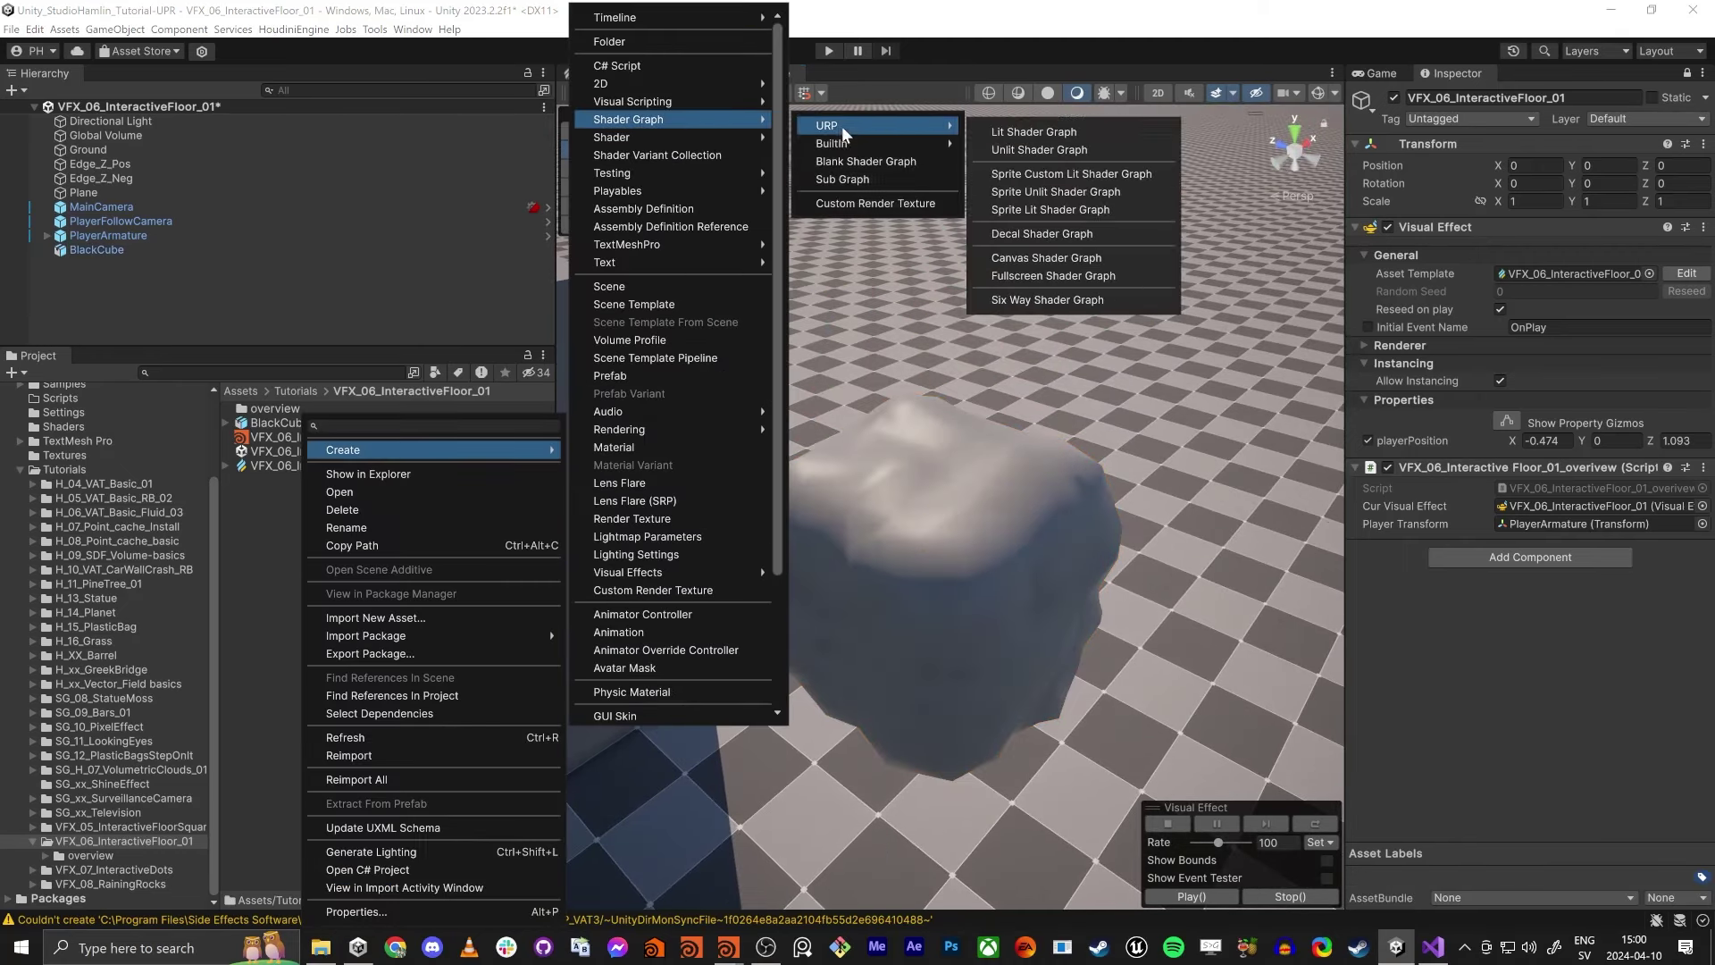
{"action": "left_click", "coordinate": [1112, 135]}
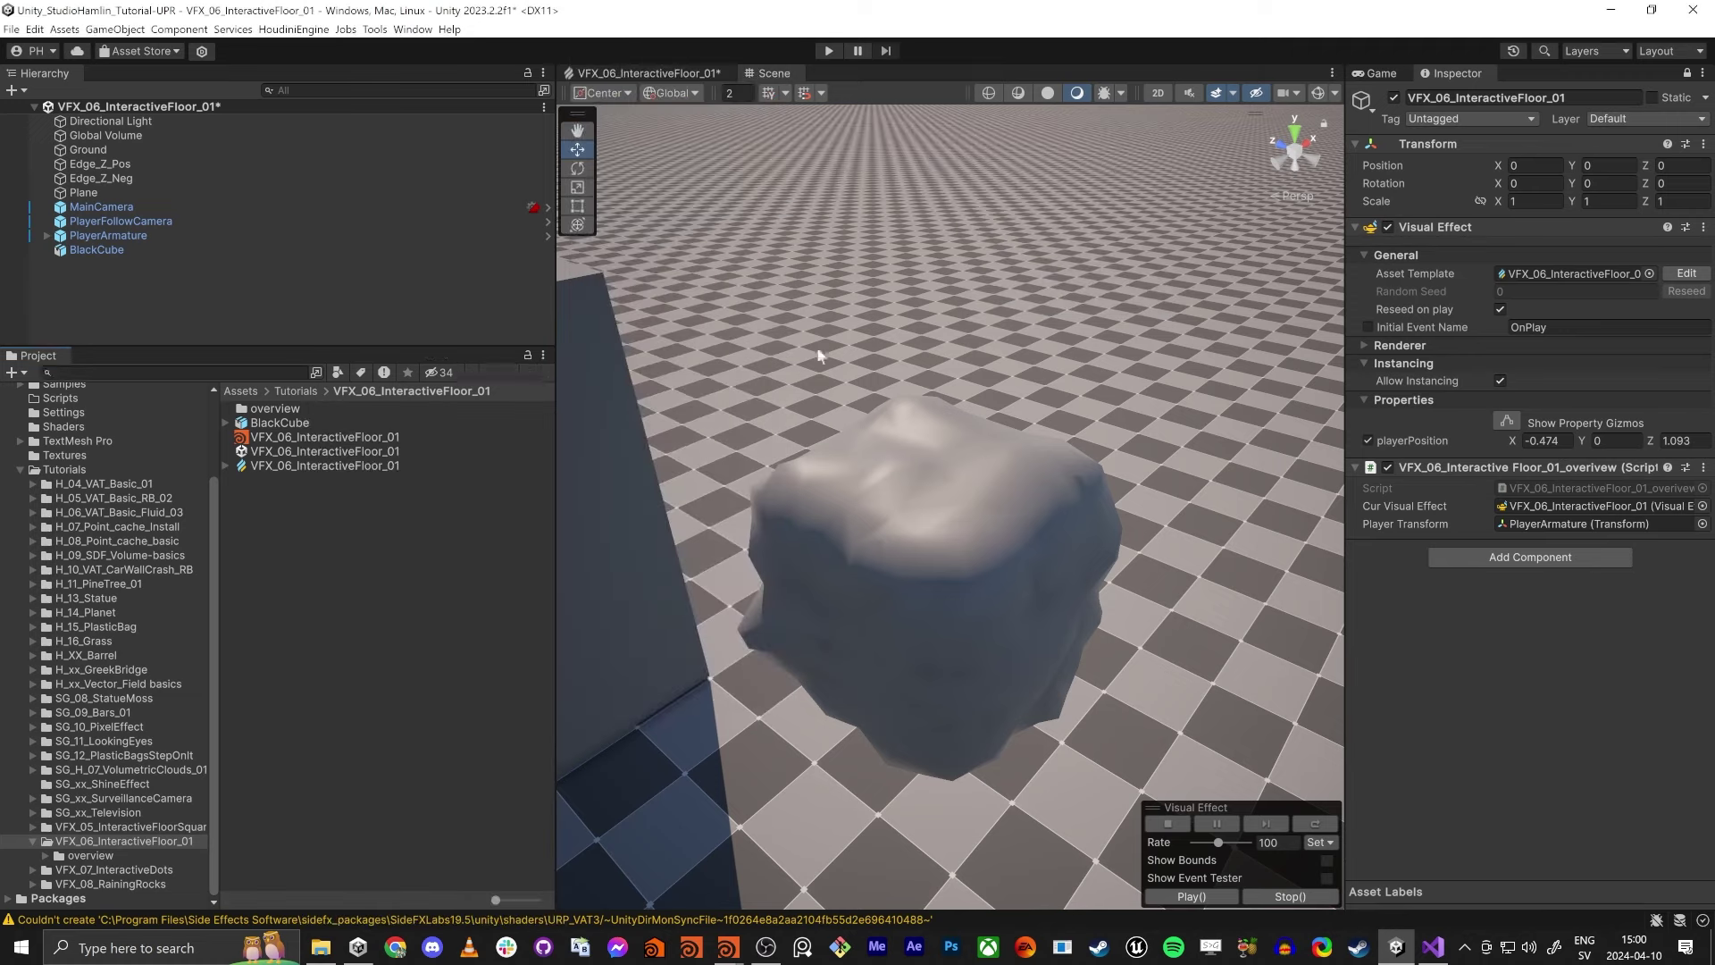
Create a new URP Lit Shader Graph asset in the VFX_06_InteractiveFloor_01 folder.
{"action": "right_click", "coordinate": [357, 418]}
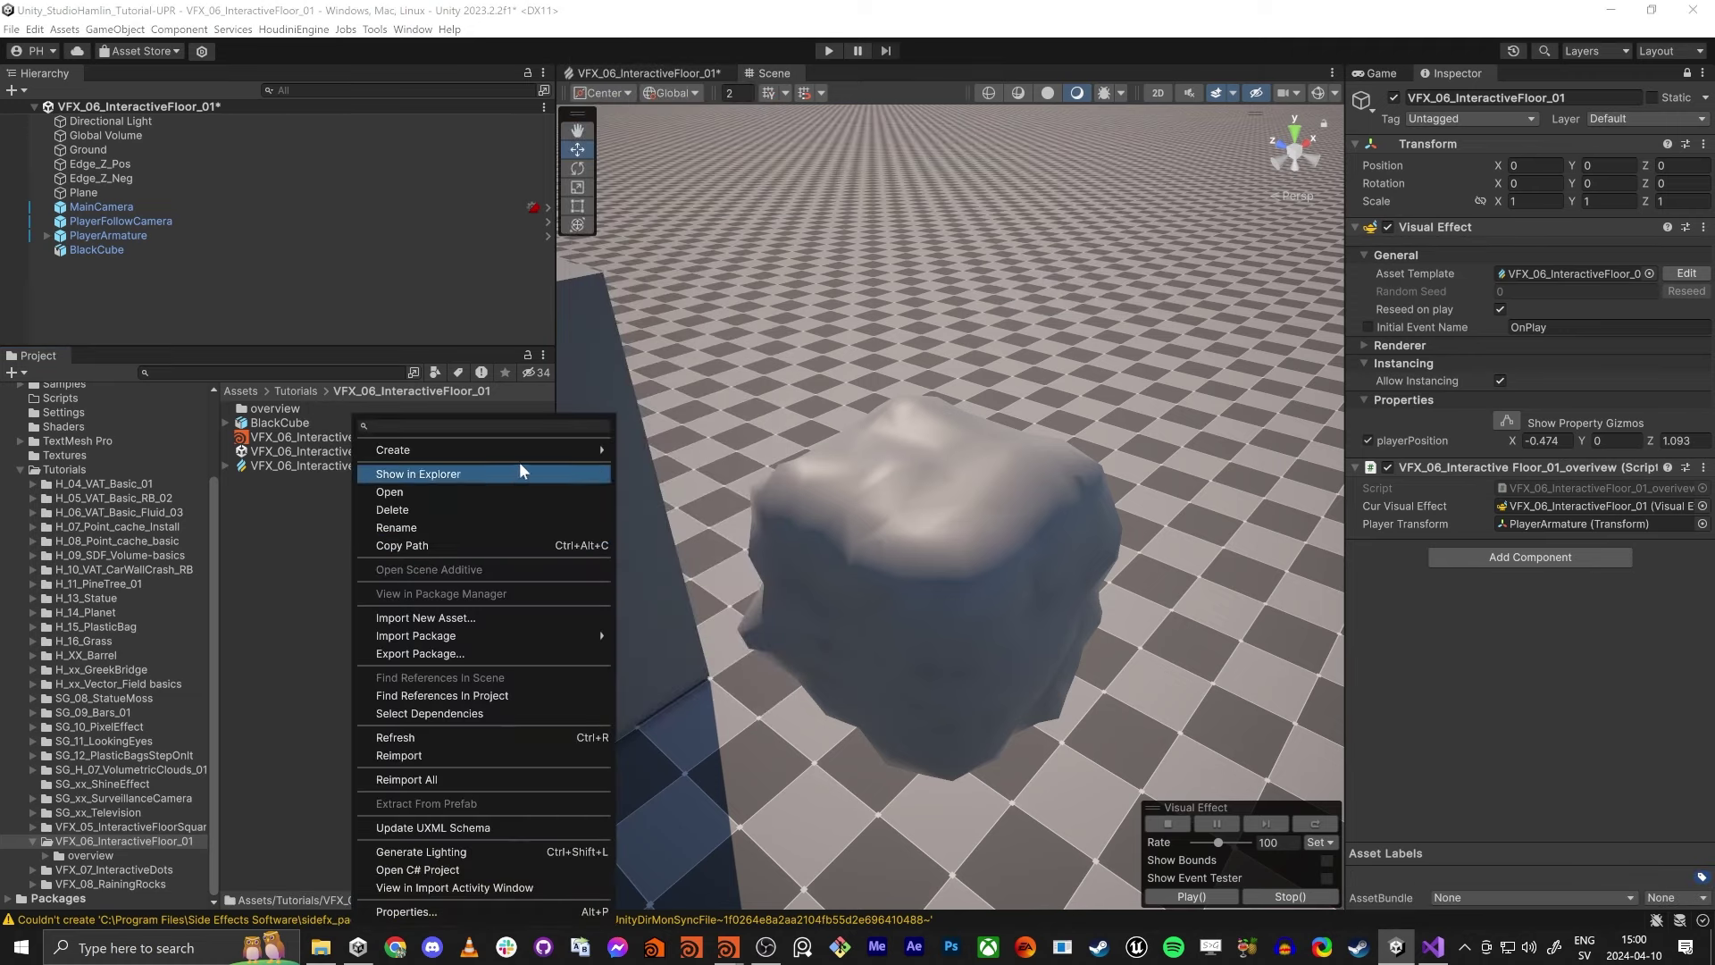
{"action": "mouse_move", "coordinate": [534, 447]}
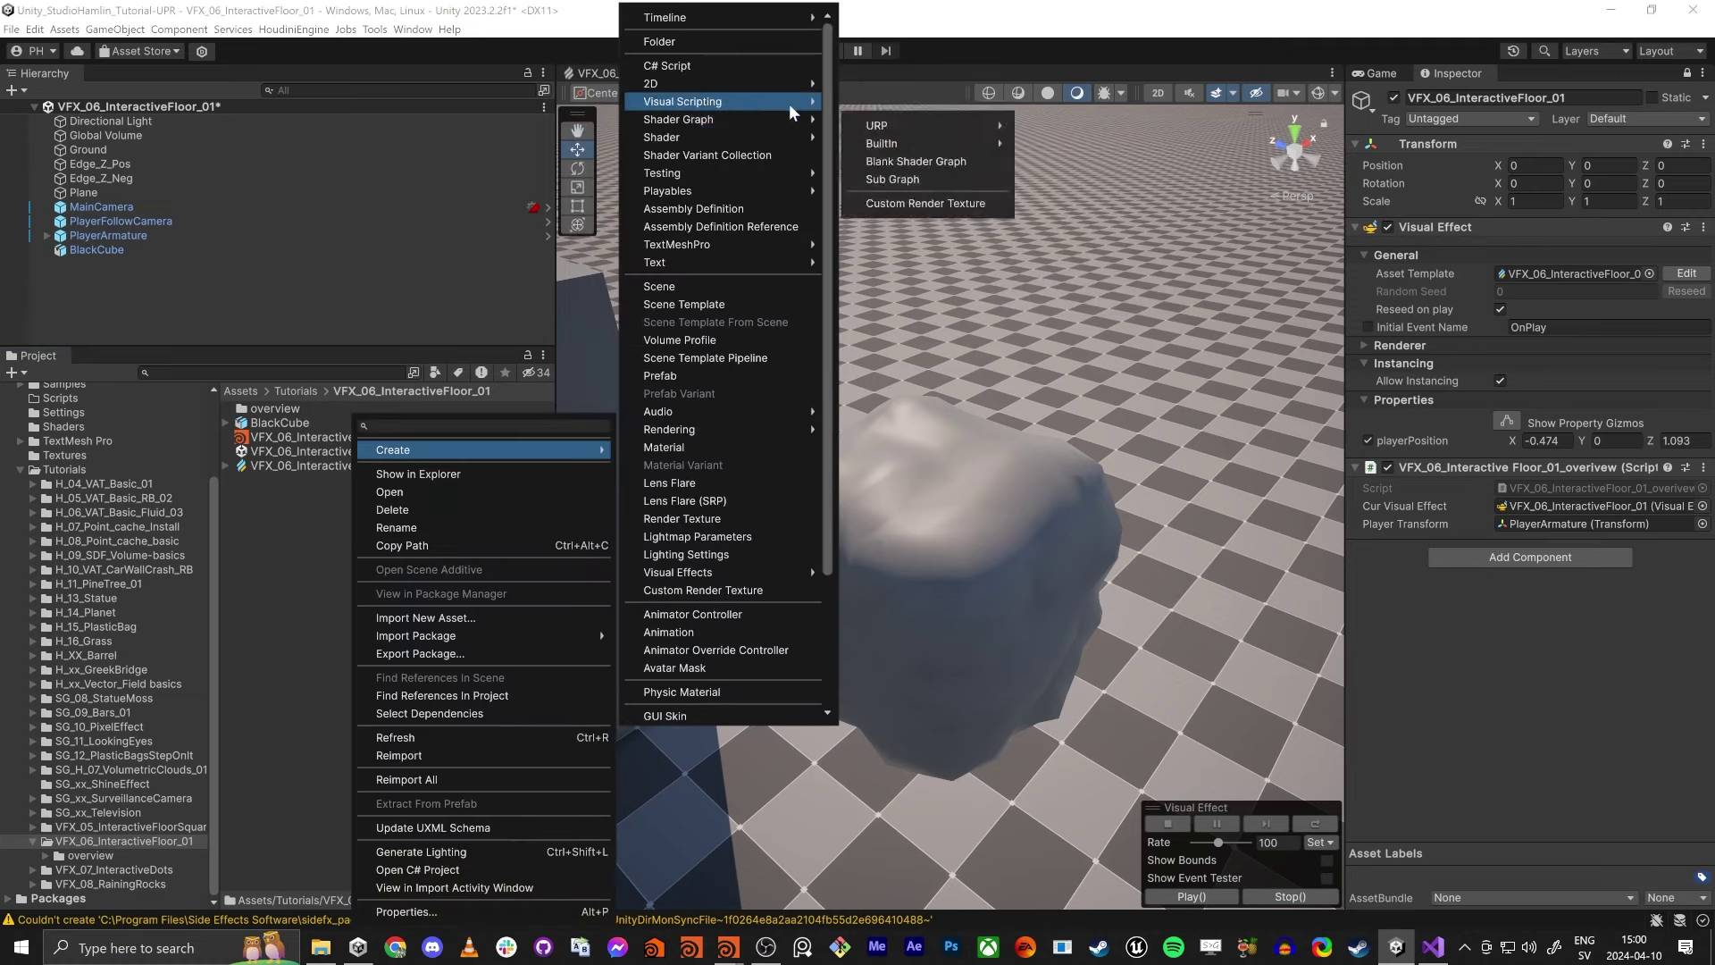
{"action": "mouse_move", "coordinate": [776, 123]}
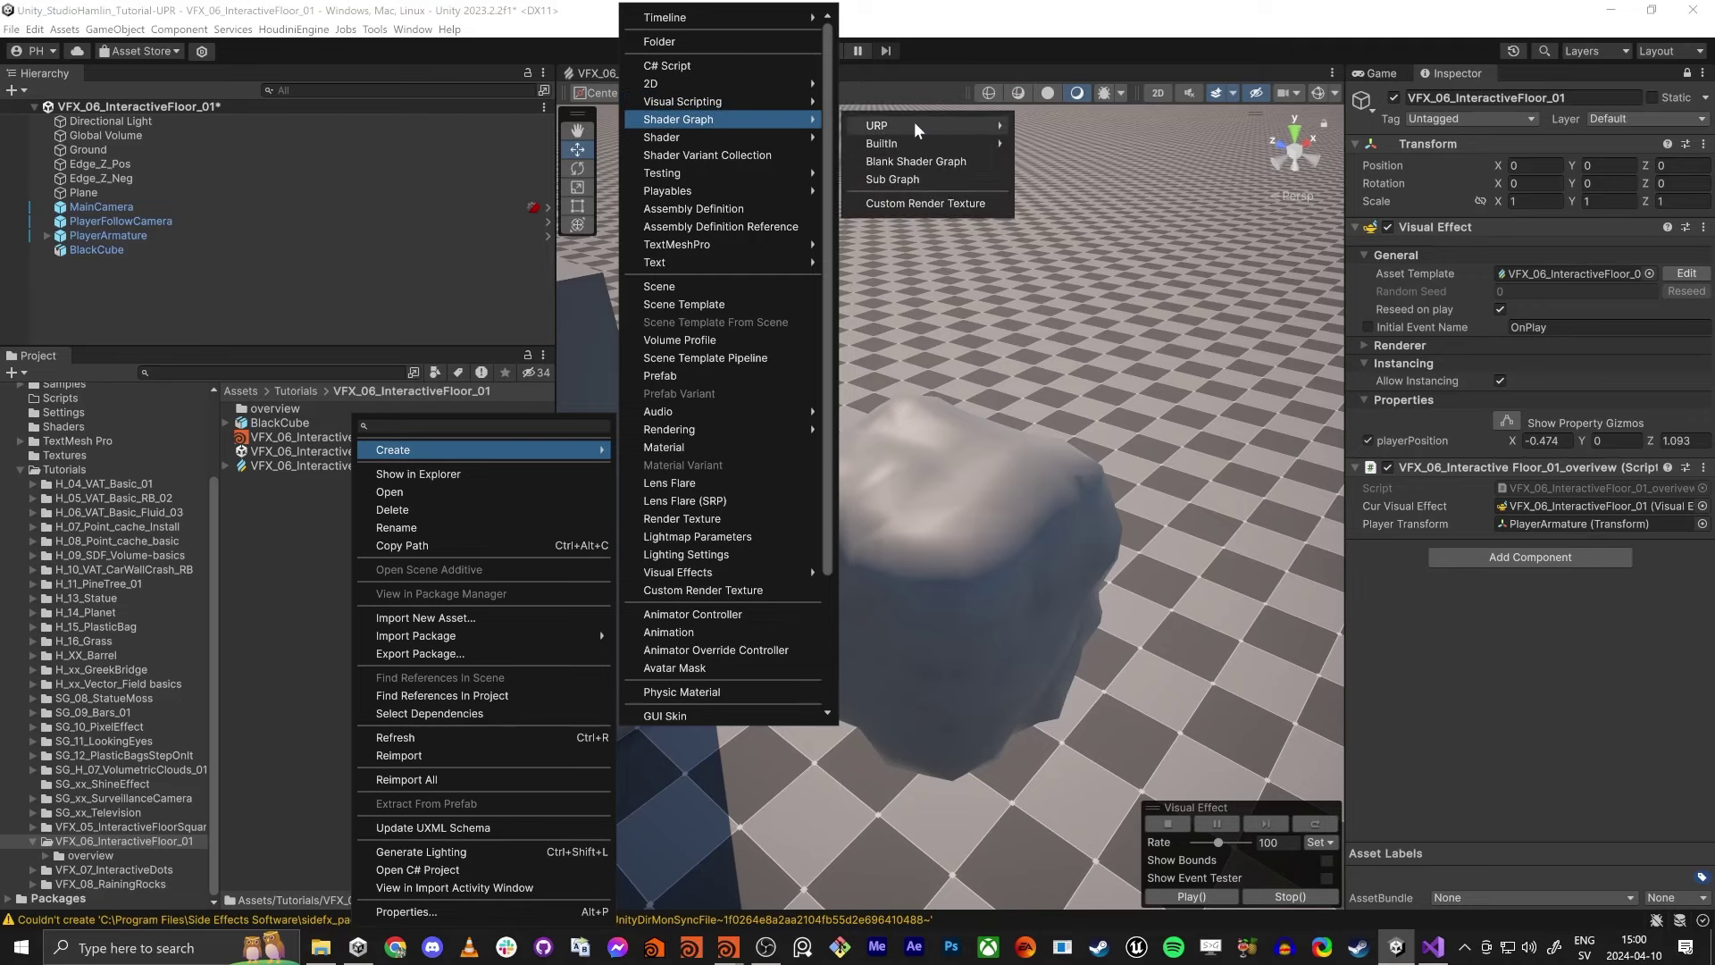
{"action": "mouse_move", "coordinate": [893, 119]}
{"action": "left_click", "coordinate": [1072, 136]}
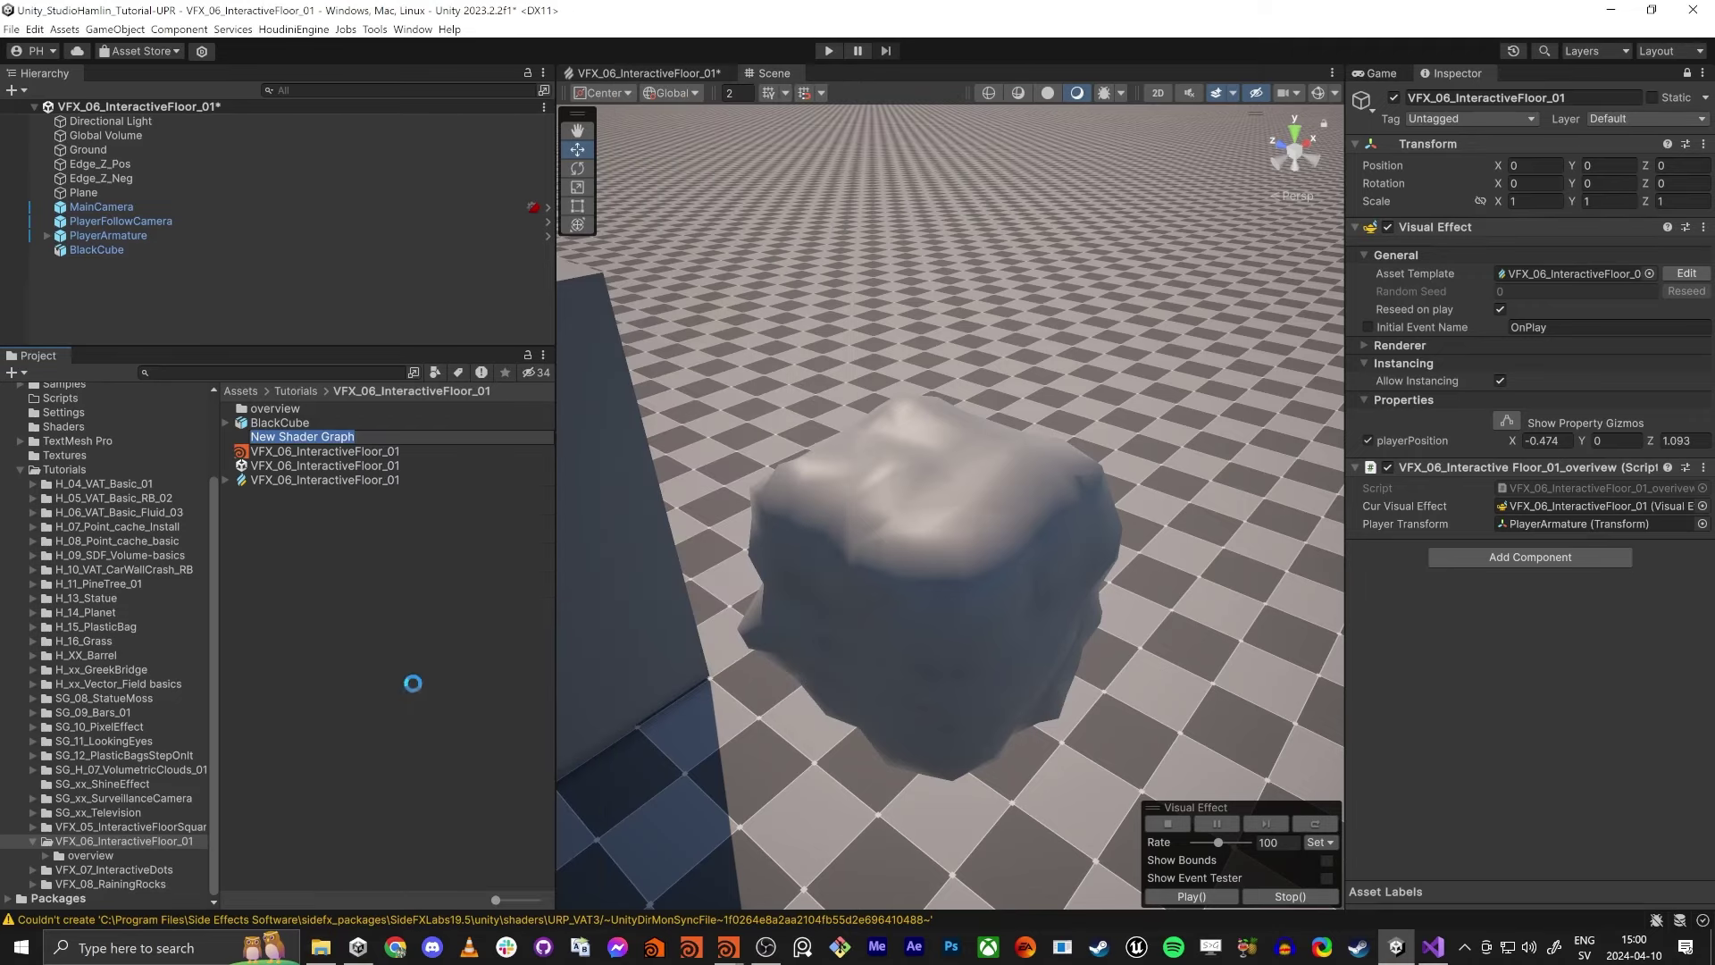
Rename the new shader graph to VFX_06_InteractiveFloor_01, reusing the name of the existing assets in the folder.
{"action": "key", "text": "F2"}
{"action": "key", "text": "ctrl+c"}
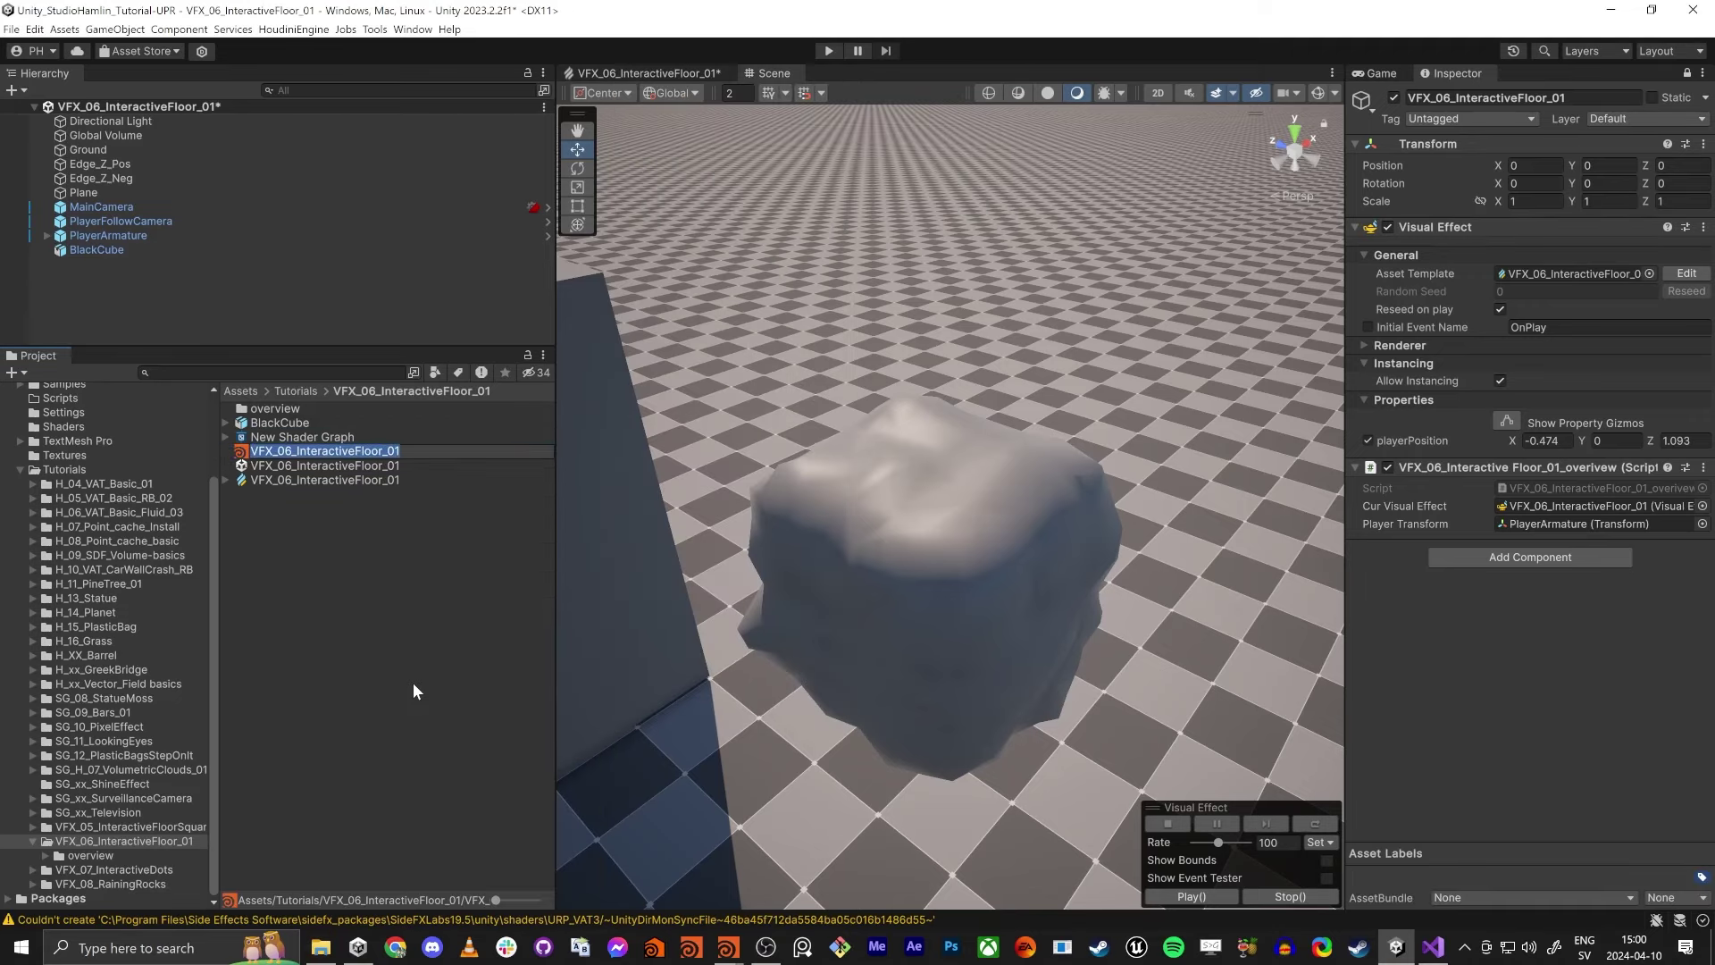
{"action": "key", "text": "Up"}
{"action": "key", "text": "Escape"}
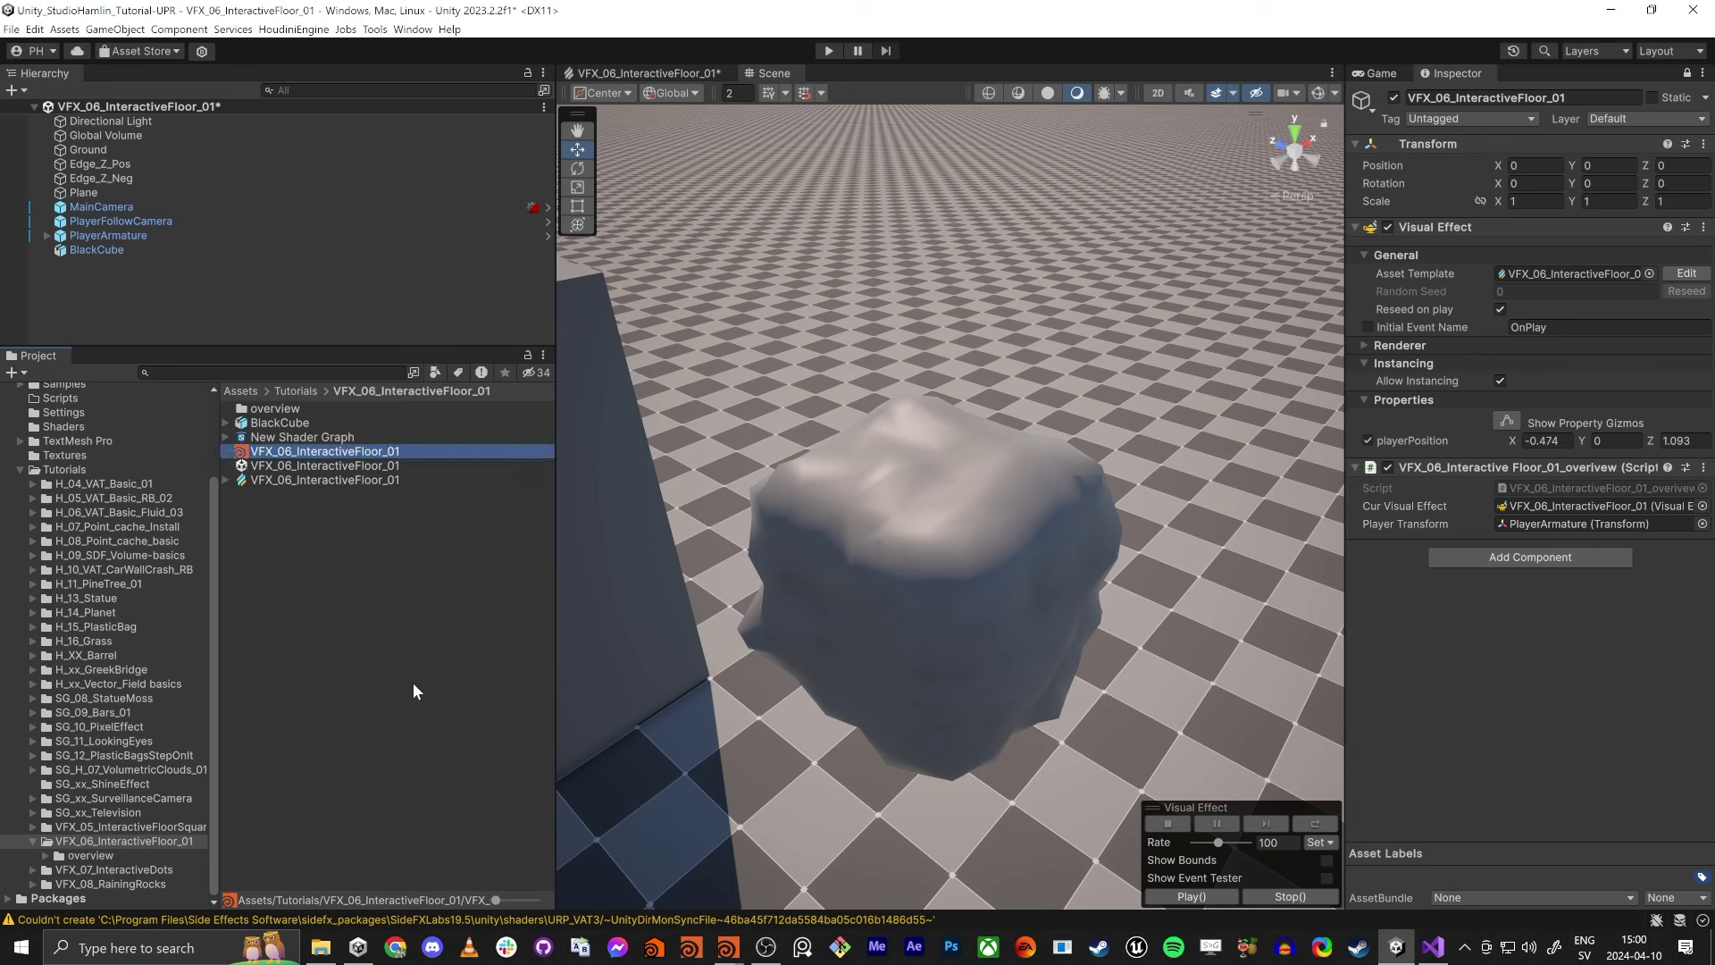
{"action": "key", "text": "Up"}
{"action": "key", "text": "F2"}
{"action": "key", "text": "ctrl+v"}
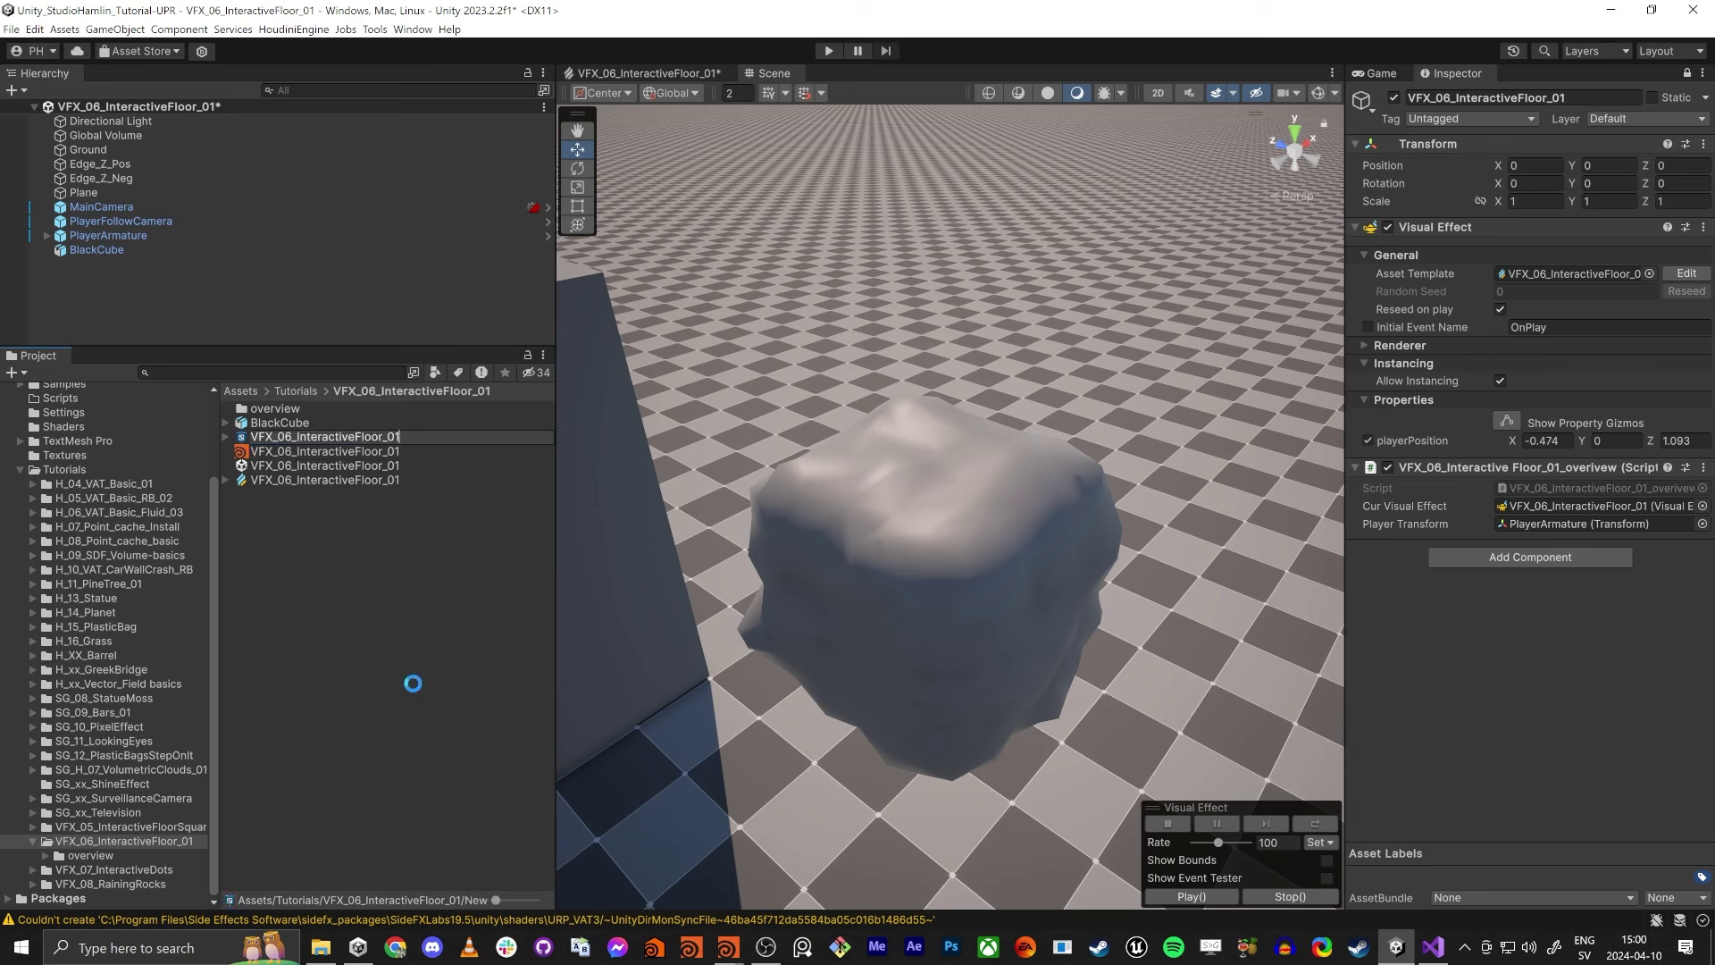
{"action": "key", "text": "Return"}
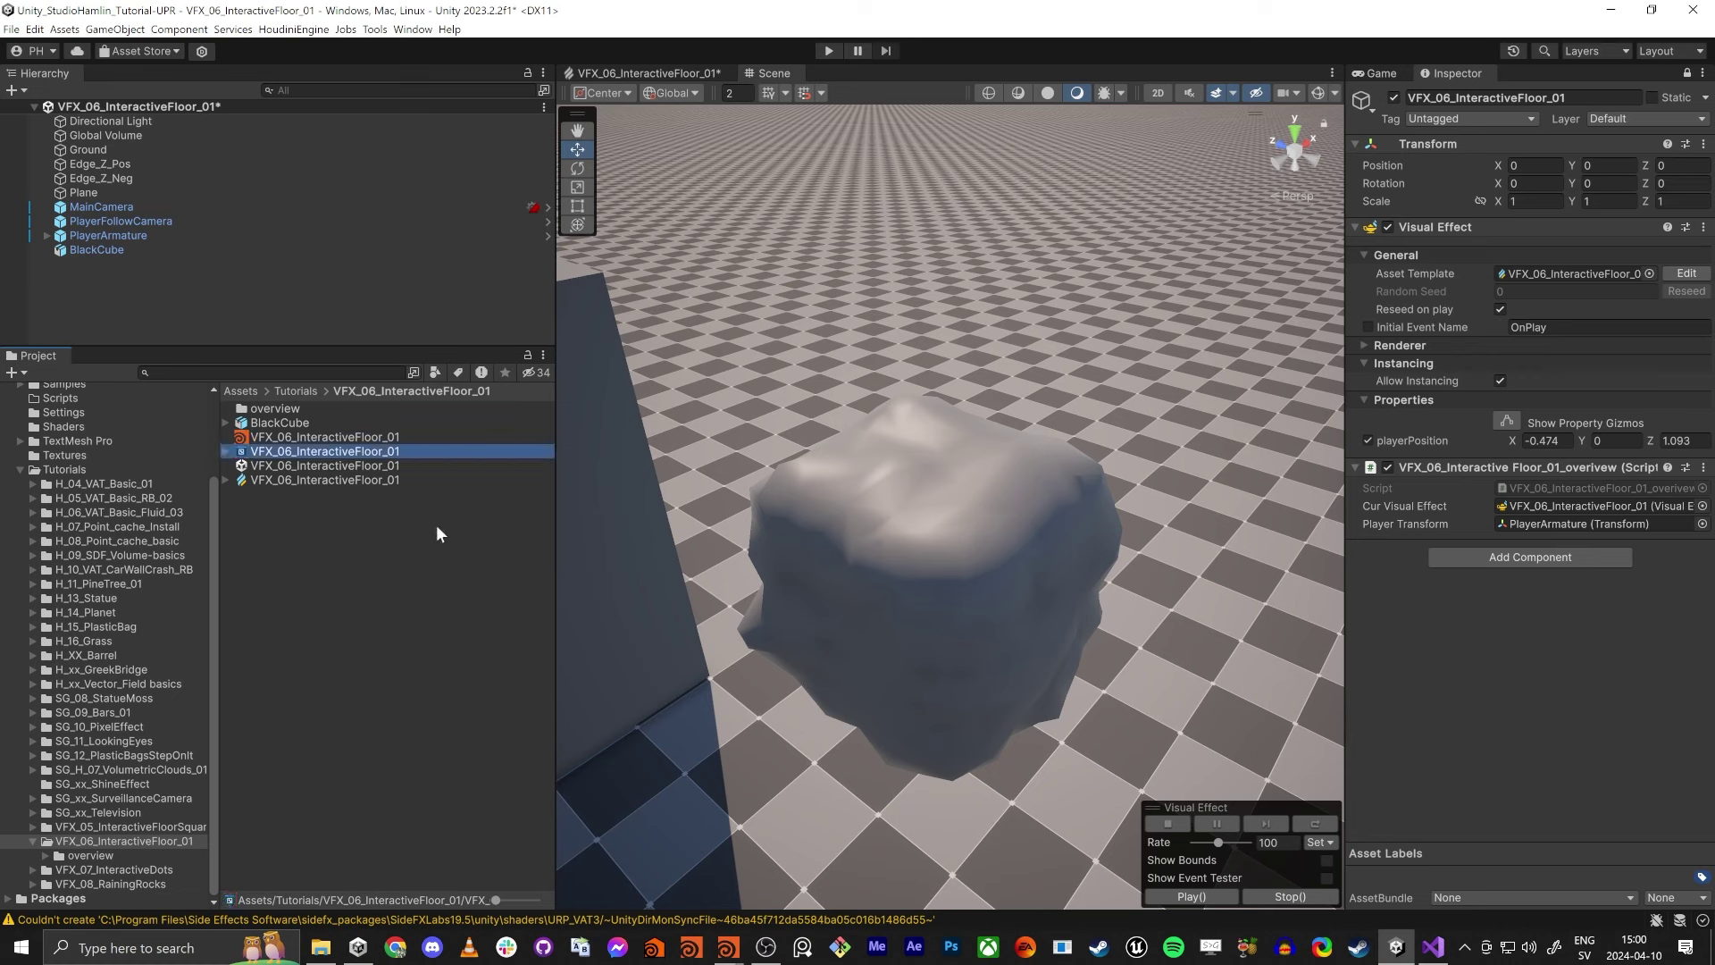
Open the VFX_06_InteractiveFloor_01 shader graph in a maximized editor with the Vertex and Fragment blocks in view.
{"action": "double_click", "coordinate": [286, 449]}
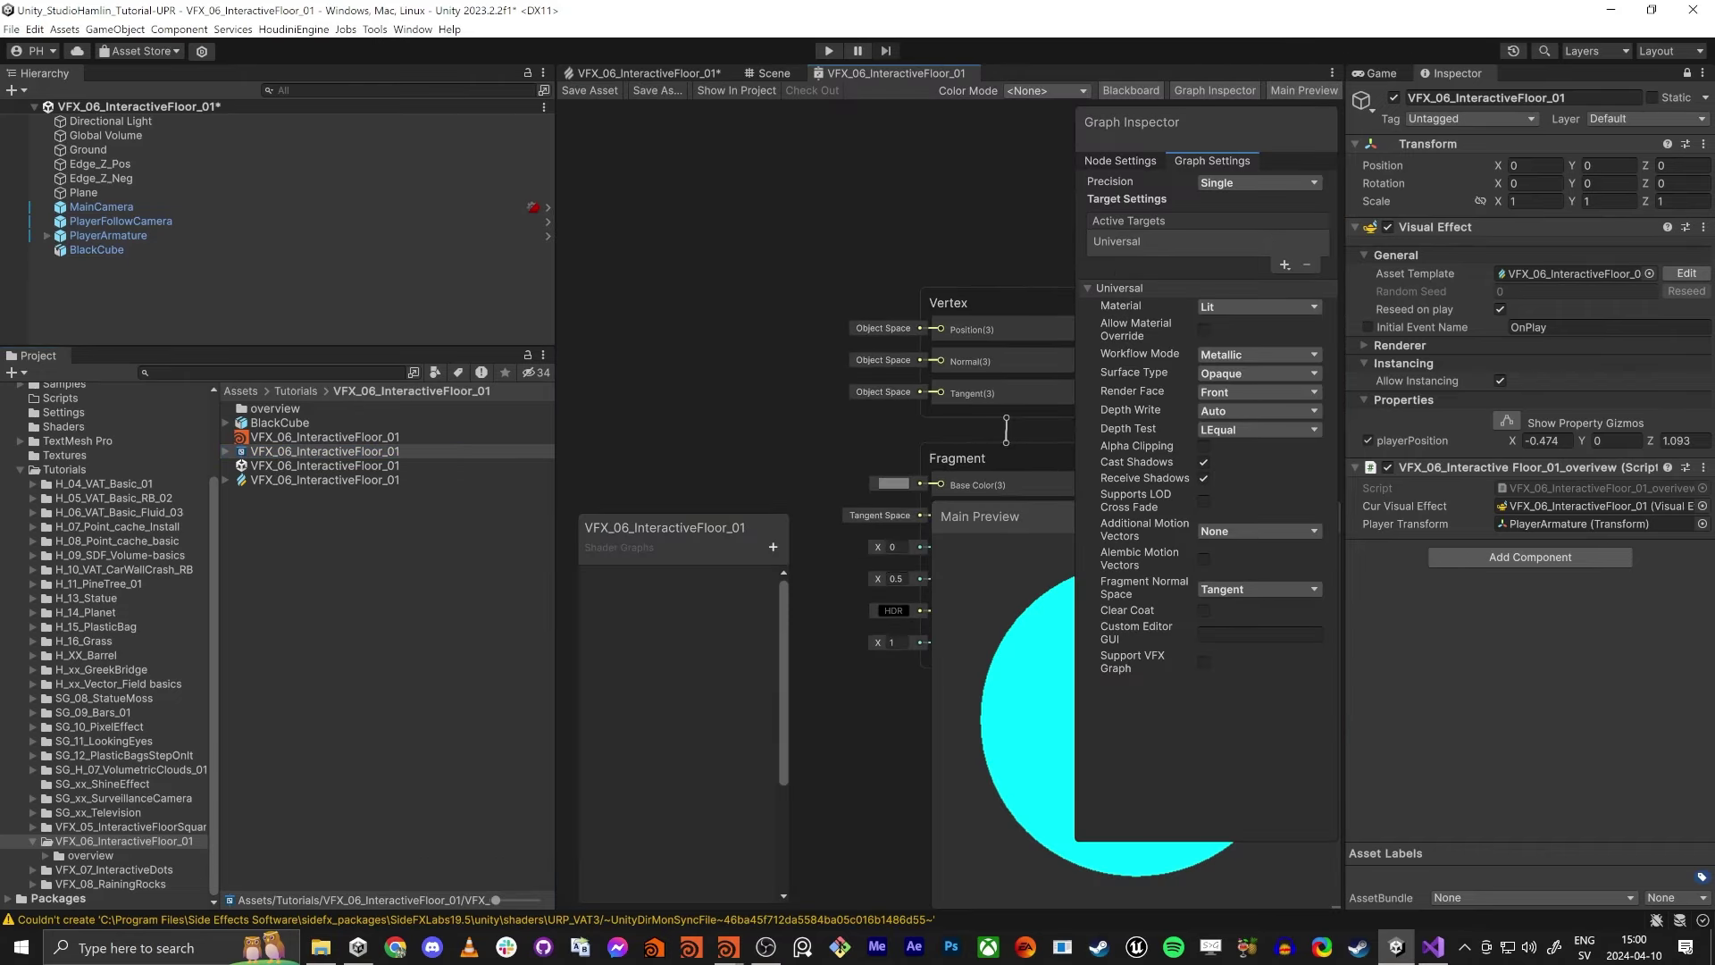
{"action": "scroll", "coordinate": [769, 348], "scroll_direction": "down", "scroll_amount": 7}
{"action": "middle_click_drag", "start_coordinate": [777, 414], "coordinate": [739, 416]}
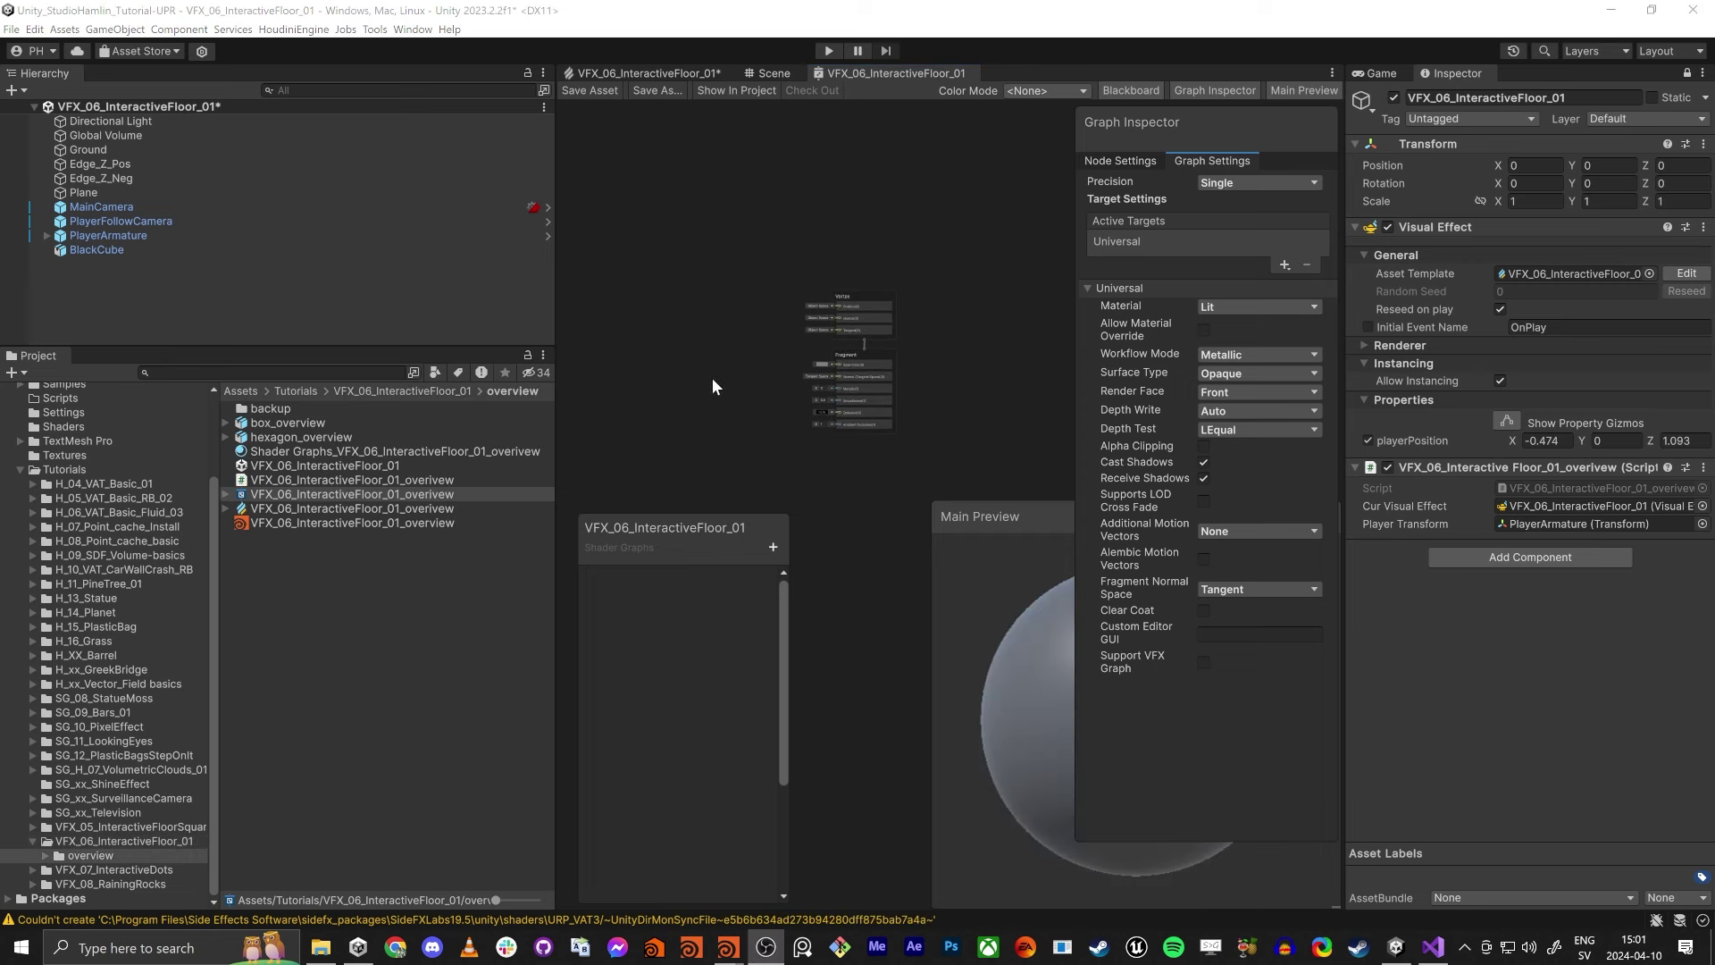
{"action": "key", "text": "shift+space"}
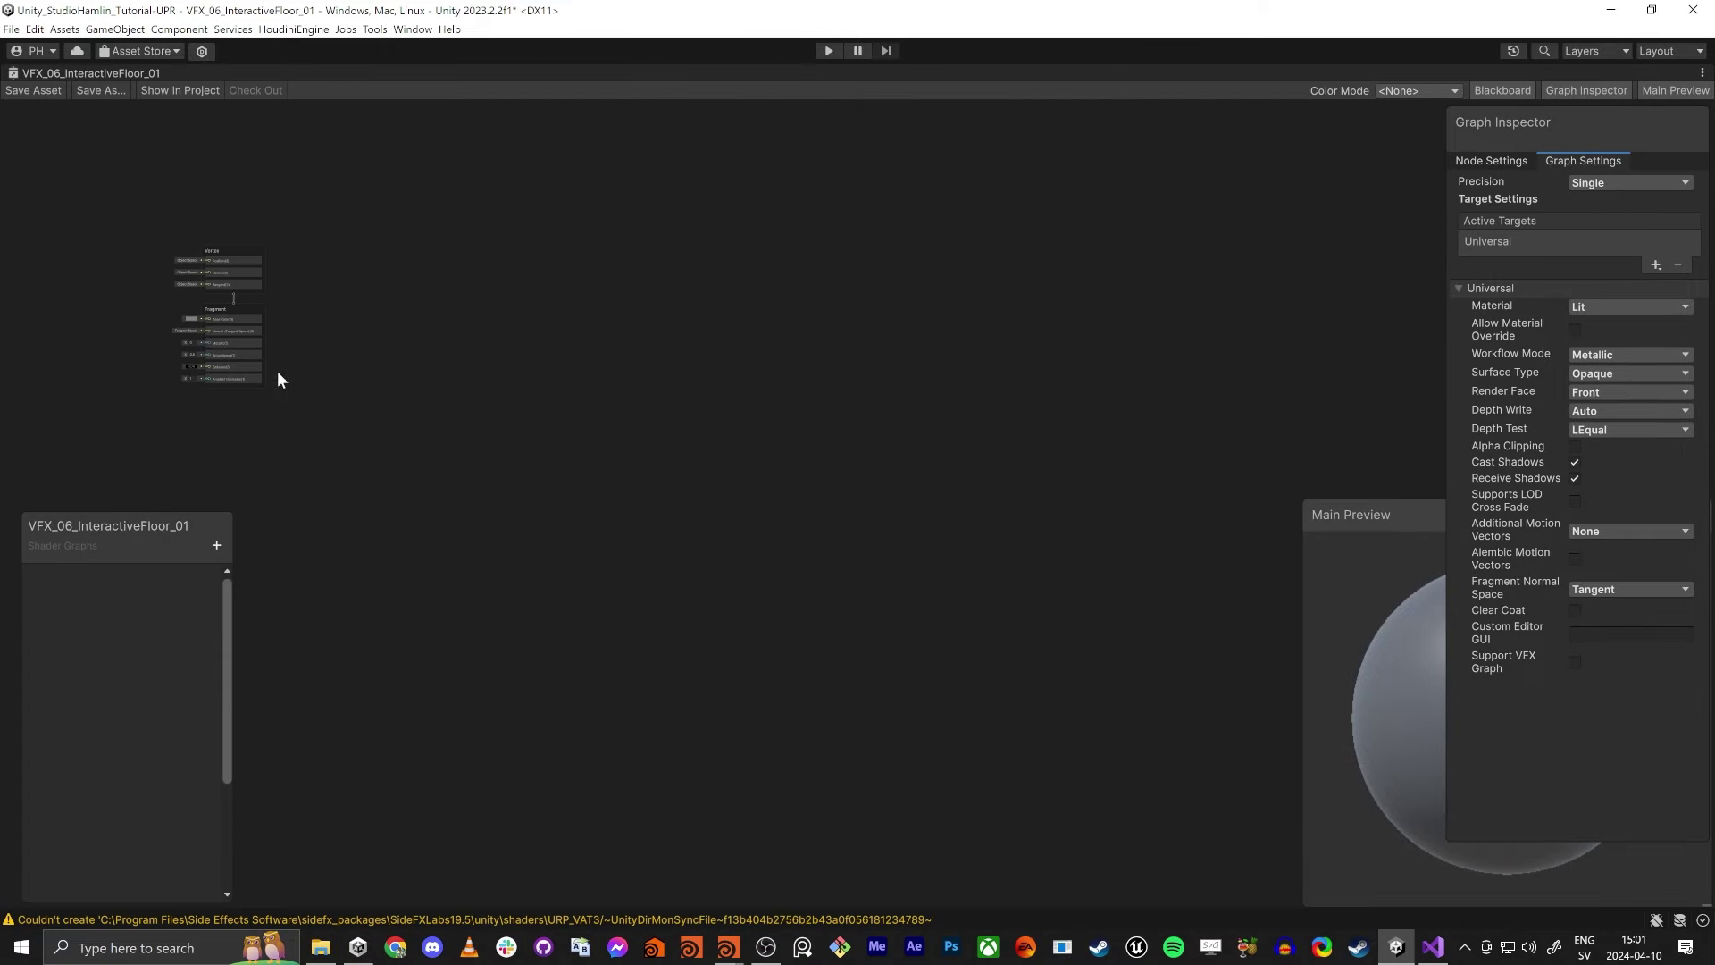
{"action": "middle_click_drag", "start_coordinate": [276, 372], "coordinate": [749, 363]}
{"action": "scroll", "coordinate": [570, 290], "scroll_direction": "up", "scroll_amount": 10}
{"action": "middle_click_drag", "start_coordinate": [1386, 173], "coordinate": [1358, 221]}
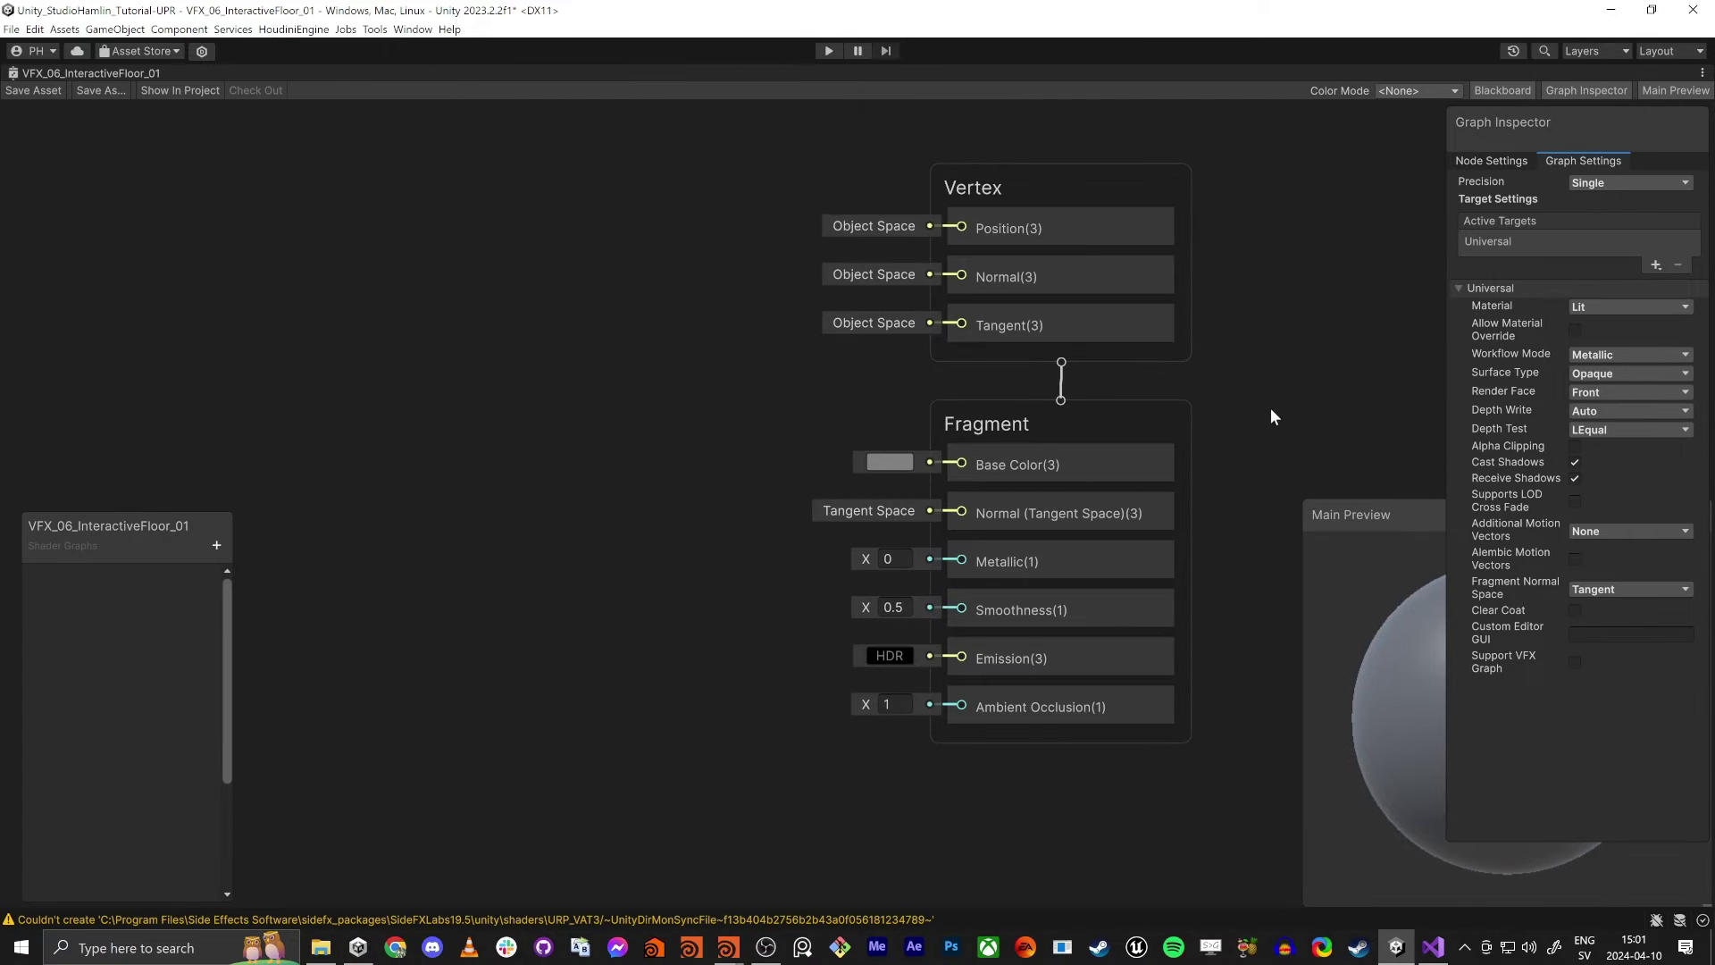
{"action": "scroll", "coordinate": [1340, 339], "scroll_direction": "down", "scroll_amount": 1}
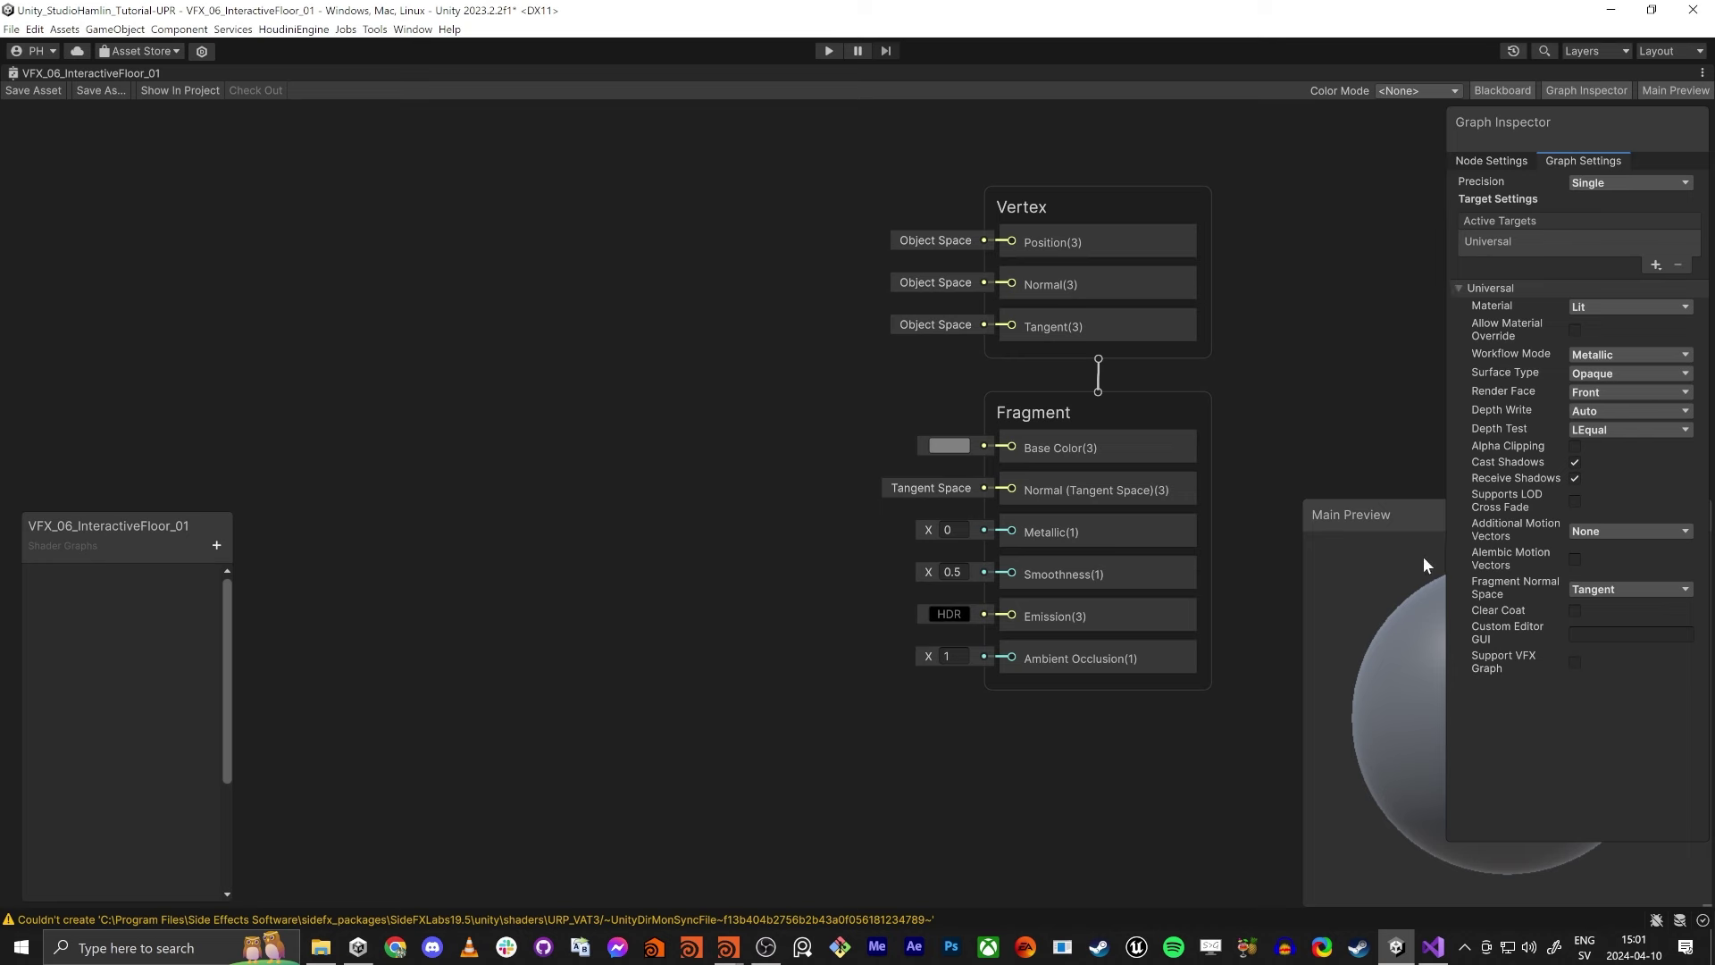
Set the Main Preview to the custom mesh black_Cube_Mesh and rotate it to view the cube at an angle.
{"action": "left_click_drag", "start_coordinate": [1423, 556], "coordinate": [1010, 483]}
{"action": "right_click", "coordinate": [1142, 663]}
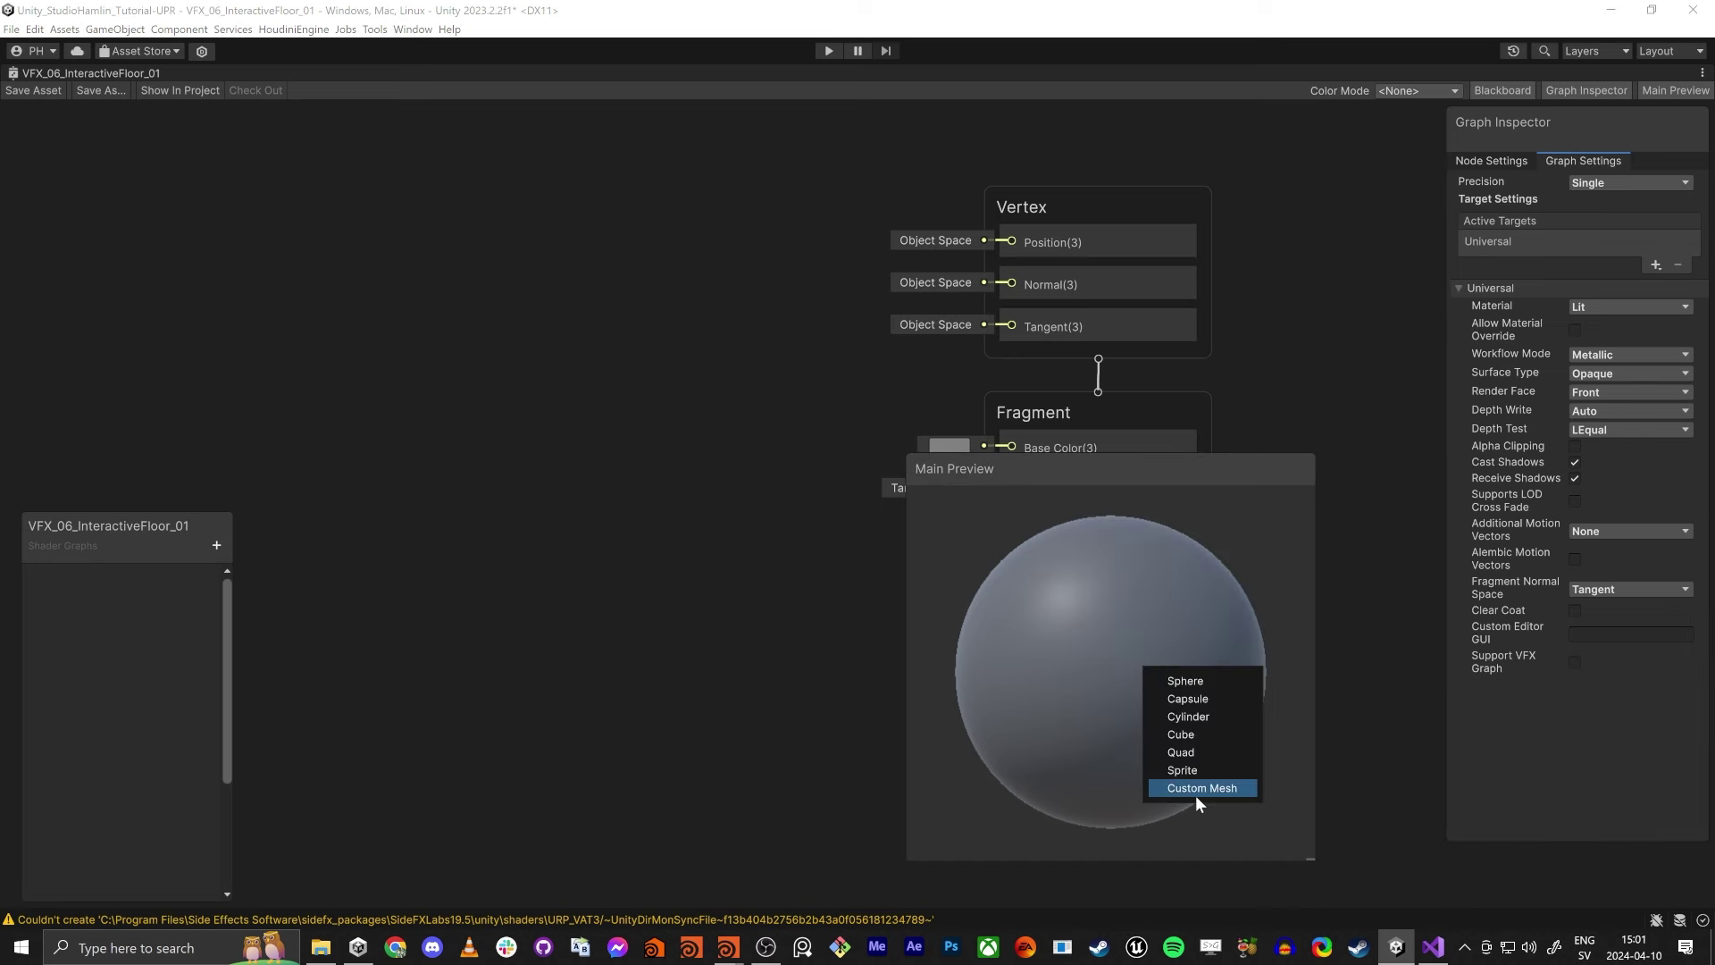
{"action": "left_click", "coordinate": [1195, 790]}
{"action": "type", "text": "black_"}
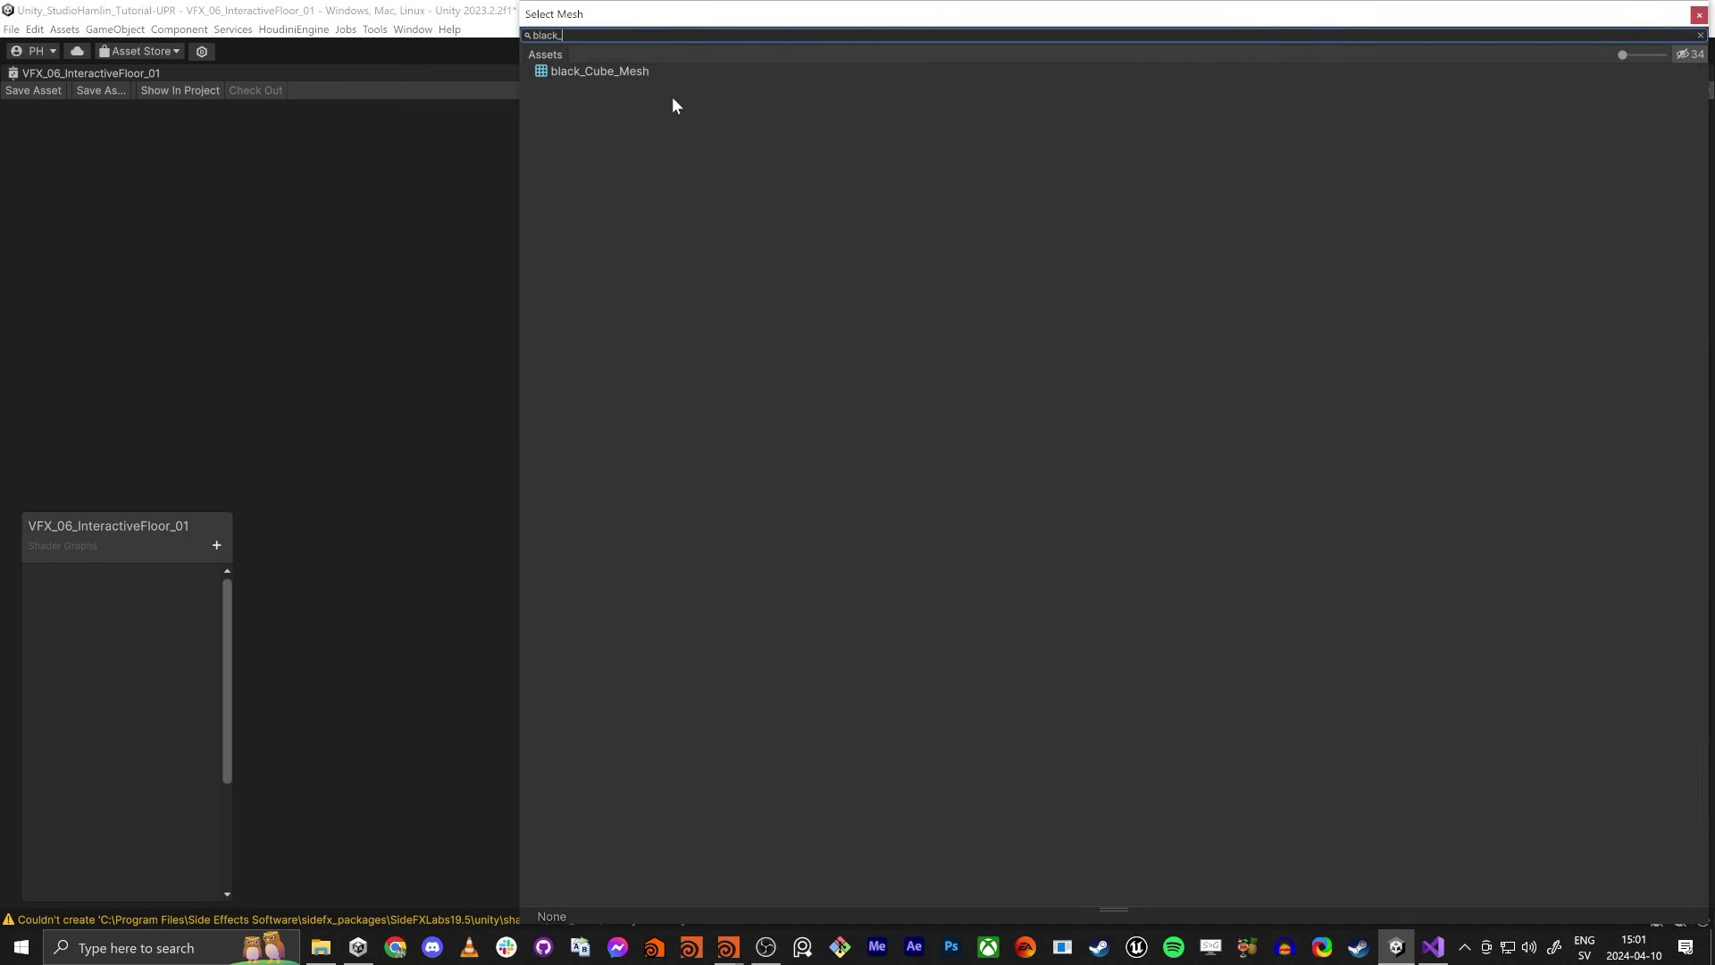
{"action": "key", "text": "Down"}
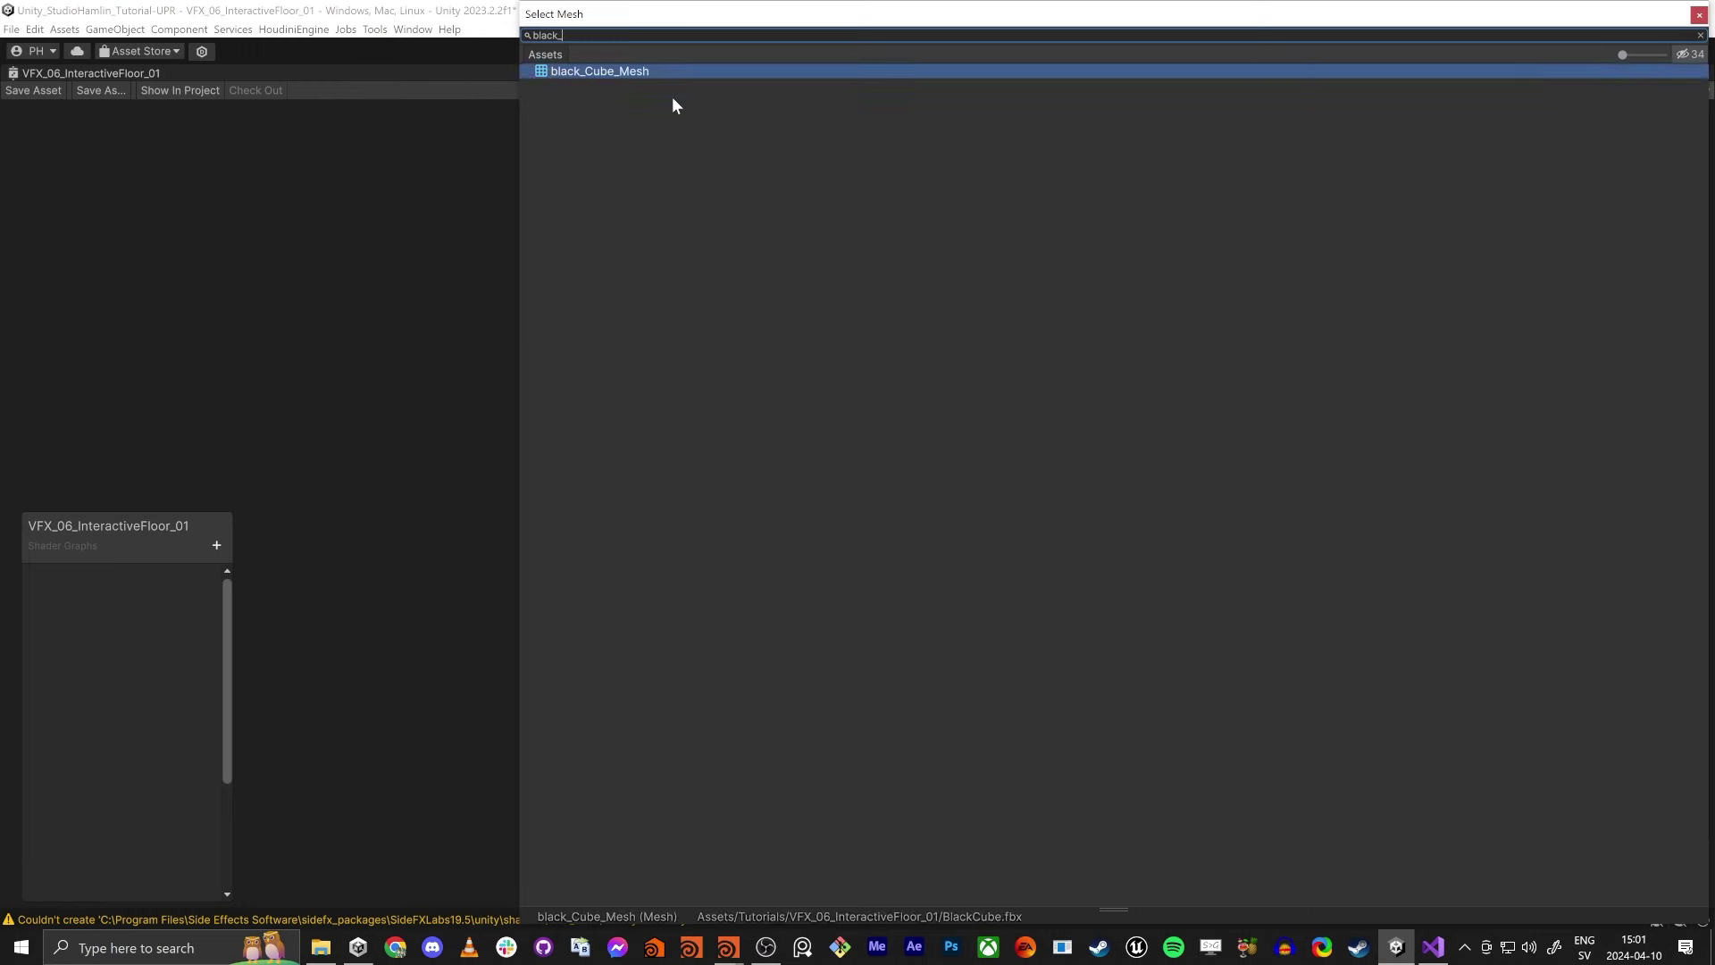
{"action": "key", "text": "Return"}
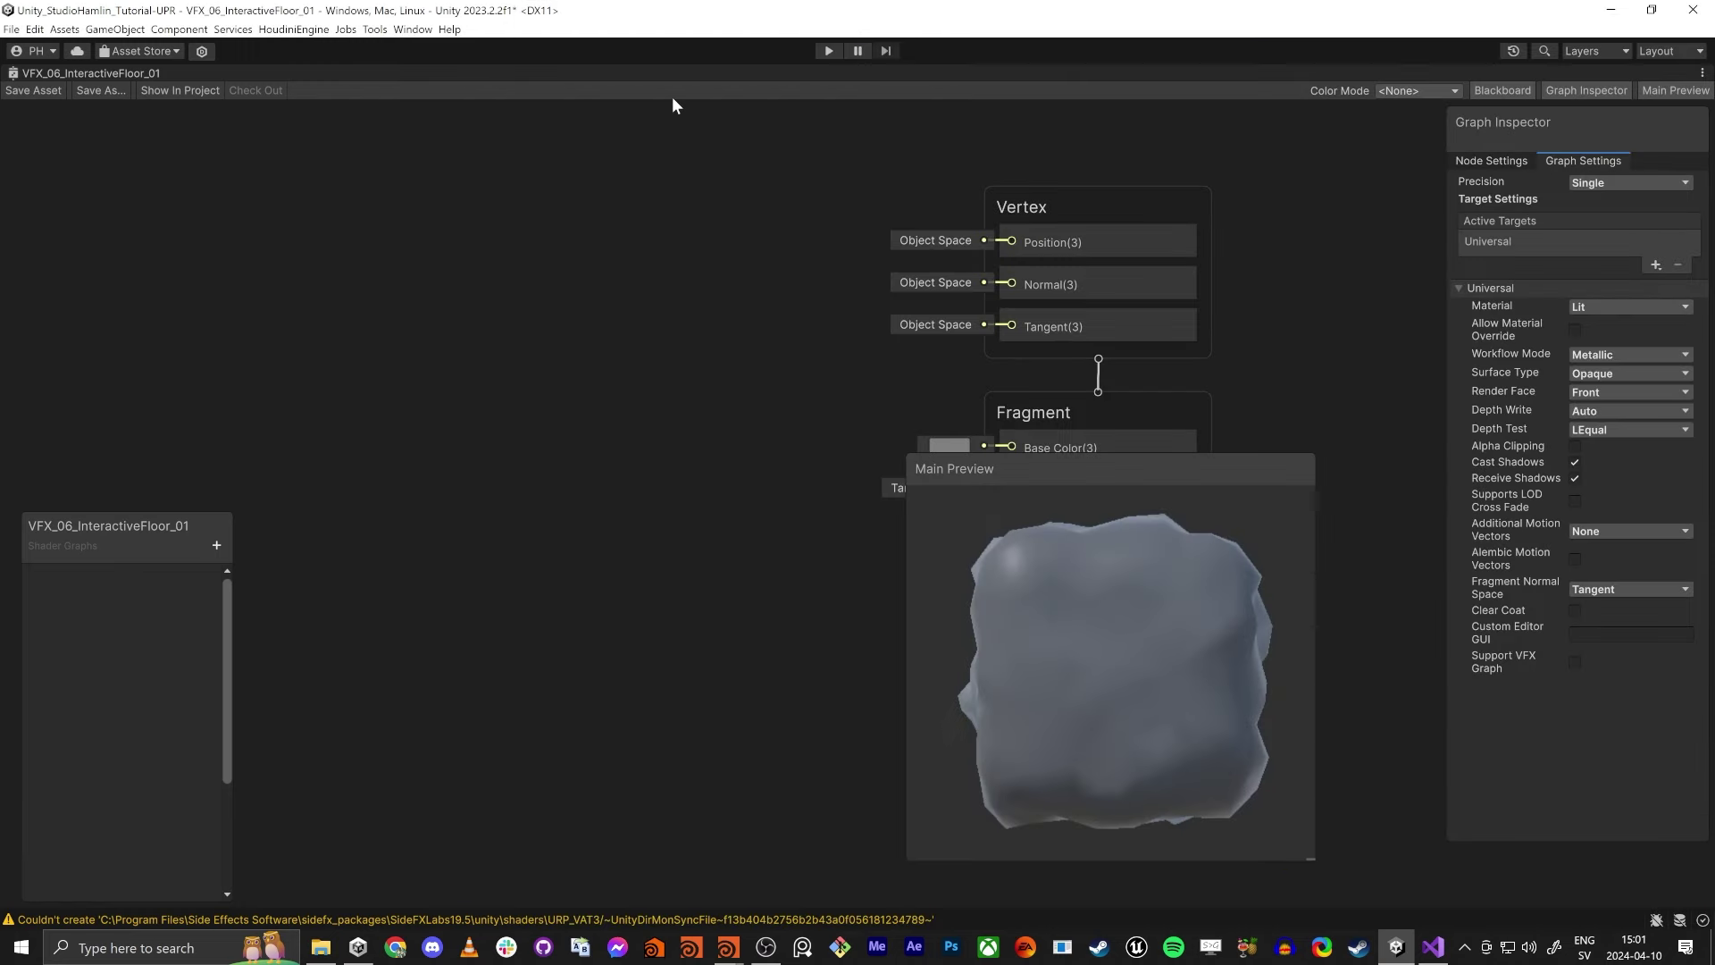
{"action": "left_click_drag", "start_coordinate": [1260, 679], "coordinate": [1156, 673]}
{"action": "left_click_drag", "start_coordinate": [1056, 473], "coordinate": [1213, 477]}
Add a Vertex Color node, connect it to the Fragment Base Color, and inspect the colours on the preview mesh.
{"action": "key", "text": "space"}
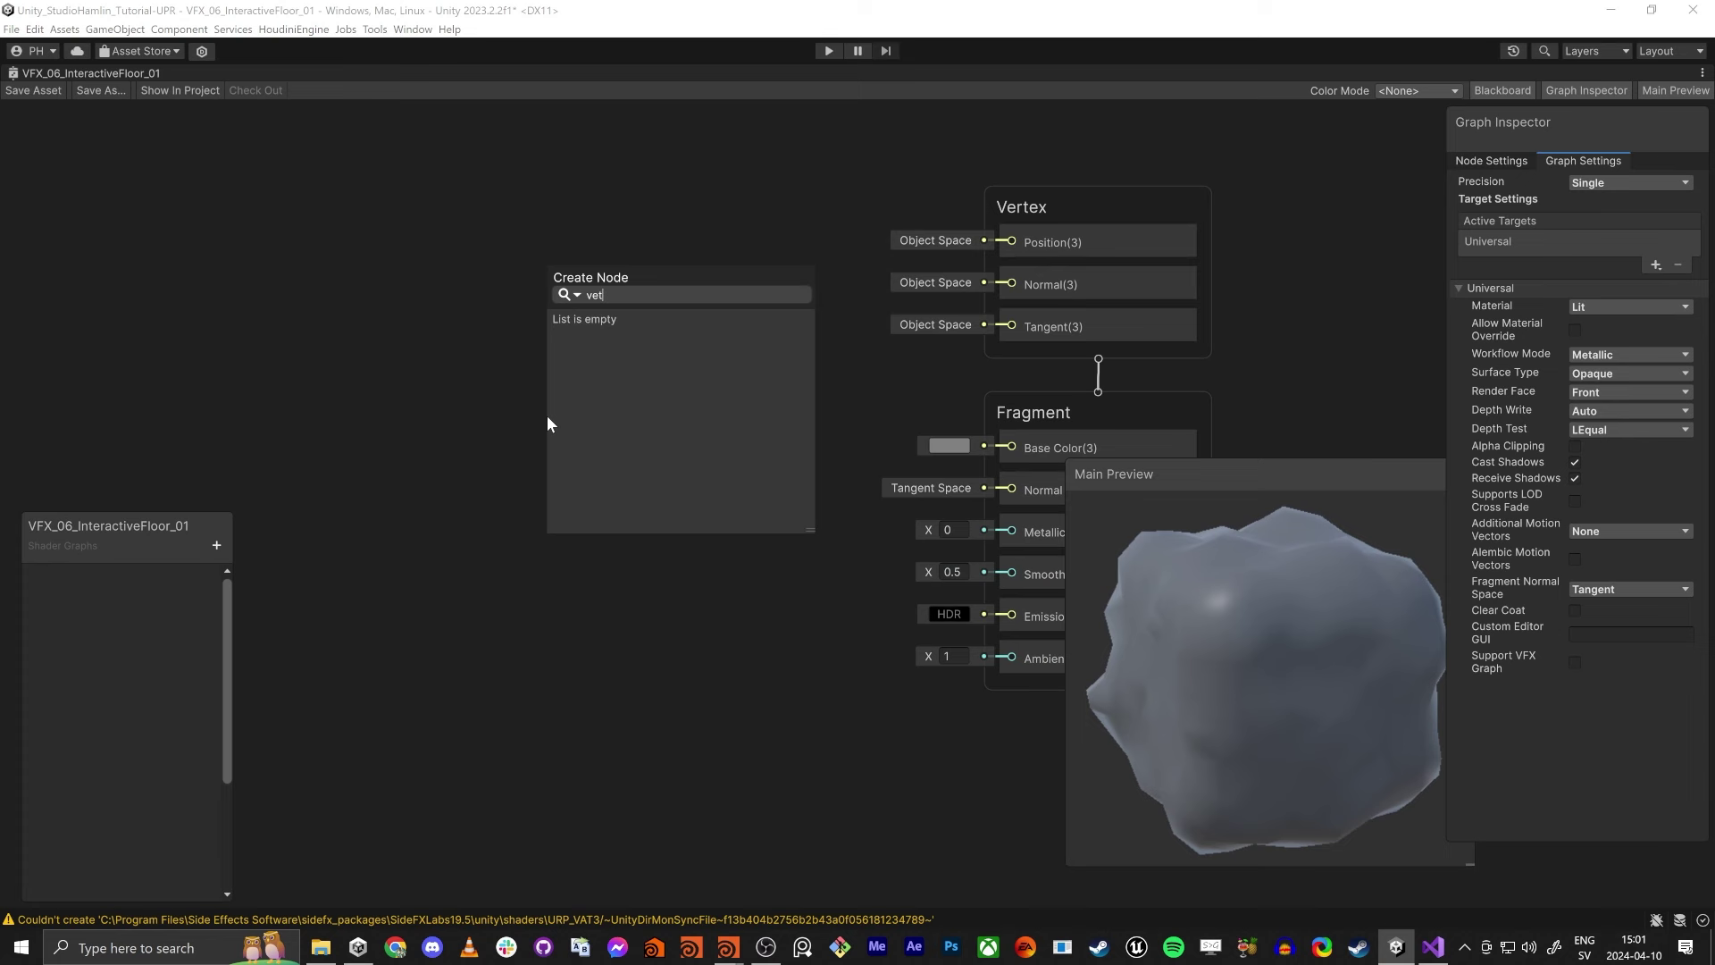
{"action": "type", "text": "vertex"}
{"action": "key", "text": "Up"}
{"action": "key", "text": "Return"}
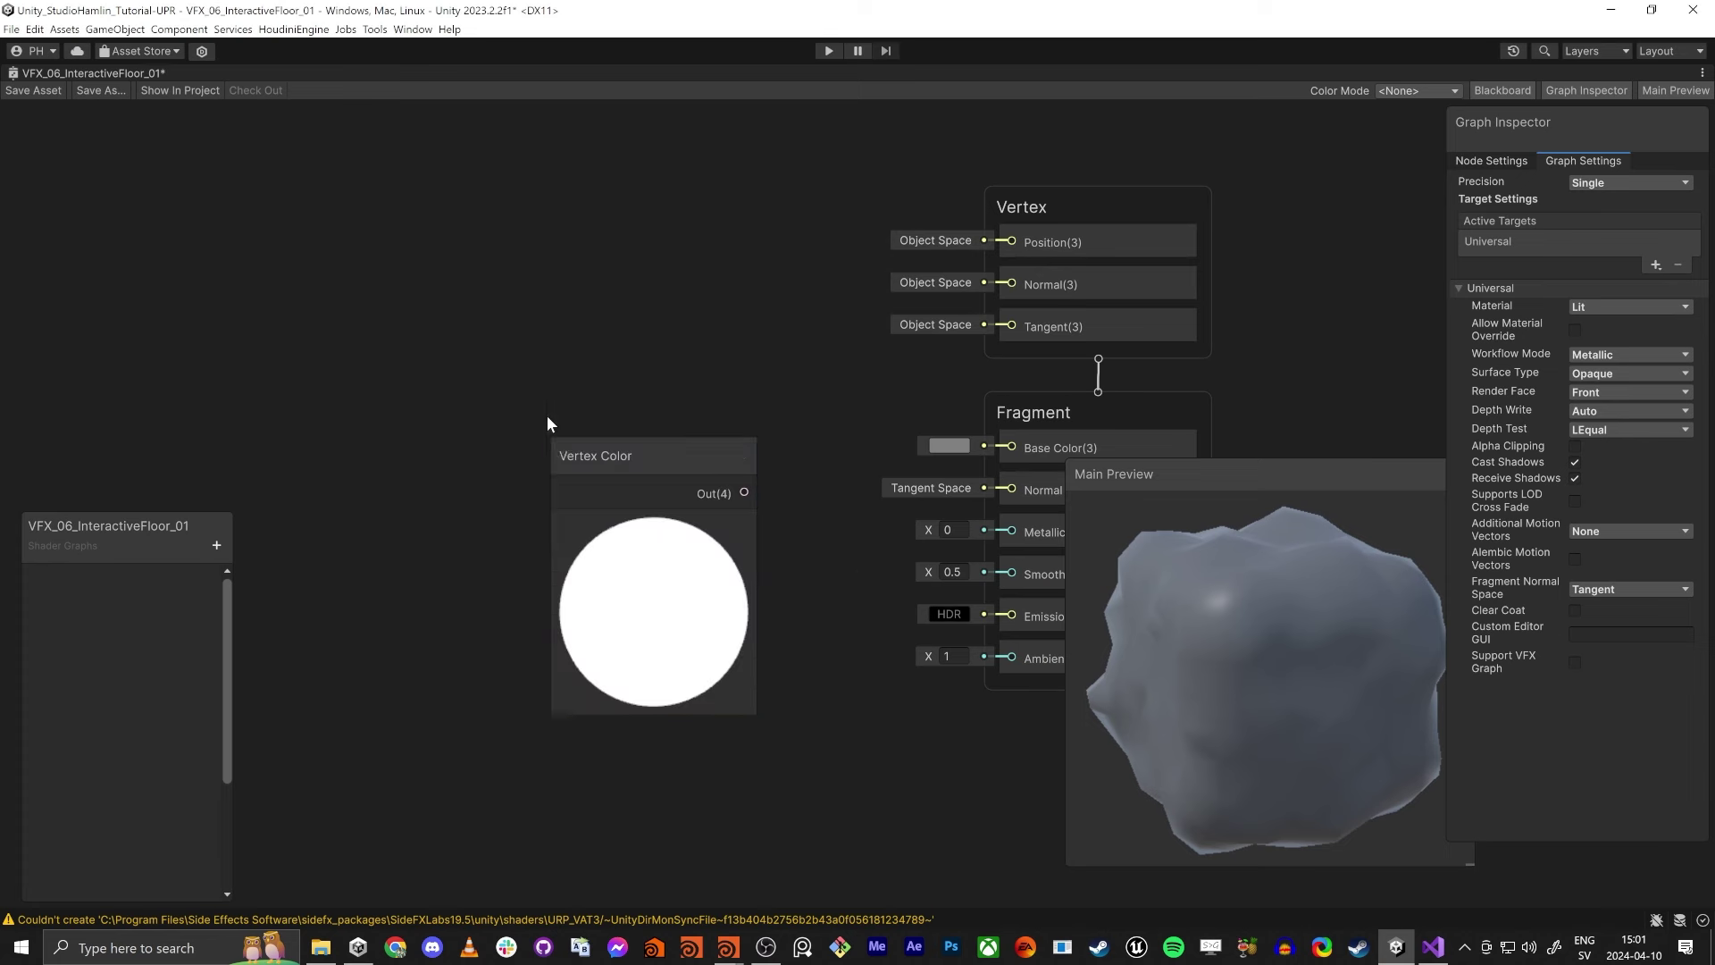
{"action": "left_click_drag", "start_coordinate": [747, 491], "coordinate": [1011, 447]}
{"action": "left_click_drag", "start_coordinate": [1242, 668], "coordinate": [1189, 536]}
Move the Vertex Color node farther from the Fragment block and add a Split node fed by its output.
{"action": "scroll", "coordinate": [920, 258], "scroll_direction": "down", "scroll_amount": 4}
{"action": "left_click_drag", "start_coordinate": [792, 353], "coordinate": [246, 344]}
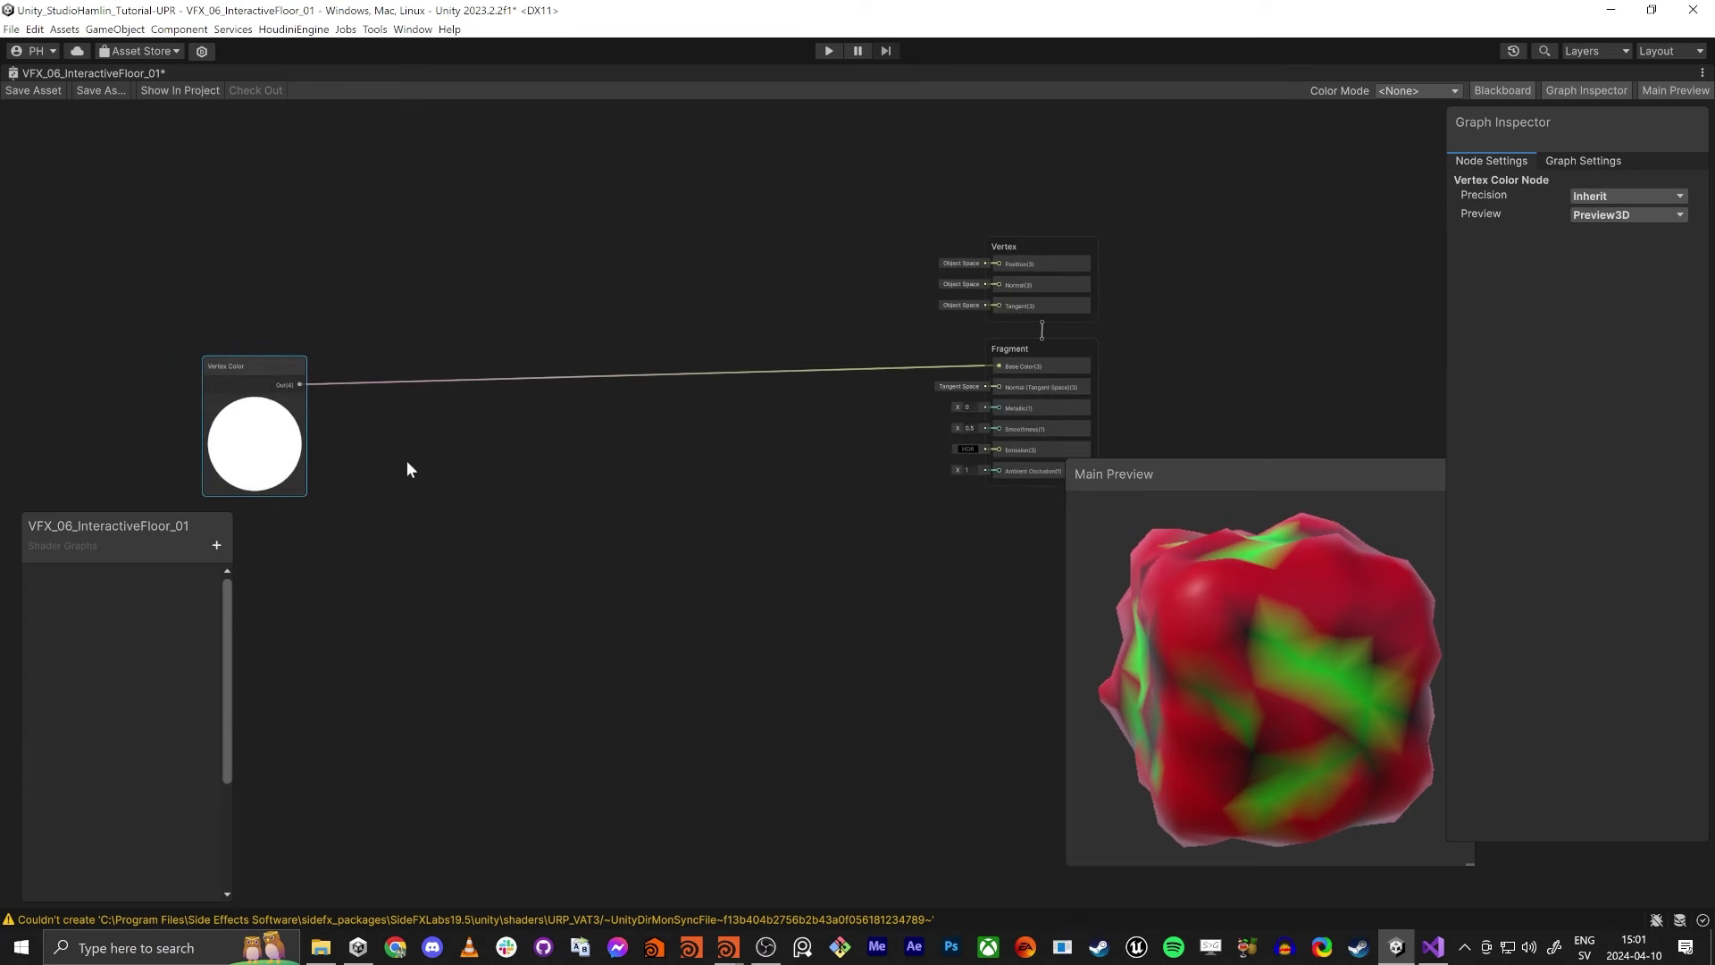
{"action": "scroll", "coordinate": [393, 438], "scroll_direction": "up", "scroll_amount": 3}
{"action": "key", "text": "space"}
{"action": "type", "text": "split"}
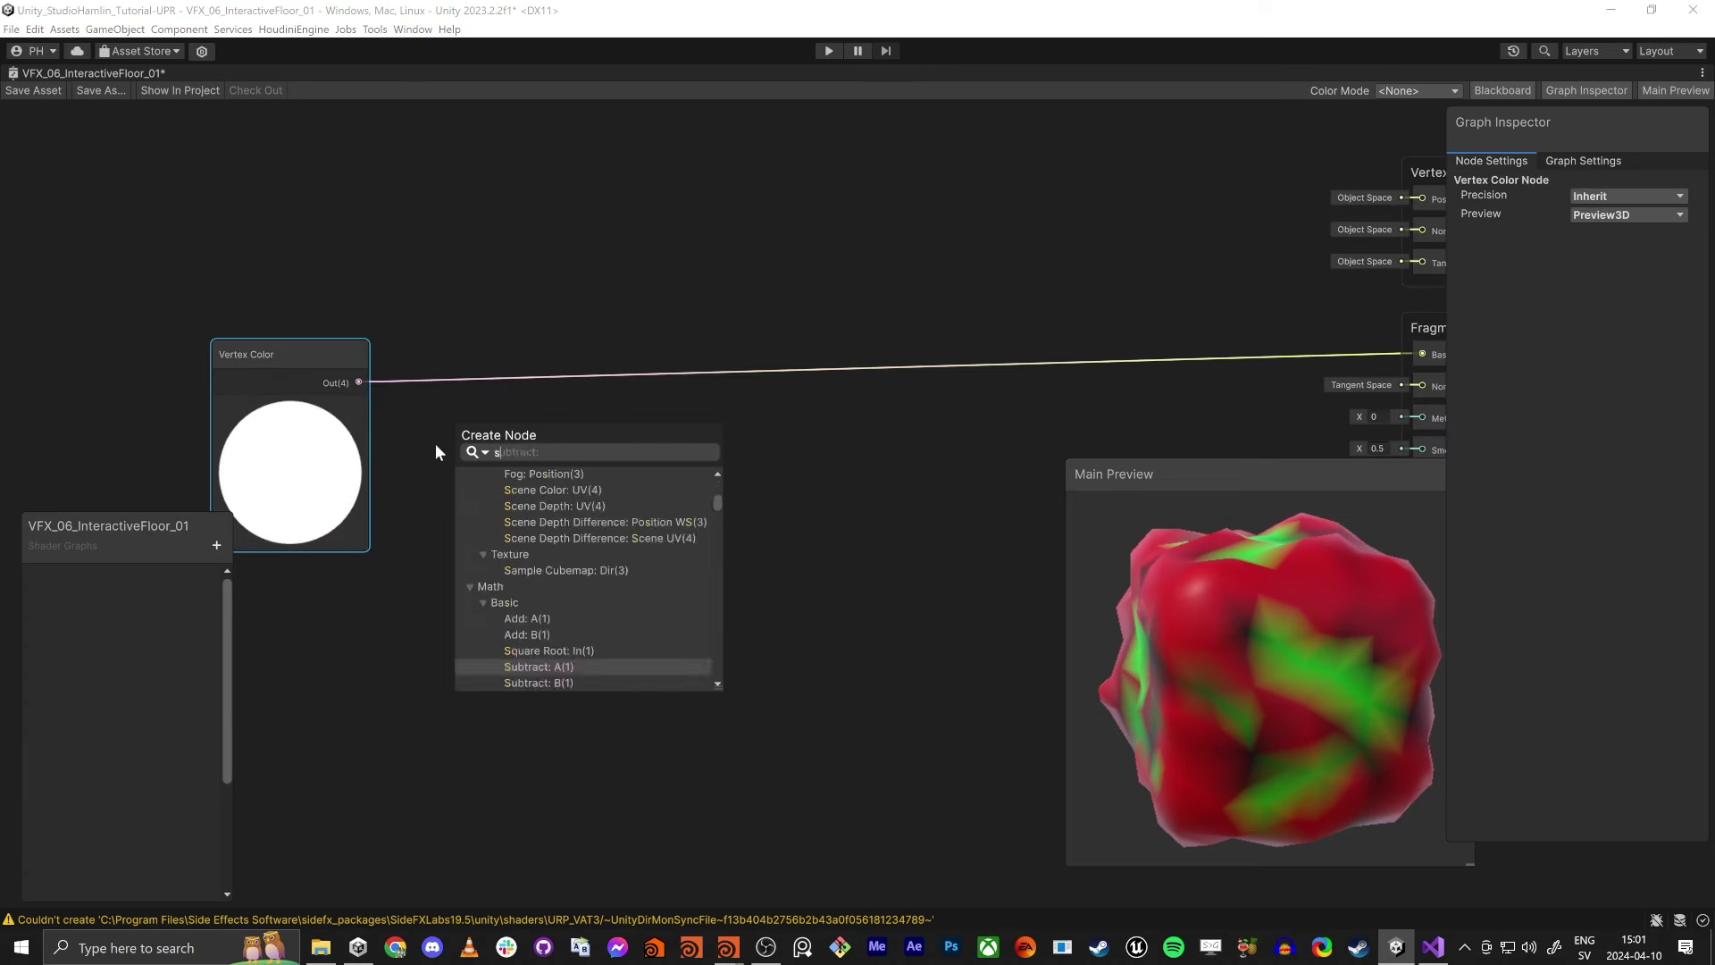
{"action": "key", "text": "Return"}
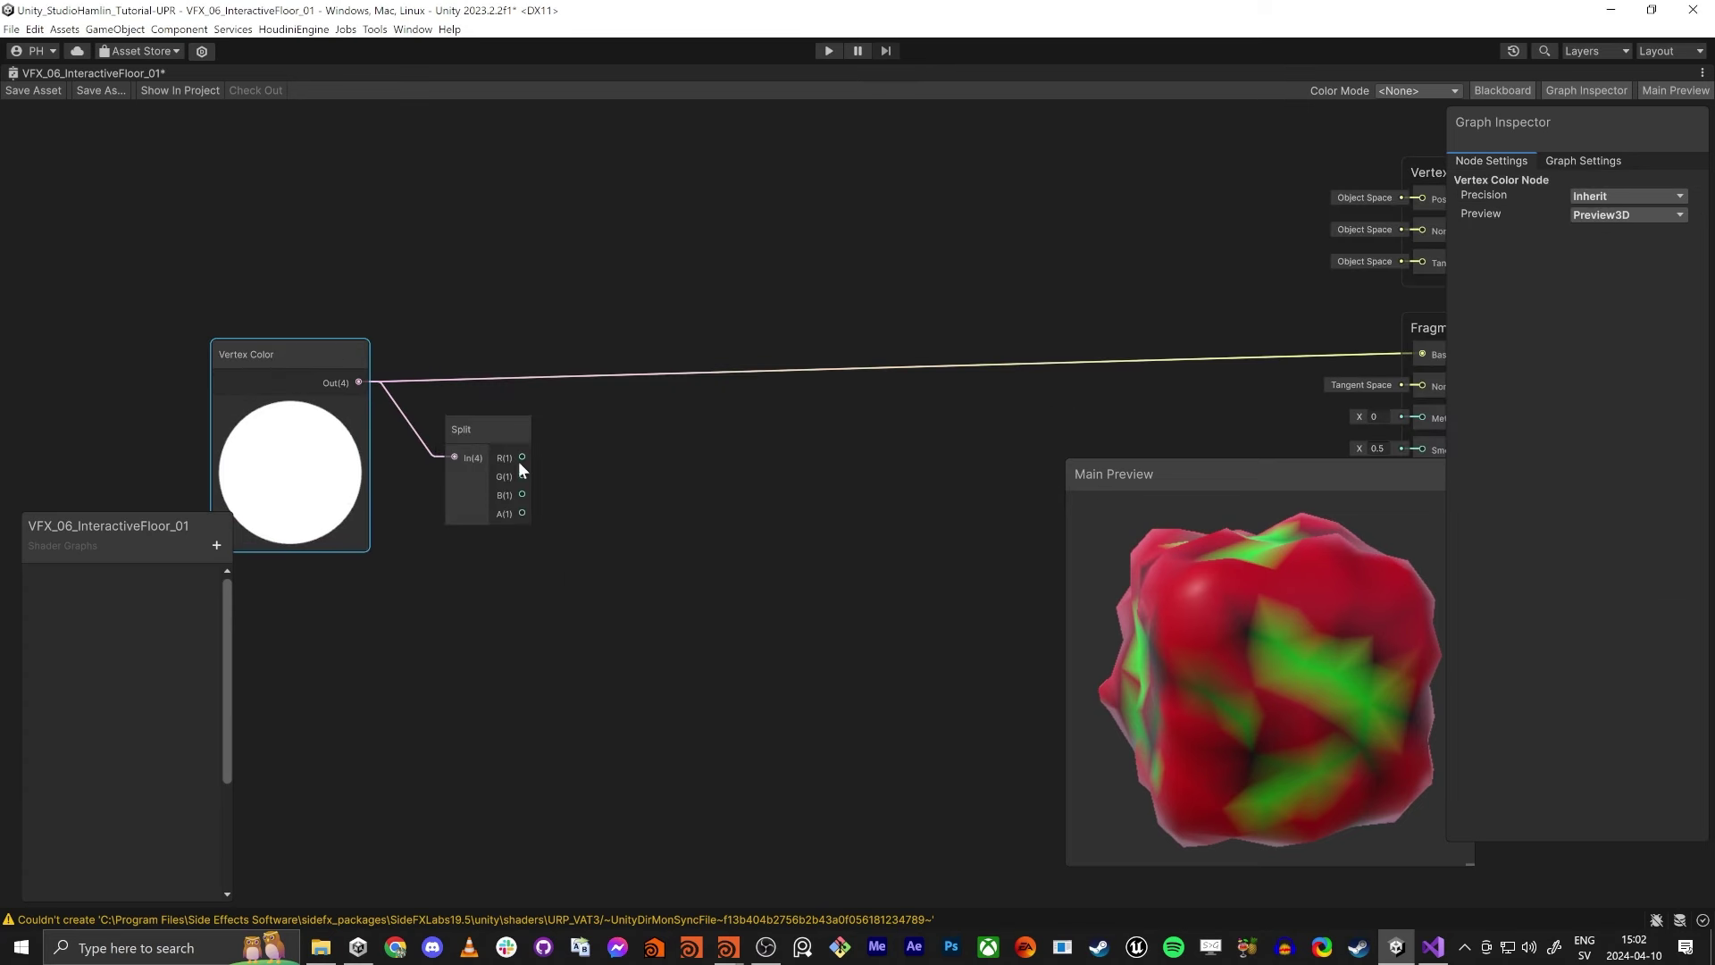
Connect the Split node's R output to Base Color and inspect the red-channel mask around the preview mesh.
{"action": "left_click_drag", "start_coordinate": [1300, 518], "coordinate": [1237, 508]}
{"action": "middle_click_drag", "start_coordinate": [1181, 433], "coordinate": [1133, 425]}
{"action": "left_click_drag", "start_coordinate": [1399, 357], "coordinate": [478, 448]}
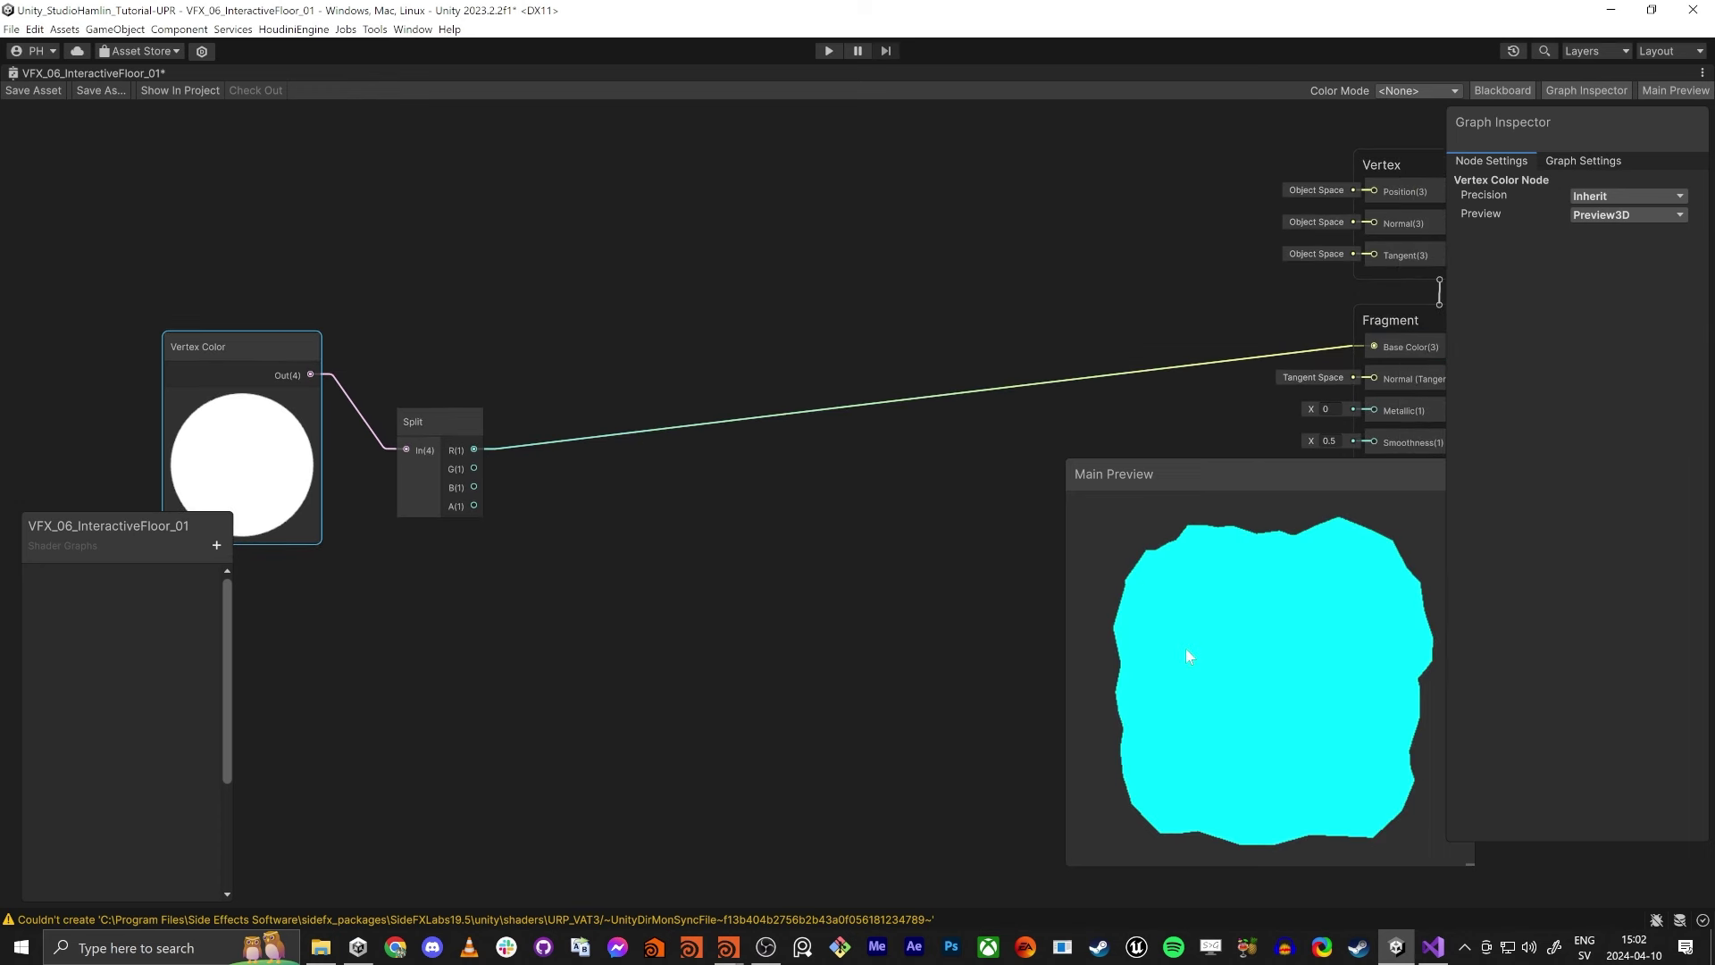
{"action": "mouse_move", "coordinate": [1187, 657]}
{"action": "left_mouse_down"}
{"action": "mouse_move", "coordinate": [1273, 668]}
{"action": "mouse_move", "coordinate": [1268, 693]}
{"action": "left_mouse_up"}
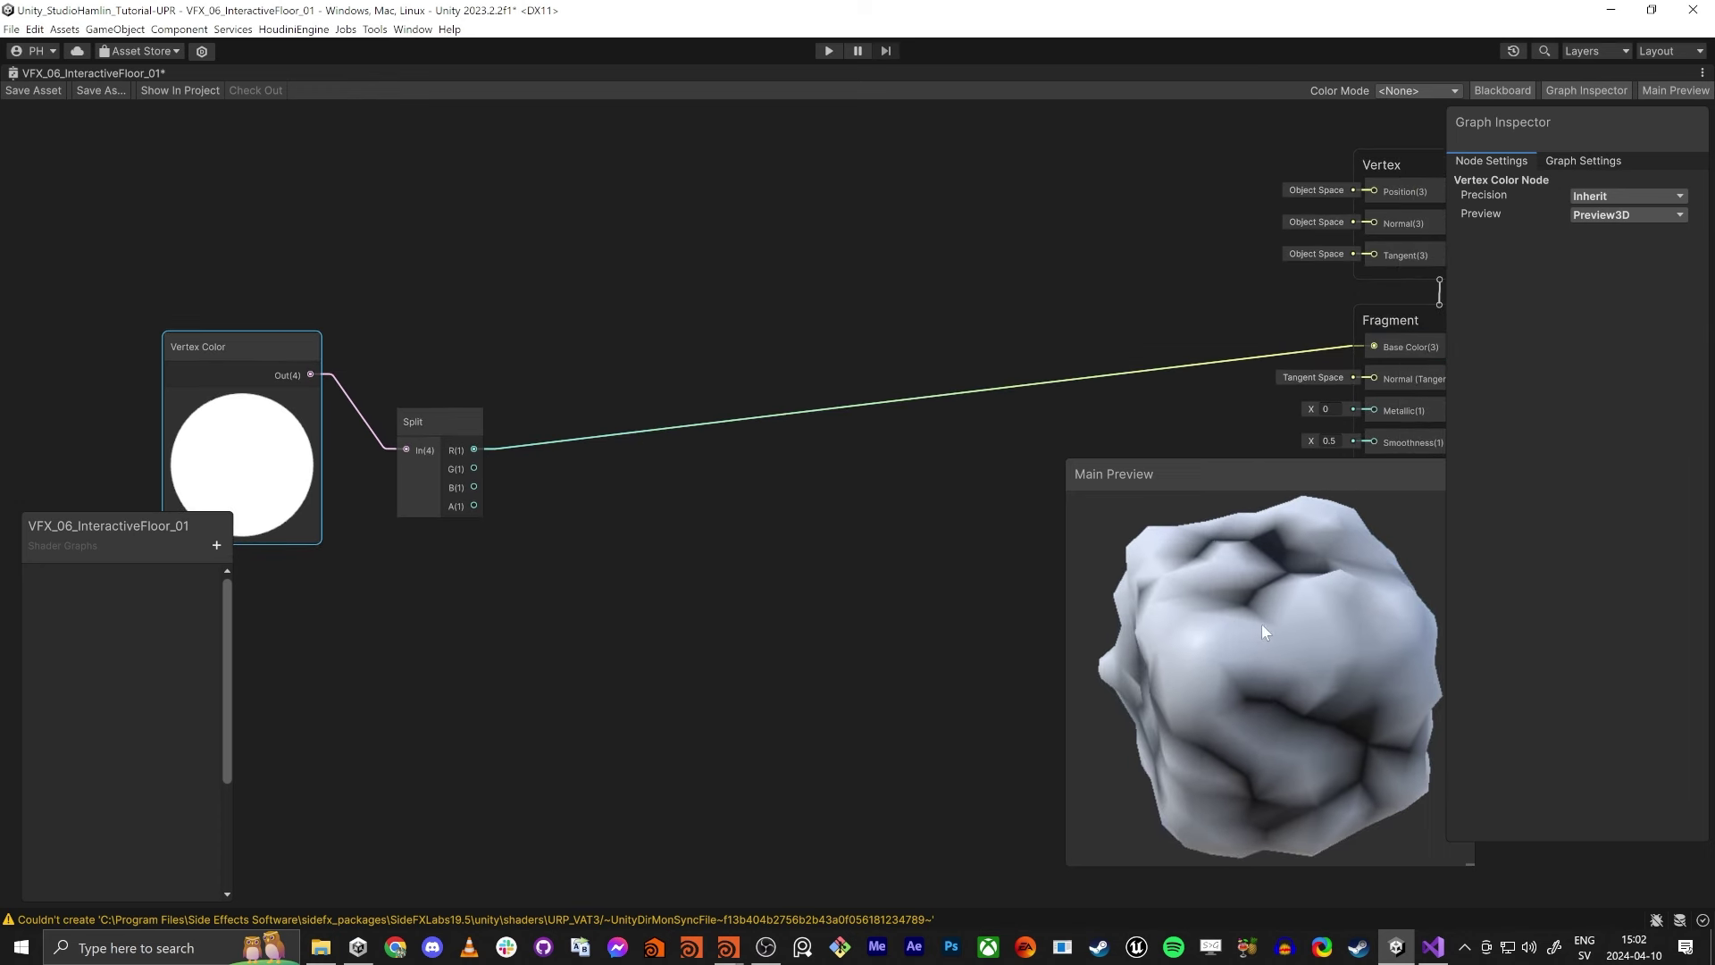
{"action": "left_click_drag", "start_coordinate": [1317, 573], "coordinate": [1099, 616]}
Add a Color property to the shader graph and place its node near the Base Color input.
{"action": "middle_click_drag", "start_coordinate": [692, 503], "coordinate": [571, 502]}
{"action": "left_click", "coordinate": [382, 241]}
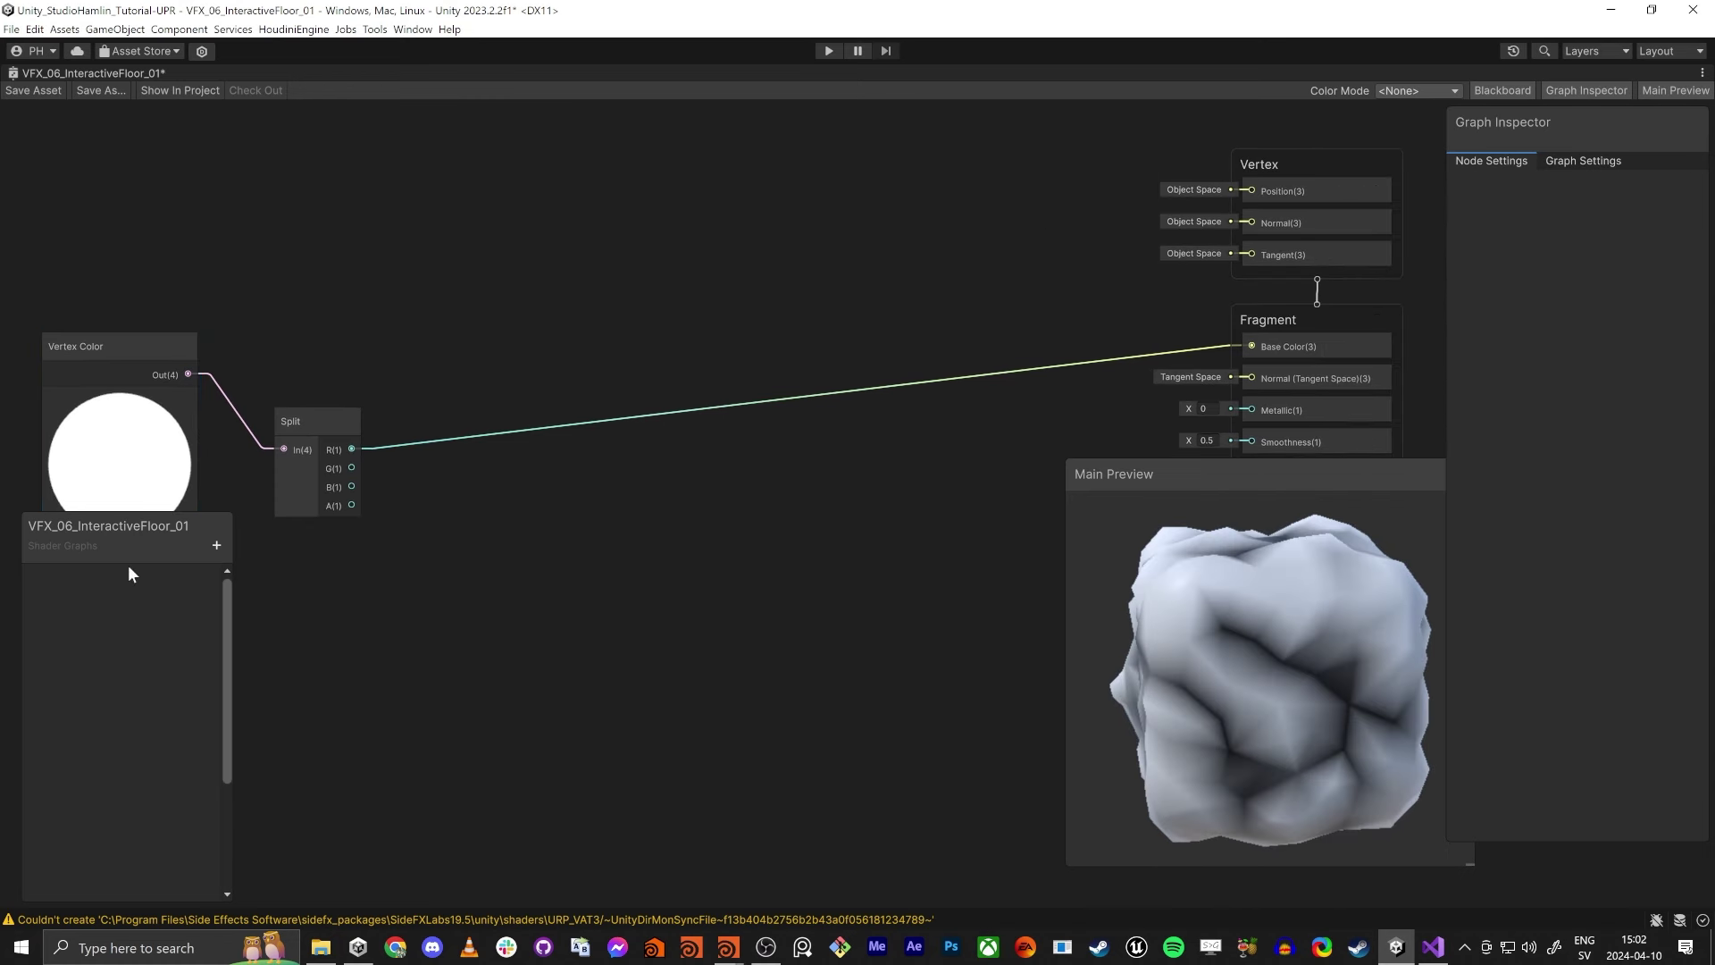
{"action": "left_click", "coordinate": [216, 544]}
{"action": "left_click", "coordinate": [255, 677]}
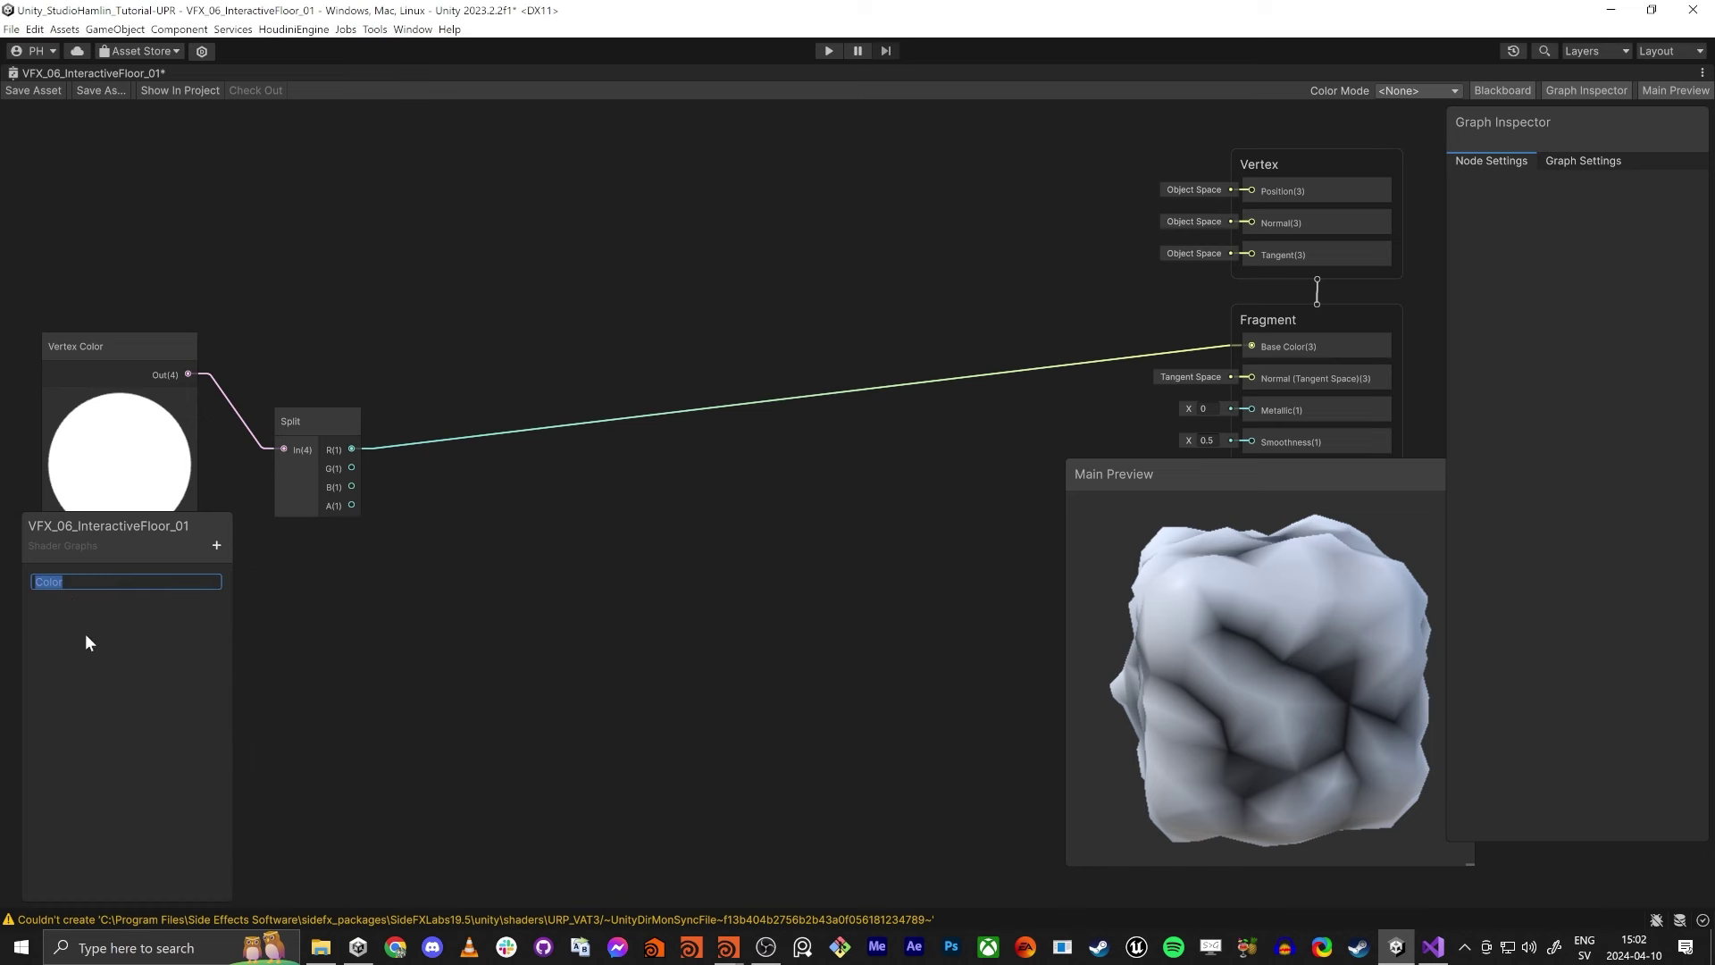
{"action": "key", "text": "Return"}
{"action": "left_click_drag", "start_coordinate": [974, 295], "coordinate": [976, 306]}
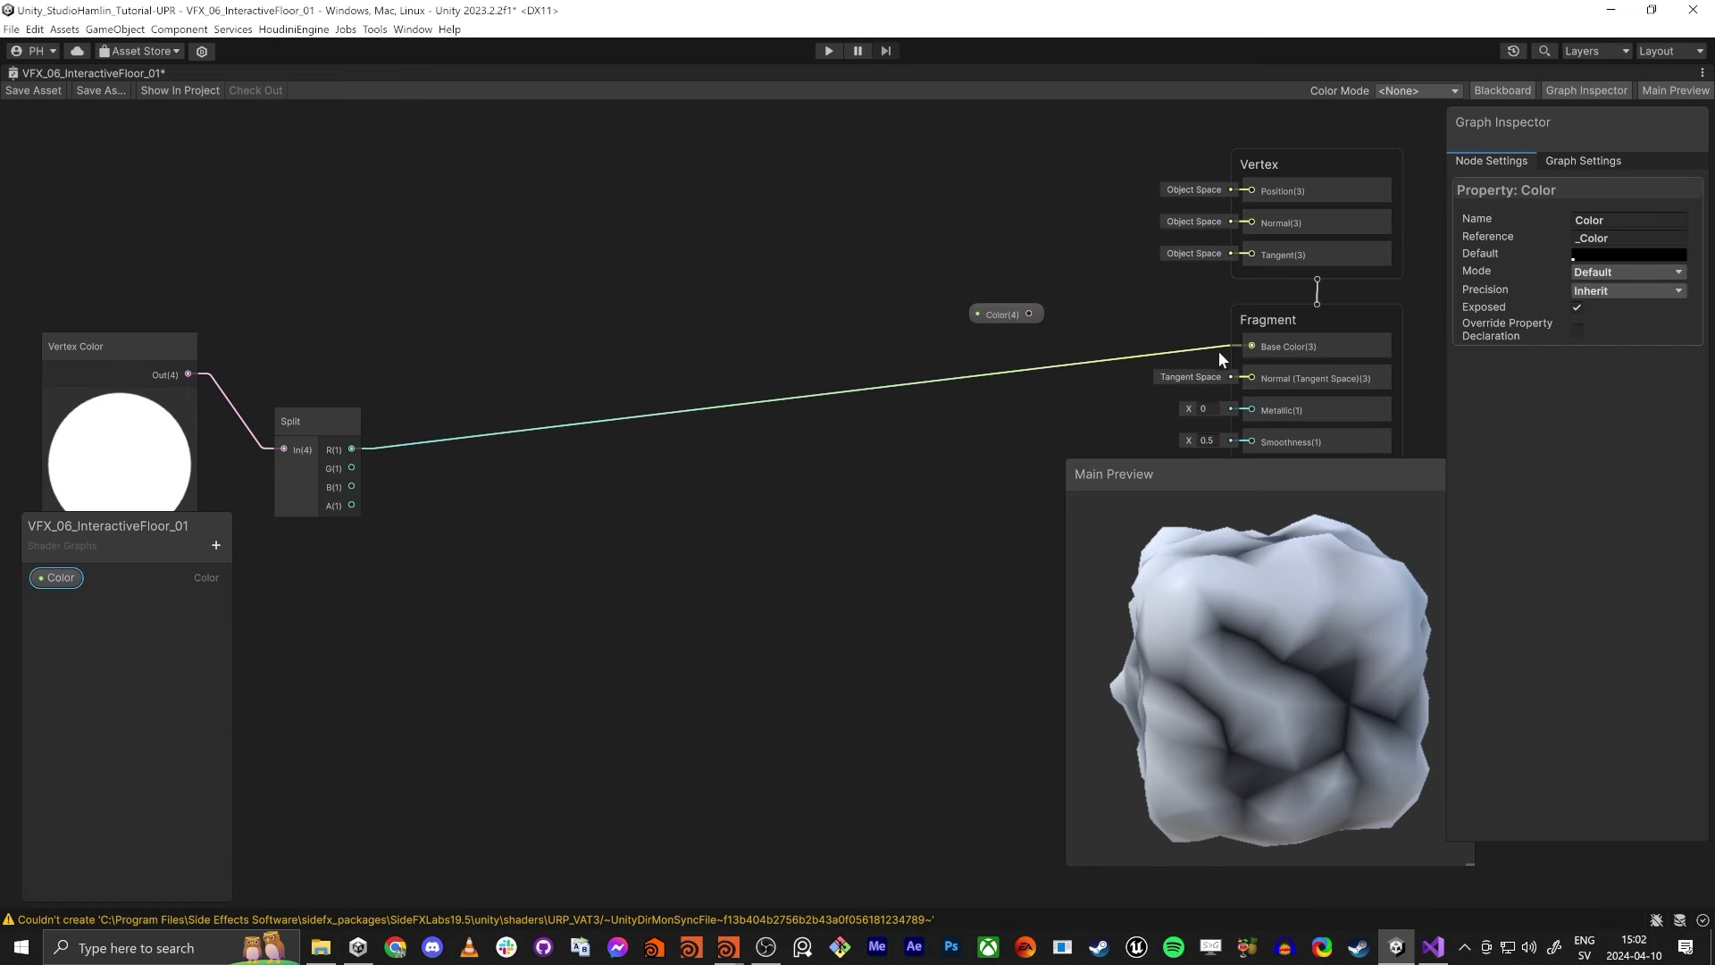
{"action": "left_click_drag", "start_coordinate": [1252, 346], "coordinate": [1104, 325]}
{"action": "middle_click_drag", "start_coordinate": [1114, 308], "coordinate": [1050, 302]}
Line up the Vertex Color node with the Split node and add a Power node fed by the Split's R output.
{"action": "middle_click_drag", "start_coordinate": [400, 510], "coordinate": [550, 504]}
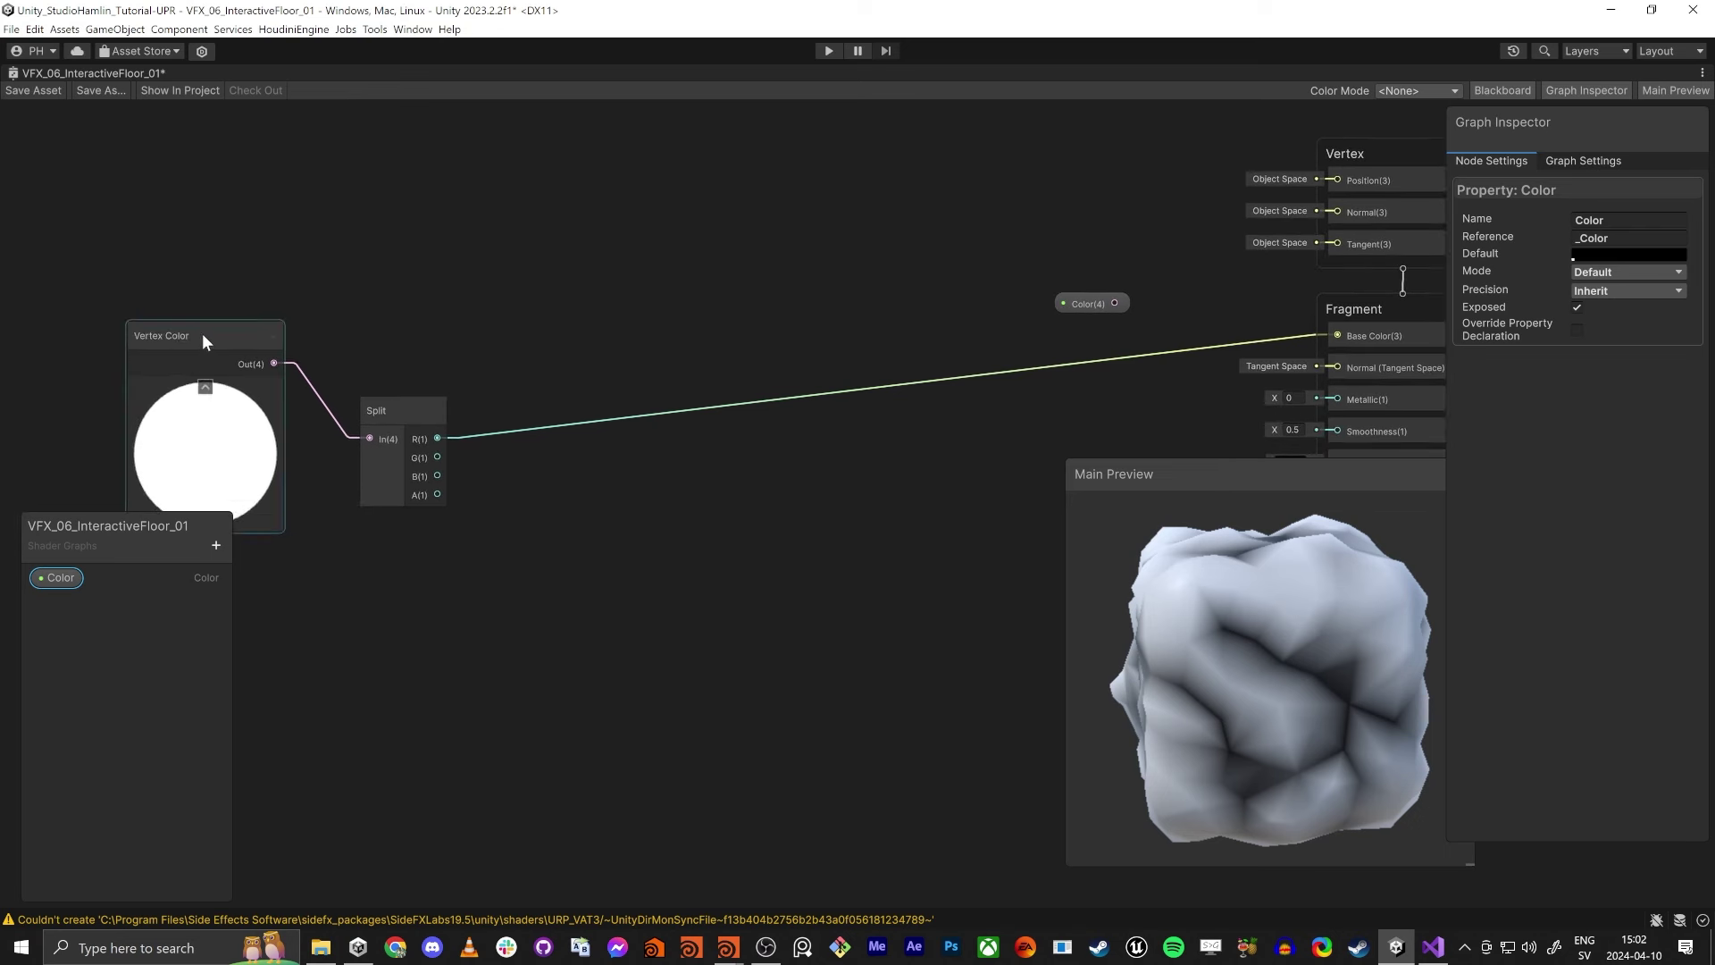
{"action": "left_click_drag", "start_coordinate": [202, 335], "coordinate": [162, 396]}
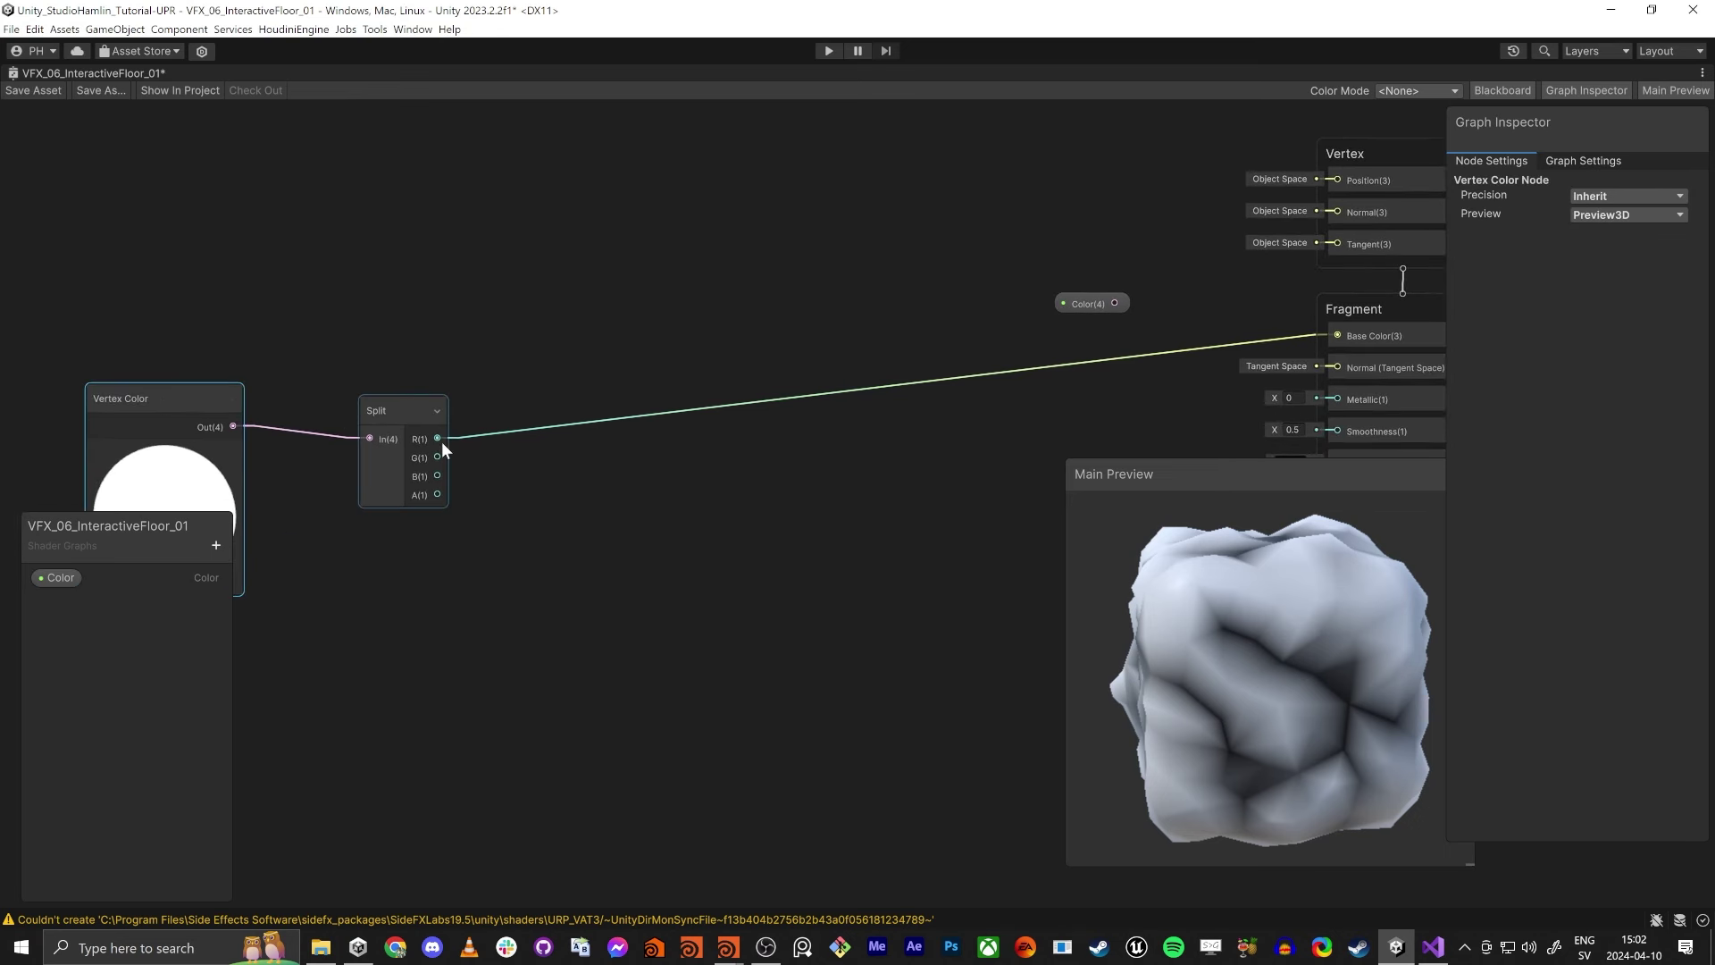
{"action": "left_click_drag", "start_coordinate": [439, 439], "coordinate": [514, 465]}
{"action": "type", "text": "power"}
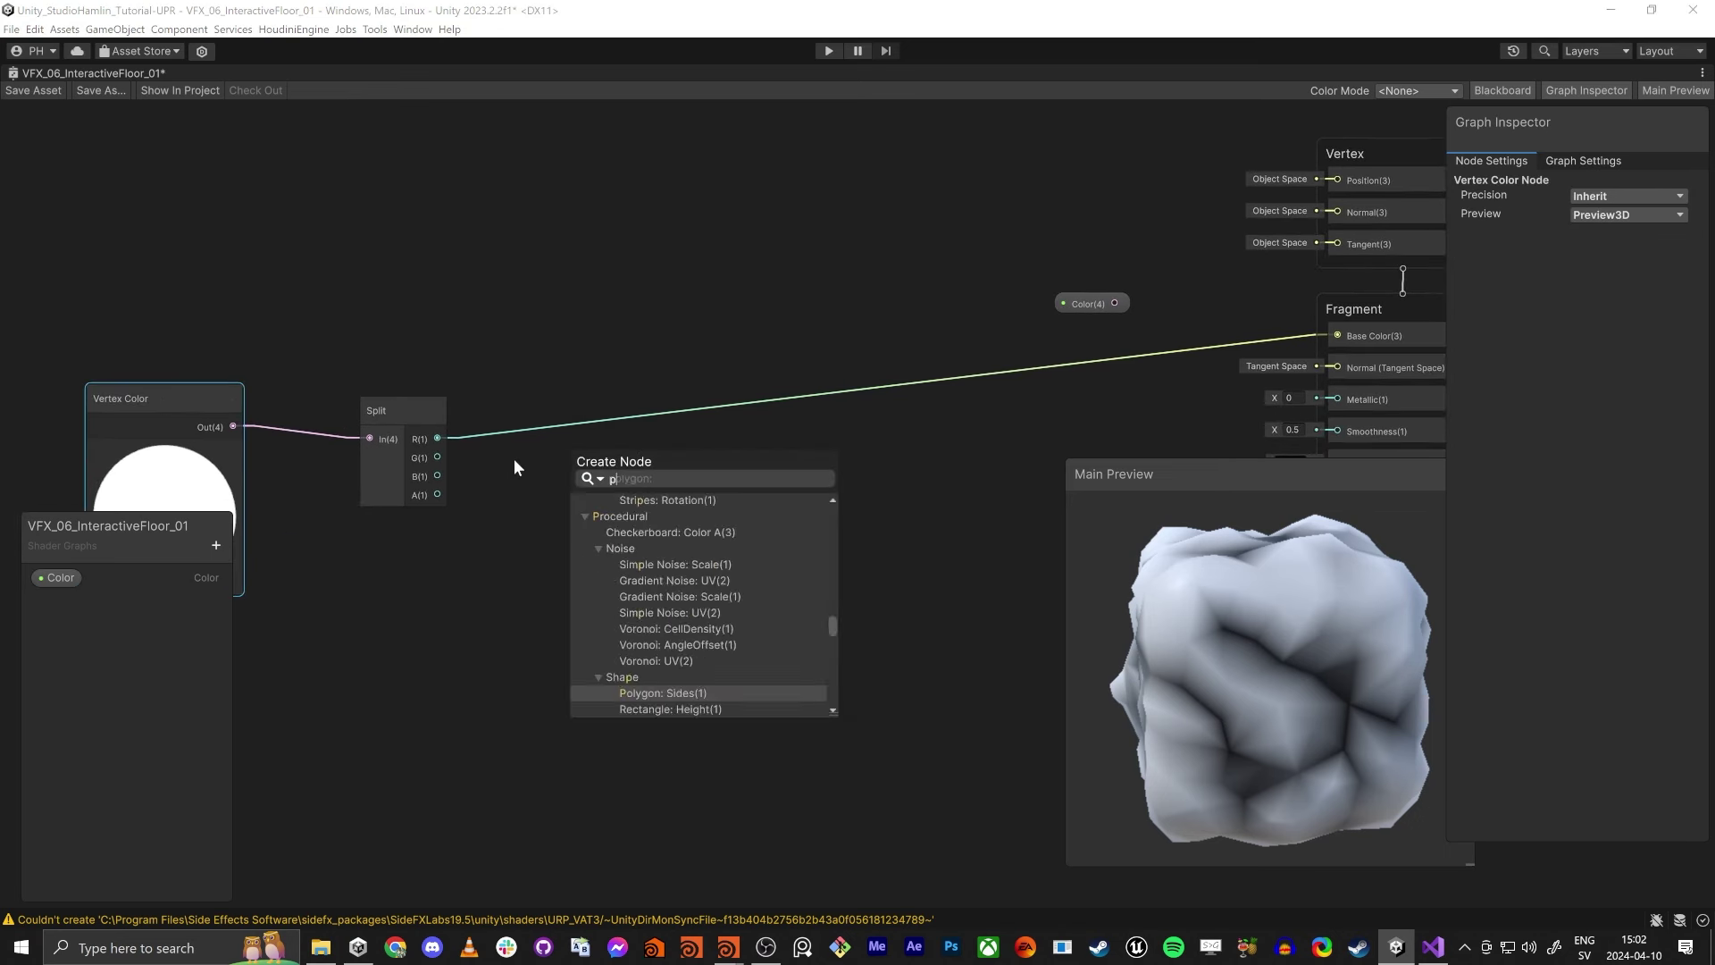
{"action": "key", "text": "Return"}
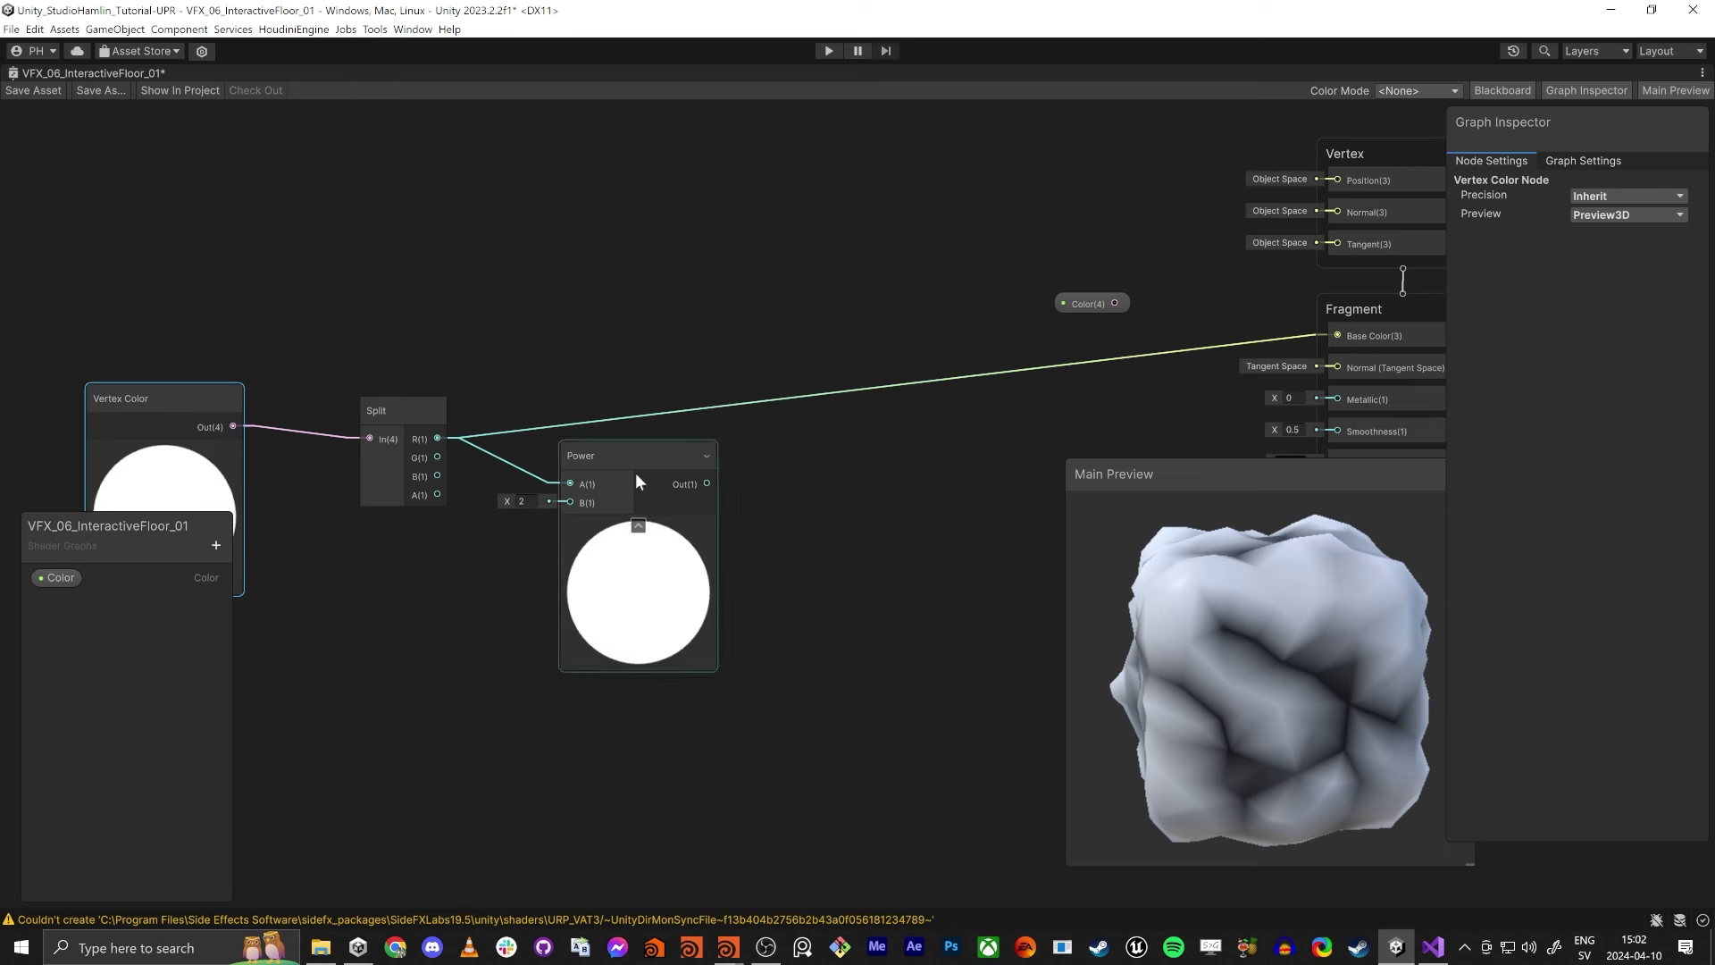
Connect the Power node's output to Base Color, set its B exponent to 7.25 and check the mask on the preview mesh.
{"action": "left_click_drag", "start_coordinate": [527, 431], "coordinate": [707, 484]}
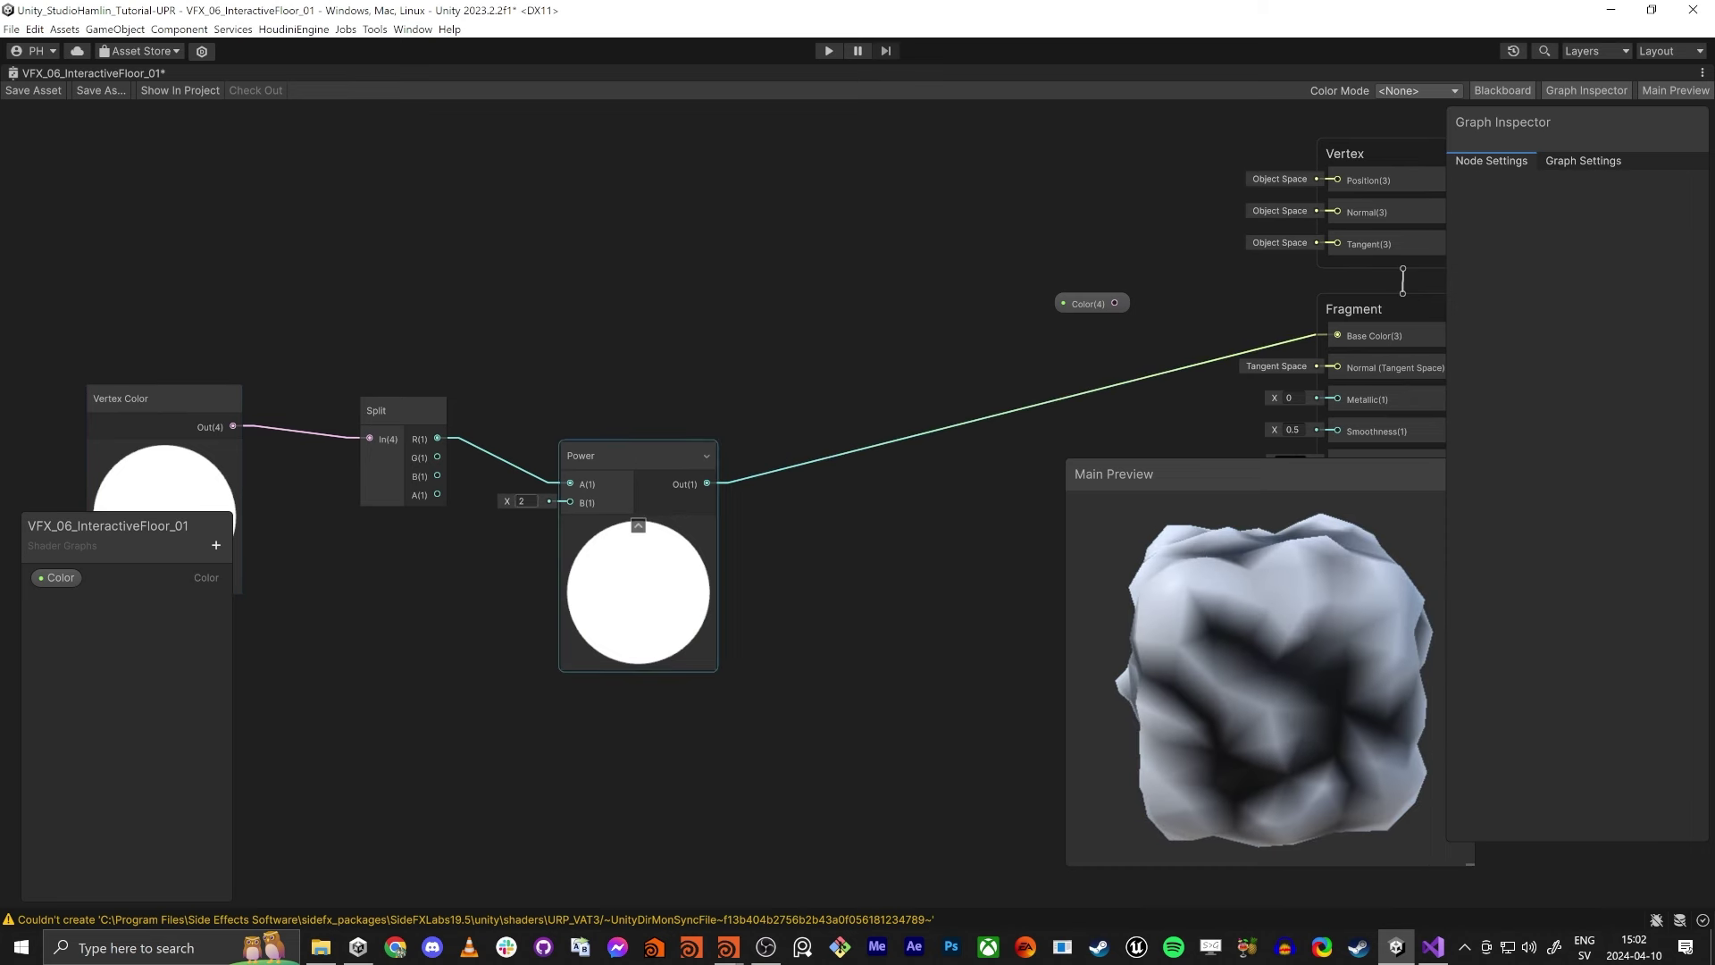
{"action": "left_click_drag", "start_coordinate": [533, 500], "coordinate": [590, 502]}
{"action": "left_click_drag", "start_coordinate": [1188, 595], "coordinate": [1223, 618]}
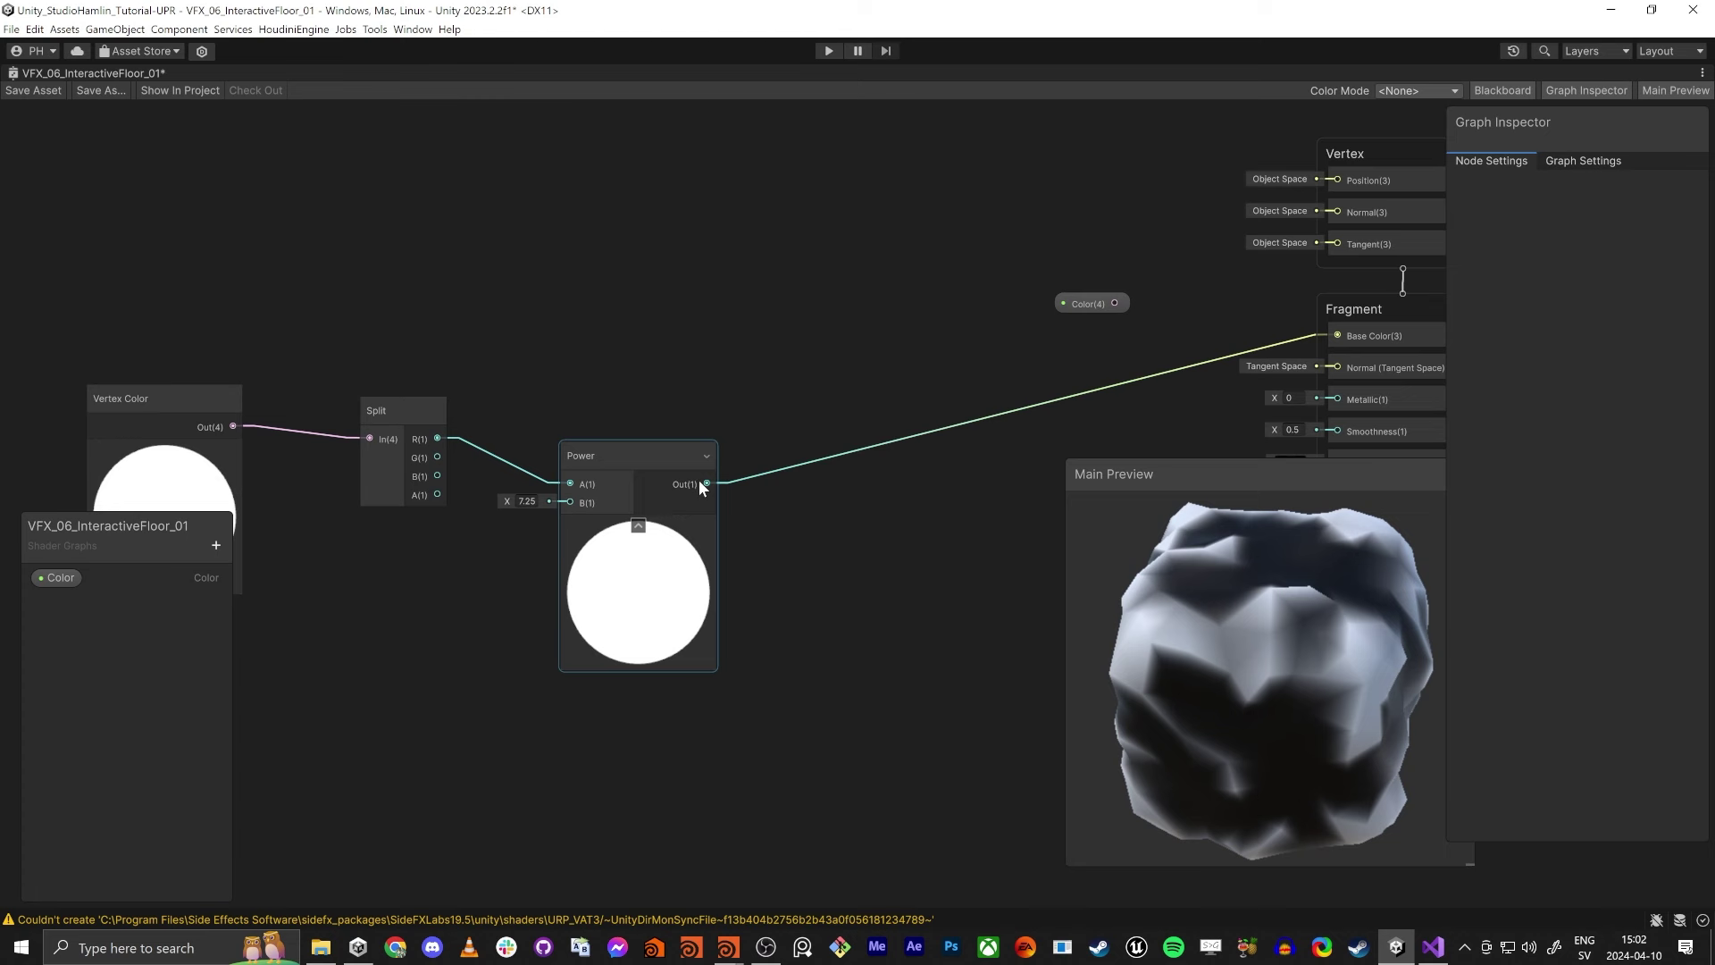
Add a Saturate node fed by the Power node's output.
{"action": "key", "text": "space"}
{"action": "type", "text": "sat"}
{"action": "key", "text": "Return"}
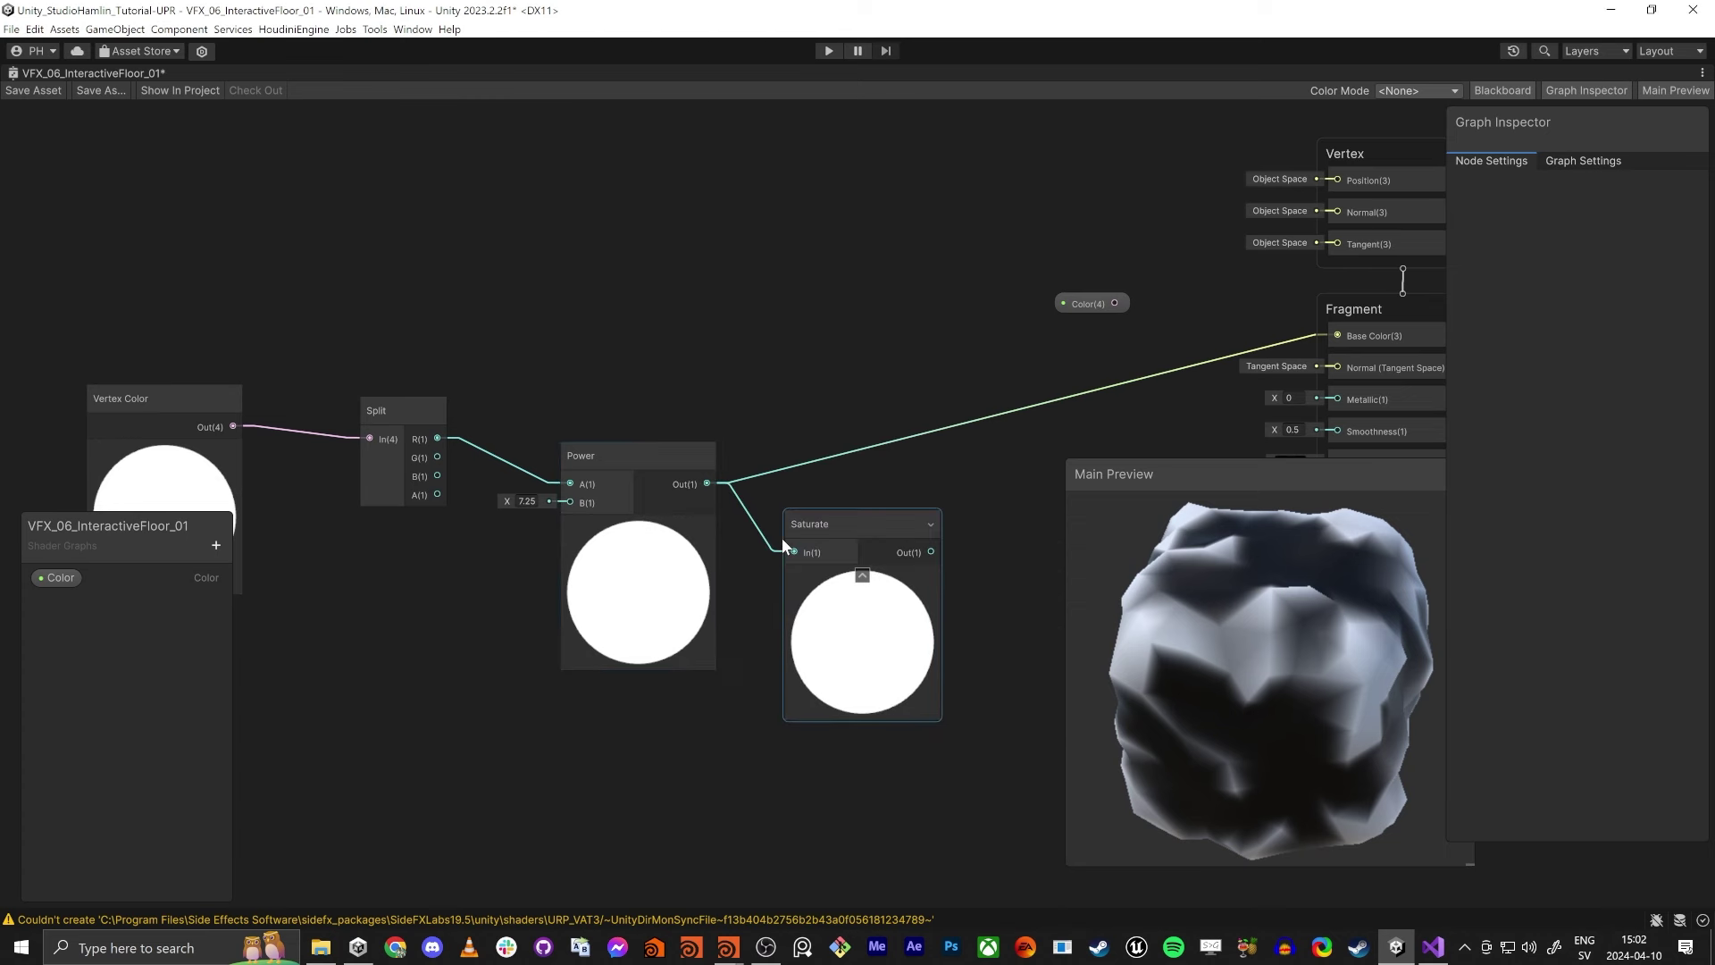
{"action": "left_click_drag", "start_coordinate": [696, 576], "coordinate": [699, 579]}
Line up the Split, Power and Saturate nodes beside Vertex Color and connect Saturate's output to Base Color.
{"action": "left_click_drag", "start_coordinate": [856, 542], "coordinate": [800, 375]}
{"action": "left_click", "coordinate": [300, 237]}
{"action": "left_click_drag", "start_coordinate": [300, 240], "coordinate": [247, 229]}
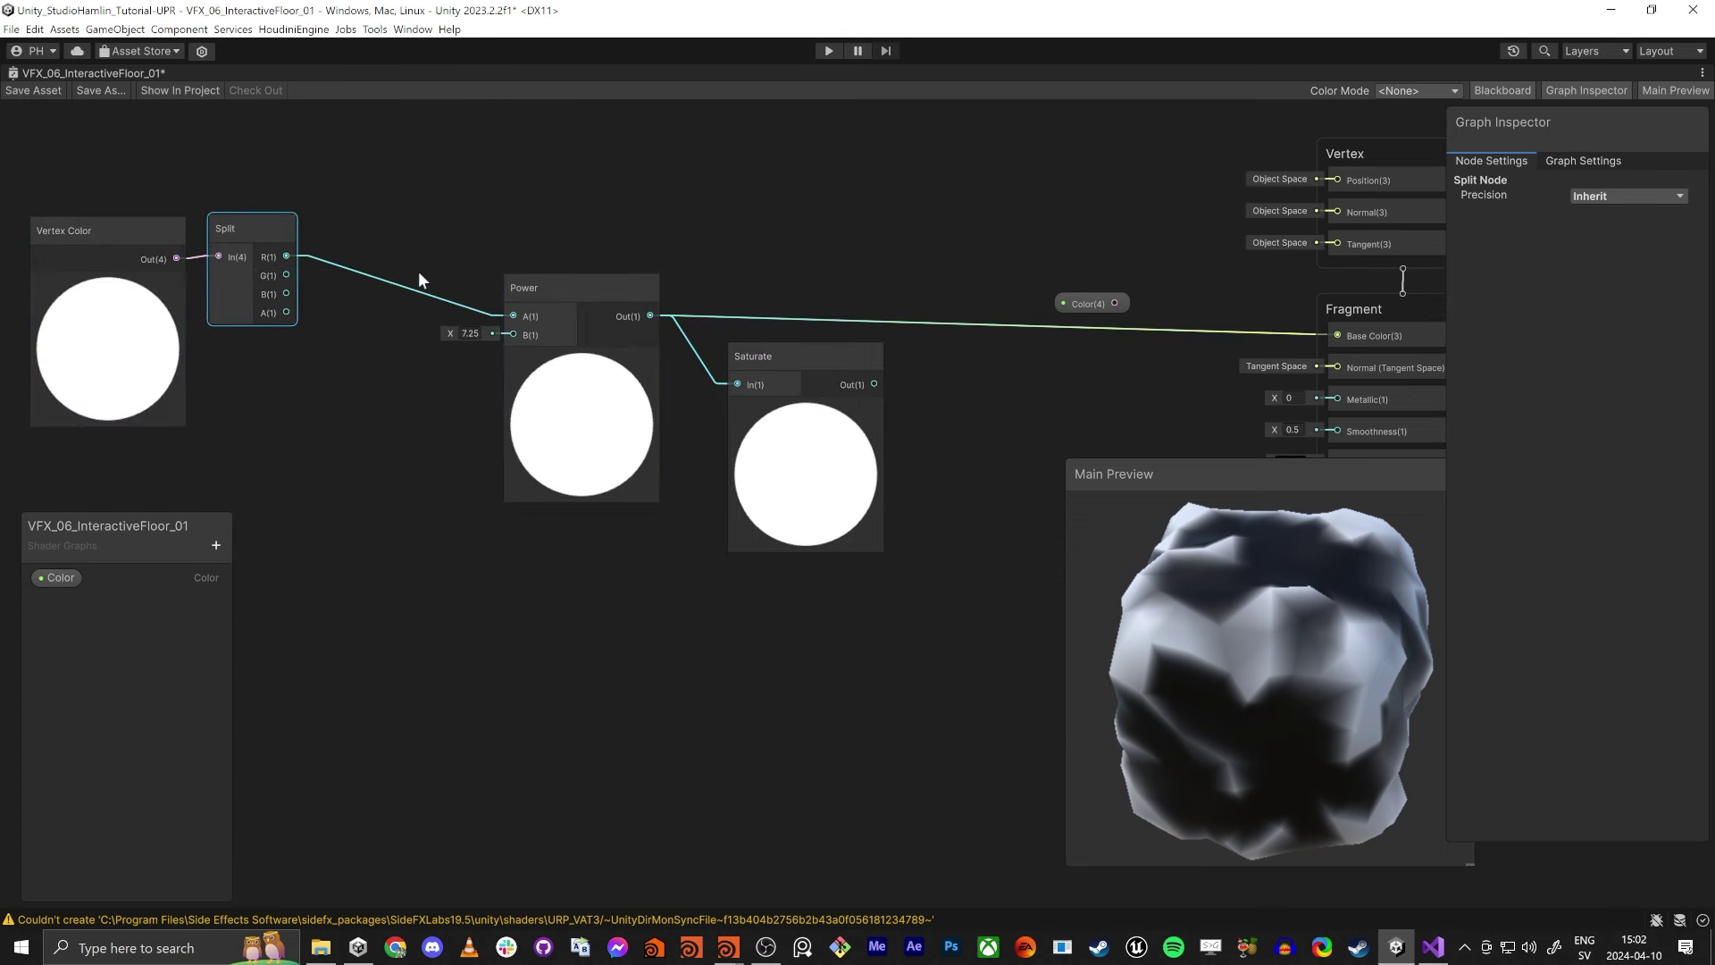
{"action": "left_click_drag", "start_coordinate": [572, 297], "coordinate": [448, 238]}
{"action": "left_click_drag", "start_coordinate": [842, 359], "coordinate": [765, 342]}
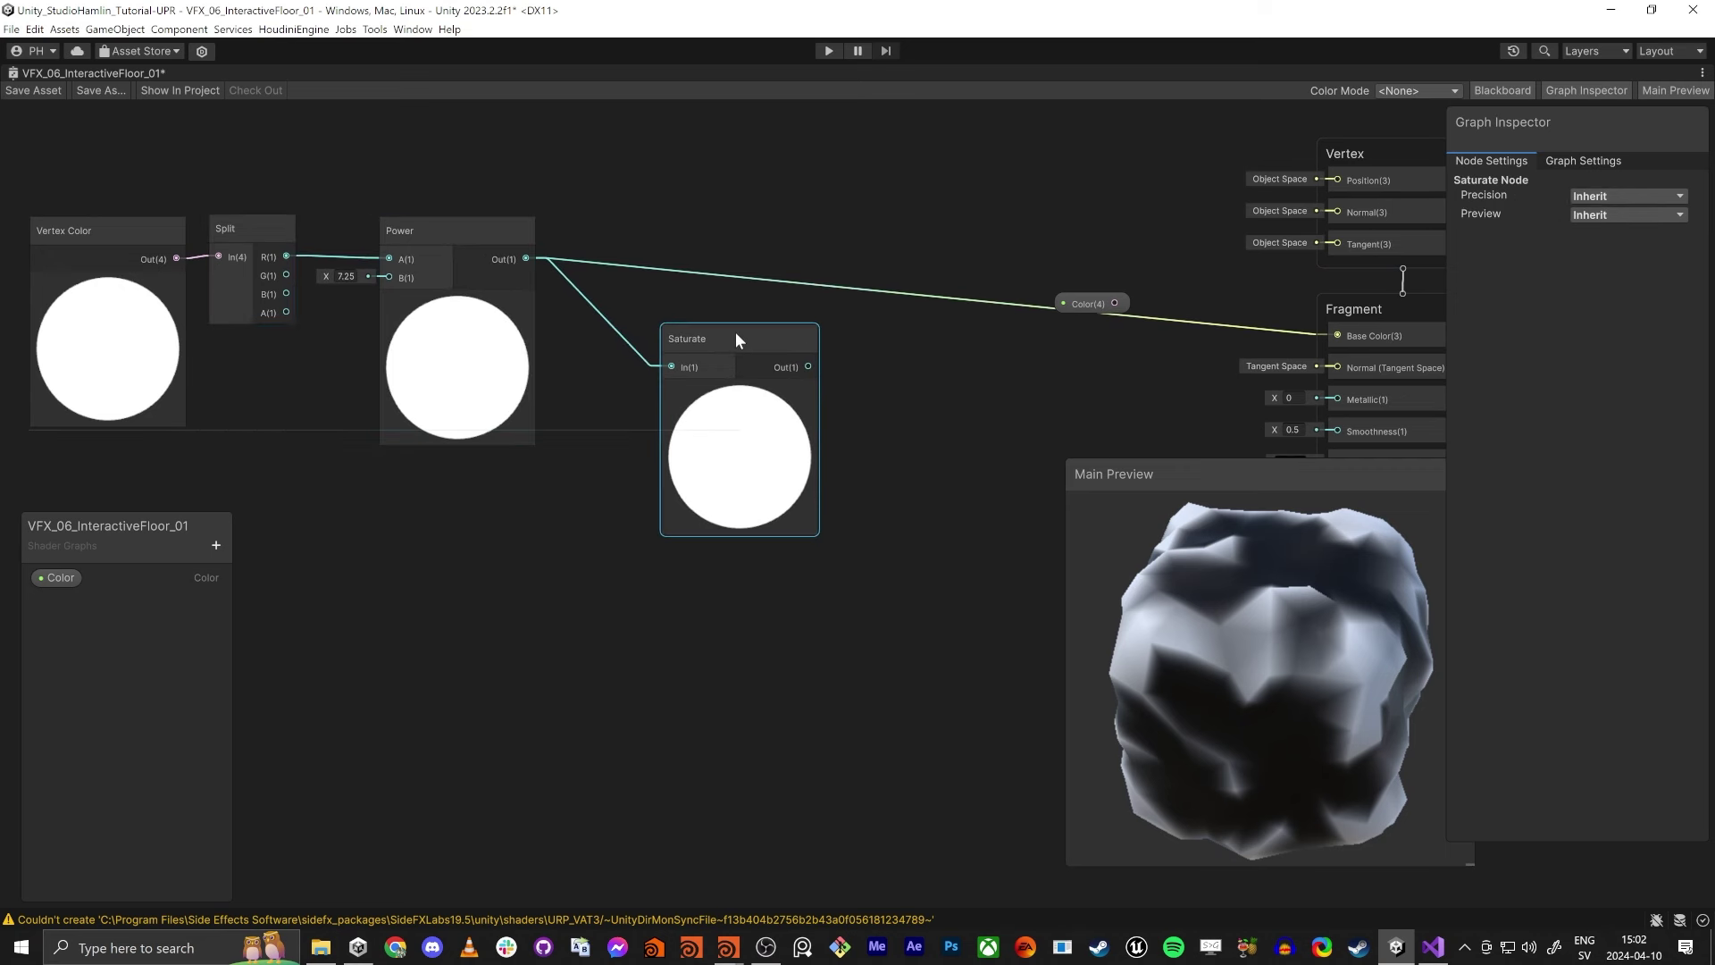
{"action": "left_click", "coordinate": [540, 247]}
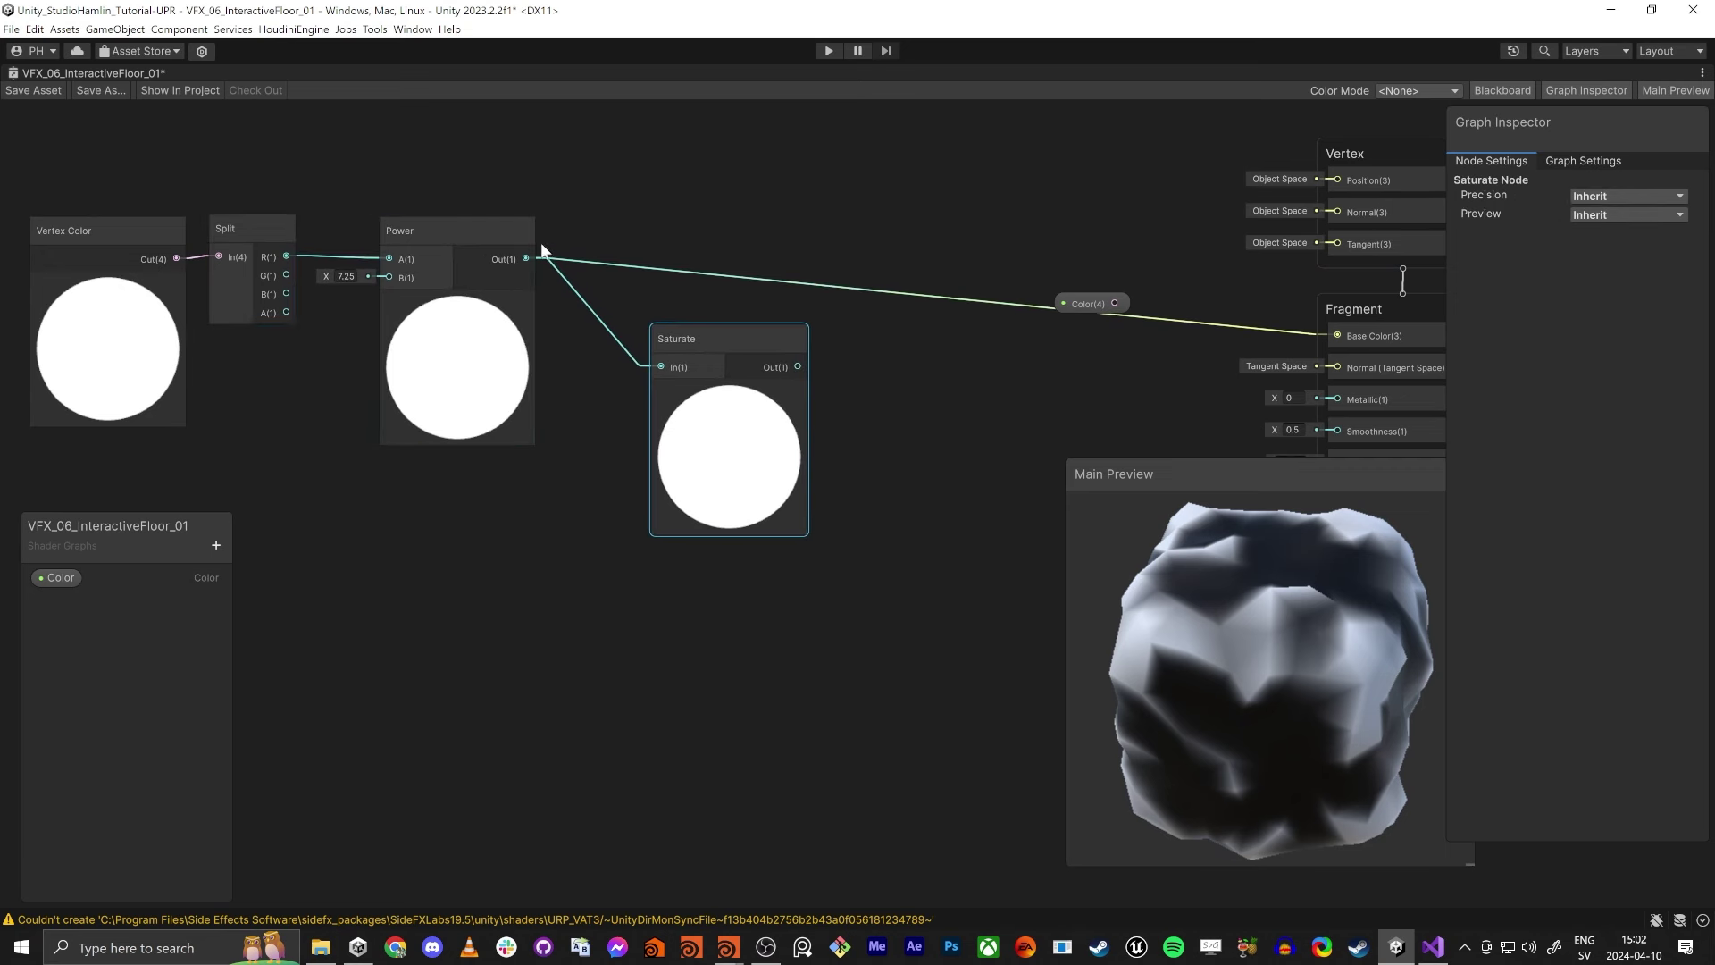
{"action": "left_click_drag", "start_coordinate": [601, 267], "coordinate": [651, 236]}
Move the Vertex Color to Saturate chain lower in the graph and place a shortened Blackboard above it.
{"action": "left_click_drag", "start_coordinate": [688, 151], "coordinate": [136, 382]}
{"action": "left_click_drag", "start_coordinate": [106, 526], "coordinate": [98, 116]}
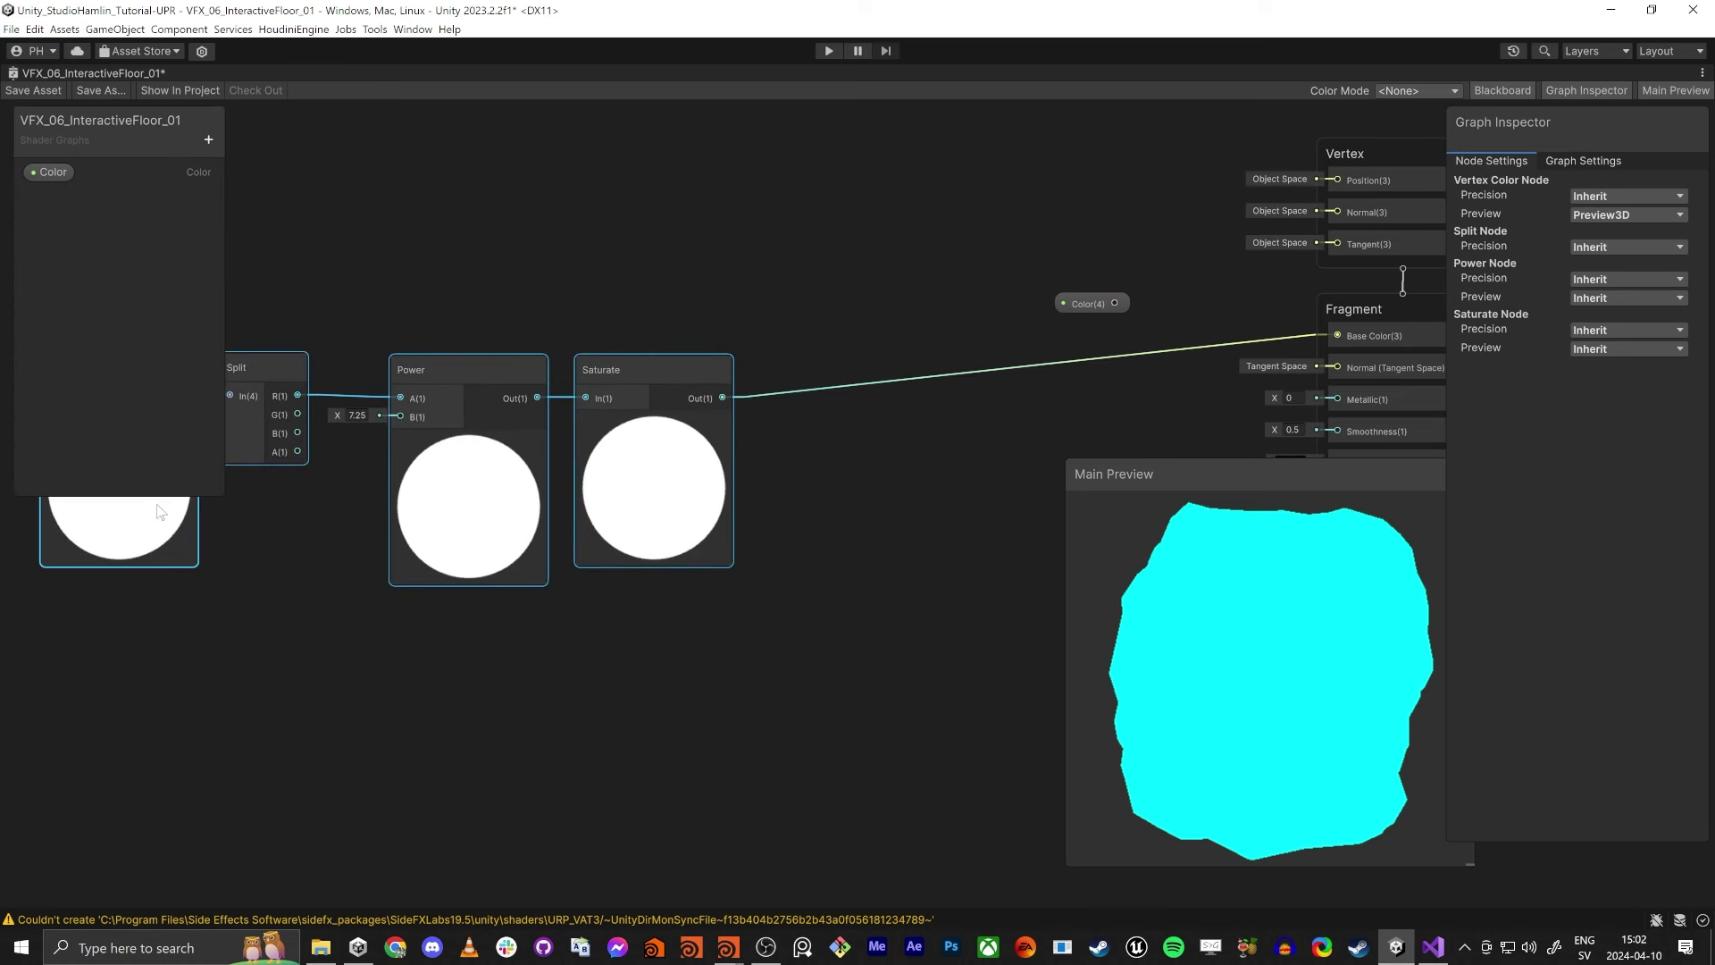
{"action": "left_click_drag", "start_coordinate": [139, 496], "coordinate": [139, 268]}
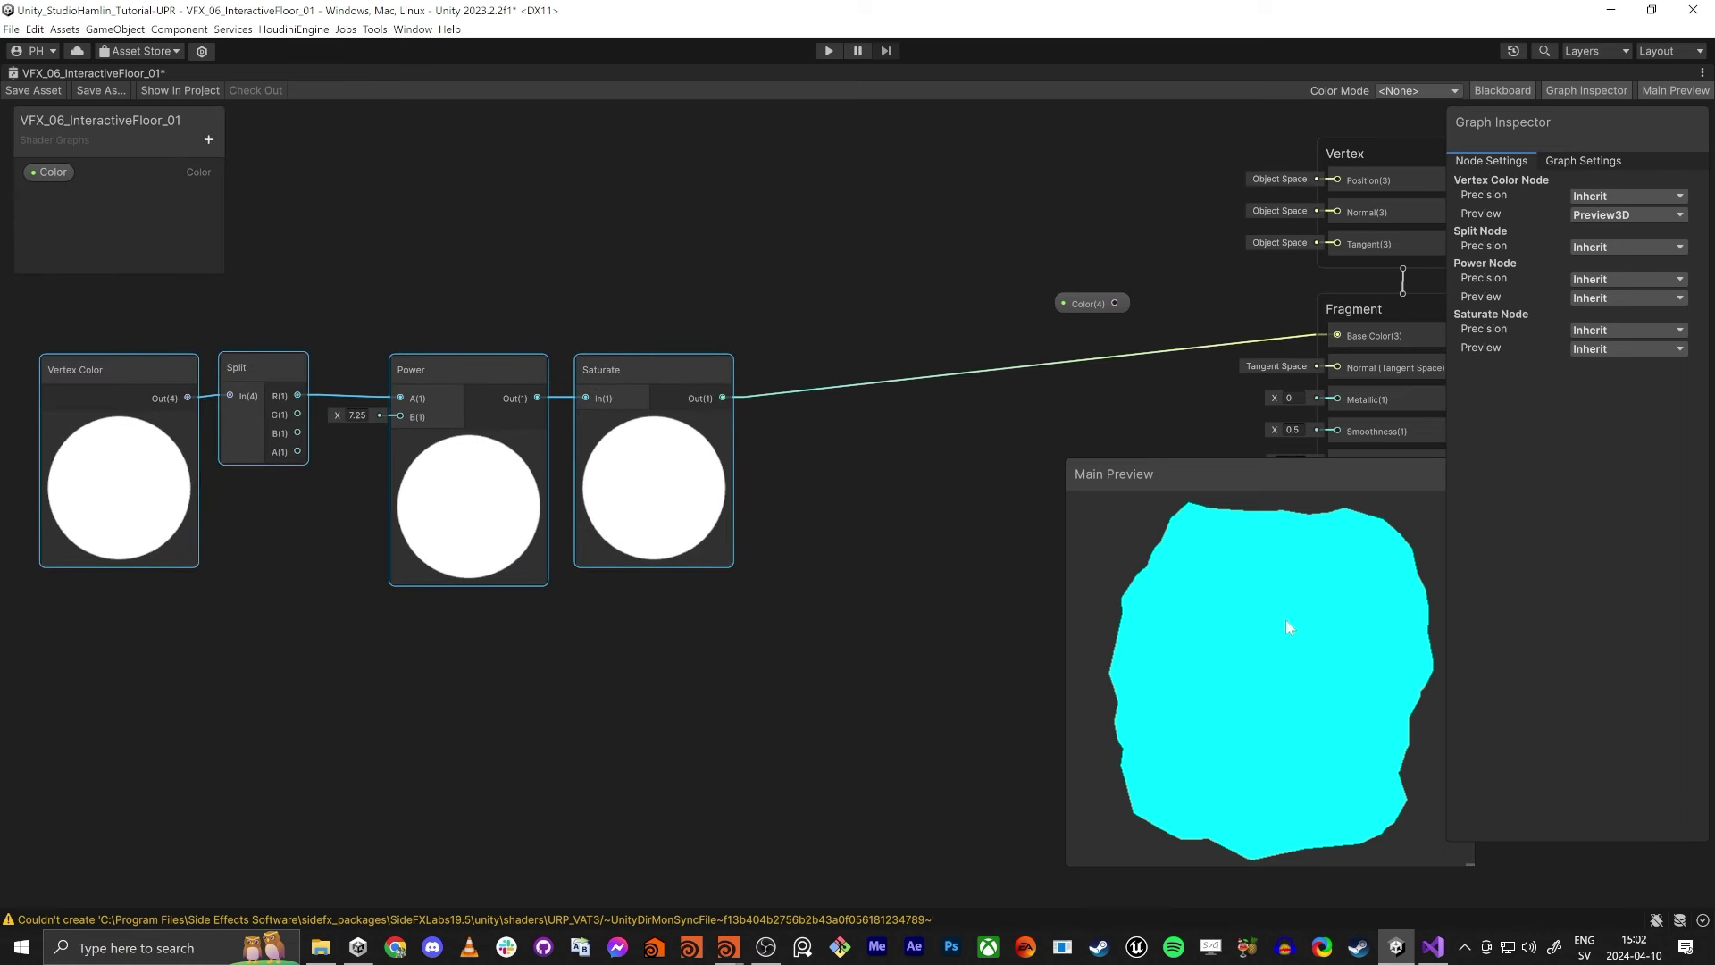
Add a Simple Noise node and place it above the Power and Saturate nodes.
{"action": "mouse_move", "coordinate": [959, 544]}
{"action": "middle_mouse_down"}
{"action": "mouse_move", "coordinate": [875, 544]}
{"action": "mouse_move", "coordinate": [833, 459]}
{"action": "middle_mouse_up"}
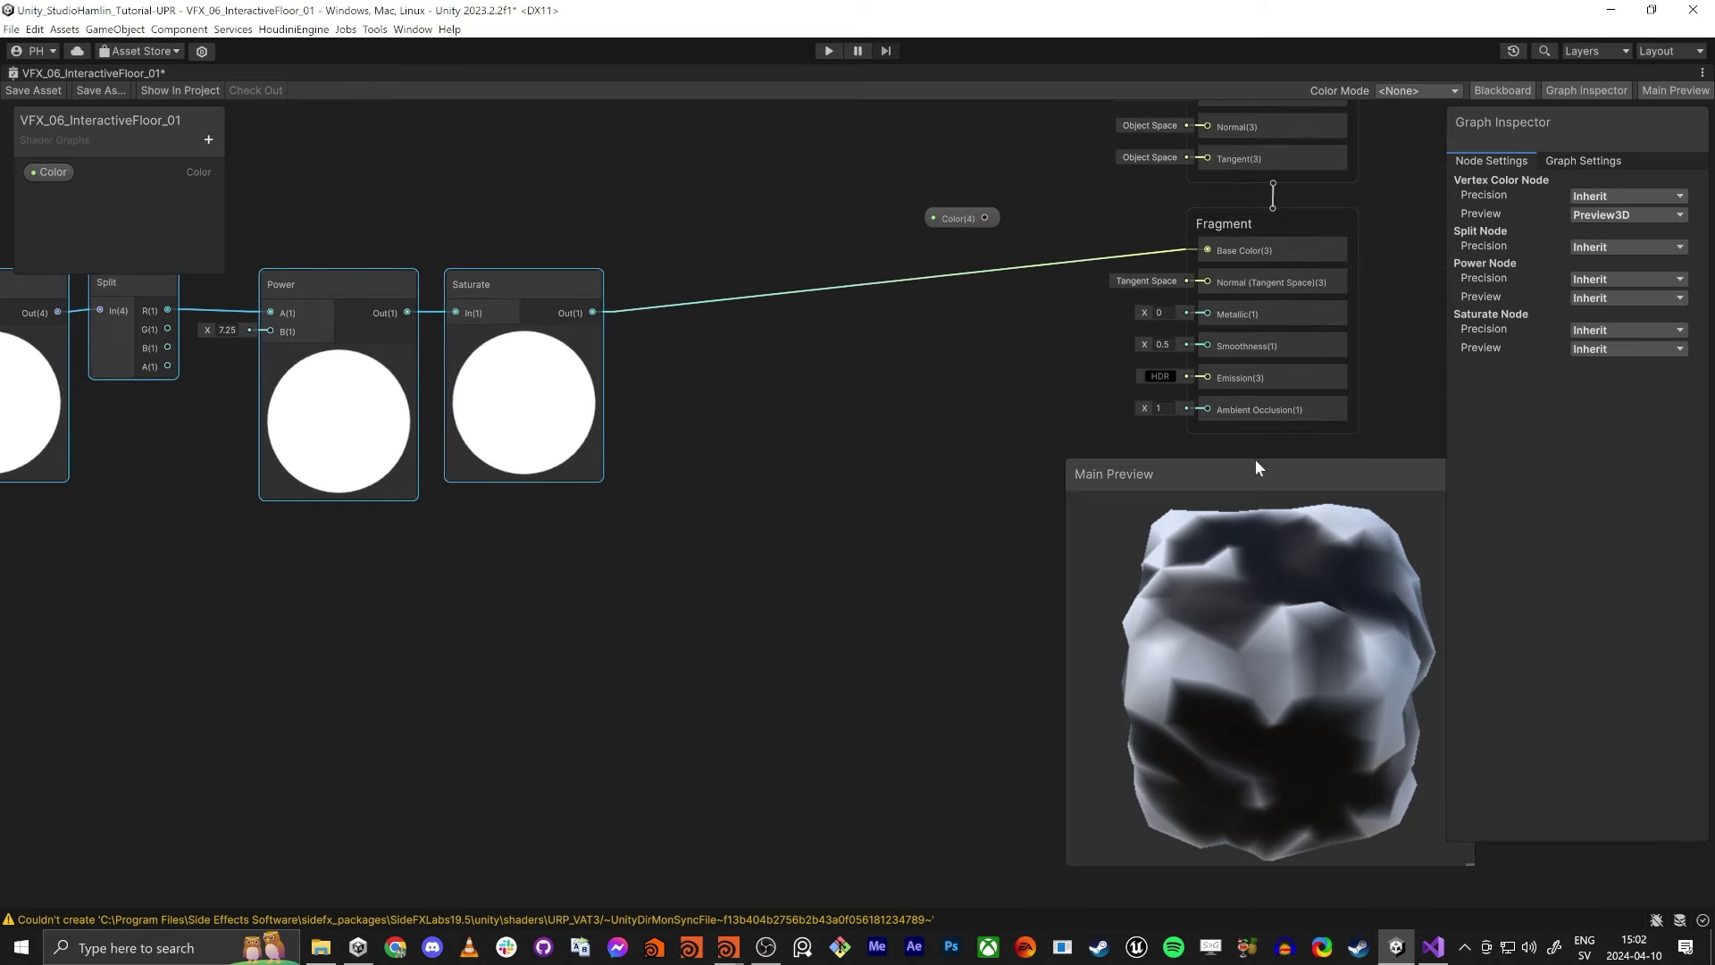
{"action": "left_click", "coordinate": [930, 561]}
{"action": "key", "text": "space"}
{"action": "type", "text": "si"}
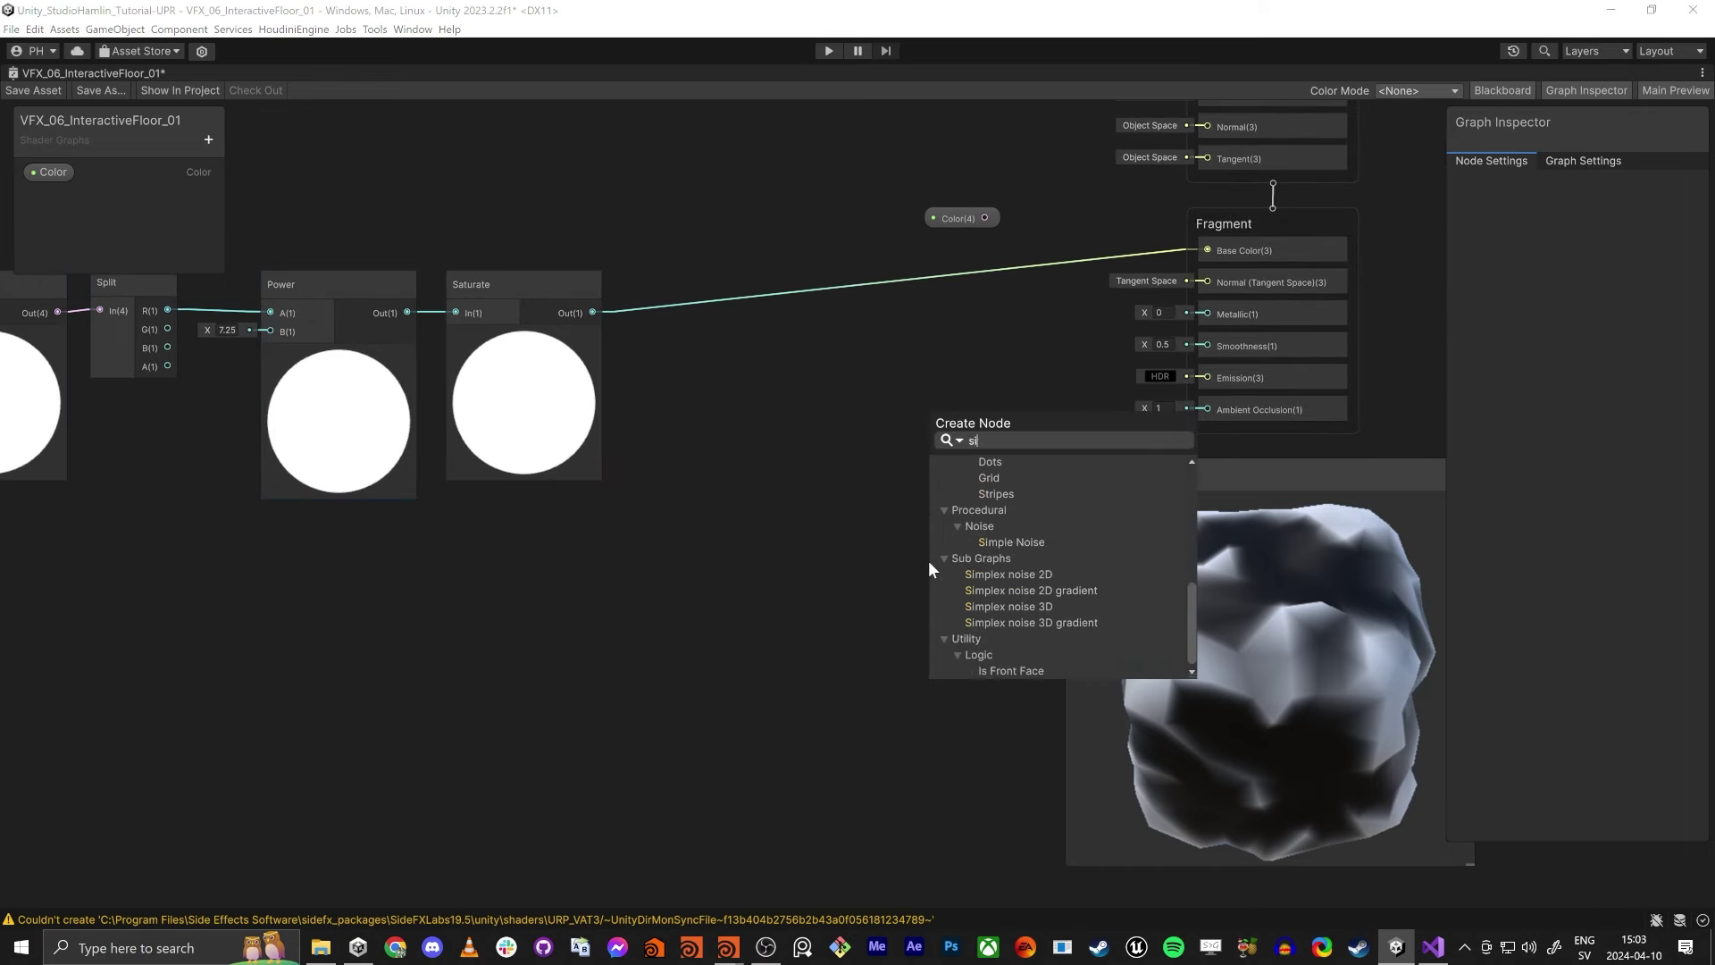
{"action": "type", "text": "mple"}
{"action": "key", "text": "Return"}
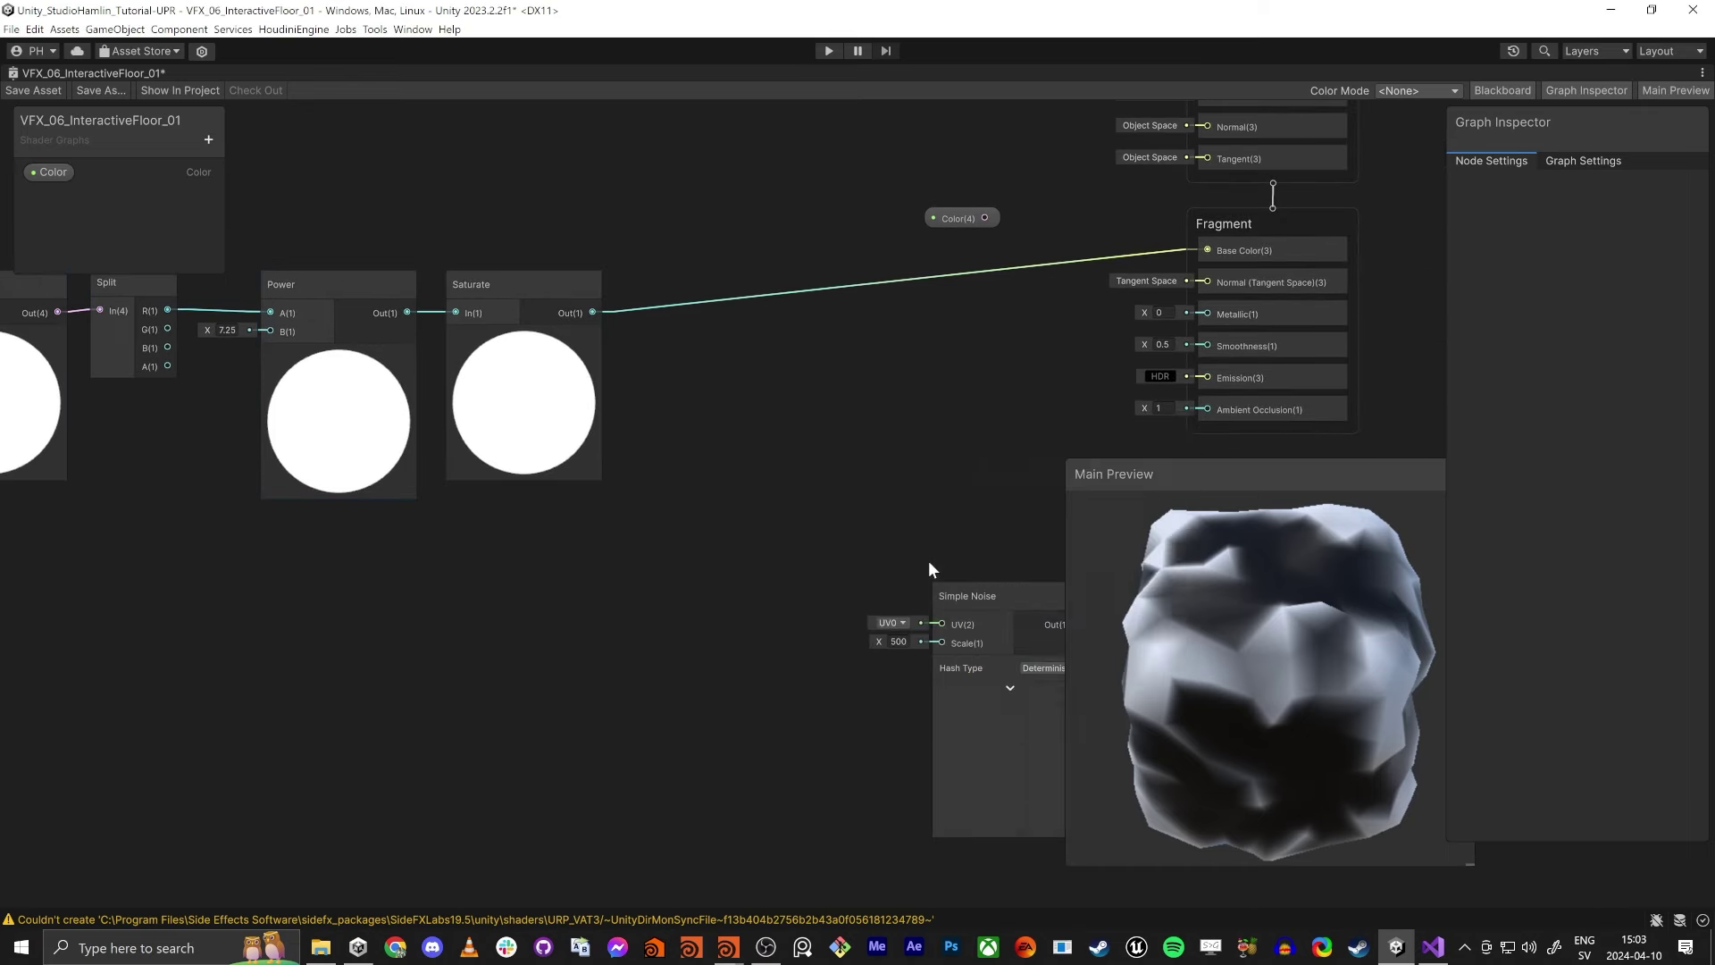
{"action": "left_click_drag", "start_coordinate": [990, 599], "coordinate": [491, 106]}
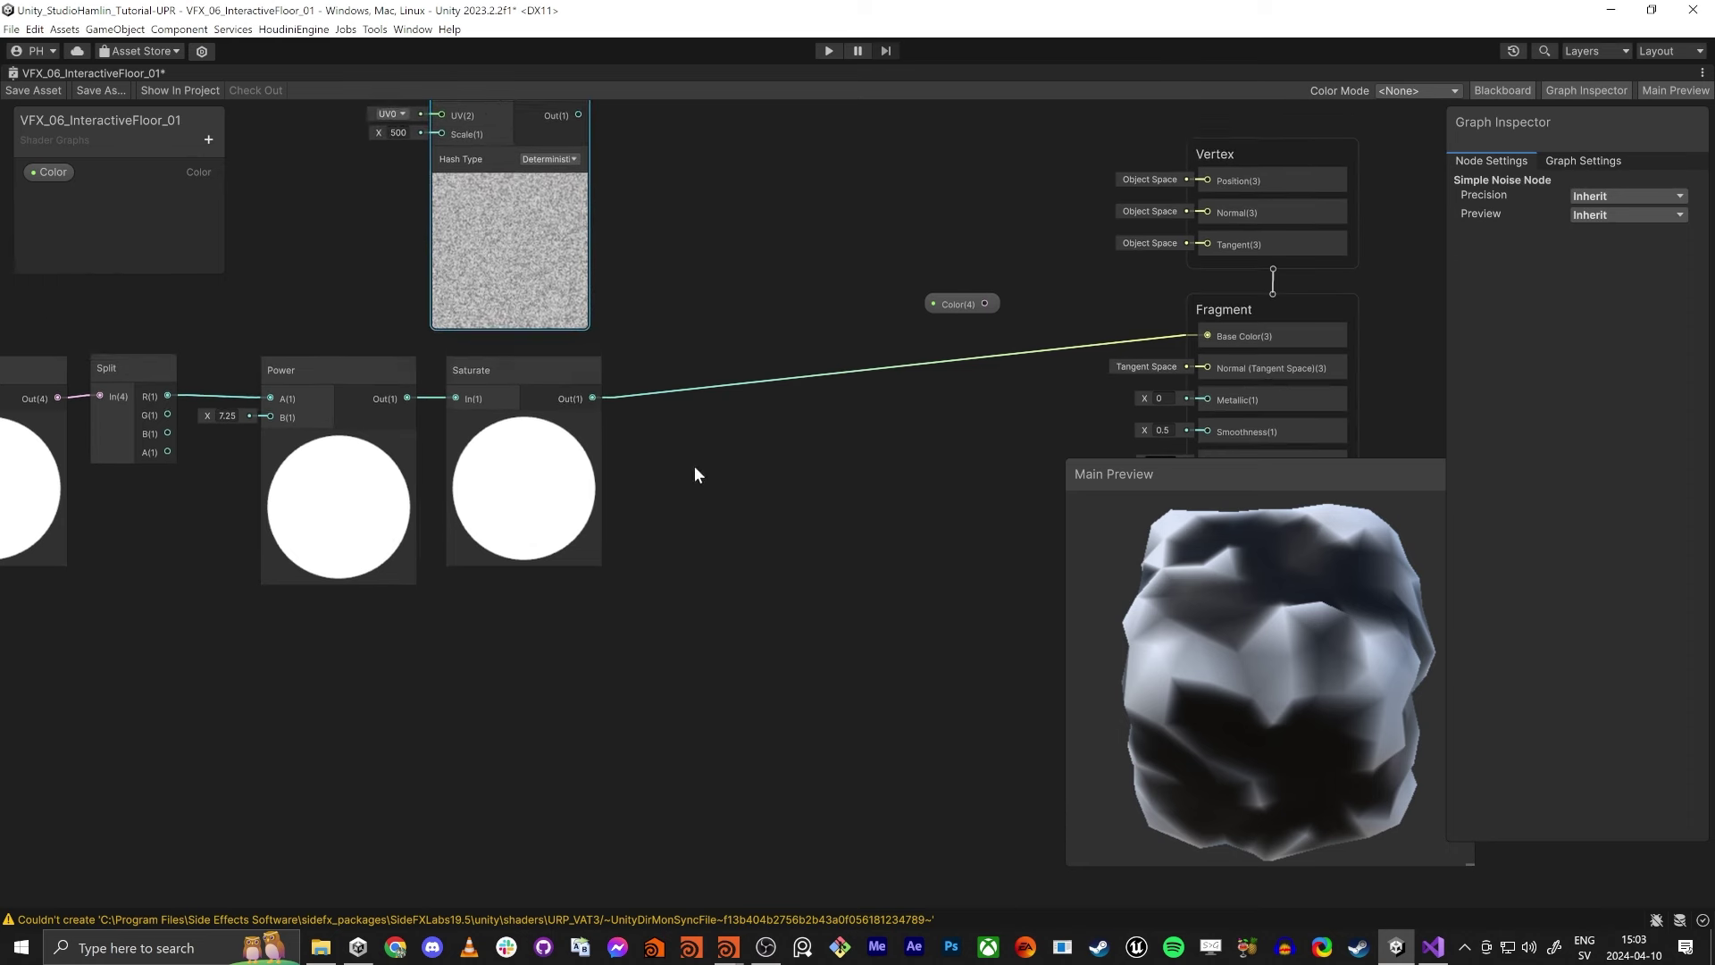
{"action": "left_click_drag", "start_coordinate": [566, 271], "coordinate": [485, 256]}
Add a Multiply node between the Simple Noise node and the Fragment block.
{"action": "left_click", "coordinate": [729, 379]}
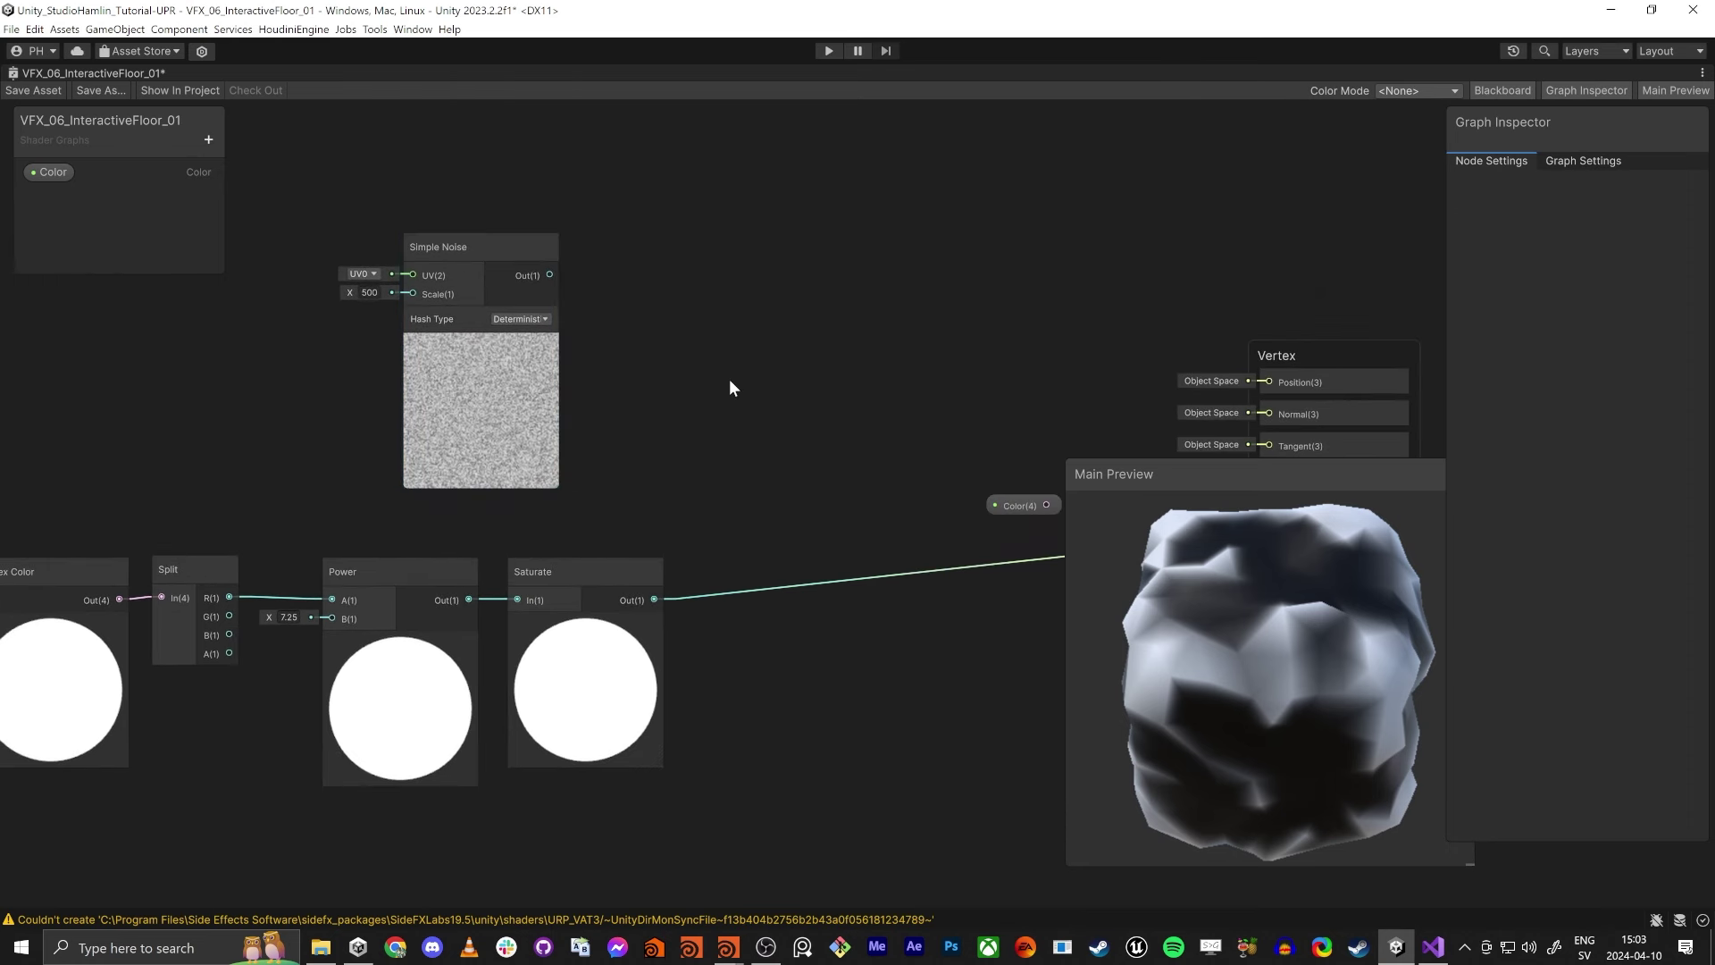
{"action": "key", "text": "space"}
{"action": "type", "text": "ml"}
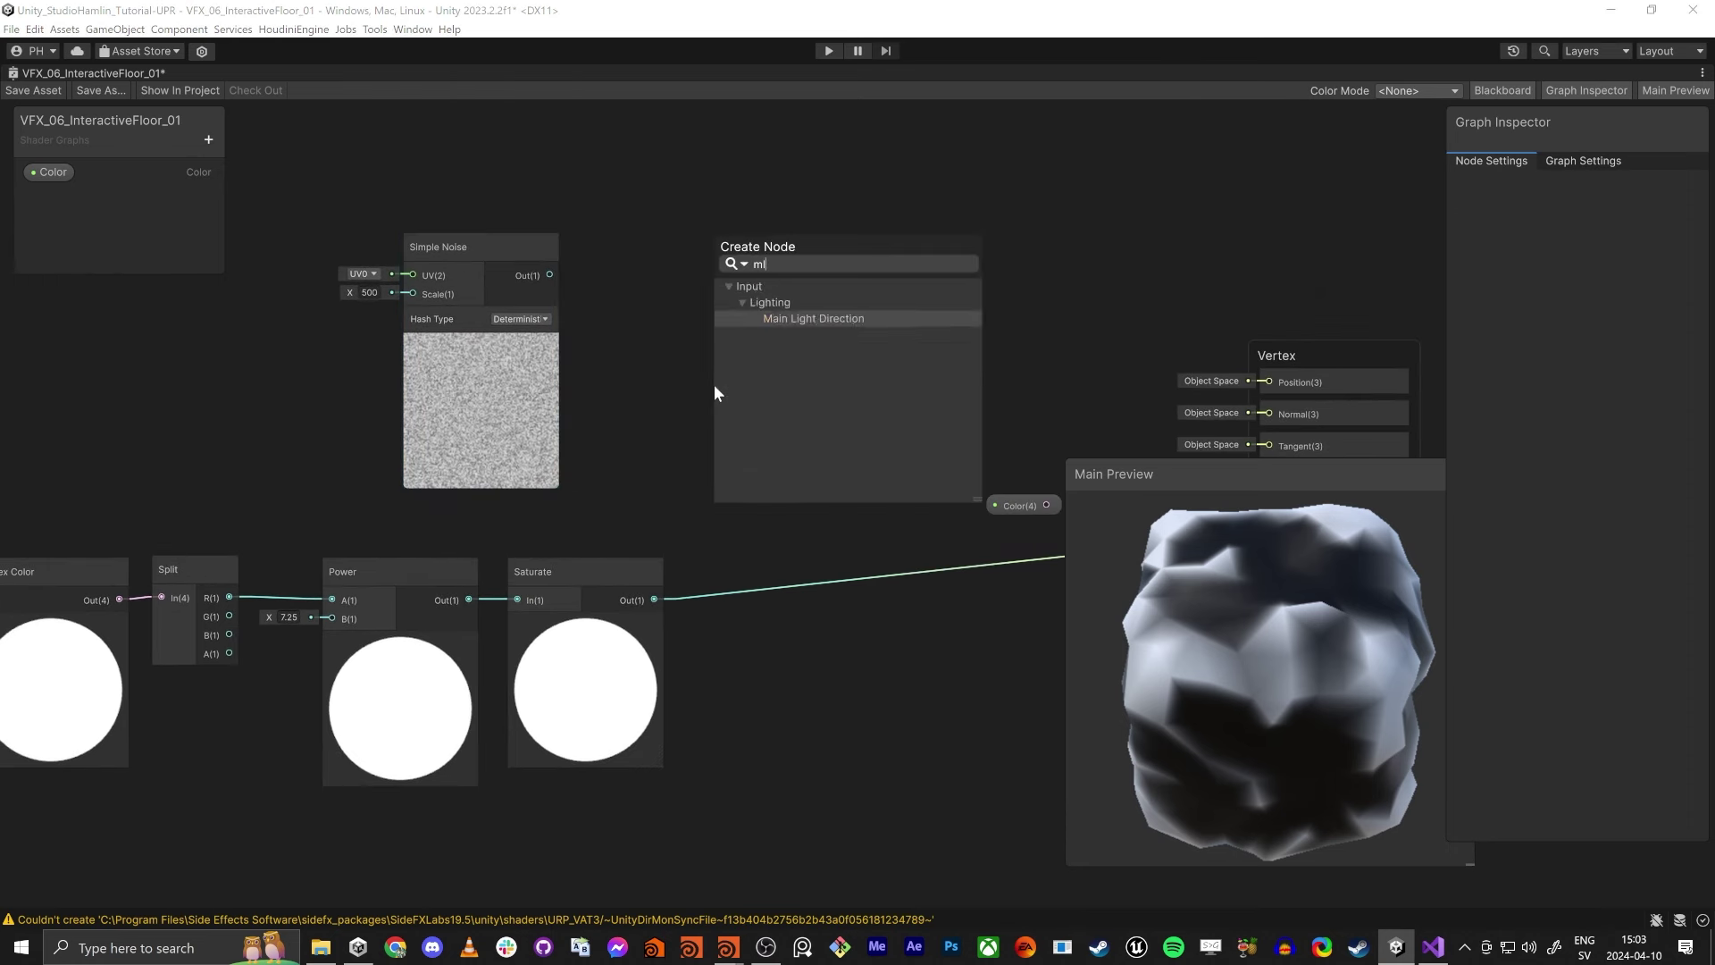
{"action": "key", "text": "BackSpace"}
{"action": "type", "text": "ul"}
{"action": "key", "text": "Return"}
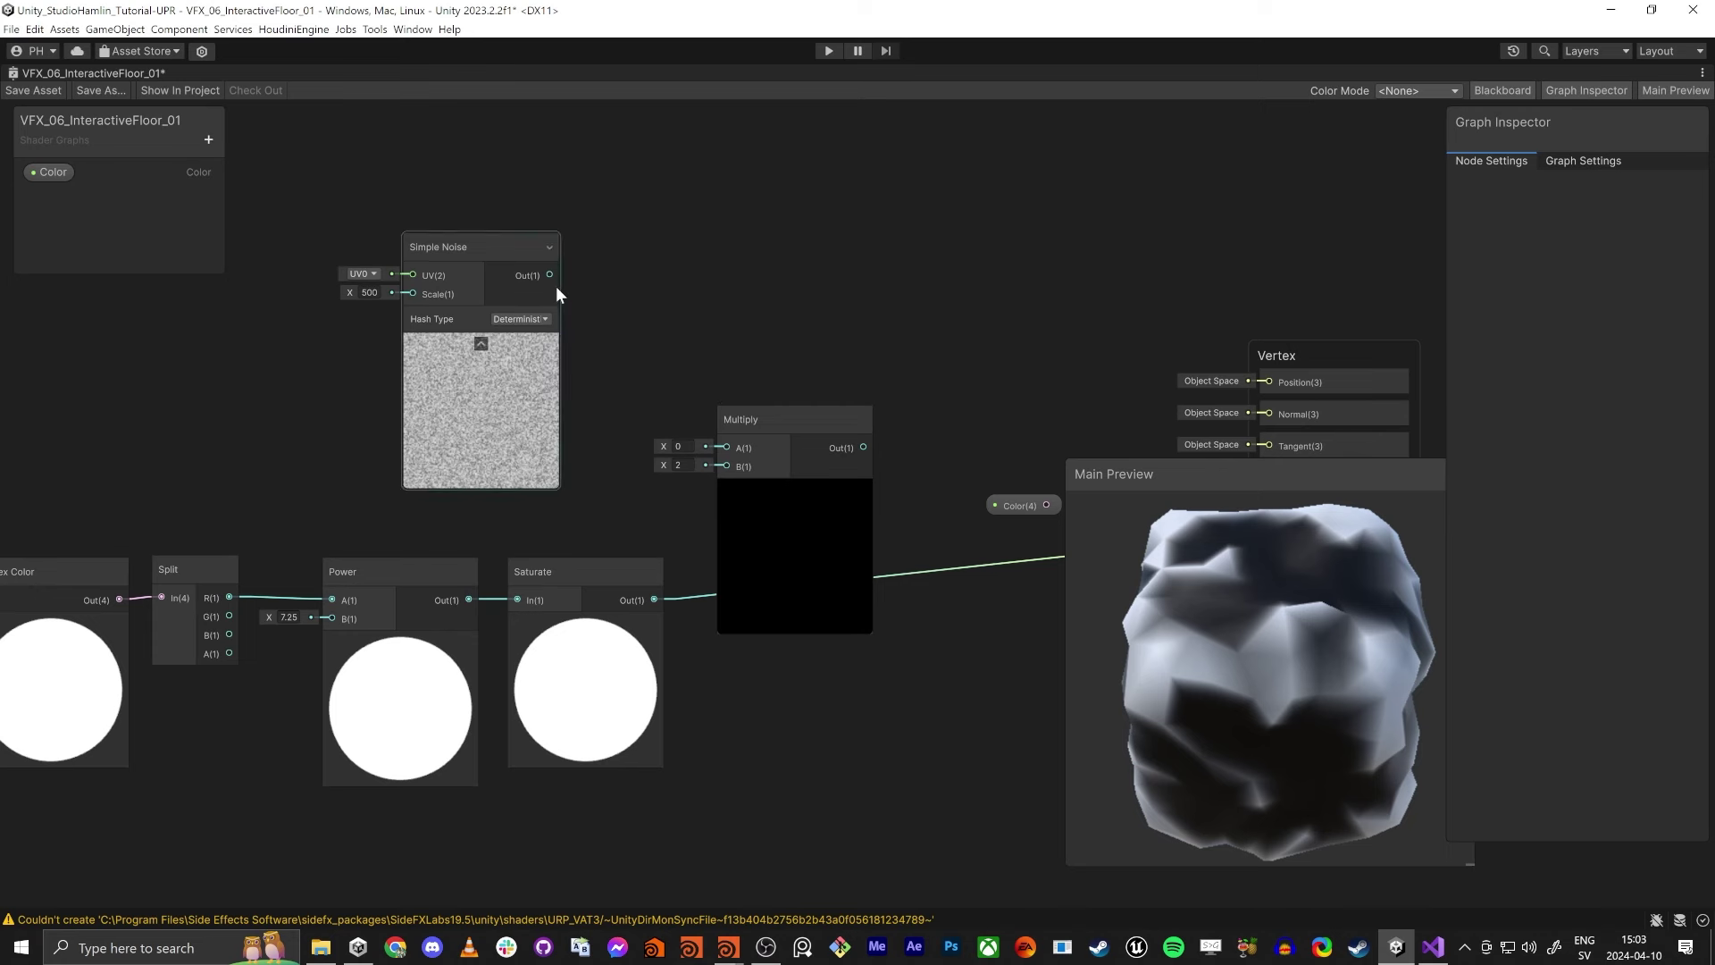
Connect Simple Noise to Multiply's A input, Saturate to its B input and Multiply's output to Base Color.
{"action": "left_click", "coordinate": [732, 446]}
{"action": "left_click_drag", "start_coordinate": [727, 446], "coordinate": [563, 281]}
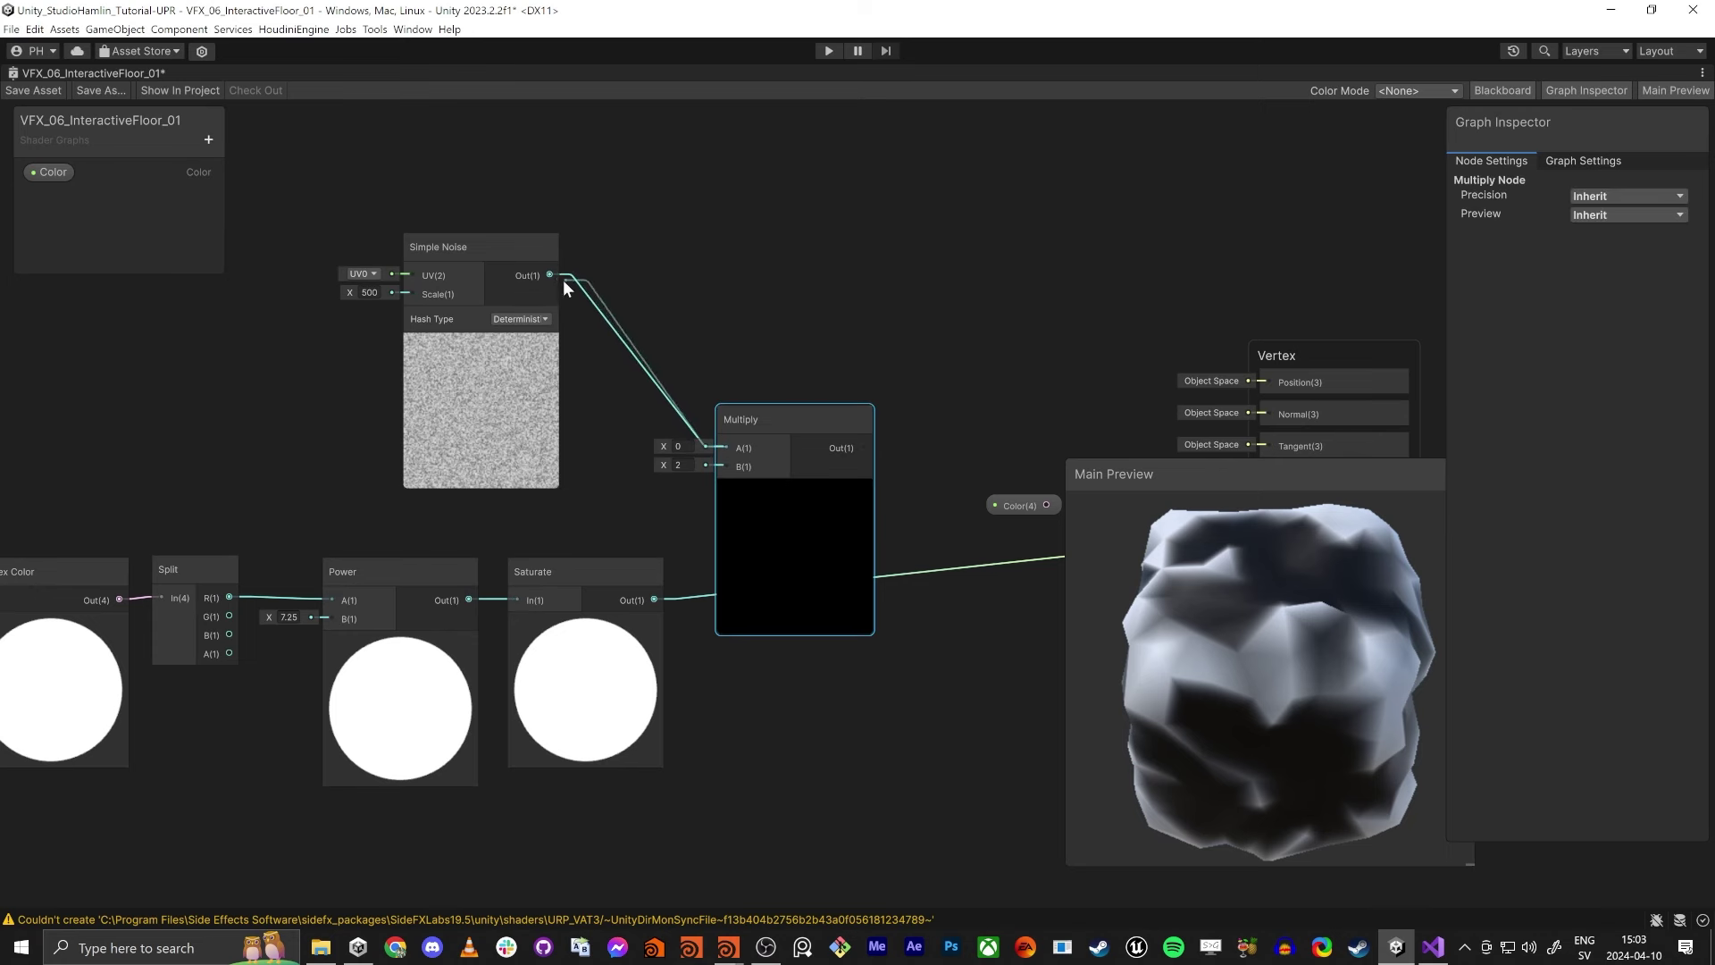
{"action": "left_click_drag", "start_coordinate": [726, 467], "coordinate": [653, 598]}
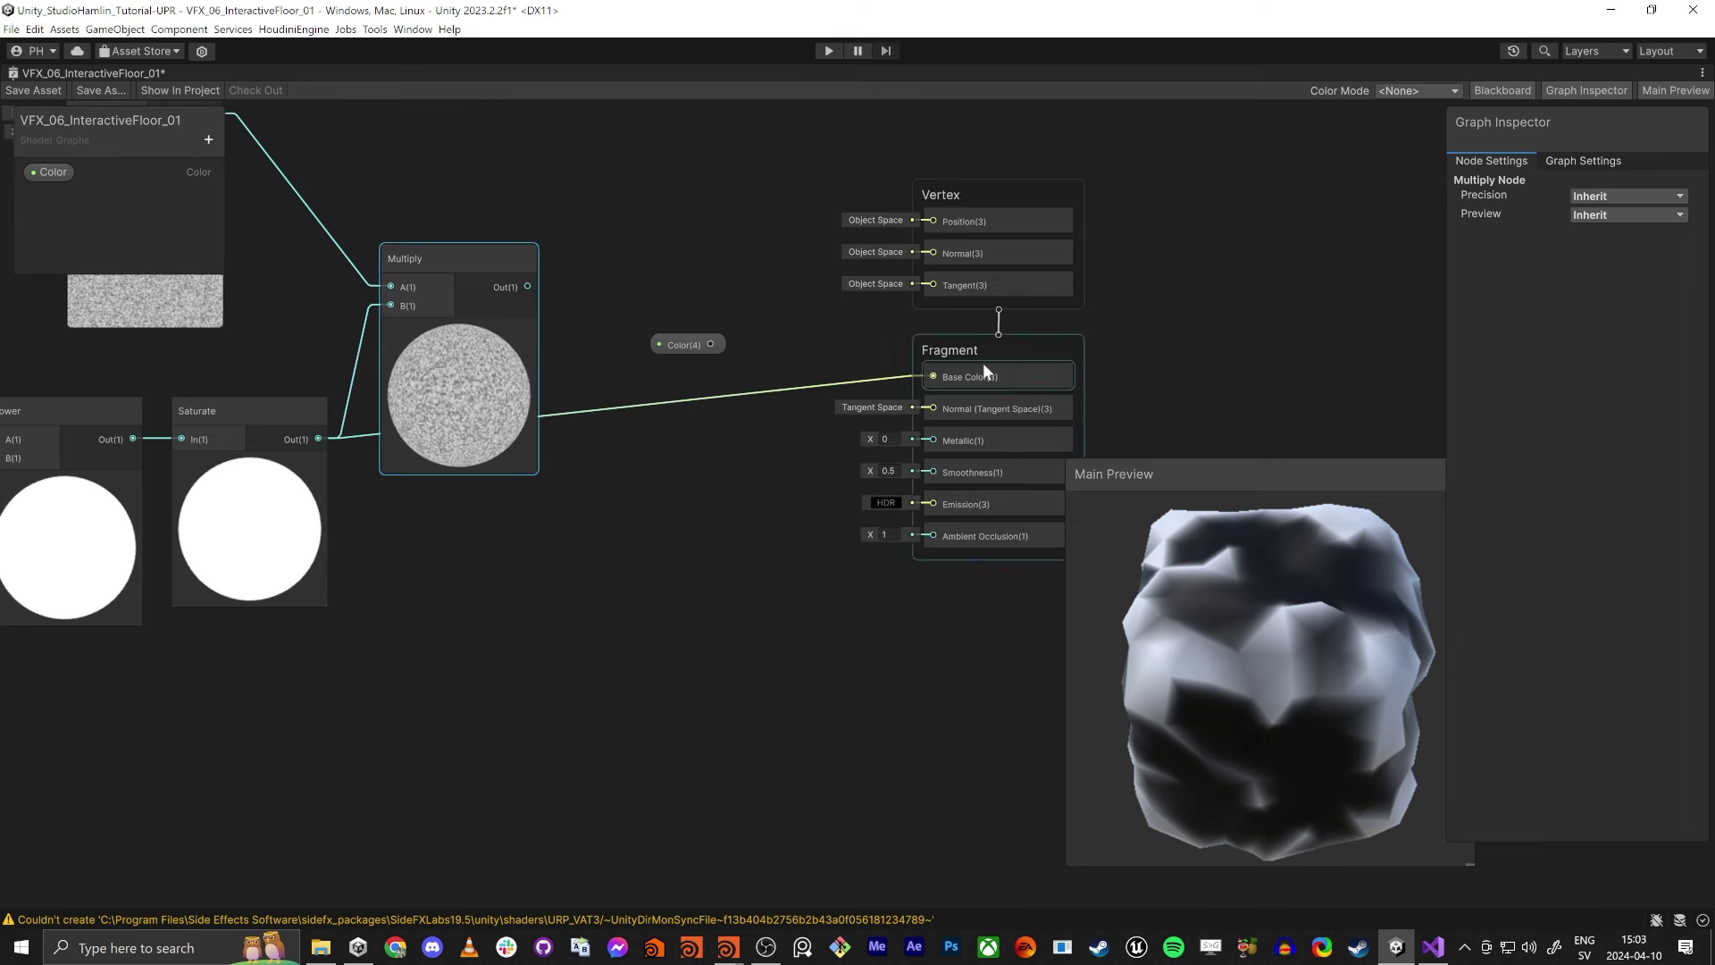
{"action": "left_click_drag", "start_coordinate": [932, 375], "coordinate": [556, 369]}
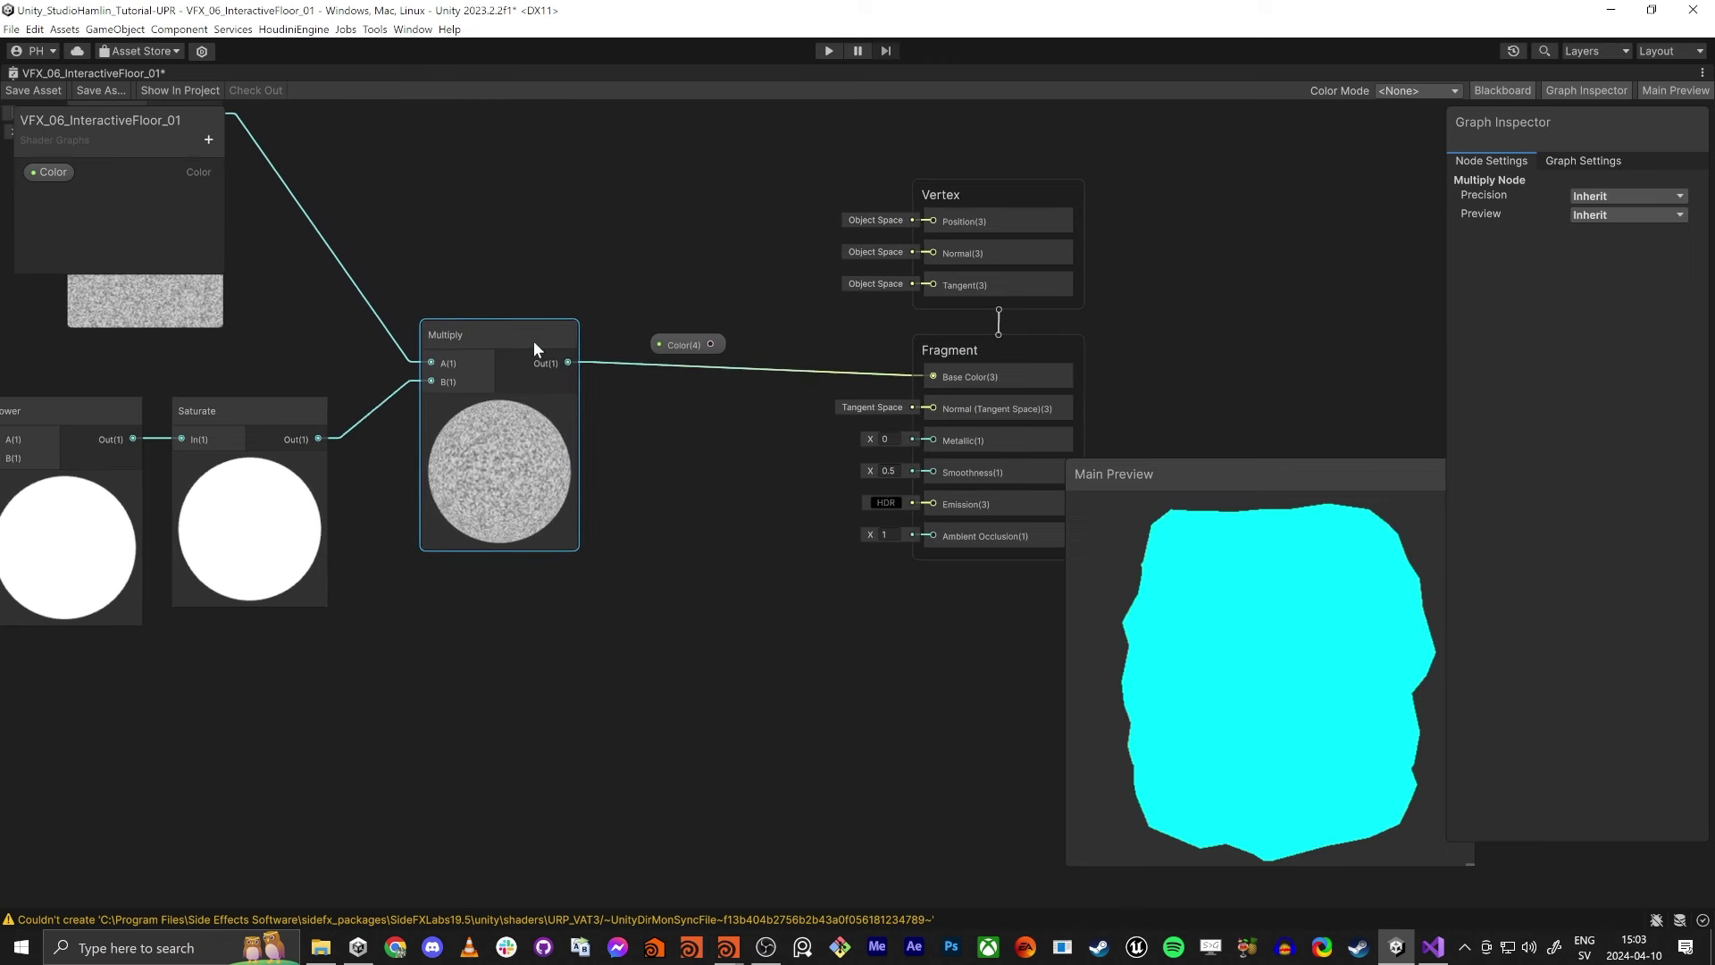
{"action": "left_click_drag", "start_coordinate": [1260, 689], "coordinate": [695, 584]}
Add a Remap node and wire it between the Multiply output and Base Color.
{"action": "left_click", "coordinate": [663, 539]}
{"action": "key", "text": "space"}
{"action": "type", "text": "remap"}
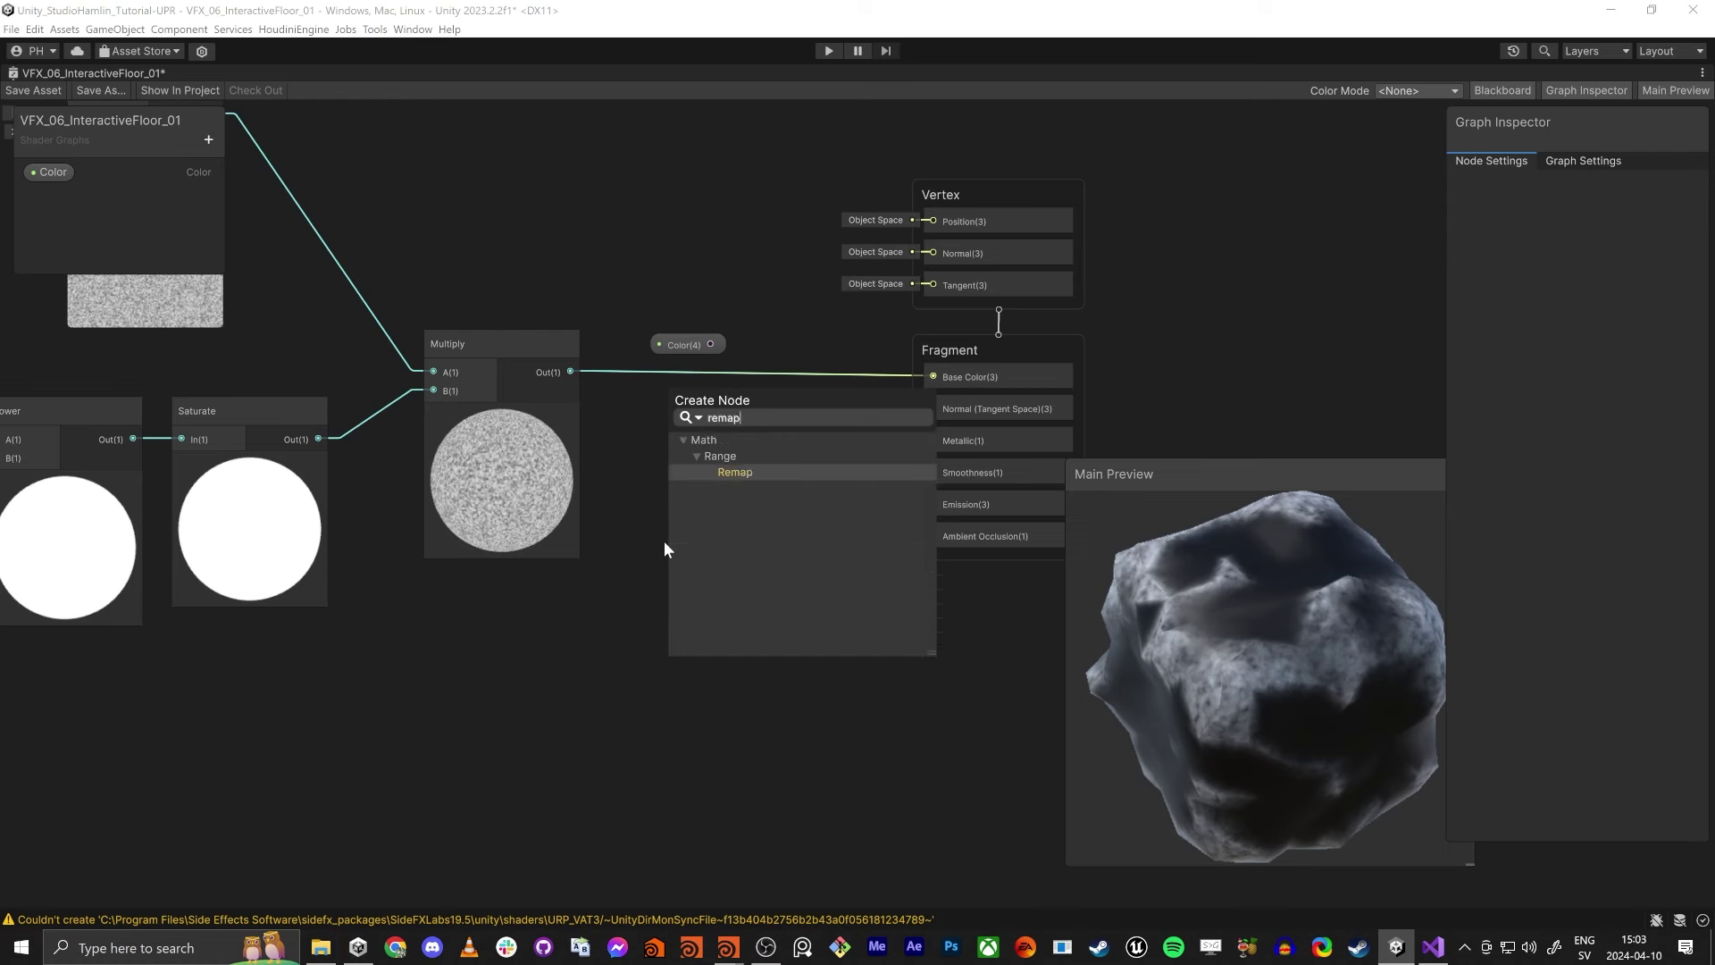
{"action": "key", "text": "Return"}
{"action": "left_click_drag", "start_coordinate": [570, 370], "coordinate": [681, 602]}
{"action": "left_click_drag", "start_coordinate": [818, 602], "coordinate": [933, 377]}
{"action": "left_click_drag", "start_coordinate": [699, 568], "coordinate": [716, 506]}
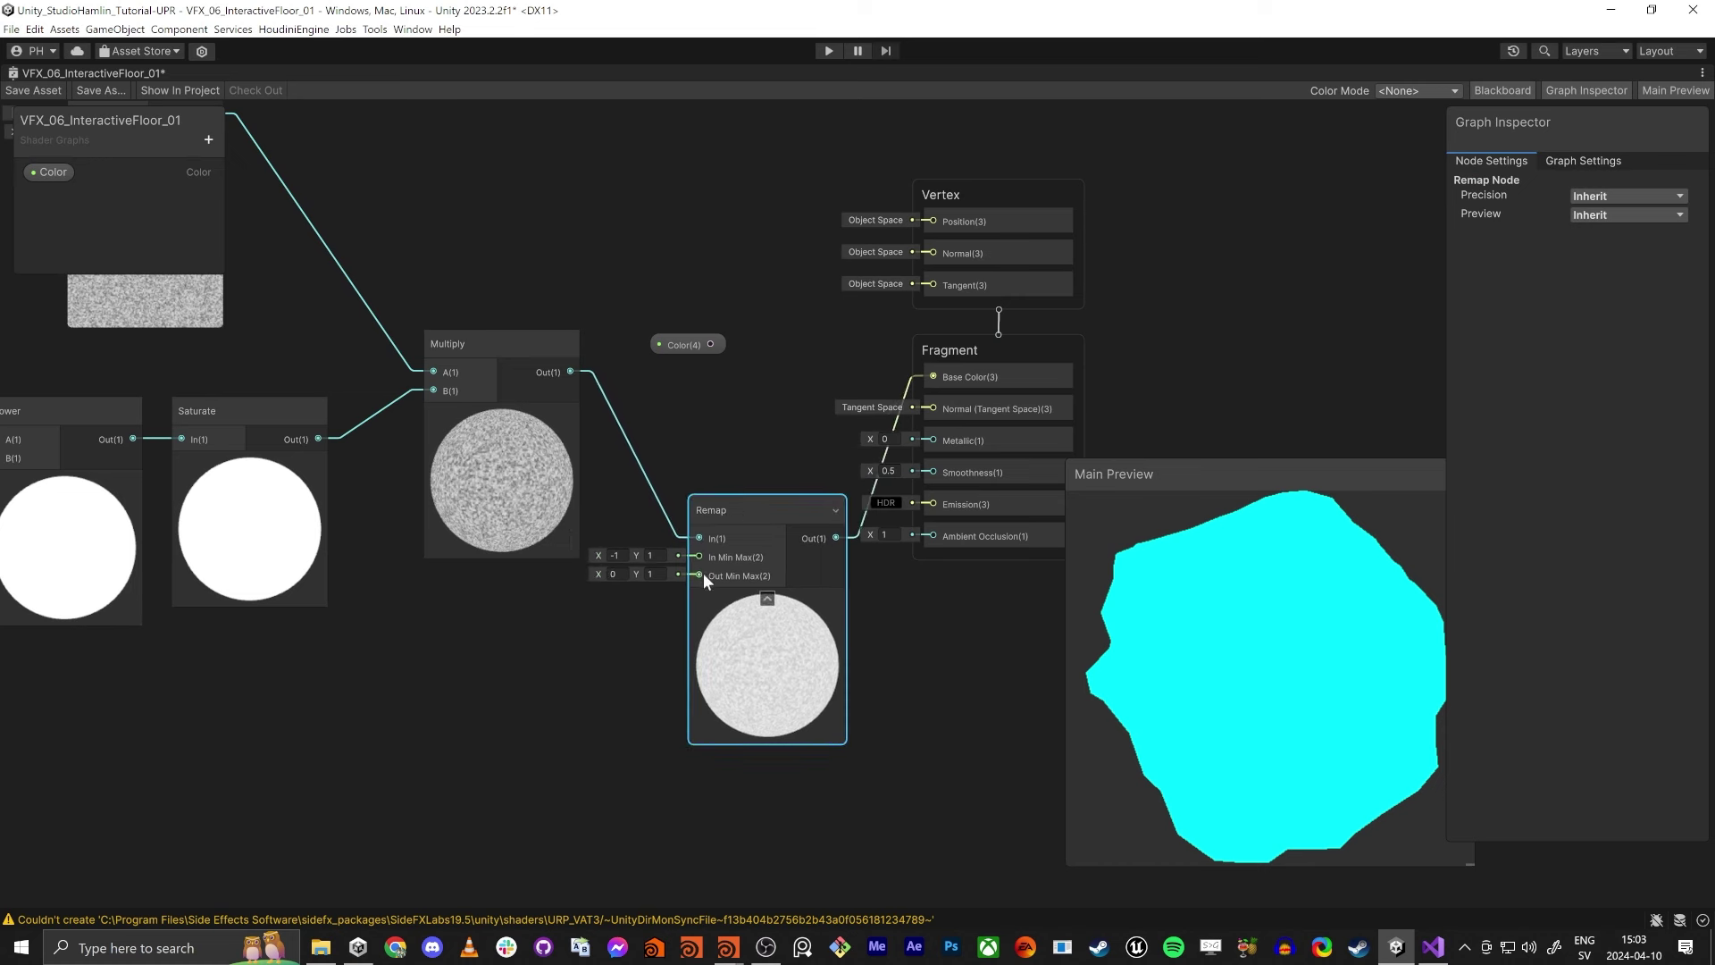
Set the Remap node's In Min Max X to 0 and move the node next to Multiply.
{"action": "type", "text": "0"}
{"action": "left_click", "coordinate": [613, 555]}
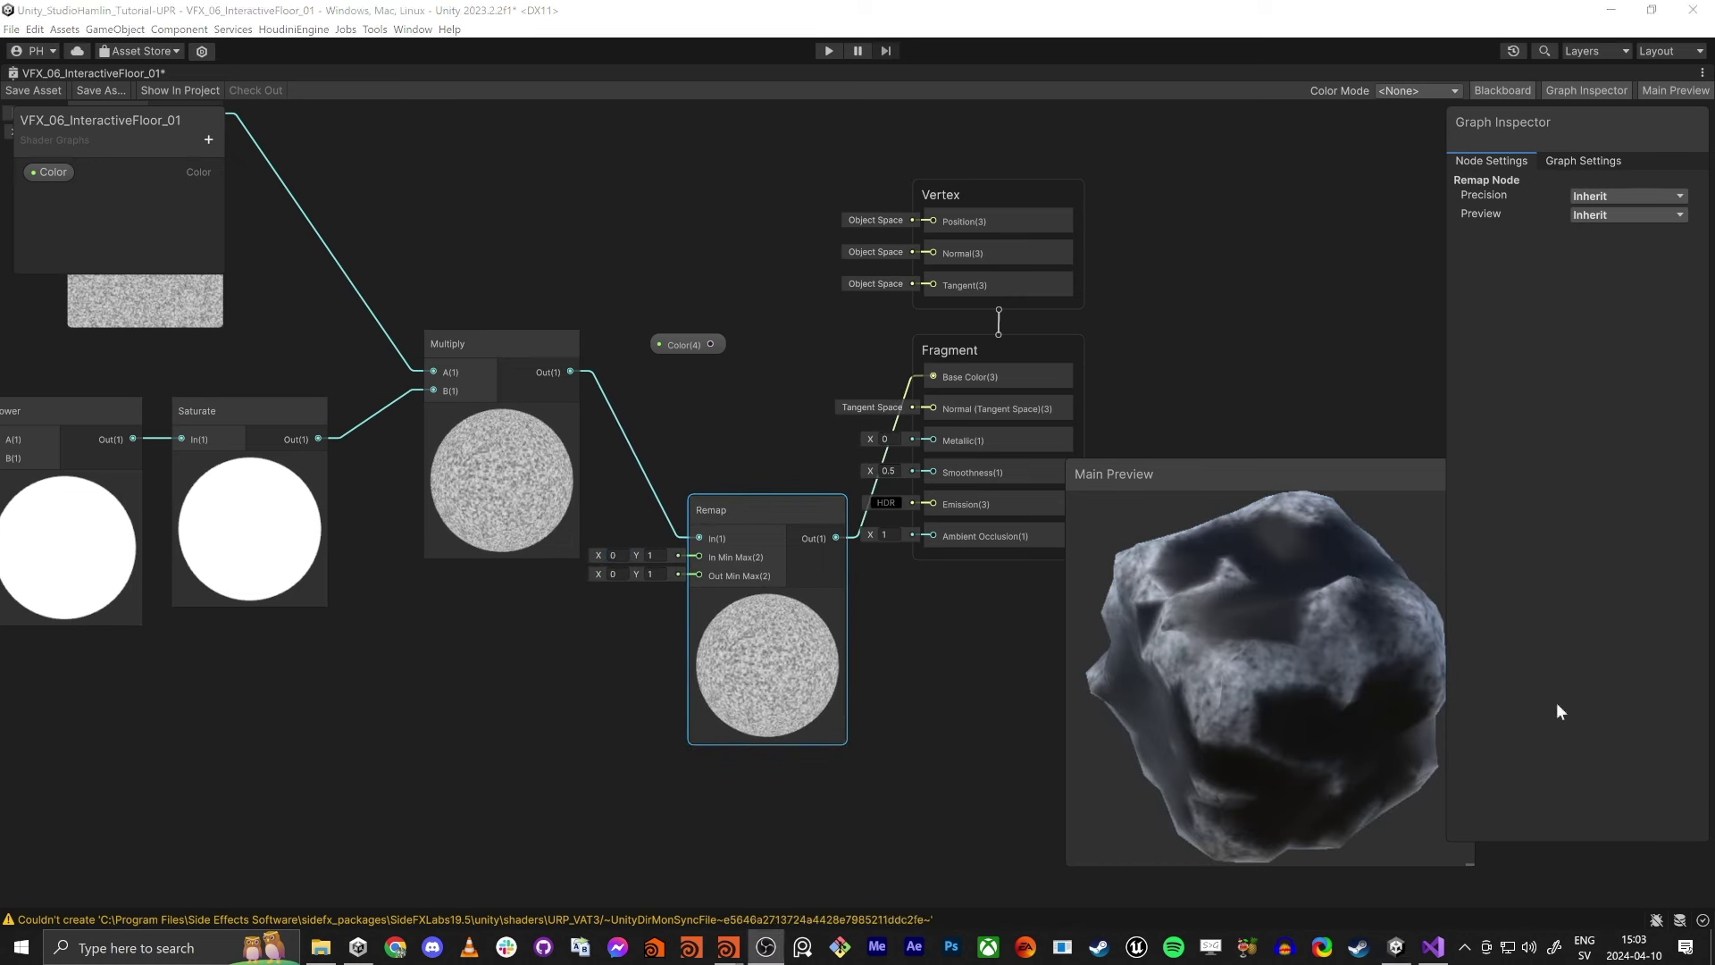
{"action": "left_click_drag", "start_coordinate": [741, 494], "coordinate": [692, 375]}
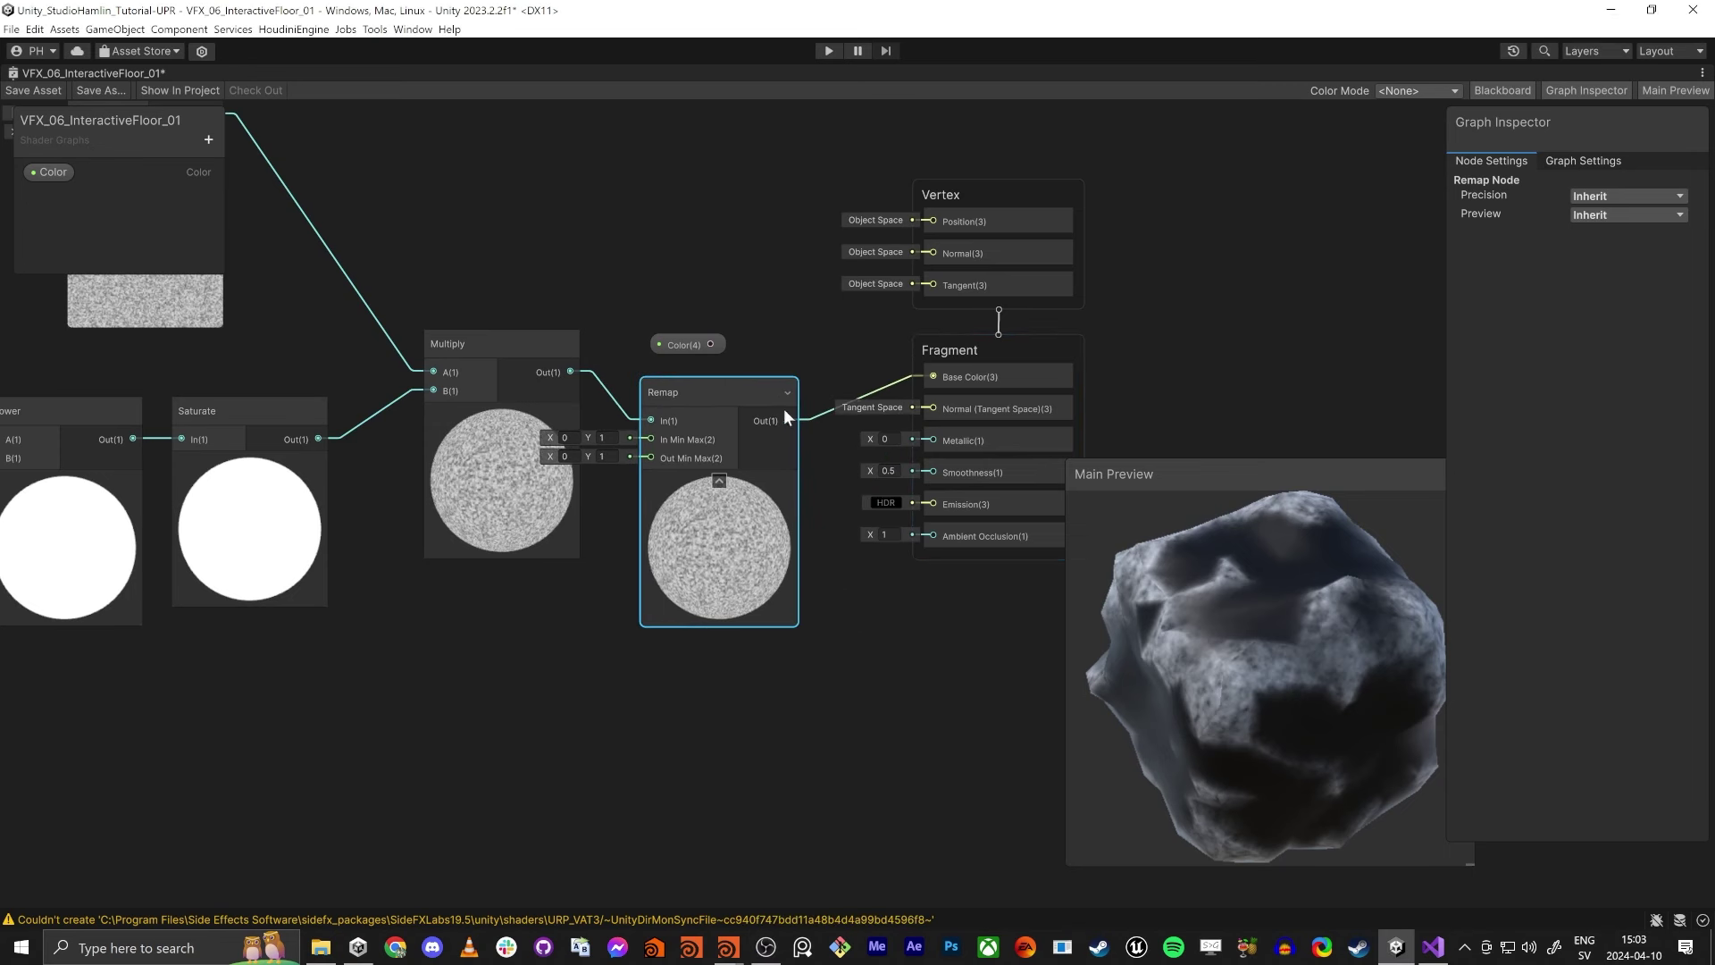
Connect the Remap output to Smoothness and delete its link to Base Color, moving the Color node clear of the wires.
{"action": "left_click_drag", "start_coordinate": [788, 420], "coordinate": [933, 471]}
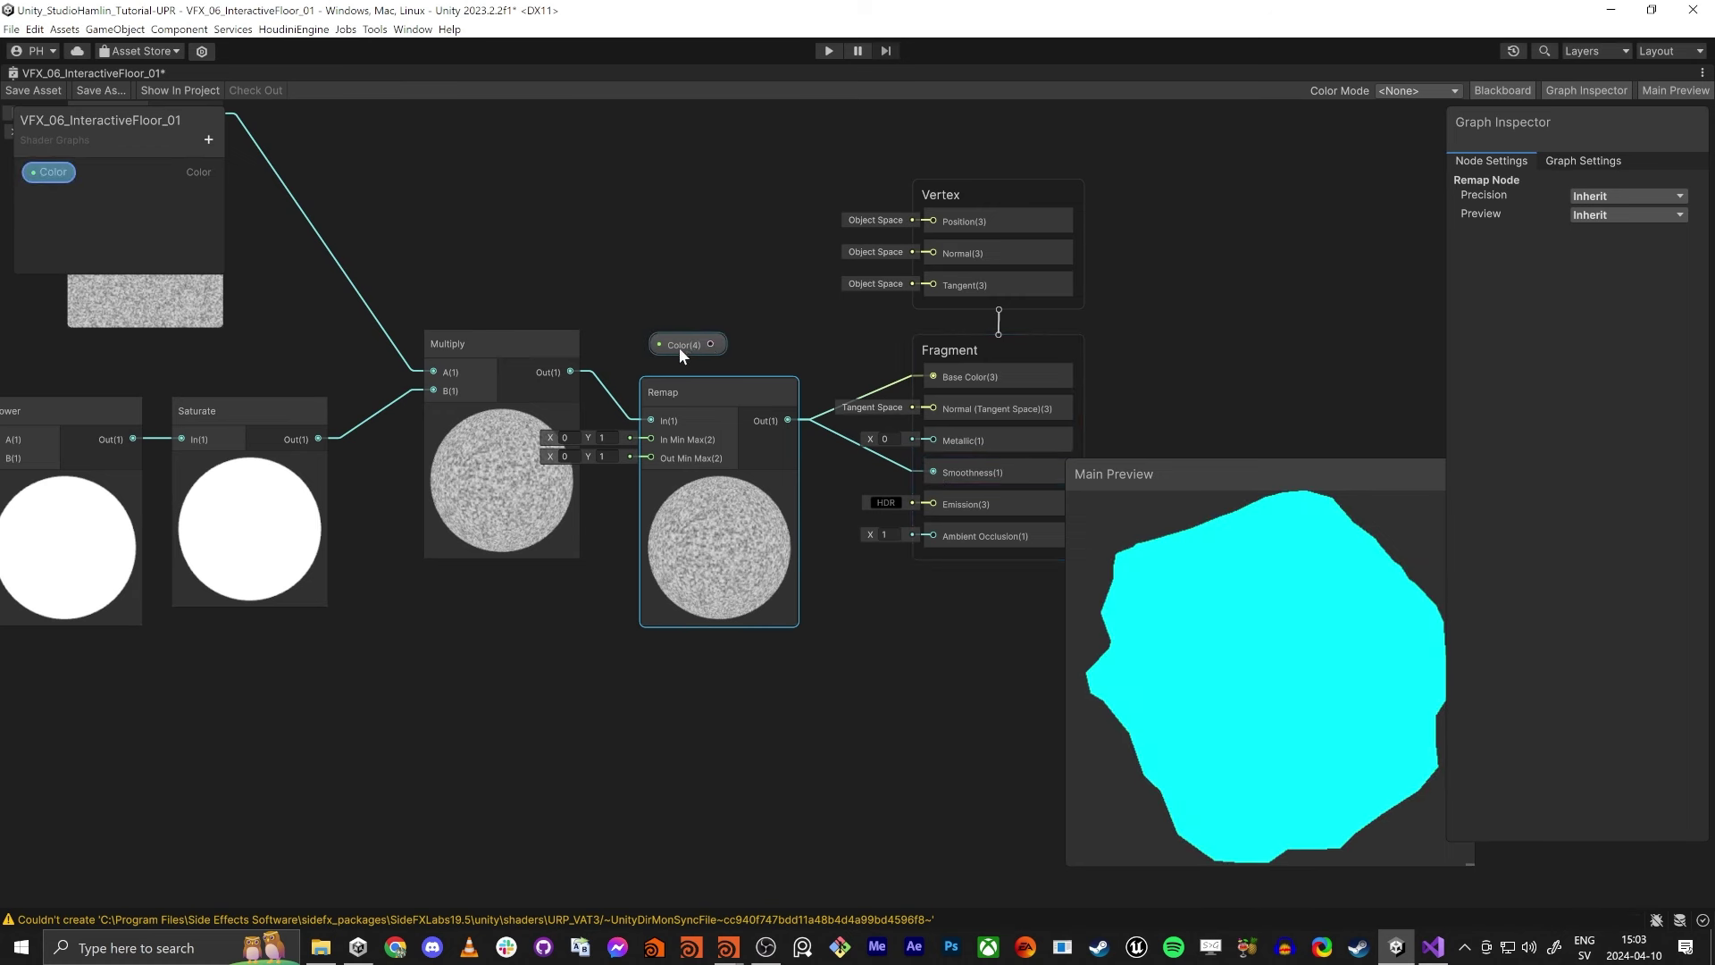
{"action": "left_click_drag", "start_coordinate": [706, 344], "coordinate": [745, 310]}
{"action": "left_click_drag", "start_coordinate": [870, 345], "coordinate": [890, 366]}
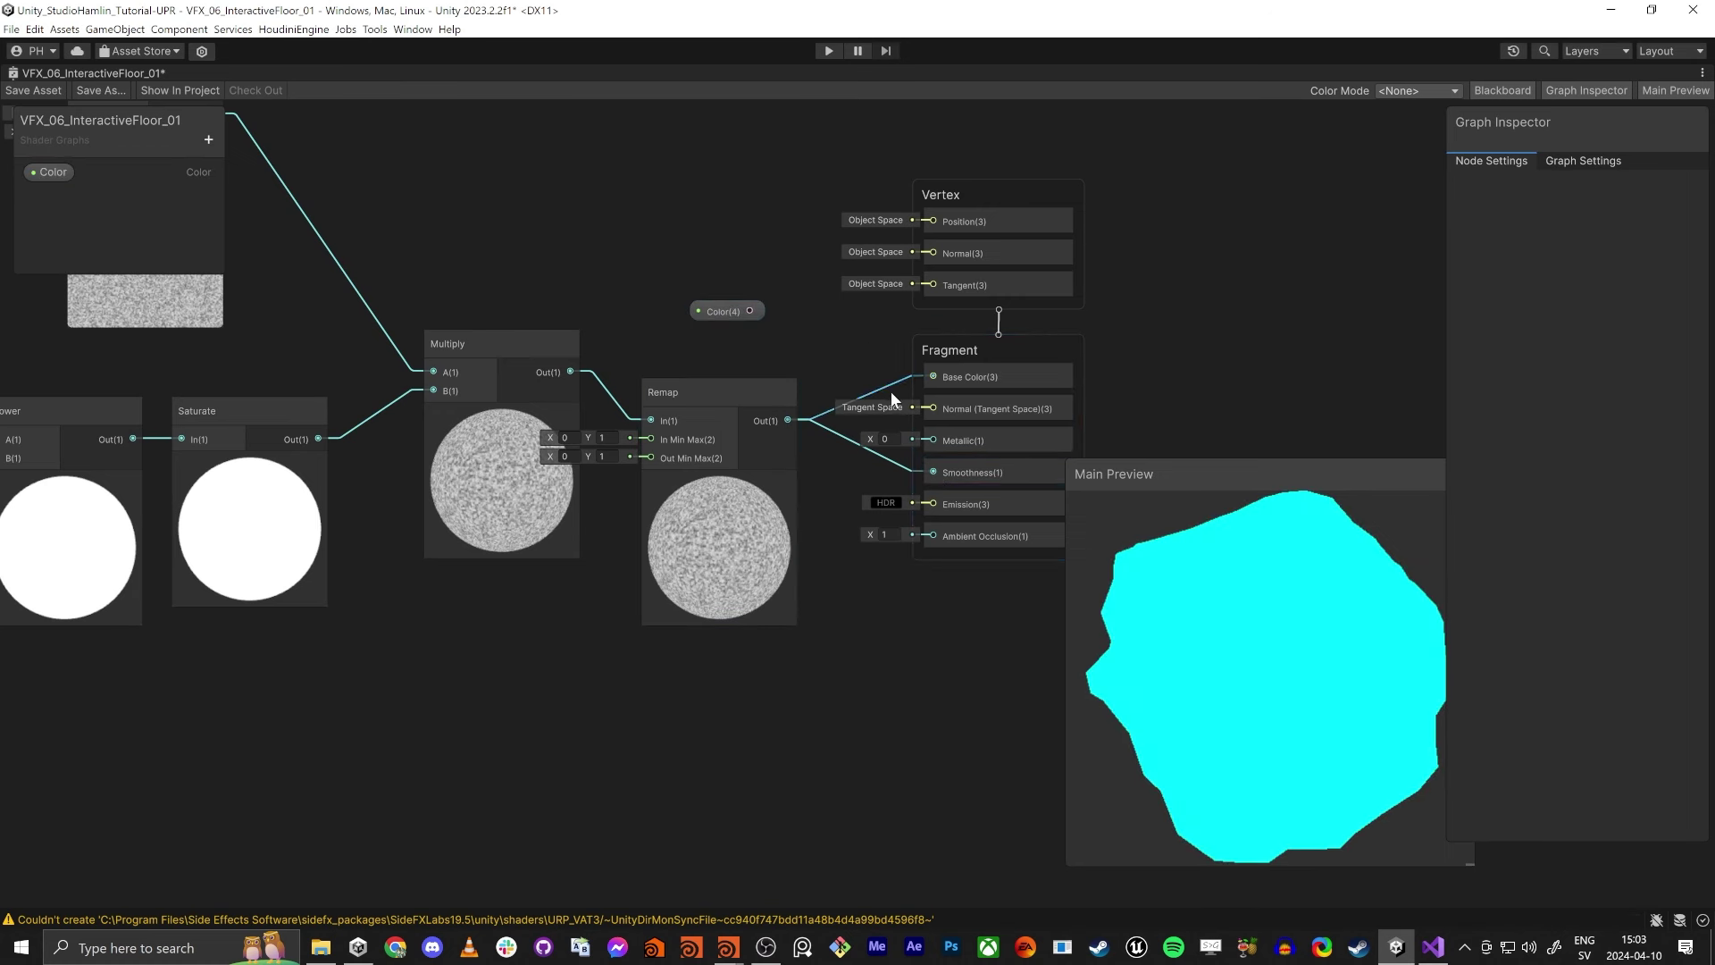
{"action": "key", "text": "Delete"}
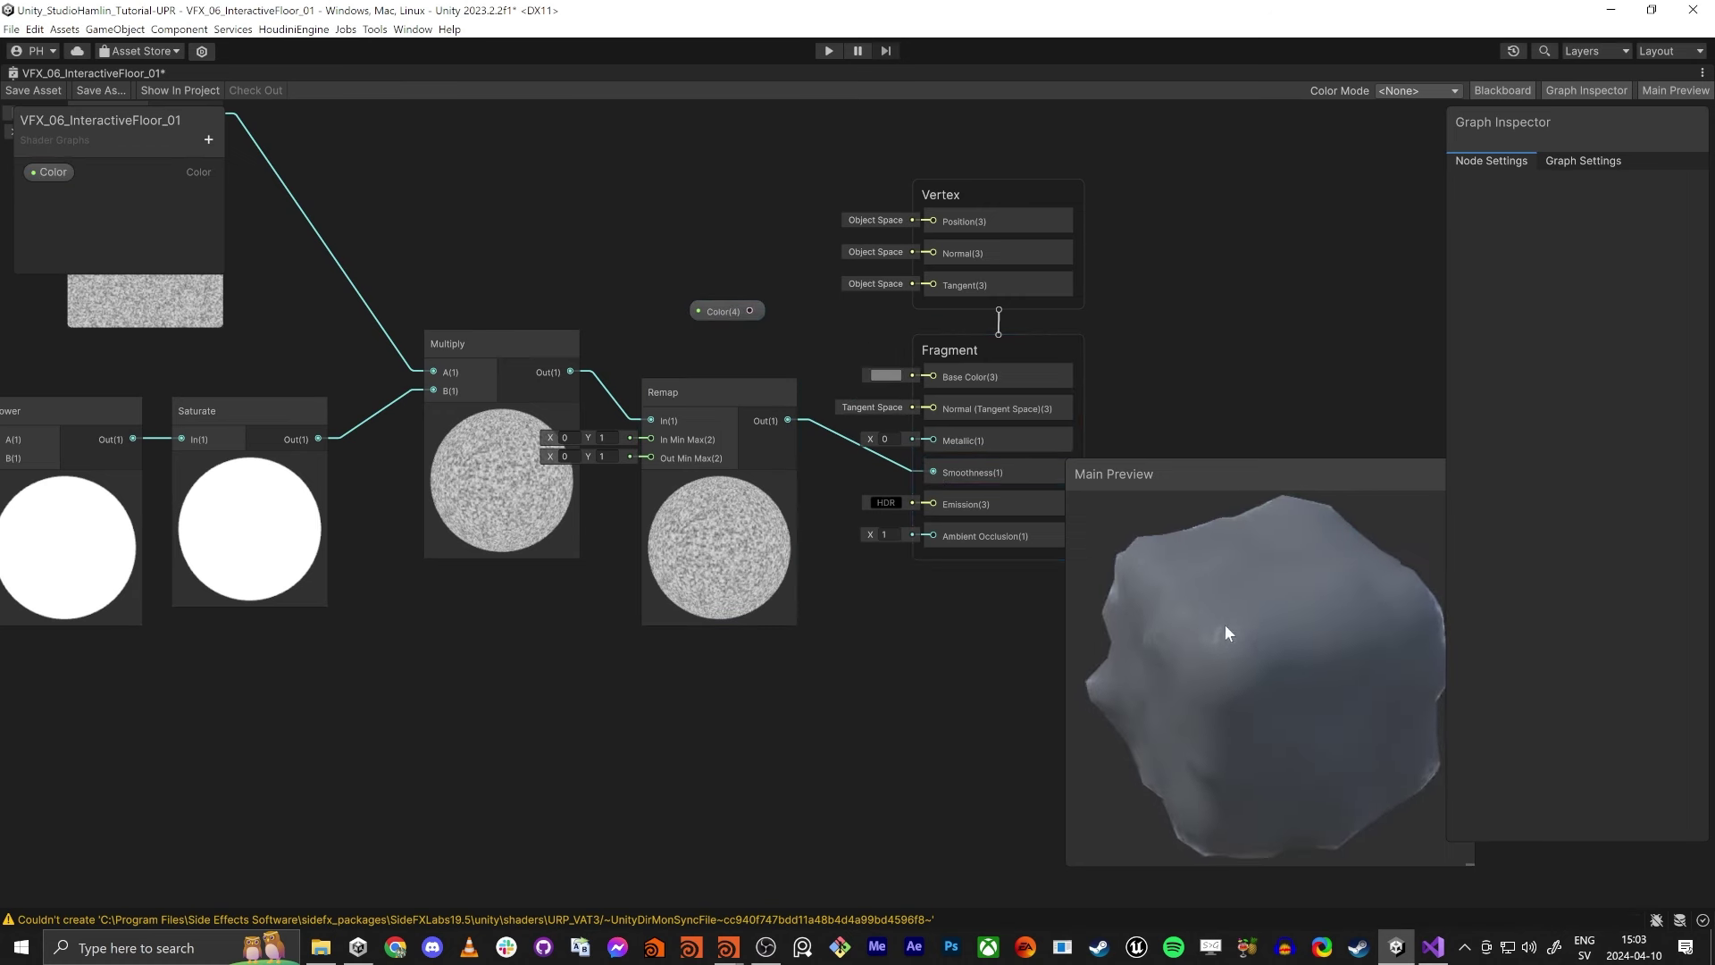
{"action": "left_click_drag", "start_coordinate": [1226, 631], "coordinate": [1233, 662]}
Set the Simple Noise scale to 100 and check the reflections on the preview mesh.
{"action": "middle_click_drag", "start_coordinate": [412, 222], "coordinate": [693, 398]}
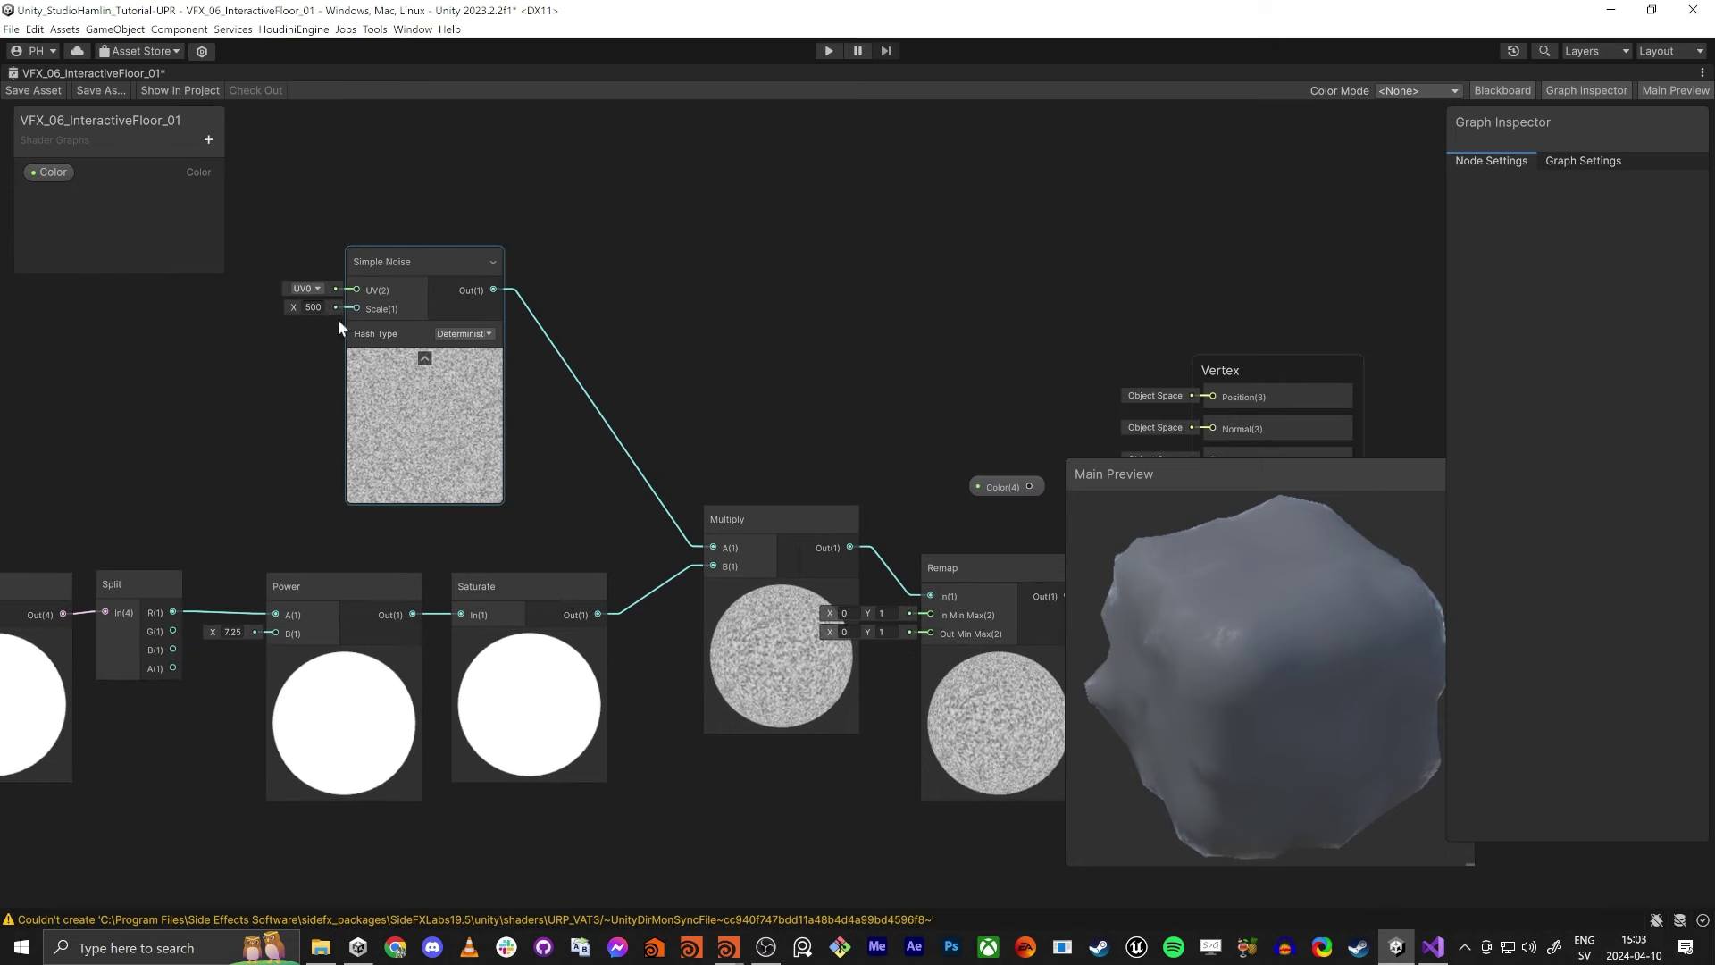
{"action": "type", "text": "100"}
{"action": "key", "text": "Return"}
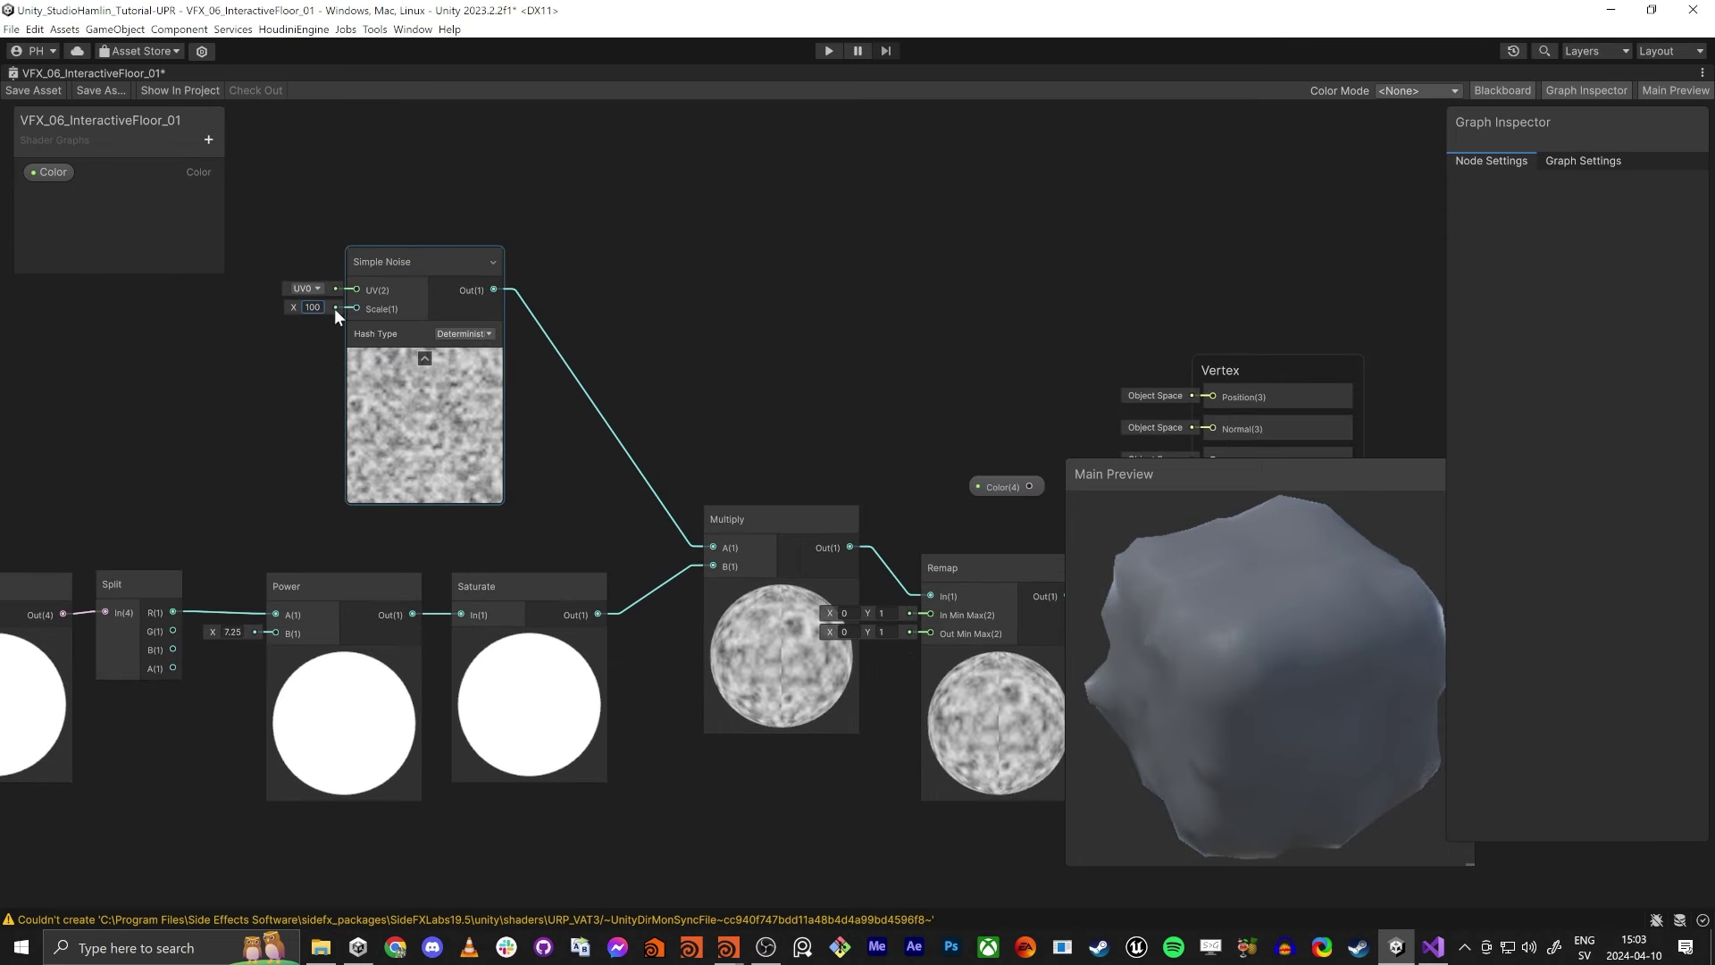
{"action": "mouse_move", "coordinate": [1127, 658]}
{"action": "left_mouse_down"}
{"action": "mouse_move", "coordinate": [1136, 711]}
{"action": "mouse_move", "coordinate": [1106, 654]}
{"action": "left_mouse_up"}
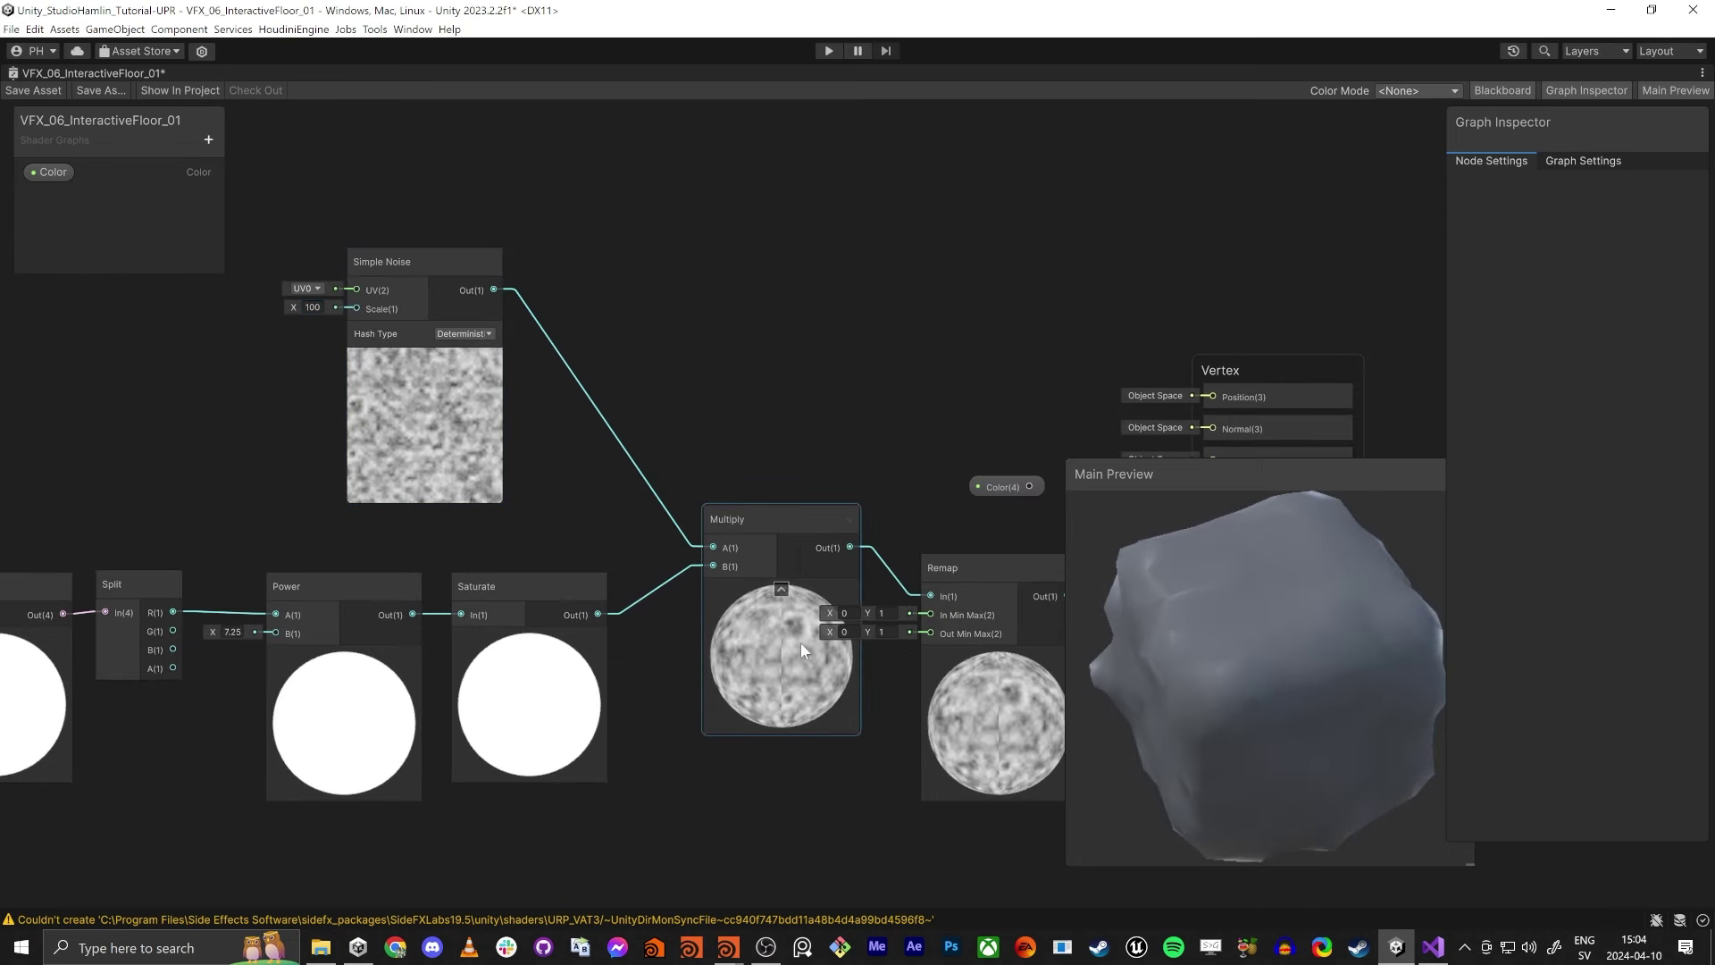
Move the Remap node below the Color node and set its Out Min Max to X 0.36 and Y 0.75.
{"action": "middle_click_drag", "start_coordinate": [886, 511], "coordinate": [754, 341]}
{"action": "left_click_drag", "start_coordinate": [855, 417], "coordinate": [834, 577]}
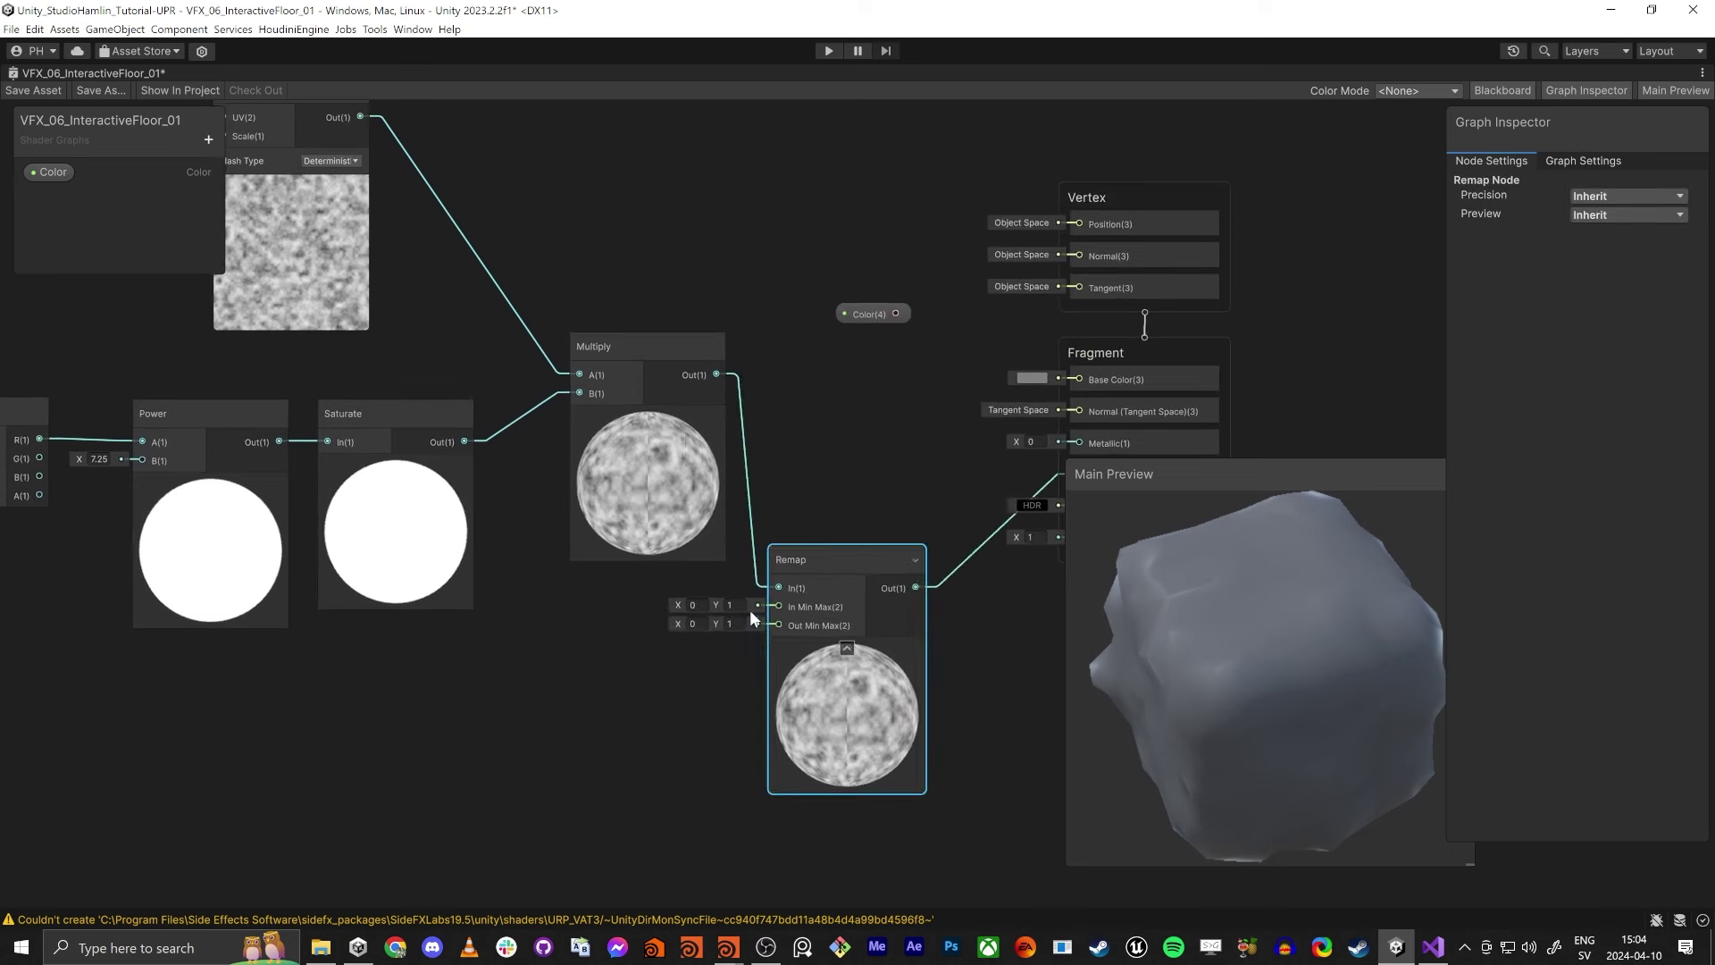
{"action": "scroll", "coordinate": [749, 609], "scroll_direction": "up", "scroll_amount": 7}
{"action": "left_click_drag", "start_coordinate": [566, 636], "coordinate": [672, 633]}
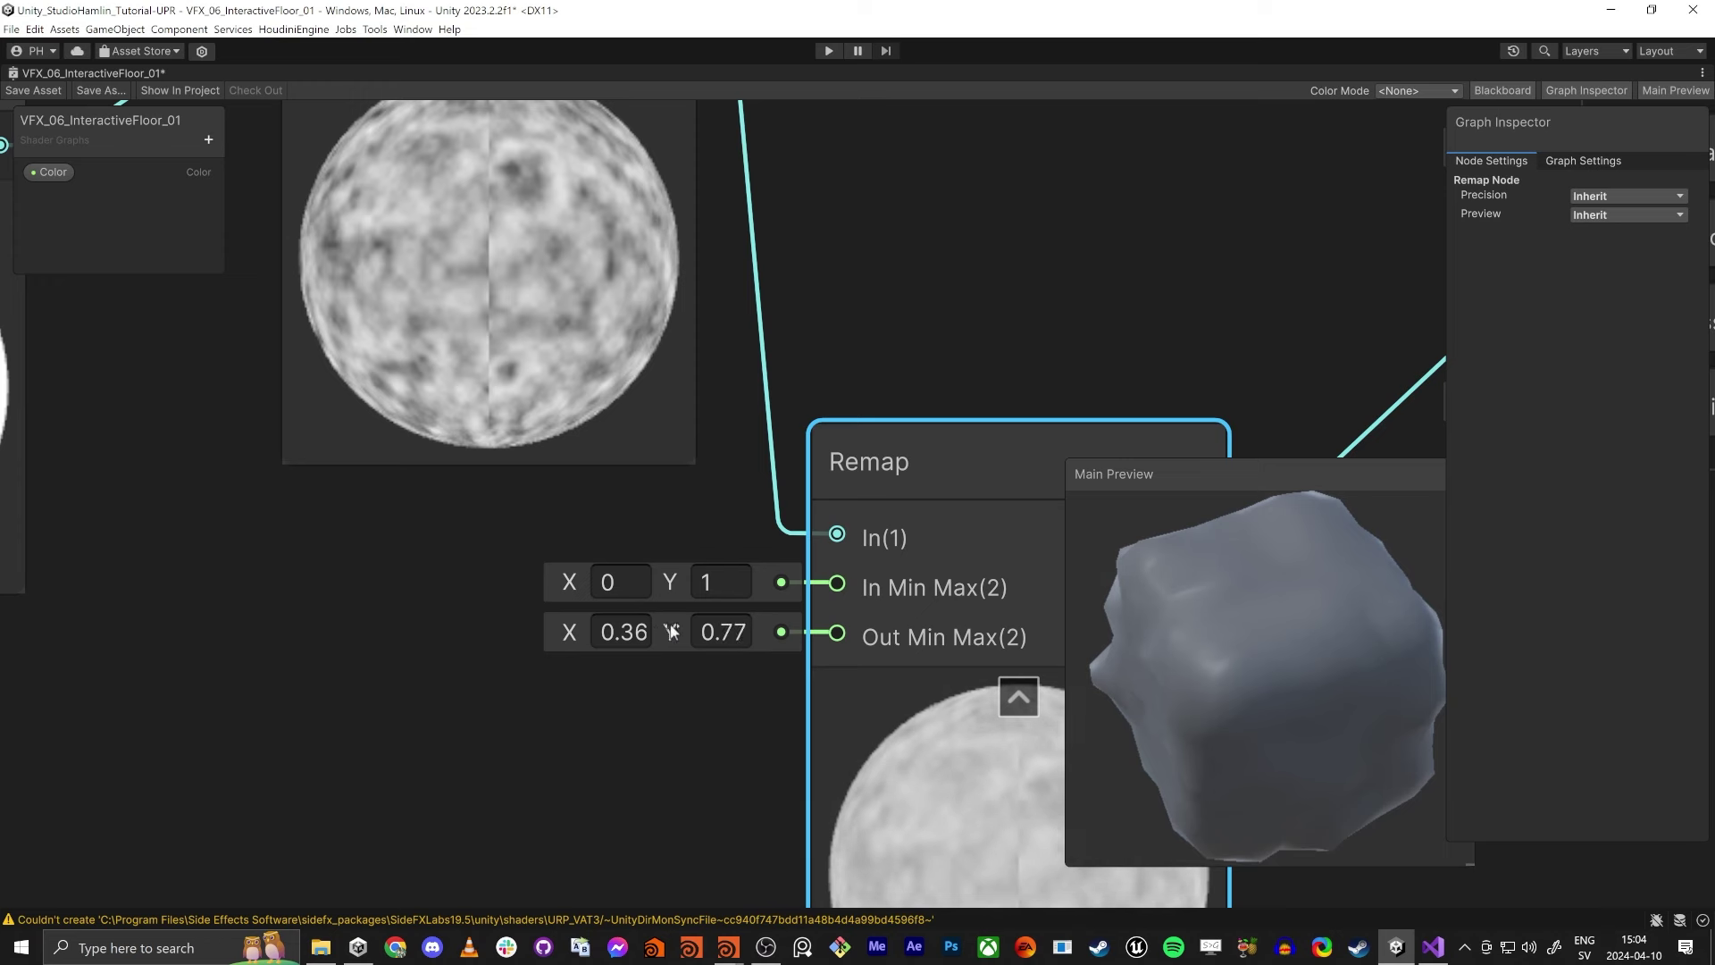
{"action": "left_click_drag", "start_coordinate": [1162, 666], "coordinate": [1183, 636]}
Set the Simple Noise scale to 50 and check the smoothness variation on the preview mesh.
{"action": "middle_click_drag", "start_coordinate": [253, 458], "coordinate": [405, 700]}
{"action": "scroll", "coordinate": [406, 700], "scroll_direction": "down", "scroll_amount": 6}
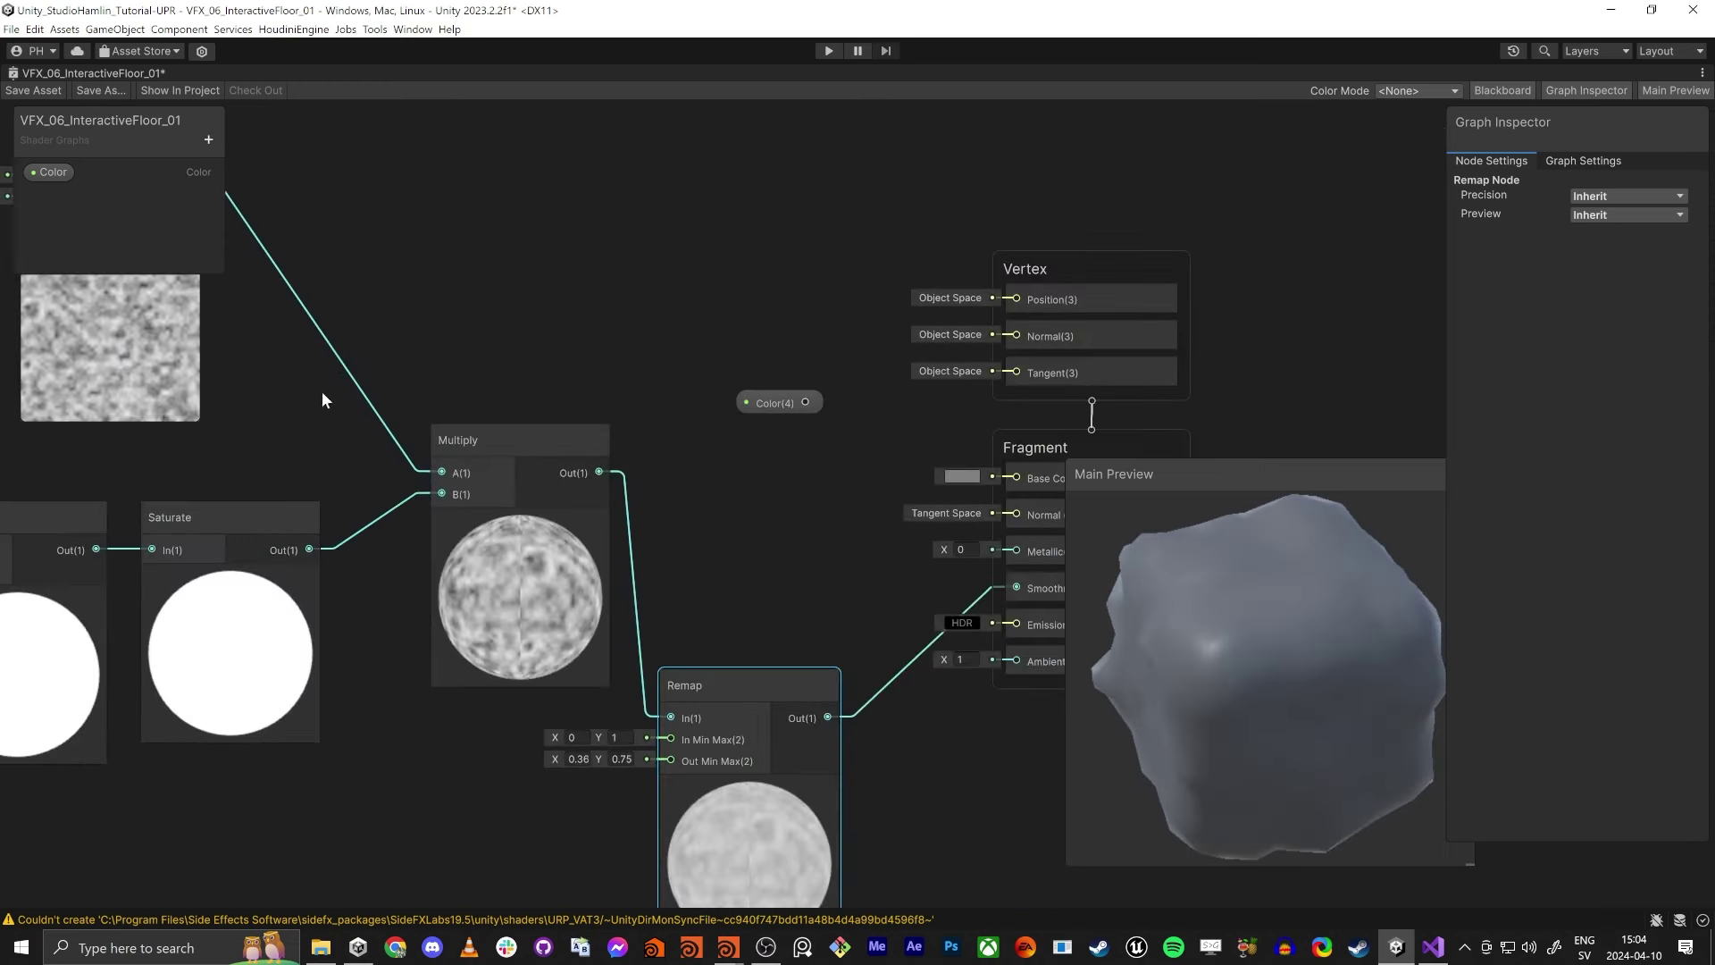
{"action": "middle_click_drag", "start_coordinate": [25, 296], "coordinate": [570, 355]}
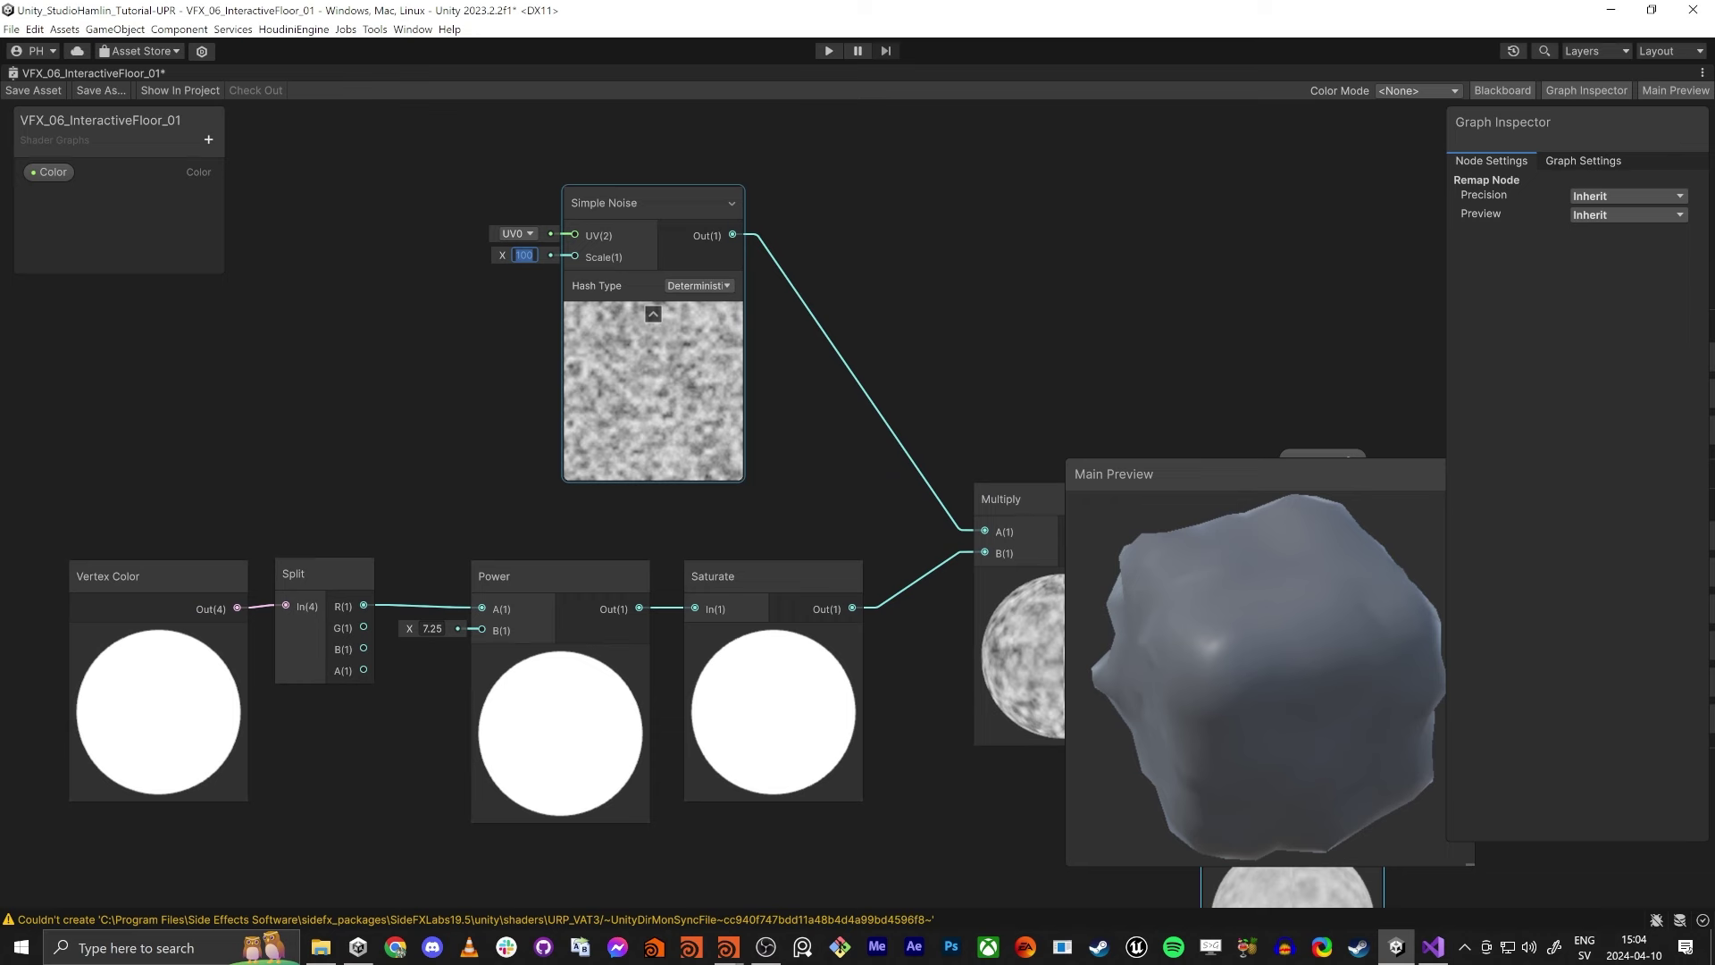
{"action": "type", "text": "50"}
{"action": "mouse_move", "coordinate": [1287, 660]}
{"action": "left_mouse_down"}
{"action": "mouse_move", "coordinate": [1303, 673]}
{"action": "mouse_move", "coordinate": [1274, 674]}
{"action": "left_mouse_up"}
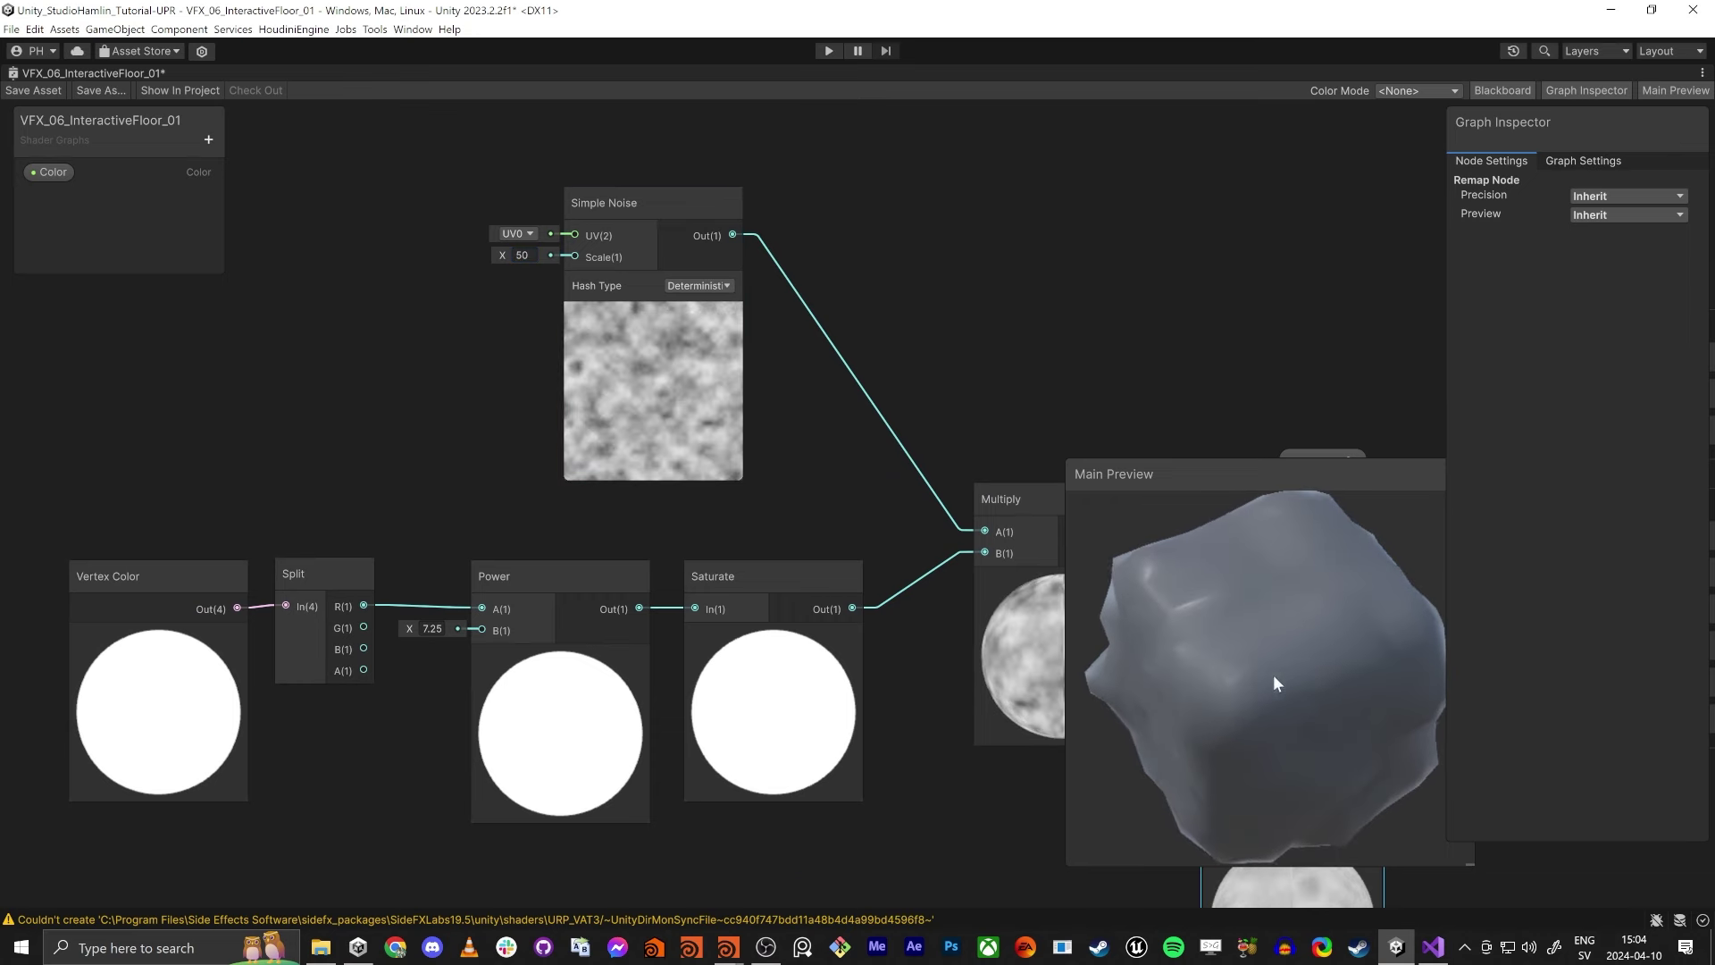
Connect the Color property node to the Fragment block's Base Color.
{"action": "middle_click_drag", "start_coordinate": [1191, 272], "coordinate": [788, 131]}
{"action": "middle_click_drag", "start_coordinate": [1036, 382], "coordinate": [885, 353]}
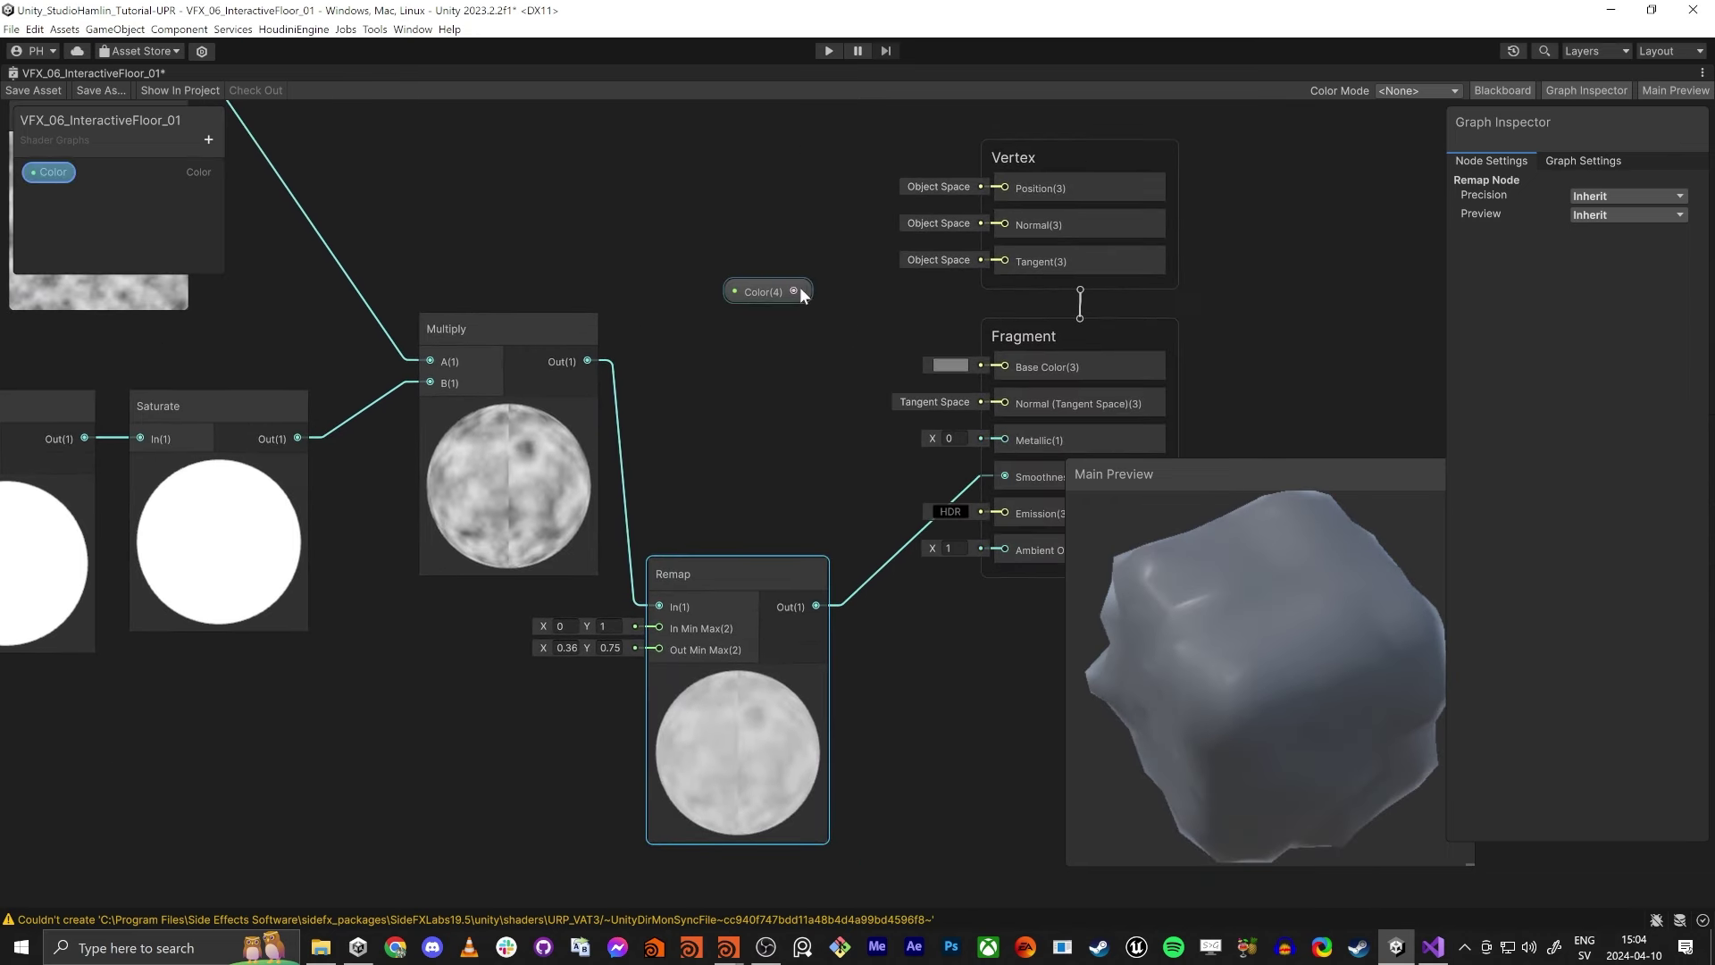
{"action": "left_click_drag", "start_coordinate": [794, 291], "coordinate": [1004, 366]}
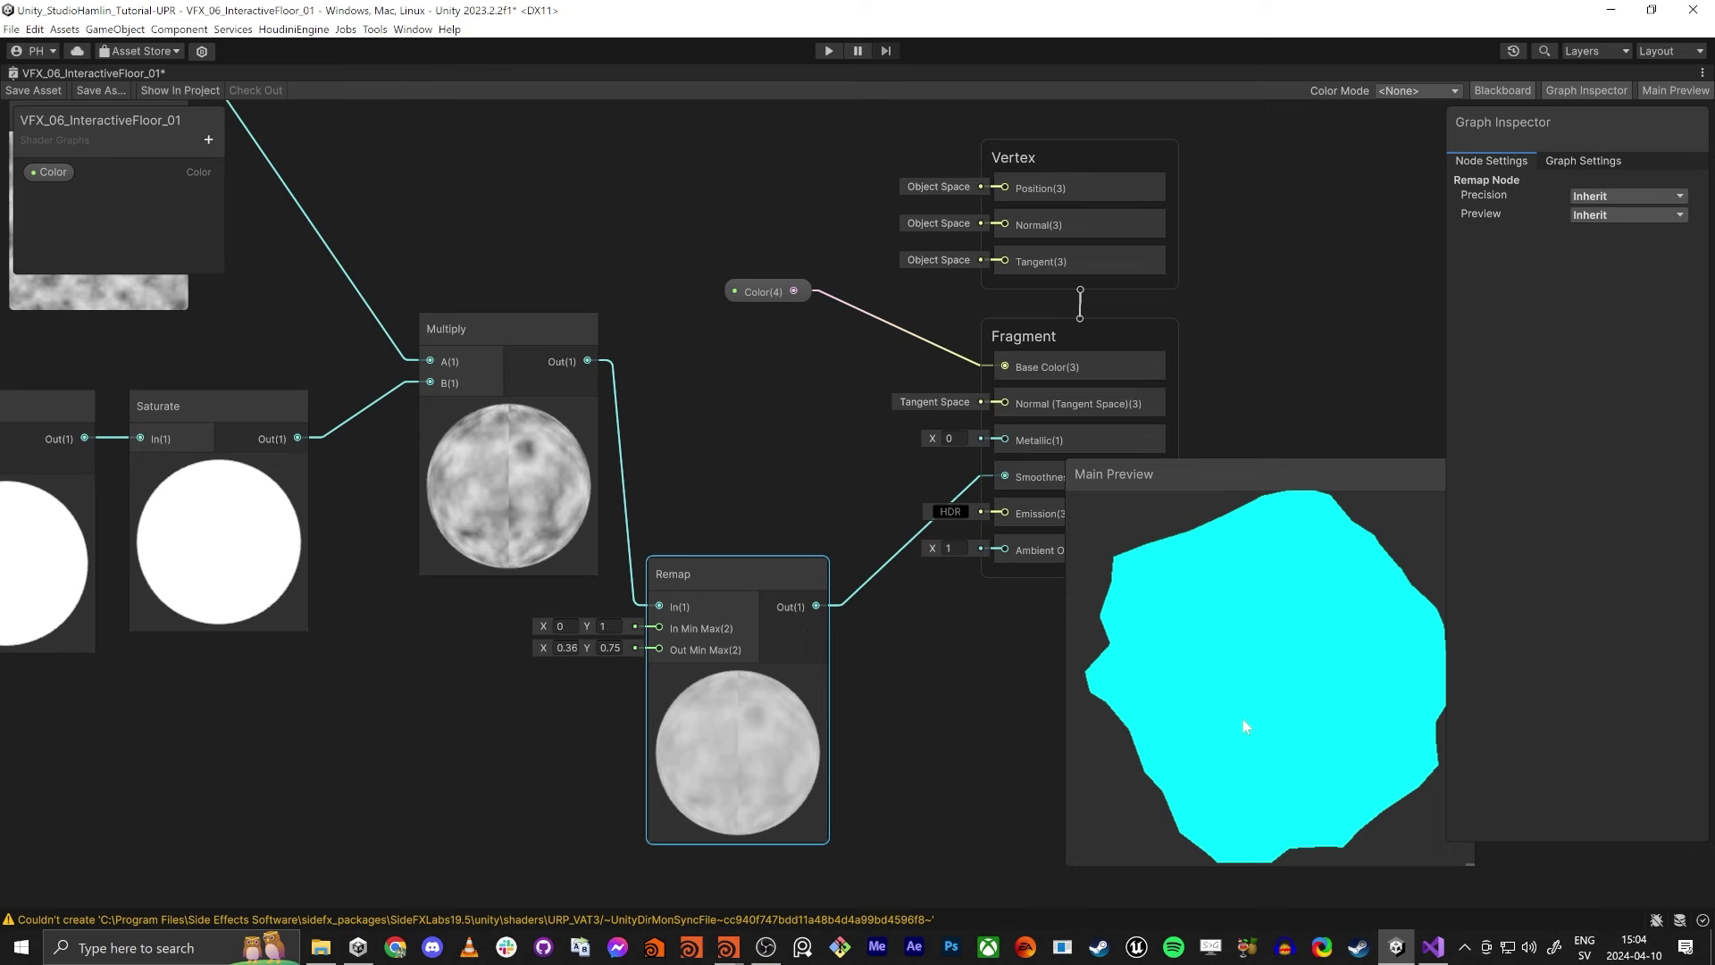
Set the Simple Noise scale to 150 after trying 500, and inspect the reflections on the preview mesh up close.
{"action": "mouse_move", "coordinate": [1243, 722]}
{"action": "left_mouse_down"}
{"action": "mouse_move", "coordinate": [1248, 754]}
{"action": "mouse_move", "coordinate": [1172, 713]}
{"action": "mouse_move", "coordinate": [1226, 732]}
{"action": "left_mouse_up"}
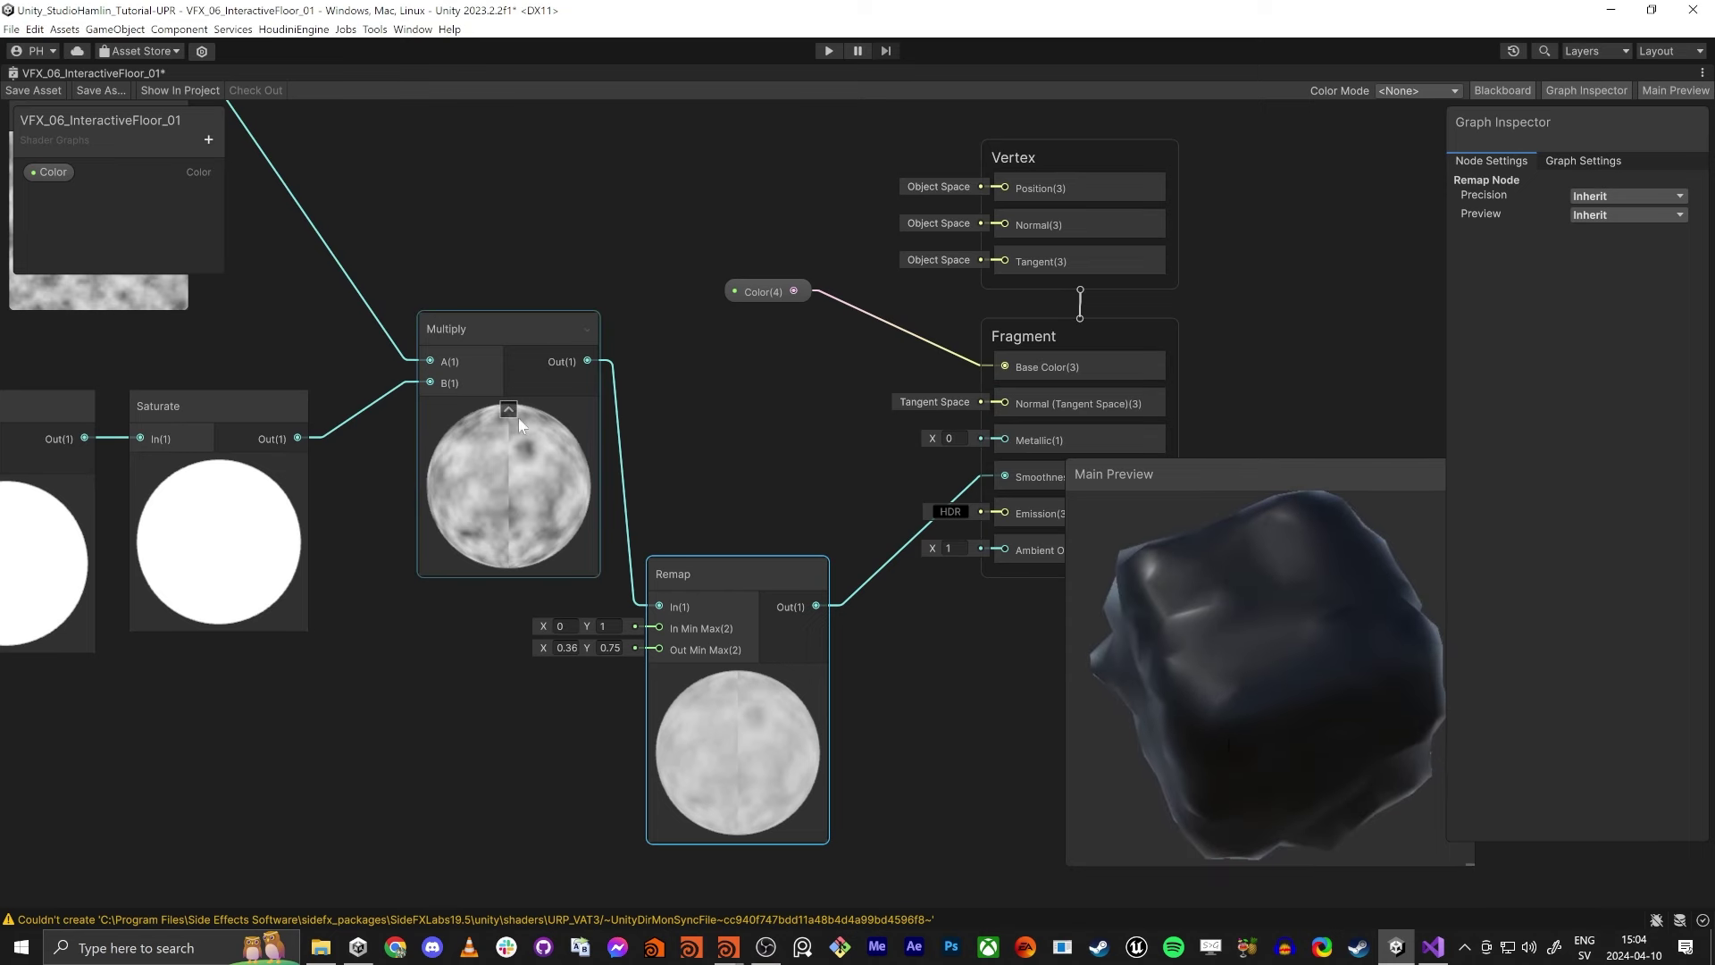
{"action": "middle_click_drag", "start_coordinate": [360, 245], "coordinate": [887, 415]}
{"action": "left_click", "coordinate": [495, 252]}
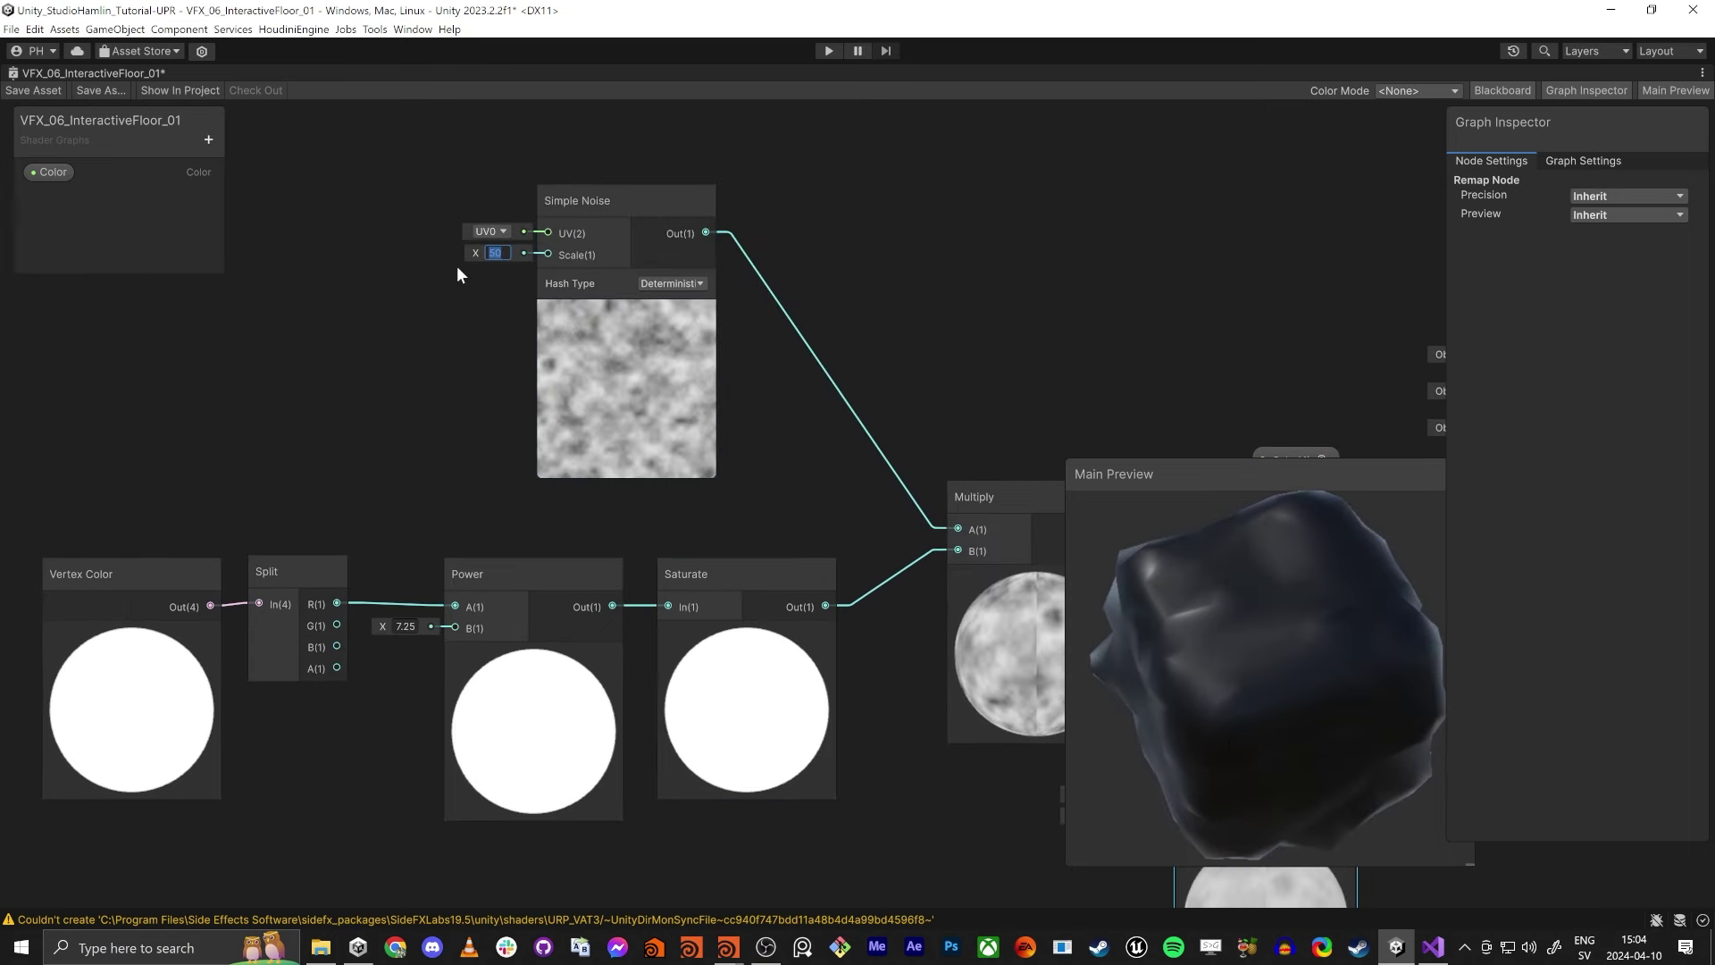
{"action": "type", "text": "500"}
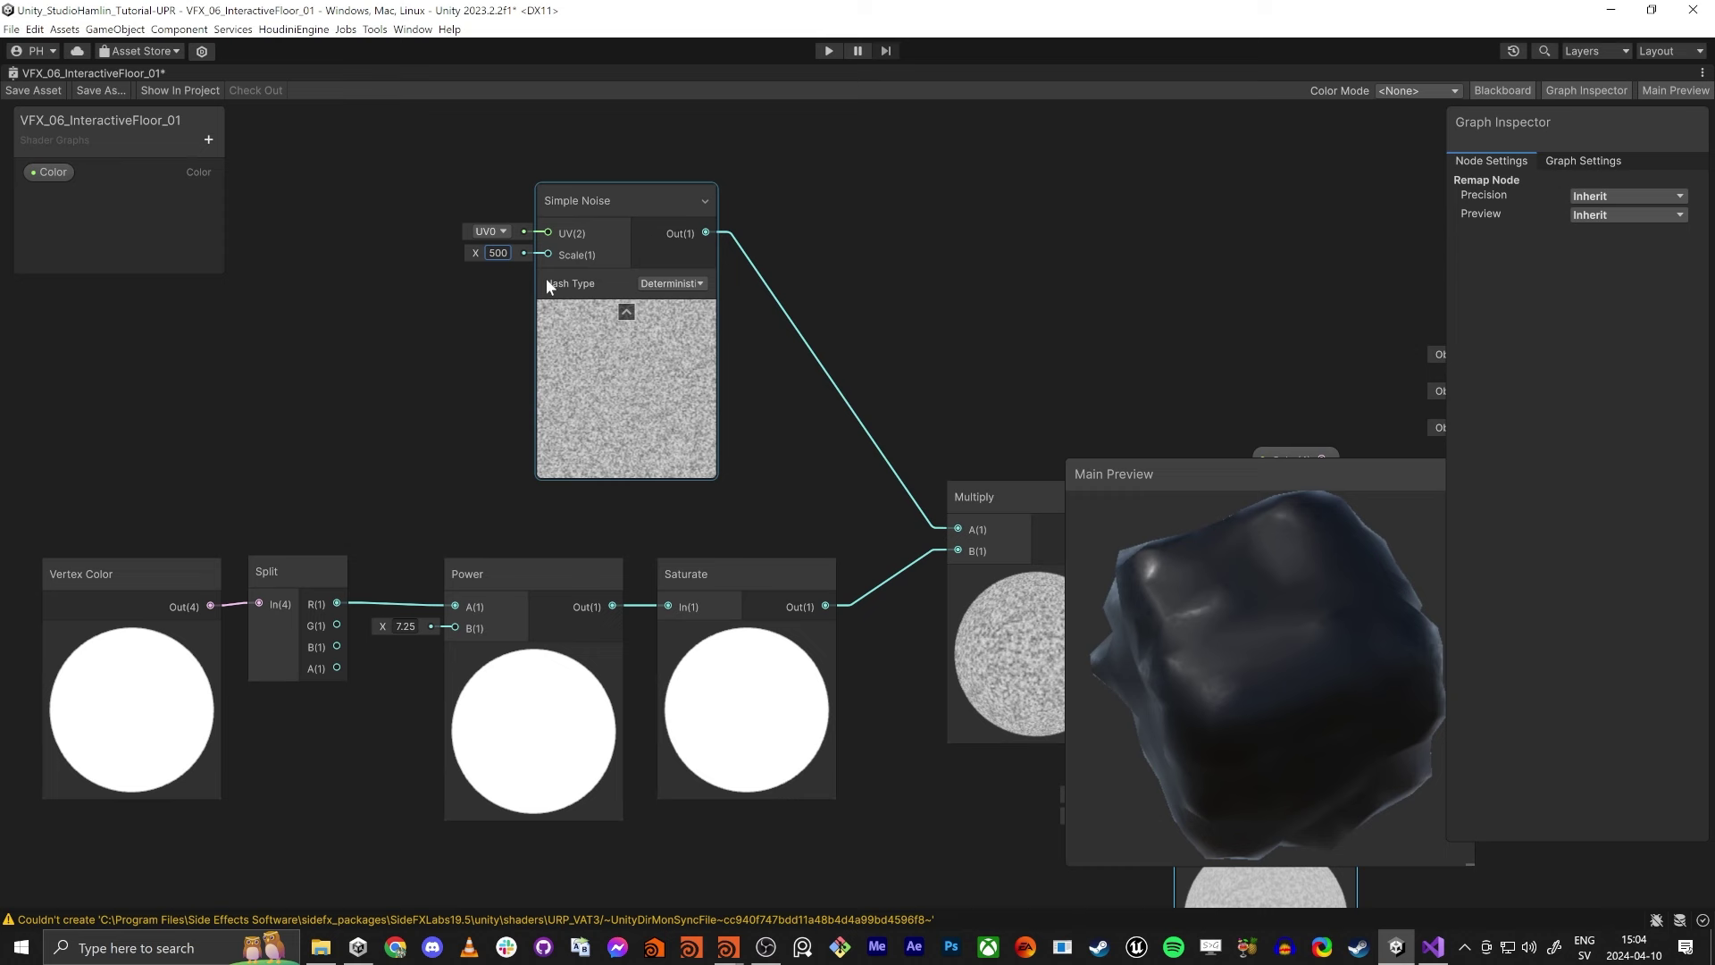
{"action": "type", "text": "150"}
{"action": "key", "text": "Return"}
{"action": "left_click_drag", "start_coordinate": [1319, 684], "coordinate": [1217, 564]}
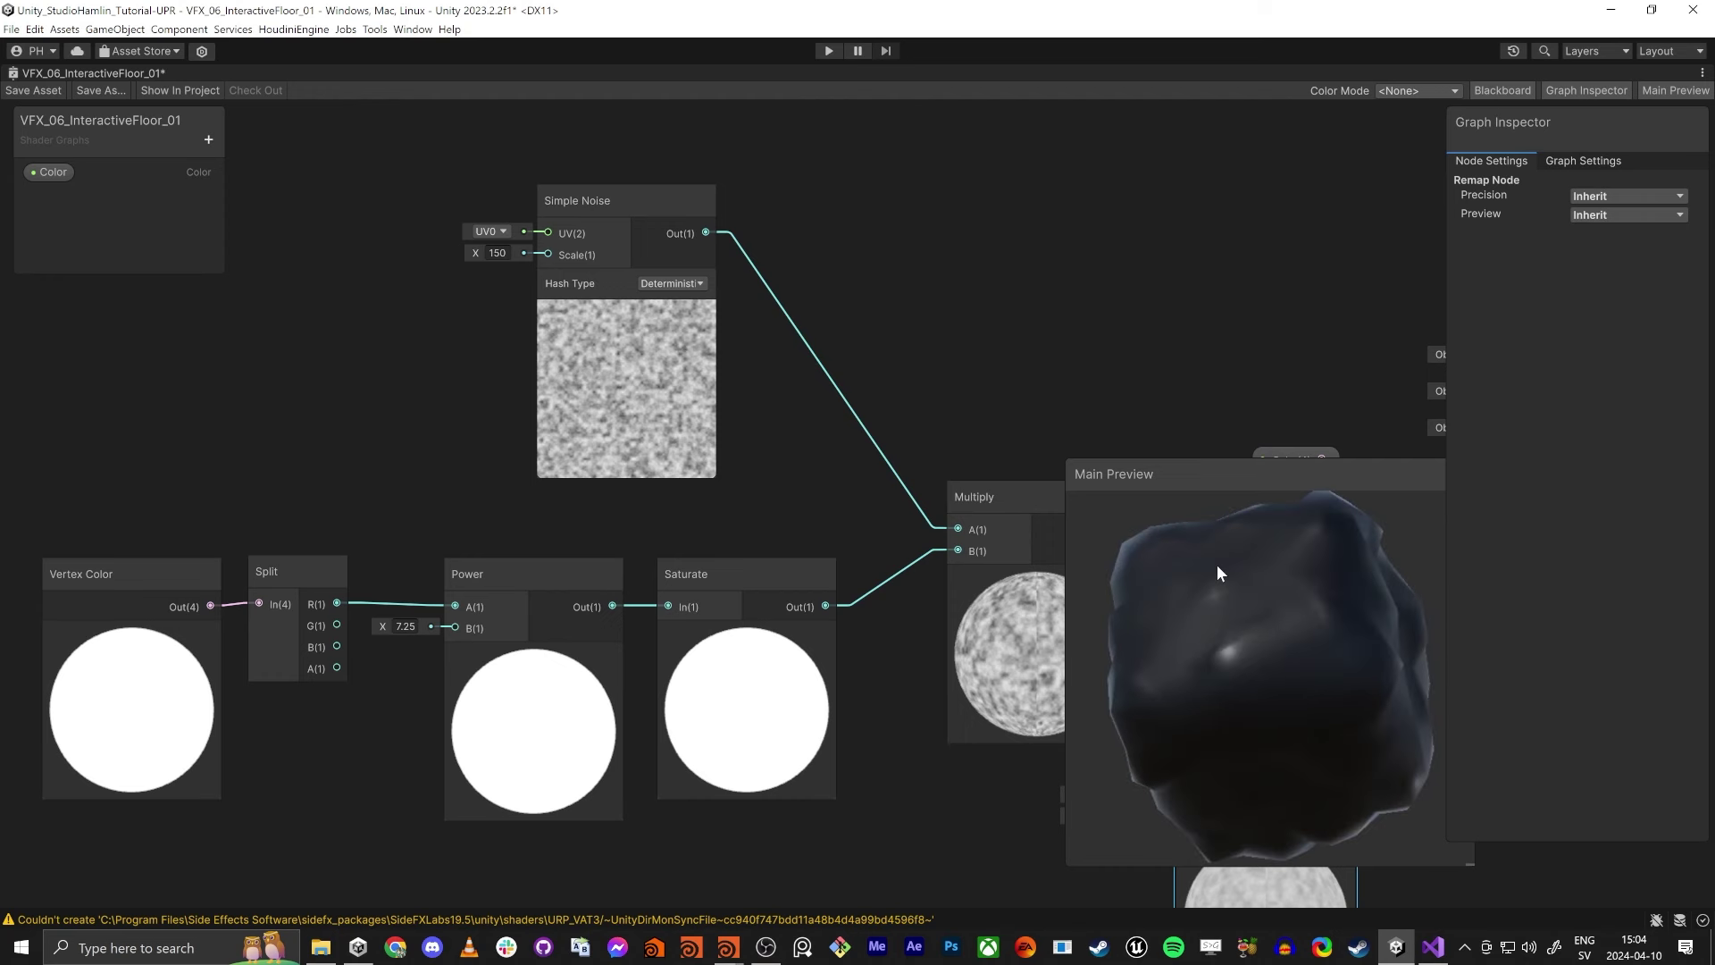
{"action": "scroll", "coordinate": [1254, 633], "scroll_direction": "up", "scroll_amount": 5}
{"action": "mouse_move", "coordinate": [1254, 632]}
{"action": "left_mouse_down"}
{"action": "mouse_move", "coordinate": [1225, 625]}
{"action": "mouse_move", "coordinate": [1183, 679]}
{"action": "mouse_move", "coordinate": [1191, 642]}
{"action": "mouse_move", "coordinate": [1268, 629]}
{"action": "mouse_move", "coordinate": [1235, 626]}
{"action": "left_mouse_up"}
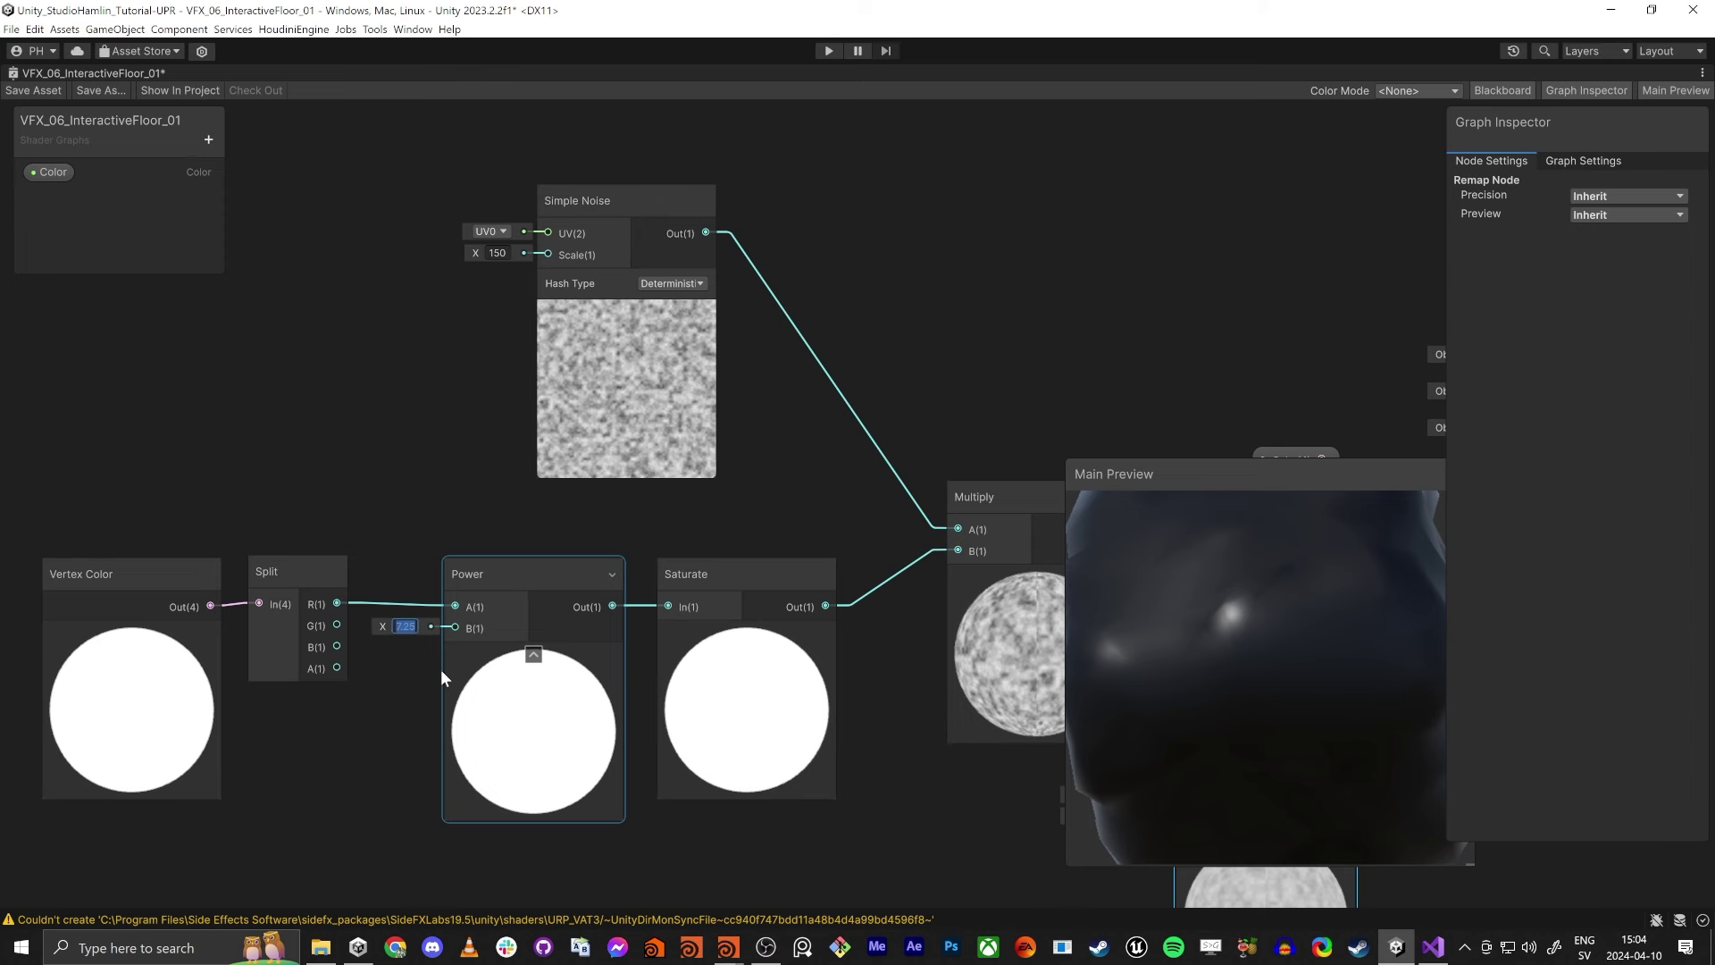
Change the Power node's B exponent and check the highlights on the preview mesh.
{"action": "key", "text": "Return"}
{"action": "left_click_drag", "start_coordinate": [1204, 594], "coordinate": [1224, 638]}
{"action": "scroll", "coordinate": [1231, 636], "scroll_direction": "down", "scroll_amount": 5}
{"action": "scroll", "coordinate": [1283, 673], "scroll_direction": "up", "scroll_amount": 5}
Move the Remap and Multiply nodes in line with the Saturate node to tidy the smoothness chain.
{"action": "middle_click_drag", "start_coordinate": [1131, 307], "coordinate": [620, 144]}
{"action": "scroll", "coordinate": [679, 206], "scroll_direction": "down", "scroll_amount": 4}
{"action": "middle_click_drag", "start_coordinate": [722, 260], "coordinate": [793, 374]}
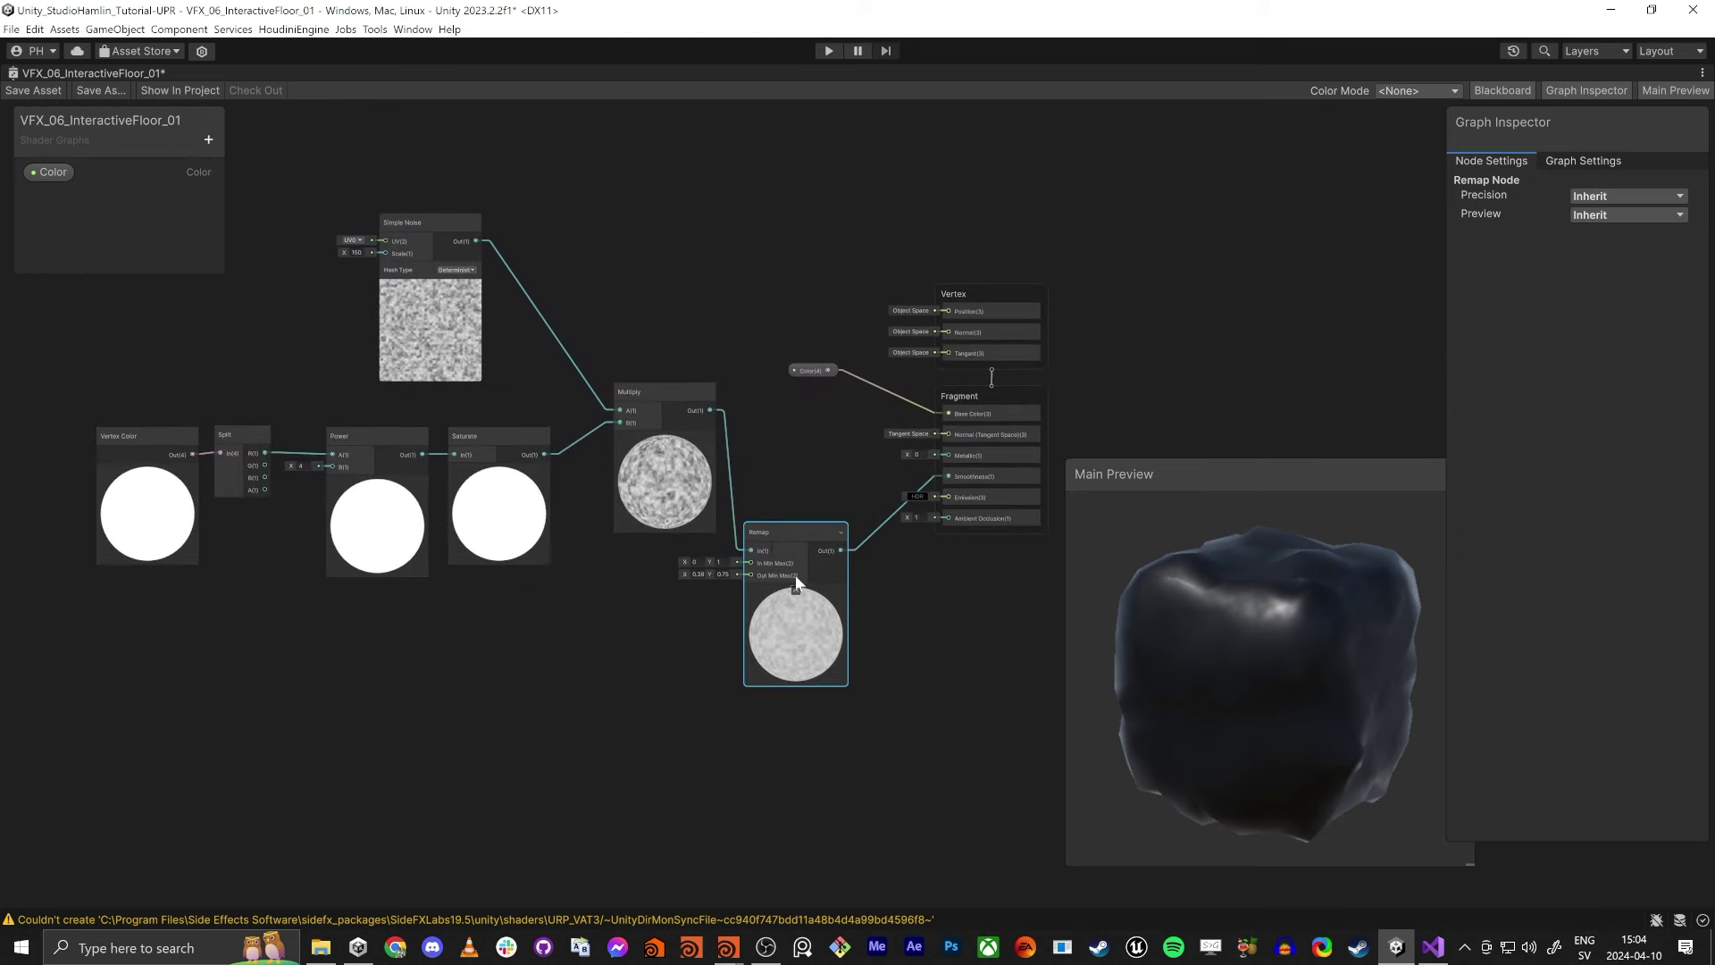
{"action": "left_click_drag", "start_coordinate": [770, 537], "coordinate": [784, 434]}
{"action": "left_click_drag", "start_coordinate": [672, 398], "coordinate": [640, 431]}
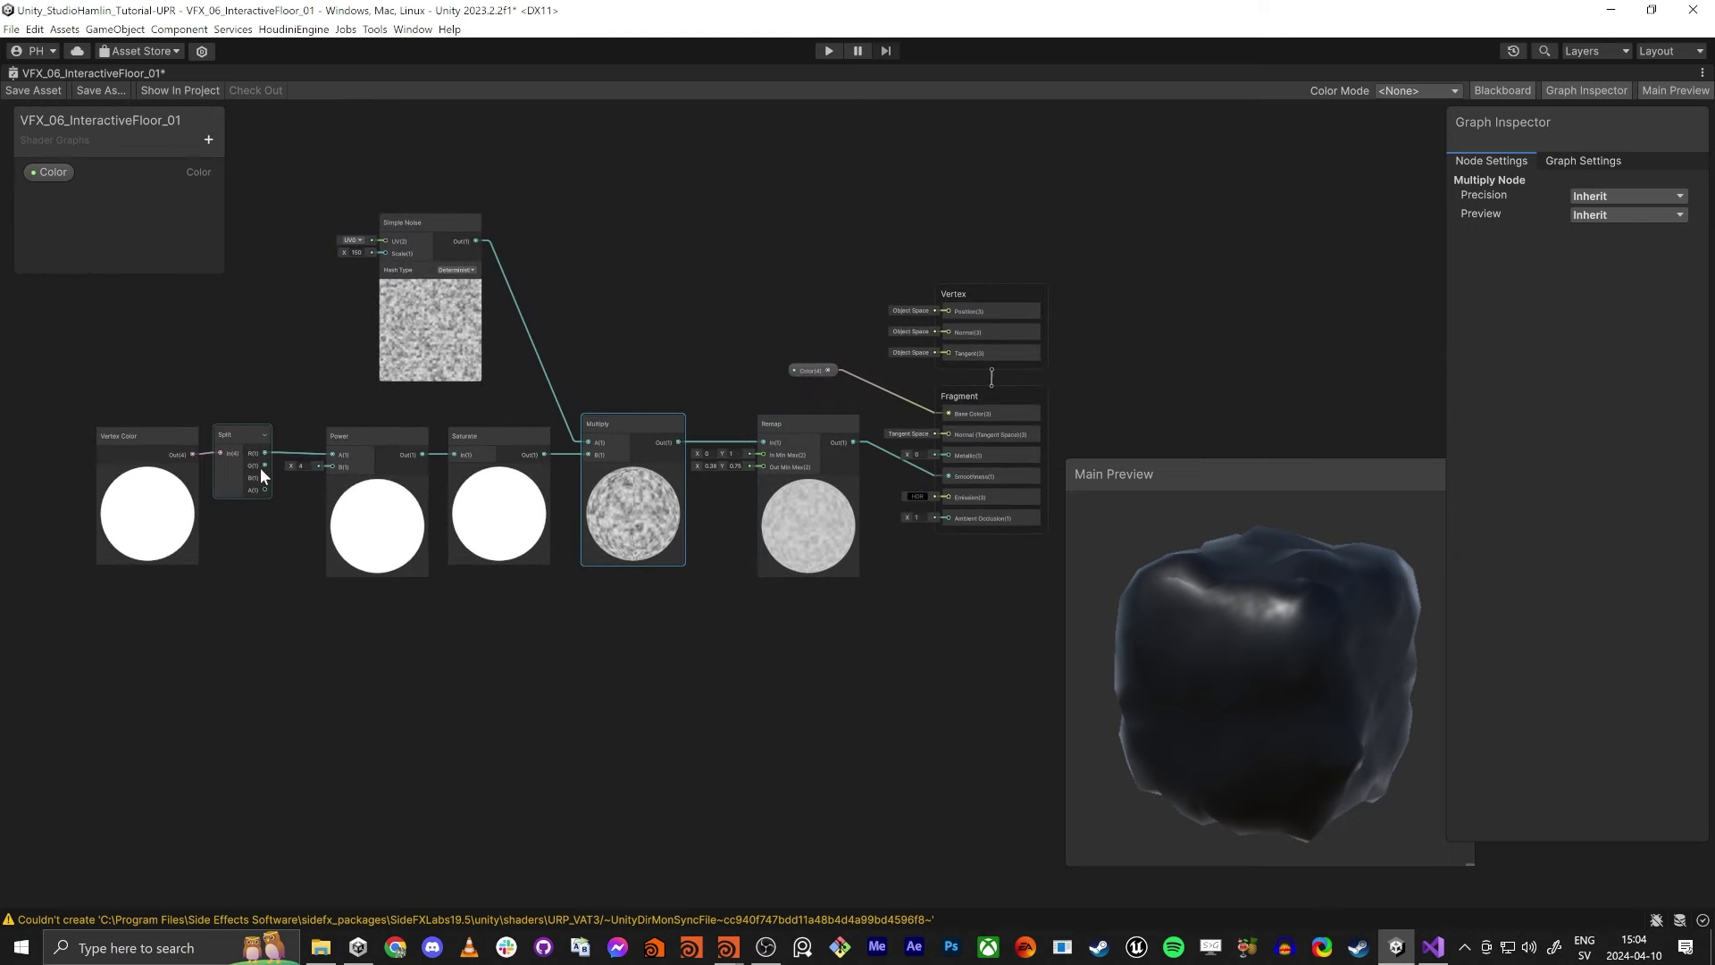
Try the Split node's G output as the Base Color on the preview mesh, and undo that connection.
{"action": "left_click_drag", "start_coordinate": [260, 468], "coordinate": [947, 413]}
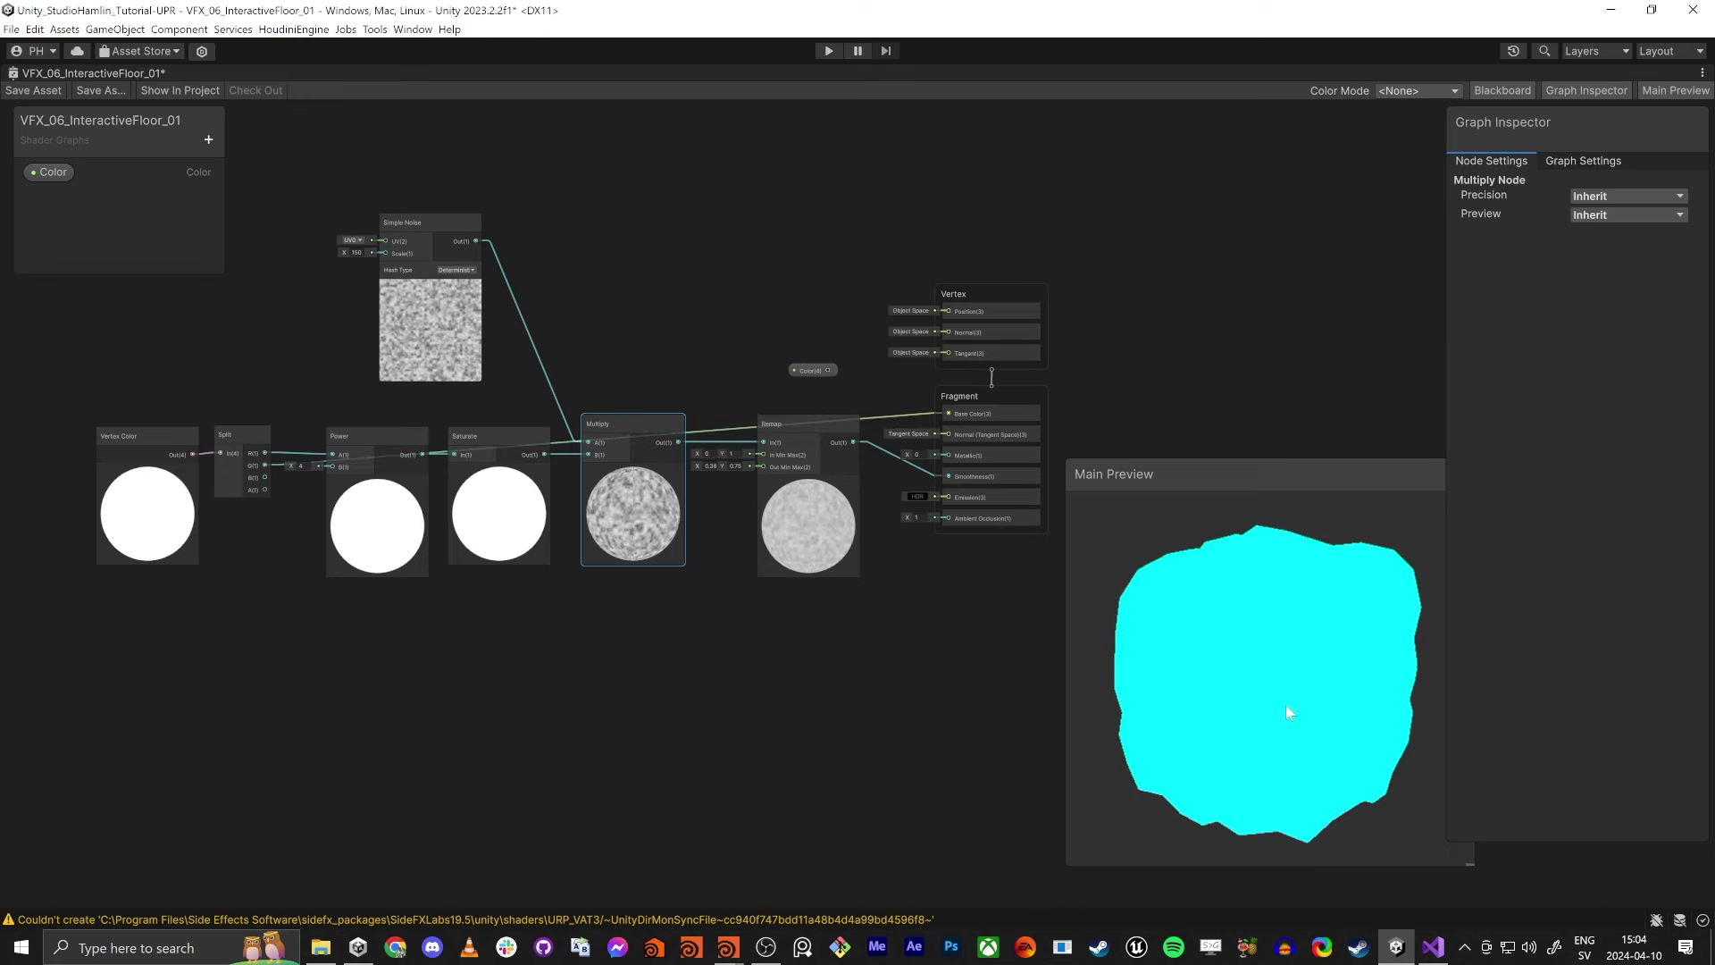
{"action": "key", "text": "ctrl+z"}
{"action": "mouse_move", "coordinate": [1254, 663]}
{"action": "left_mouse_down"}
{"action": "mouse_move", "coordinate": [1256, 779]}
{"action": "mouse_move", "coordinate": [1299, 688]}
{"action": "mouse_move", "coordinate": [1332, 692]}
{"action": "mouse_move", "coordinate": [1295, 634]}
{"action": "mouse_move", "coordinate": [1218, 715]}
{"action": "mouse_move", "coordinate": [1149, 695]}
{"action": "left_mouse_up"}
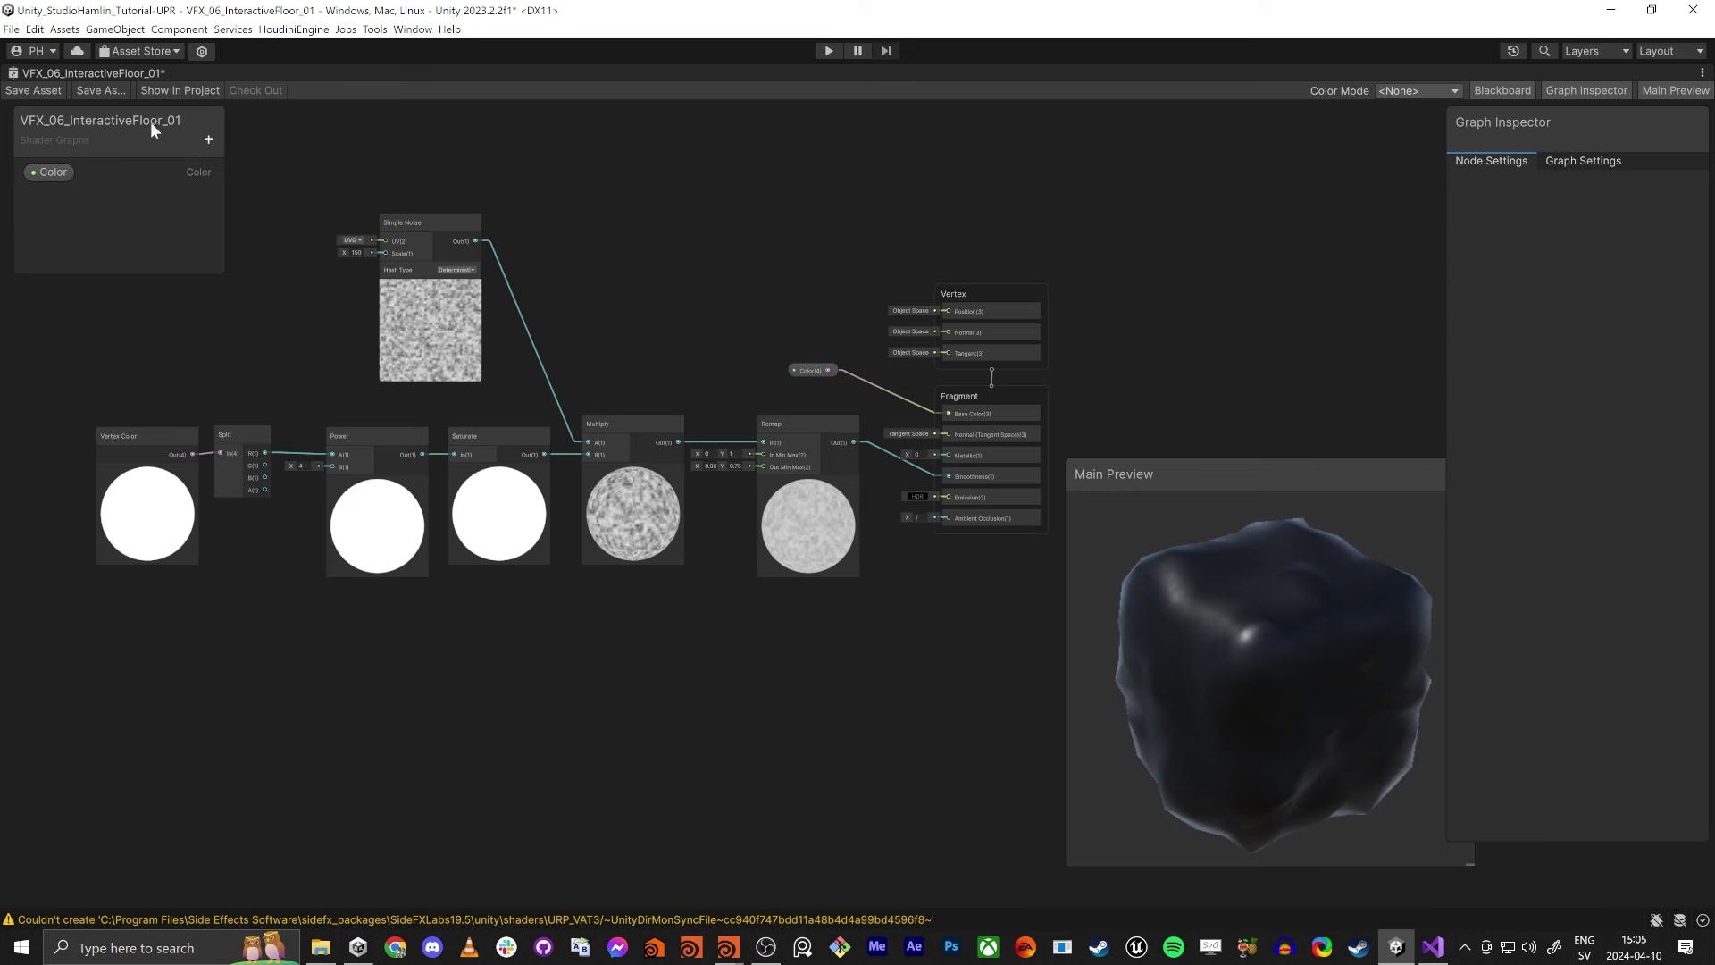
Review the shader's Graph Settings and save the shader graph asset.
{"action": "left_click", "coordinate": [1572, 164]}
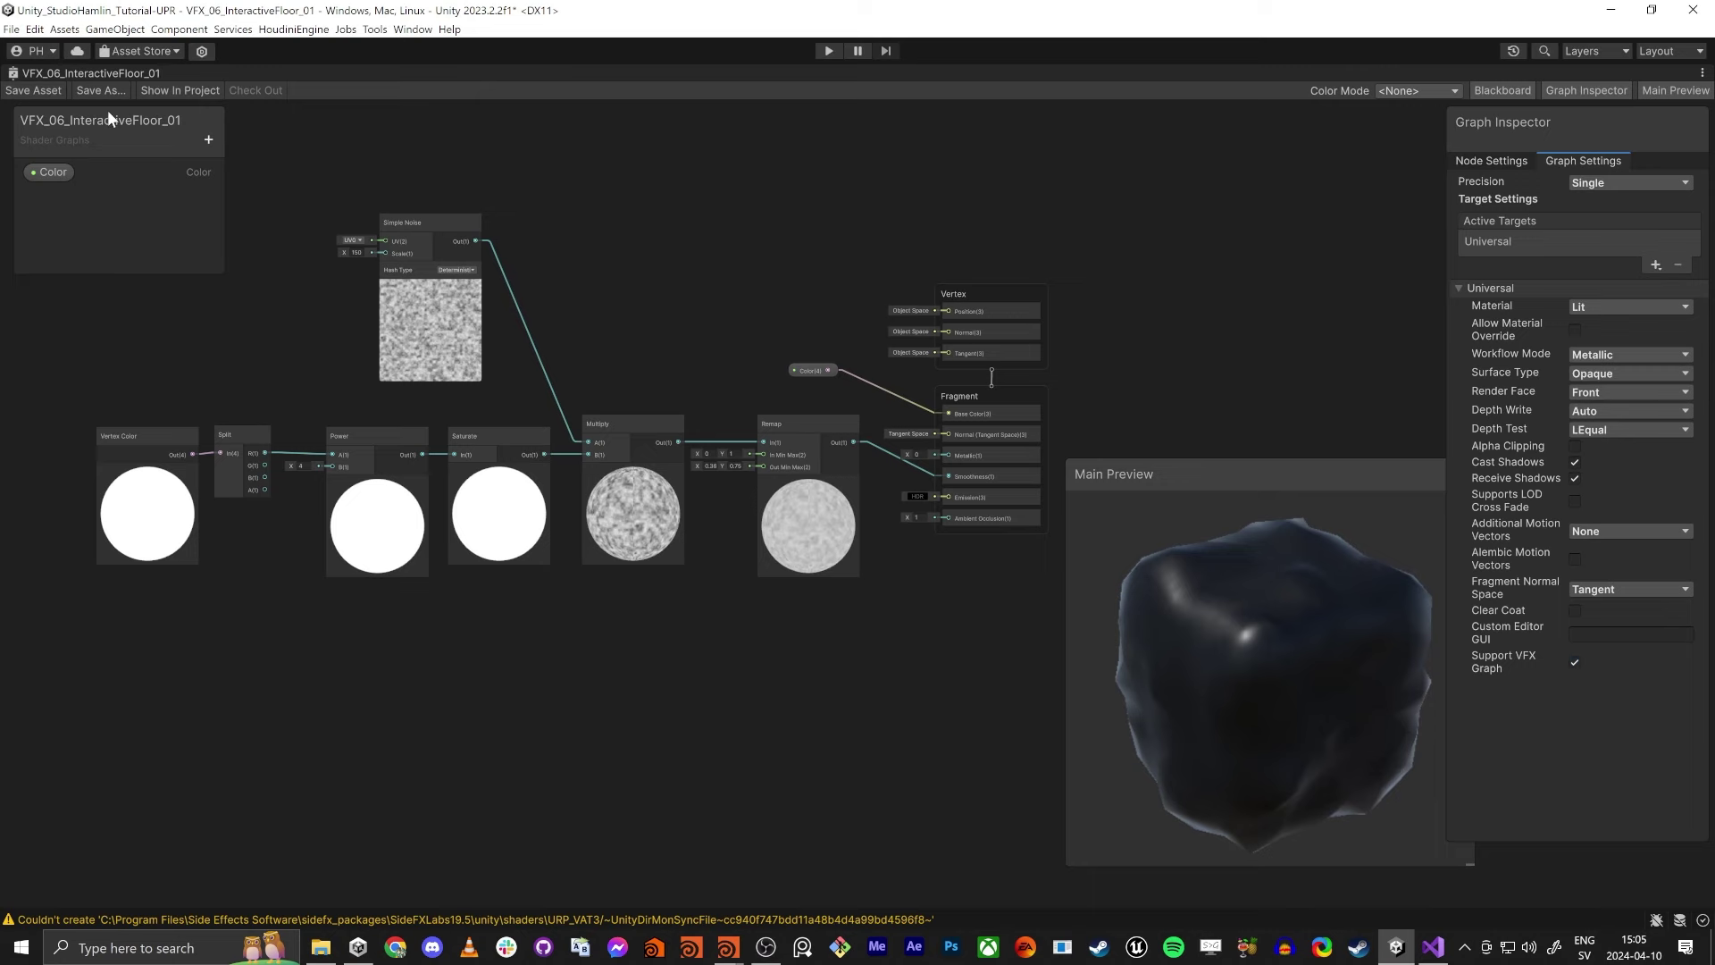
{"action": "key", "text": "shift+space"}
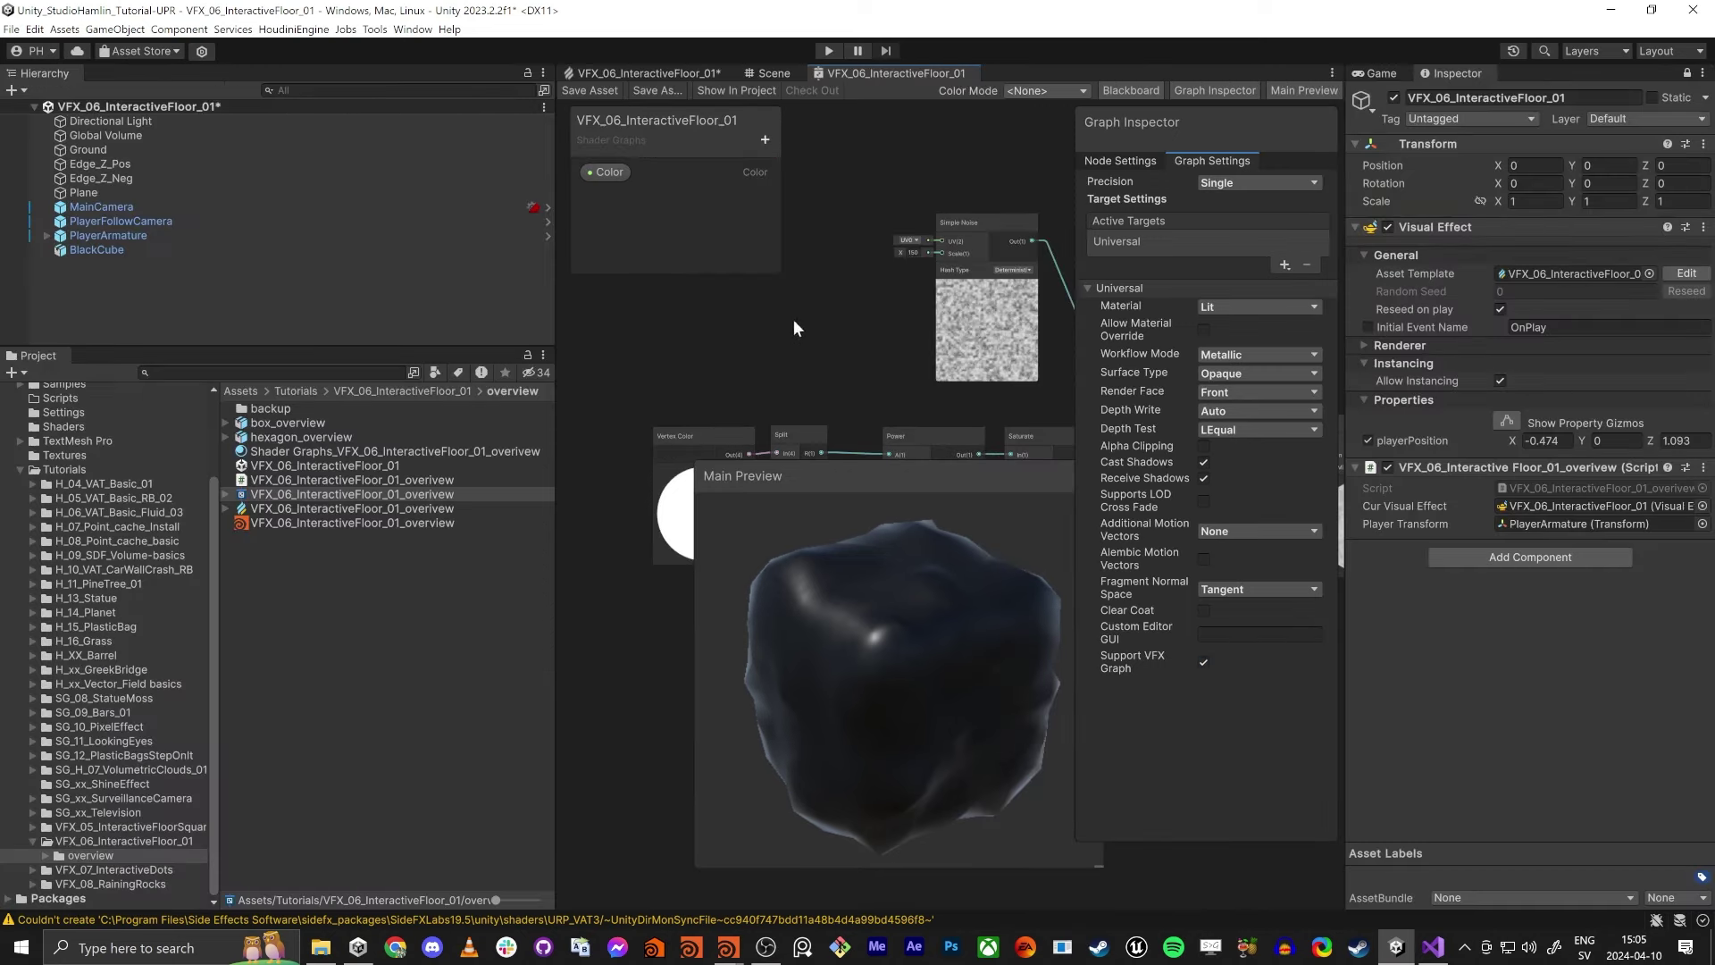
Apply the shader graph's embedded material to the small rounded cube in the Scene view and view the result.
{"action": "left_click", "coordinate": [774, 71]}
{"action": "right_click_drag", "start_coordinate": [984, 543], "coordinate": [1001, 495]}
{"action": "key", "text": "s"}
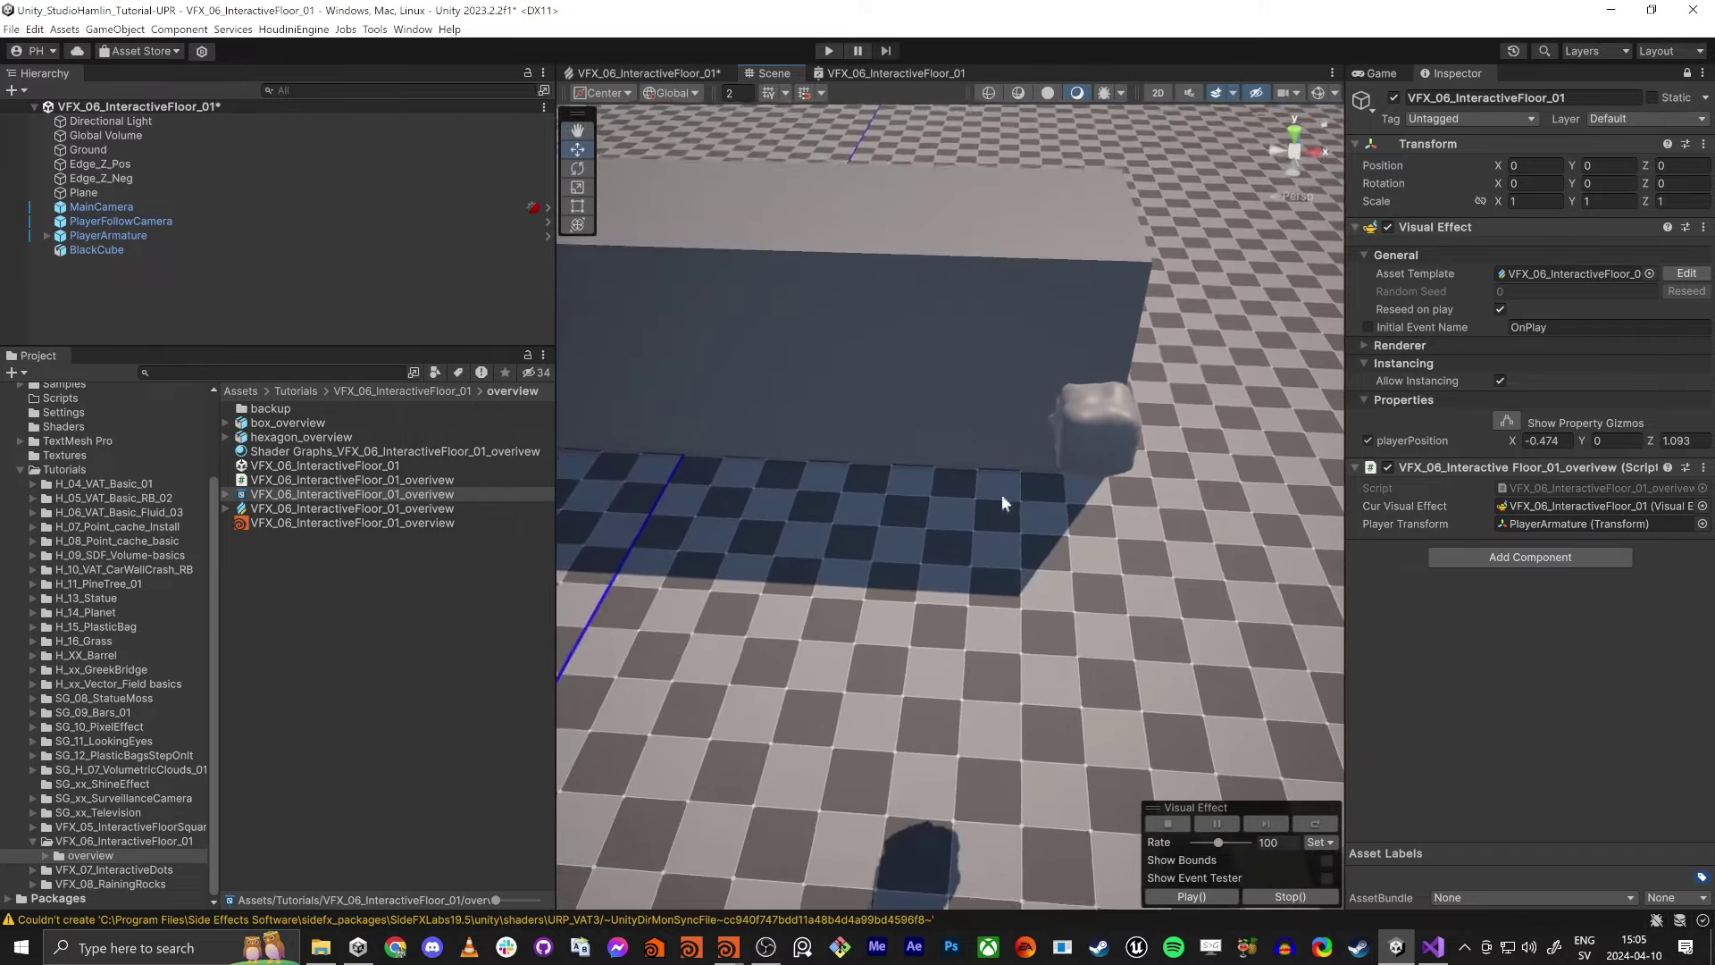
{"action": "left_click", "coordinate": [225, 494]}
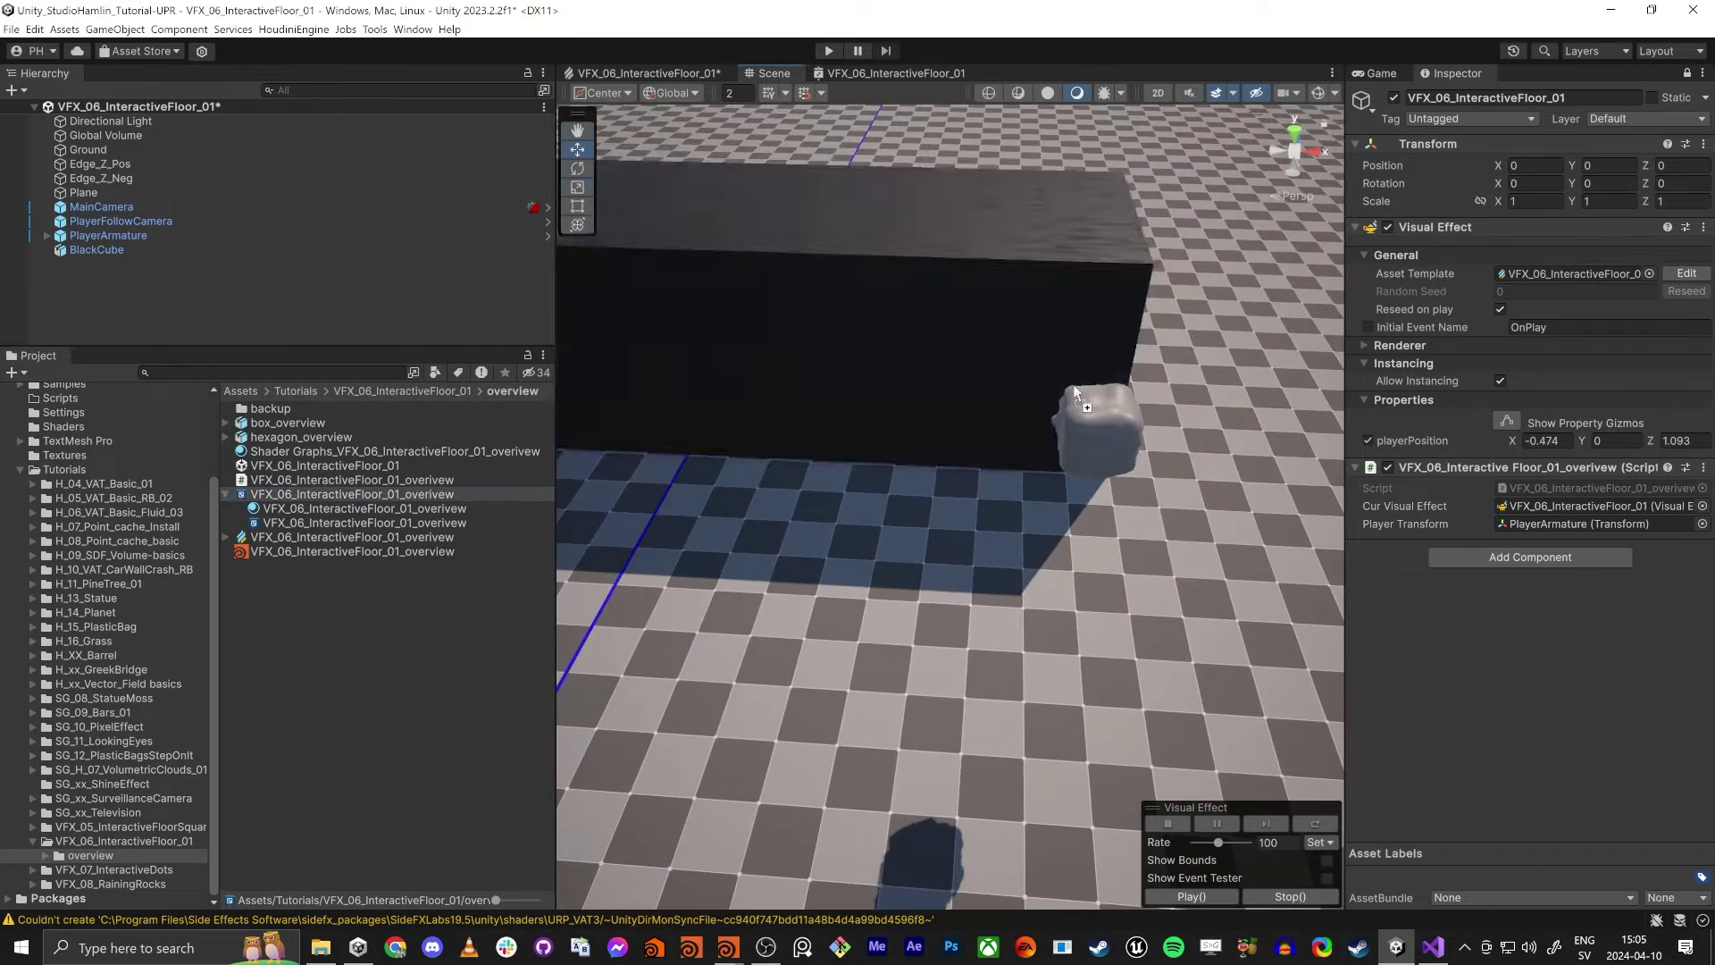
{"action": "right_click_drag", "start_coordinate": [1094, 431], "coordinate": [601, 507]}
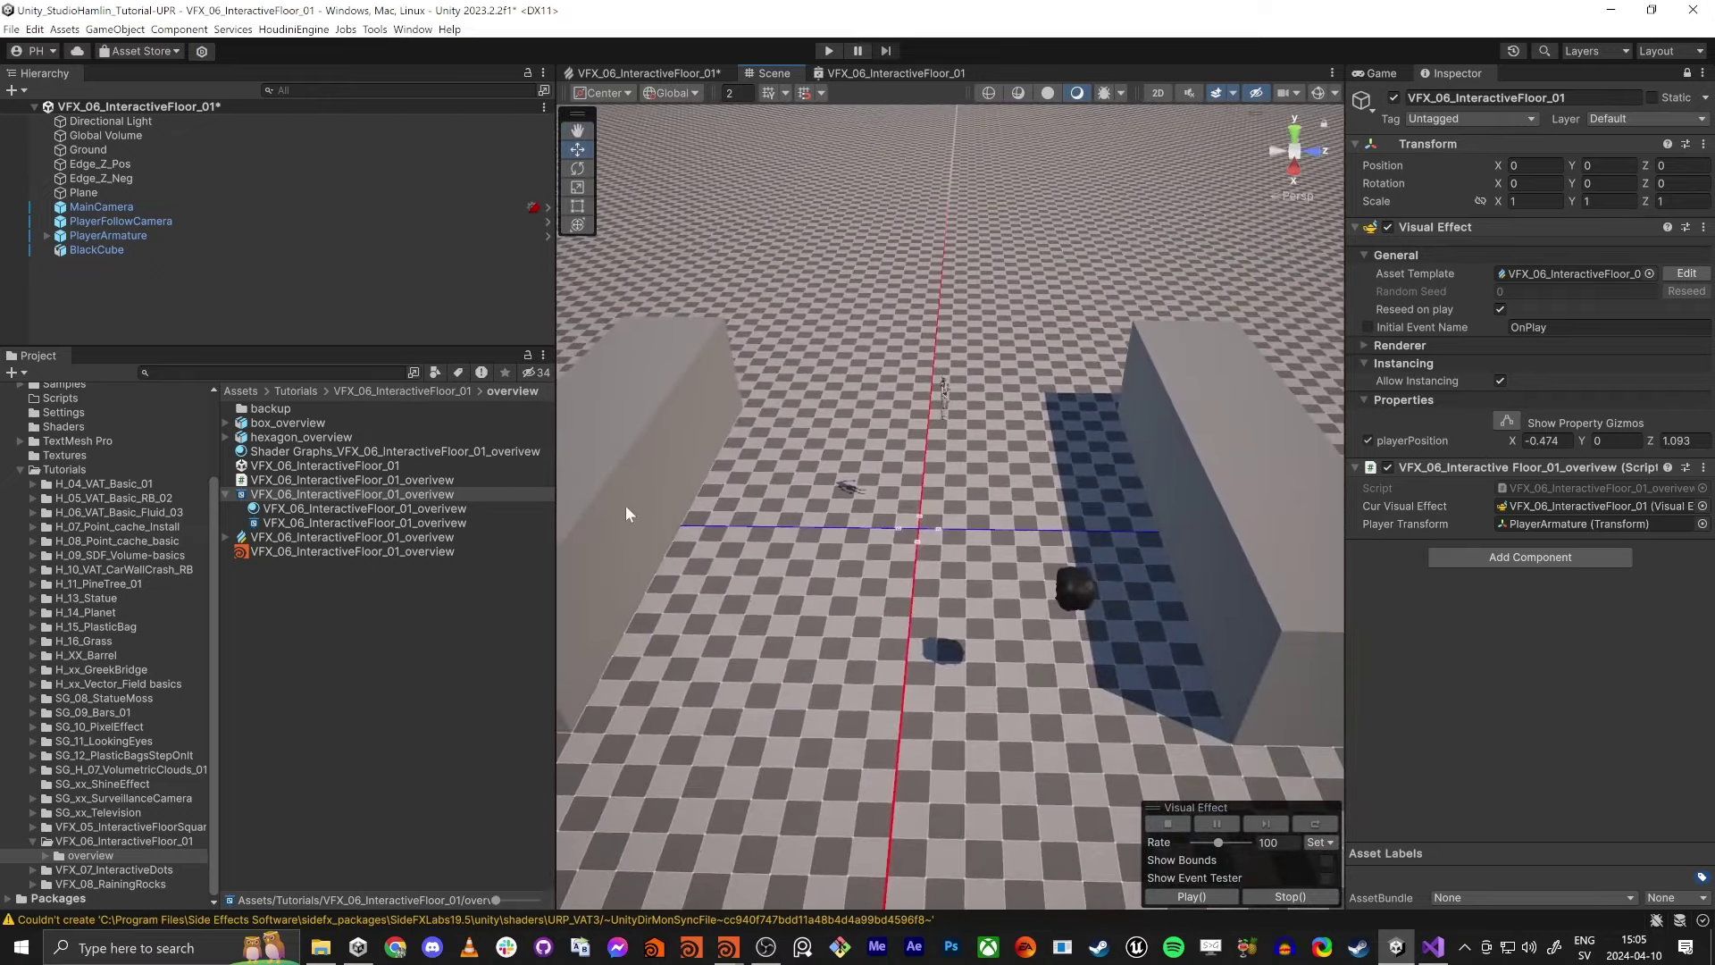